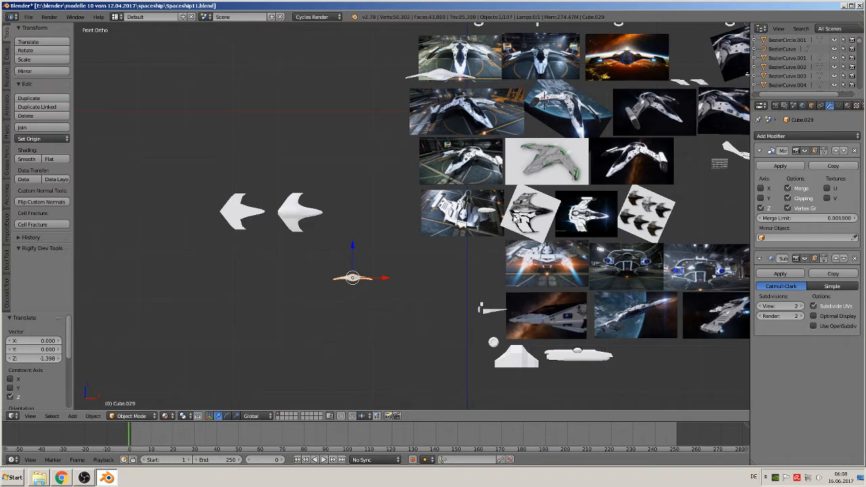
Duplicate the tilted top-view reference picture with its traced parts, offsetting the copy about -3.5 in X and -0.27 in Z into free space.
scroll(471, 266, up, 4)
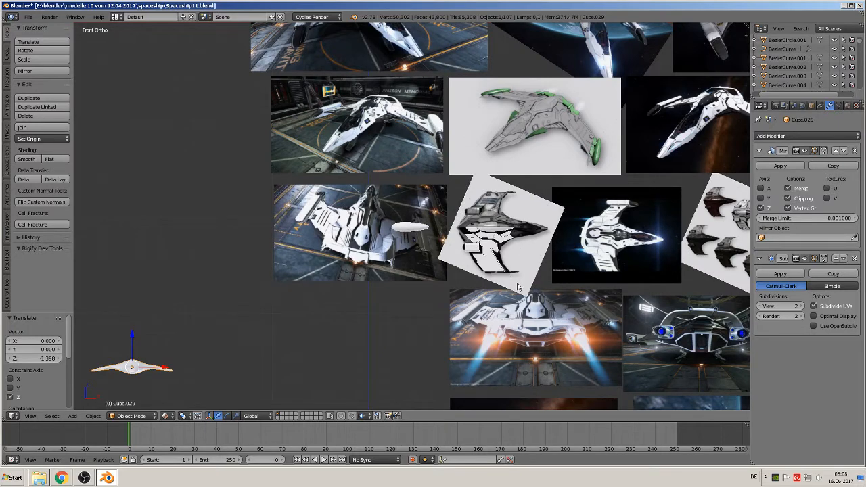
key(b)
drag(541, 283, 457, 206)
scroll(473, 252, down, 3)
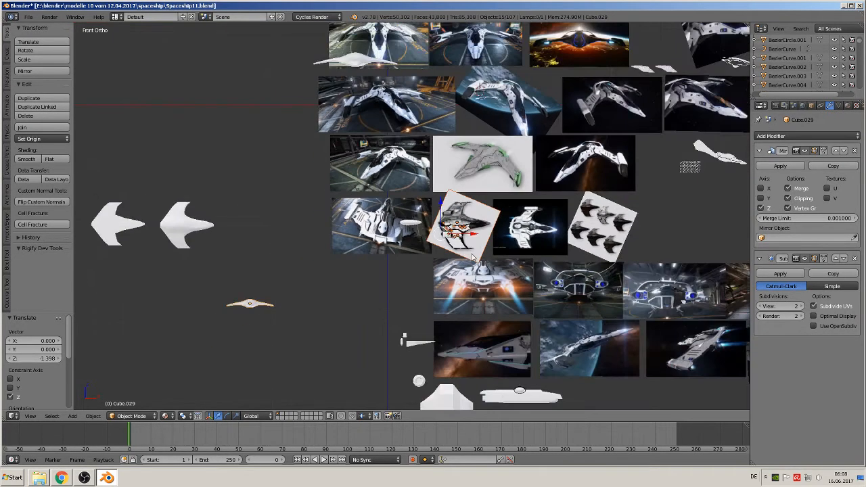
key(shift+d)
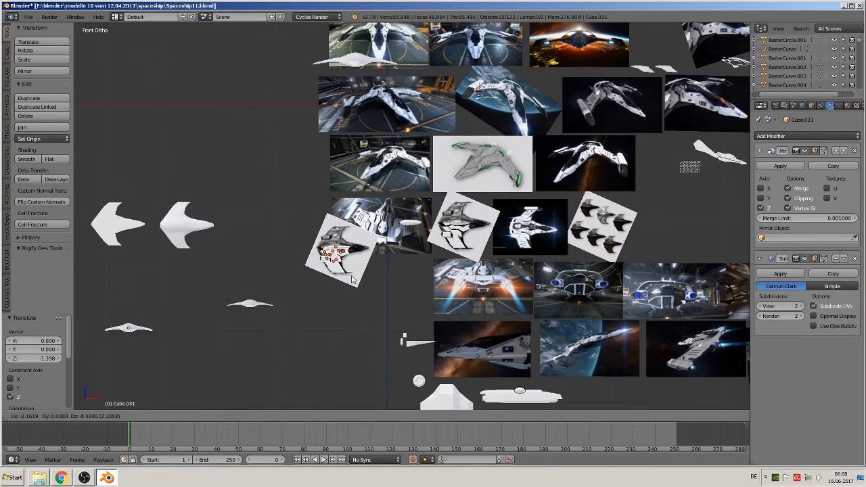
click(278, 269)
Delete the extra front-view hull that was duplicated along with the reference picture.
shift+middle_drag(314, 291, 437, 249)
right_click(182, 280)
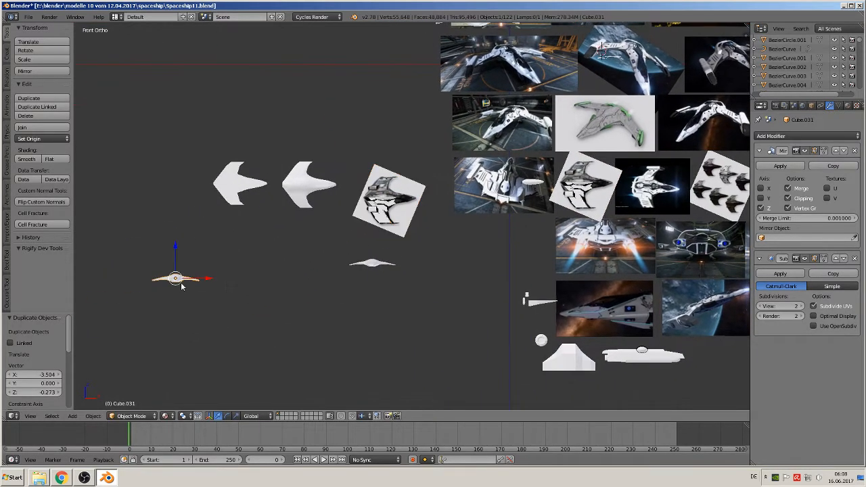
key(x)
click(184, 282)
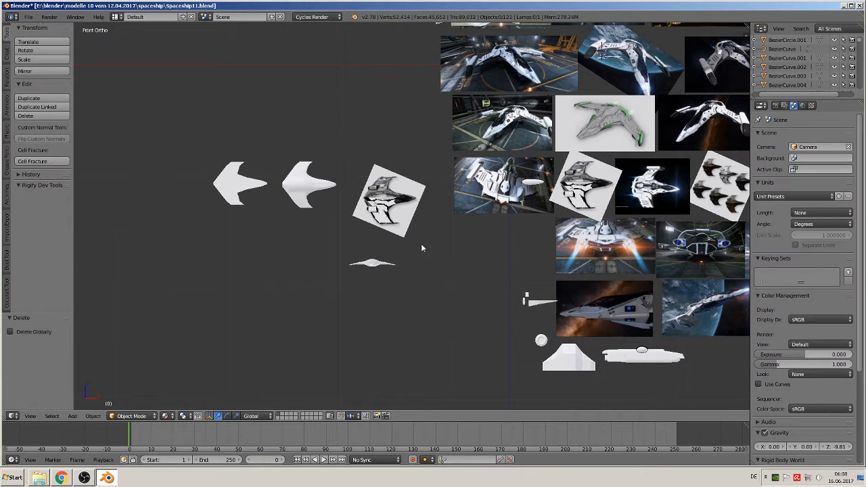
Rotate the copied reference picture and its parts -90° about X and move them about -0.74 in X and -1.17 in Y.
key(b)
mouse_move(421, 244)
mouse_down()
mouse_move(378, 196)
mouse_move(365, 156)
mouse_up()
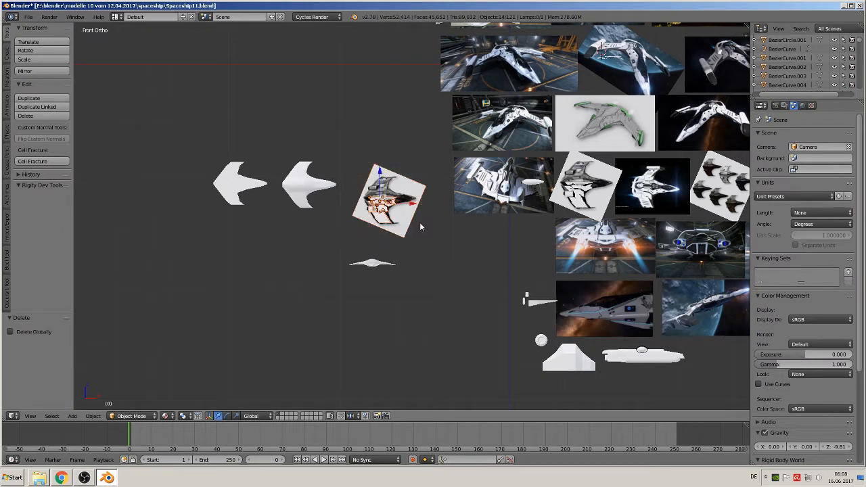
text(rx)
text(-90)
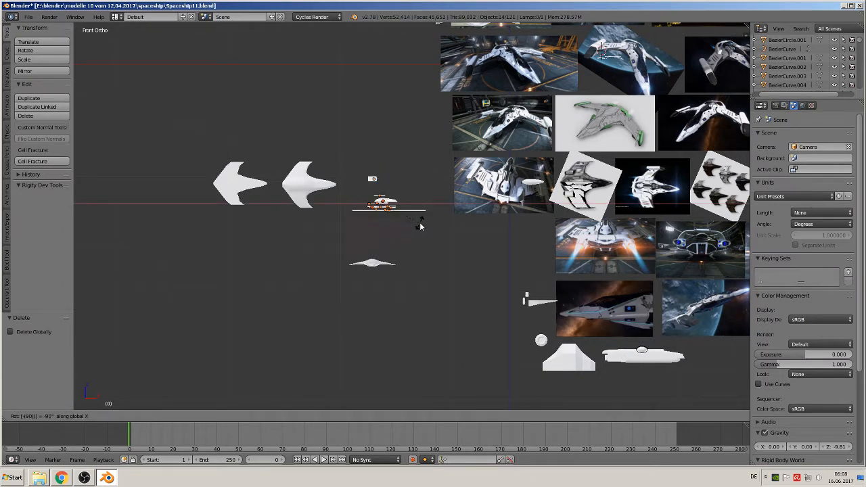
key(Return)
key(KP_7)
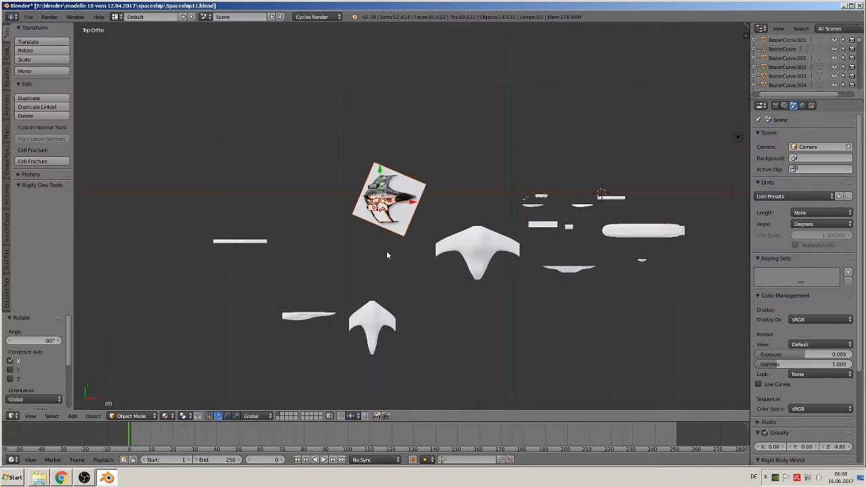
key(g)
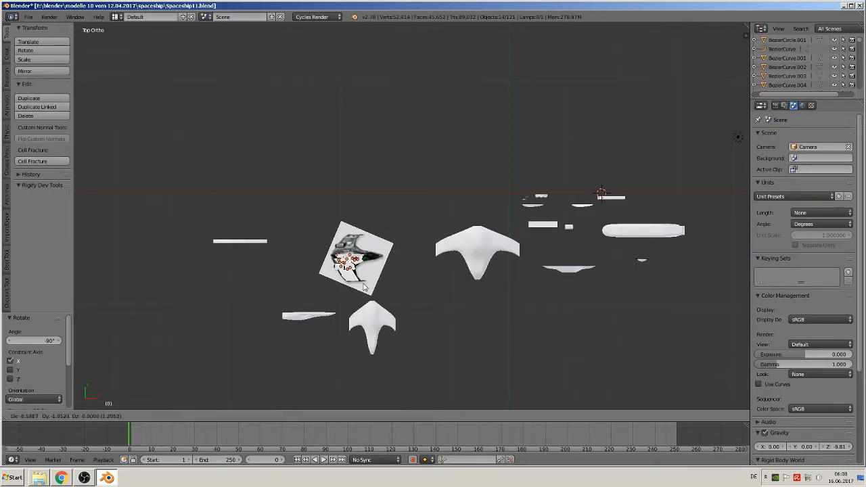
click(354, 296)
Move the side-lying hull and the large hull away from the reference copy, about 1.7 up in Y each.
right_click(291, 323)
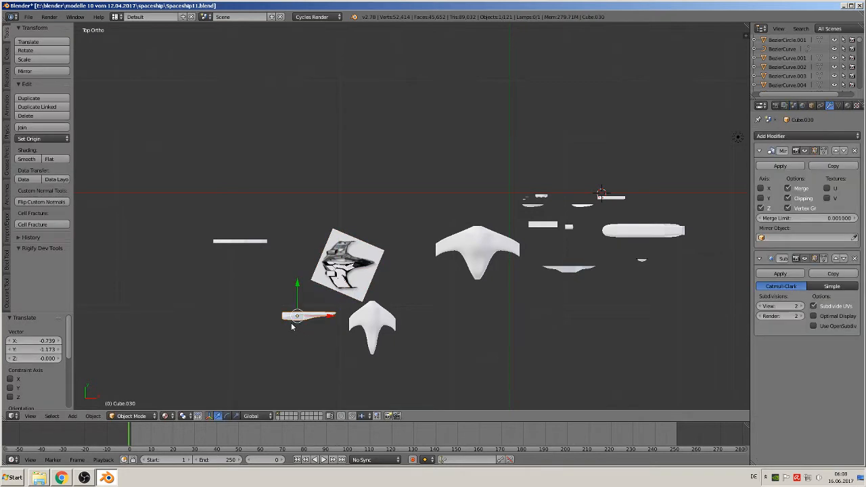
key(g)
click(228, 228)
right_click(468, 252)
key(g)
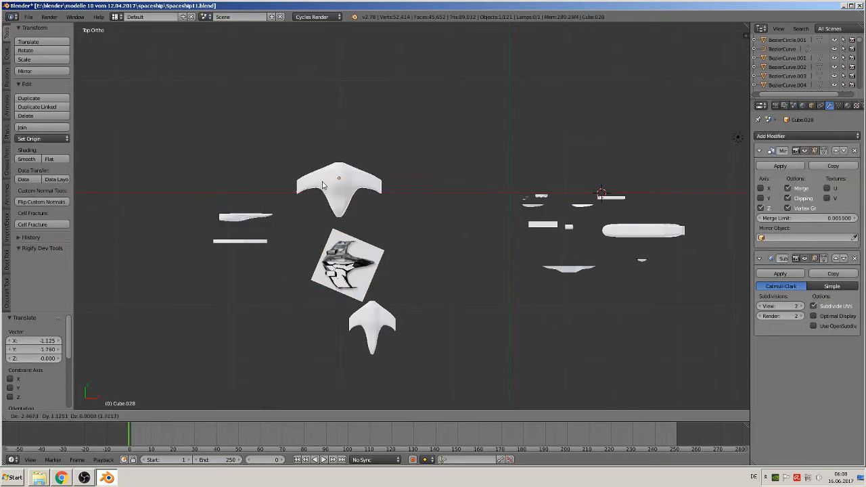
click(230, 151)
Rotate the copied reference picture and its parts by 90° and again by 180° so the nose points the same way as the hull.
scroll(388, 331, up, 5)
scroll(403, 202, up, 2)
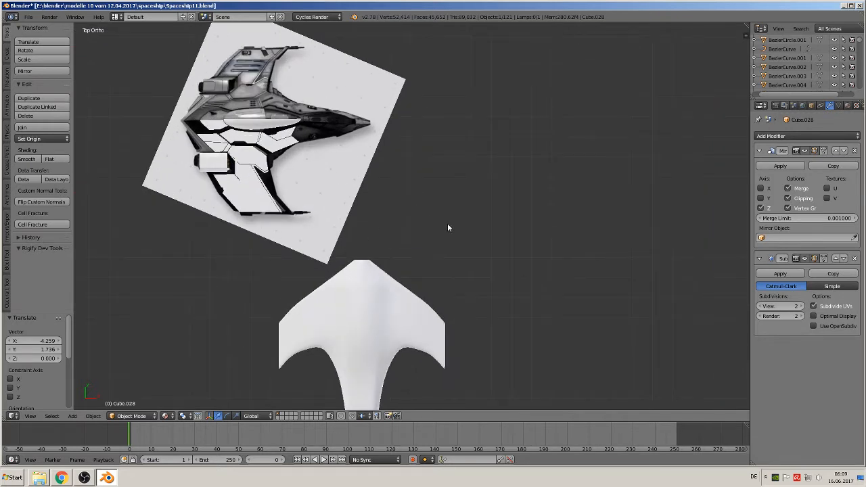
key(b)
drag(443, 223, 146, 50)
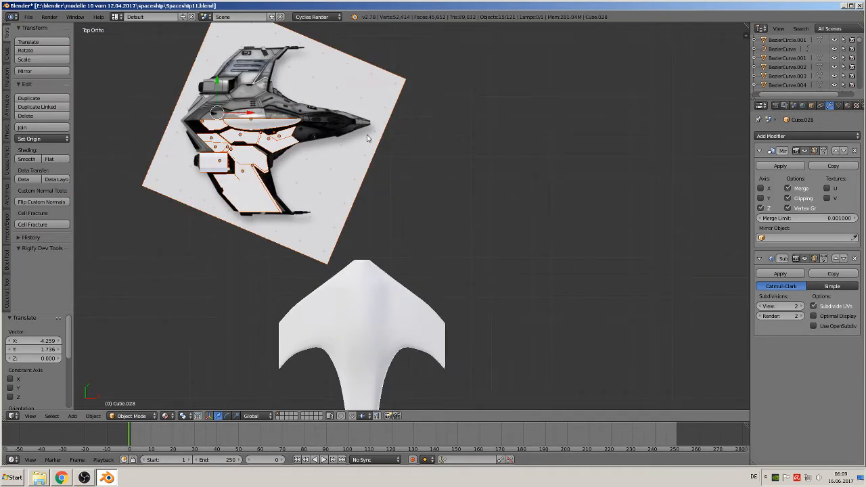
key(r)
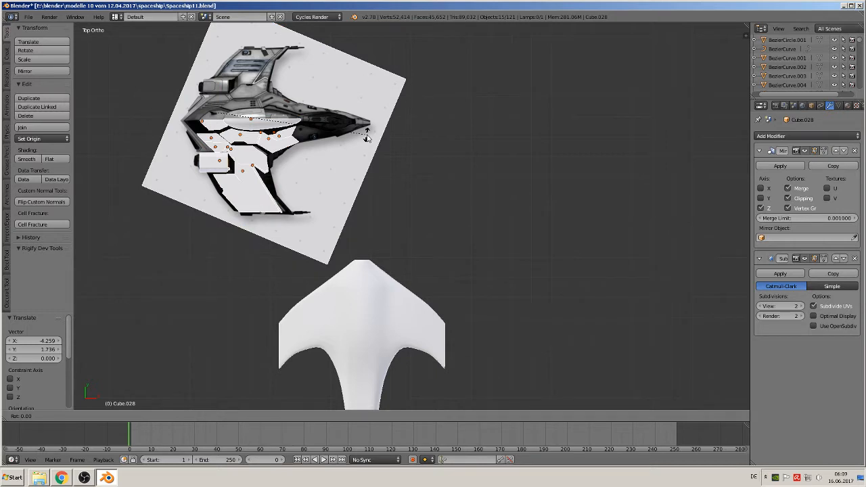
text(90)
key(Return)
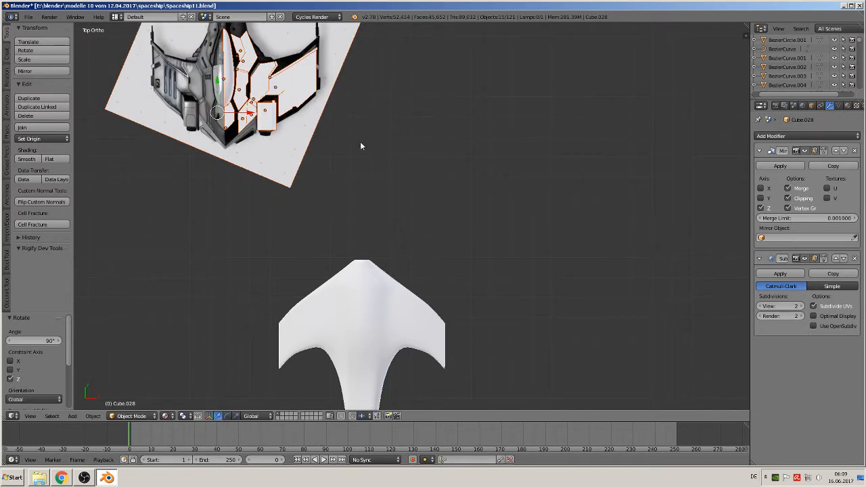
text(r180)
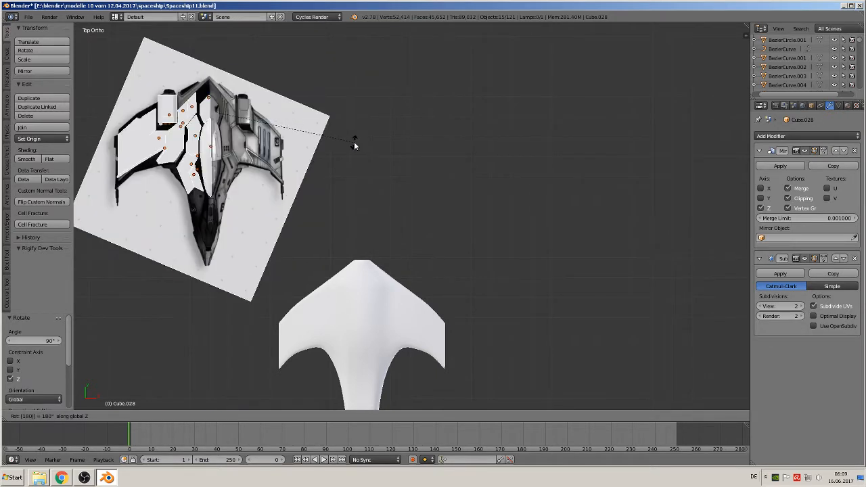
key(Return)
Move the reference copy closer to the hull in the XY plane and lower it about 1.19 along Z to the hull's level.
key(g)
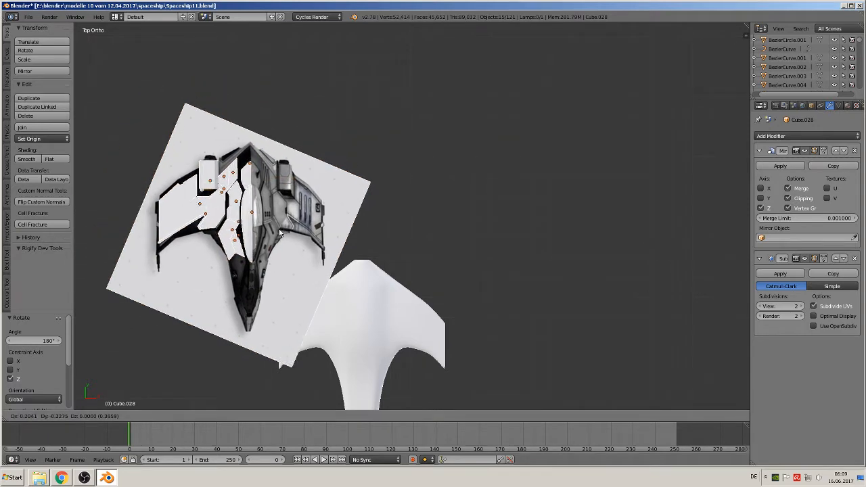
click(278, 219)
middle_drag(291, 317, 258, 243)
scroll(257, 243, down, 4)
key(g)
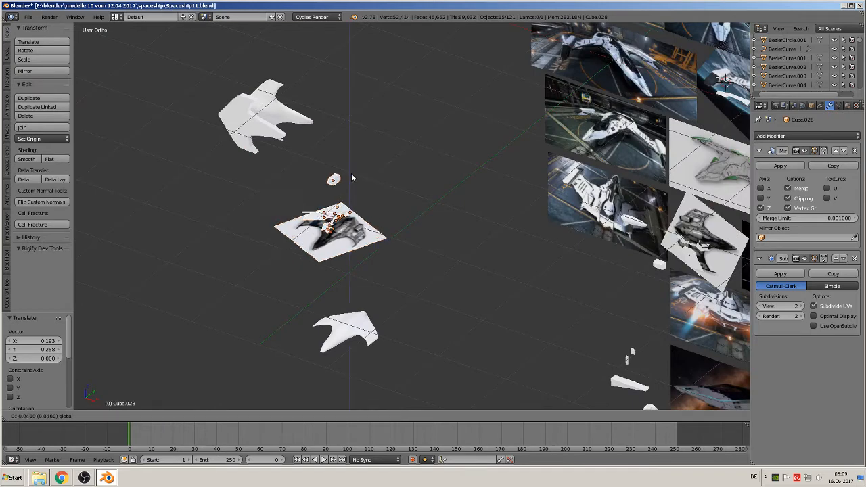
key(z)
click(363, 256)
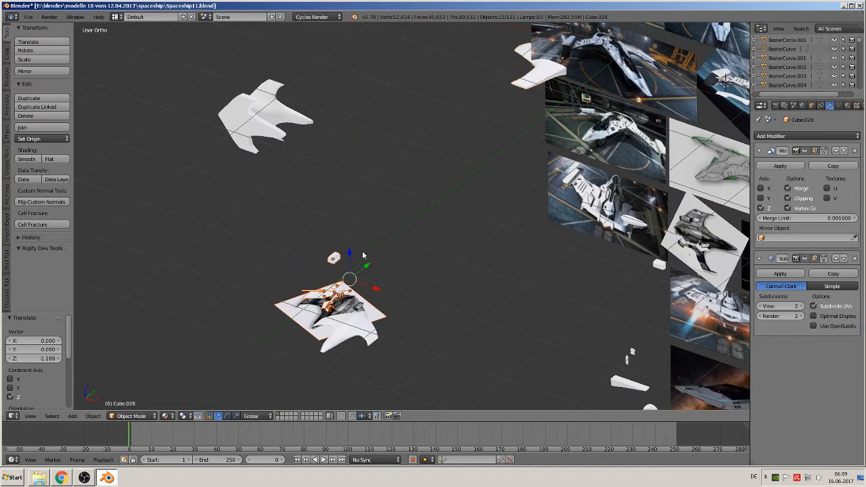
Compare the reference picture and its traced parts with the hull from above.
key(KP_0)
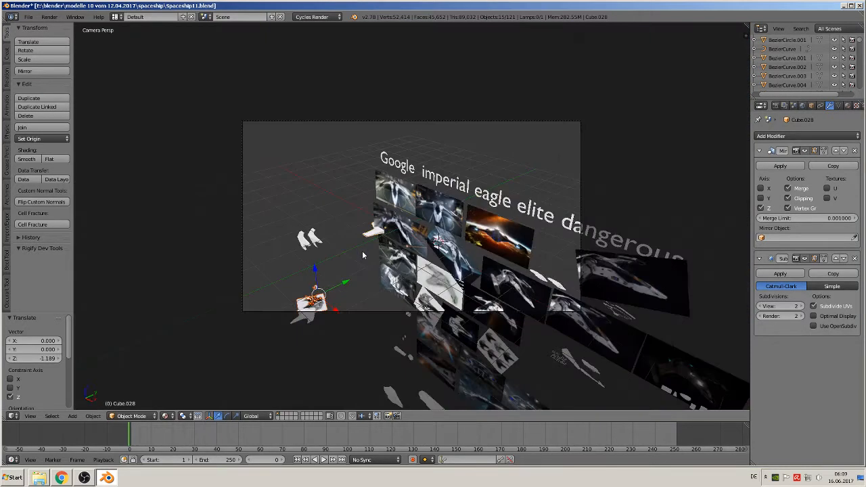
key(KP_7)
scroll(379, 150, down, 3)
scroll(381, 145, up, 3)
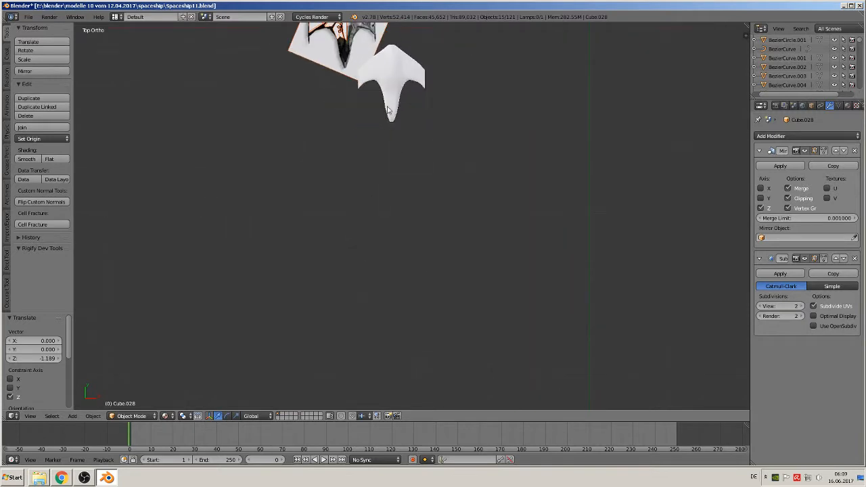
shift+middle_drag(390, 111, 391, 254)
scroll(391, 255, up, 6)
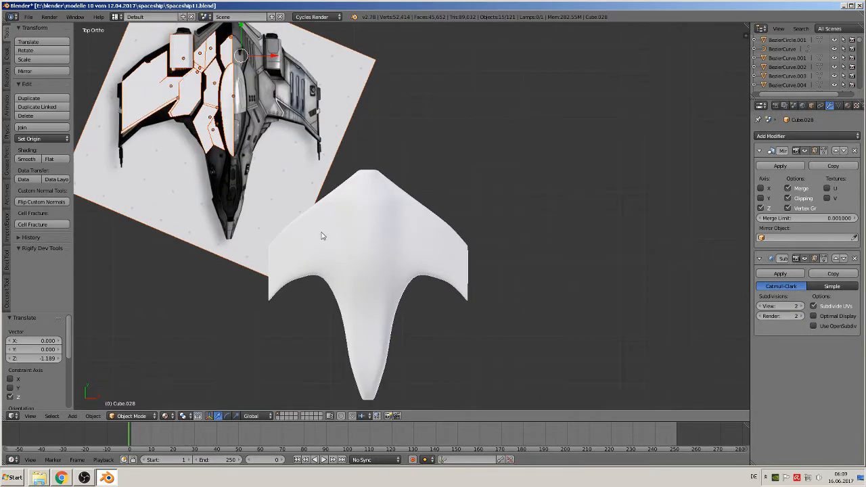
shift+middle_drag(323, 236, 364, 294)
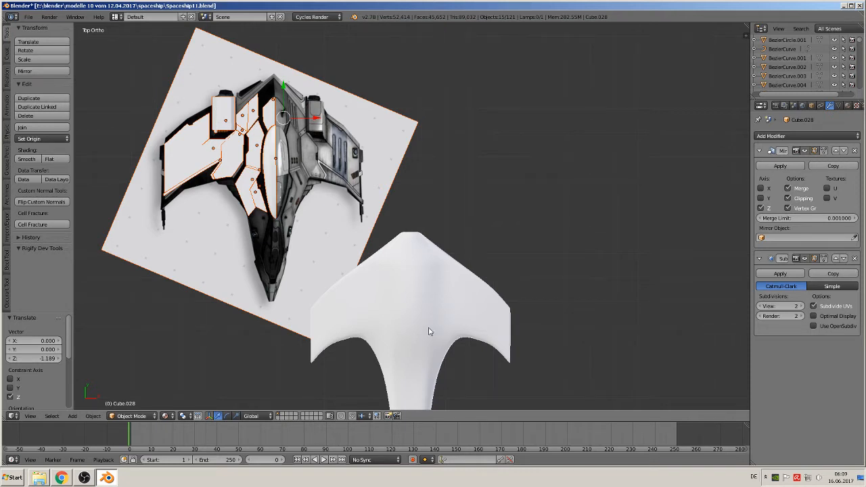
middle_drag(385, 293, 424, 330)
key(KP_7)
scroll(408, 355, up, 3)
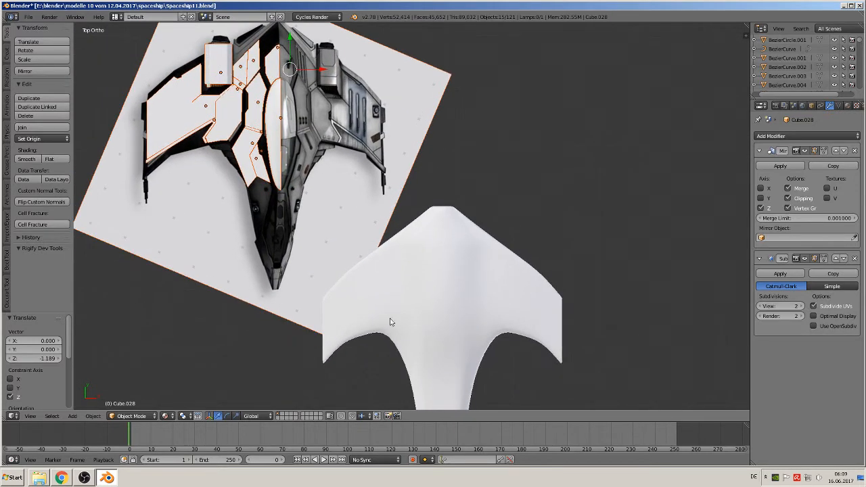
Make a linked duplicate of the engine box from the reference copy, place it on the hull's wing root and shift it about -0.65 along Y.
right_click(220, 71)
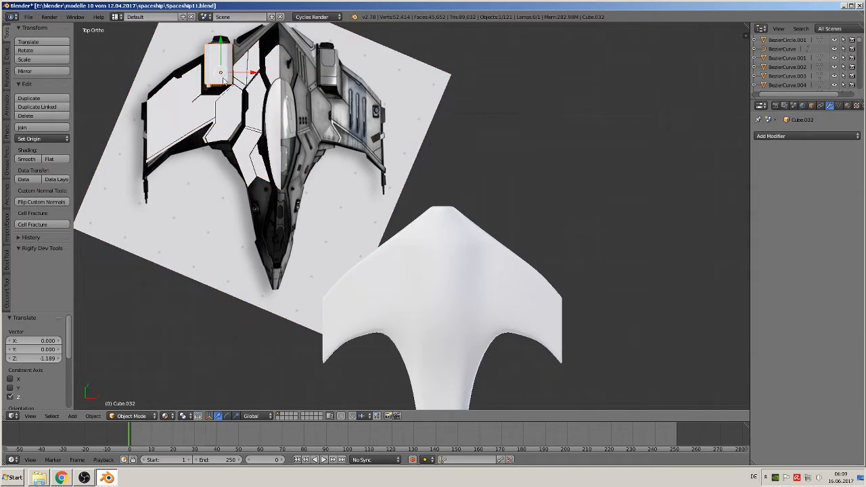
middle_drag(211, 144, 245, 72)
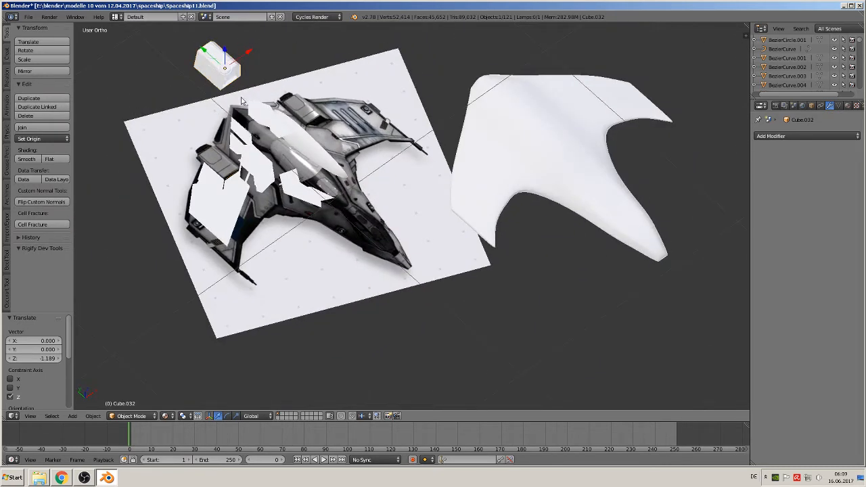
key(KP_1)
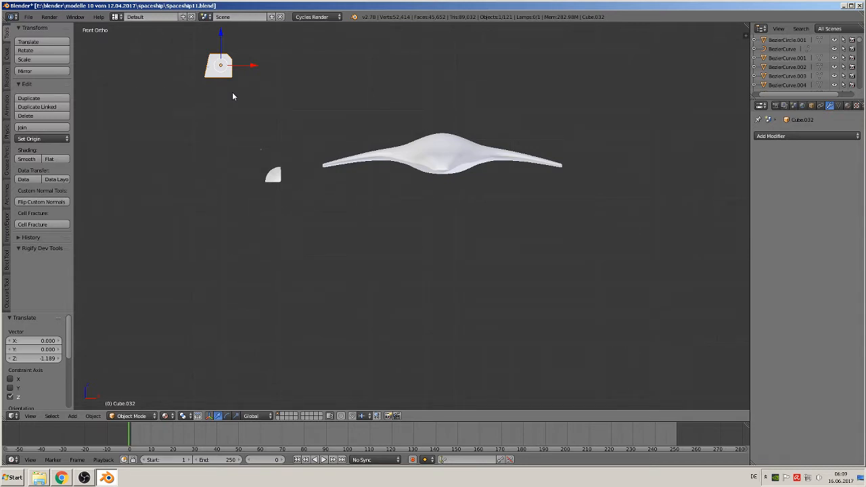
key(alt+d)
key(Escape)
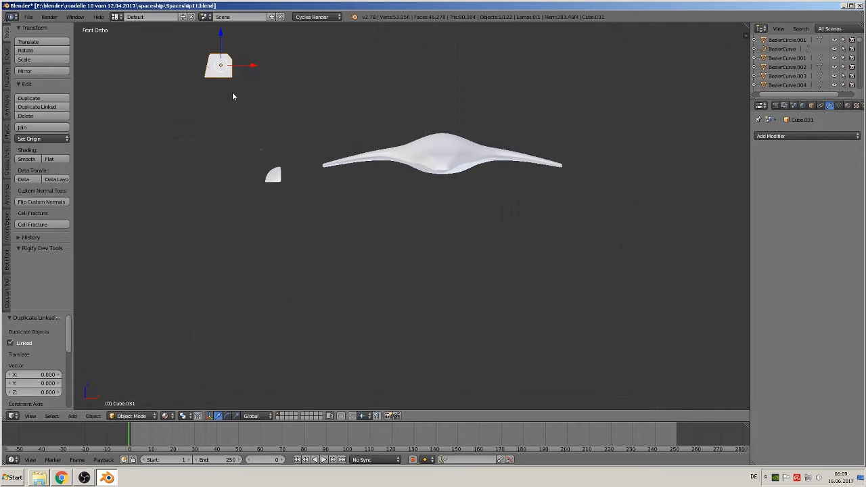
key(g)
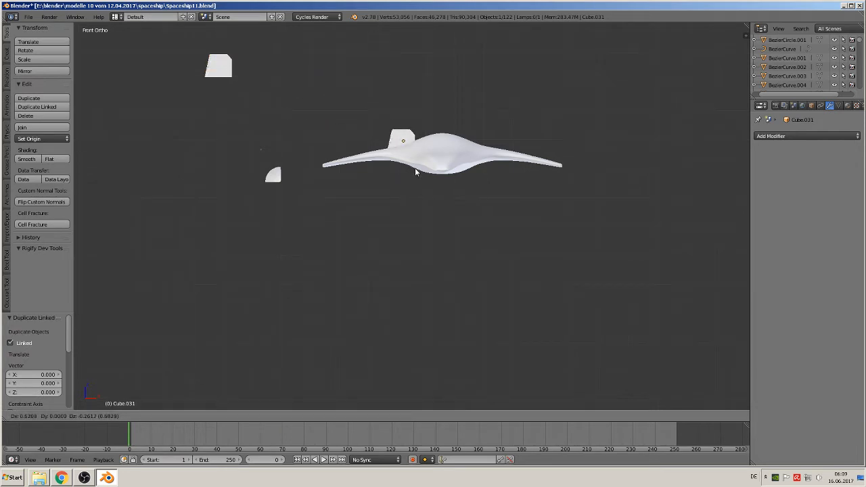
click(416, 169)
middle_drag(416, 169, 489, 207)
drag(397, 138, 536, 211)
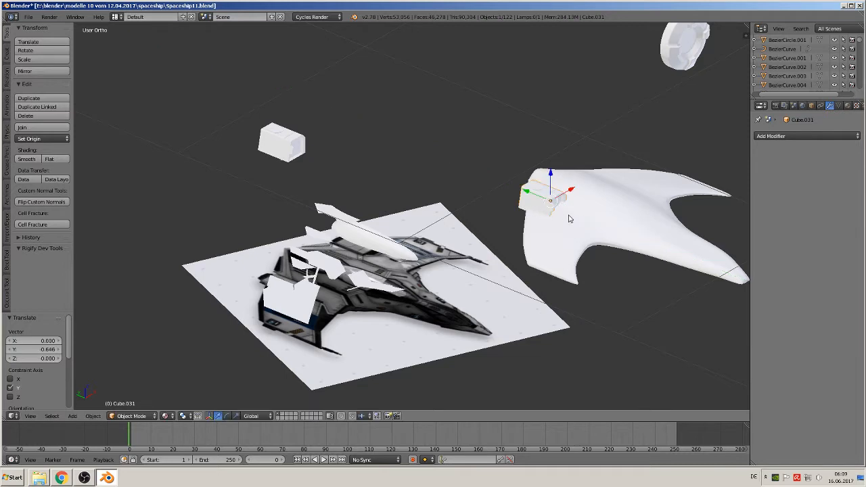
Scale the duplicated engine box on the hull down to about 0.74 of its size.
shift+middle_drag(569, 218, 369, 209)
scroll(332, 216, up, 3)
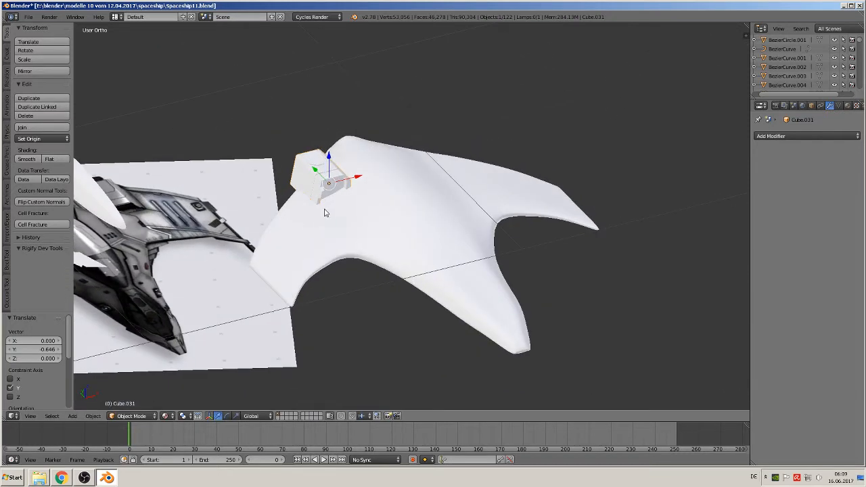
scroll(323, 207, up, 2)
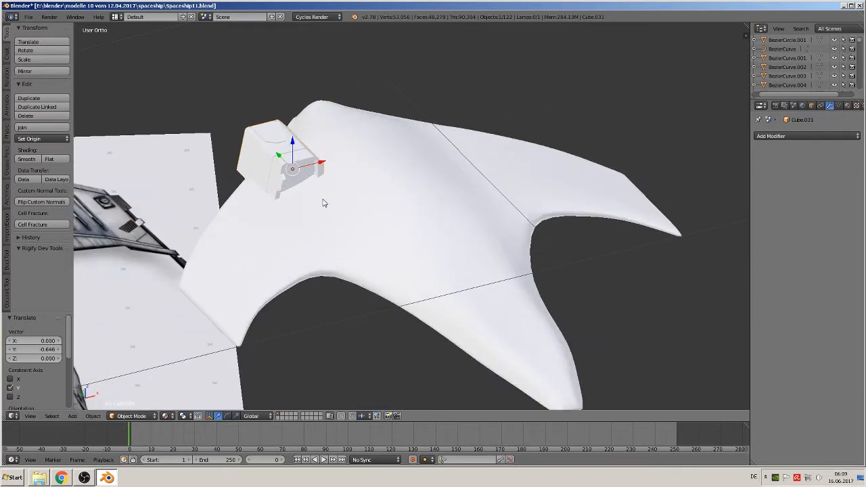
key(s)
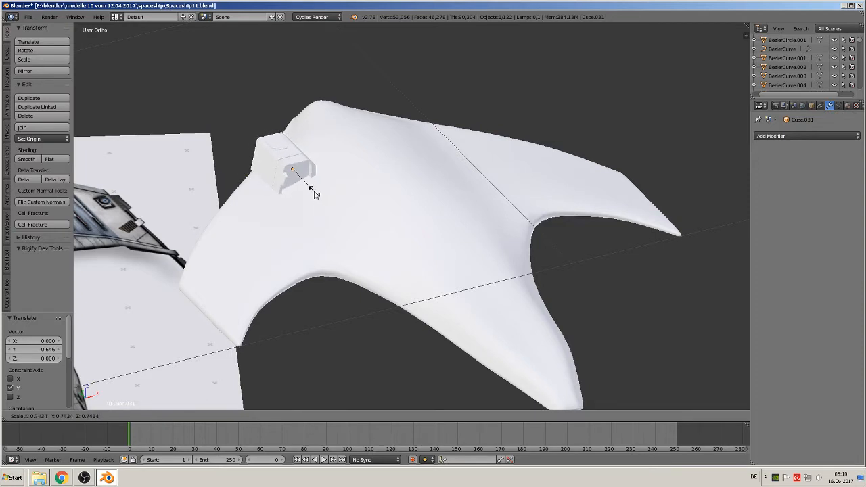
click(315, 192)
Lower the engine box about 0.012 along Z into the hull and check how it sits on the wing.
middle_drag(319, 196, 286, 174)
key(KP_1)
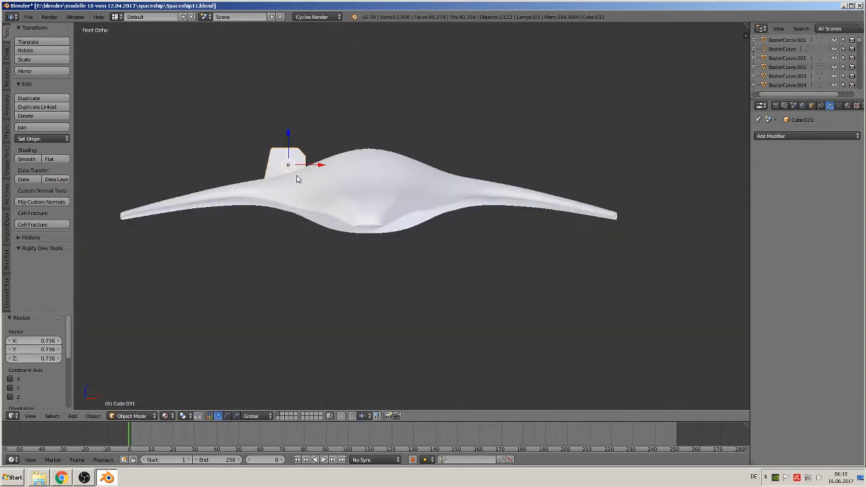
drag(293, 141, 292, 147)
middle_drag(294, 148, 403, 197)
scroll(343, 181, up, 1)
middle_drag(333, 190, 306, 192)
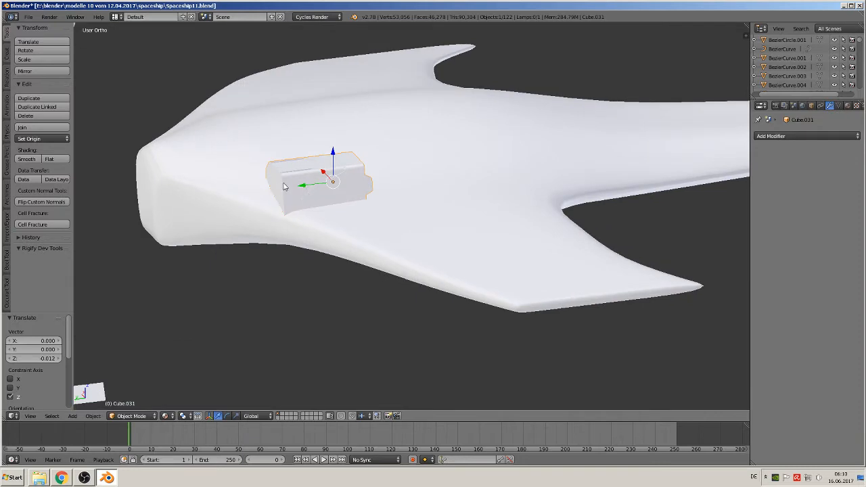
Find the round thruster modelled on the rear-view reference picture and shift its front housing about 0.012 along Y.
key(KP_1)
scroll(304, 197, down, 6)
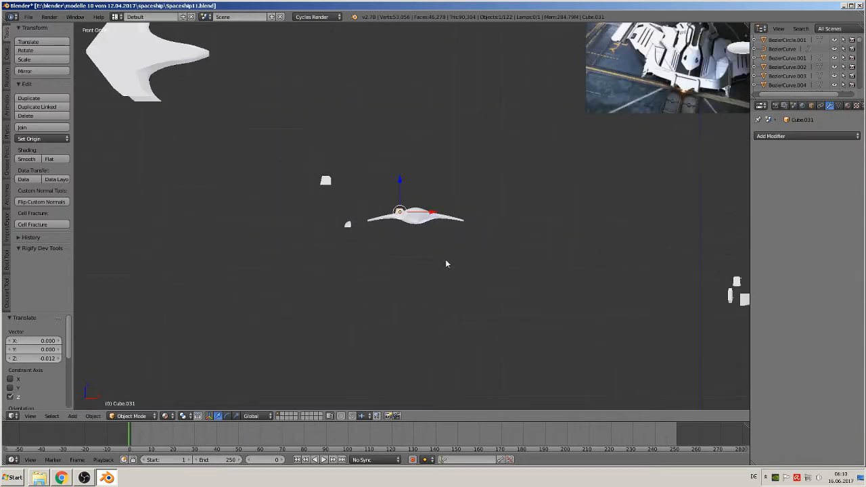
scroll(452, 264, down, 3)
shift+middle_drag(493, 249, 217, 343)
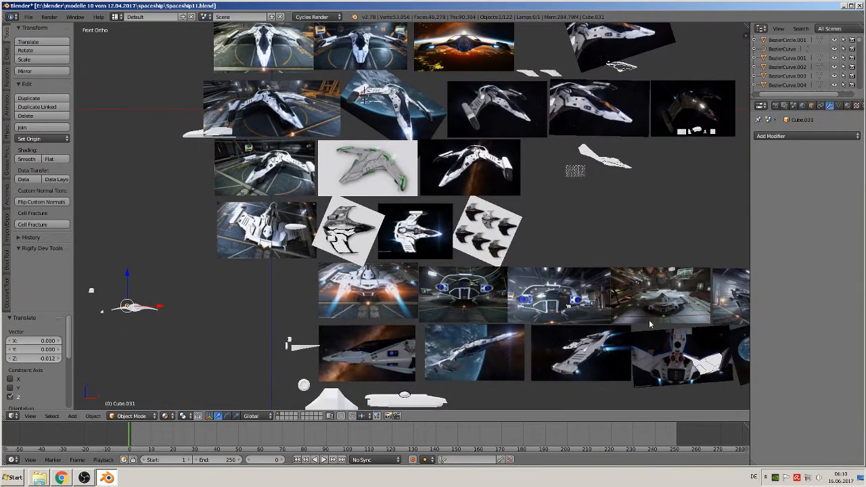
shift+middle_drag(650, 324, 478, 248)
scroll(478, 248, up, 12)
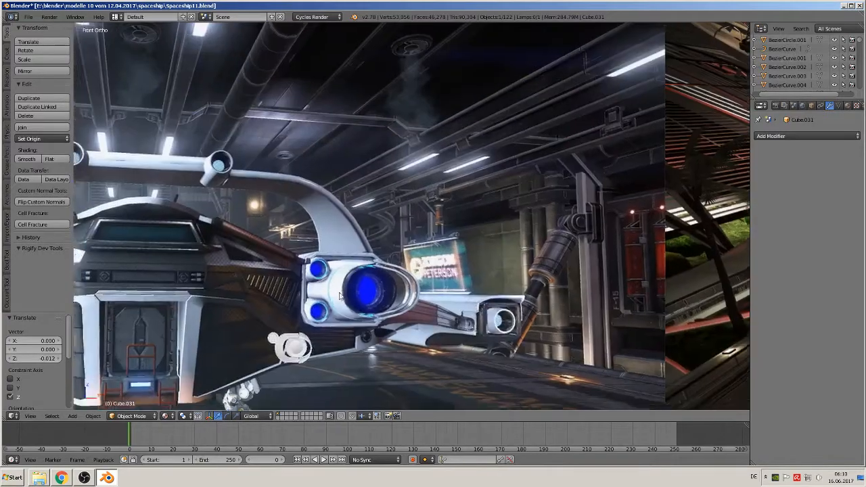
shift+middle_drag(340, 294, 488, 177)
right_click(444, 245)
middle_drag(443, 225, 401, 255)
scroll(511, 257, up, 8)
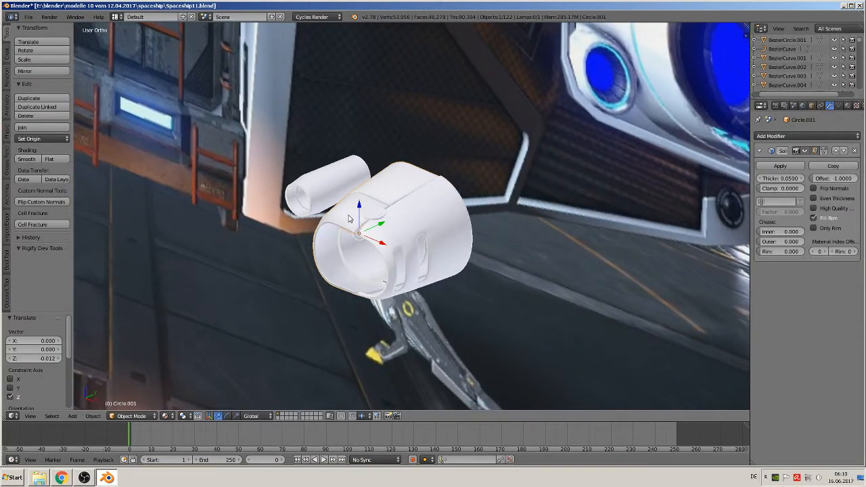
drag(380, 226, 397, 222)
middle_drag(397, 222, 410, 244)
Lower the thruster's inner nozzle slightly, scale it to about 0.978 and shift it about -0.005 along Y.
right_click(409, 245)
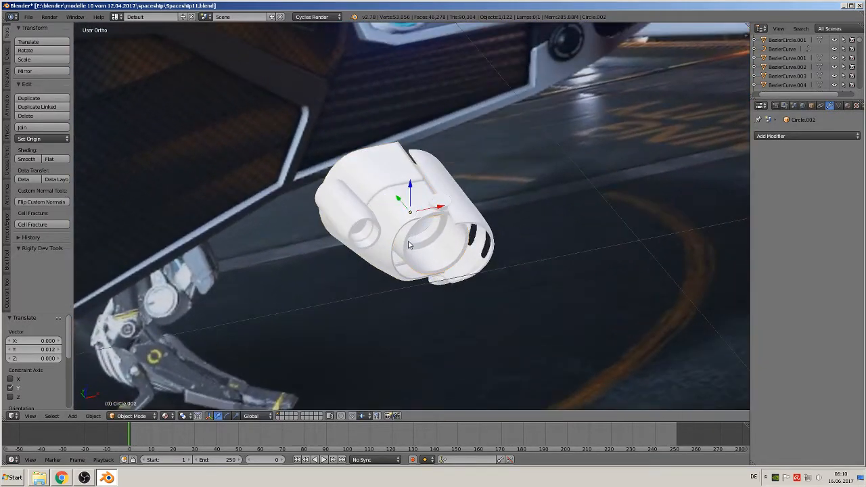
drag(409, 191, 411, 196)
key(s)
click(483, 265)
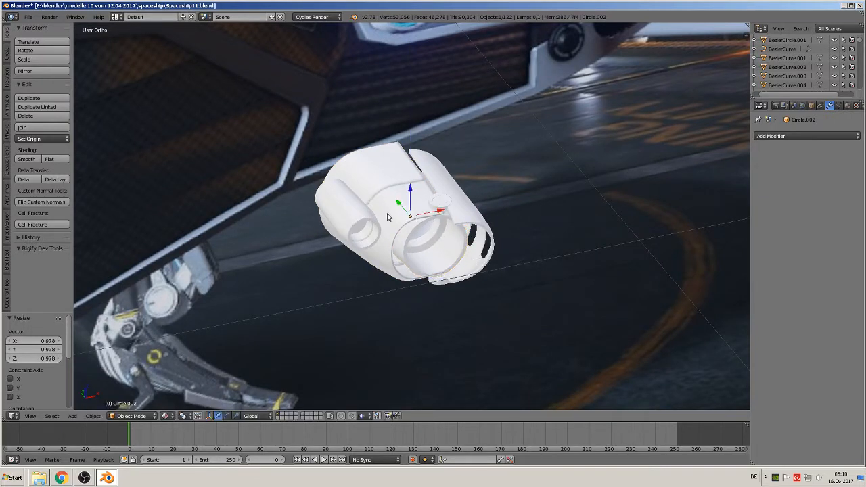
drag(402, 206, 406, 213)
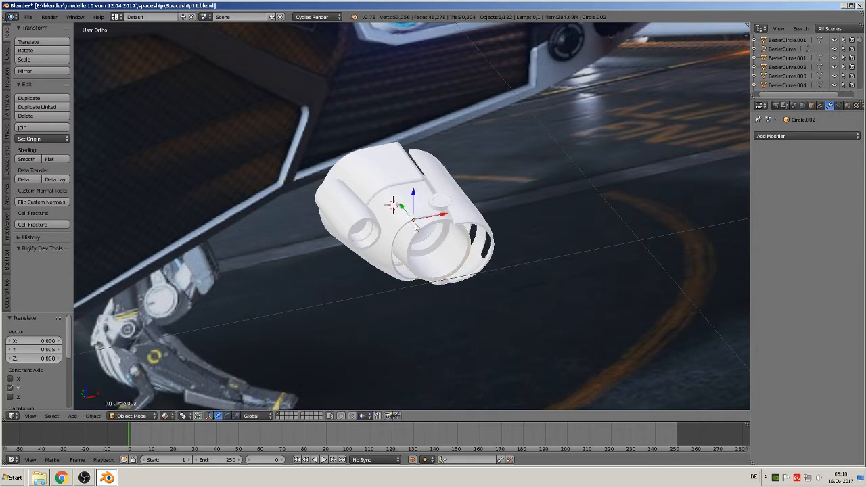
middle_drag(438, 253, 382, 248)
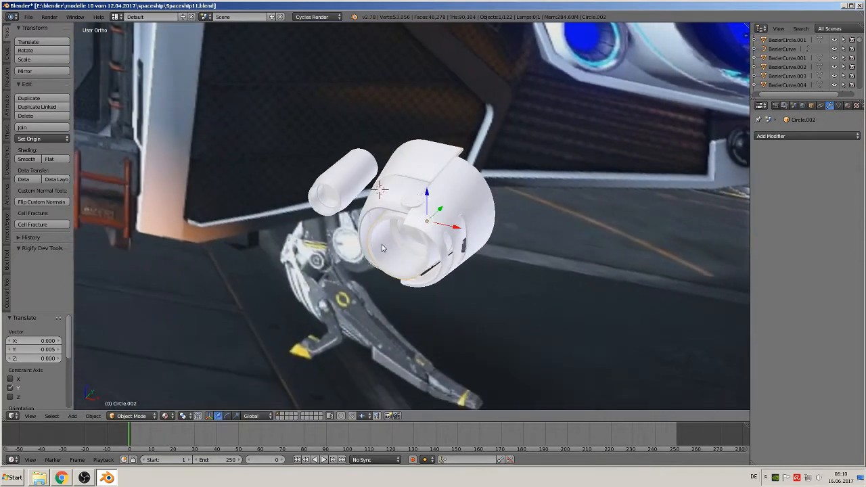
Apply the Solidify modifiers of the thruster's front housing and outer shell, and remove the outer shell's Subdivision Surface modifier.
right_click(410, 182)
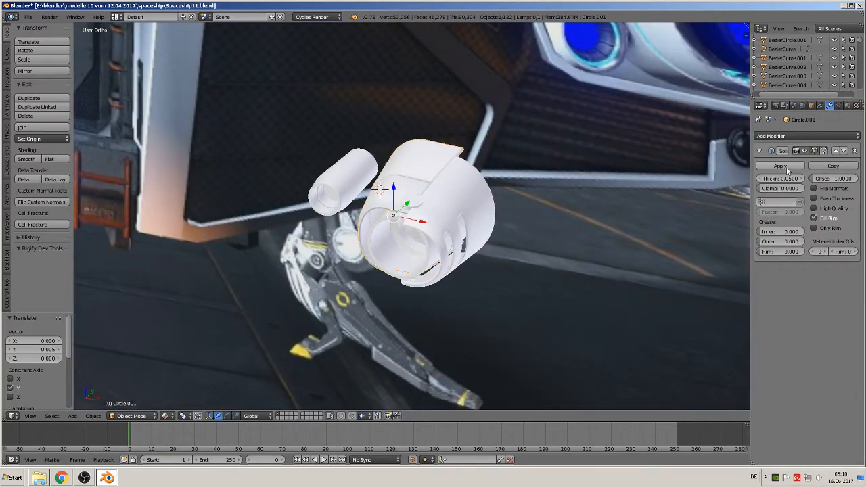
click(782, 166)
right_click(456, 202)
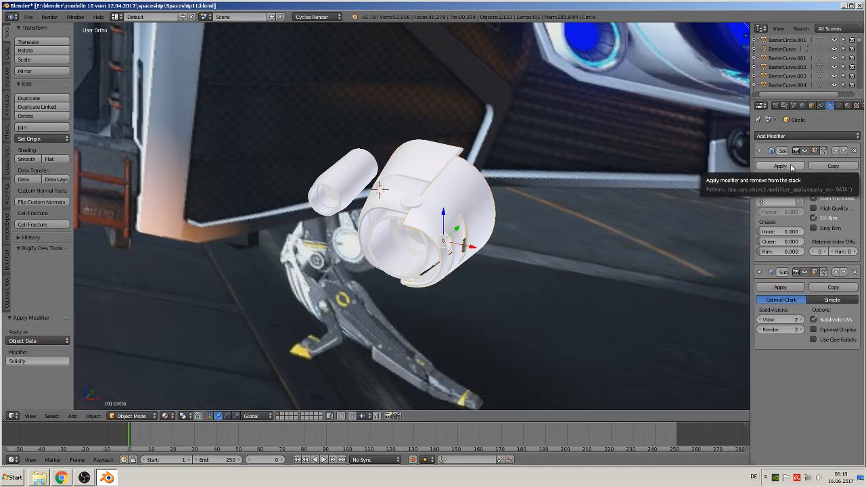
click(763, 320)
click(763, 319)
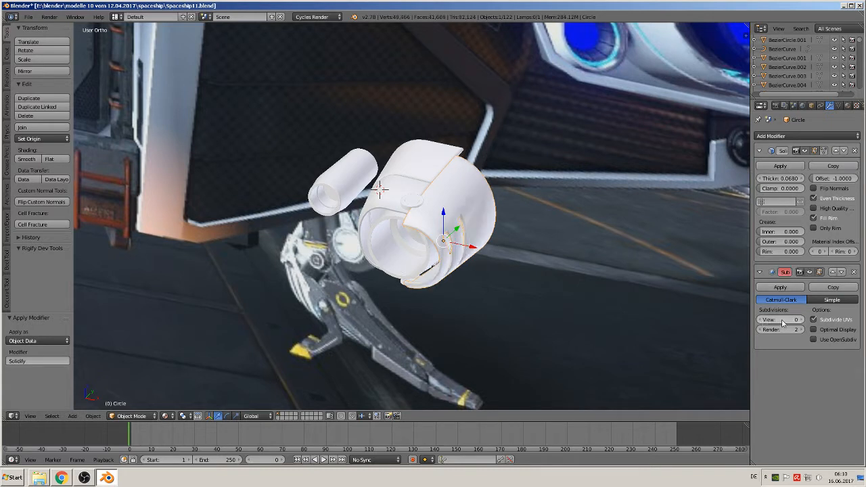
click(854, 272)
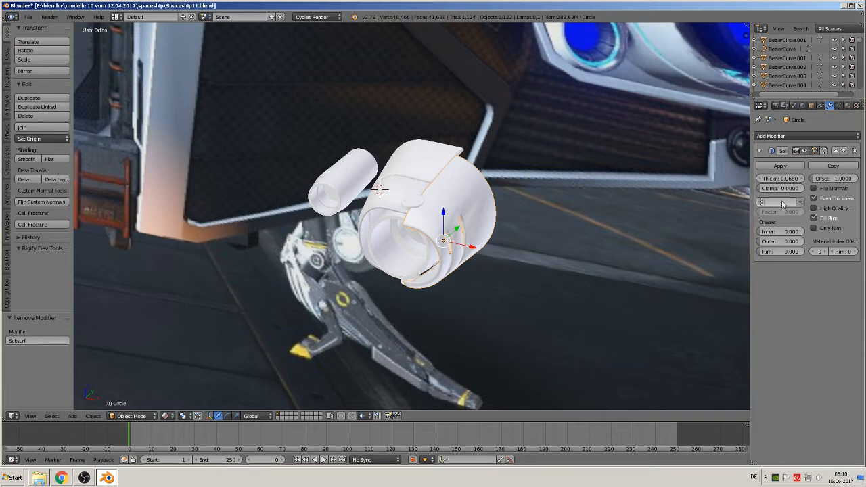
click(779, 166)
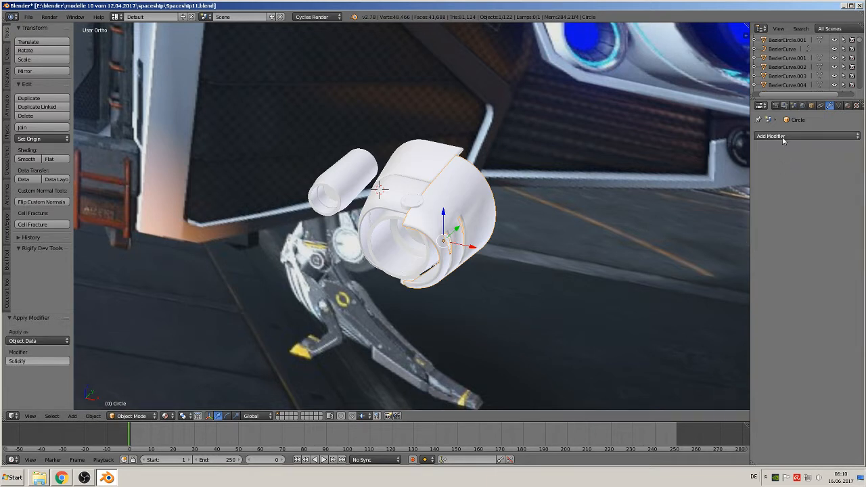
Add an Edge Split modifier to the thruster's outer shell.
click(782, 137)
click(705, 206)
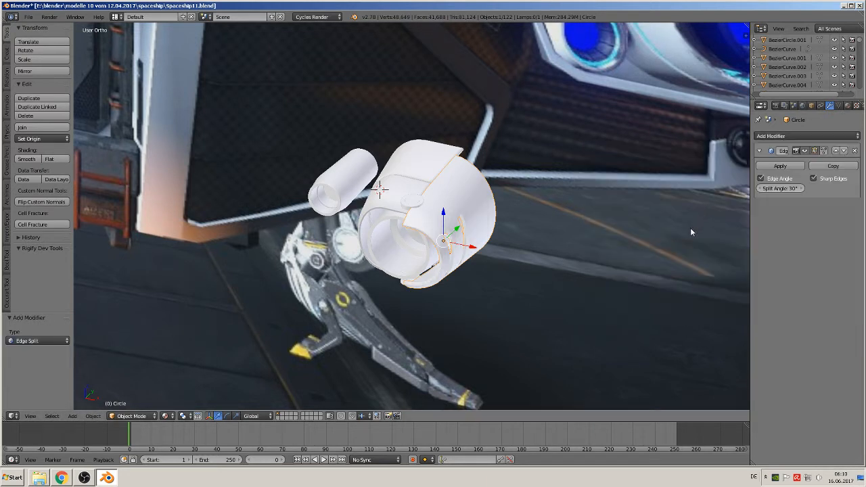
mouse_move(581, 295)
middle_down()
mouse_move(534, 284)
mouse_move(598, 297)
middle_up()
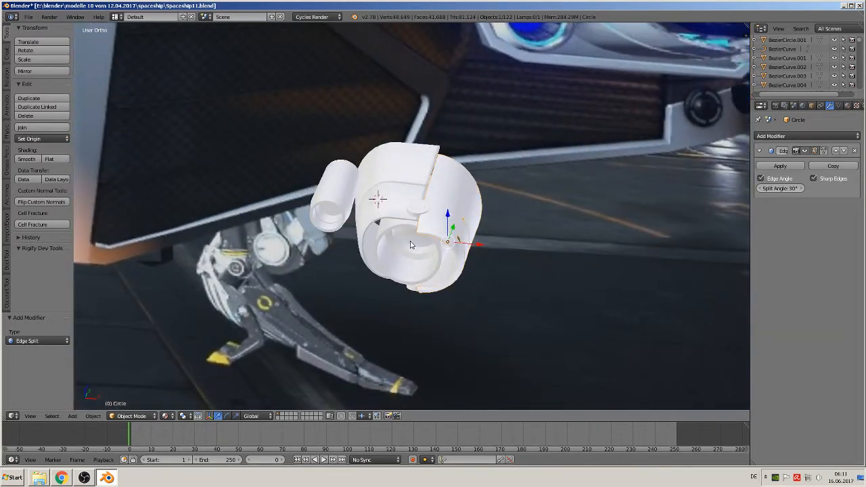
Duplicate the small side tube beside the thruster and move the copy about -0.037 along Z.
middle_drag(410, 242, 414, 217)
right_click(337, 204)
middle_drag(351, 210, 352, 200)
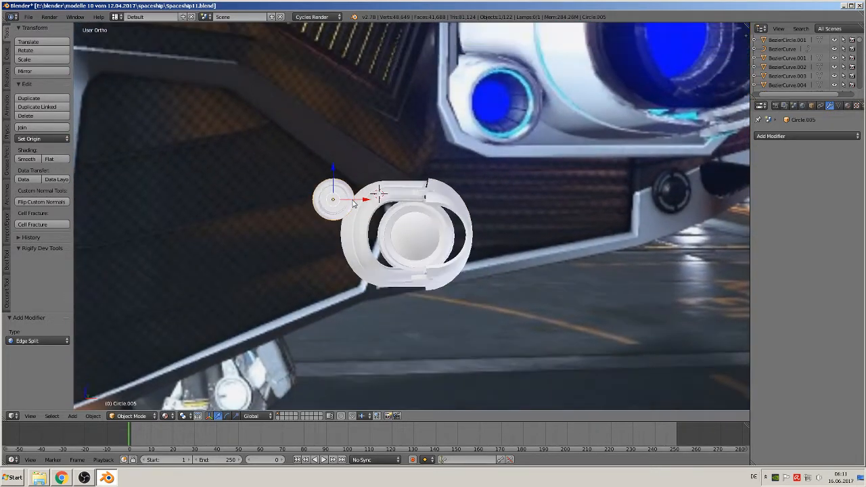
key(shift+d)
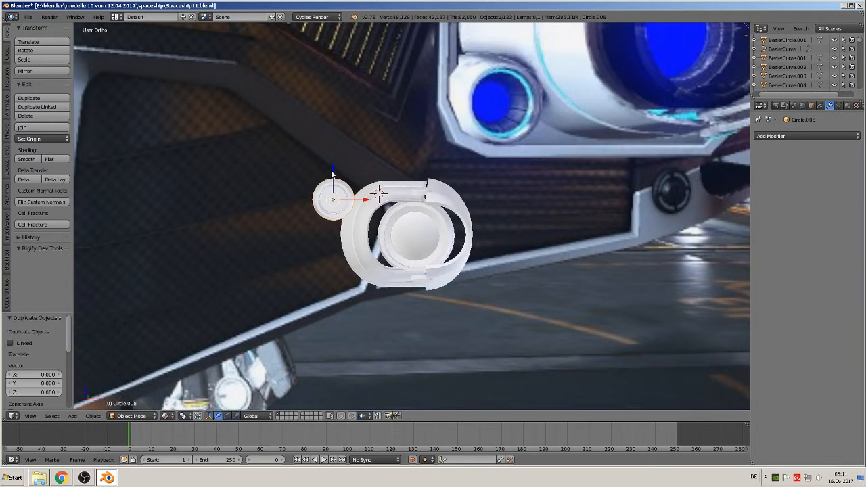
key(z)
click(334, 239)
middle_drag(335, 239, 343, 312)
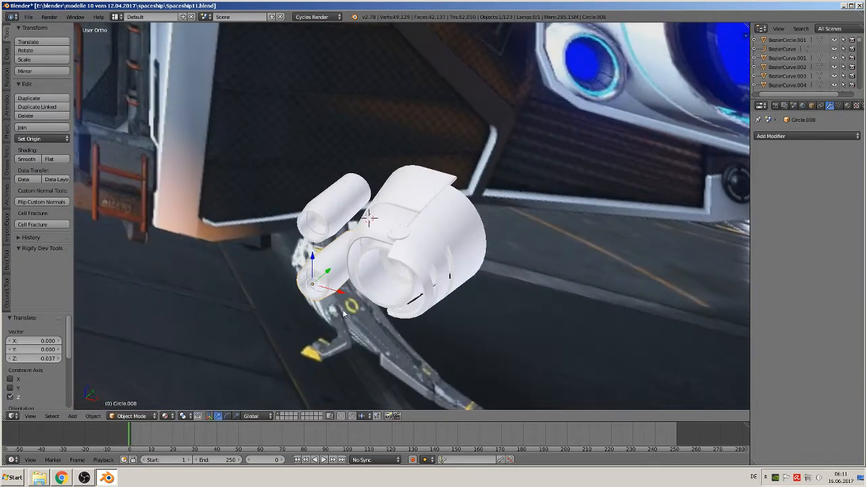
Join both small side tubes, the front housing, the inner nozzle and the outer shell into one object.
shift+right_click(338, 206)
shift+right_click(393, 208)
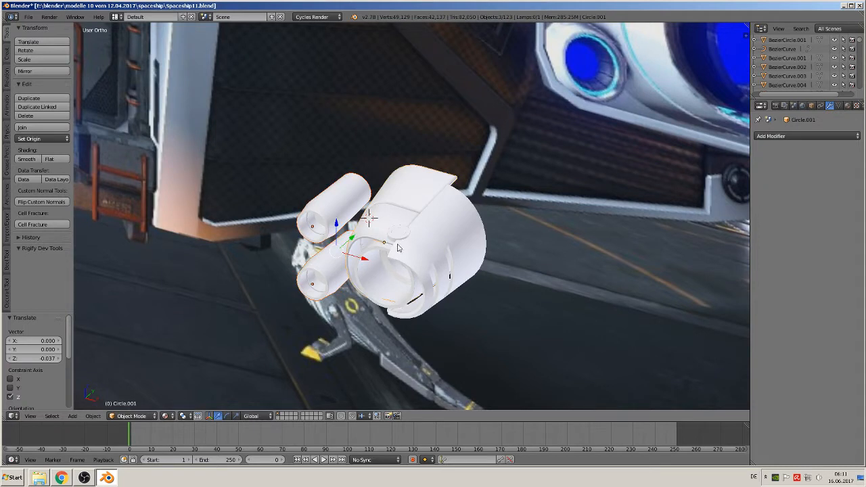
shift+right_click(425, 249)
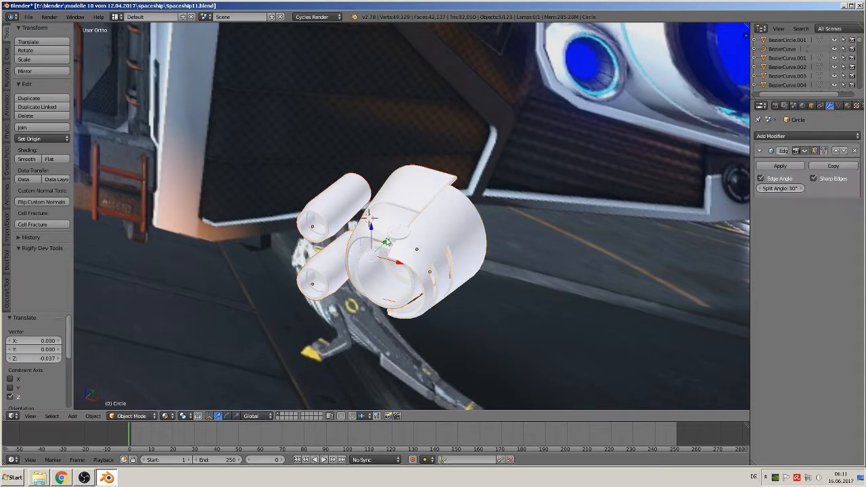
click(35, 127)
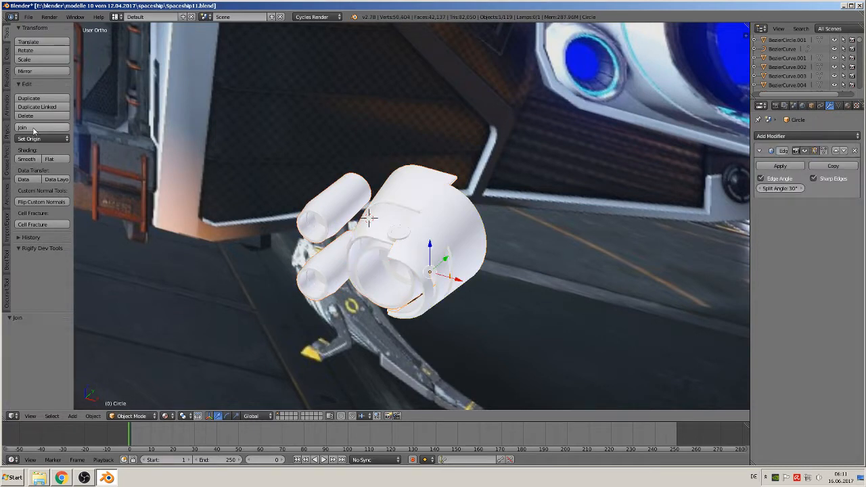
middle_drag(485, 284, 434, 255)
key(g)
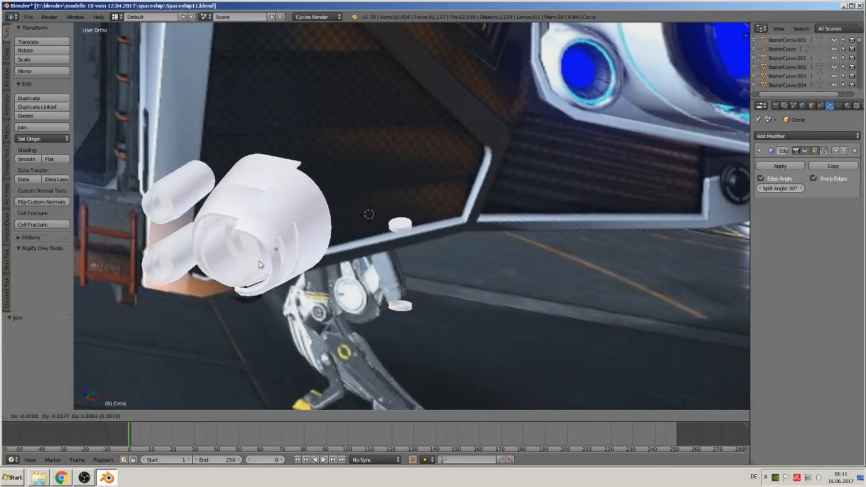
right_click(380, 262)
Join the two small round caps with the thruster body.
right_click(414, 228)
middle_drag(408, 228, 420, 270)
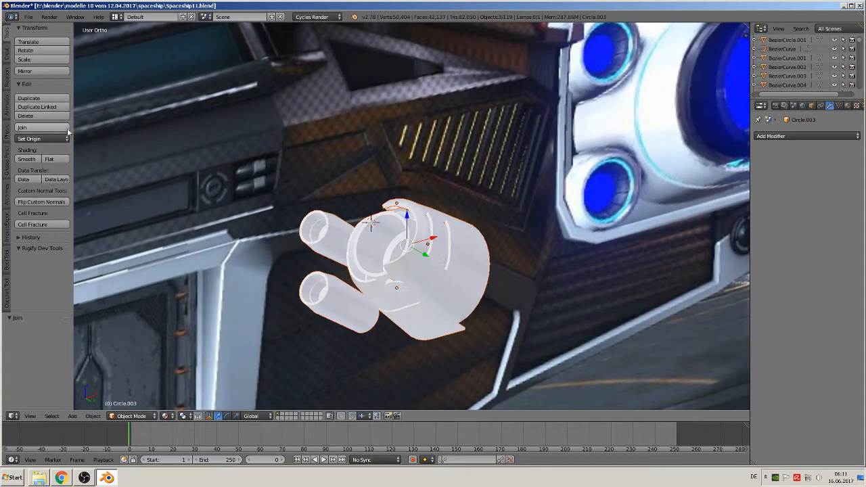
click(43, 128)
Add an Edge Split modifier to the complete joined thruster.
middle_drag(440, 287, 526, 246)
click(792, 137)
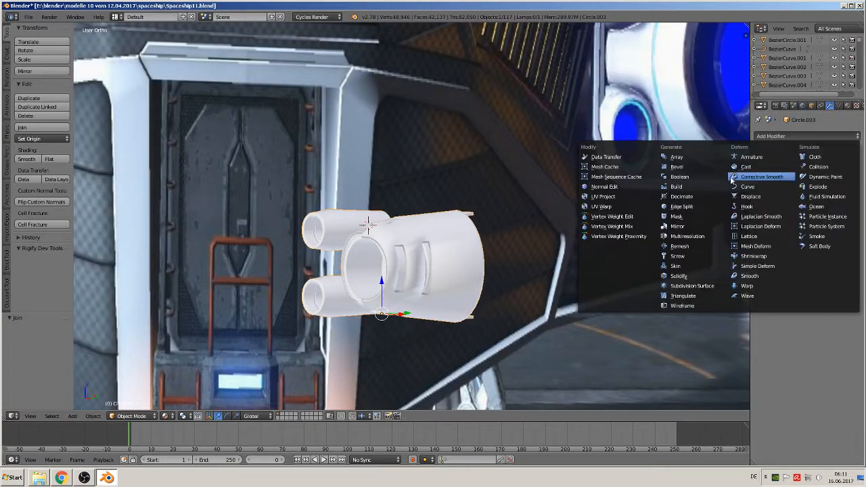
click(697, 207)
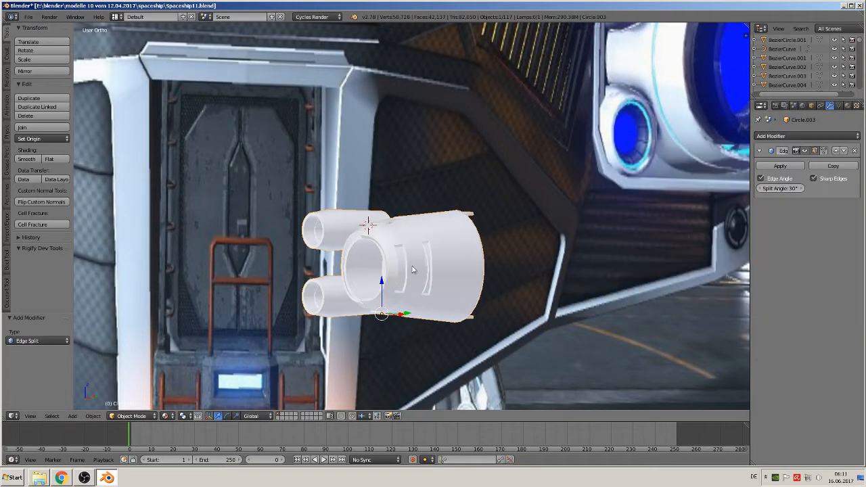
middle_drag(413, 269, 464, 296)
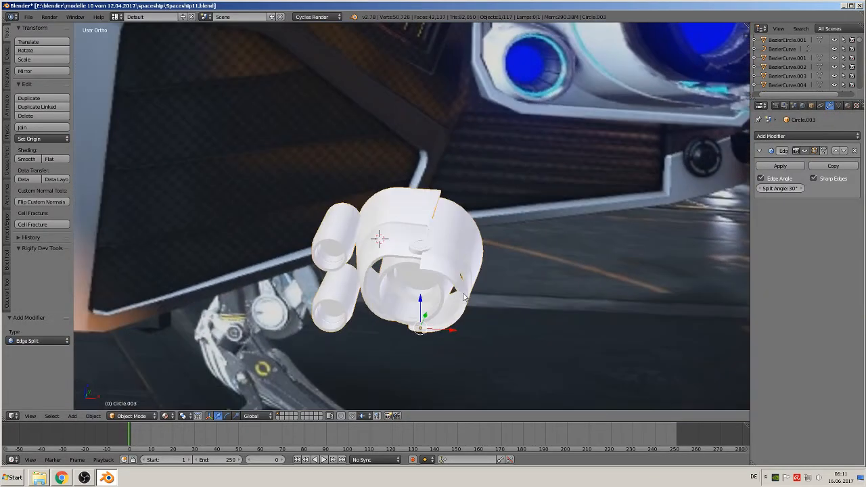
Apply the joined thruster's rotation and scale, and set its origin to its geometry.
key(KP_1)
scroll(461, 313, down, 12)
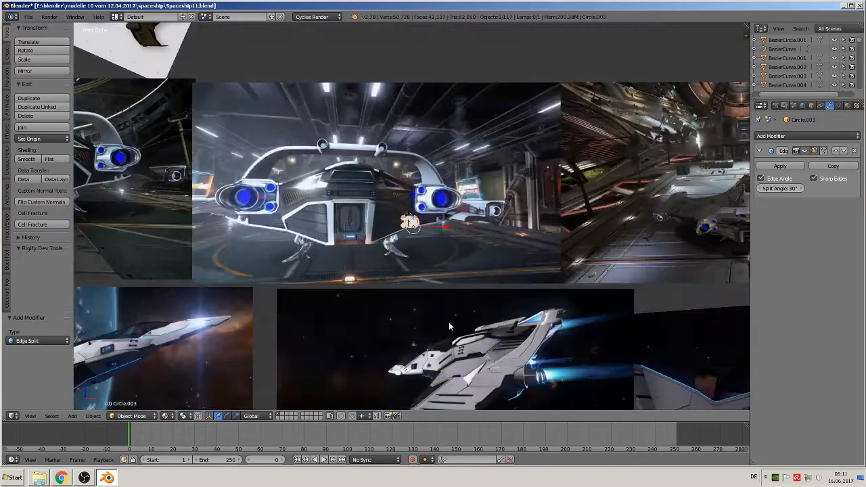
scroll(413, 264, up, 10)
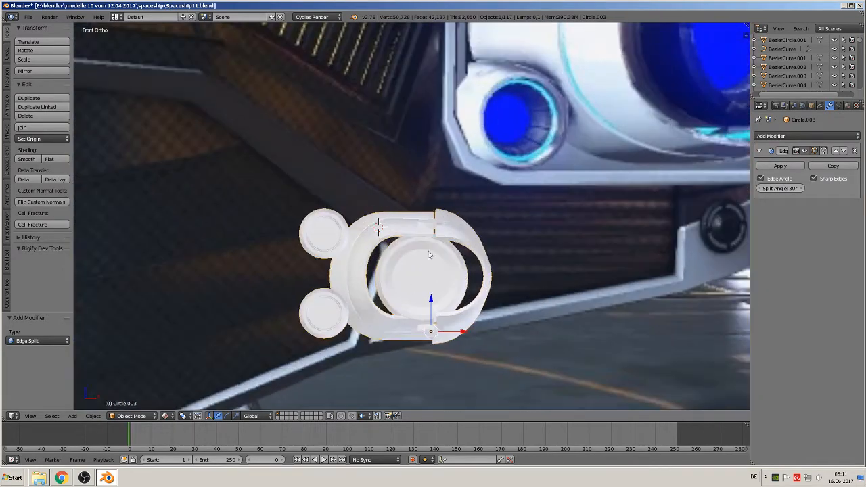
click(93, 416)
mouse_move(114, 351)
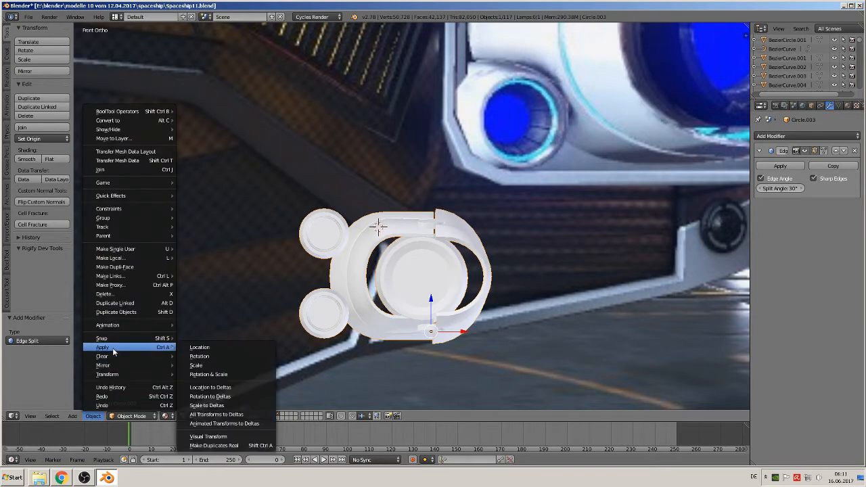
click(235, 375)
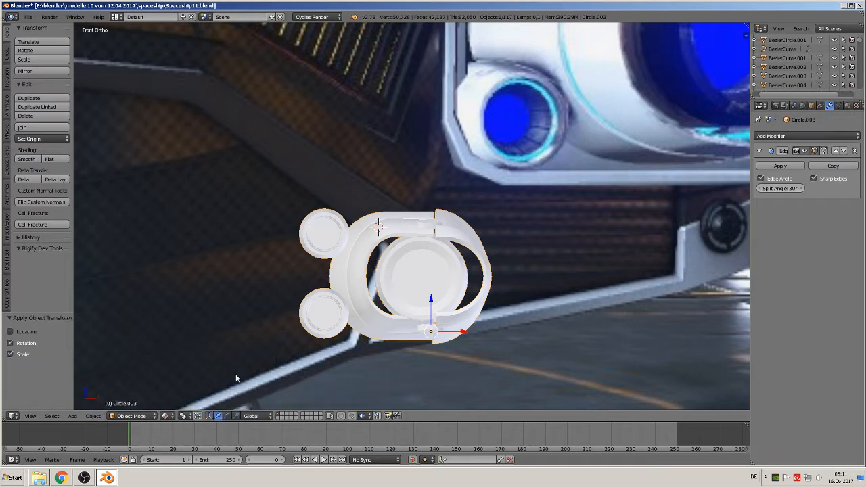
click(34, 140)
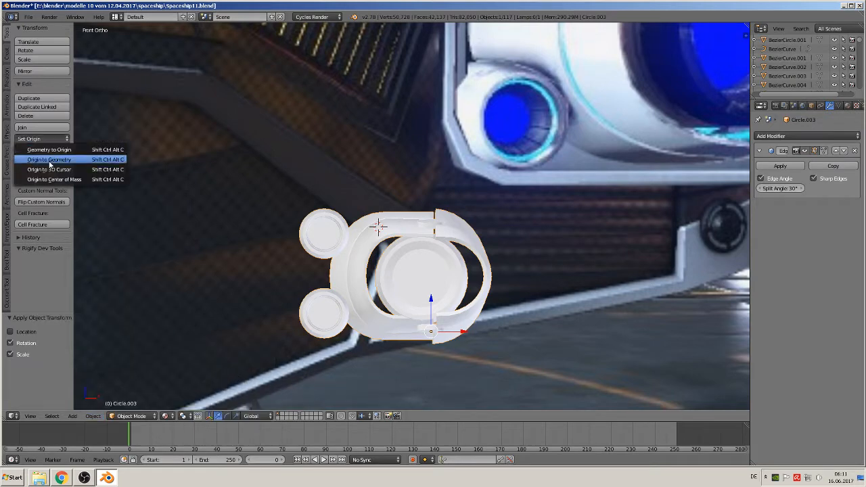
click(37, 155)
Move the thruster from the reference picture to the hull, about -8.36 along X and 0.278 along Z.
scroll(430, 273, down, 12)
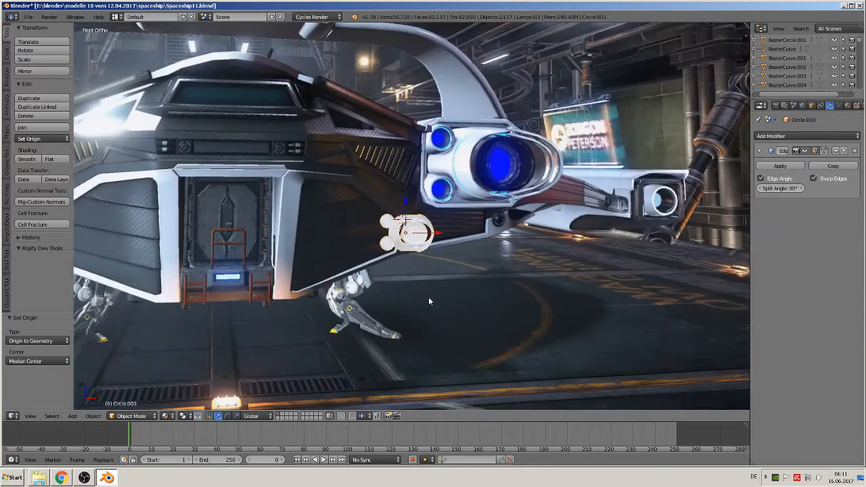
scroll(424, 297, down, 4)
scroll(424, 293, up, 2)
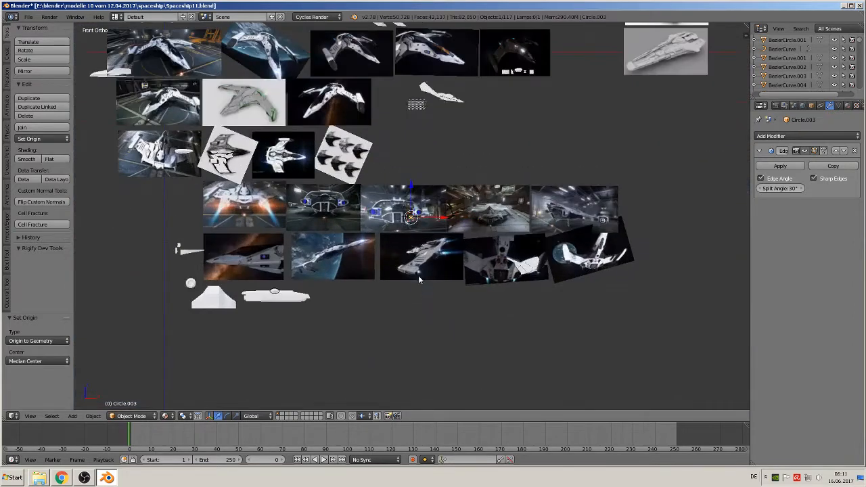
scroll(420, 276, down, 1)
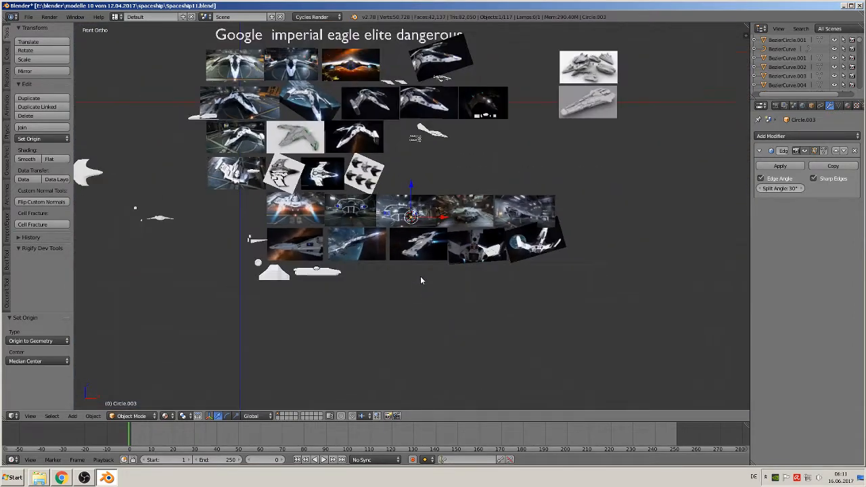
click(152, 264)
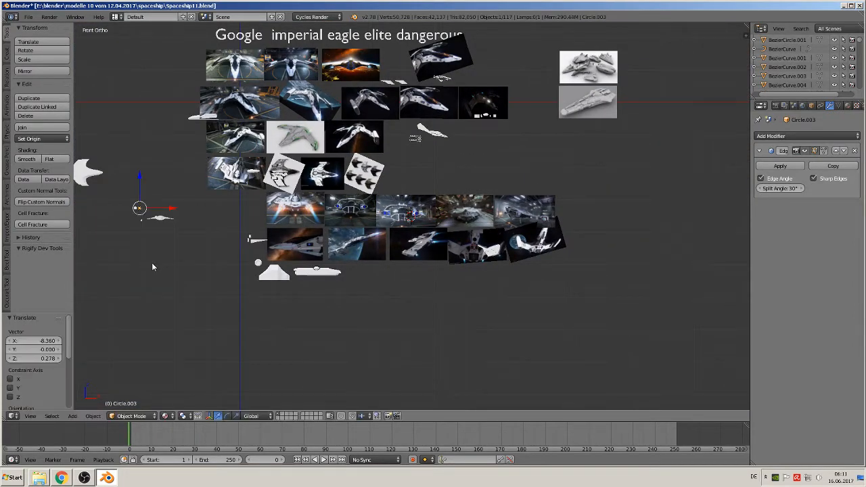
Make a linked duplicate of the thruster and move it about 0.486 along X and -0.250 along Z.
key(alt+d)
right_click(185, 246)
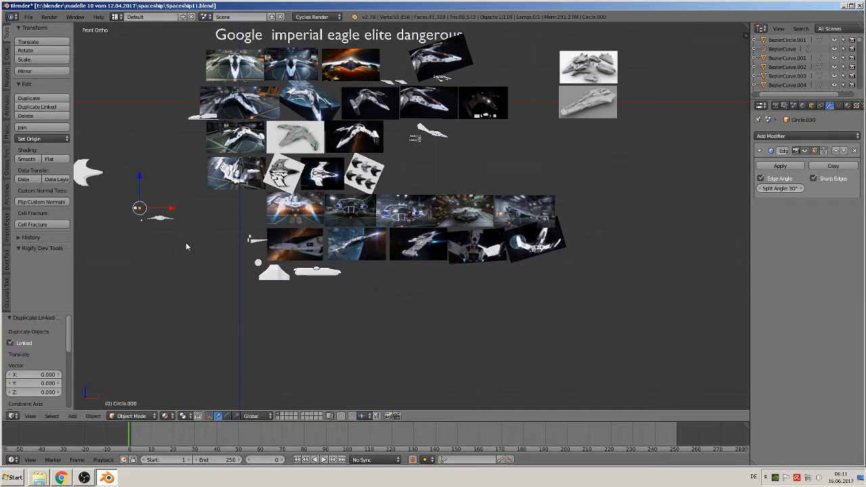
key(g)
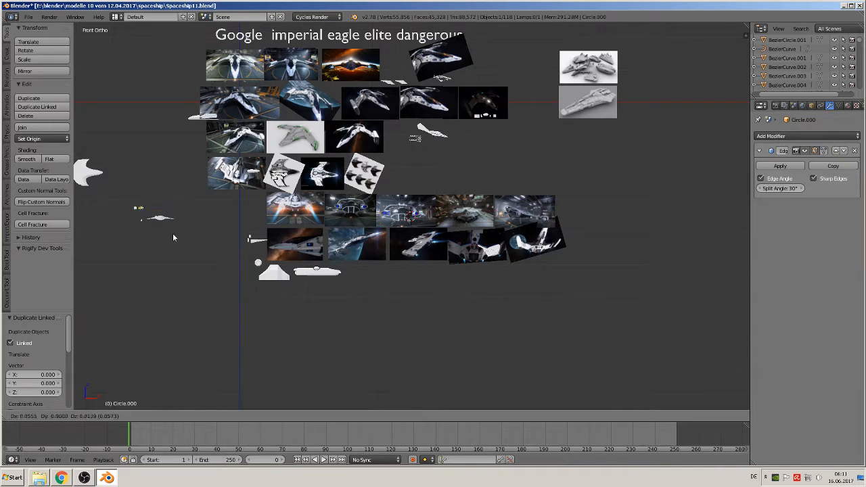
click(188, 246)
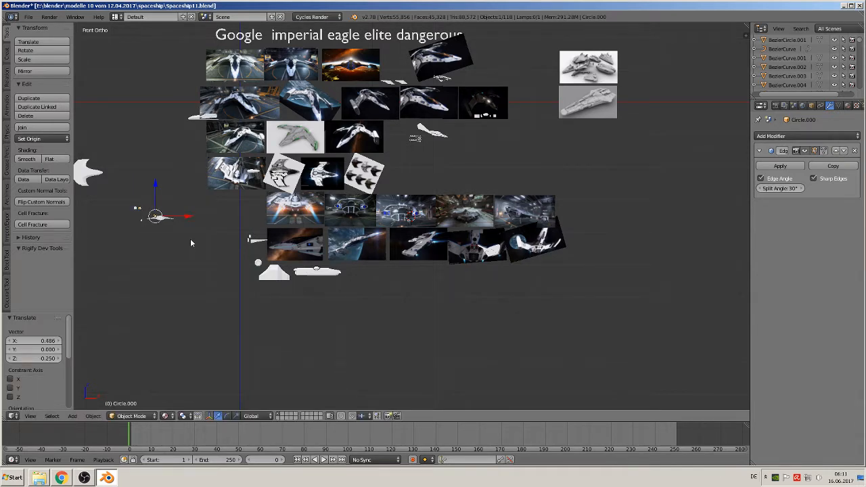
Move the duplicated thruster about -1.916 along Y to the box-shaped housing on the hull.
key(KP_7)
drag(156, 185, 158, 247)
key(KP_Decimal)
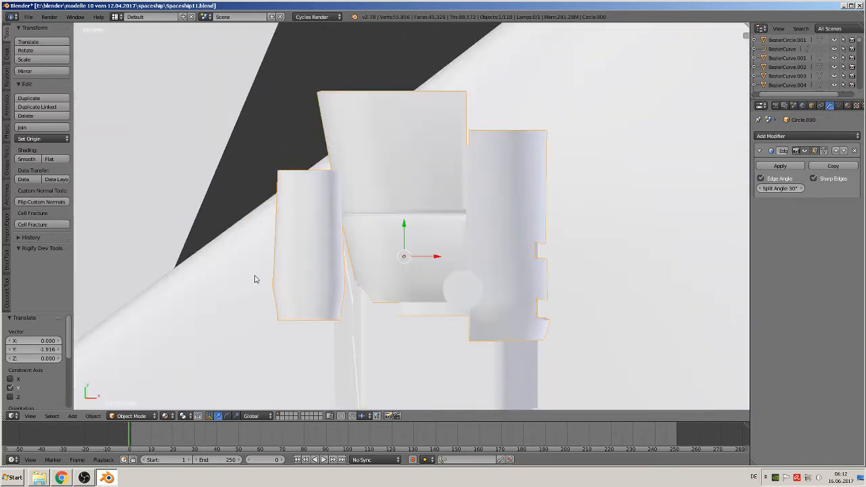
middle_drag(253, 277, 446, 244)
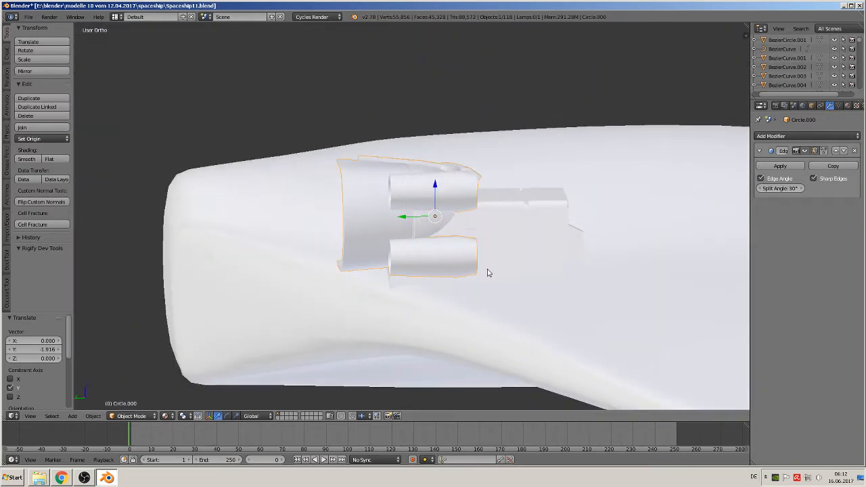
text(rz1890)
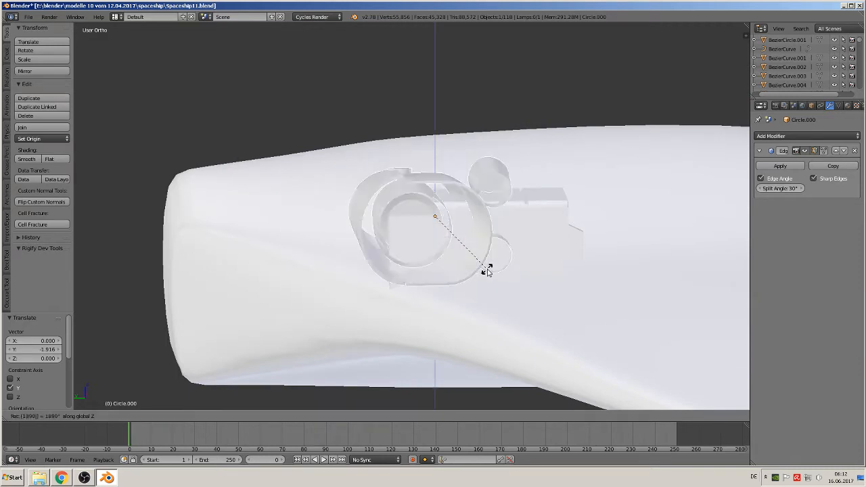
key(Return)
key(1)
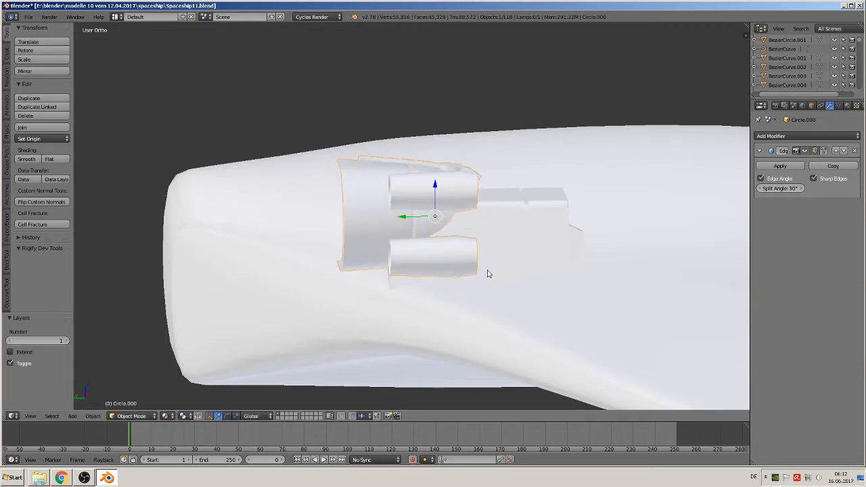
key(z)
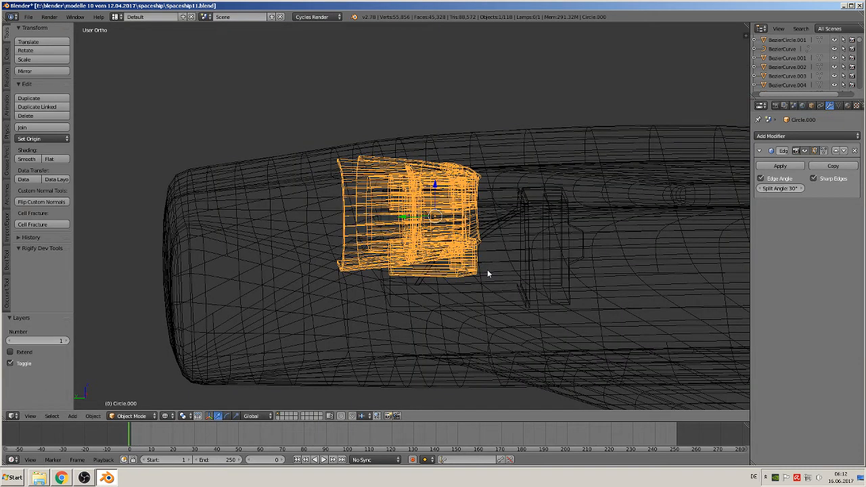
click(166, 415)
click(183, 365)
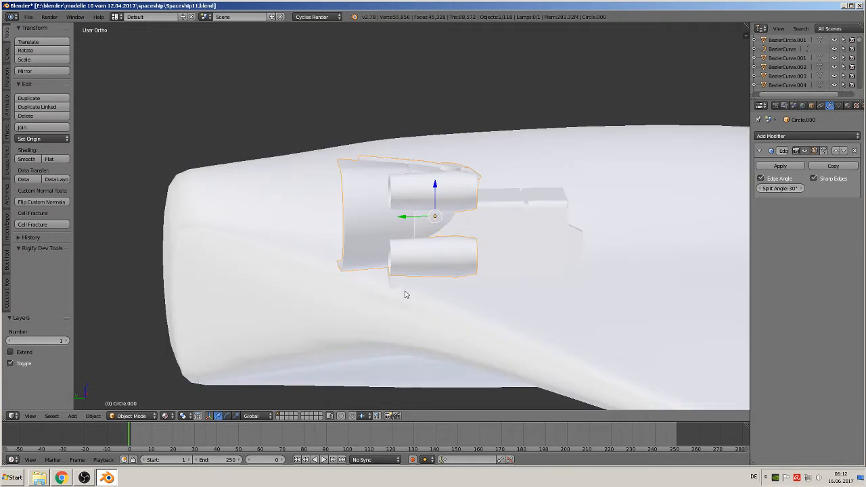
Rotate the duplicated thruster 180° around the global Z axis.
text(rz1)
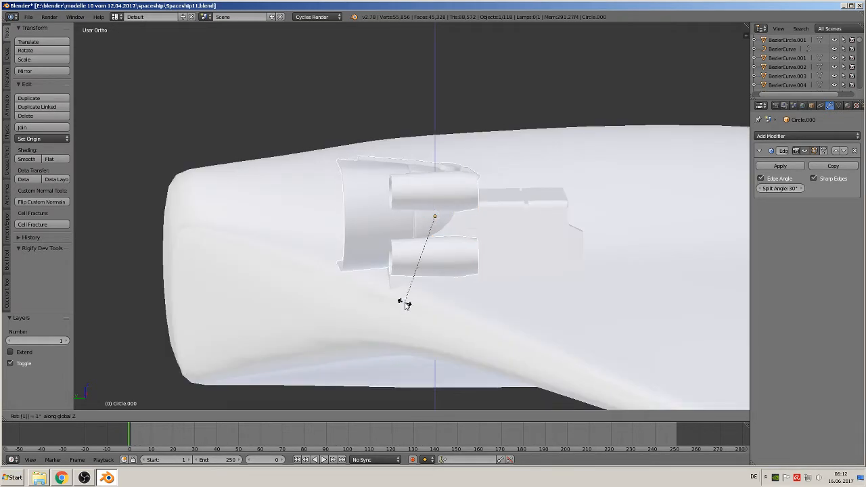
text(80)
key(Return)
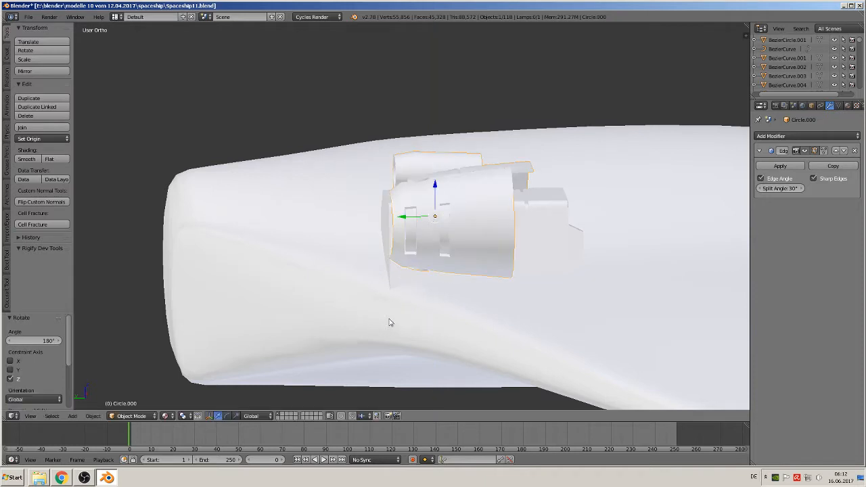
Move the duplicated thruster about 0.198 along Y, clear of the box-shaped housing, and scale it uniformly to about 0.776.
middle_drag(388, 315, 404, 263)
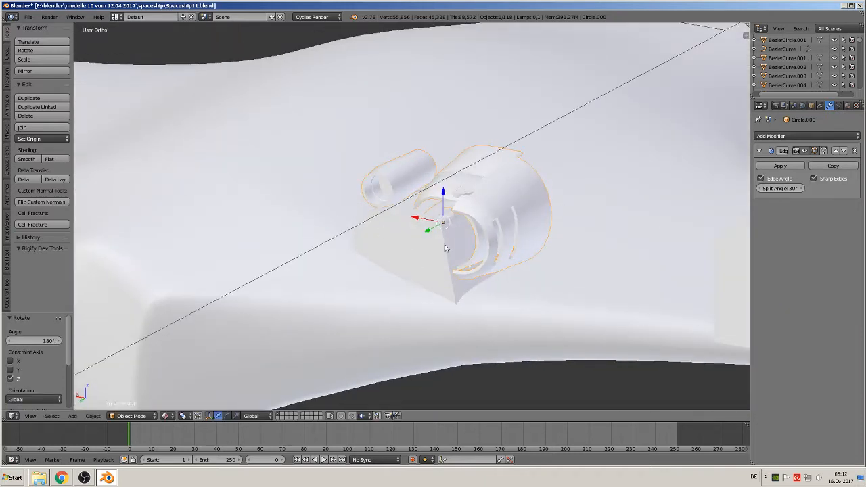
key(g)
key(y)
key(Return)
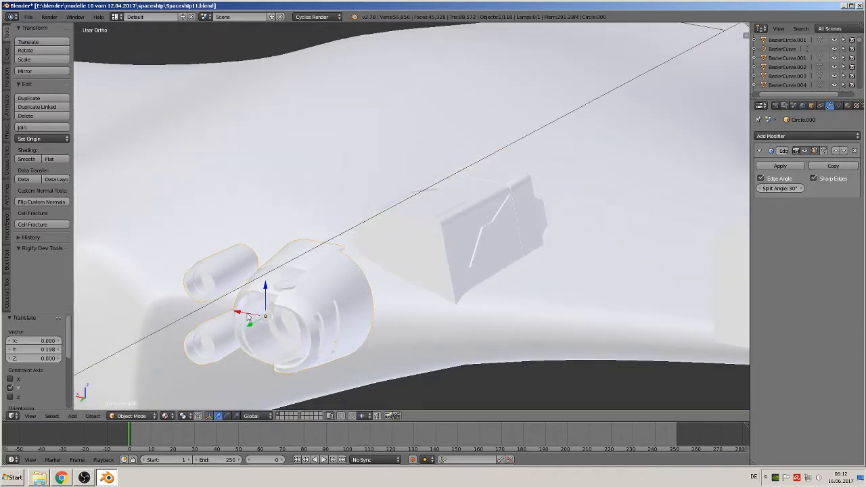
key(s)
click(299, 338)
Raise the box-shaped housing out of the hull by about 0.050 along Z.
scroll(386, 319, up, 4)
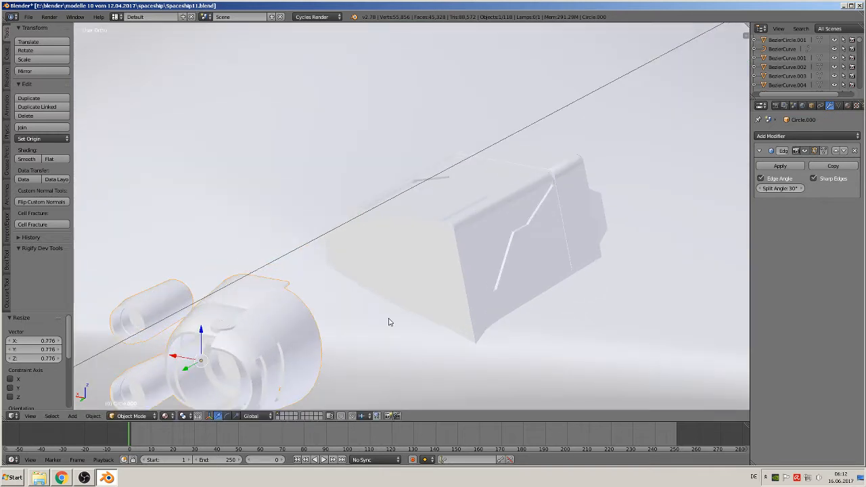
scroll(296, 258, up, 1)
right_click(288, 158)
shift+middle_drag(298, 207, 400, 223)
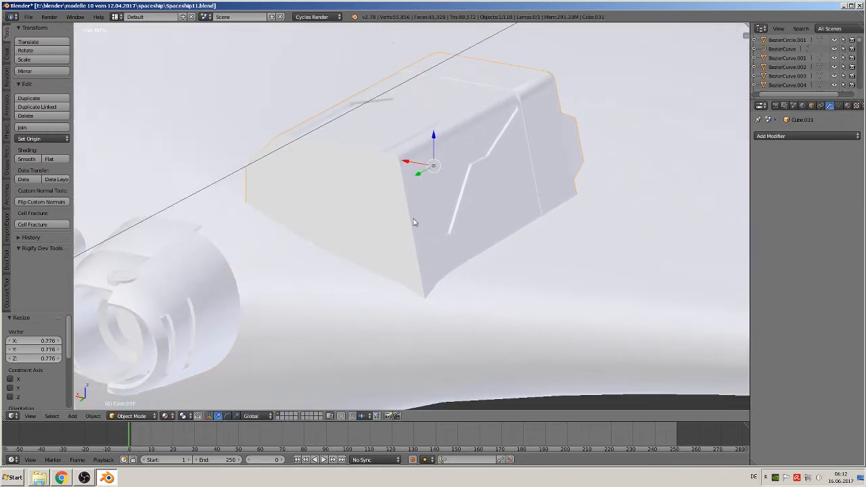
scroll(412, 220, up, 2)
key(Tab)
shift+middle_drag(329, 211, 419, 255)
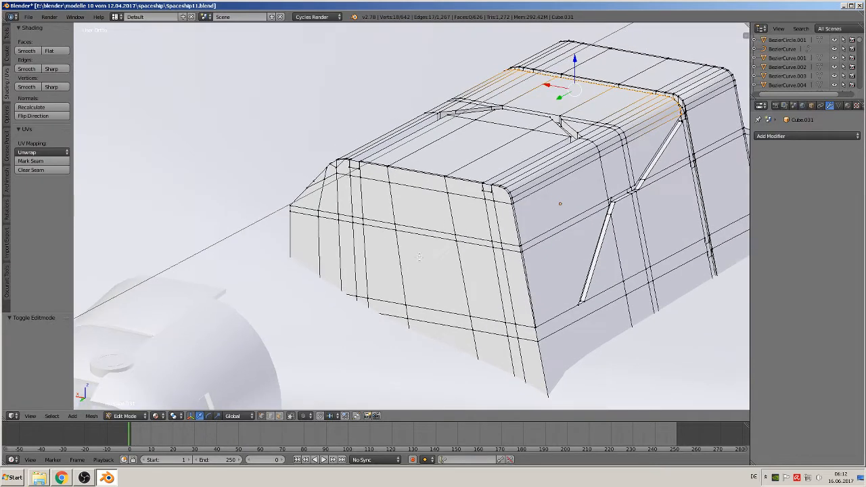
scroll(572, 246, down, 7)
key(Tab)
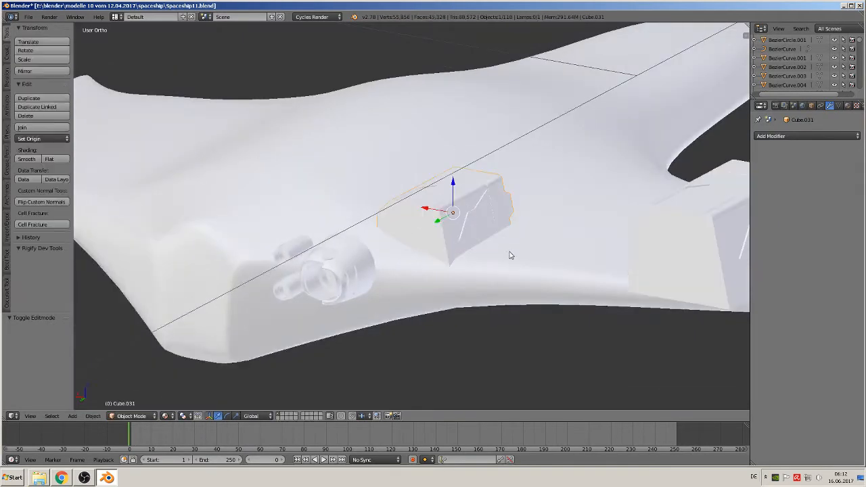
drag(453, 181, 450, 139)
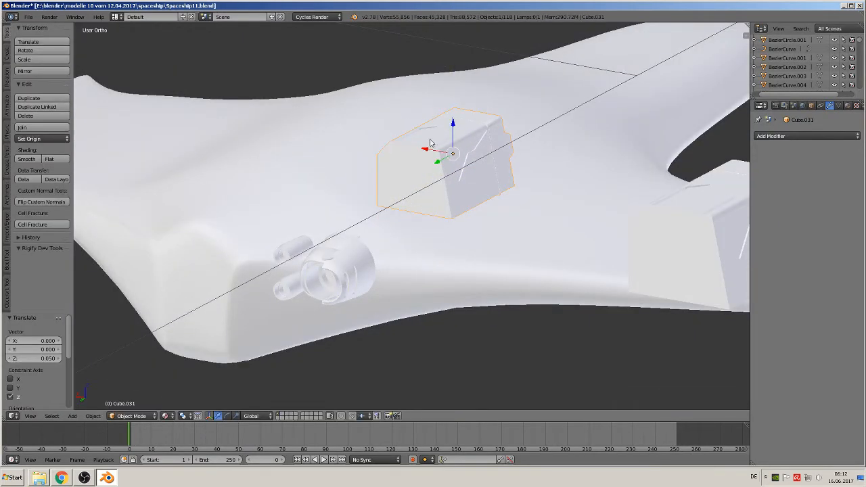
In the housing's mesh, select the complete edge outline around the flat end face that points towards the thruster.
scroll(440, 163, up, 6)
key(Tab)
scroll(332, 281, up, 2)
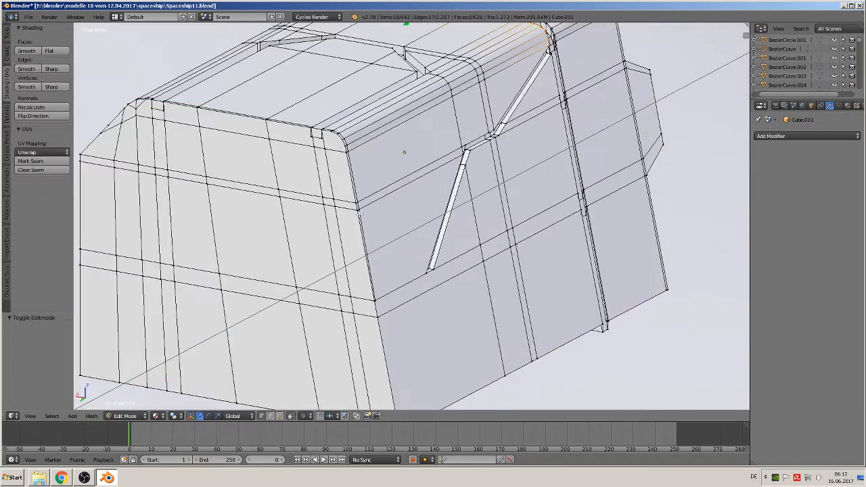
alt+right_click(356, 194)
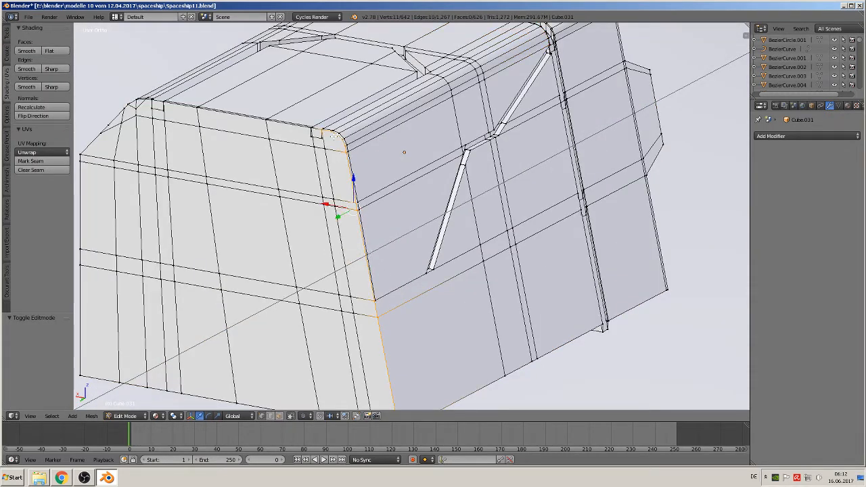
alt+shift+right_click(285, 126)
shift+middle_drag(138, 121, 260, 109)
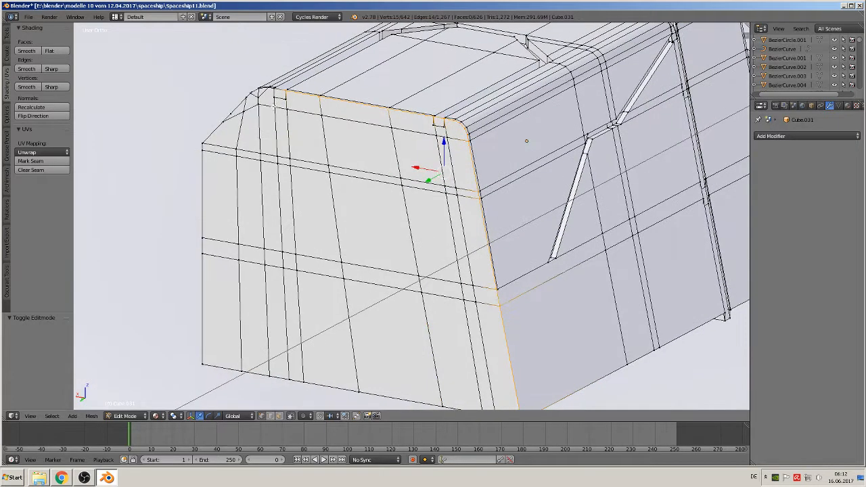
alt+shift+right_click(238, 100)
alt+shift+right_click(203, 163)
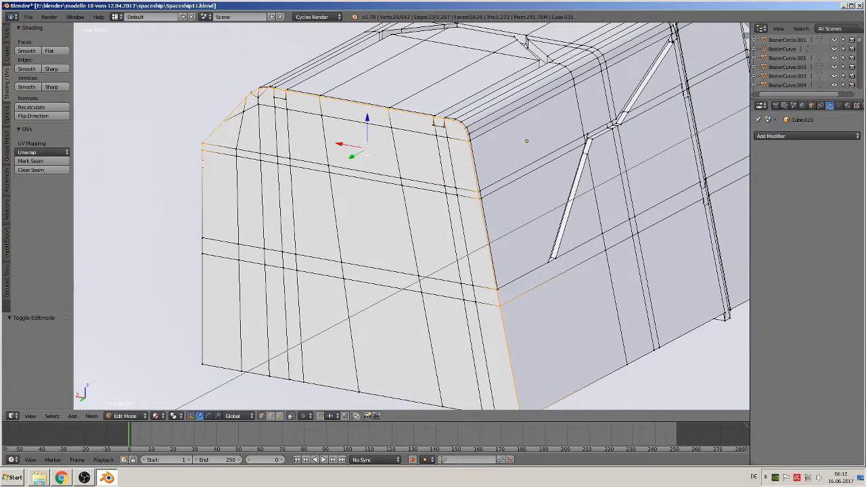
shift+right_click(200, 229)
shift+right_click(203, 278)
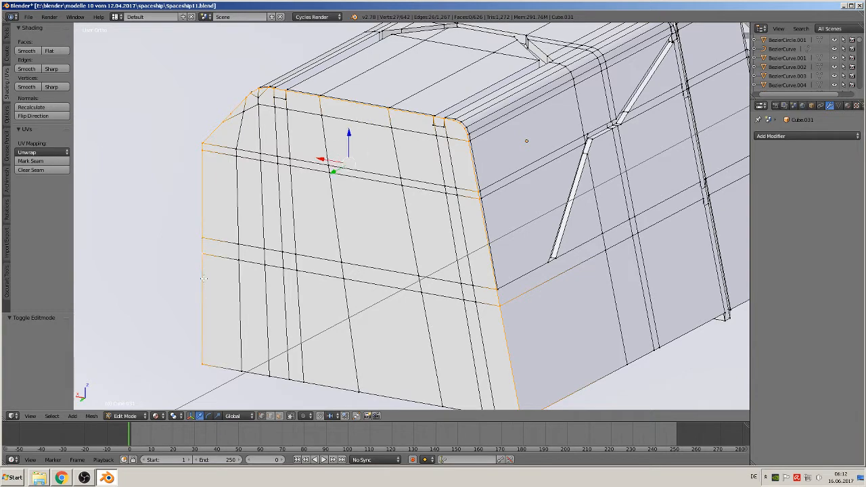
alt+shift+right_click(260, 375)
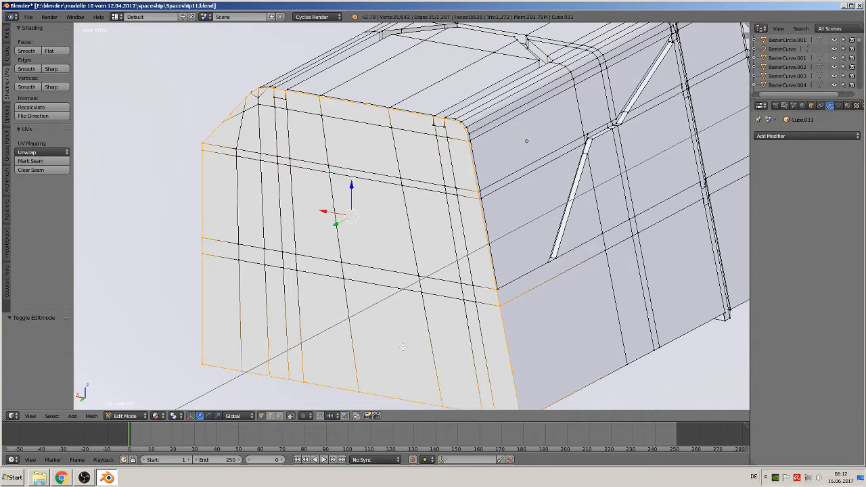
shift+middle_drag(403, 347, 358, 287)
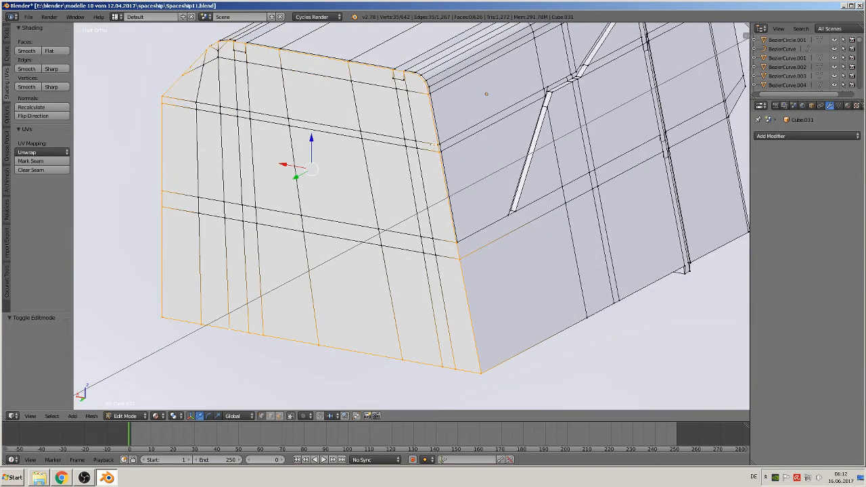
scroll(420, 143, up, 3)
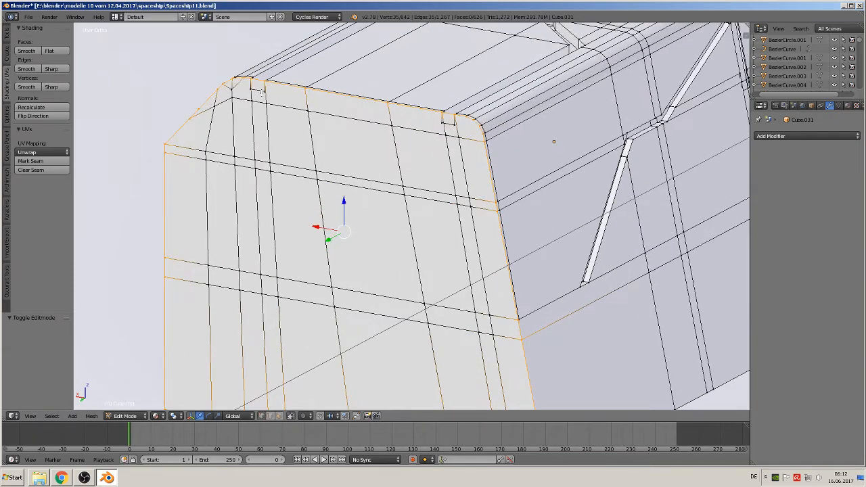
scroll(372, 186, down, 2)
middle_drag(379, 191, 378, 224)
scroll(352, 208, down, 1)
scroll(376, 214, down, 3)
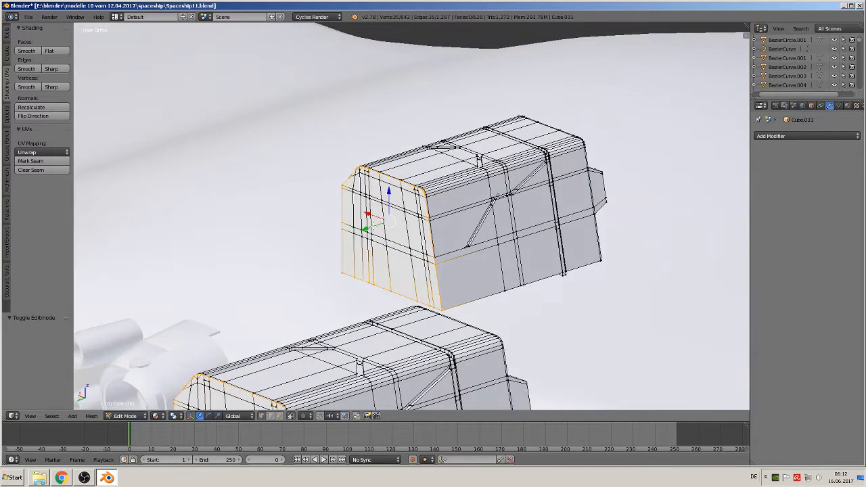
Extrude the selected end outline of the housing about 0.041 along Y towards the thruster.
key(e)
key(Escape)
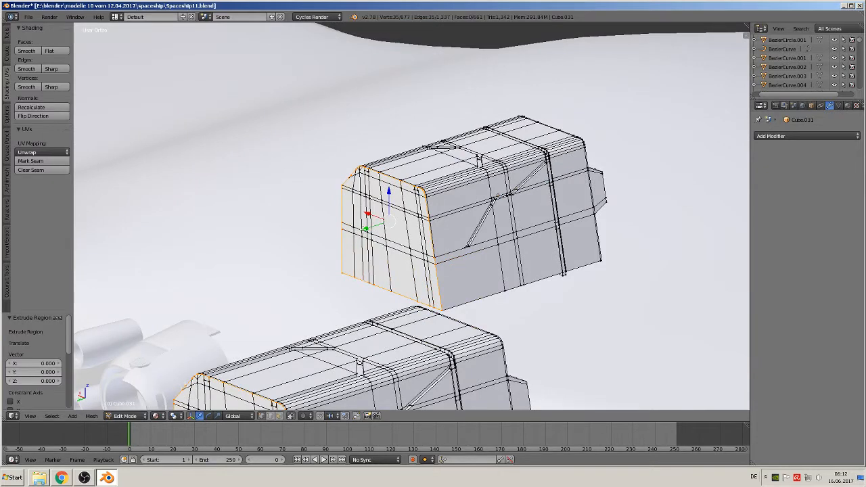
key(g)
key(y)
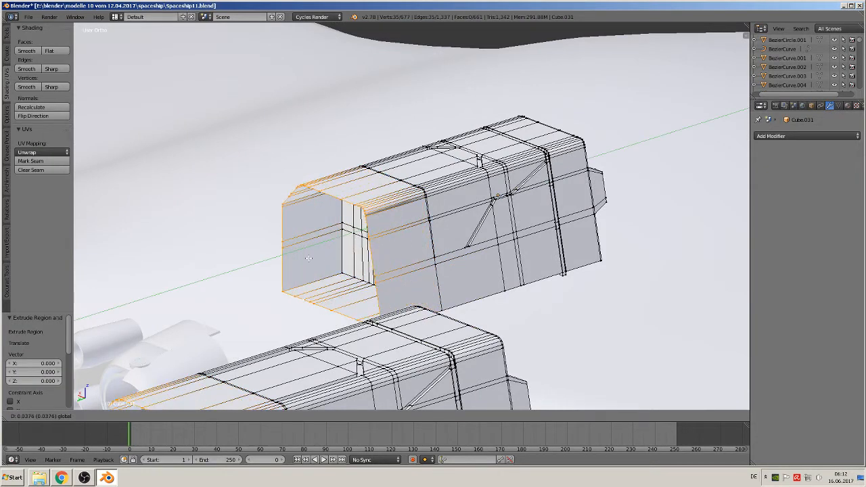
click(303, 263)
Extrude the outline again in place and scale it inward to about 0.9 to form a rim around the opening.
key(e)
key(Escape)
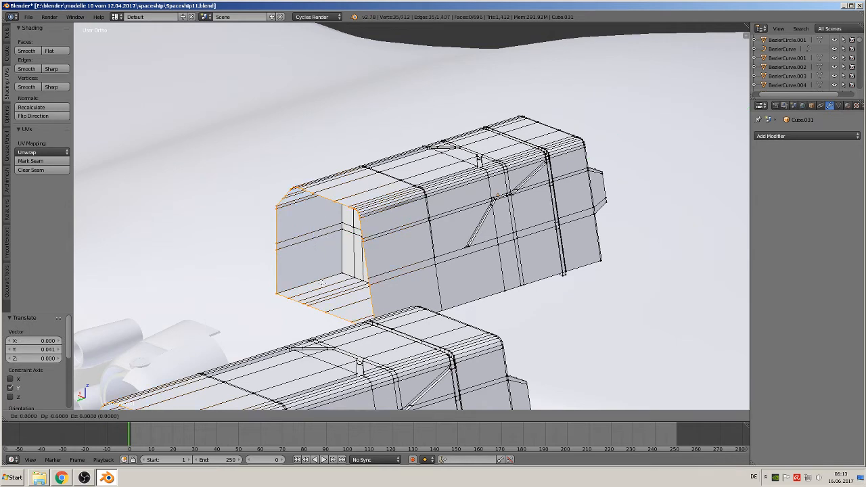
key(s)
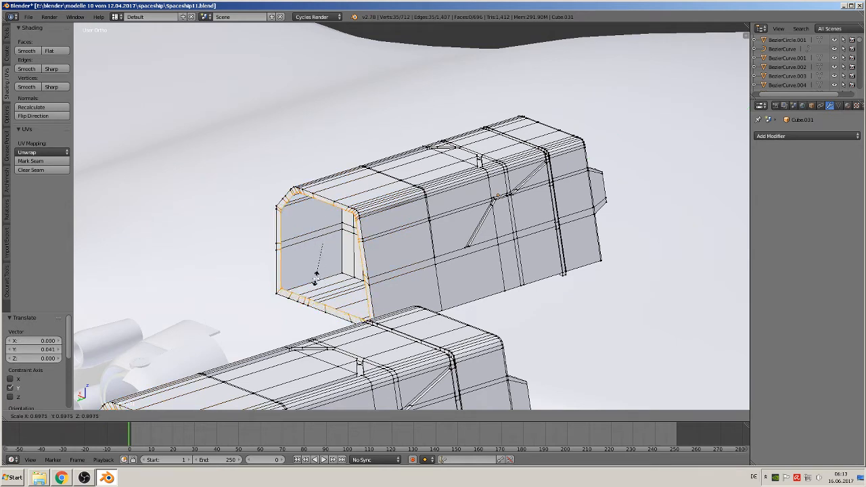
click(314, 277)
Extrude the rim's inner edge about -0.030 along Y into the housing and return to Object Mode.
key(e)
key(Escape)
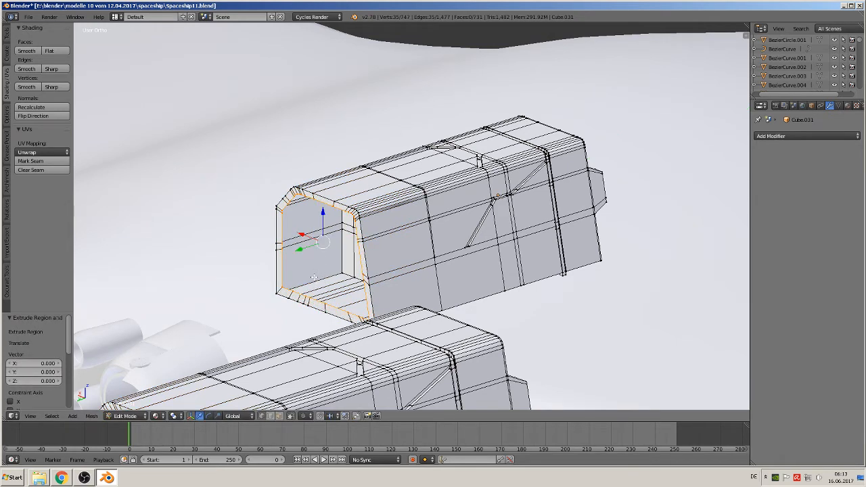
key(g)
key(y)
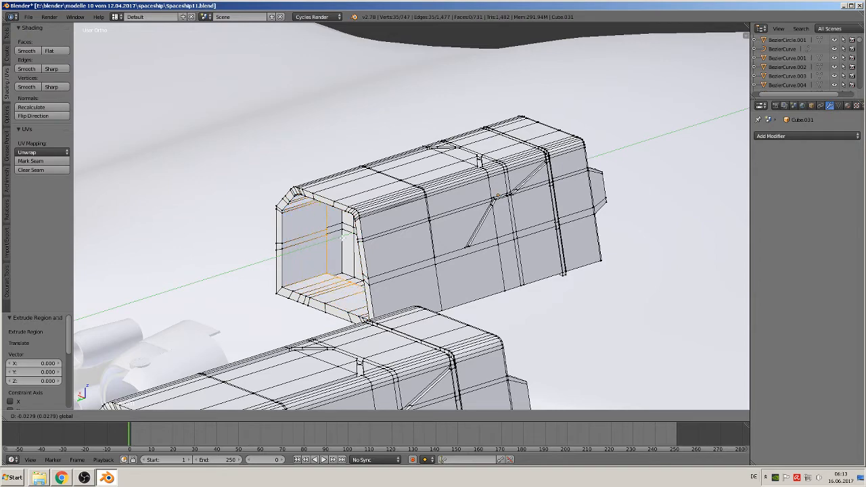
click(314, 277)
shift+middle_drag(314, 278, 414, 194)
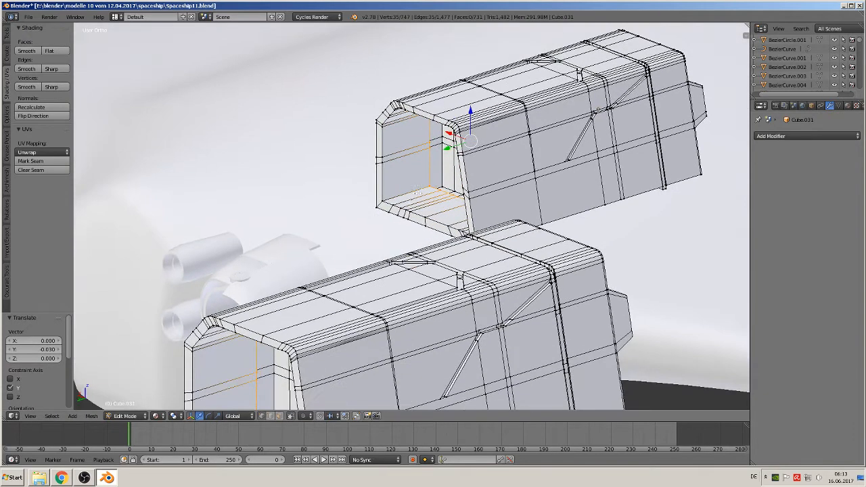
key(Tab)
scroll(402, 224, down, 1)
middle_drag(410, 226, 441, 223)
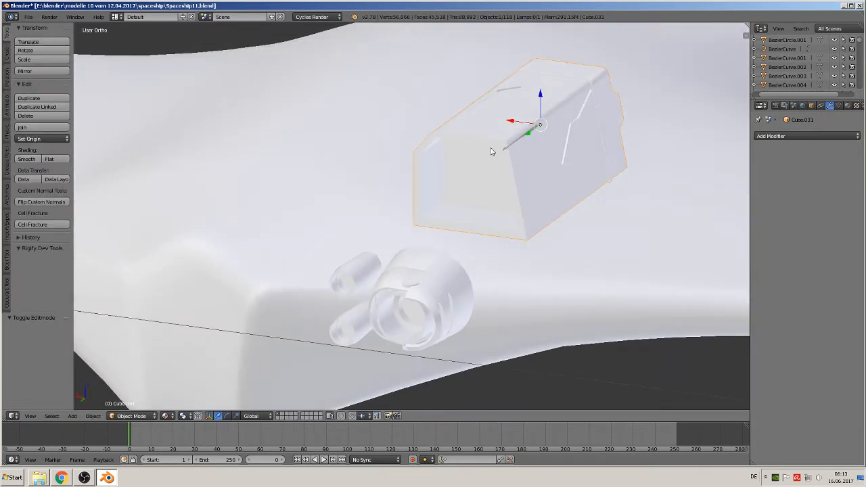
Move the thruster about -0.126 along Y so it sits at the open end of the housing.
middle_drag(498, 171, 482, 190)
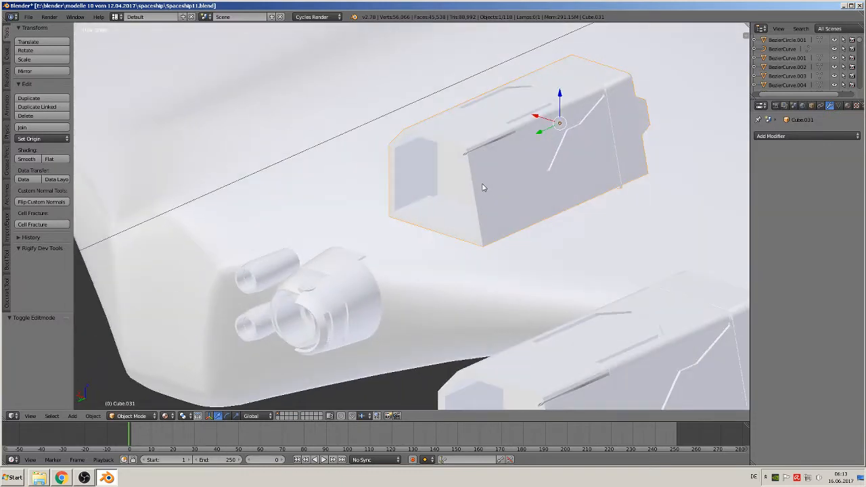
scroll(483, 188, up, 2)
scroll(324, 318, down, 4)
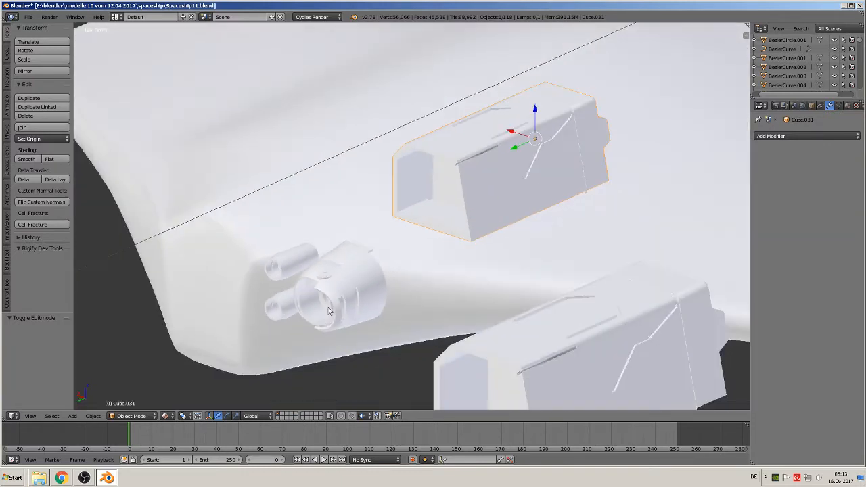
right_click(329, 309)
key(g)
key(y)
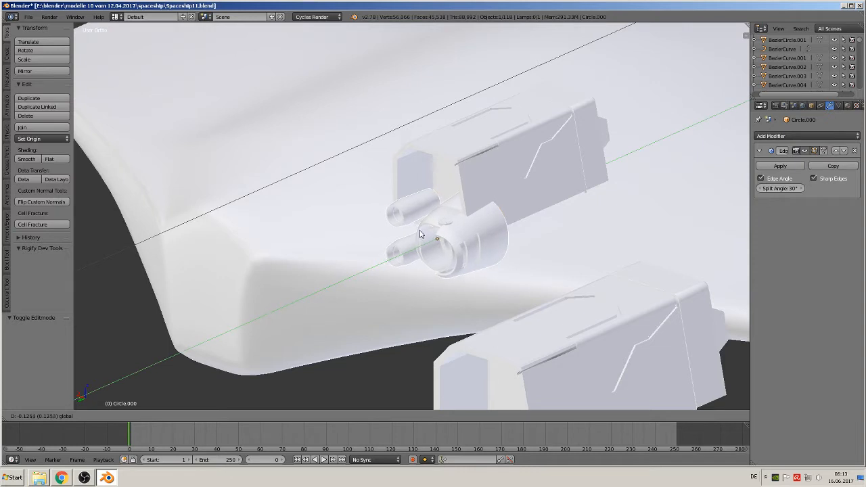
click(422, 230)
Raise the thruster about 0.03 along Z and shift it 0.011 along X to line up with the housing's opening.
middle_drag(422, 230, 448, 213)
key(g)
key(z)
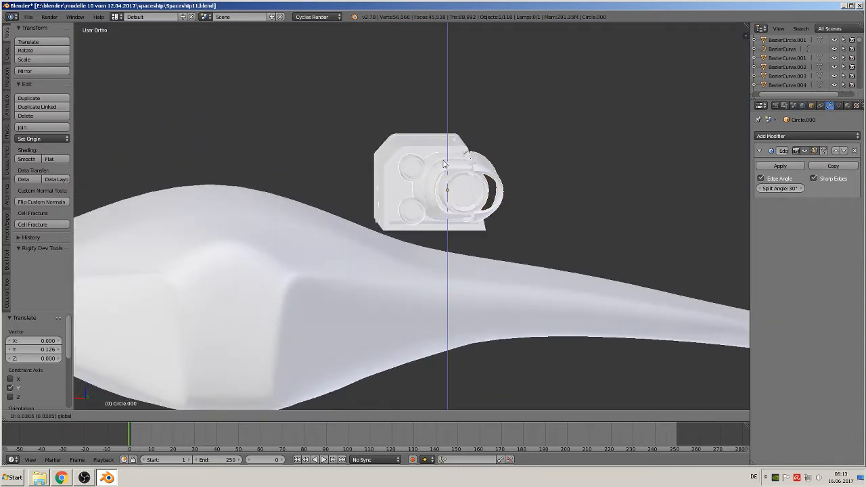
click(443, 179)
key(g)
key(x)
right_click(412, 192)
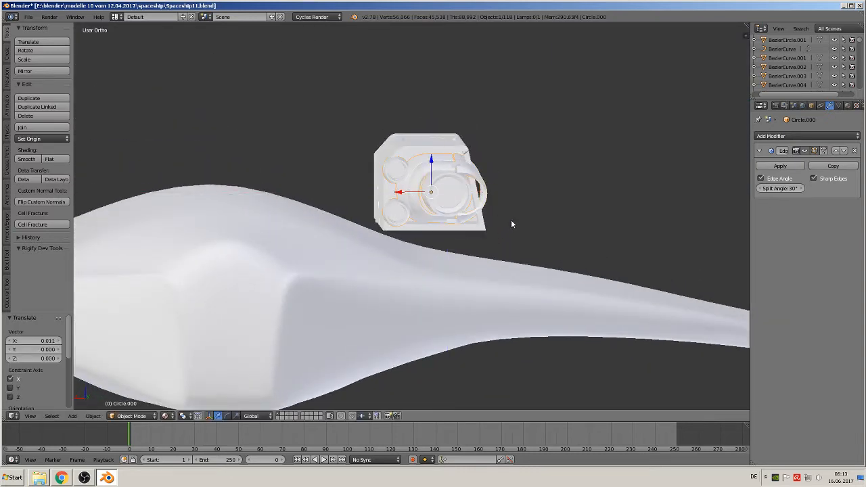
Scale the thruster down to about 0.798 and shift it 0.002 along X so it fits inside the opening.
key(s)
click(492, 212)
key(g)
key(x)
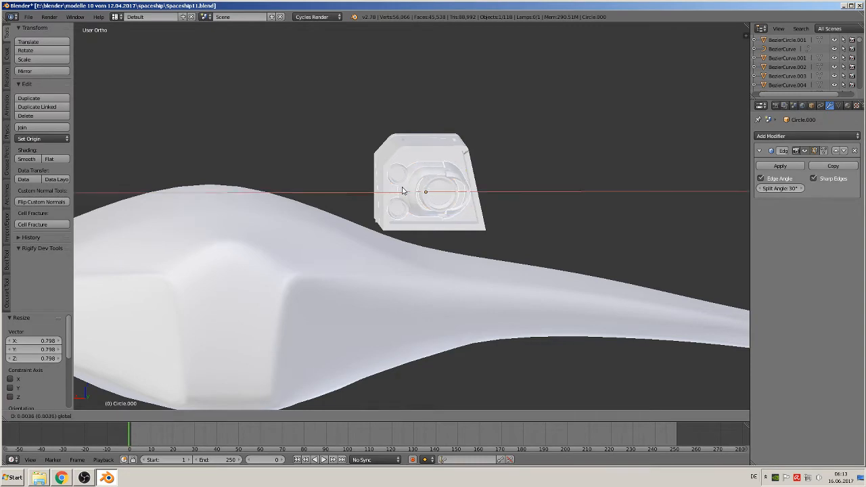
click(408, 193)
Recalculate the normals of the housing's entire mesh and return to Object Mode.
middle_drag(408, 194, 362, 255)
middle_drag(420, 227, 493, 192)
scroll(481, 200, up, 2)
shift+middle_drag(483, 146, 423, 203)
scroll(462, 196, up, 5)
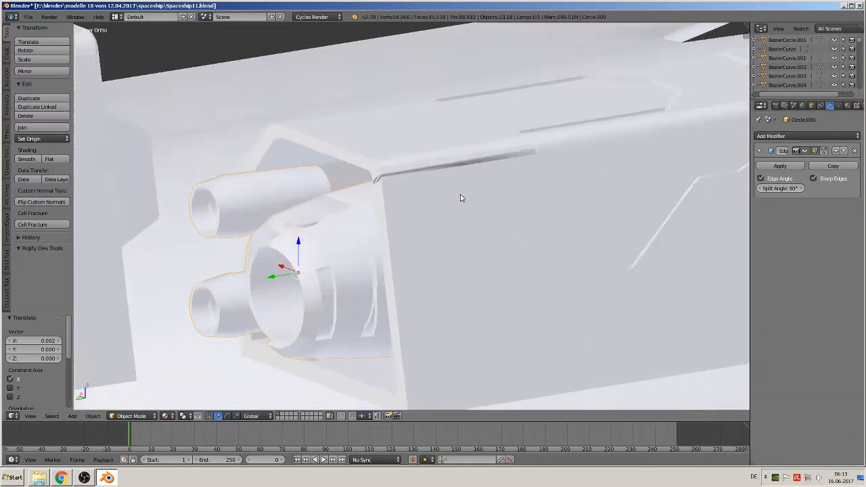
right_click(434, 159)
key(Tab)
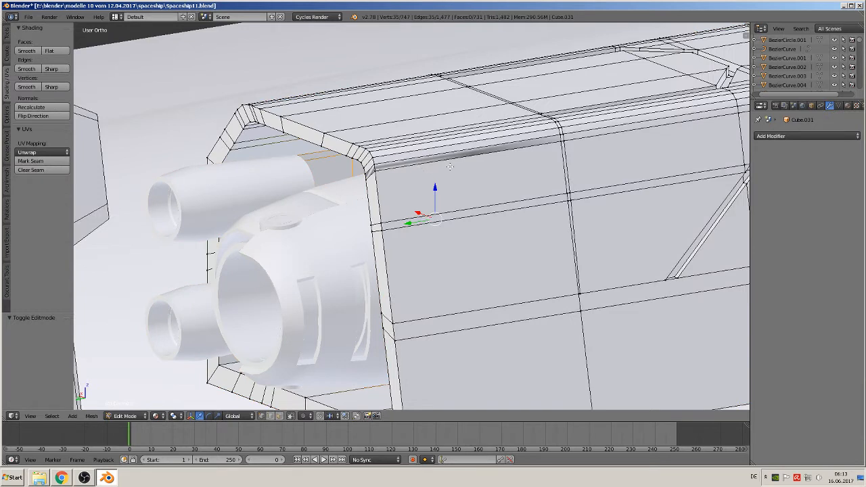
key(a)
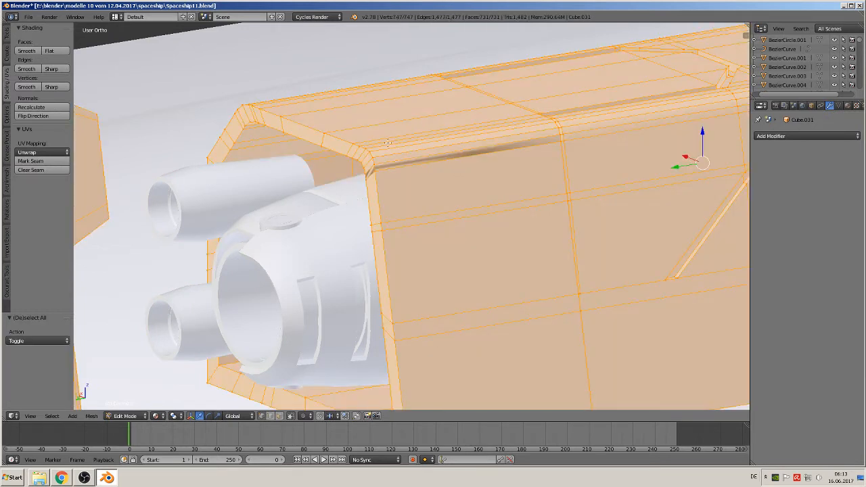
click(32, 110)
key(Tab)
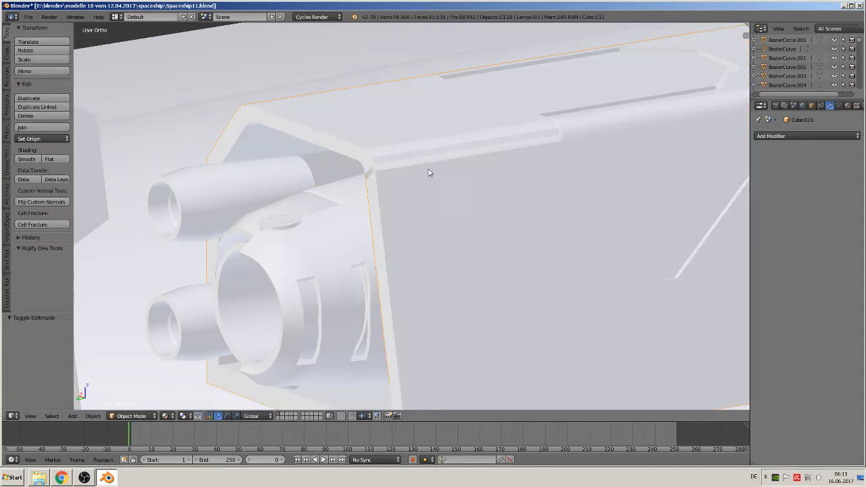
Smooth-shade the strip of six narrow faces along the rounded upper edge of the housing's section beside the thruster.
key(Tab)
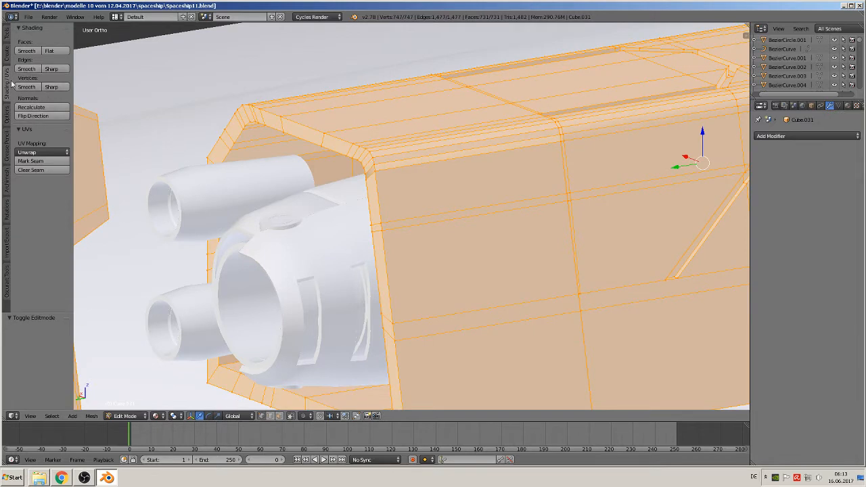
click(7, 34)
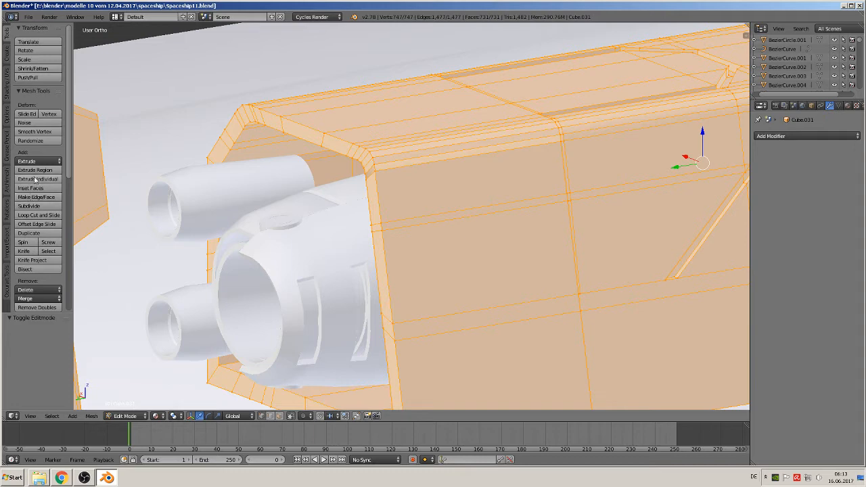
click(278, 417)
alt+right_click(461, 144)
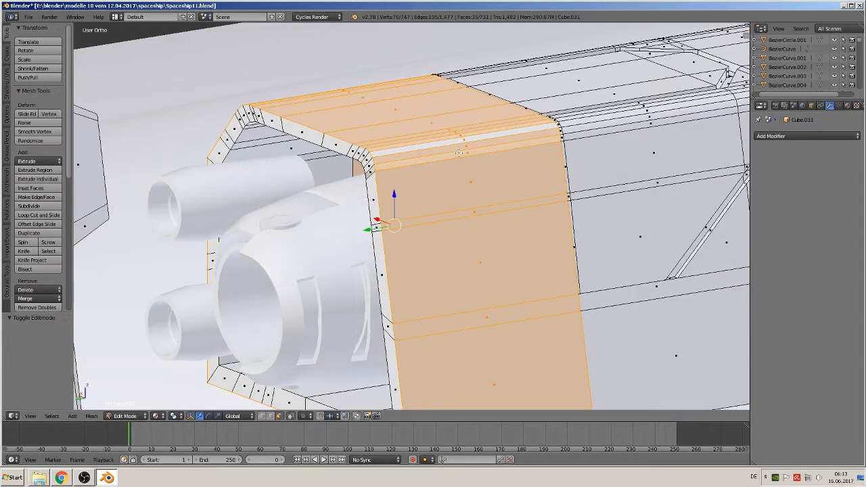
right_click(451, 131)
shift+right_click(446, 158)
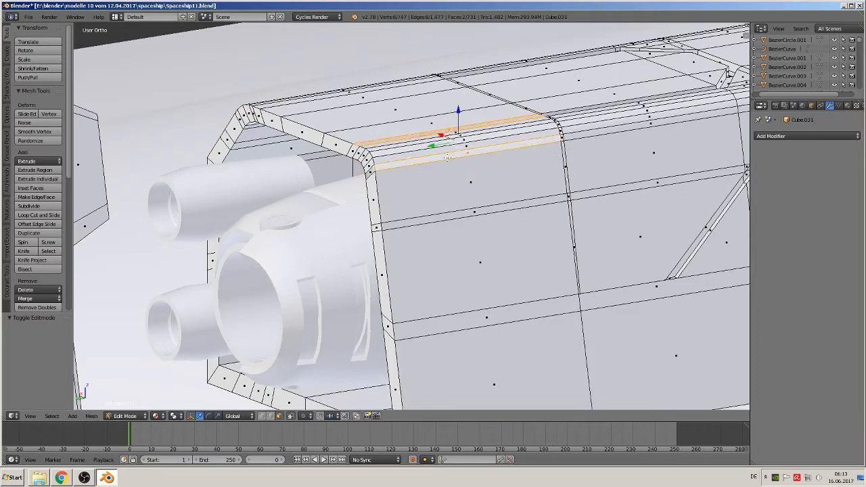
key(ctrl+z)
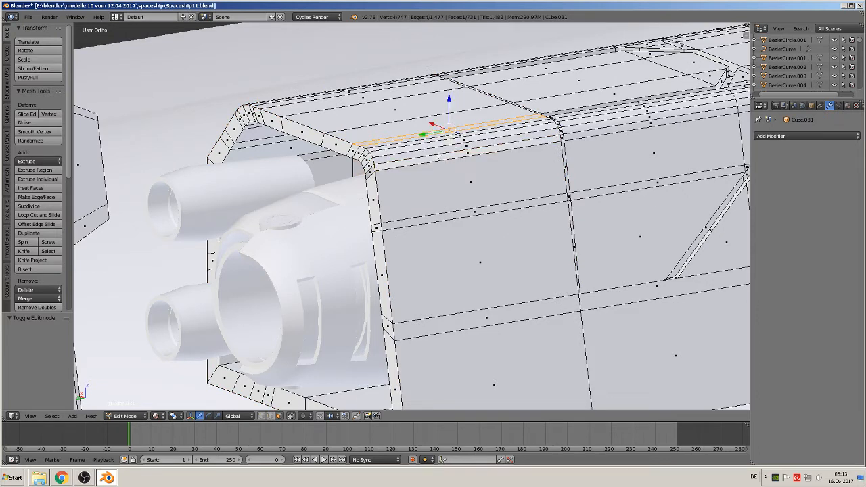
ctrl+right_click(436, 156)
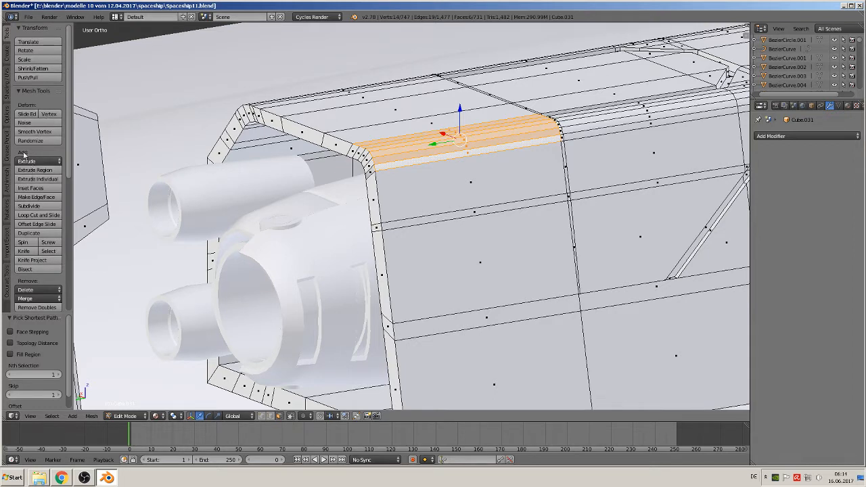
scroll(31, 138, down, 3)
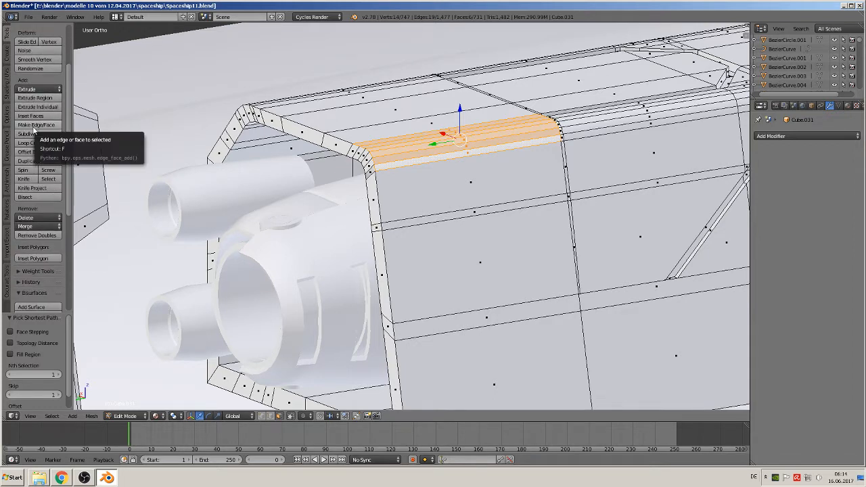
click(8, 84)
key(Tab)
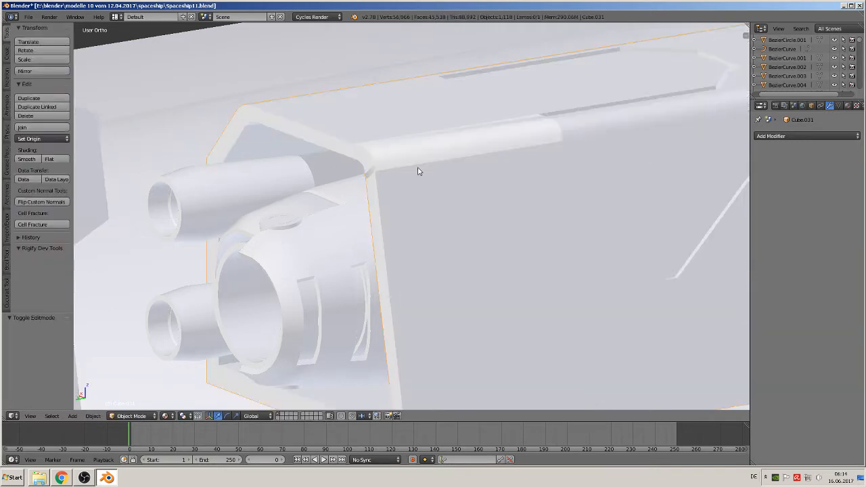
Add an Edge Split modifier to the housing.
scroll(476, 189, down, 3)
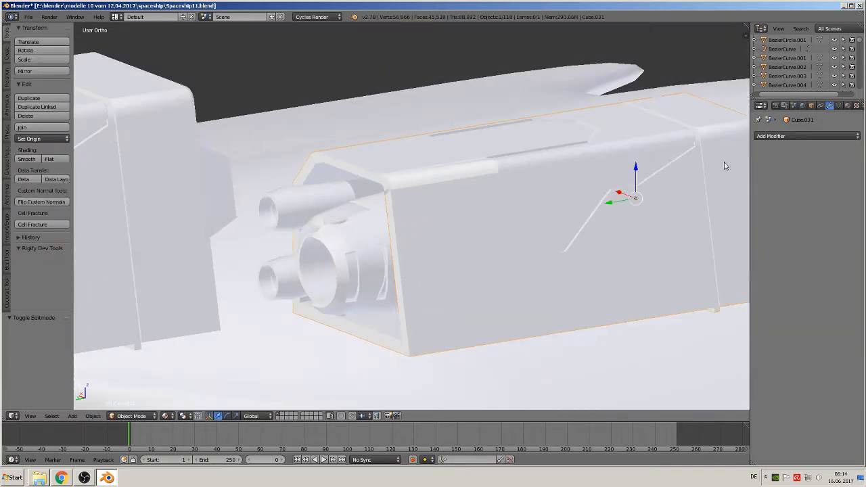
click(785, 134)
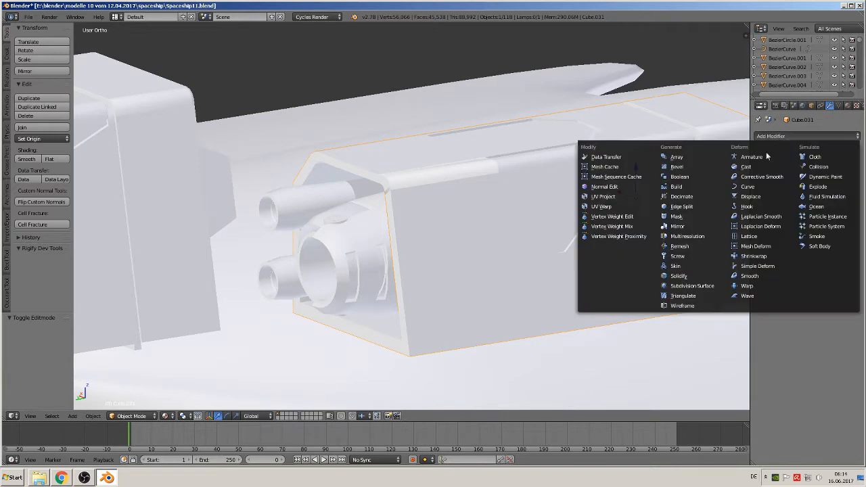
click(704, 207)
scroll(623, 223, down, 1)
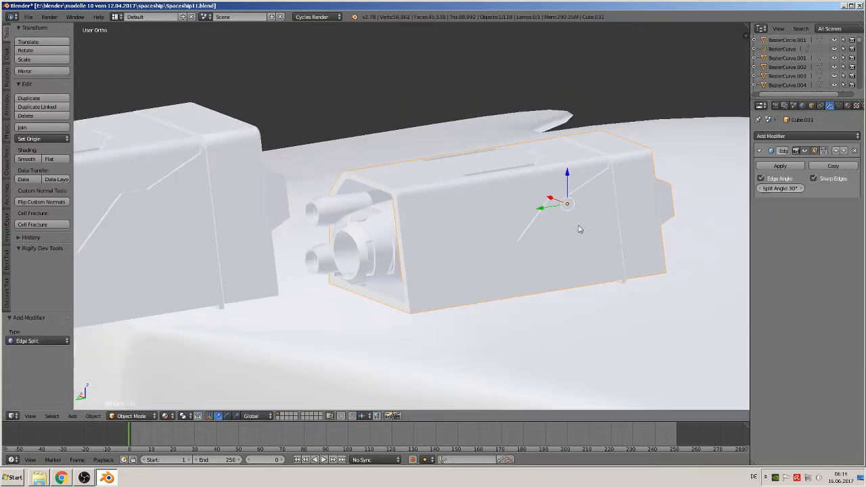
Try lowering the housing alone about 0.029 along Z towards the hull in front view, and undo the move.
middle_drag(578, 230, 632, 234)
key(KP_1)
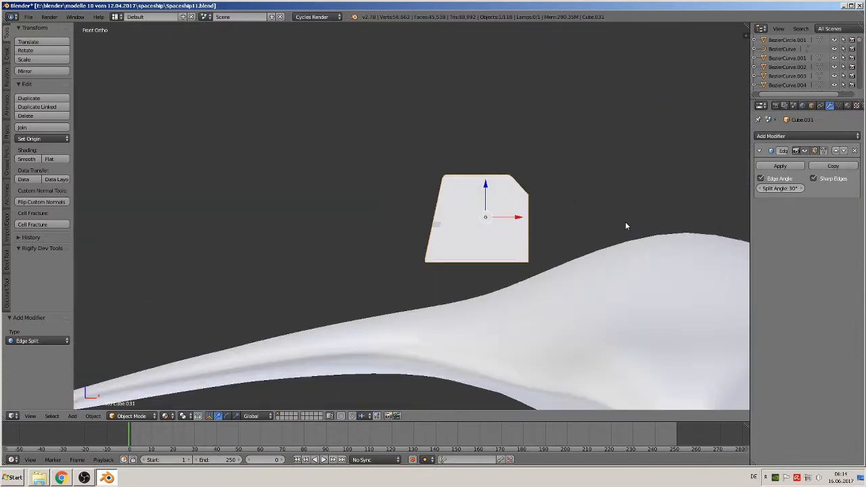
scroll(624, 226, down, 3)
key(g)
key(z)
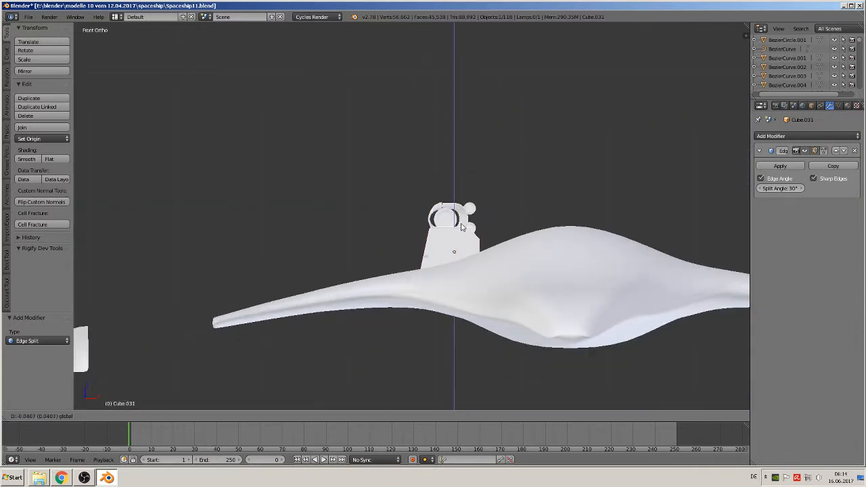
click(460, 228)
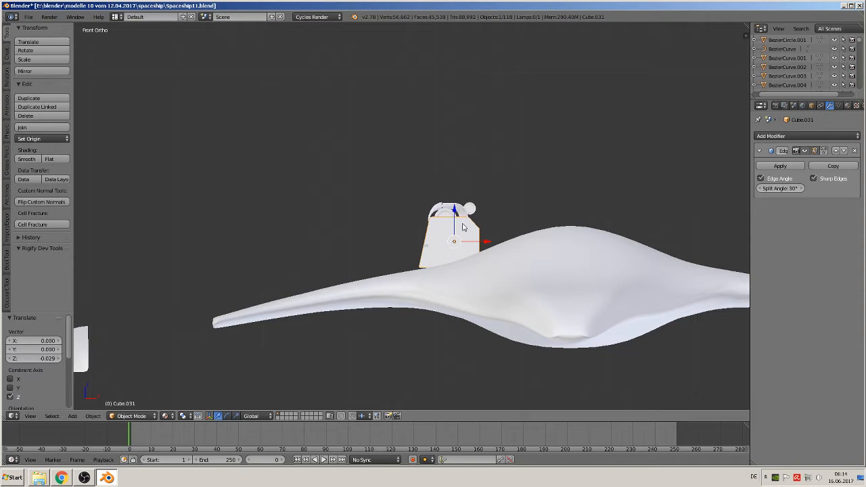
key(ctrl+z)
Join the thruster and the housing into one object, with the housing as the active object.
middle_drag(460, 228, 594, 244)
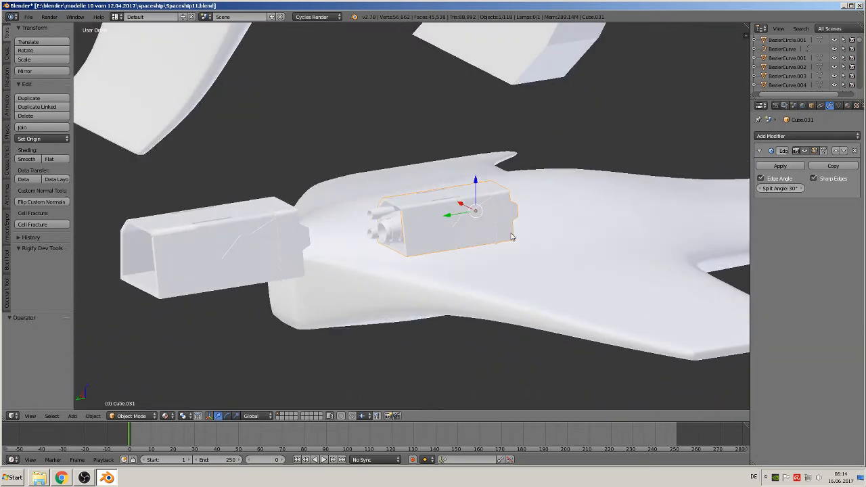
scroll(501, 237, up, 3)
right_click(379, 243)
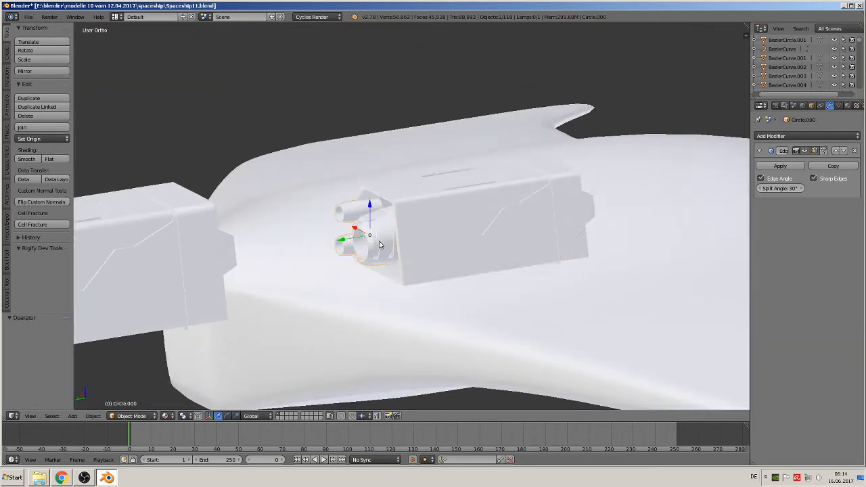
shift+right_click(420, 232)
click(42, 129)
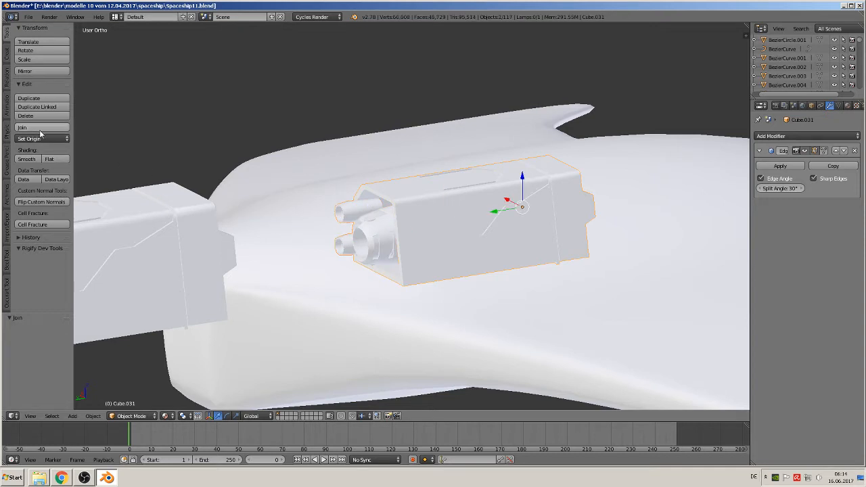
In the joined mesh, select all geometry of the half away from the thruster and move it 0.017 along Y to shorten the housing.
middle_drag(625, 249, 608, 239)
middle_drag(456, 209, 419, 239)
scroll(444, 239, up, 2)
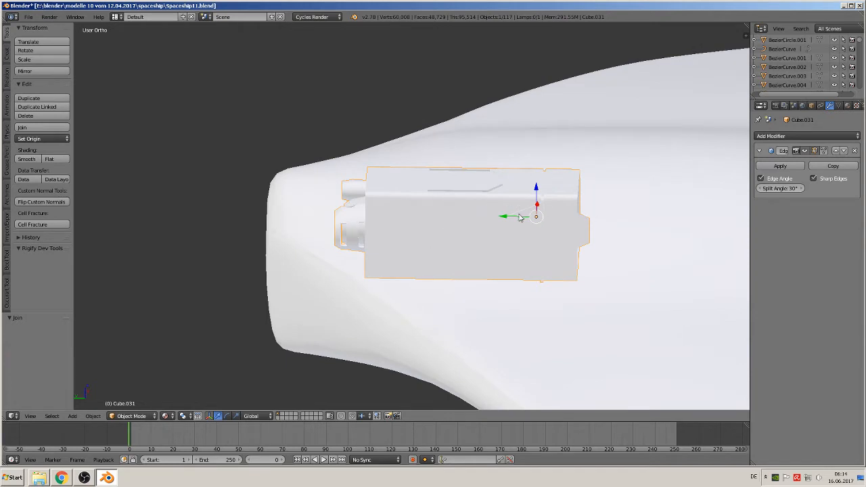
key(Tab)
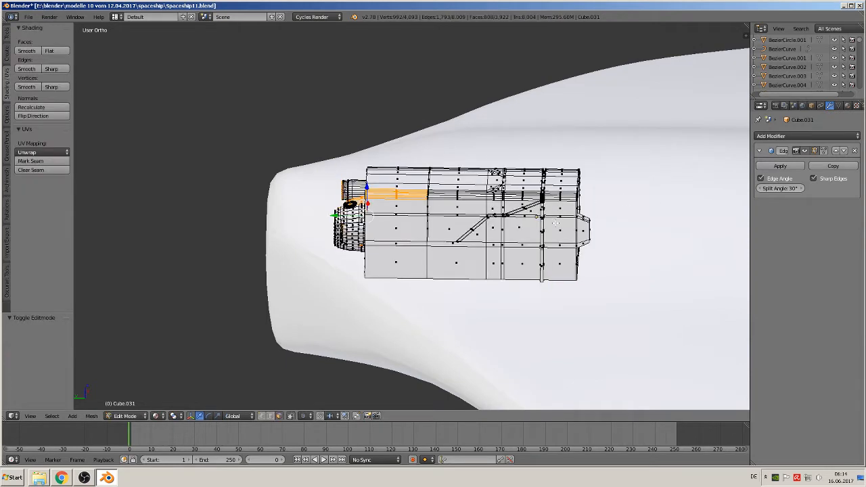
key(Tab)
key(Tab)
mouse_move(589, 247)
middle_down()
mouse_move(590, 234)
mouse_move(591, 254)
middle_up()
scroll(591, 239, up, 1)
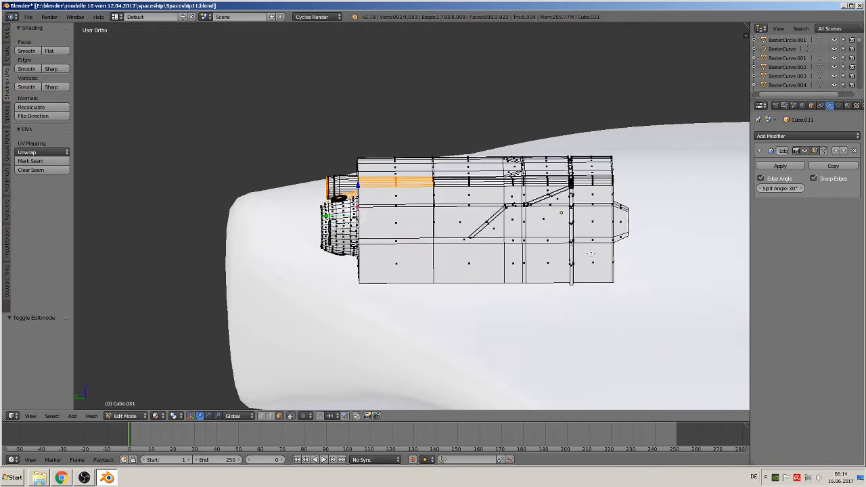
click(290, 416)
key(a)
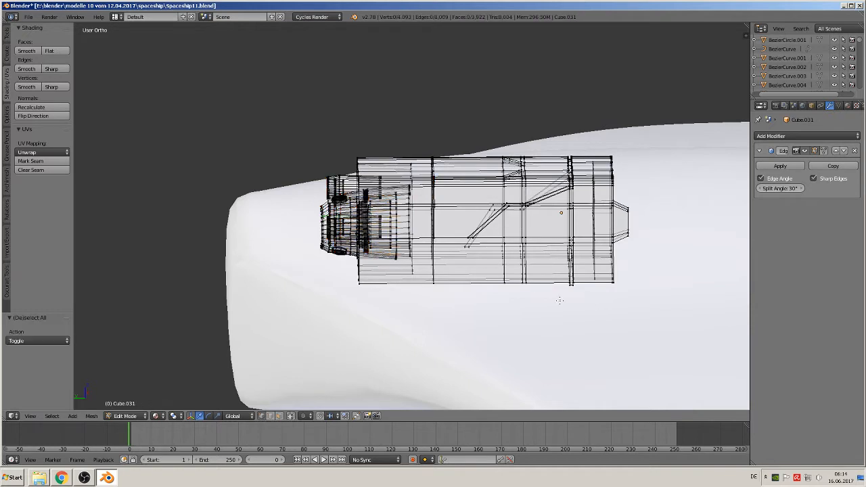
key(b)
drag(676, 309, 454, 135)
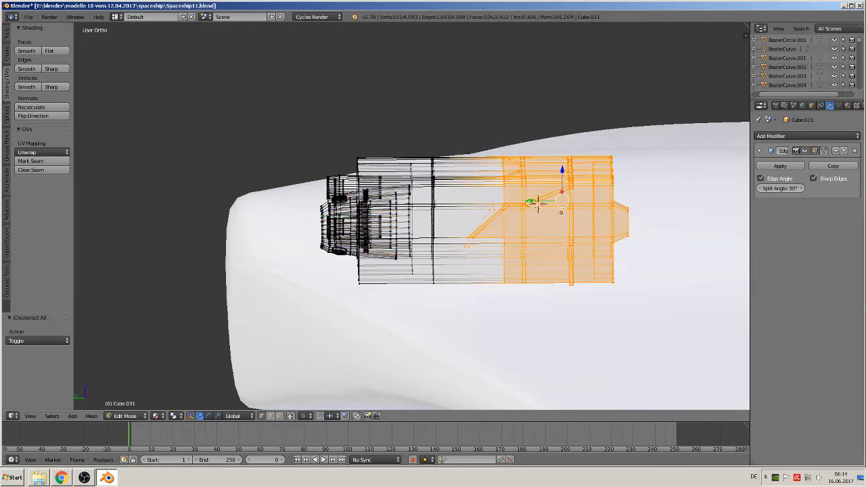
drag(531, 201, 502, 200)
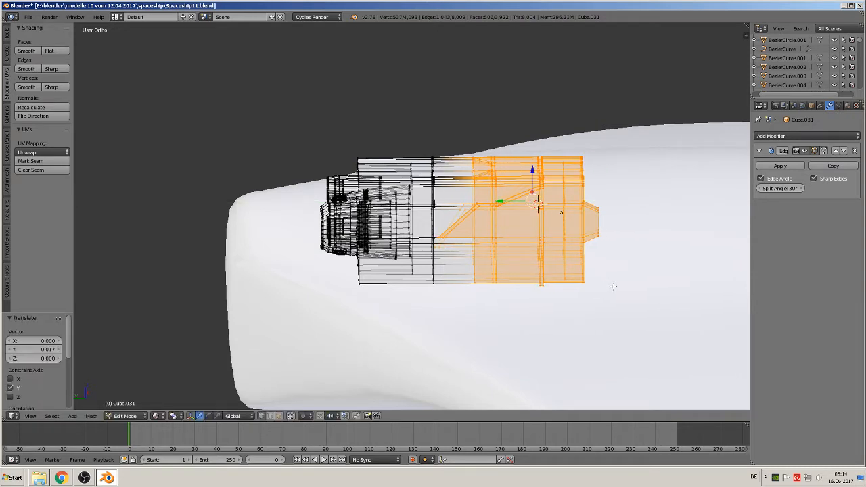
Extend the selection up to the edge loop nearest the thruster and move it slightly further along Y, ending in Object Mode.
key(a)
key(b)
drag(624, 296, 423, 144)
drag(493, 200, 479, 200)
key(Tab)
Lower the joined engine about 0.046 along Z onto the hull.
middle_drag(499, 232, 572, 236)
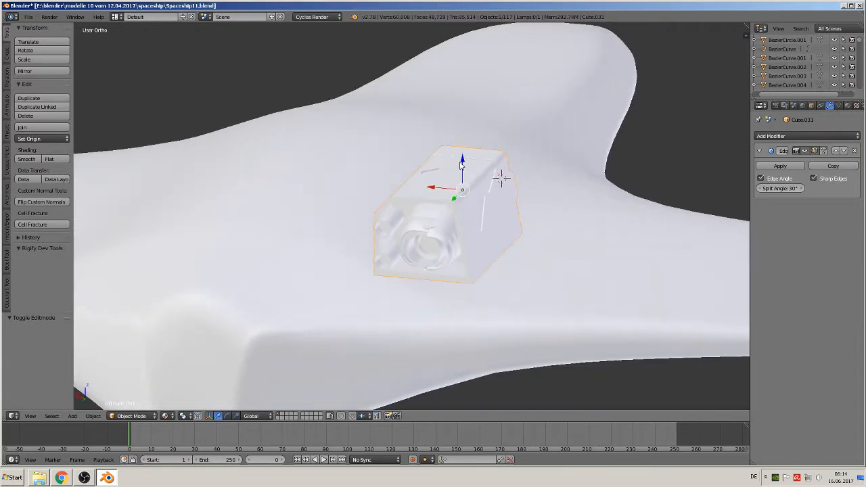
key(g)
key(z)
click(472, 230)
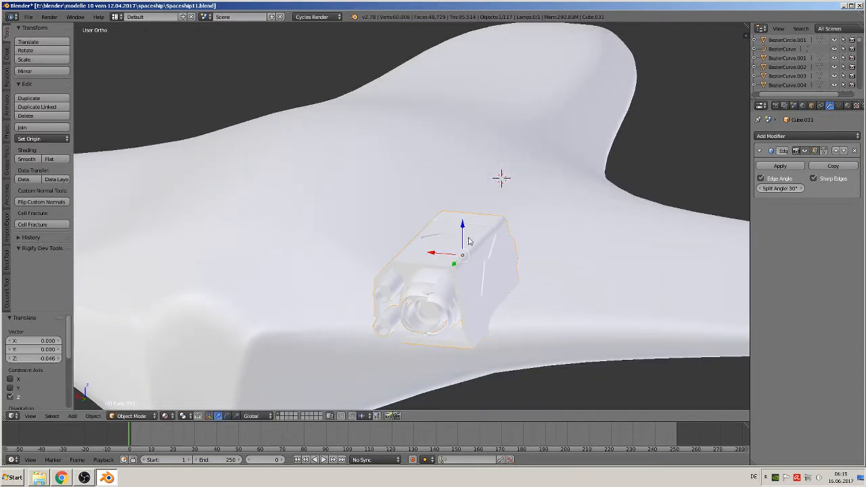
Move the joined engine 0.014 along Y and 0.009 along X over the hull.
middle_drag(473, 230, 465, 270)
key(g)
key(y)
click(500, 276)
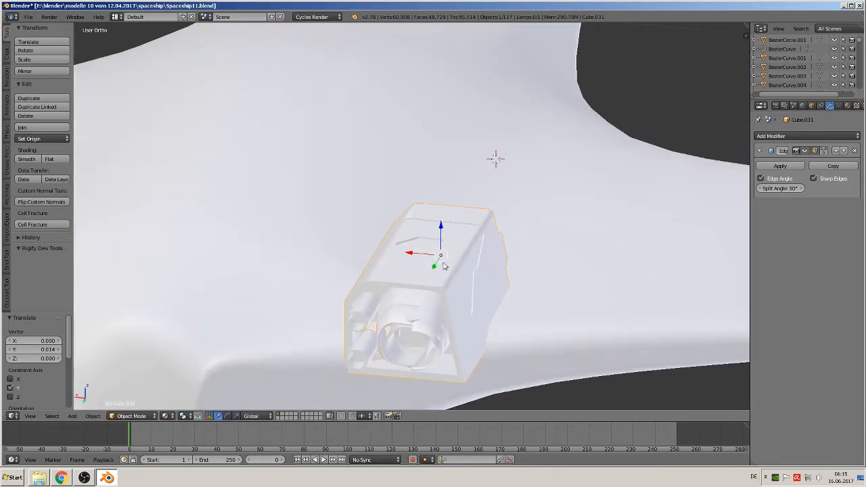
key(g)
key(x)
click(399, 257)
middle_drag(399, 257, 266, 251)
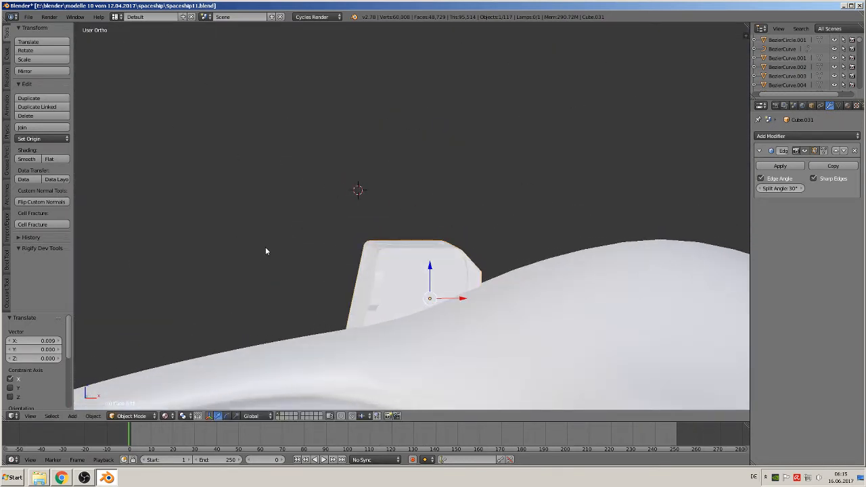
Lower the engine another 0.002 along Z and shift it about -0.005 along X.
key(g)
key(z)
click(422, 271)
middle_drag(422, 271, 626, 297)
scroll(514, 299, down, 2)
middle_drag(513, 299, 498, 288)
key(g)
key(x)
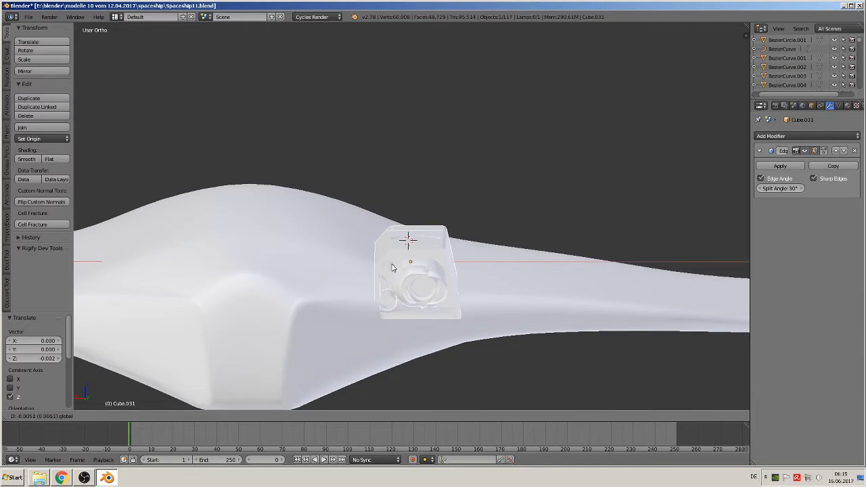
click(391, 267)
Move the engine 0.006 along Y to settle its position on the hull.
middle_drag(391, 264, 467, 303)
scroll(392, 252, down, 2)
key(g)
key(y)
click(440, 261)
Make a linked duplicate of the engine and move it 0.329 along X to the opposite wing.
key(alt+d)
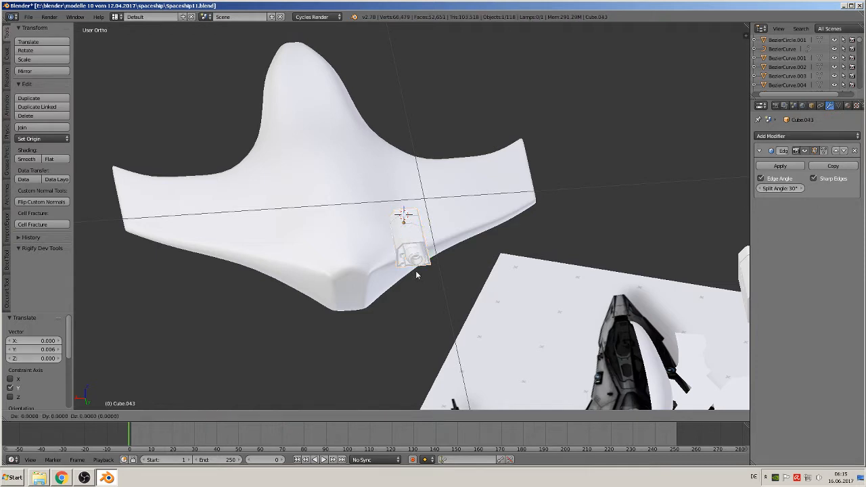
right_click(417, 275)
key(g)
key(x)
click(207, 232)
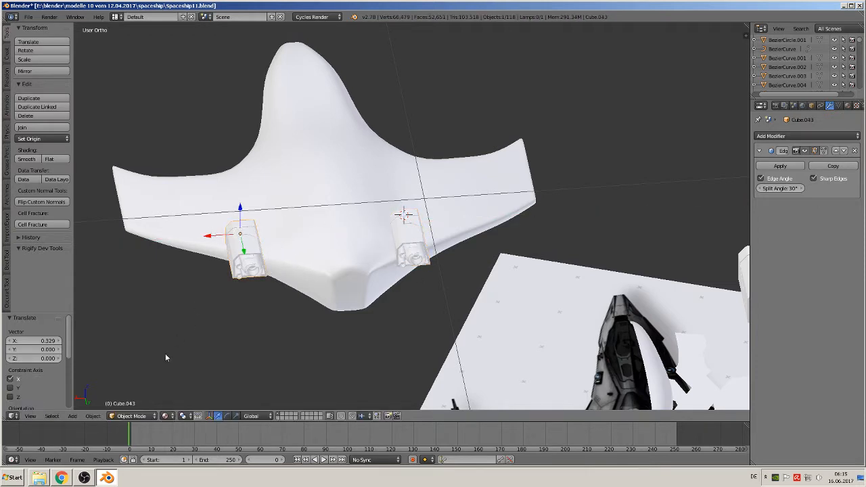
Mirror the duplicated engine along the global X axis.
click(93, 416)
mouse_move(115, 365)
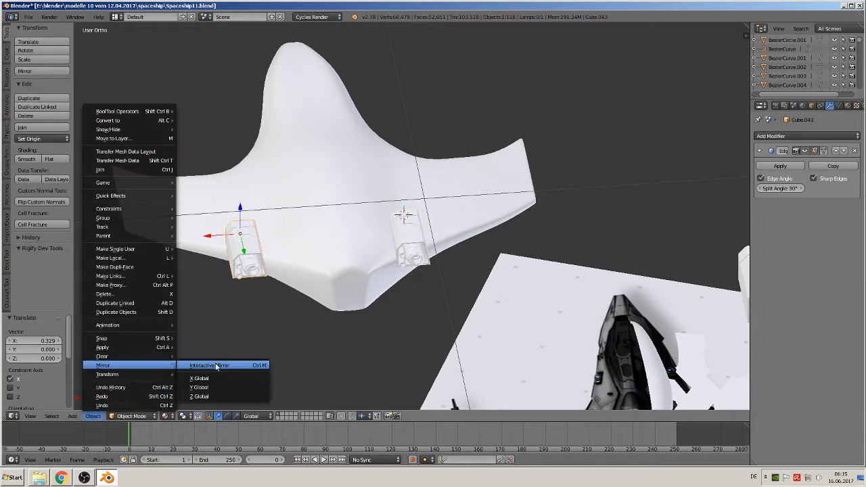
click(217, 366)
key(x)
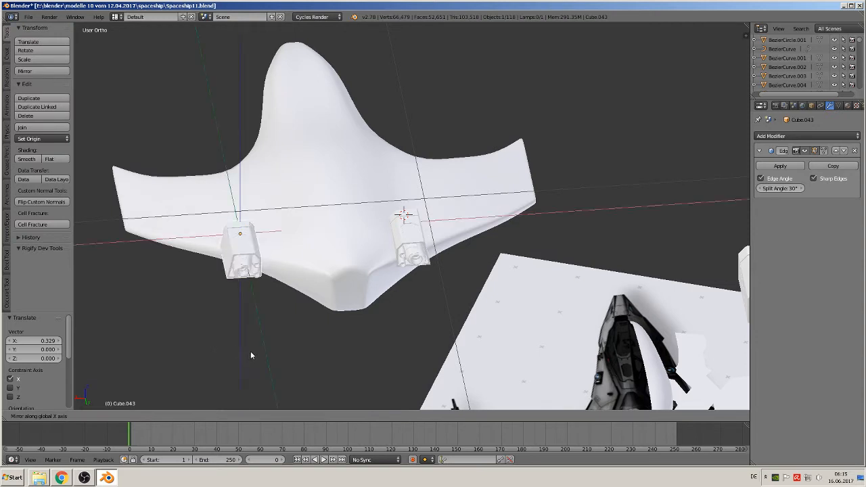
click(250, 355)
Shift the mirrored engine along X toward the hull's centre opposite the first engine, with a final adjustment of 0.005.
key(g)
key(x)
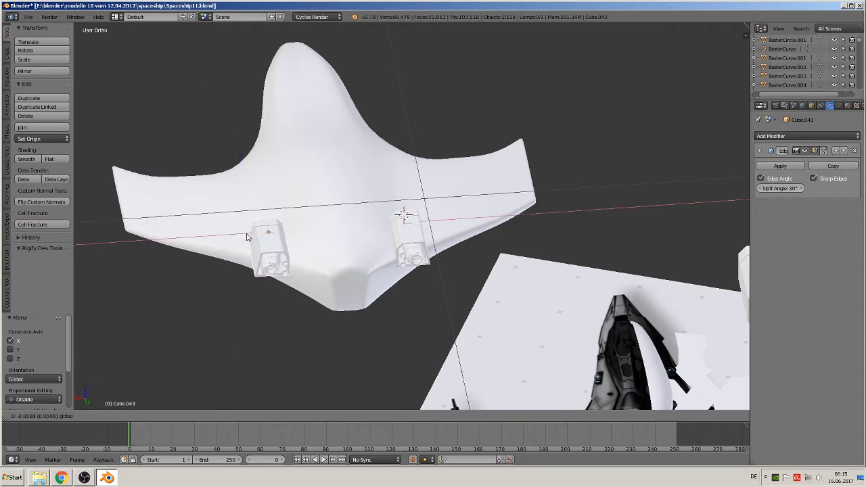
click(255, 238)
middle_drag(254, 239, 239, 209)
drag(255, 242, 249, 242)
middle_drag(250, 243, 351, 221)
Start the Screencast Keys display and save Spaceship11.blend.
key(n)
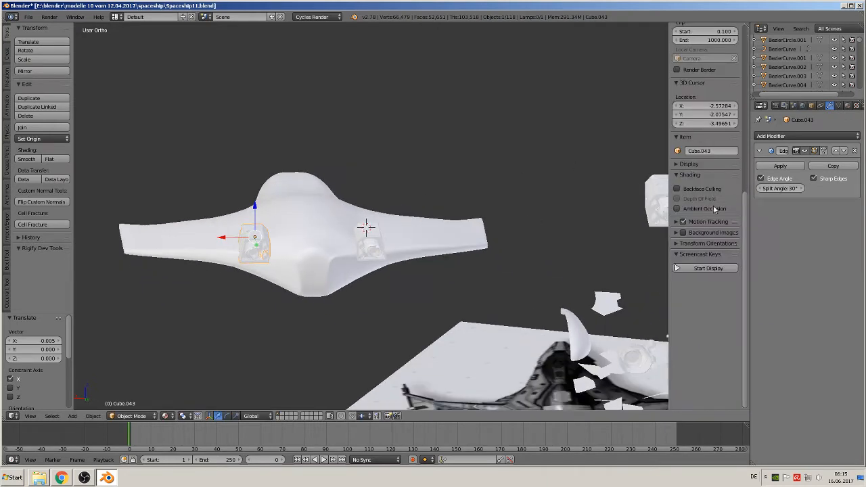
key(n)
middle_drag(577, 204, 205, 89)
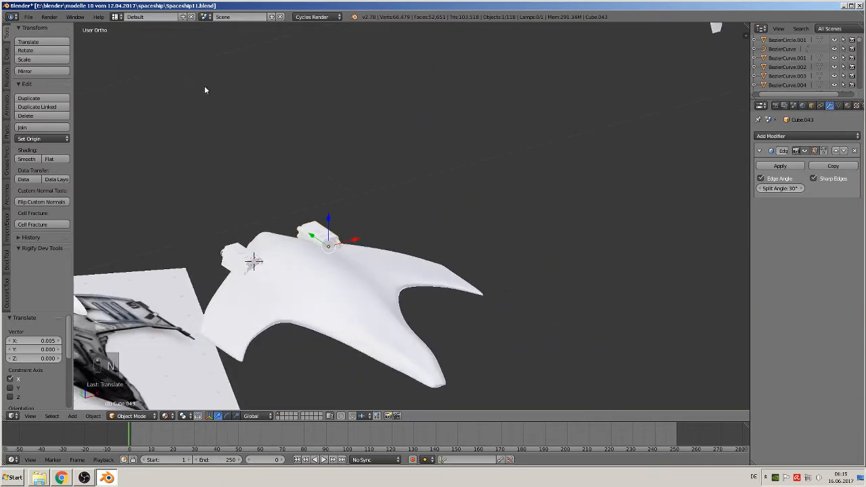
click(28, 16)
click(46, 86)
From the front view, select the white panel outlines below the tilted reference image and duplicate them, offset 1.673 along X and 0.074 along Z.
scroll(458, 211, down, 4)
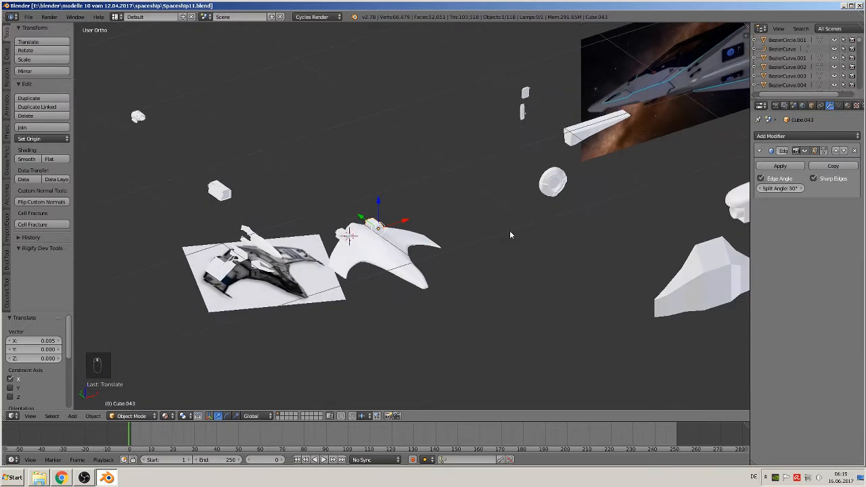
key(KP_1)
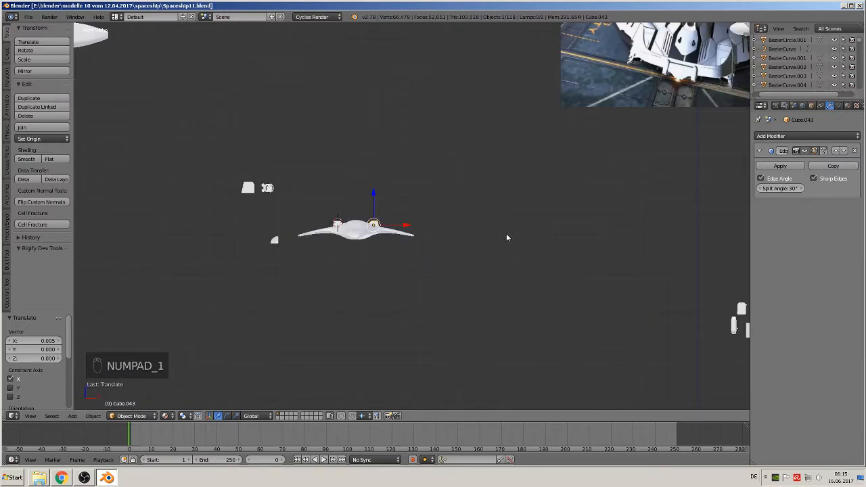
scroll(506, 233, down, 4)
shift+middle_drag(586, 200, 366, 241)
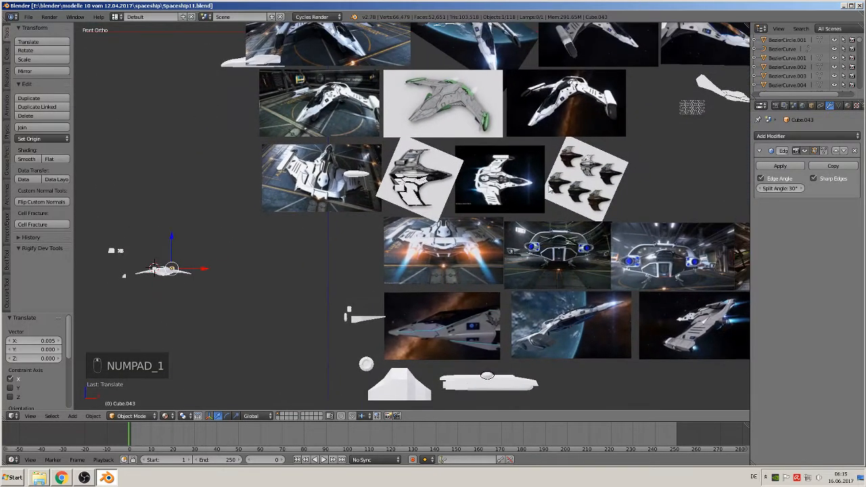
scroll(429, 299, up, 4)
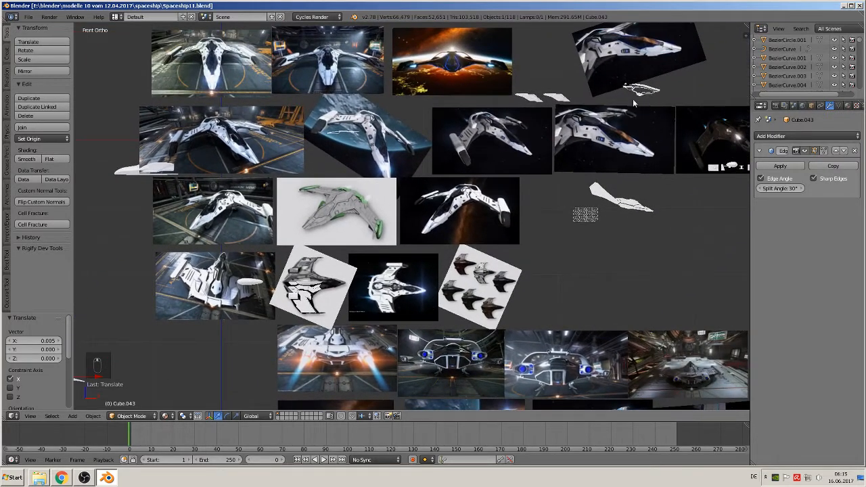
scroll(517, 132, up, 3)
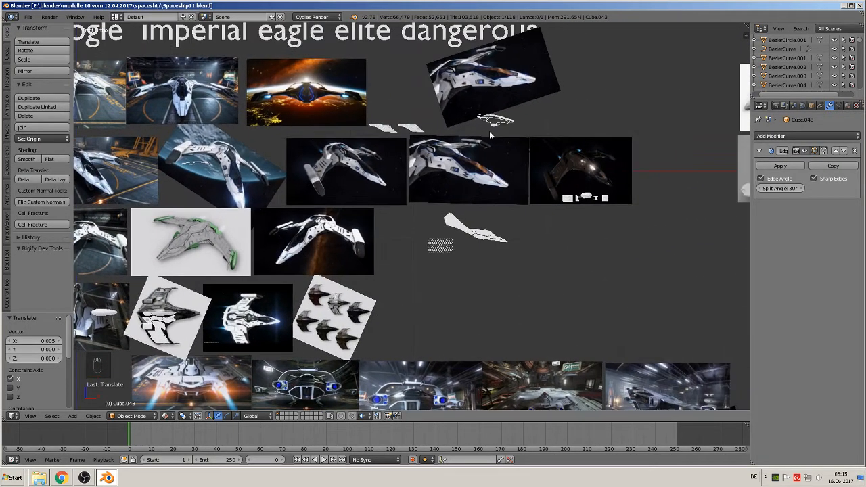
scroll(552, 141, up, 2)
shift+middle_drag(562, 132, 258, 213)
scroll(244, 195, up, 4)
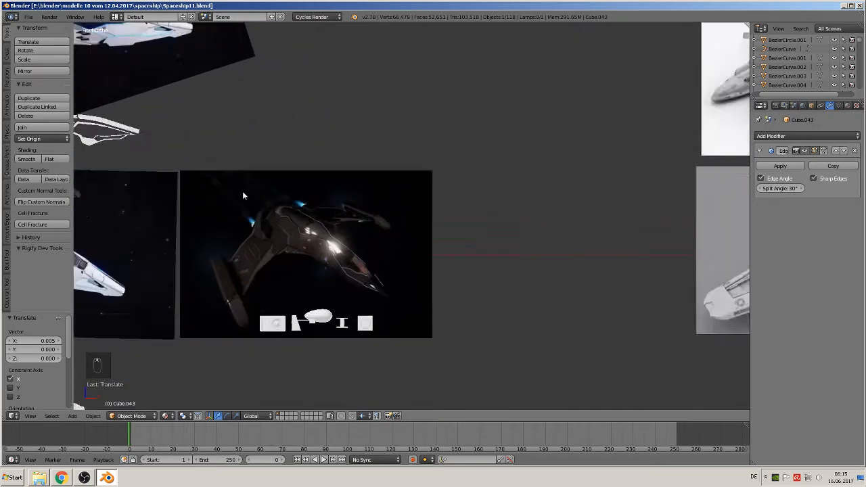
shift+middle_drag(201, 173, 511, 238)
scroll(477, 223, up, 1)
scroll(409, 216, up, 2)
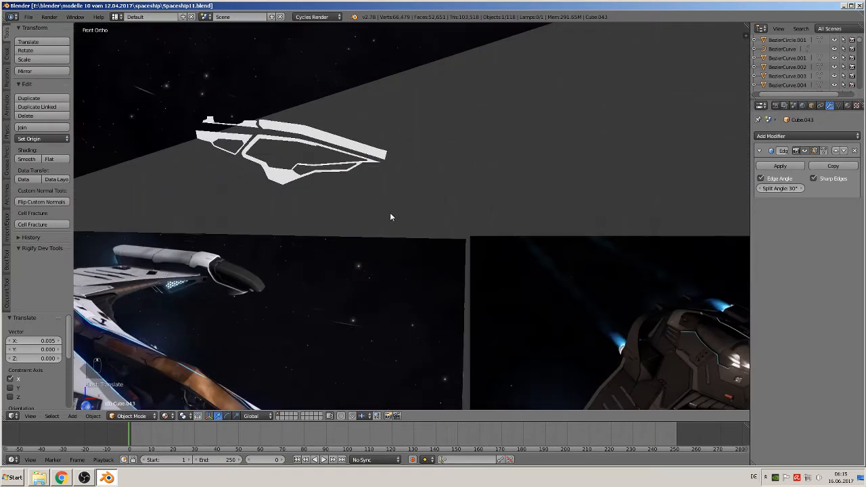
key(b)
drag(352, 204, 241, 128)
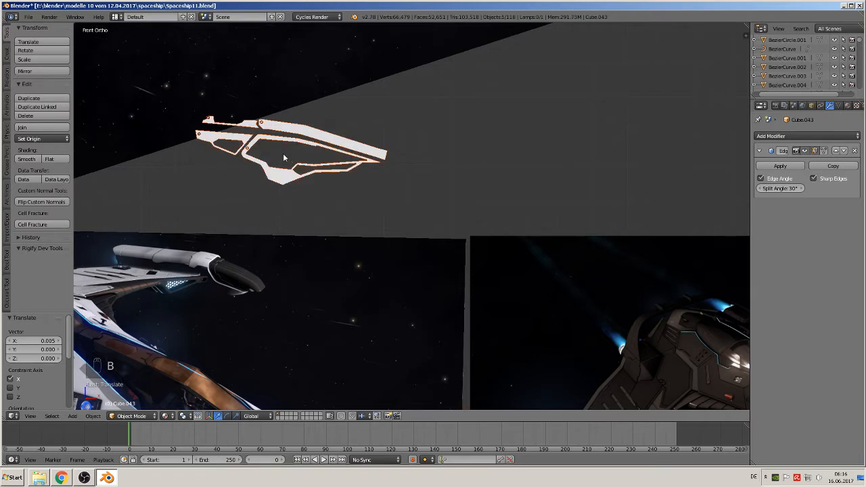
scroll(283, 153, down, 3)
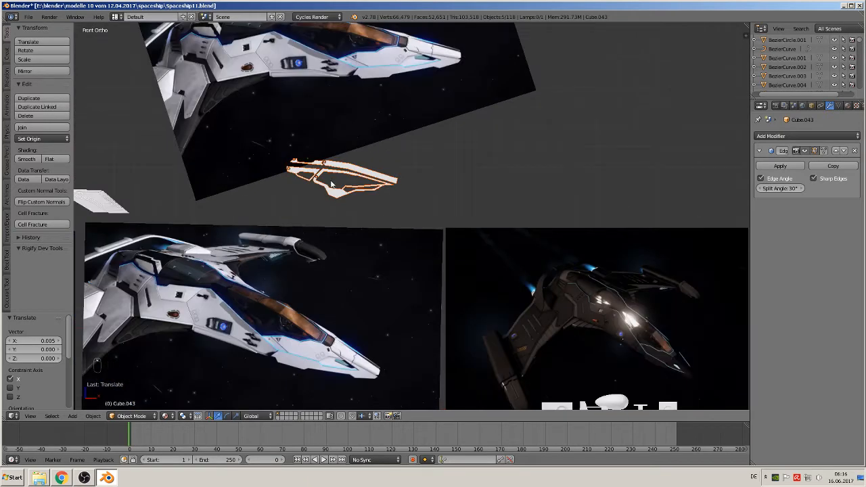
key(shift+d)
click(674, 182)
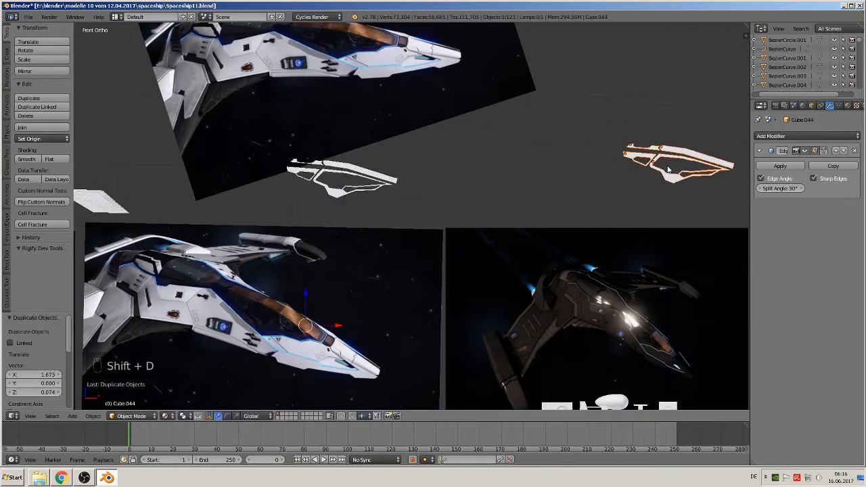
Select the large pointed frame among the duplicated outlines and move it -0.191 along Y, away from the other pieces.
shift+middle_drag(674, 182, 381, 221)
scroll(398, 217, up, 7)
shift+middle_drag(349, 195, 499, 253)
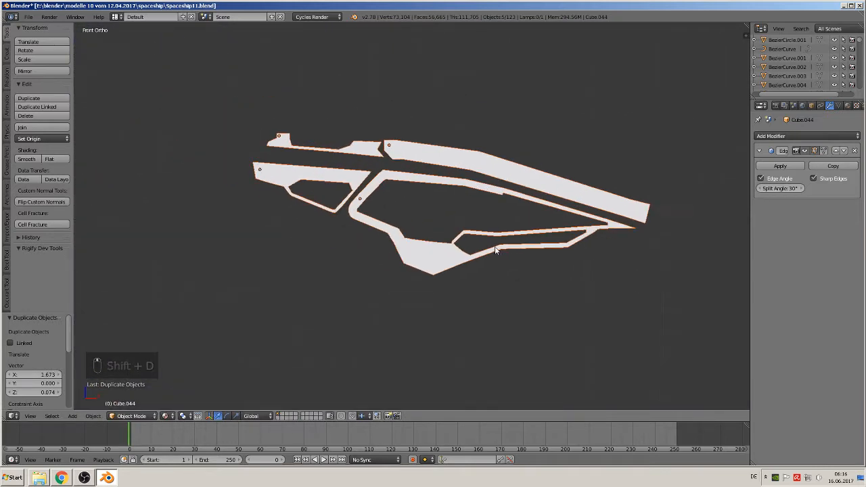
scroll(485, 246, up, 3)
scroll(484, 248, down, 2)
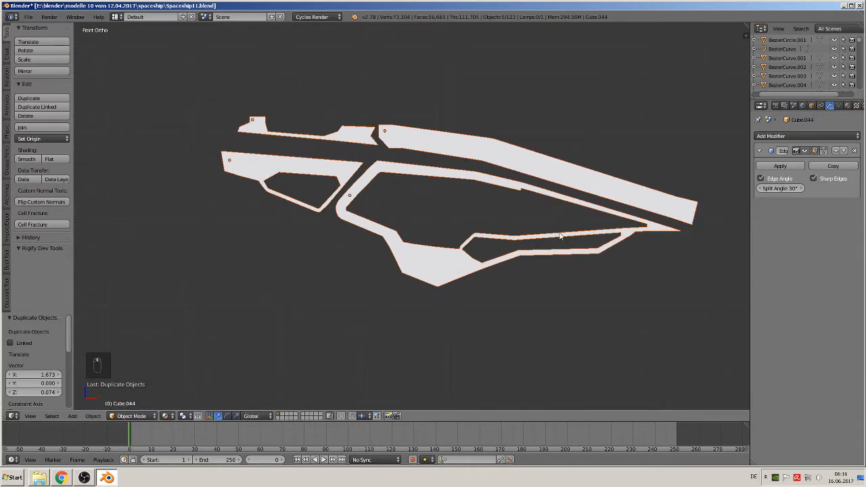
right_click(469, 182)
middle_drag(473, 191, 434, 218)
drag(441, 158, 344, 186)
scroll(453, 164, up, 2)
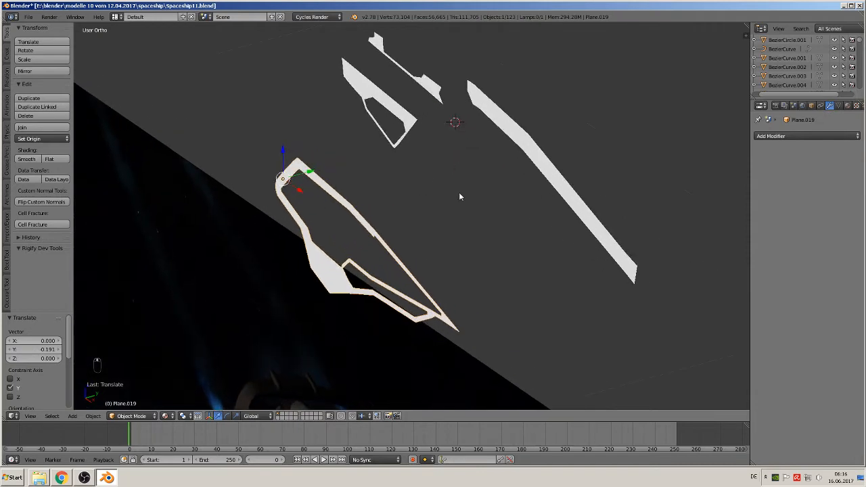
Examine the pointed frame from above and compare its outline with the glowing lines on the dark reference ship.
key(KP_7)
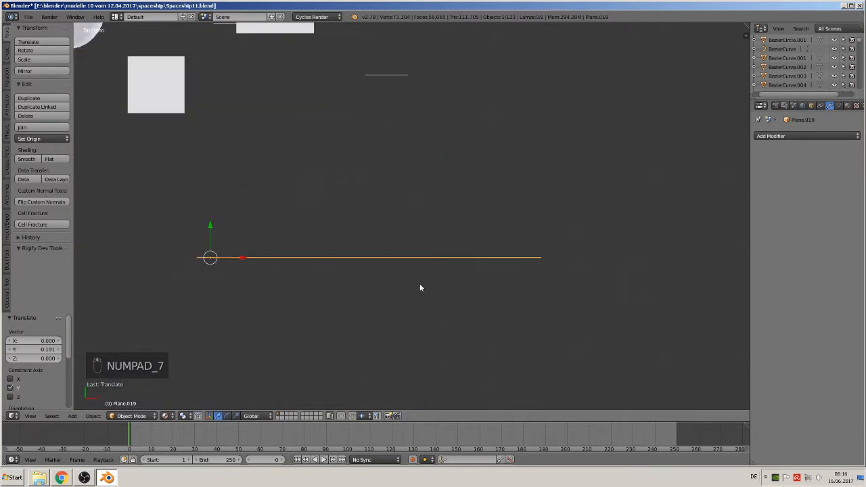
middle_drag(412, 282, 384, 117)
scroll(387, 155, up, 3)
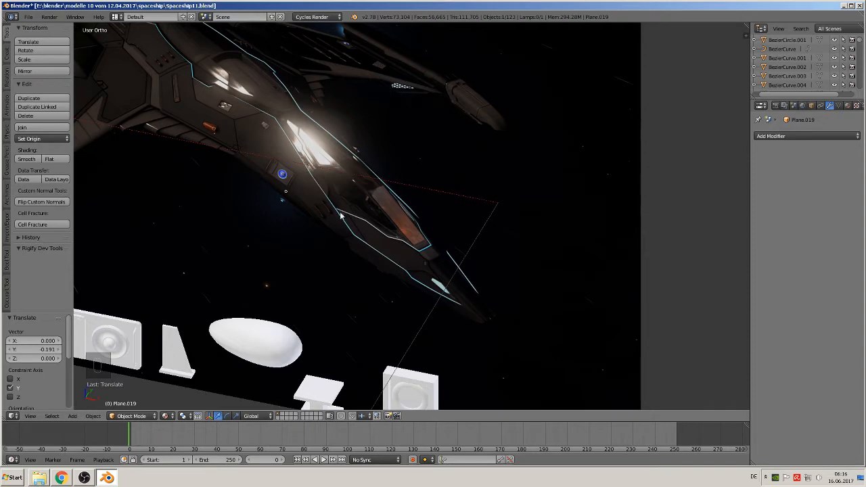
scroll(341, 215, down, 3)
middle_drag(371, 204, 409, 162)
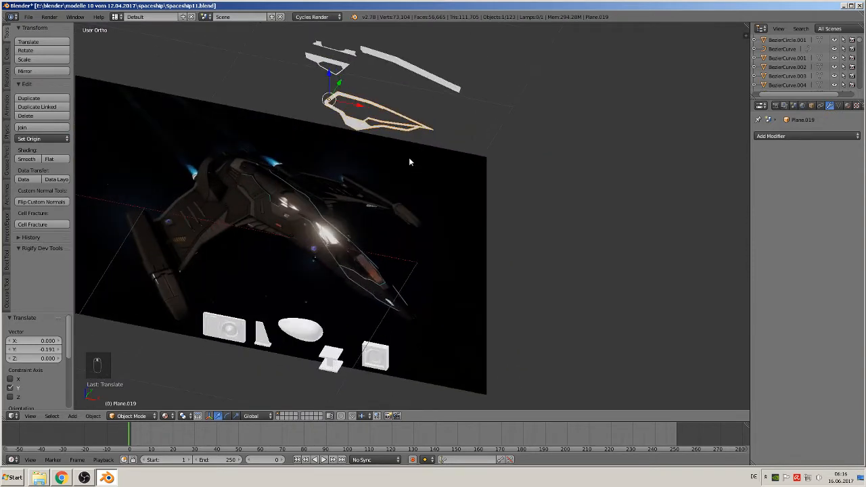
scroll(409, 161, up, 2)
shift+middle_drag(396, 106, 437, 180)
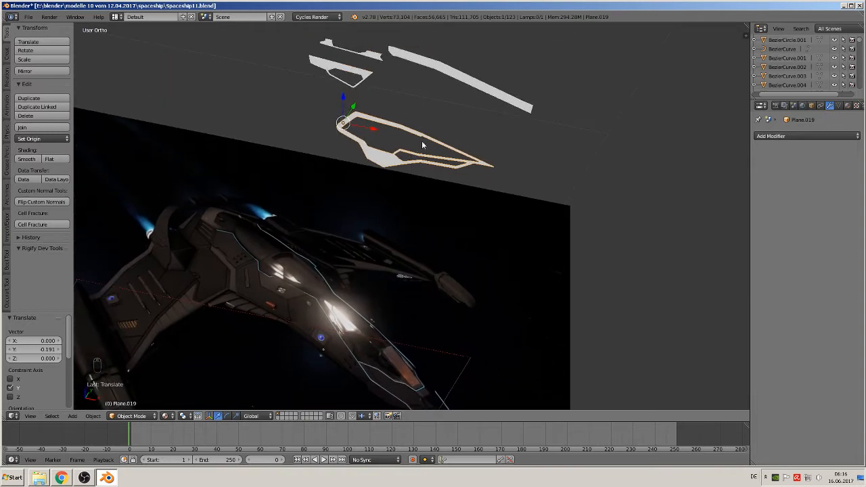
middle_drag(490, 172, 501, 193)
In the frame's mesh, move the tip vertex 0.036 along Y in top view with proportional editing enabled and a size of 0.20.
key(Tab)
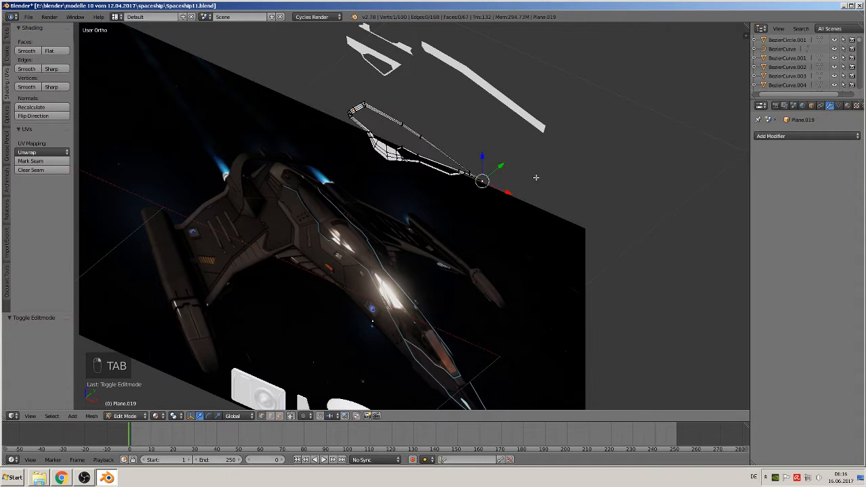
key(KP_7)
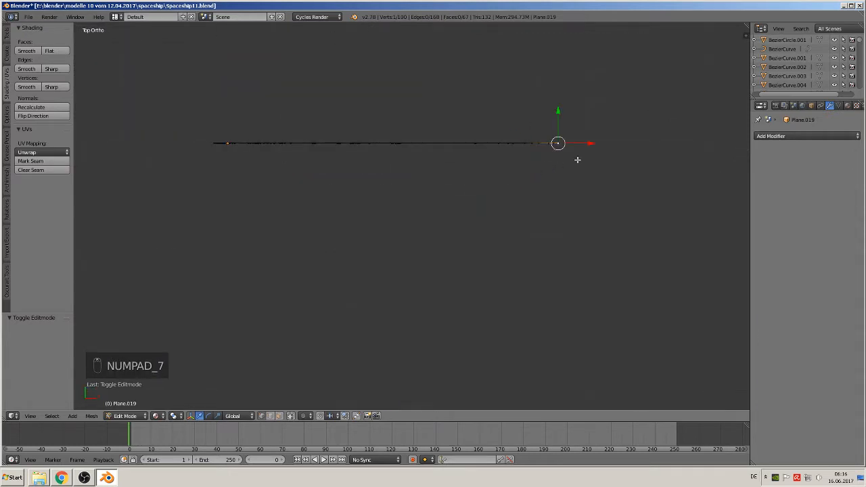
shift+middle_drag(558, 172, 385, 274)
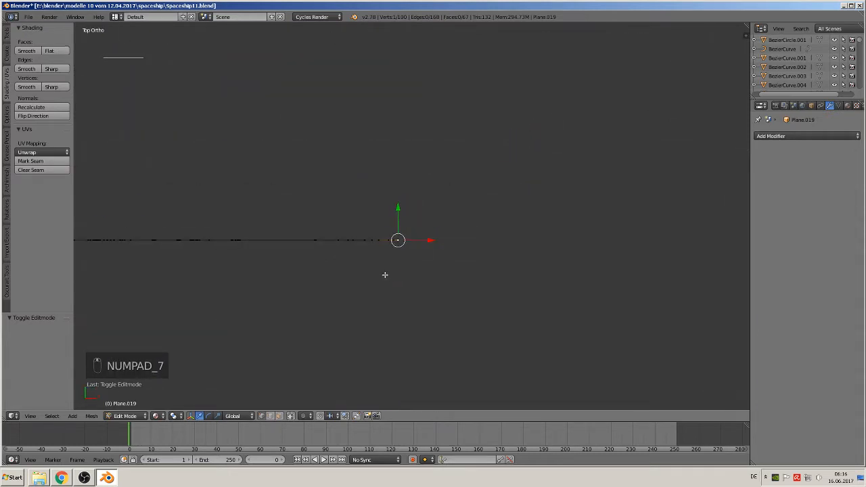
click(306, 417)
click(322, 378)
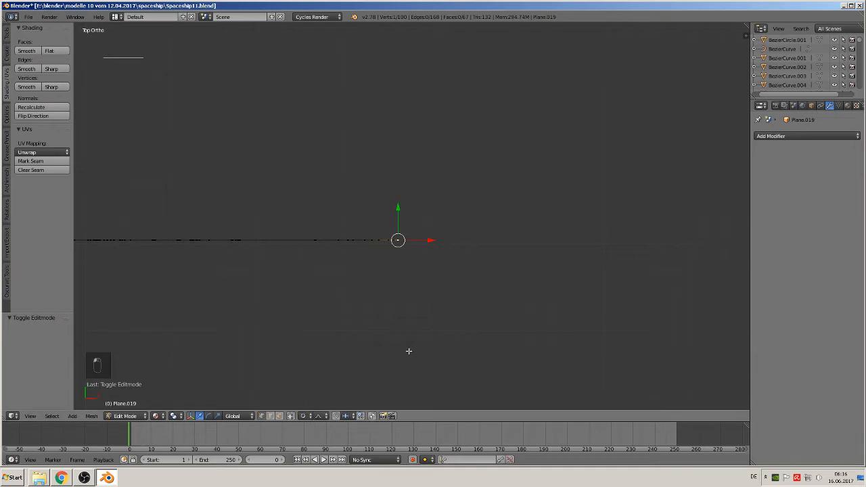
key(g)
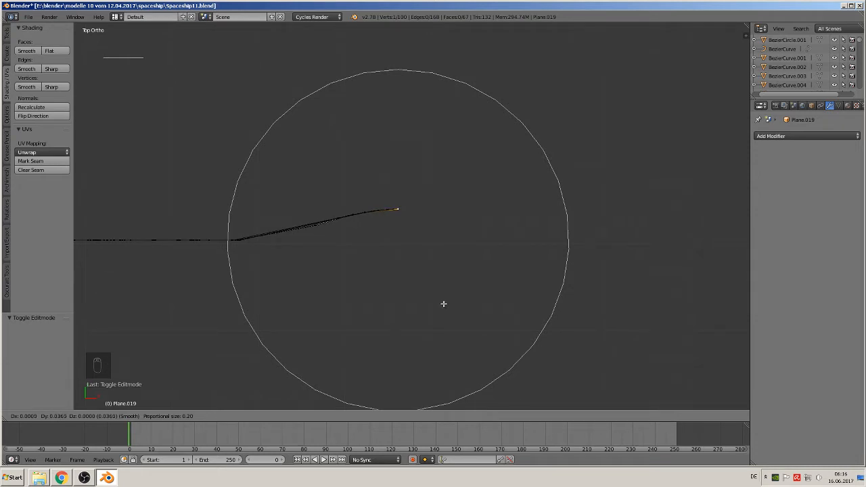
click(443, 304)
Rotate the frame's tip about -4.8 degrees with proportional editing, return to Object Mode and check the bend from above.
key(r)
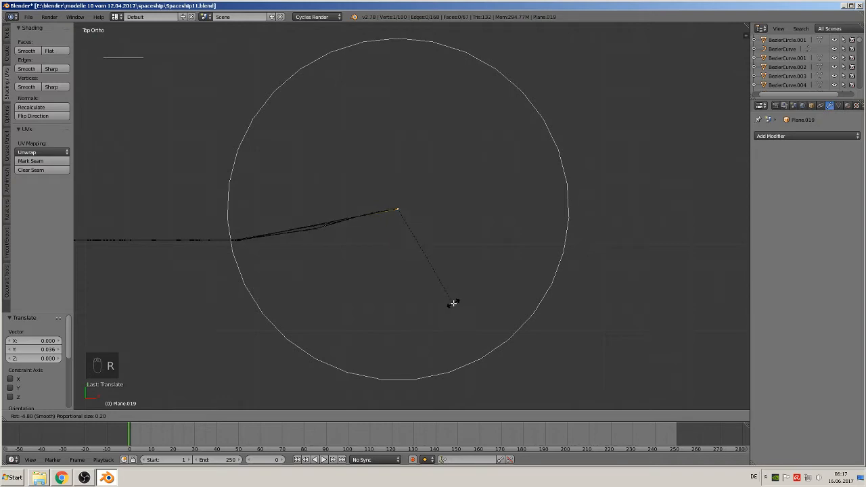
click(453, 303)
key(Tab)
middle_drag(424, 316, 362, 254)
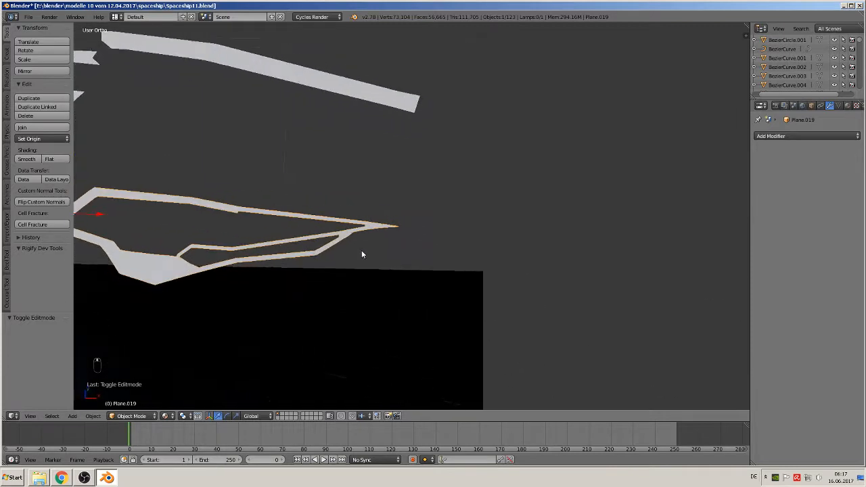
key(KP_7)
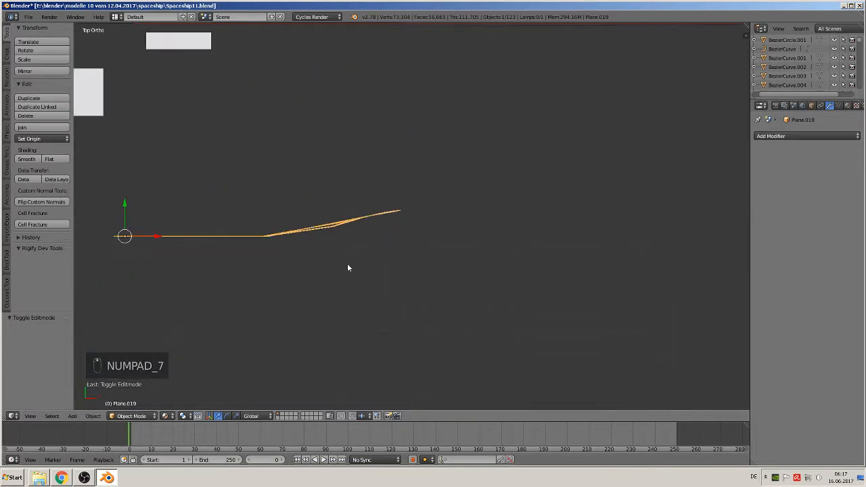
Bend the frame's blunt end by moving its vertex 0.023 along Y at proportional size 0.20 and rotating it about 3.7 degrees.
shift+middle_drag(227, 256, 460, 243)
key(Tab)
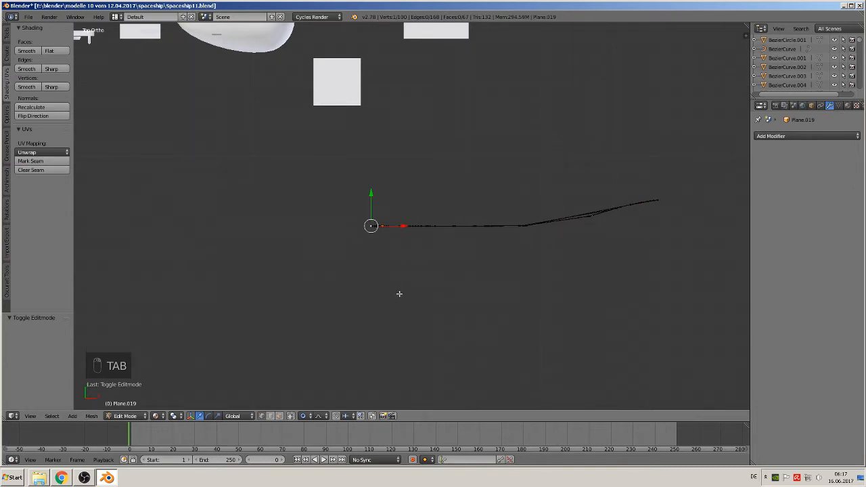
key(g)
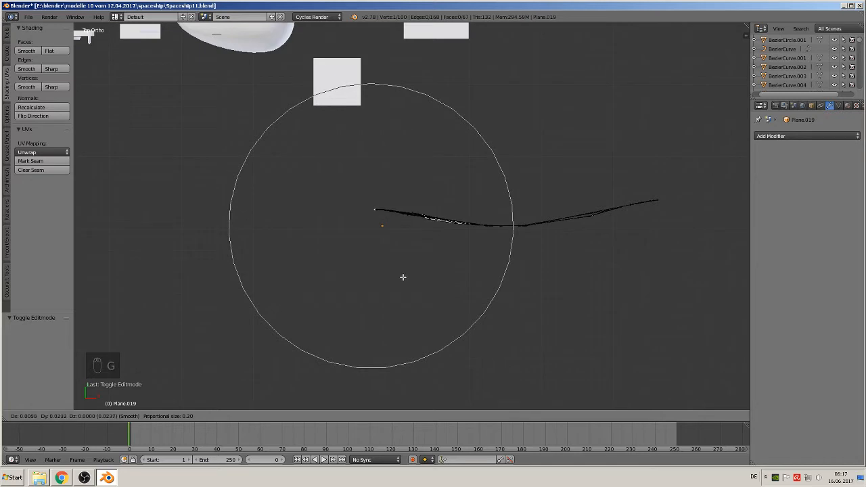
click(401, 280)
key(r)
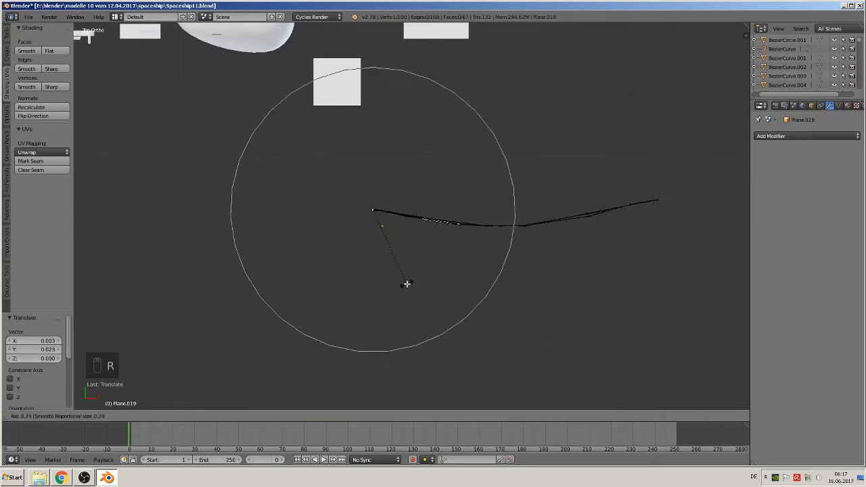
click(406, 284)
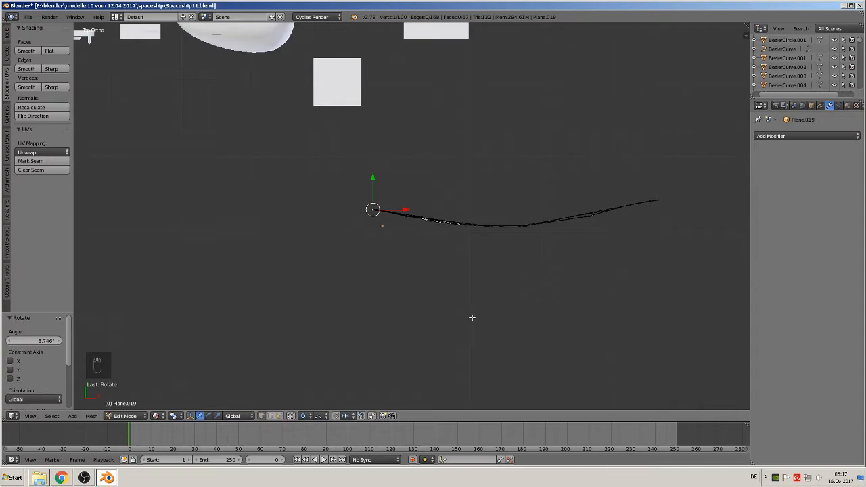
key(Tab)
In Object Mode, tilt the bent frame about 16.9 degrees from a side-on view and move it -0.289 along Y.
middle_drag(472, 320, 373, 227)
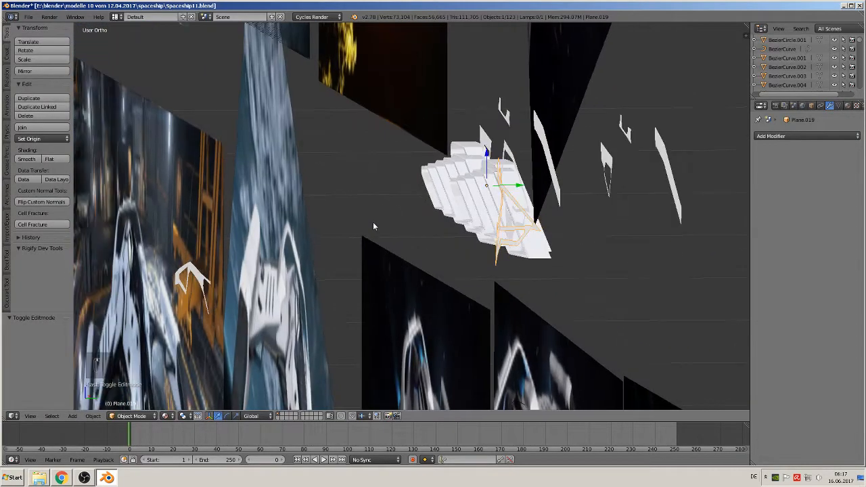
middle_drag(574, 282, 565, 277)
key(r)
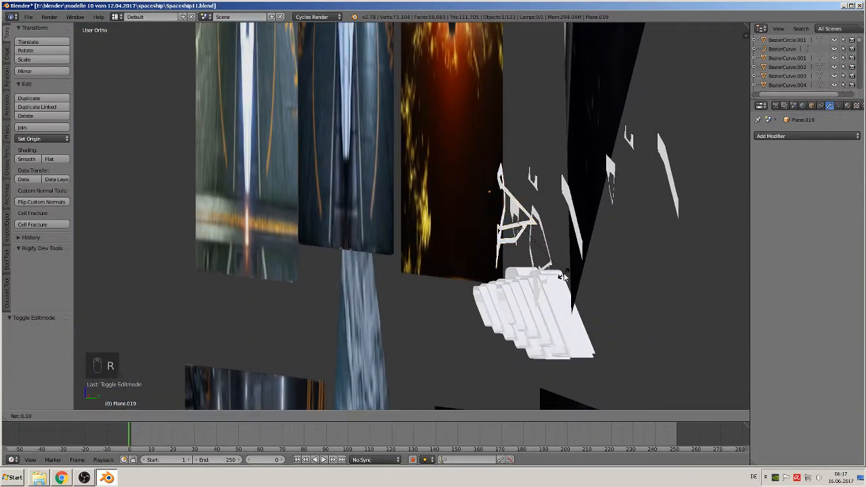
click(533, 282)
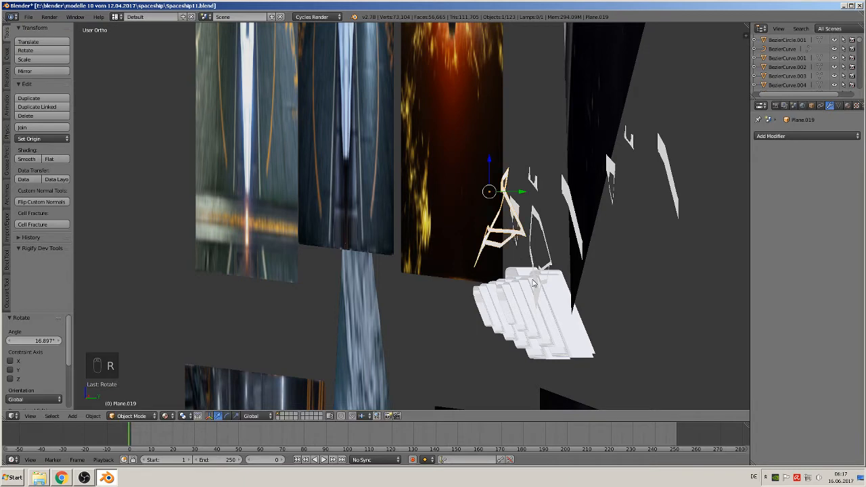
mouse_move(537, 287)
middle_down()
mouse_move(550, 285)
mouse_move(538, 285)
middle_up()
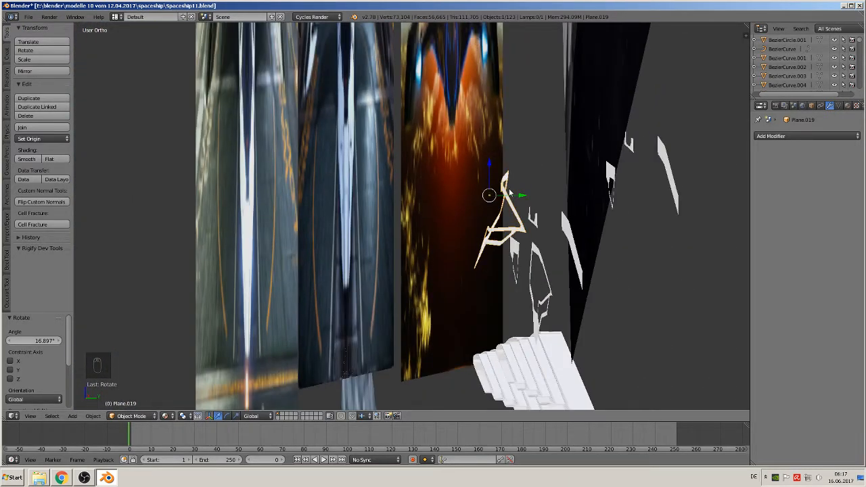
middle_drag(510, 193, 498, 260)
drag(459, 160, 350, 194)
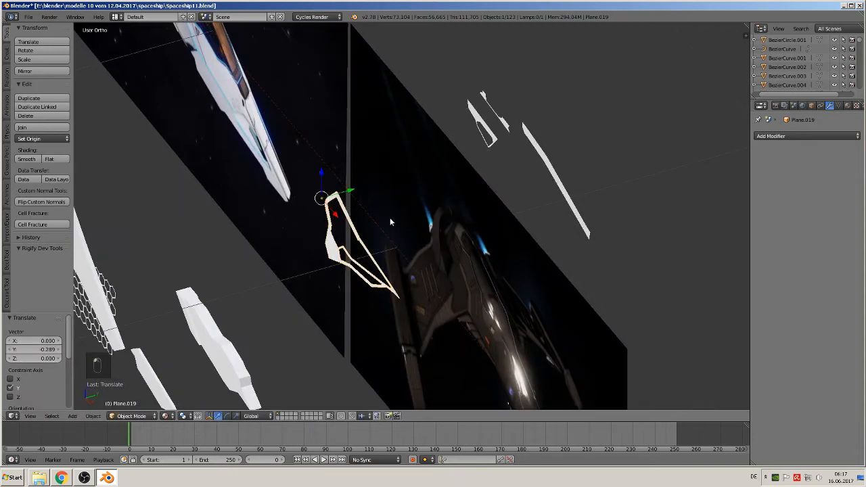
shift+middle_drag(390, 222, 495, 192)
scroll(482, 200, up, 3)
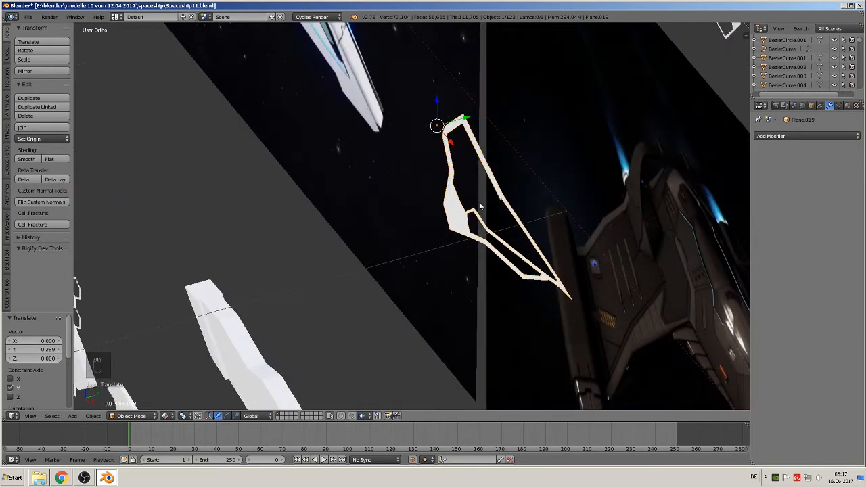
Apply the frame's rotation and scale, and set its origin to geometry.
click(95, 416)
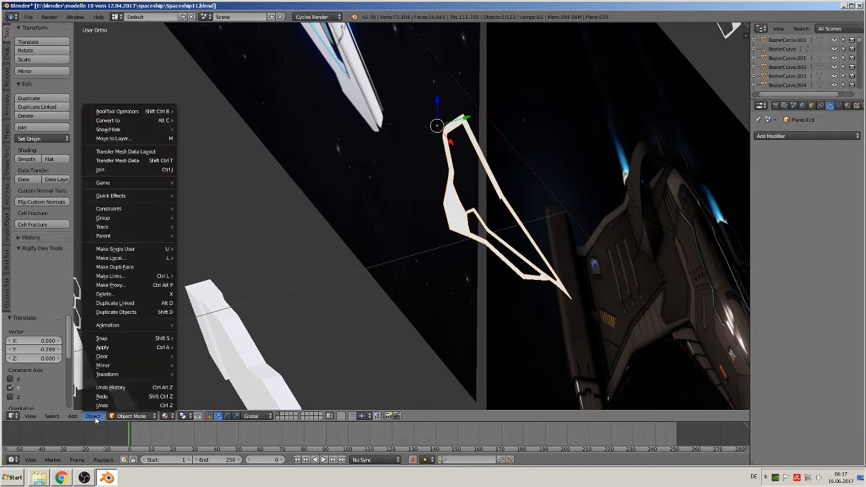
mouse_move(112, 349)
click(226, 375)
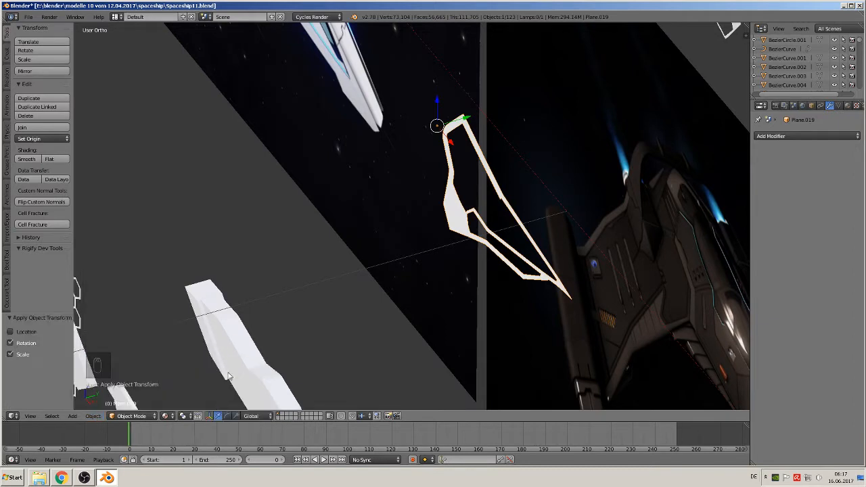
click(41, 138)
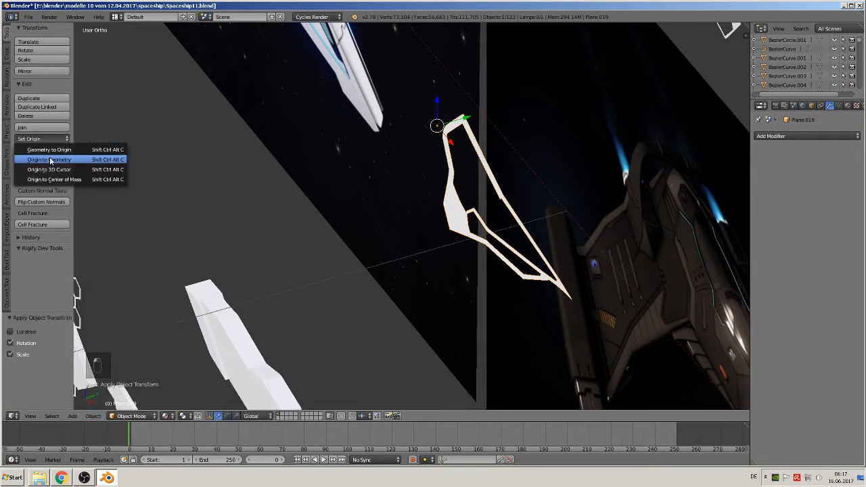
click(53, 160)
Duplicate the frame, move the copy 0.171 along Y and mirror it along the global Y axis.
middle_drag(561, 222, 509, 237)
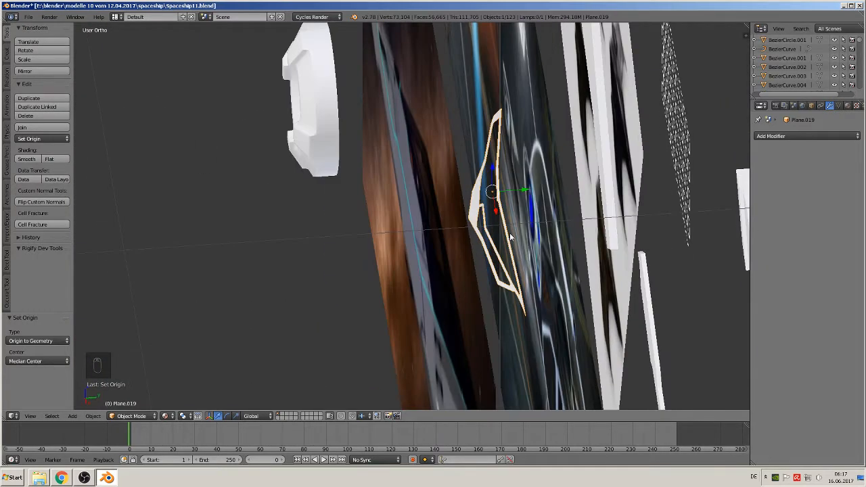
key(shift+d)
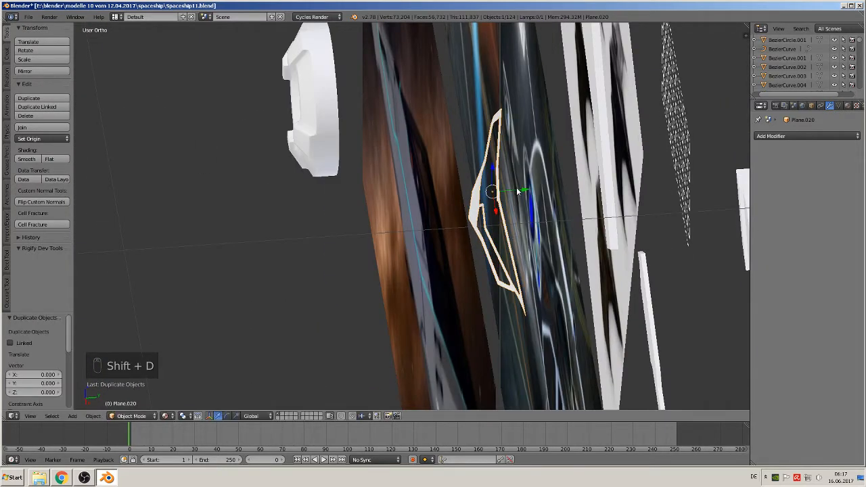
click(639, 188)
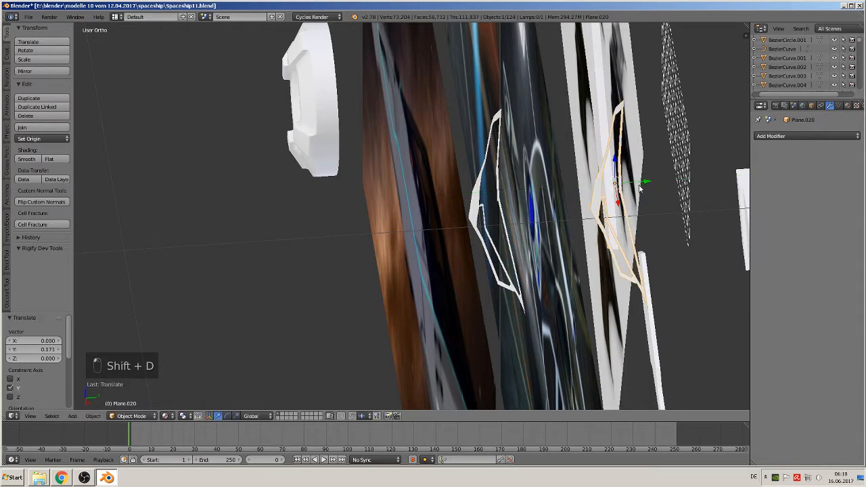
click(93, 416)
mouse_move(125, 366)
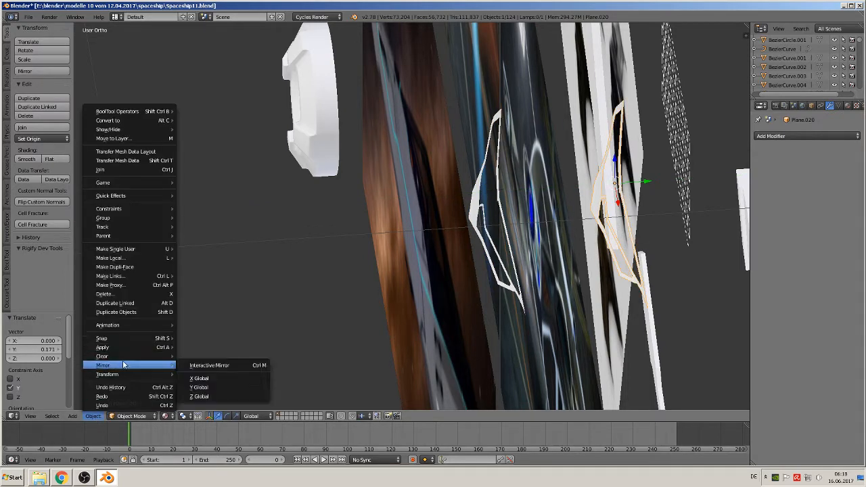
click(190, 365)
key(y)
click(204, 358)
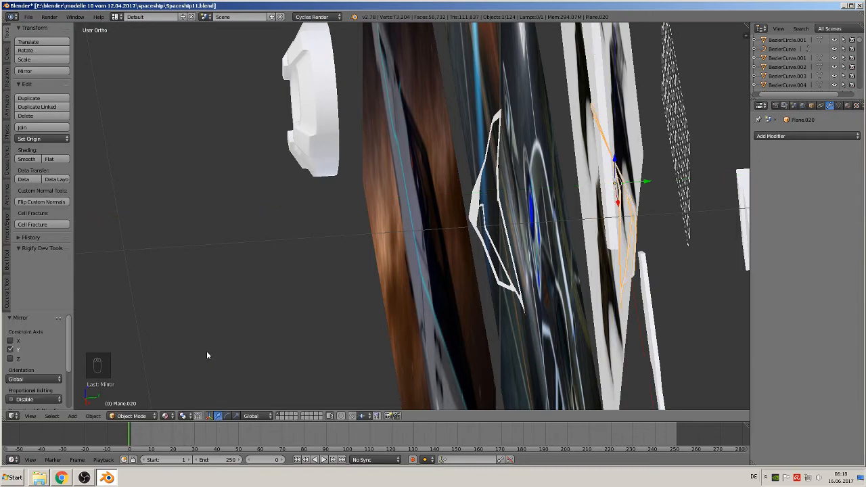
Move the mirrored copy -0.046 along Y toward the original frame and join both into one object.
mouse_move(206, 355)
middle_down()
mouse_move(247, 319)
mouse_move(272, 311)
mouse_move(330, 379)
mouse_move(364, 356)
mouse_move(339, 299)
mouse_move(481, 139)
middle_up()
drag(469, 125, 476, 155)
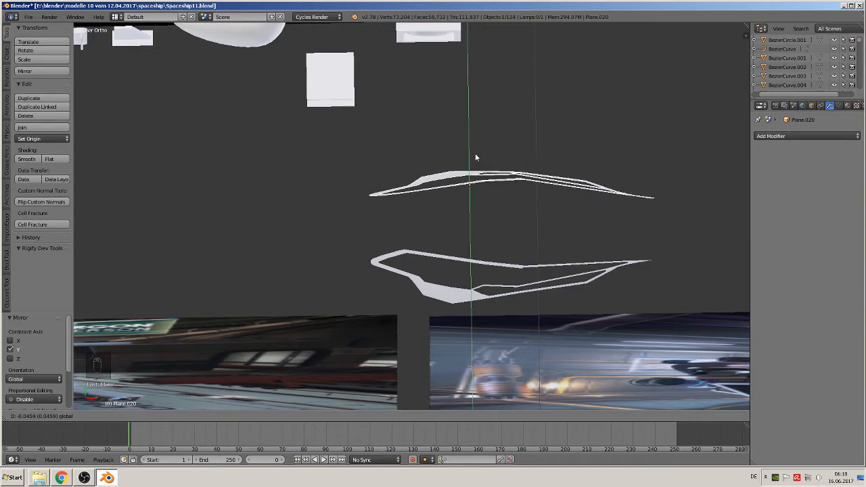
click(475, 153)
middle_drag(475, 153, 458, 169)
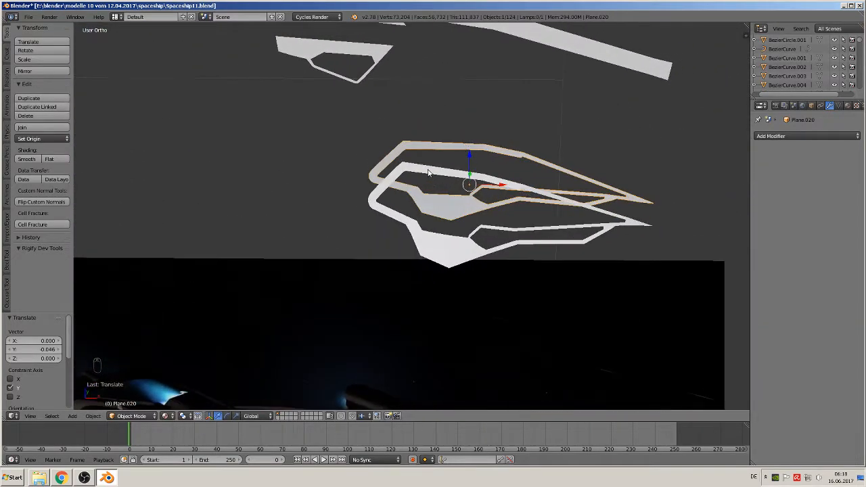
shift+right_click(428, 173)
click(41, 128)
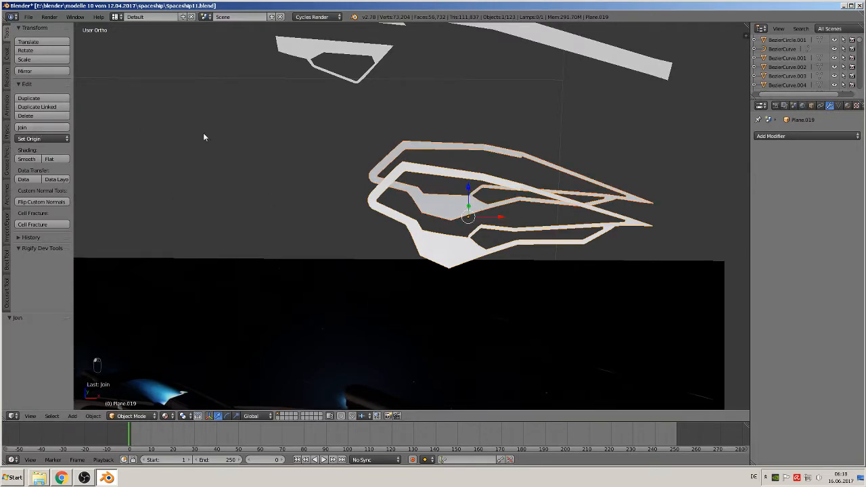
Move the joined frame pair 0.427 along Y, back beside the other panel outlines.
middle_drag(583, 182, 484, 214)
drag(433, 184, 507, 100)
middle_drag(531, 134, 520, 123)
shift+middle_drag(519, 123, 500, 224)
middle_drag(500, 224, 540, 194)
scroll(501, 196, up, 4)
In front view, move the small panel with the cutout 0.012 along X, closer to the large frame's slanted edge.
key(KP_1)
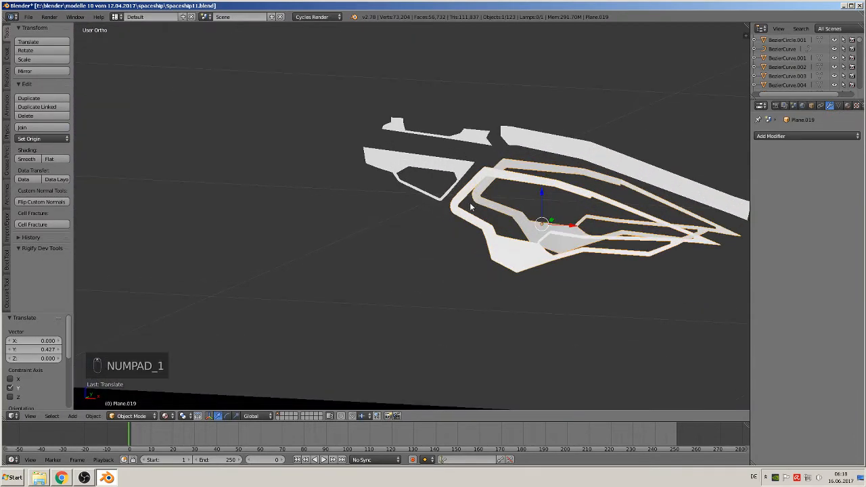
scroll(472, 204, up, 2)
right_click(477, 173)
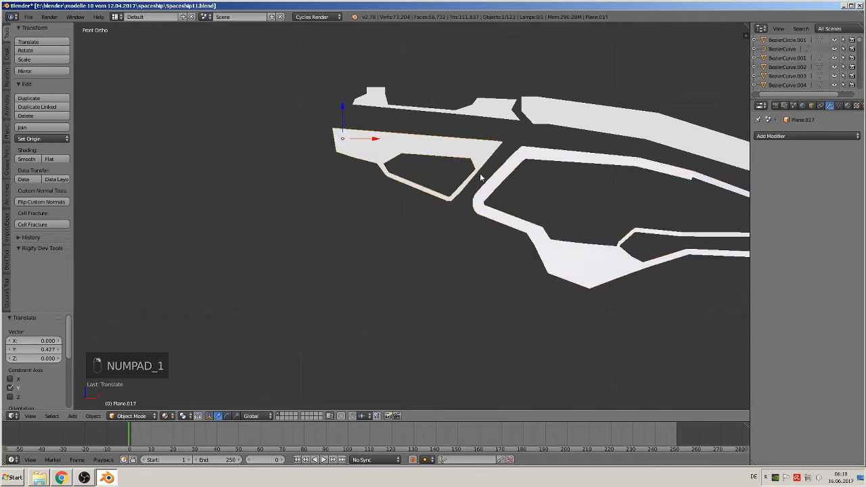
key(g)
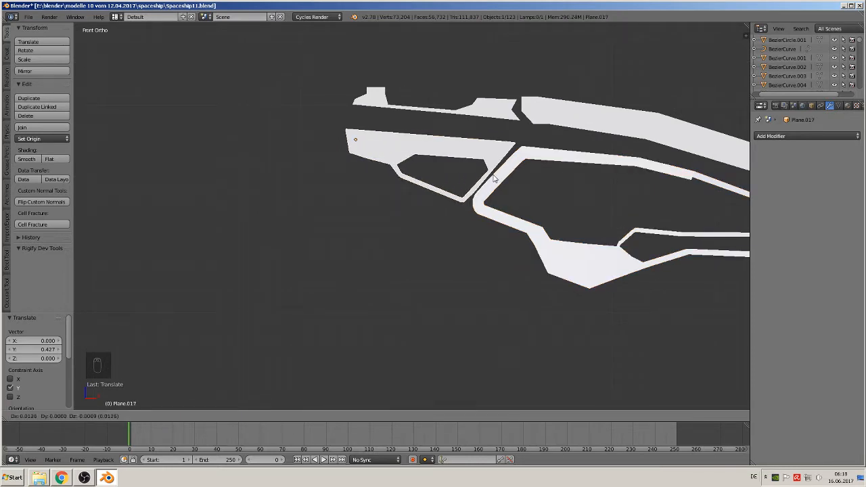
click(493, 178)
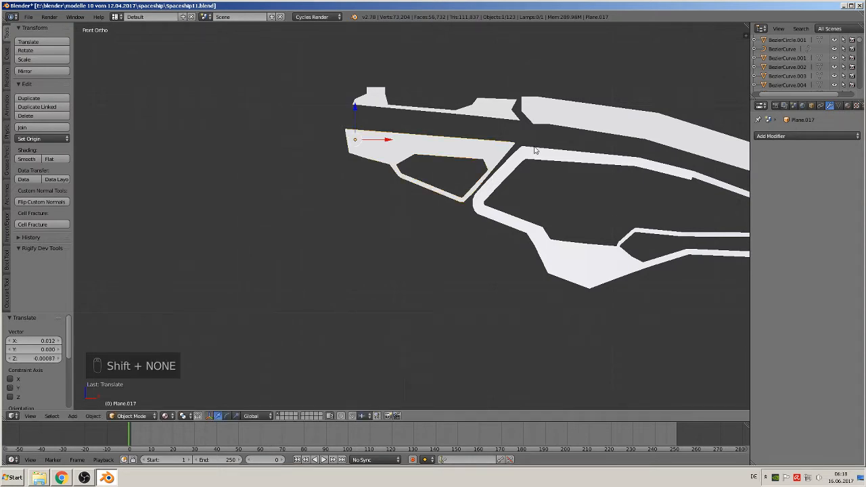
In the small panel's mesh, move the pointed corner vertex beside the frame -0.002 along Z with a proportional size of 0.11.
scroll(461, 203, up, 3)
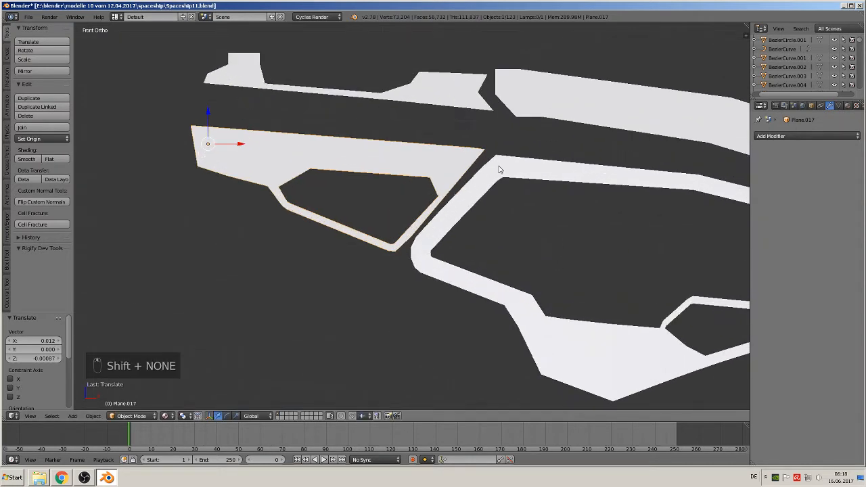
key(Tab)
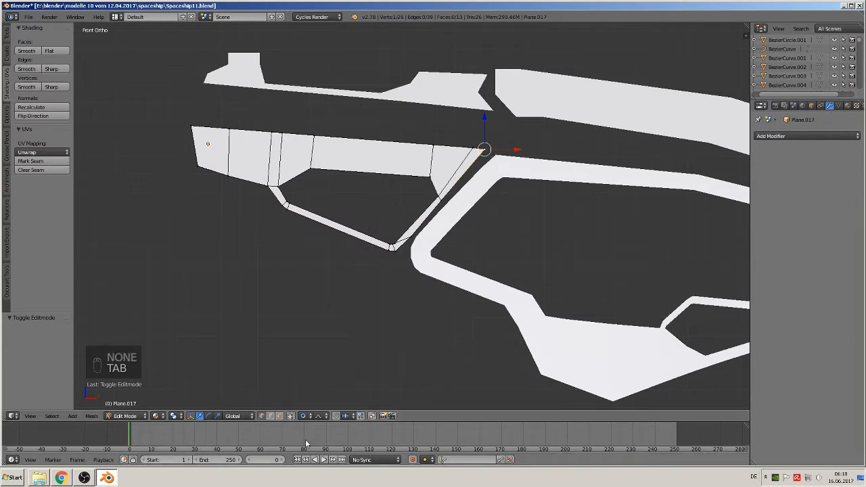
key(g)
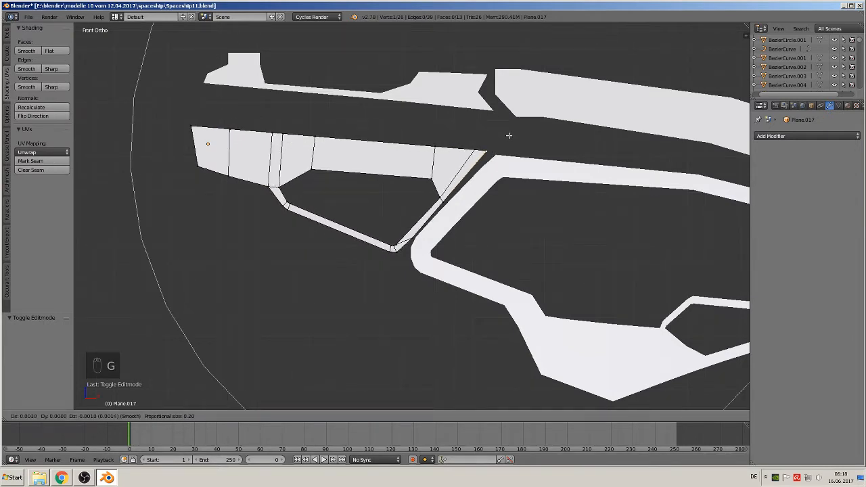
scroll(508, 136, up, 6)
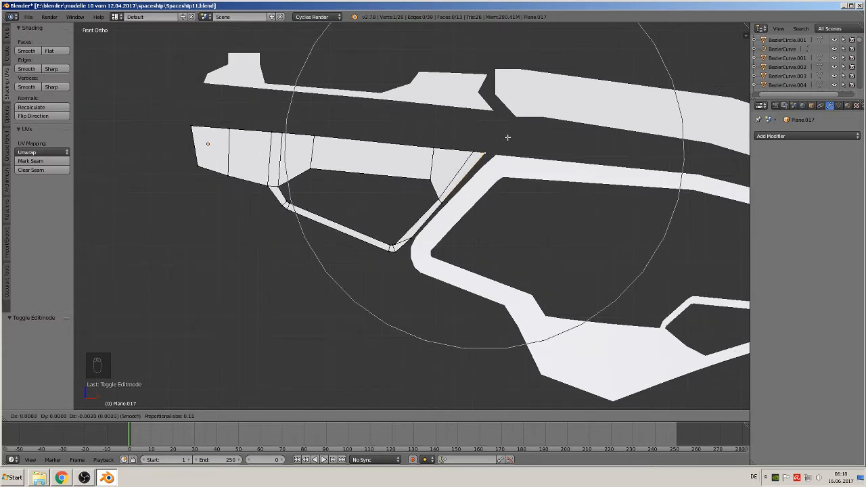
click(507, 137)
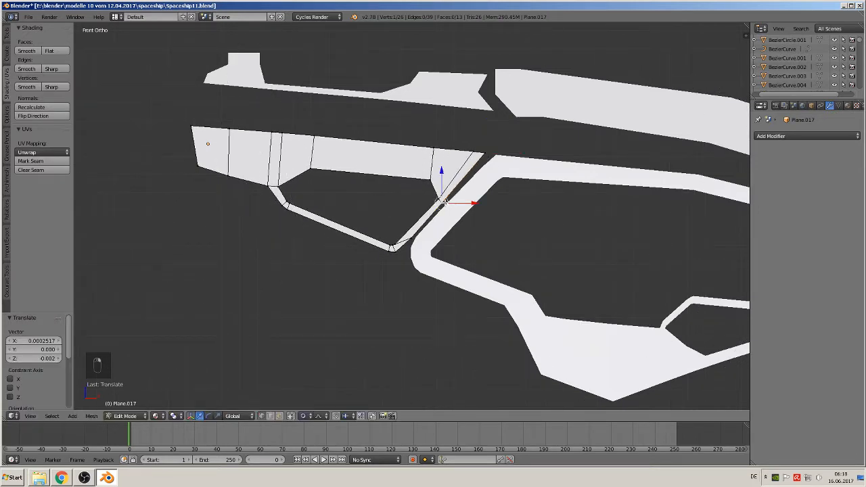
Move the vertex midway along the panel's slanted edge -0.003 along X at proportional size 0.06, and shift the whole panel slightly toward the frame.
key(g)
scroll(443, 201, up, 5)
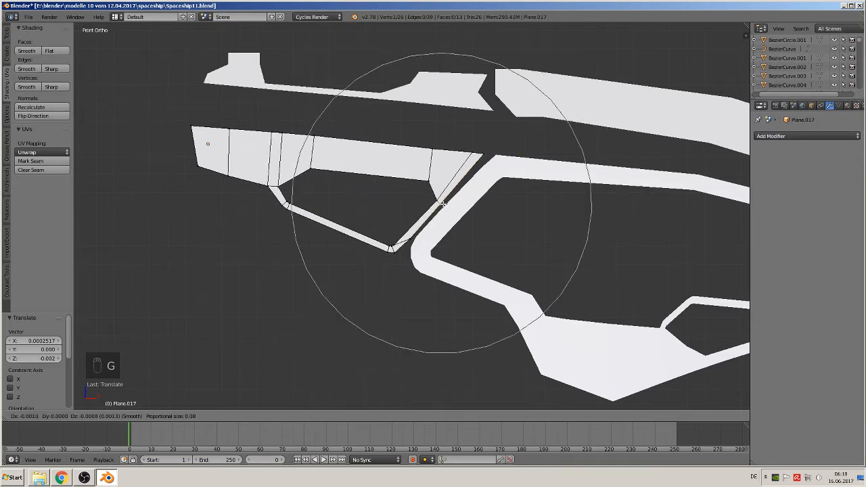
scroll(441, 201, up, 1)
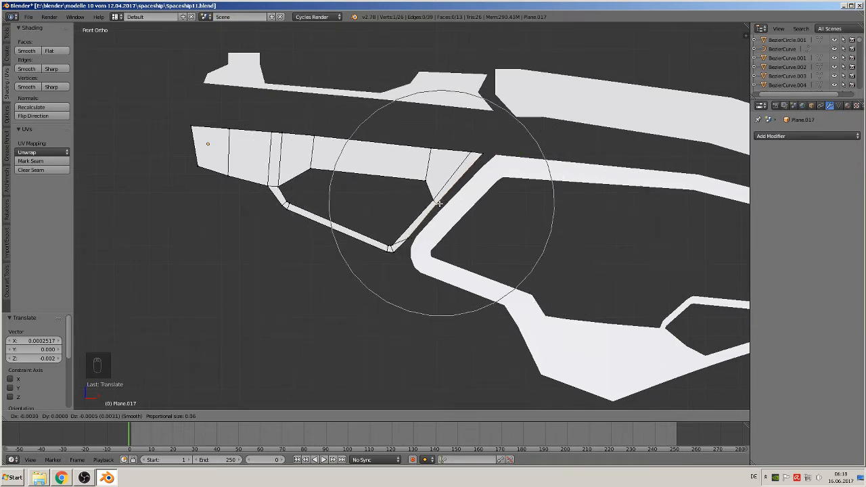
click(440, 203)
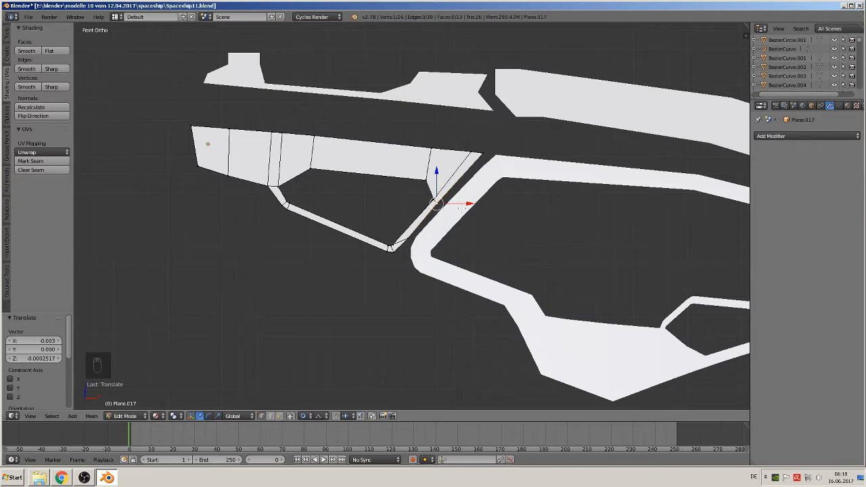
key(Tab)
drag(239, 147, 244, 145)
Move the small panel's upper corner vertex slightly toward the large frame's slanted edge with a proportional size of 0.05.
key(Tab)
right_click(488, 153)
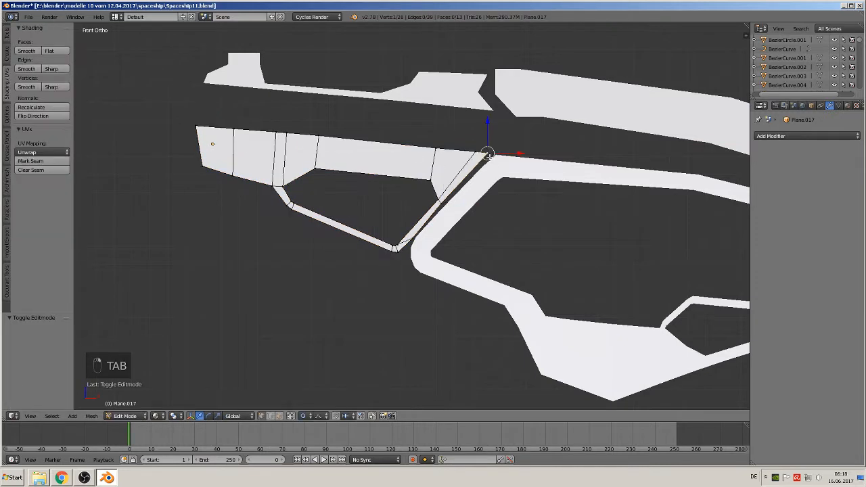
key(g)
scroll(492, 165, up, 2)
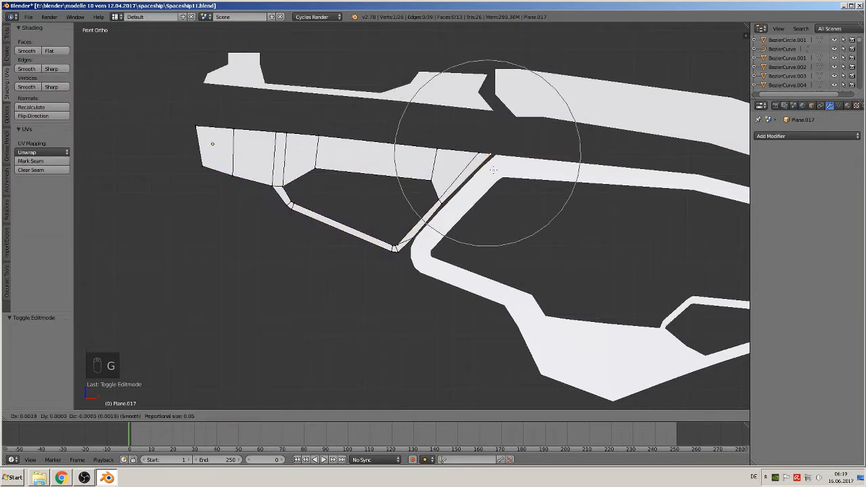
click(493, 169)
key(Tab)
Move the small panel -0.018 along Y onto the frame, tilt it slightly to follow the frame, and nudge it 0.002 along Y.
middle_drag(487, 188, 590, 238)
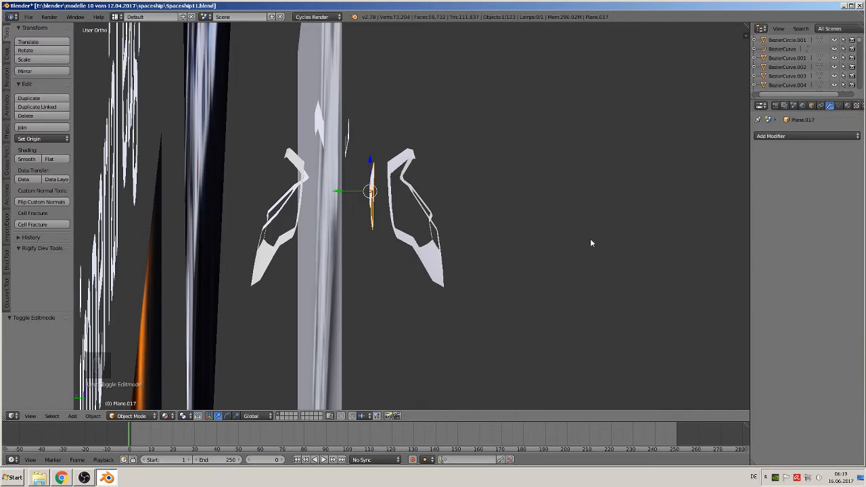
key(g)
key(y)
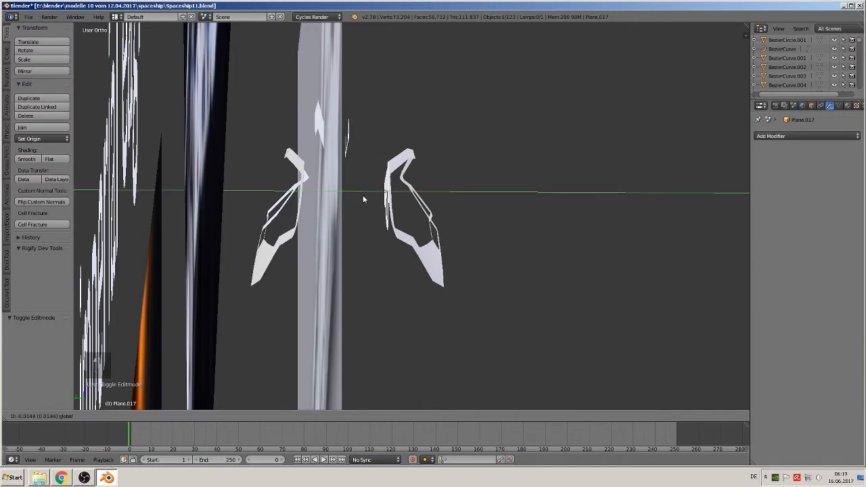
click(366, 196)
key(r)
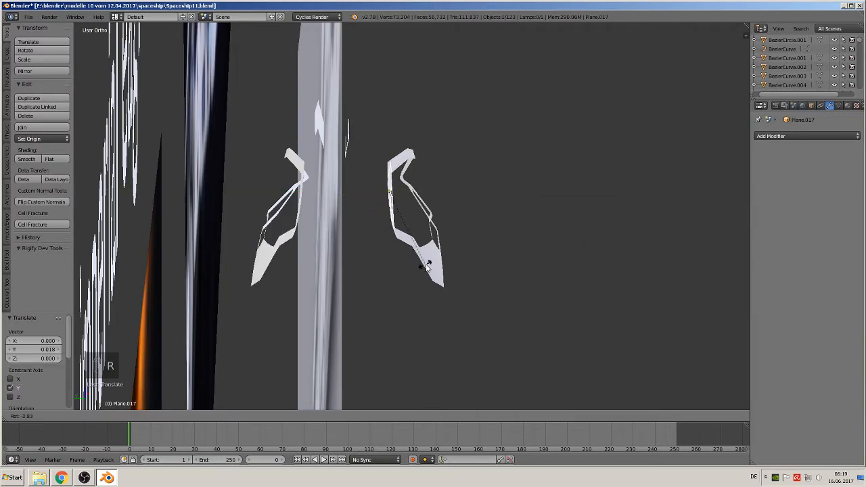
click(428, 267)
drag(375, 190, 372, 189)
Apply the small panel's rotation and scale, and set its origin to the geometry.
middle_drag(401, 228, 187, 275)
key(KP_7)
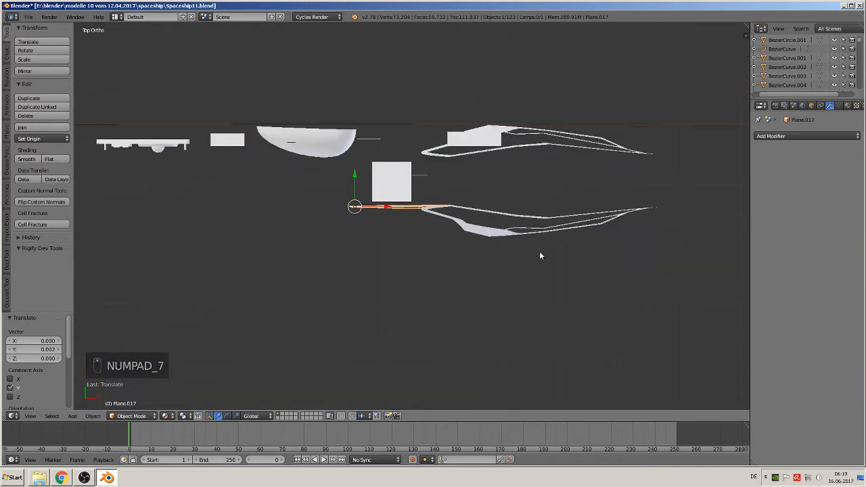
click(94, 416)
mouse_move(167, 369)
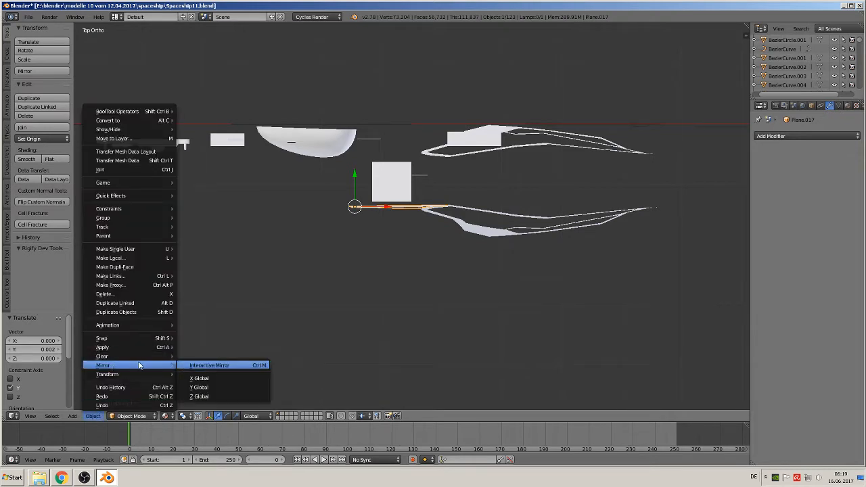
mouse_move(152, 347)
click(228, 376)
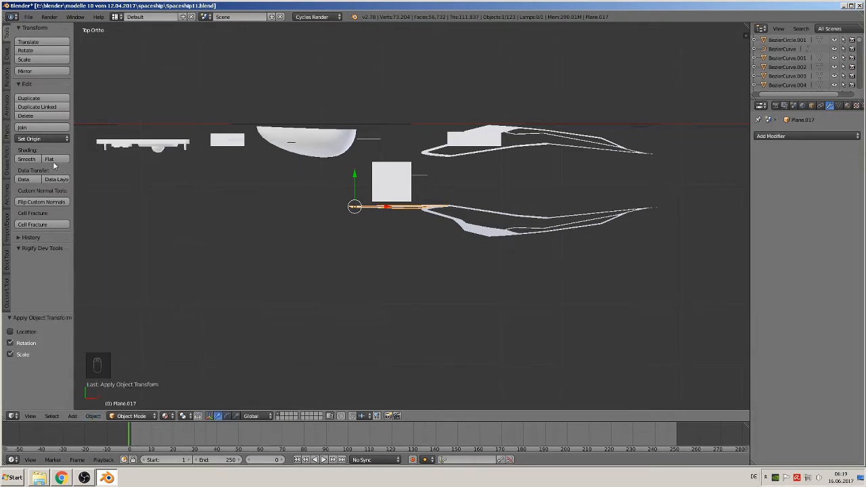
click(42, 138)
click(54, 161)
In top view, rotate the small panel about 11.2° in line with the adjoining frame and move it 0.013 along Y.
scroll(435, 238, up, 3)
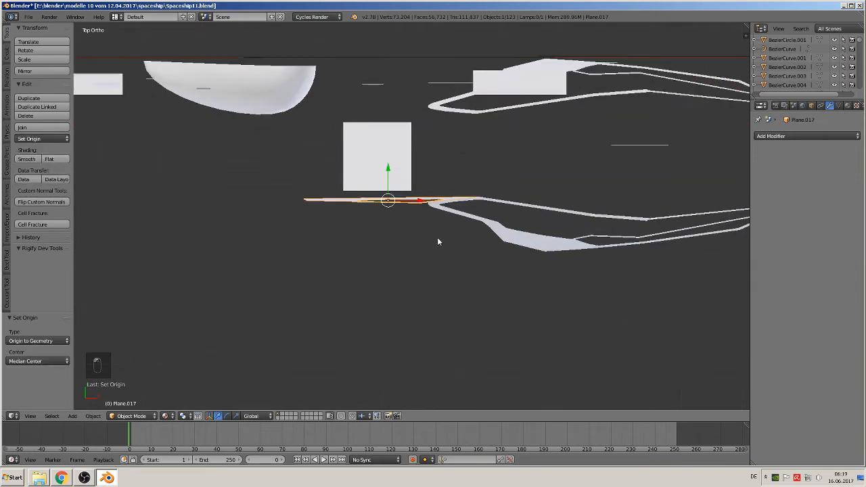
key(r)
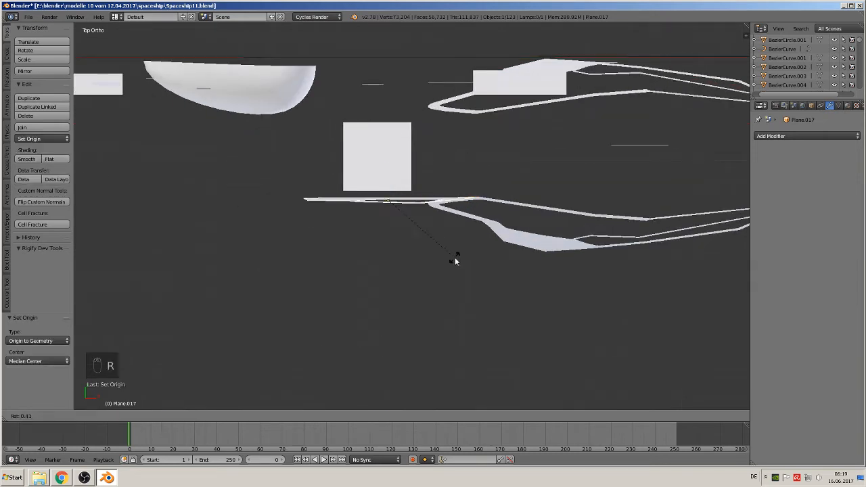
click(441, 265)
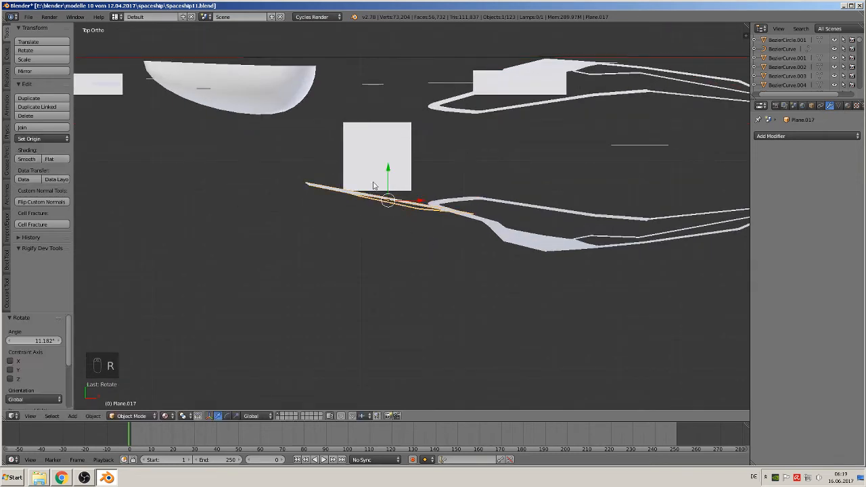
drag(387, 171, 386, 181)
From an angled view along the ship, rotate the small panel about -13.9° to match the frame's slope and move it -0.002 along Y.
middle_drag(387, 181, 519, 149)
key(r)
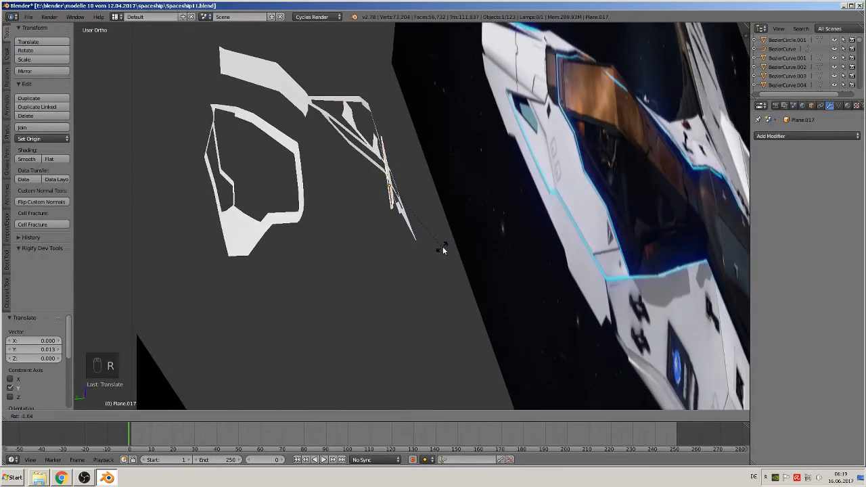
click(455, 239)
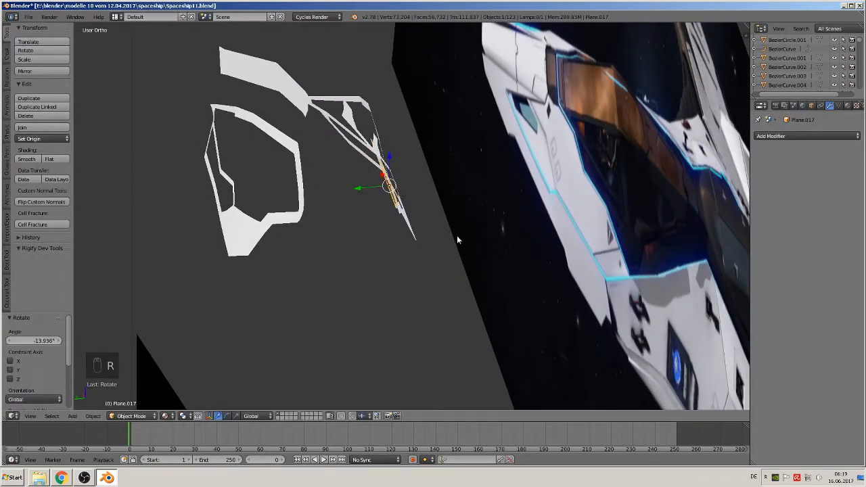
key(g)
key(y)
click(371, 198)
Fine-tune the small panel's alignment with the frame by rotating it about 3° from above and about -3.3° from an end view.
middle_drag(371, 198, 258, 291)
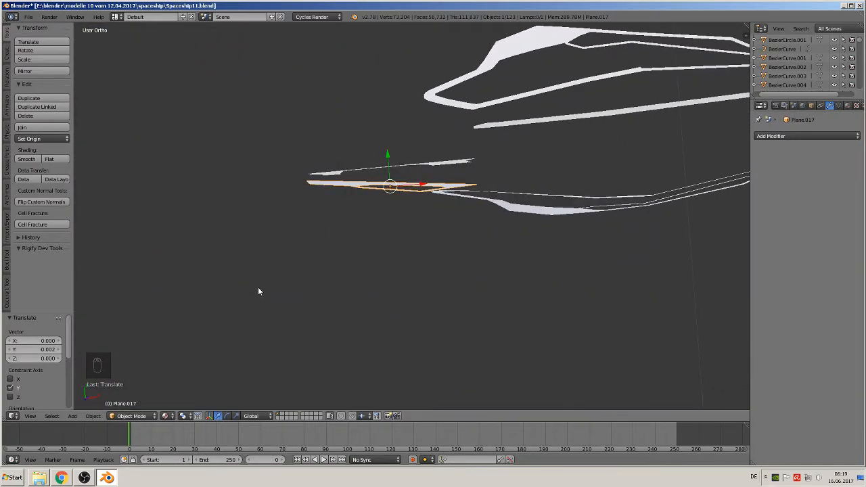
key(r)
click(418, 249)
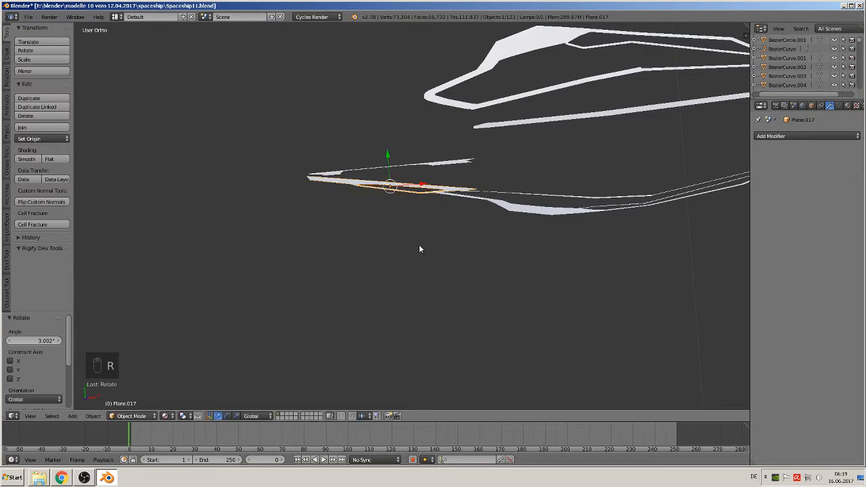
middle_drag(419, 249, 510, 127)
key(r)
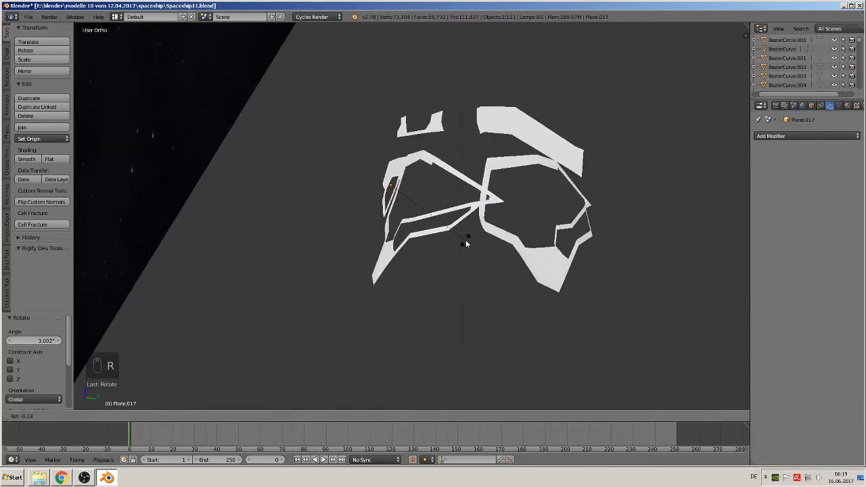
click(470, 240)
middle_drag(470, 240, 568, 266)
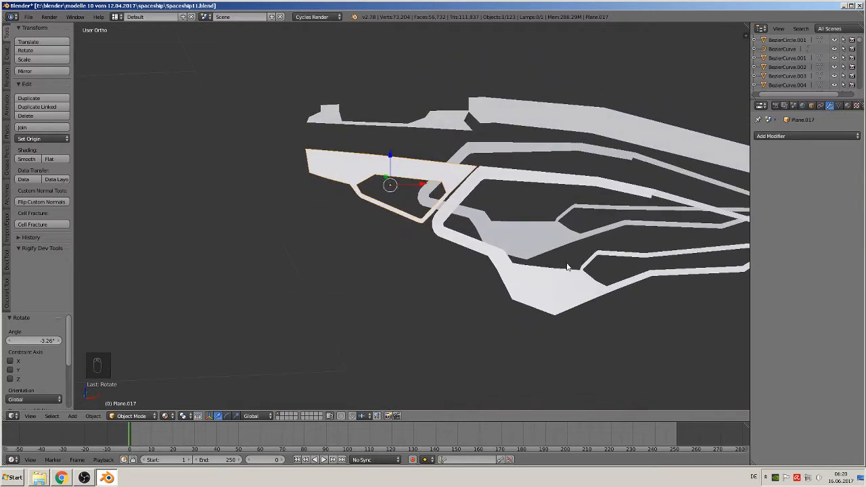
Join the small cutout panel with the large frame pair into one object.
key(KP_1)
scroll(484, 215, up, 5)
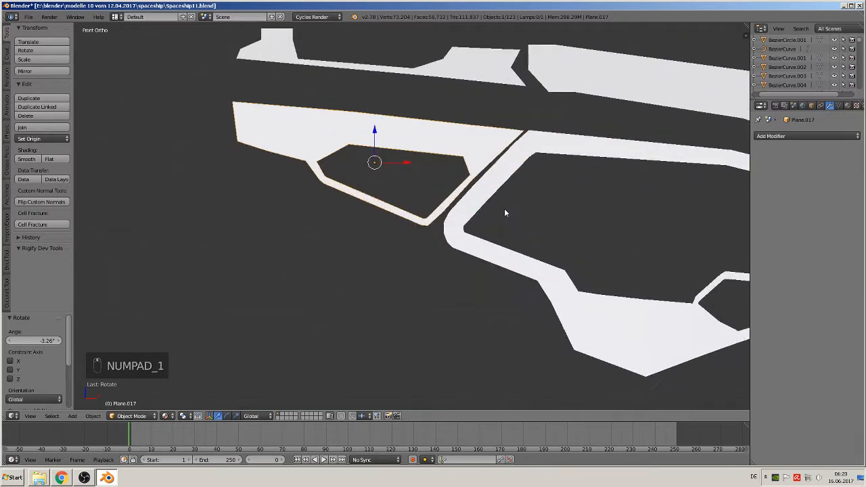
shift+right_click(404, 146)
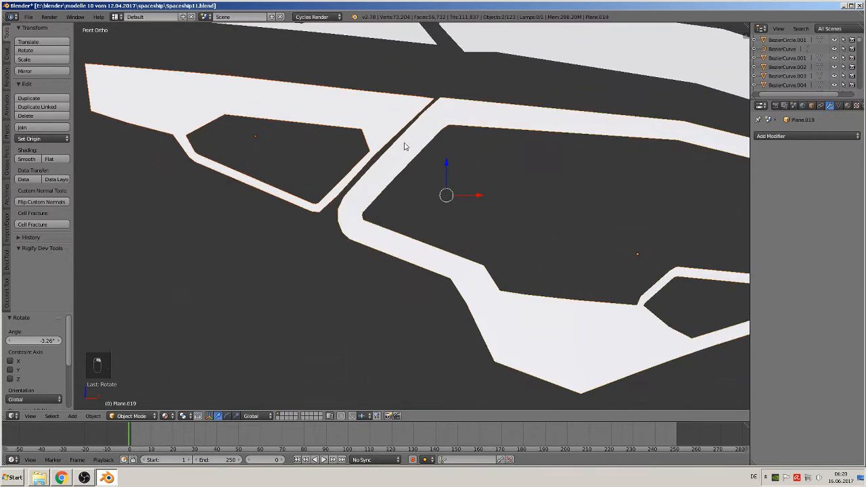
click(31, 129)
In the joined mesh, duplicate the linked small panel and move the copy 0.101 along Y to the opposite frame.
scroll(406, 210, down, 4)
middle_drag(406, 210, 354, 183)
key(Tab)
key(a)
key(a)
key(l)
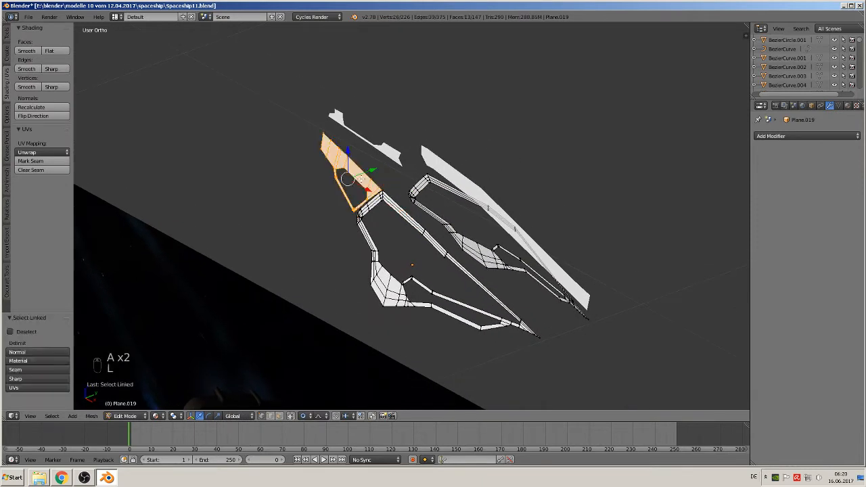
key(shift+d)
right_click(361, 179)
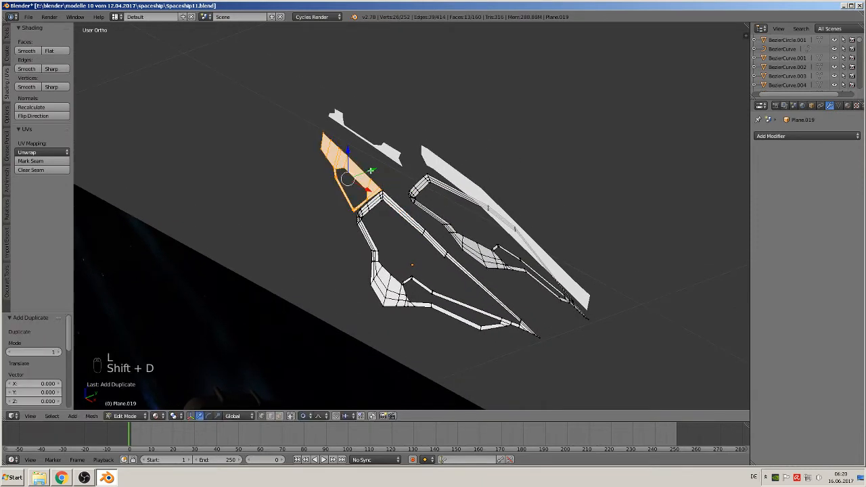
drag(371, 170, 428, 148)
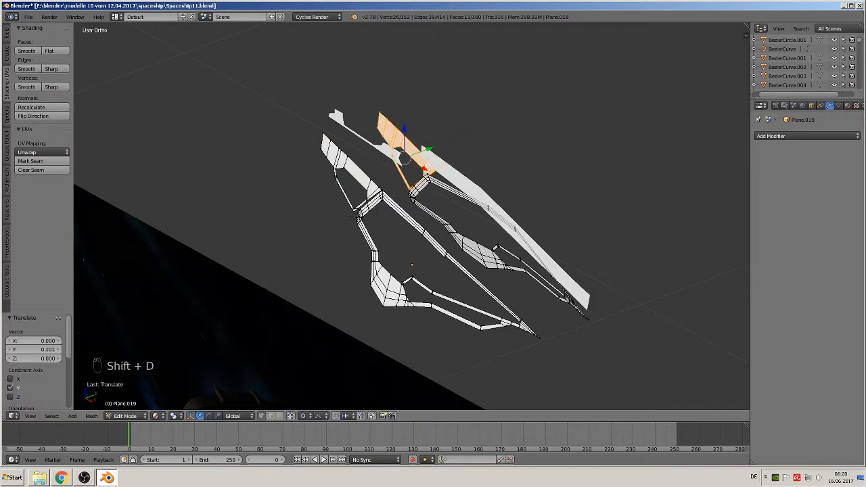
Disable proportional editing and mirror the duplicated small panel along the global Y axis.
click(305, 417)
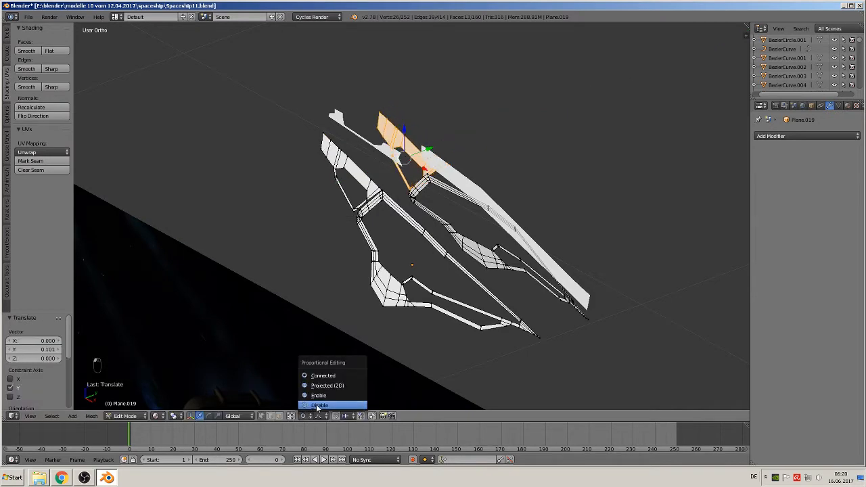
click(318, 404)
middle_drag(325, 400, 354, 329)
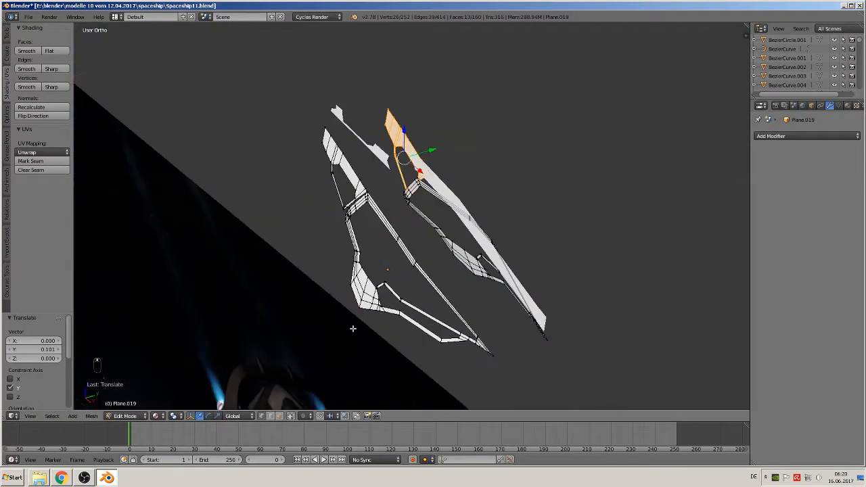
click(91, 416)
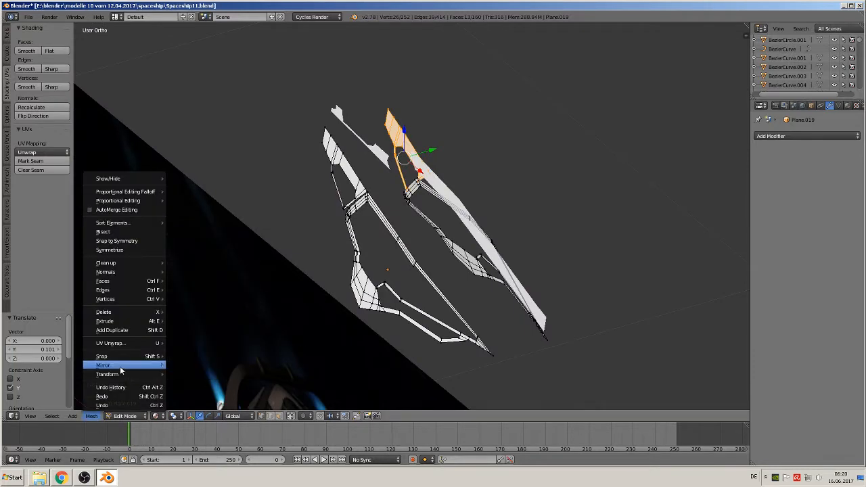
mouse_move(120, 366)
click(196, 387)
middle_drag(217, 340, 200, 285)
click(249, 303)
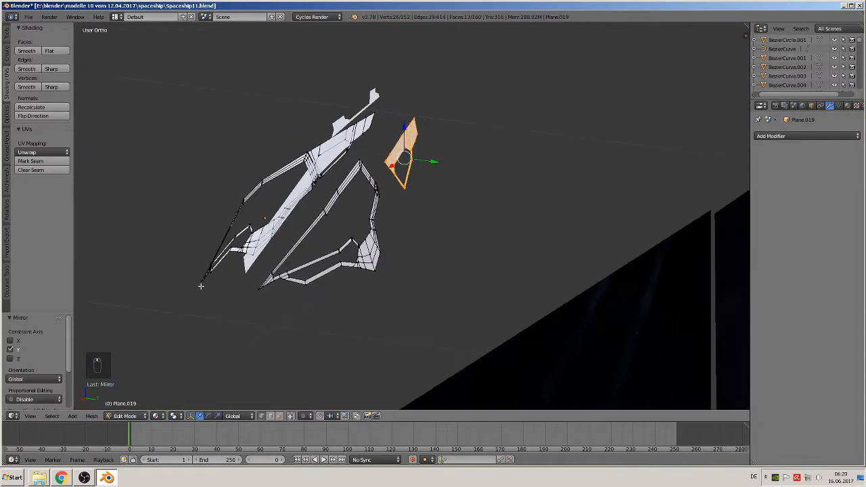
Move the mirrored panel -0.036 along Y against its frame, fine-tune it by -0.001 along Y, and return to Object Mode.
key(g)
key(y)
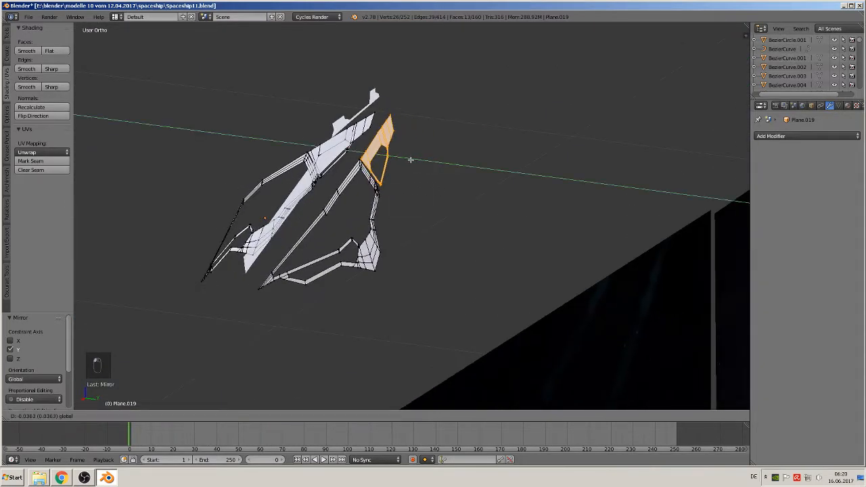
click(410, 159)
scroll(389, 217, up, 8)
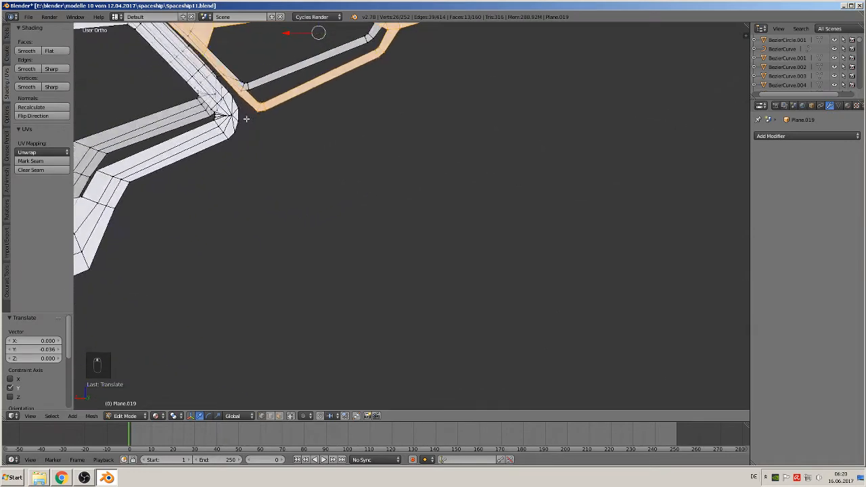
middle_drag(246, 119, 352, 144)
drag(357, 35, 354, 36)
scroll(354, 36, down, 1)
middle_drag(355, 173, 416, 145)
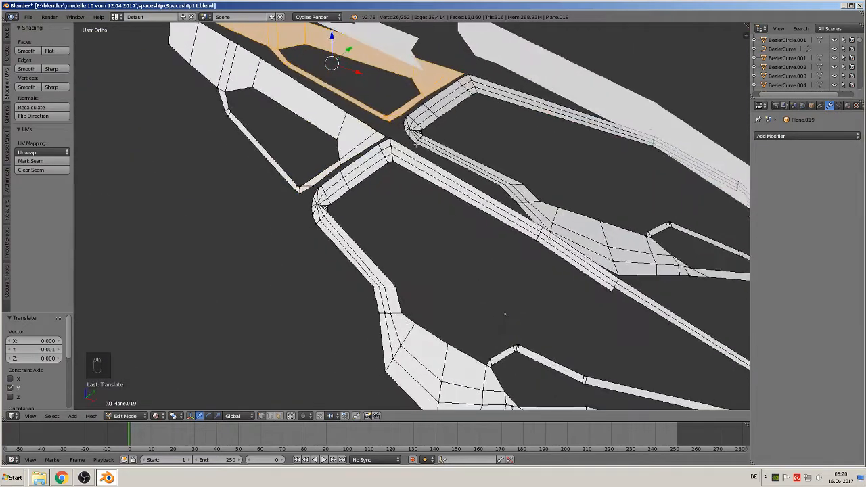
scroll(433, 137, down, 4)
key(KP_1)
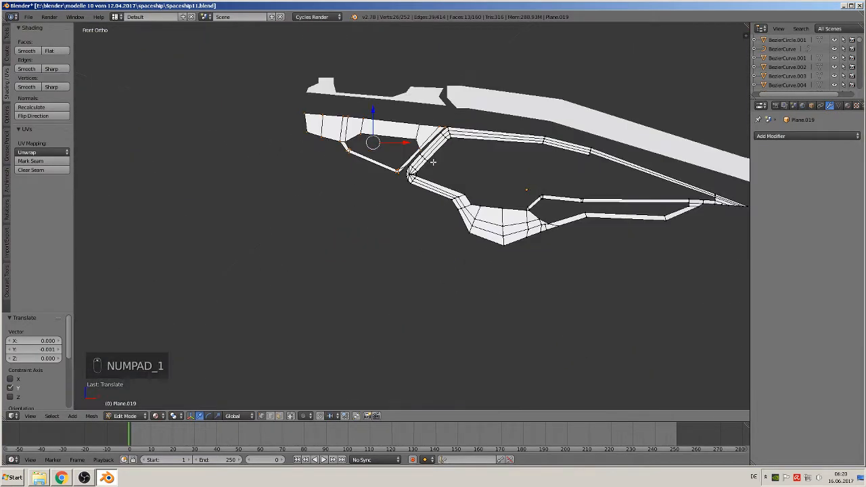
key(Tab)
middle_drag(453, 165, 295, 165)
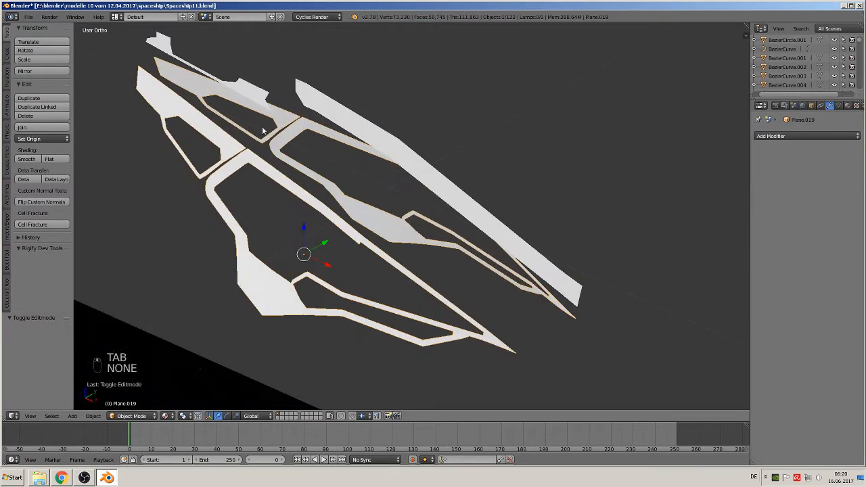
Rotate the narrow notched panel above the frames -90° about the X axis so it lies flat.
middle_drag(245, 115, 450, 215)
right_click(445, 208)
key(r)
key(x)
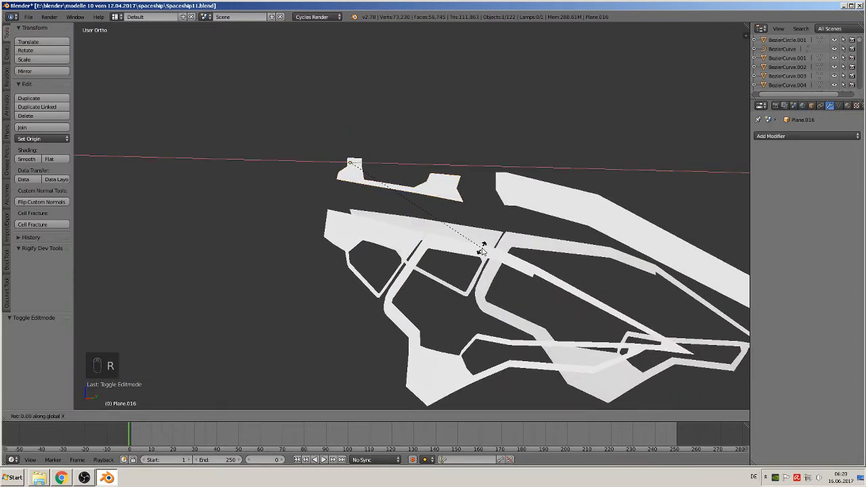
text(-90)
key(Return)
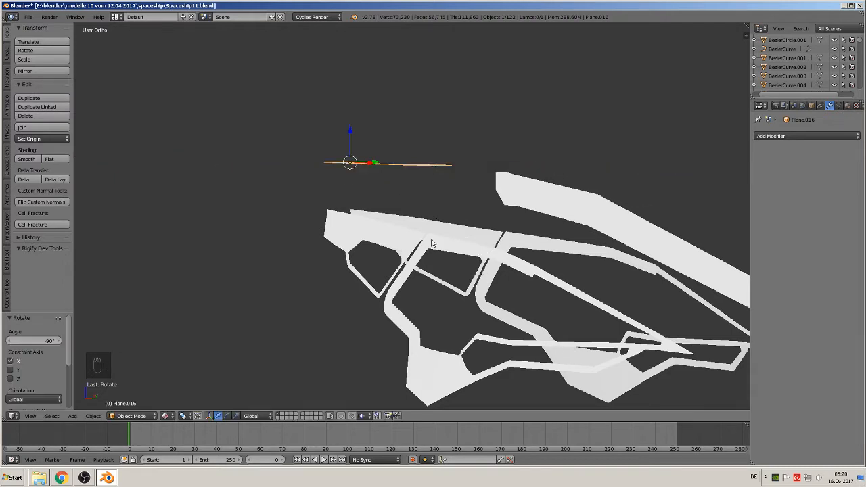
Lower the flat notched panel -0.039 along Z to the upper edge of the small panels.
drag(350, 130, 349, 177)
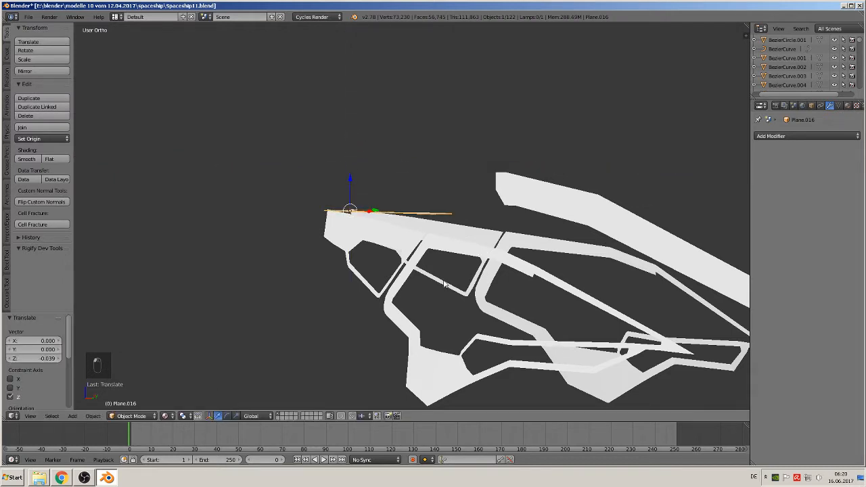
middle_drag(442, 282, 498, 303)
key(KP_1)
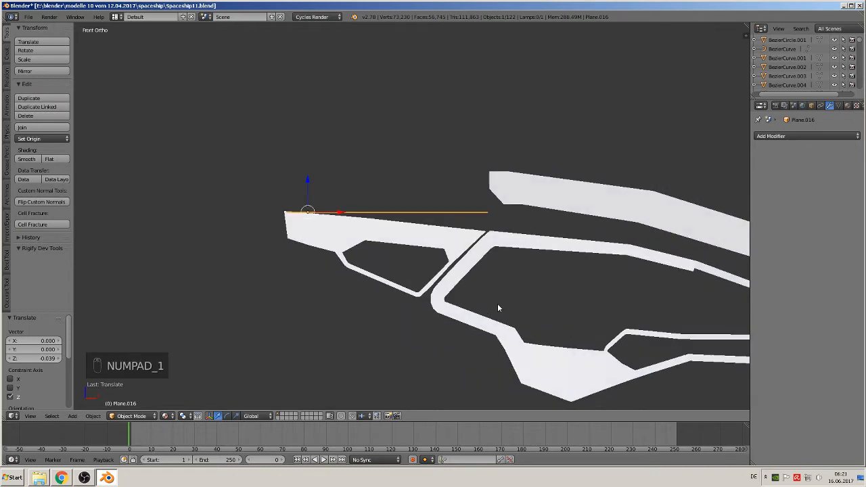
Rotate the flat notched panel by 6.102° and -0.127° in the front view to follow the small panel's sloping upper edge.
key(r)
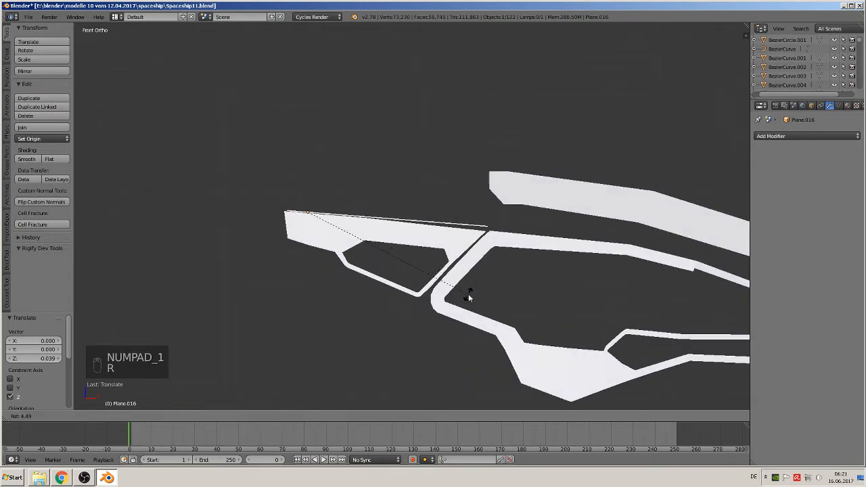
click(465, 298)
key(r)
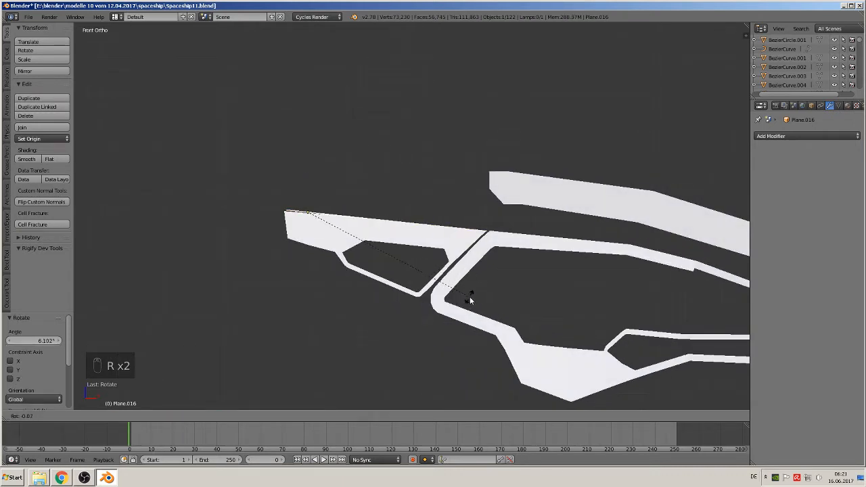
click(472, 299)
Move the square block covering the notched panel -0.153 along X out of the way.
middle_drag(476, 299, 352, 346)
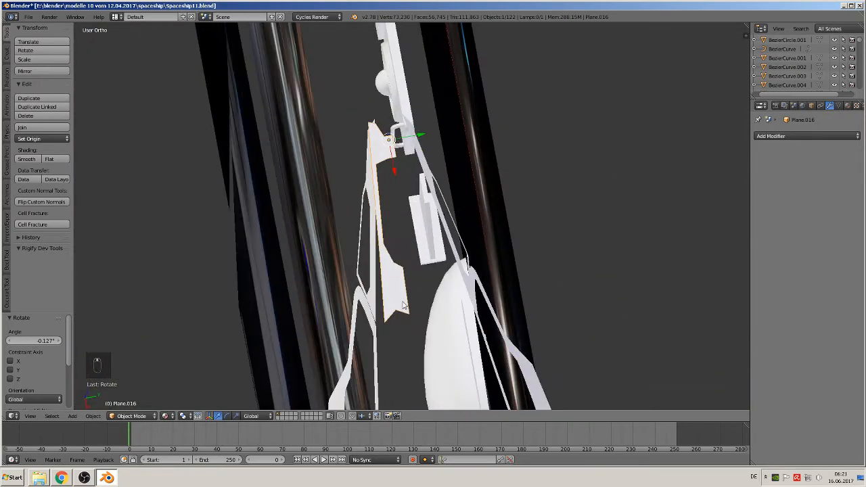
key(KP_7)
right_click(372, 200)
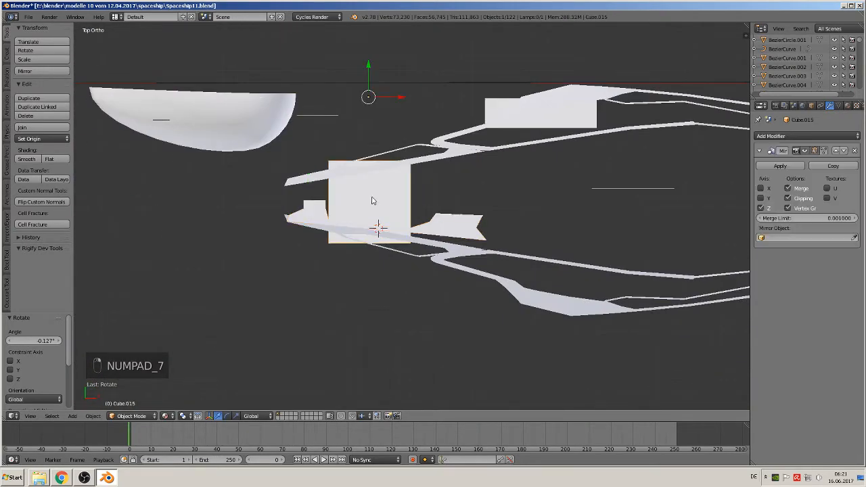
drag(393, 97, 203, 125)
Set the notched panel's origin to its geometry.
right_click(438, 222)
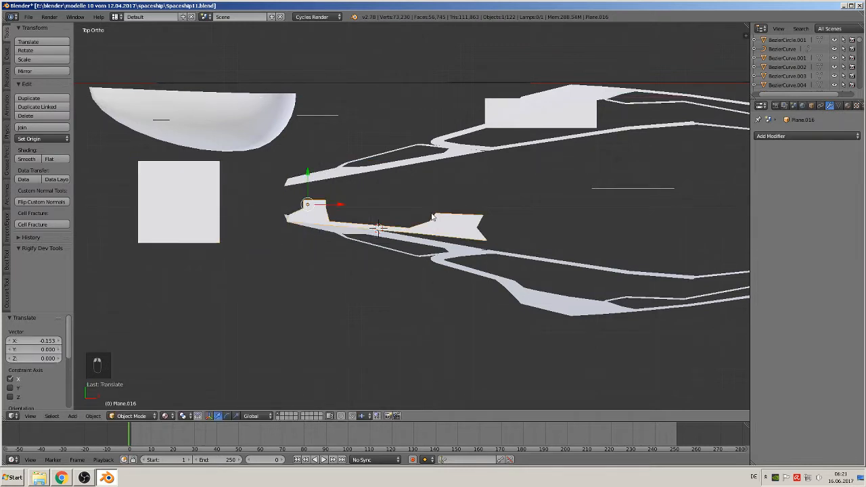
scroll(470, 289, up, 2)
scroll(470, 289, up, 1)
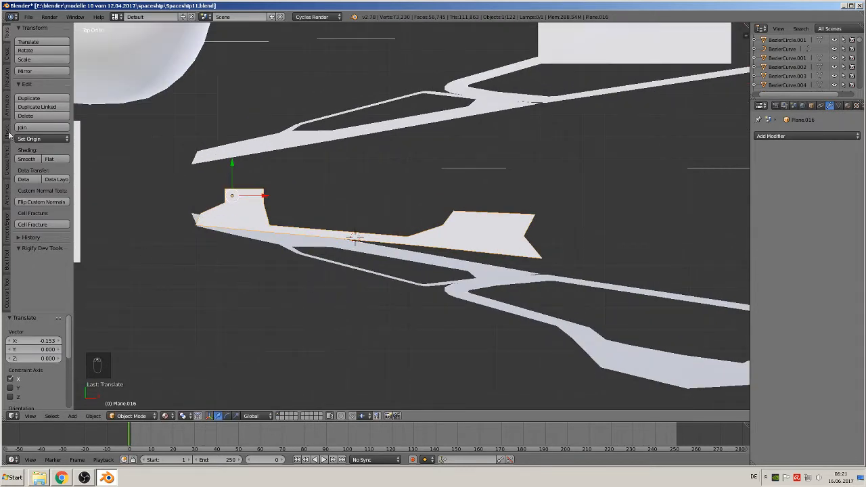
click(42, 138)
click(33, 160)
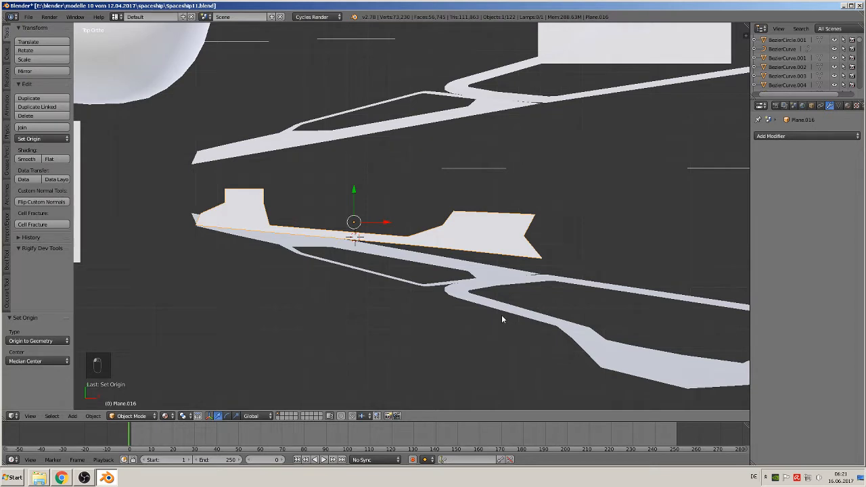
Rotate the notched panel 4.243° in the top view and shift it -0.002 along X against the small panel's edge.
key(r)
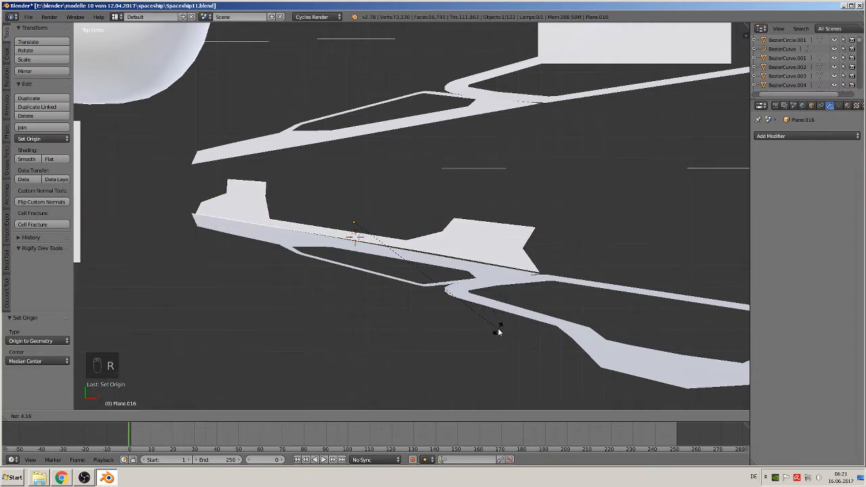
click(498, 330)
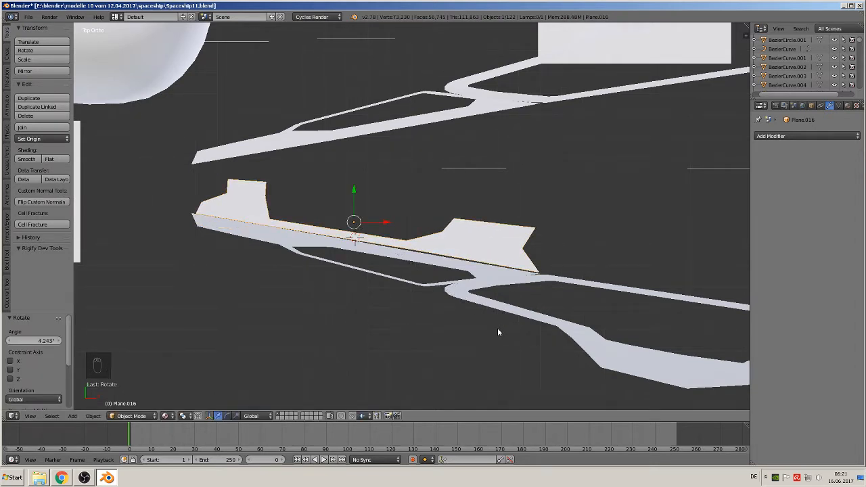
key(g)
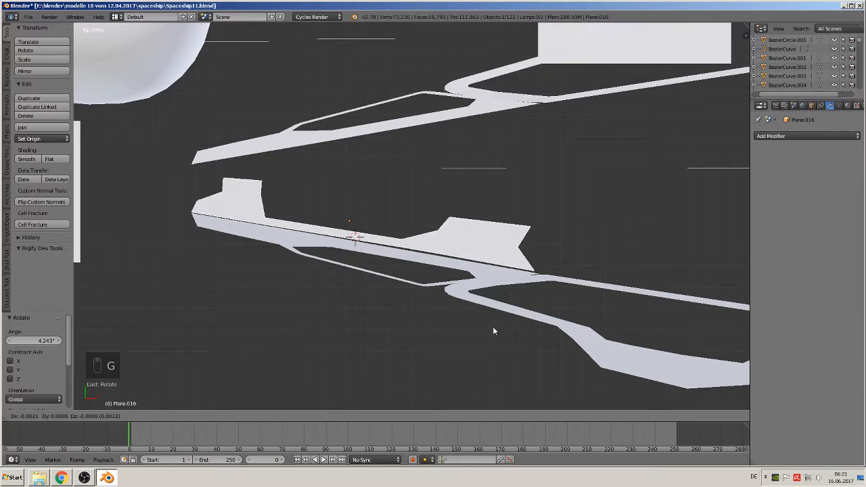
click(493, 330)
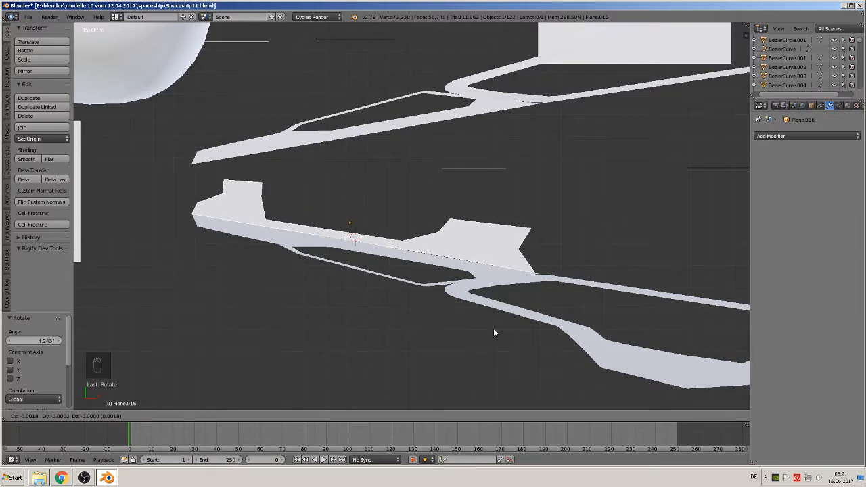
Apply the notched panel's rotation and scale.
middle_drag(509, 342, 424, 272)
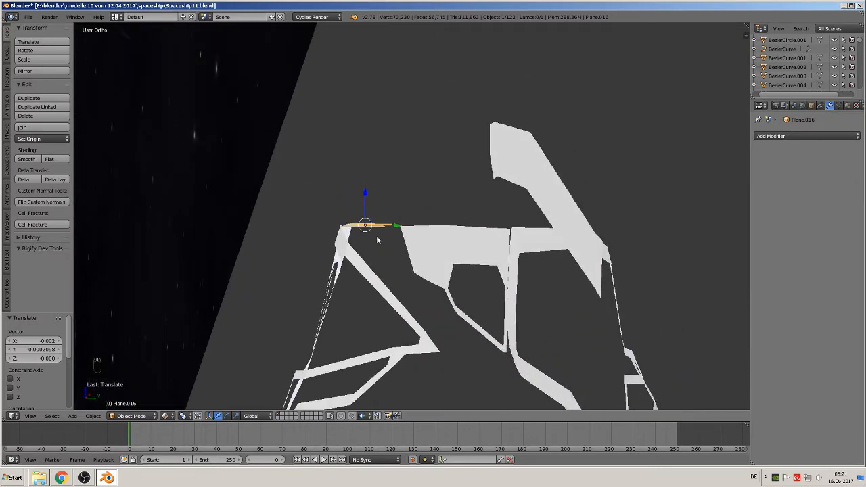
middle_drag(434, 236, 416, 342)
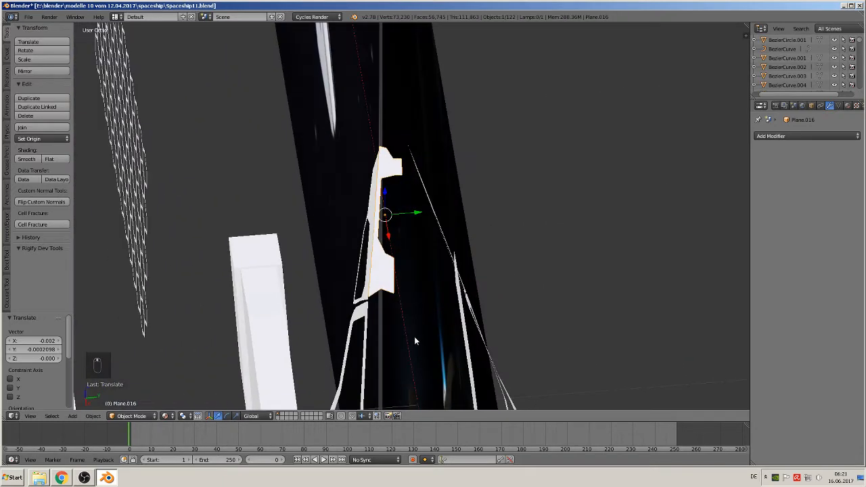
click(96, 418)
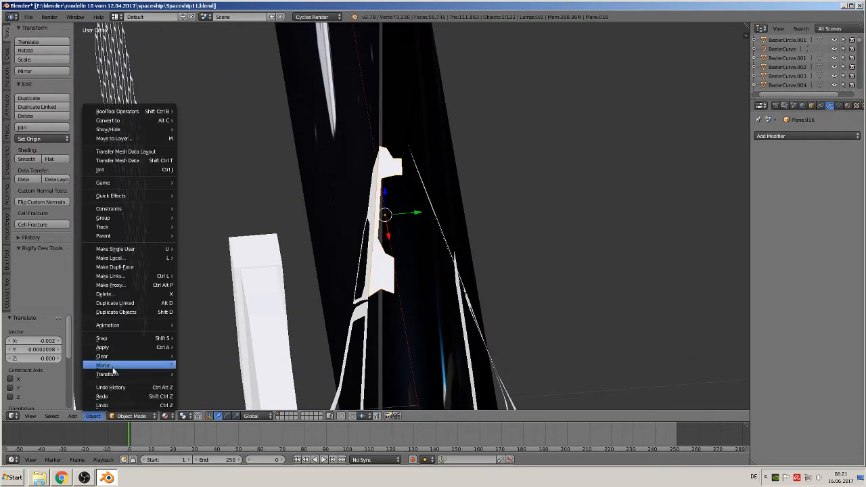
mouse_move(156, 347)
click(219, 374)
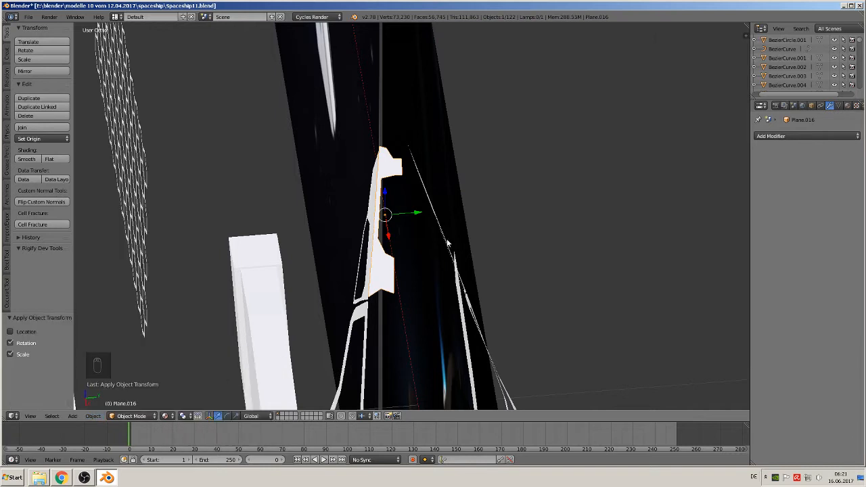
Duplicate the notched panel 0.048 along Y and mirror the copy along the global Y axis.
scroll(444, 244, up, 3)
shift+middle_drag(424, 249, 417, 257)
scroll(417, 257, down, 2)
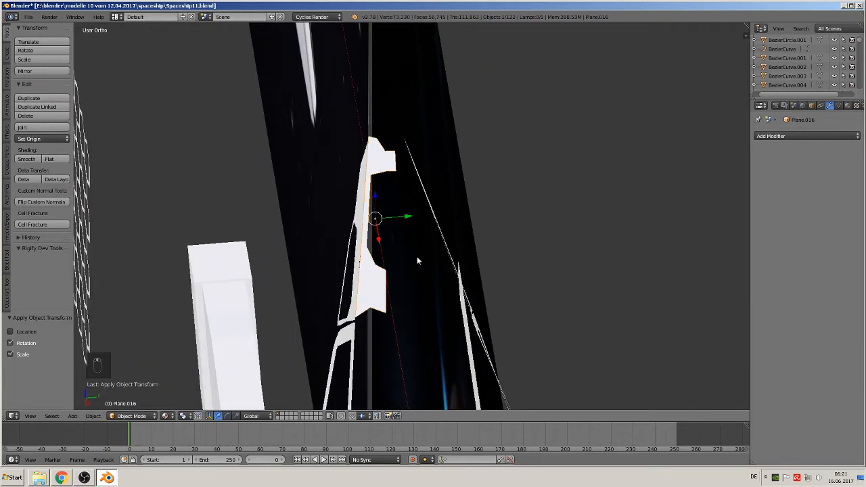
key(shift+d)
key(y)
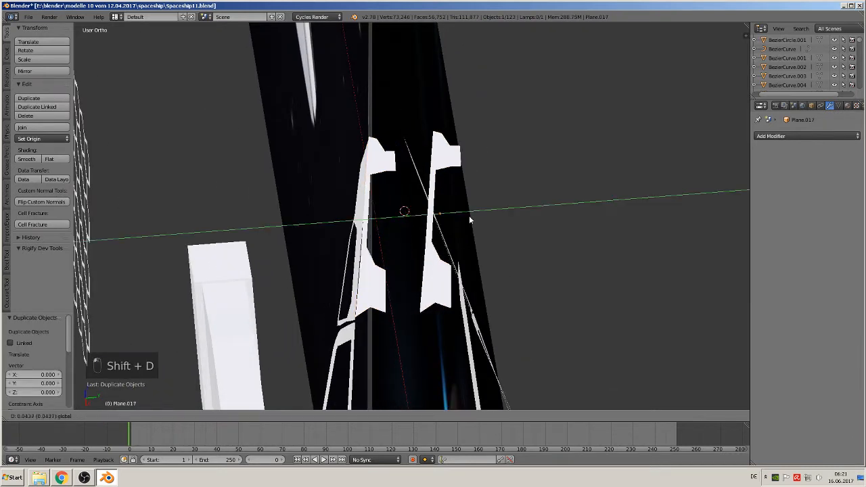
click(441, 259)
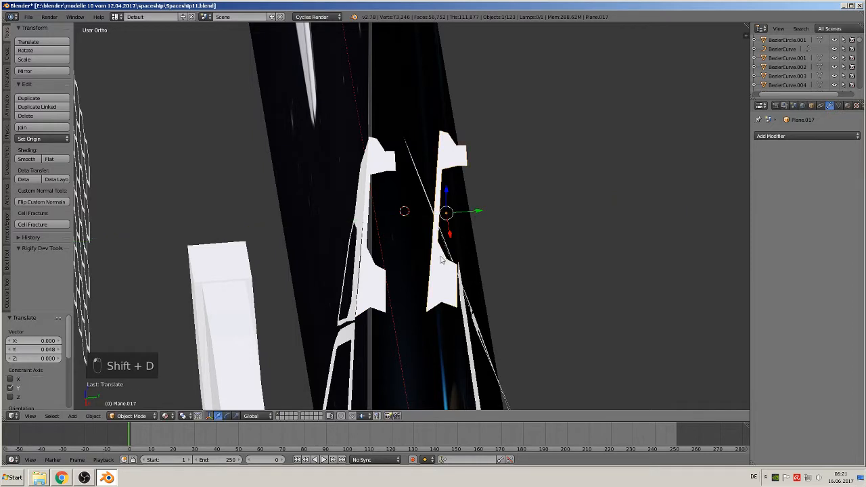
click(93, 415)
mouse_move(116, 367)
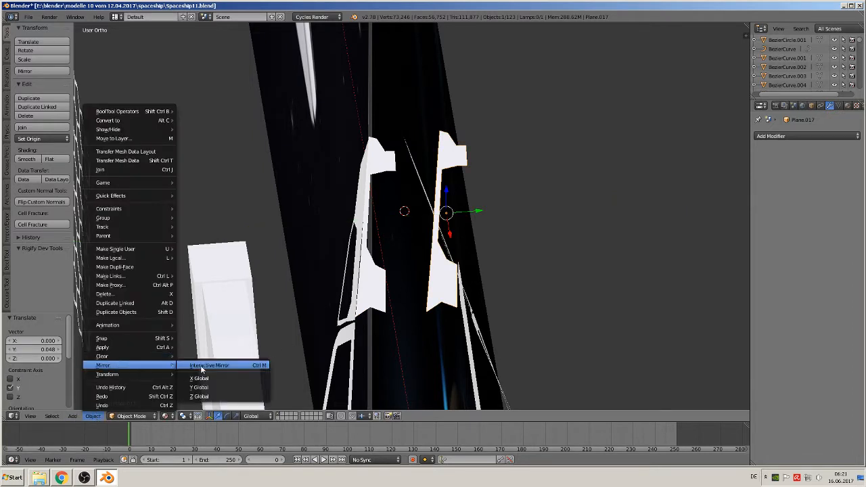
click(201, 366)
key(y)
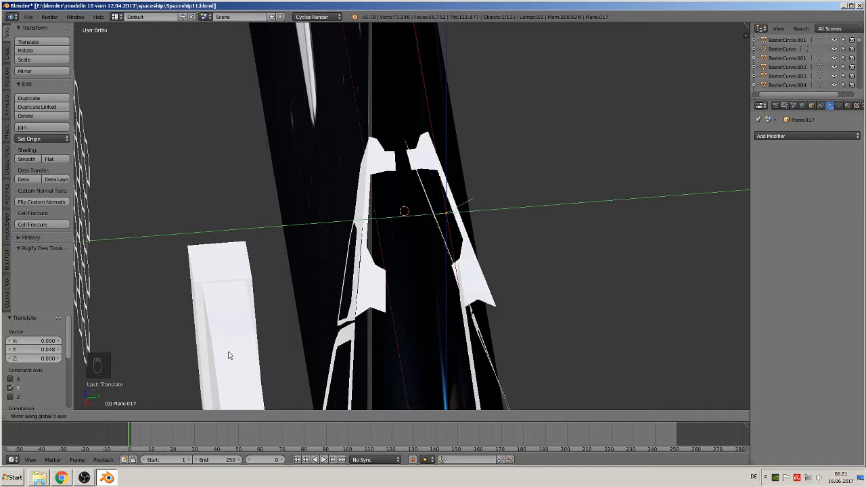
click(232, 350)
Move the mirrored notched panel -0.017 along Y onto the opposite small panel's upper edge.
mouse_move(433, 265)
middle_down()
mouse_move(448, 250)
mouse_move(436, 267)
middle_up()
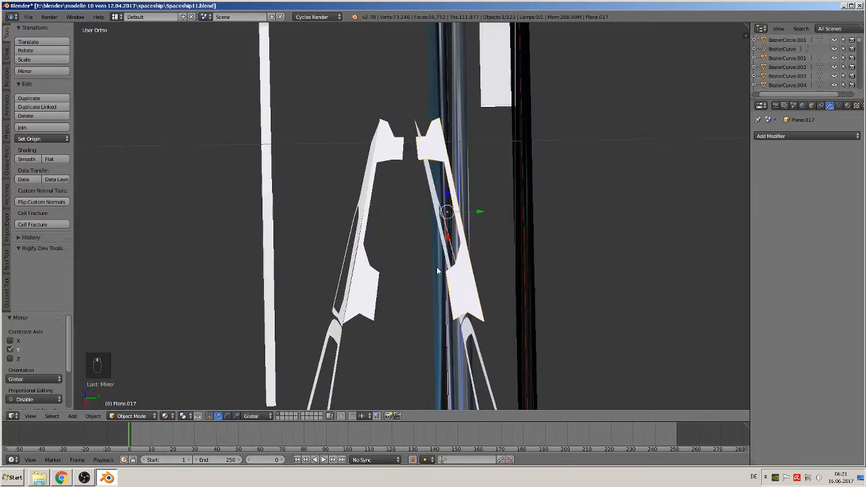
key(g)
key(y)
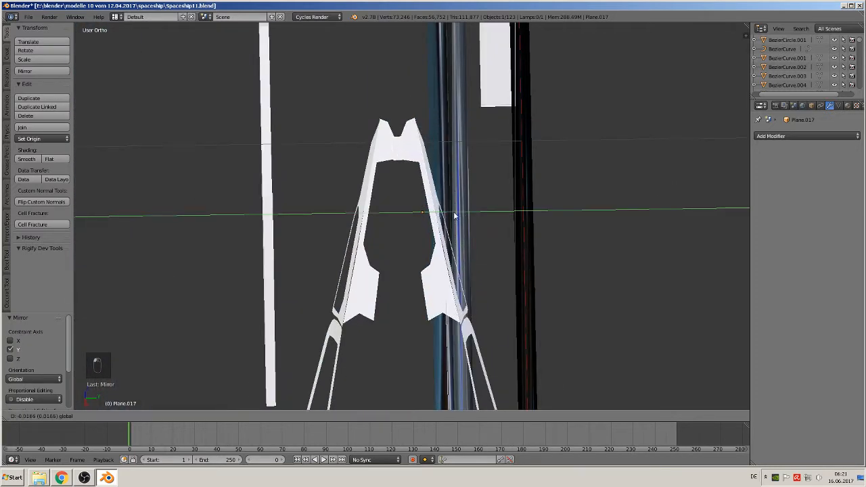
click(455, 215)
Join the two notched panel halves into one object.
middle_drag(433, 284, 465, 266)
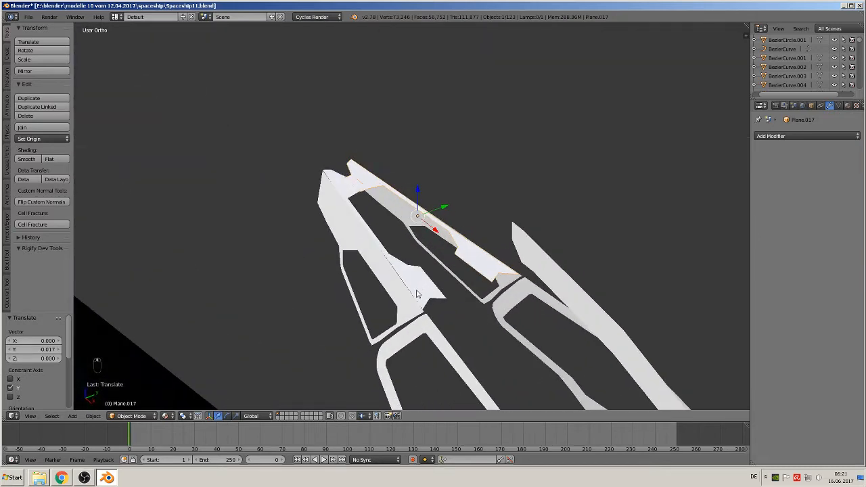
shift+right_click(426, 280)
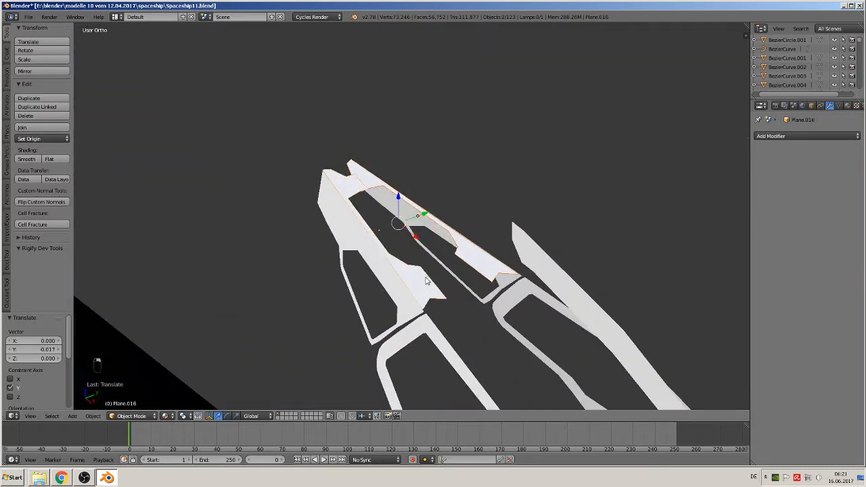
click(32, 129)
scroll(409, 242, up, 3)
Delete the overlapping inner end vertices of both notched panel halves at the nose in Edit Mode.
key(Tab)
scroll(331, 249, up, 3)
shift+middle_drag(295, 162, 391, 194)
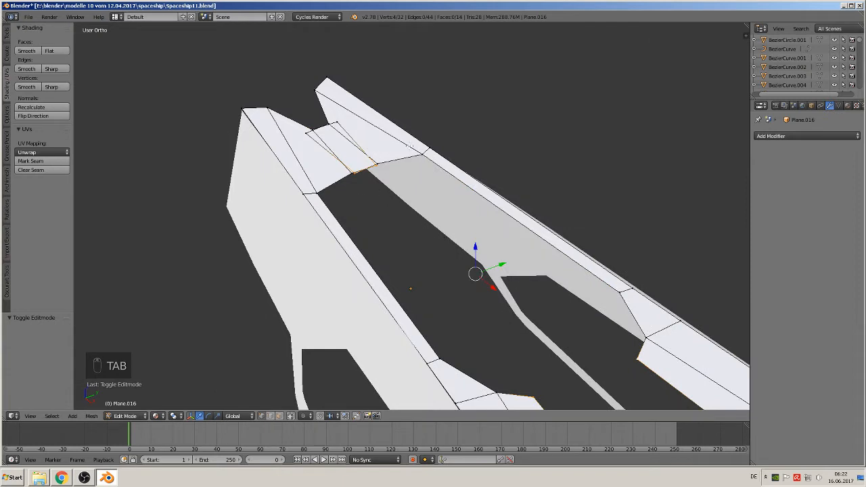
shift+middle_drag(573, 349, 508, 270)
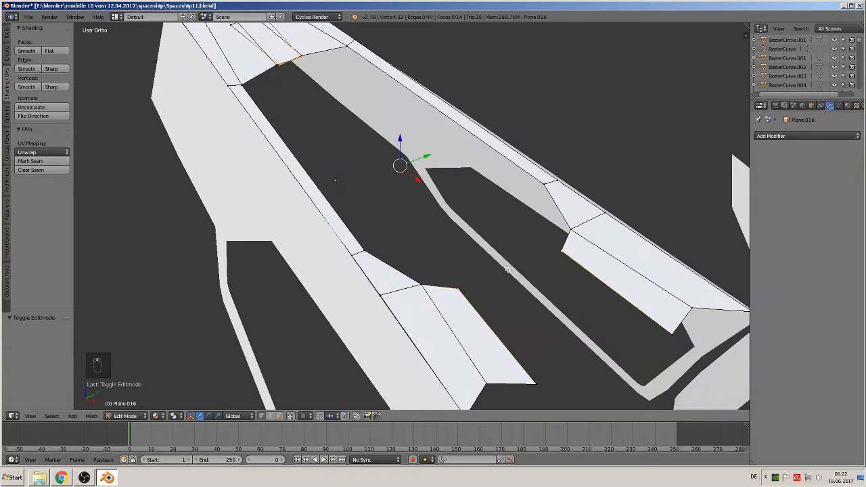
shift+middle_drag(296, 111, 531, 345)
scroll(517, 310, up, 4)
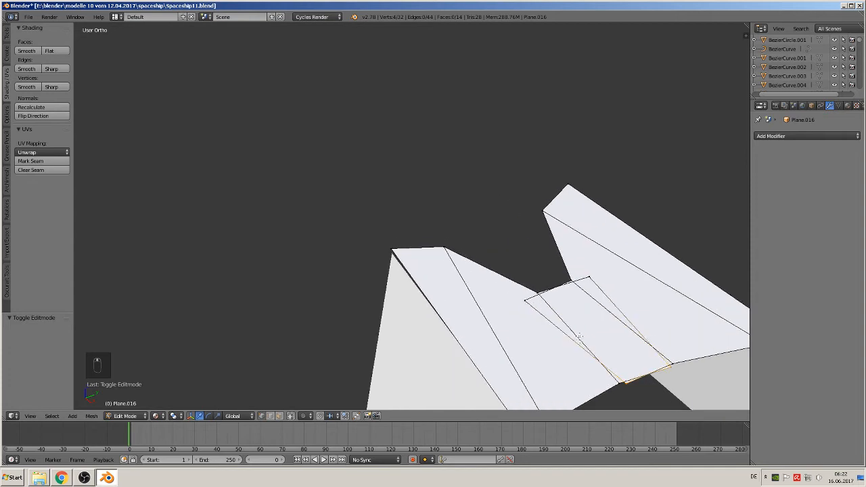
shift+middle_drag(568, 321, 374, 216)
scroll(334, 193, up, 2)
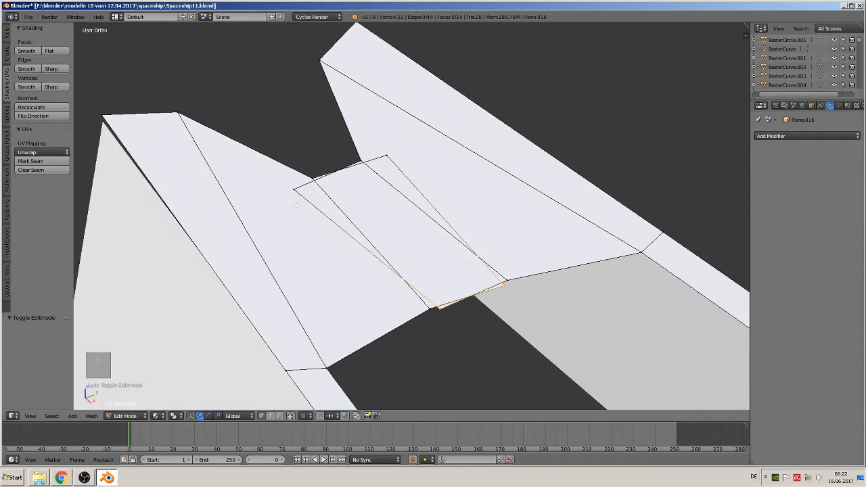
shift+right_click(396, 156)
key(x)
click(446, 316)
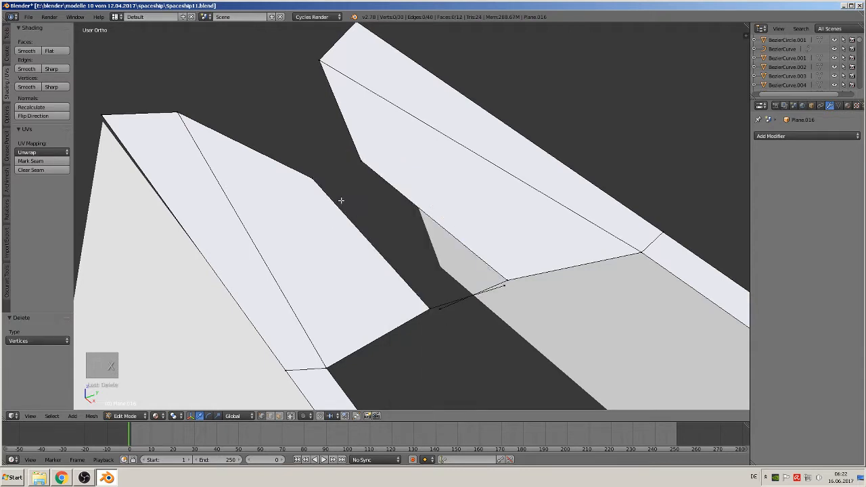
right_click(450, 312)
key(x)
click(504, 292)
Fill the gap at the nose with a face between the inner edges of the two halves.
scroll(346, 247, down, 2)
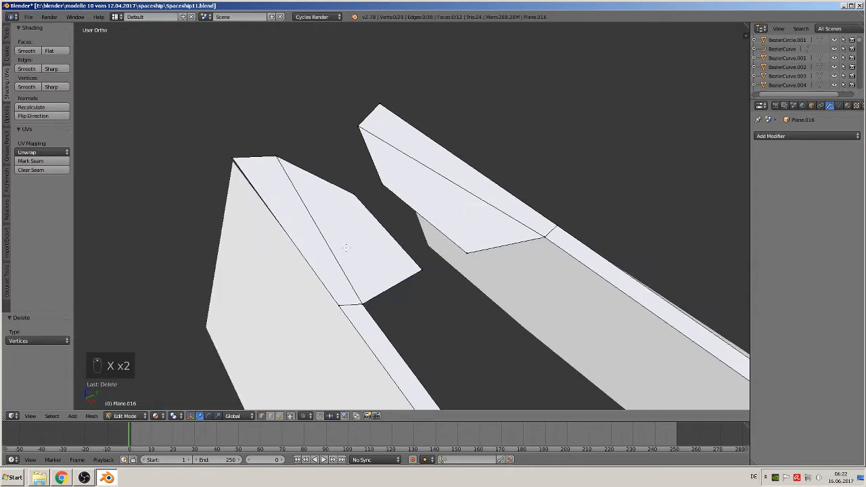
right_click(386, 225)
shift+right_click(421, 245)
key(f)
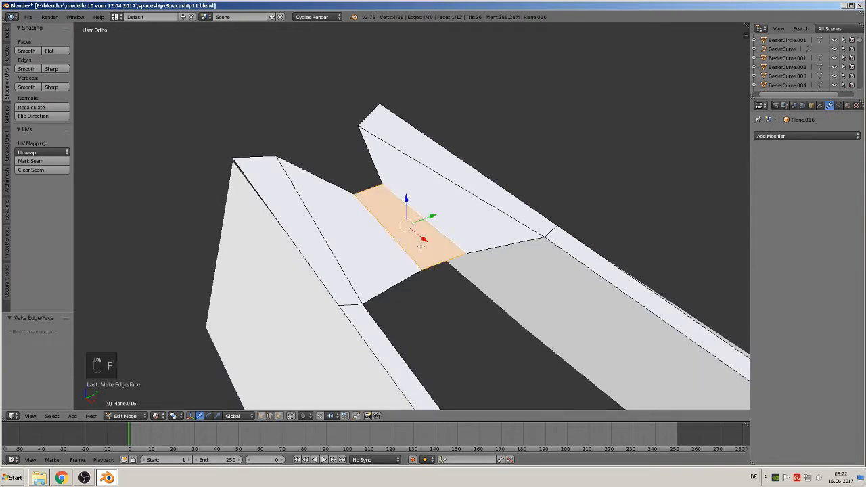
Bridge the inner edges of the two rear wings with a face and return to Object Mode.
scroll(454, 273, down, 6)
shift+middle_drag(459, 281, 366, 162)
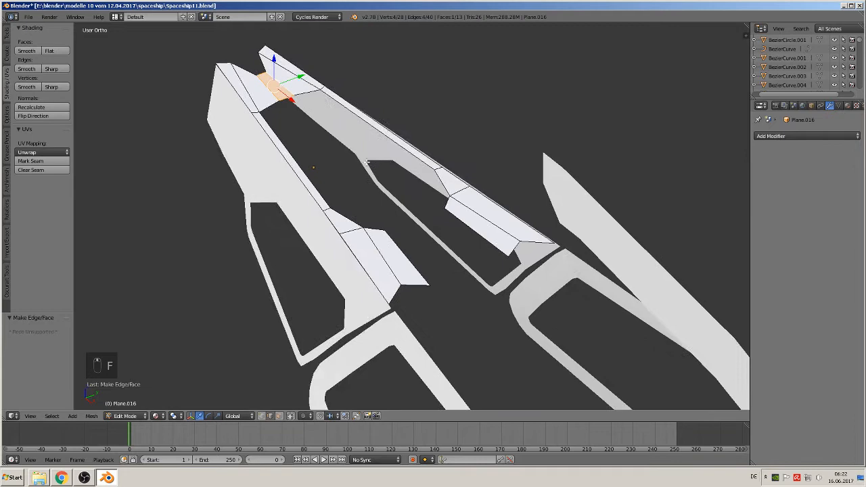
right_click(412, 252)
right_click(441, 245)
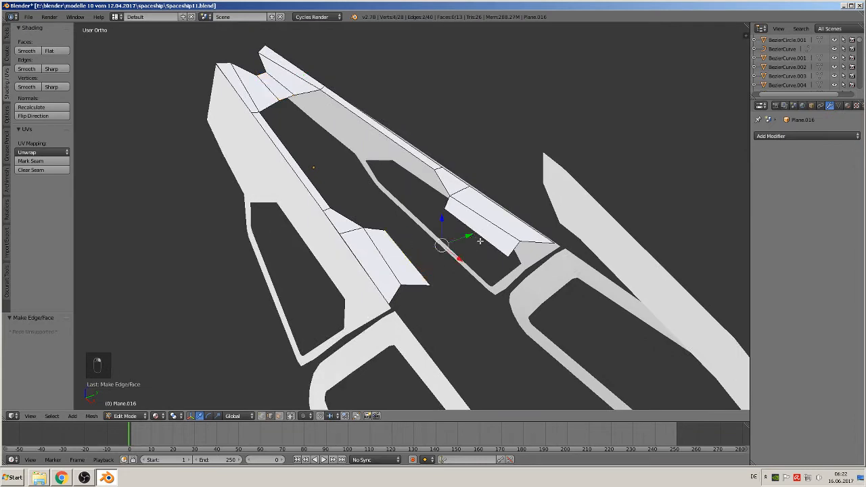
key(f)
middle_drag(479, 239, 483, 313)
key(Tab)
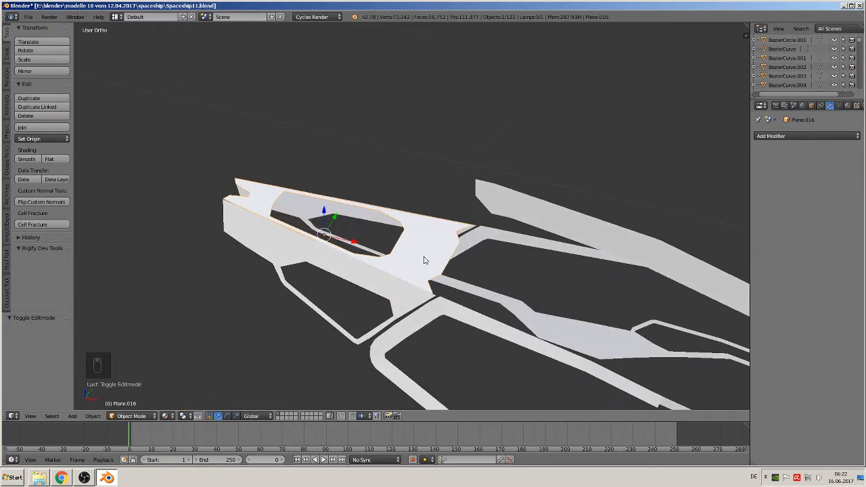
Join the notched nose panel with the side frames and raise the joined object 0.030 along Z.
right_click(406, 303)
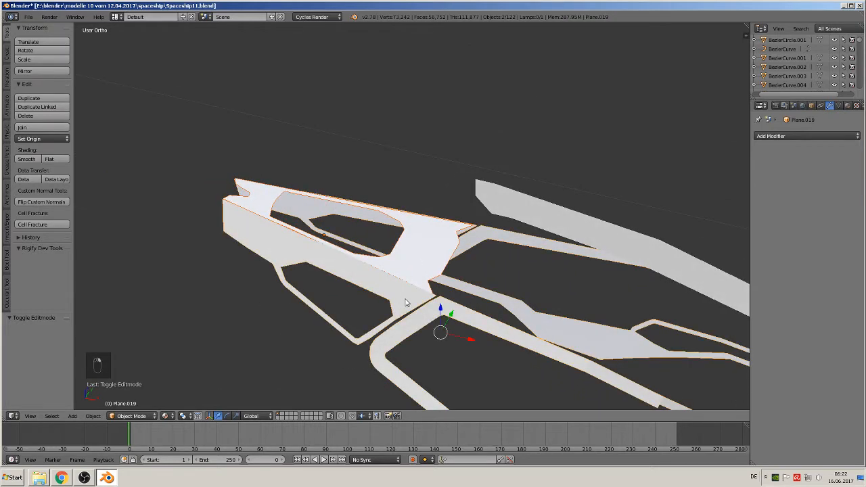
click(42, 127)
middle_drag(352, 223, 406, 258)
drag(512, 341, 520, 316)
click(520, 315)
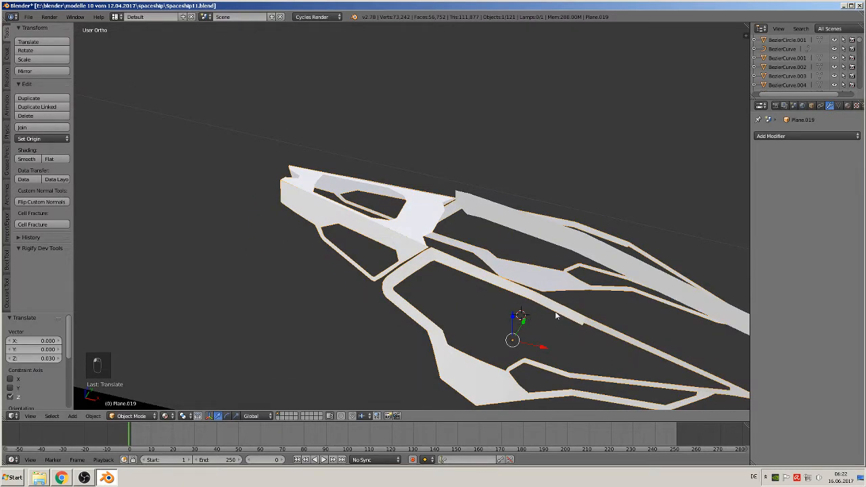
Examine the upper hull and cockpit area of the reference ship against the modelled frames.
shift+middle_drag(637, 322, 472, 291)
scroll(472, 291, up, 2)
scroll(471, 291, down, 1)
right_click(435, 226)
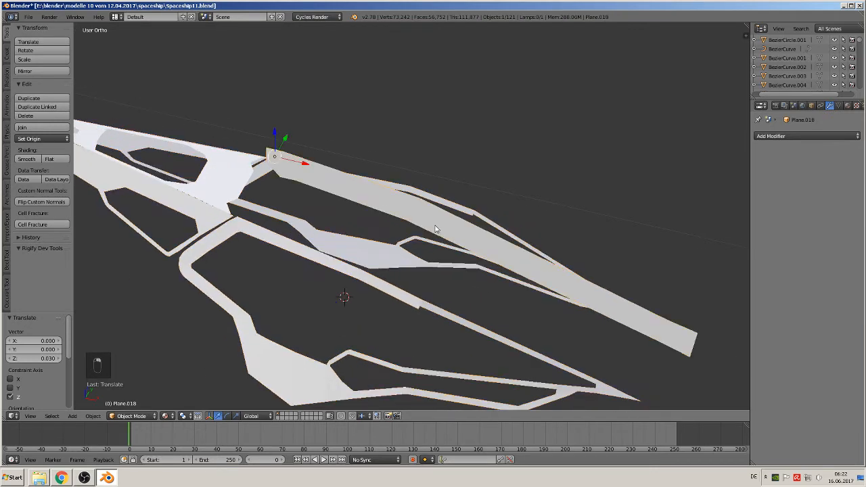
scroll(434, 247, down, 7)
shift+middle_drag(414, 317, 483, 189)
scroll(477, 217, up, 3)
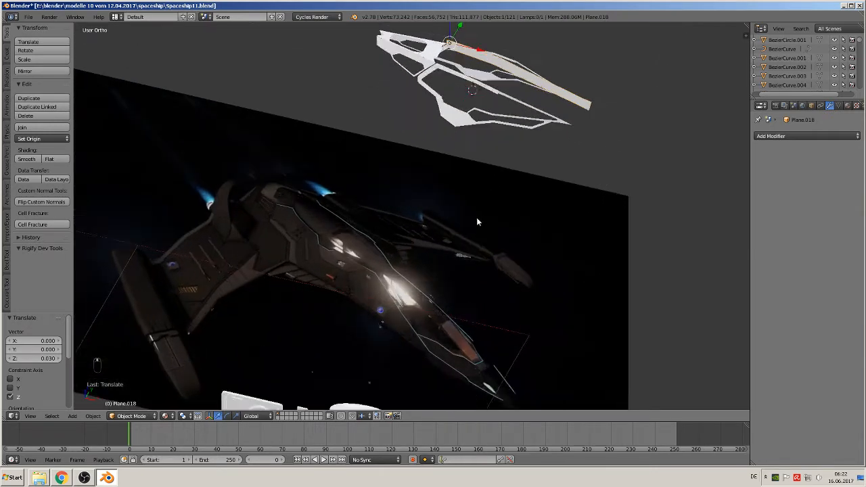
shift+middle_drag(486, 295, 404, 228)
scroll(350, 277, up, 3)
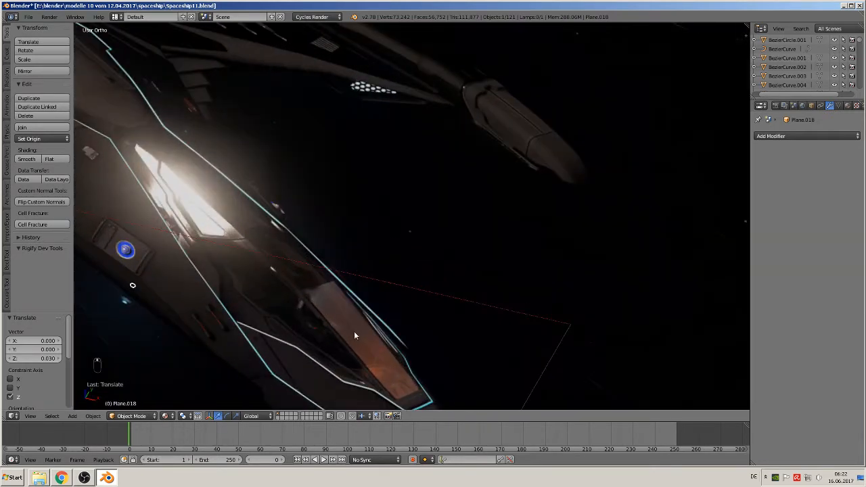
shift+middle_drag(304, 291, 384, 235)
scroll(332, 218, up, 3)
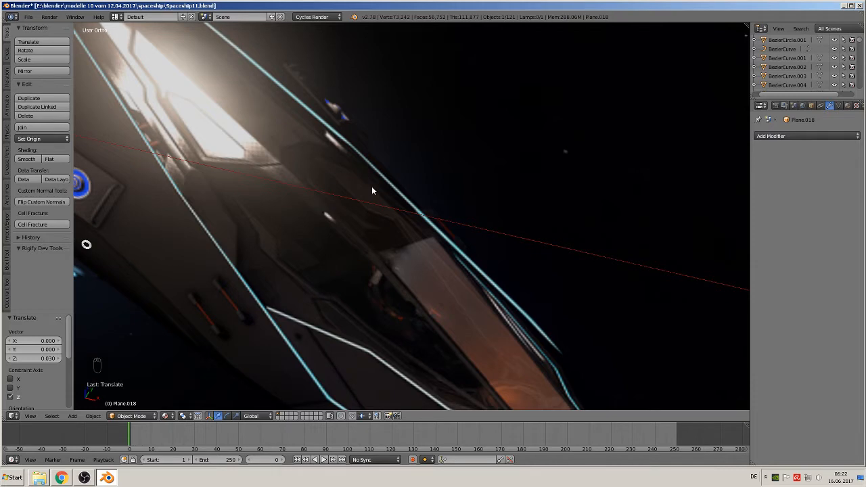
scroll(371, 186, down, 2)
scroll(403, 193, down, 2)
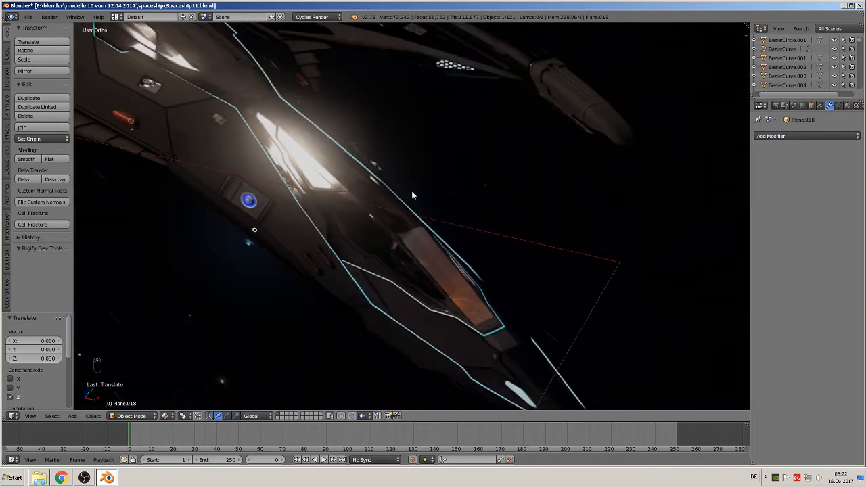
scroll(411, 195, down, 6)
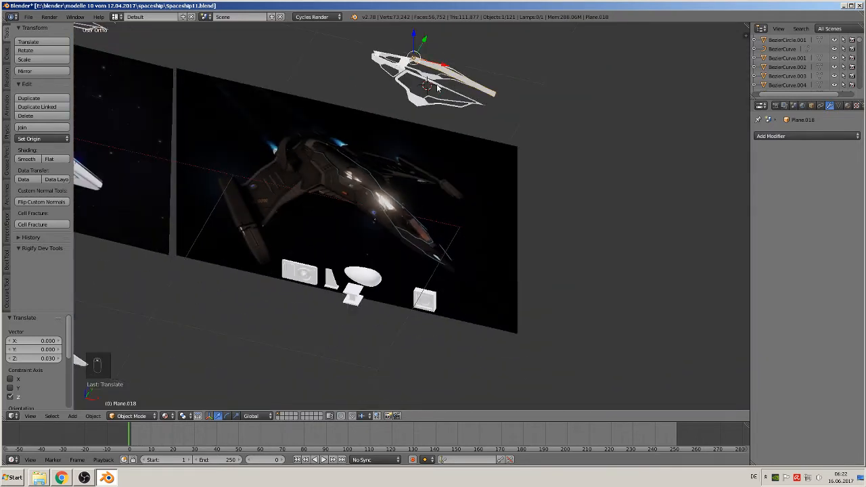
Move the long curved strip -0.016 along Y relative to the side frames.
right_click(437, 86)
key(KP_Decimal)
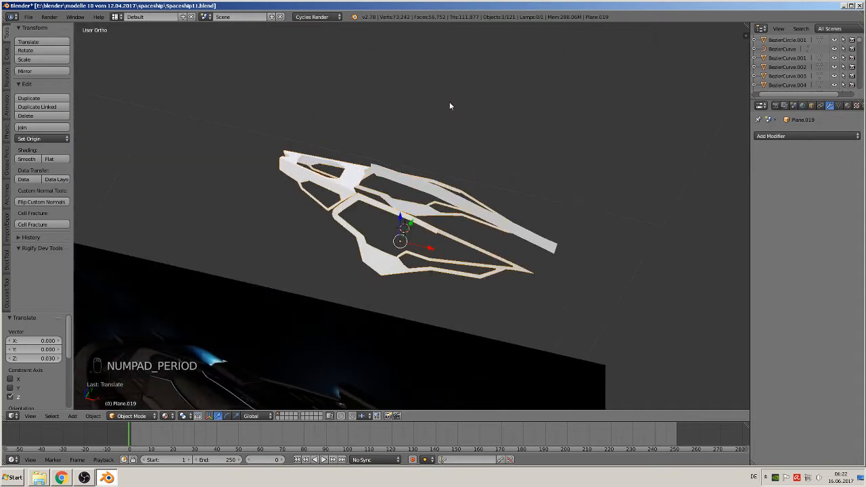
scroll(332, 106, up, 5)
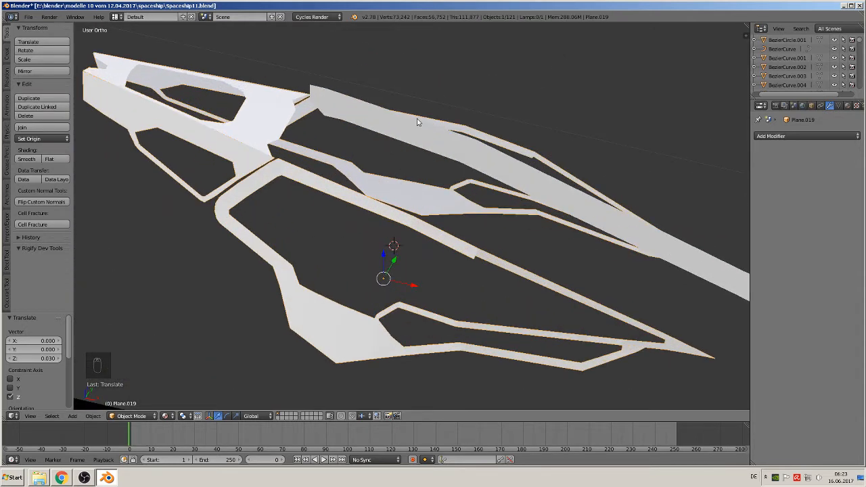
right_click(451, 133)
middle_drag(451, 132, 417, 132)
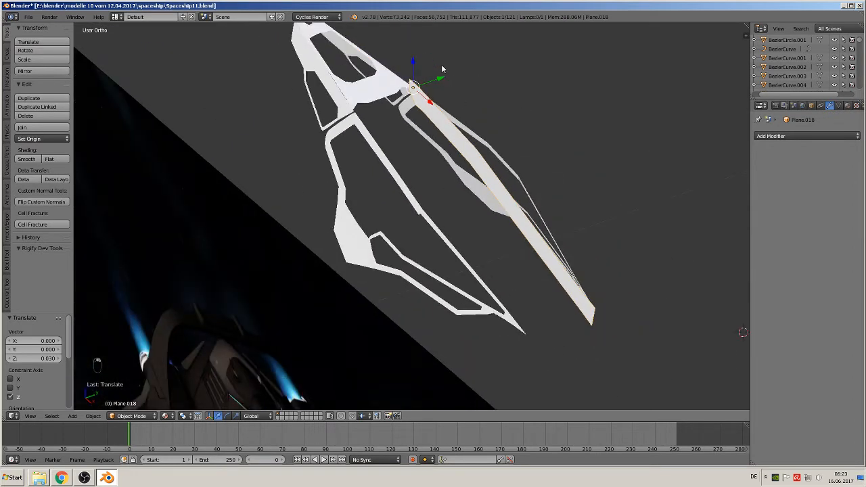
key(g)
key(y)
drag(542, 62, 441, 112)
Rotate the long curved strip 90° about X and move it 0.143 along Y, clear of the frames.
middle_drag(444, 131, 535, 132)
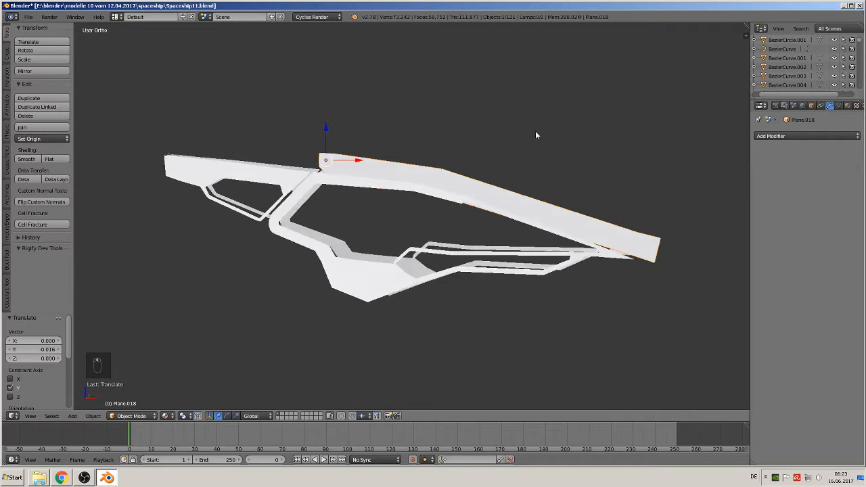
text(rx90)
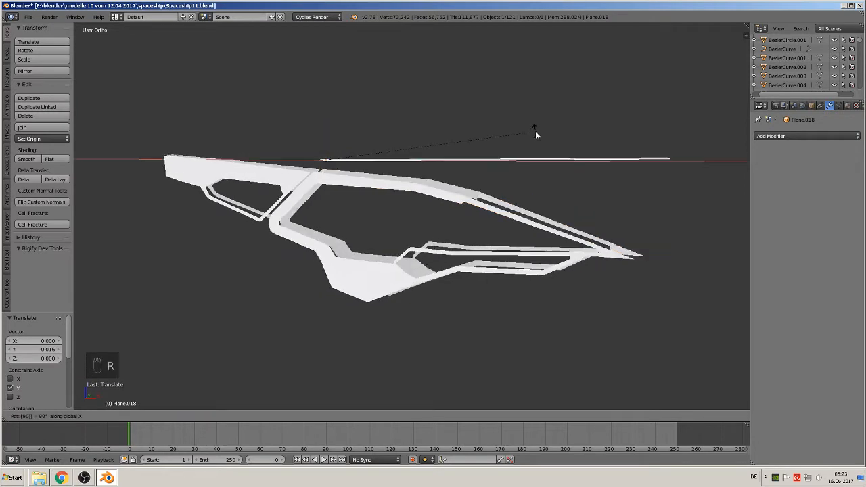
key(Return)
scroll(460, 153, up, 3)
middle_drag(411, 151, 381, 196)
scroll(386, 199, down, 3)
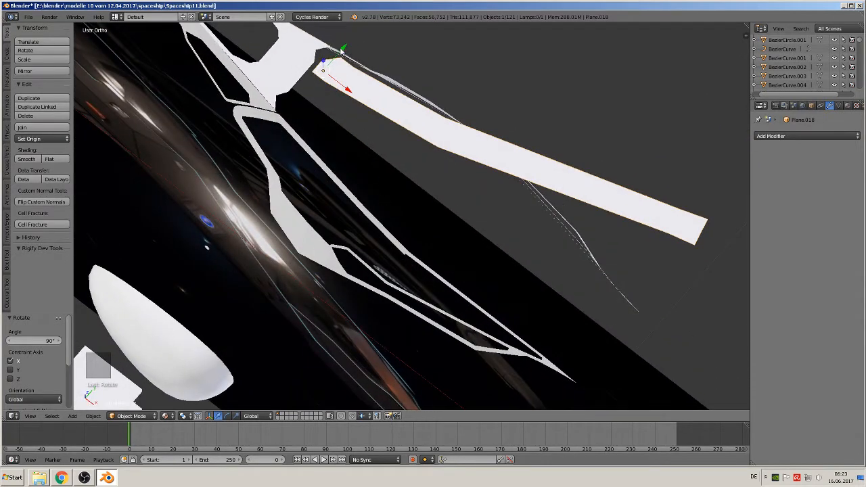
drag(341, 51, 495, 356)
shift+middle_drag(420, 207, 403, 224)
Fill the front part of the gap between the side frames' upper edges with two faces in Edit Mode.
right_click(348, 222)
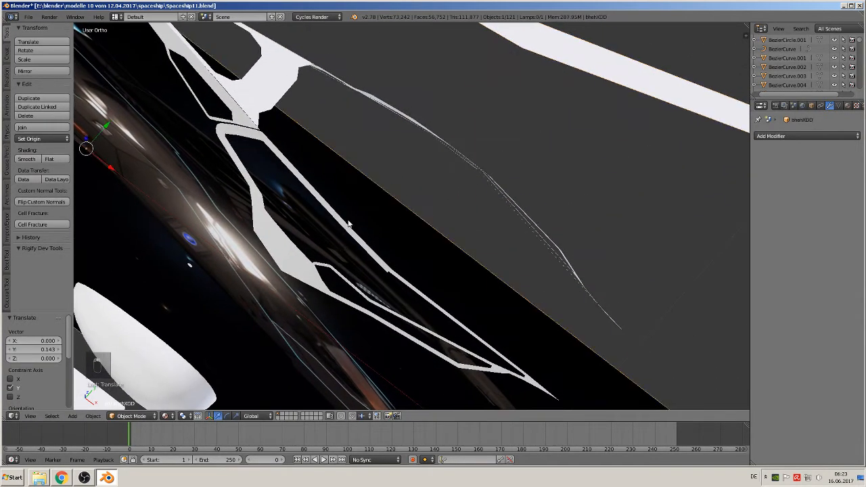
right_click(348, 227)
key(Tab)
scroll(406, 265, up, 3)
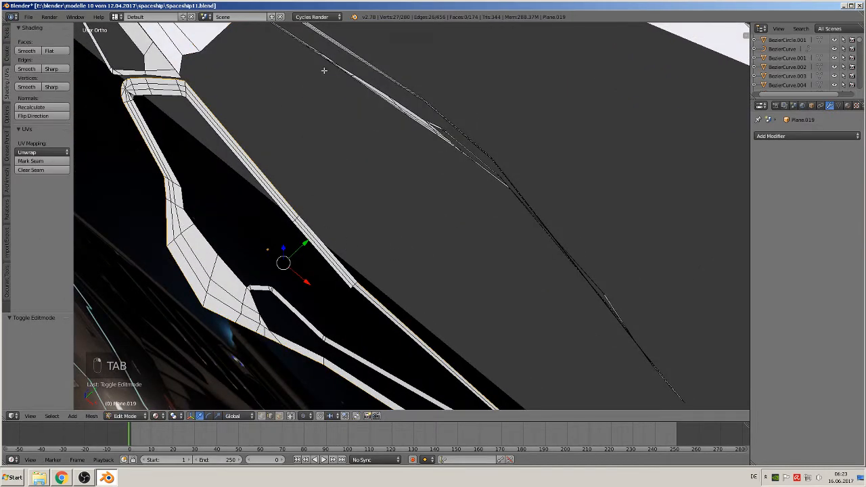
right_click(255, 150)
middle_drag(288, 176, 266, 140)
shift+right_click(366, 95)
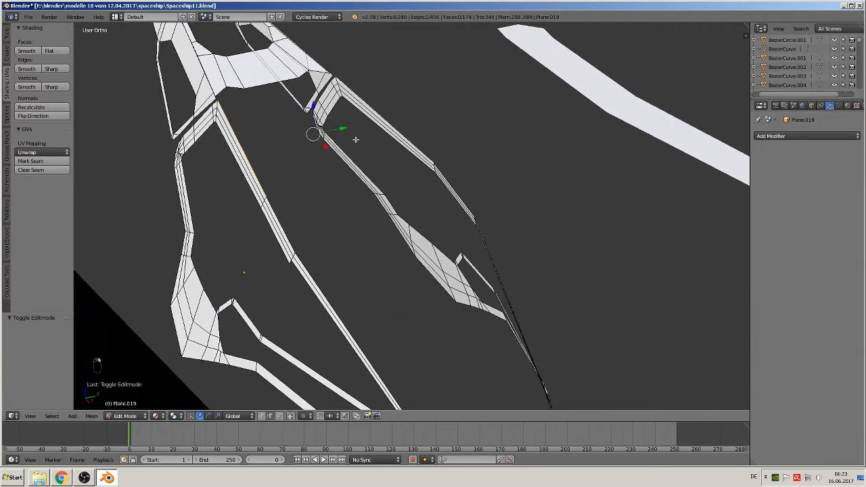
key(f)
right_click(288, 223)
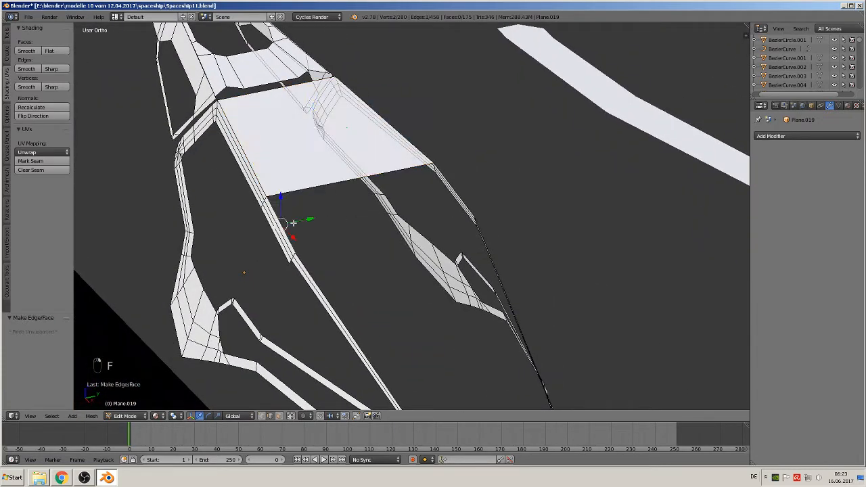
shift+right_click(458, 183)
key(f)
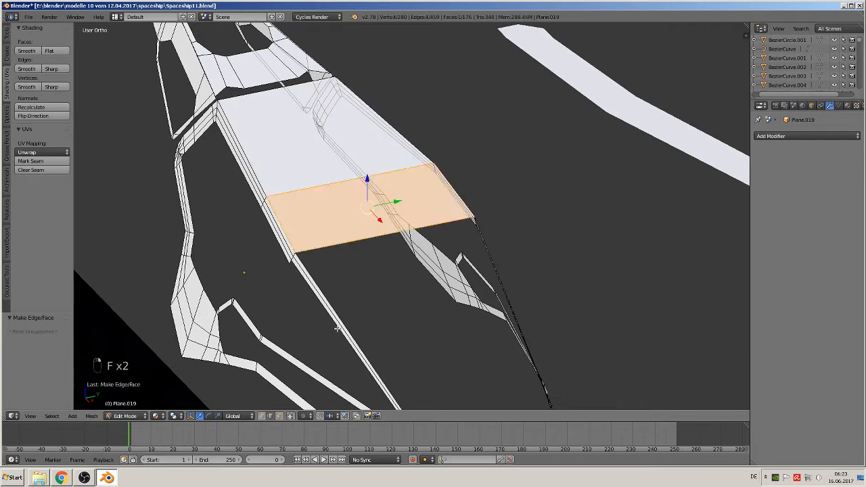
Limit selection to visible geometry and close the rear gap between the side frames with two faces down to the tail tips.
click(292, 417)
shift+middle_drag(386, 304, 338, 166)
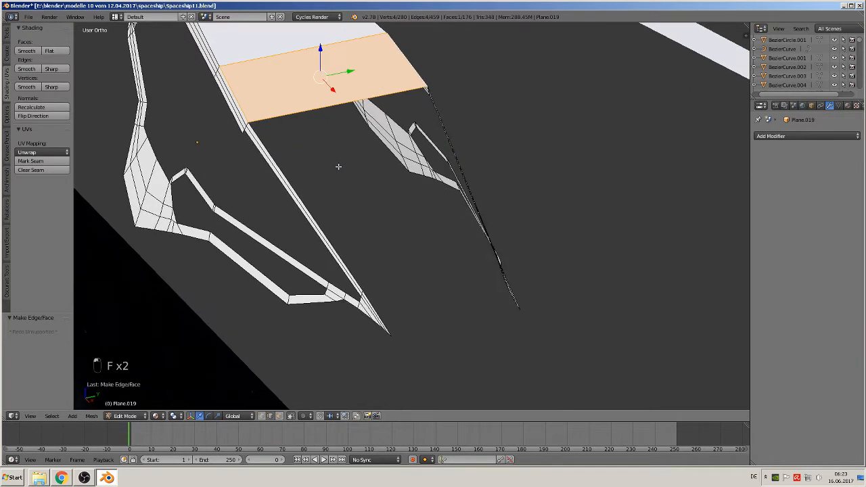
right_click(331, 212)
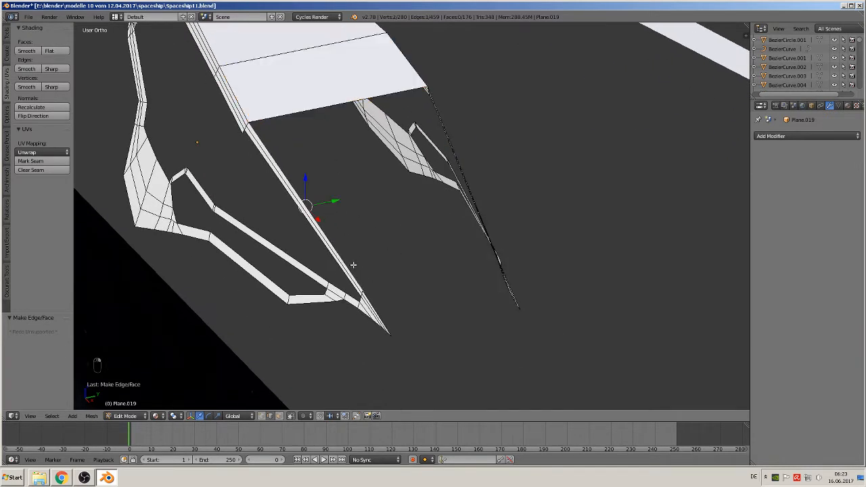
middle_drag(354, 263, 462, 203)
shift+right_click(462, 202)
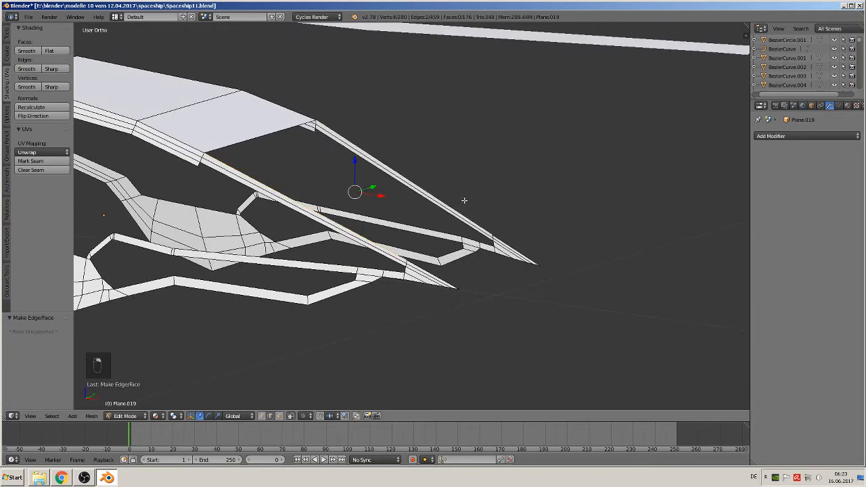
key(f)
right_click(449, 276)
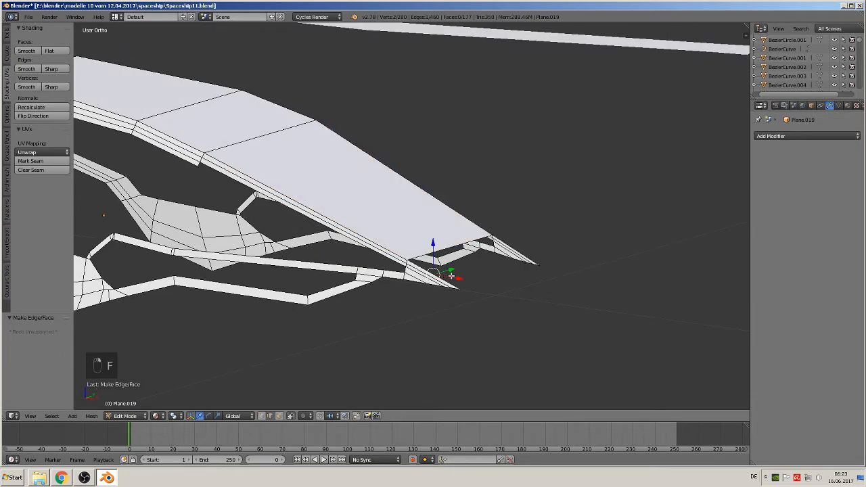
shift+right_click(524, 251)
key(f)
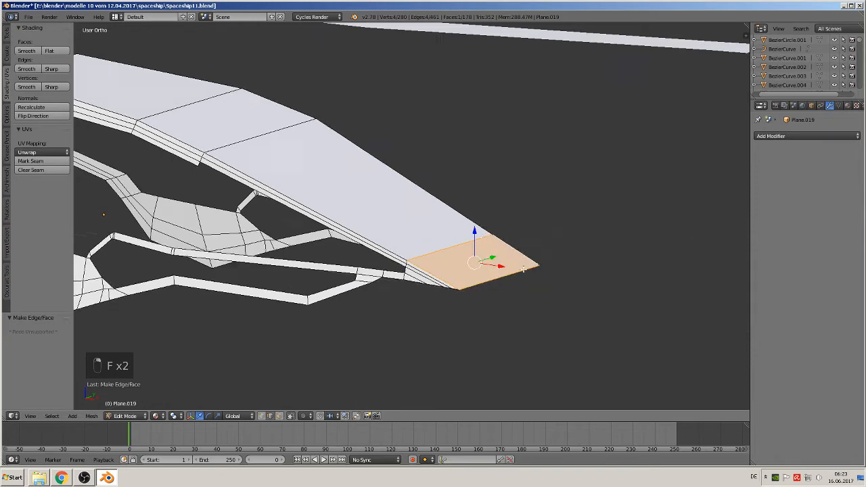
Add two evenly spaced lengthwise loop cuts along the new top panel.
key(Tab)
scroll(451, 278, down, 3)
key(Tab)
shift+middle_drag(333, 181, 467, 217)
middle_drag(467, 218, 433, 237)
middle_drag(486, 164, 444, 194)
key(ctrl+r)
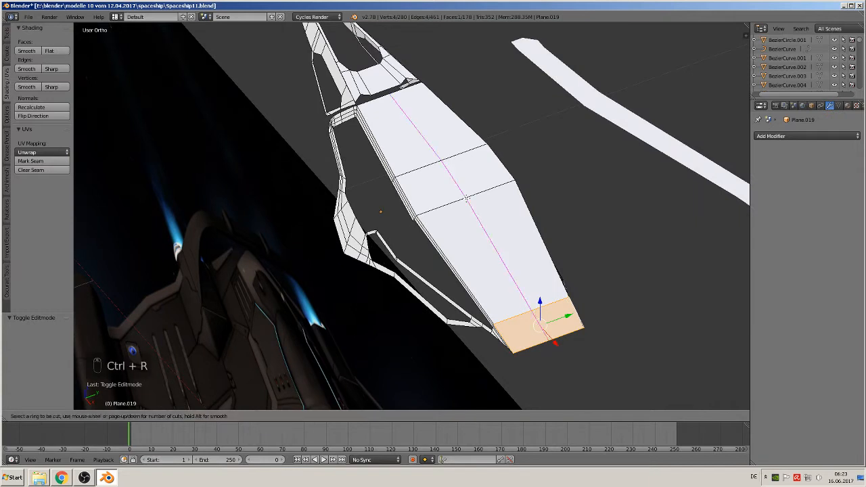
scroll(465, 198, up, 1)
click(466, 198)
right_click(466, 197)
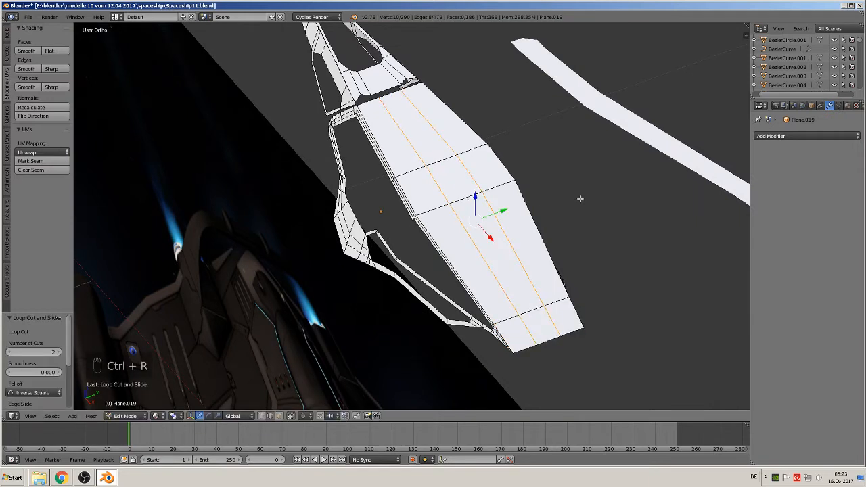
Scale the two lengthwise loops apart along Y by 2.486, close to the panel's side edges.
key(s)
key(y)
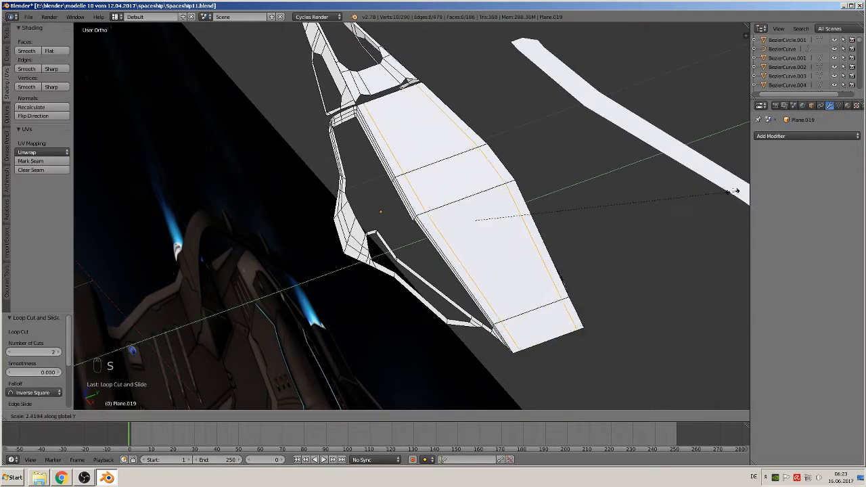
click(738, 191)
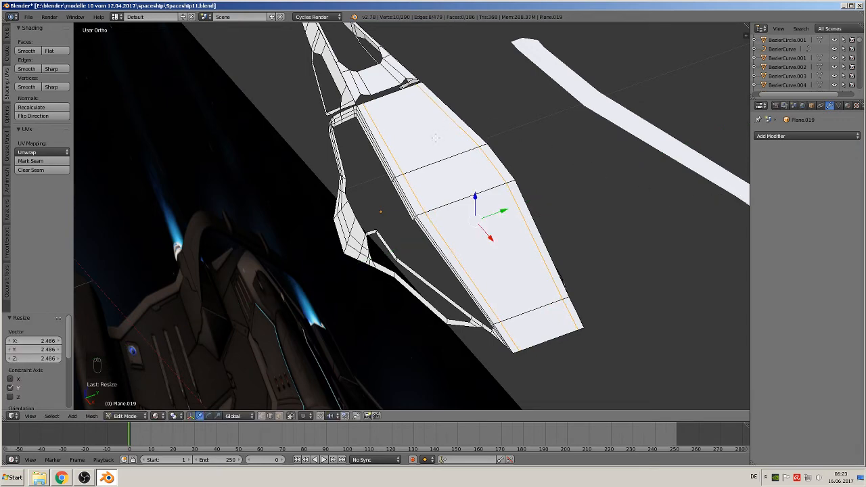
Add two crosswise loop cuts to the top panel's front section, one at the front edge and one slightly behind it.
shift+middle_drag(435, 138, 451, 187)
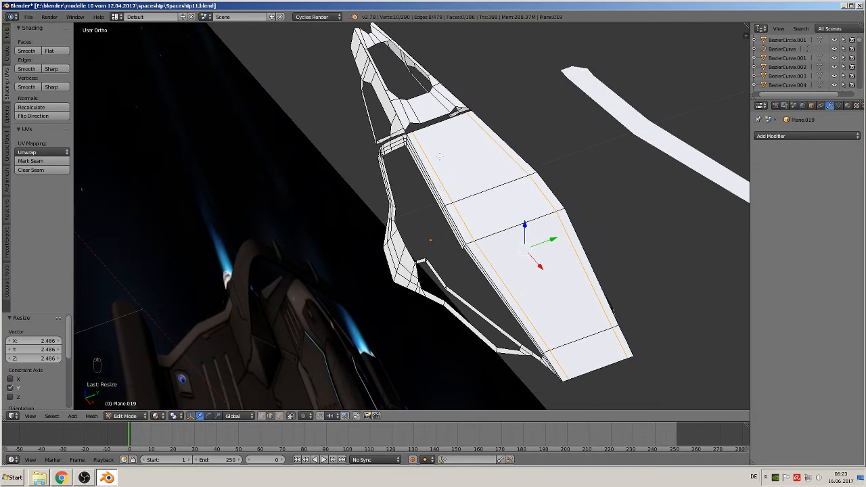
key(ctrl+r)
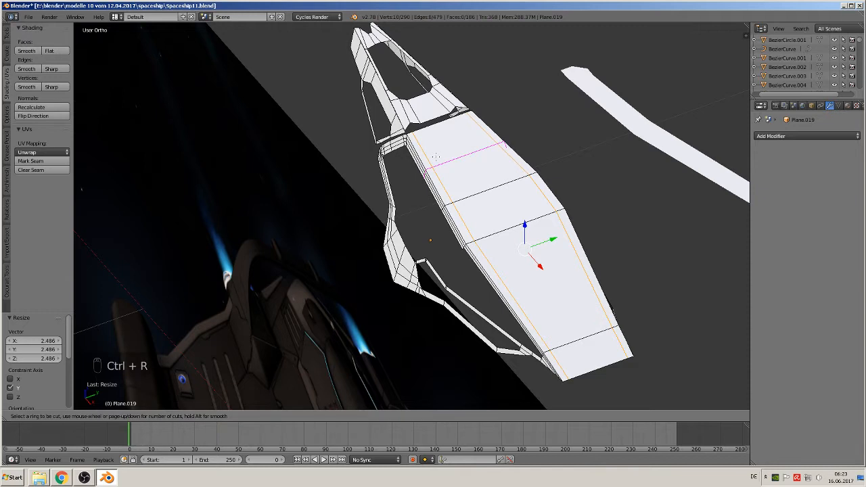
click(436, 157)
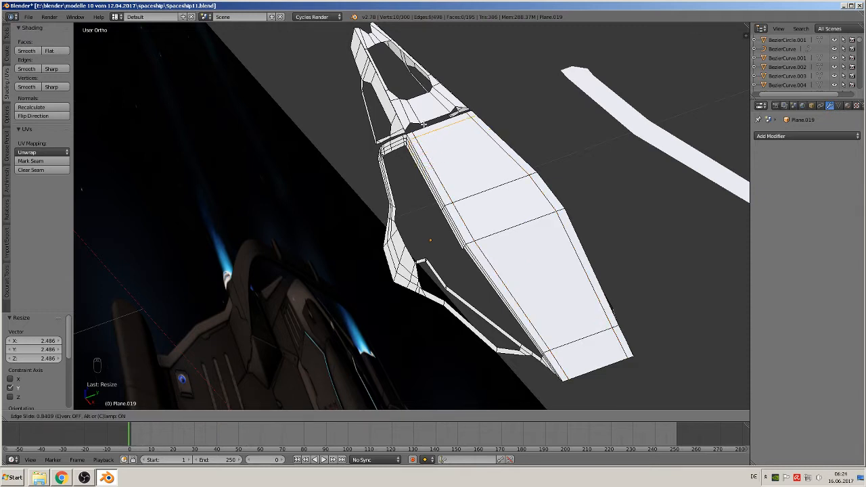
click(424, 125)
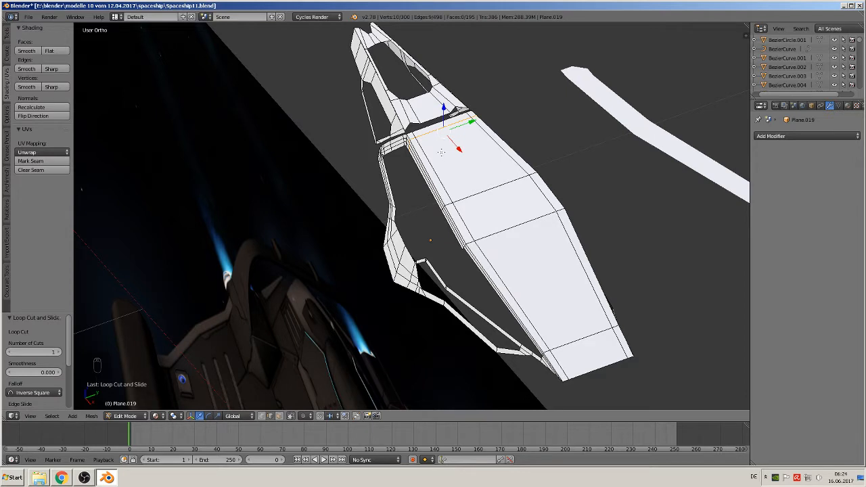
key(ctrl+r)
click(441, 152)
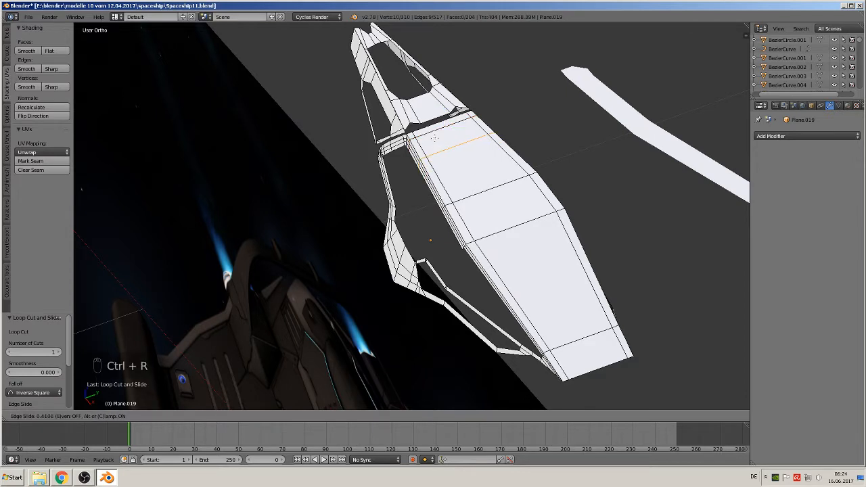
click(434, 138)
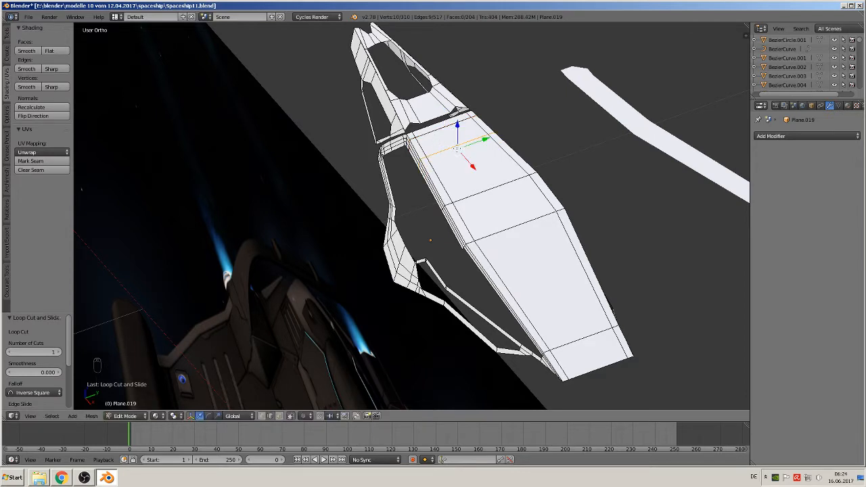
Add two lengthwise loop cuts through the middle of the top panel.
key(ctrl+r)
scroll(458, 148, up, 6)
click(457, 147)
click(458, 148)
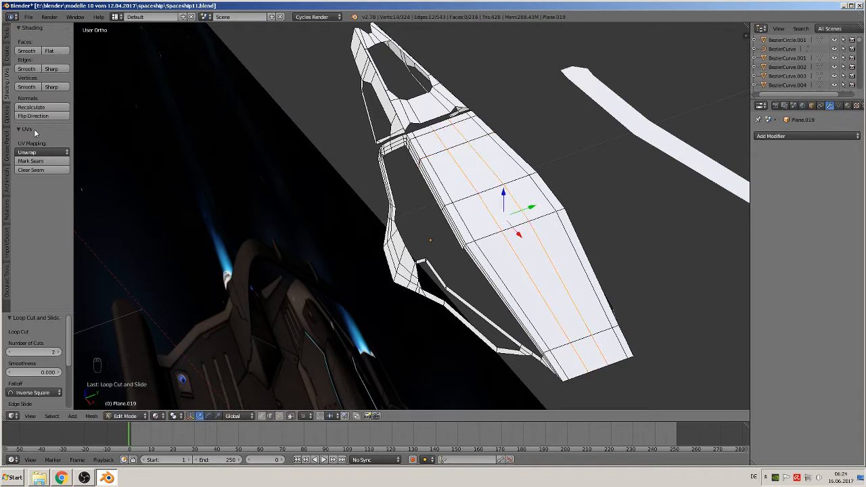
Cut a diagonal edge with the Knife across each of the two outer corners of the top panel, beside the crosswise hull gap.
click(6, 36)
click(24, 251)
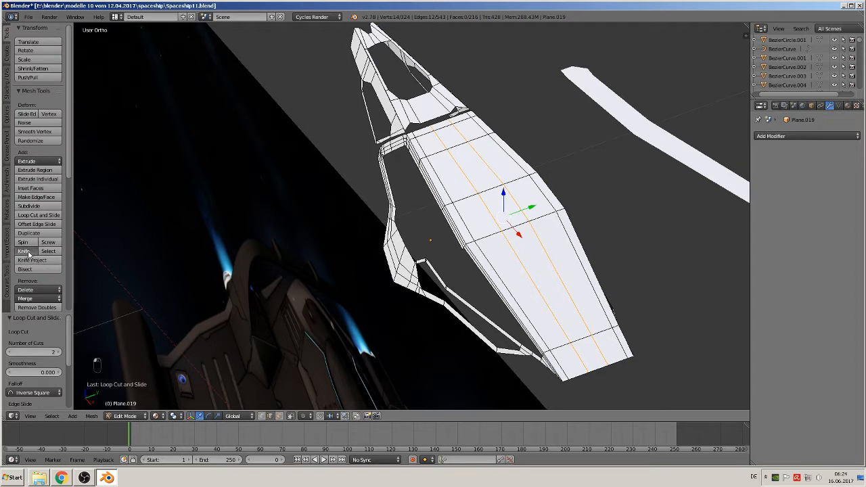
click(433, 129)
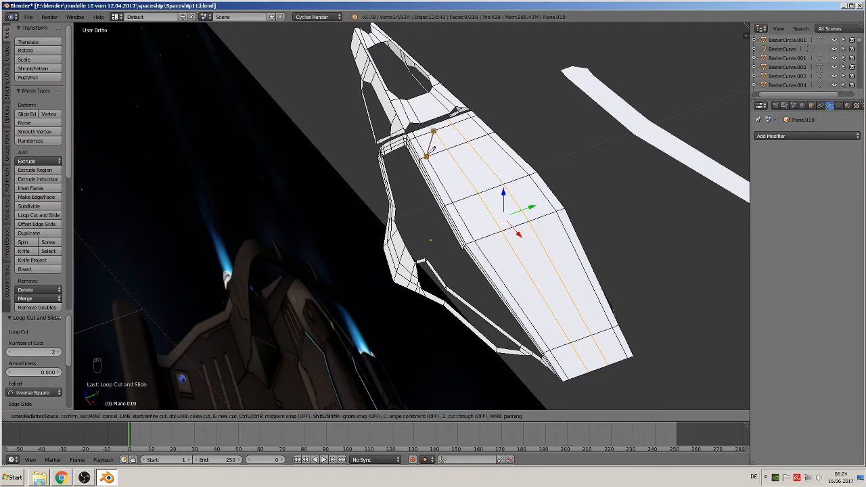
click(429, 155)
key(Return)
key(a)
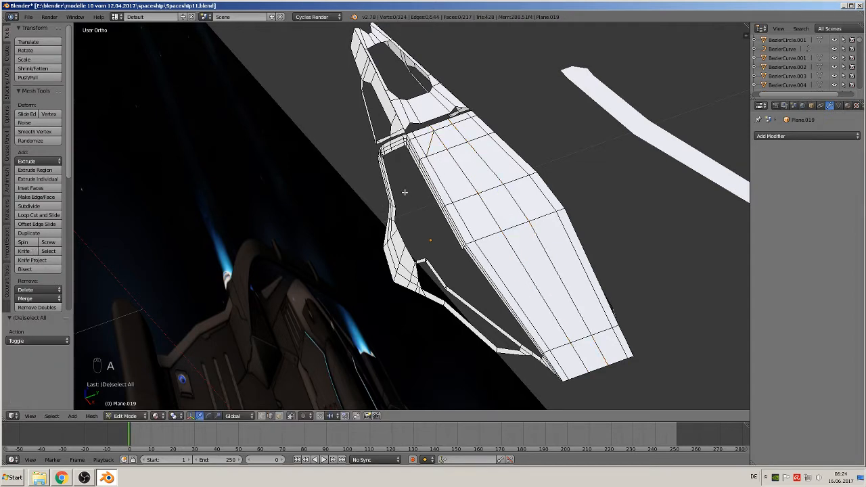
click(25, 252)
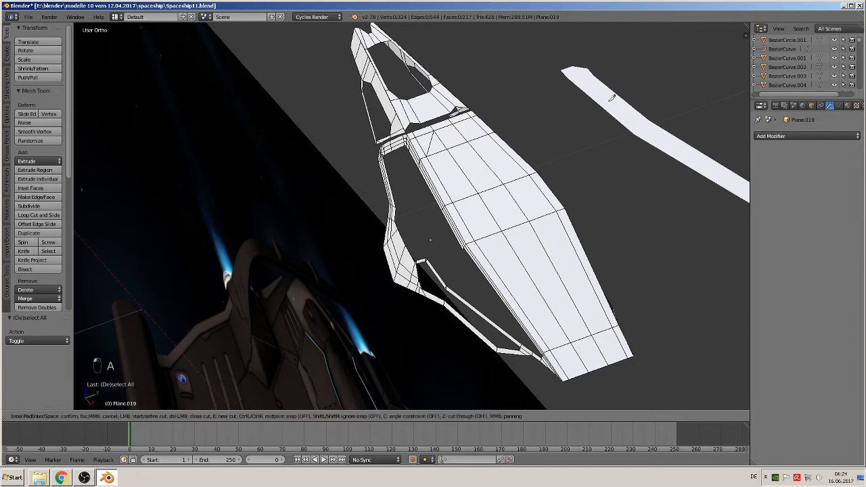
click(452, 124)
click(488, 134)
key(Return)
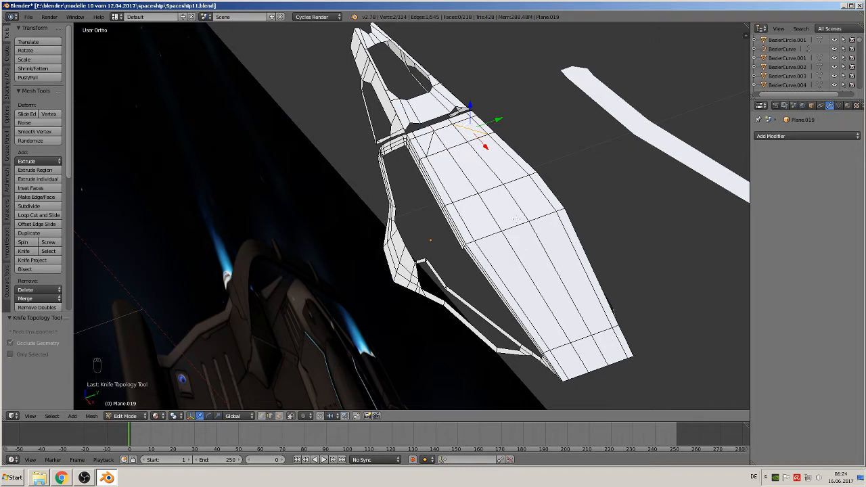
Delete the six inner vertices on the top panel's three middle crosswise loops to open up its centre.
click(265, 417)
right_click(467, 145)
shift+right_click(452, 151)
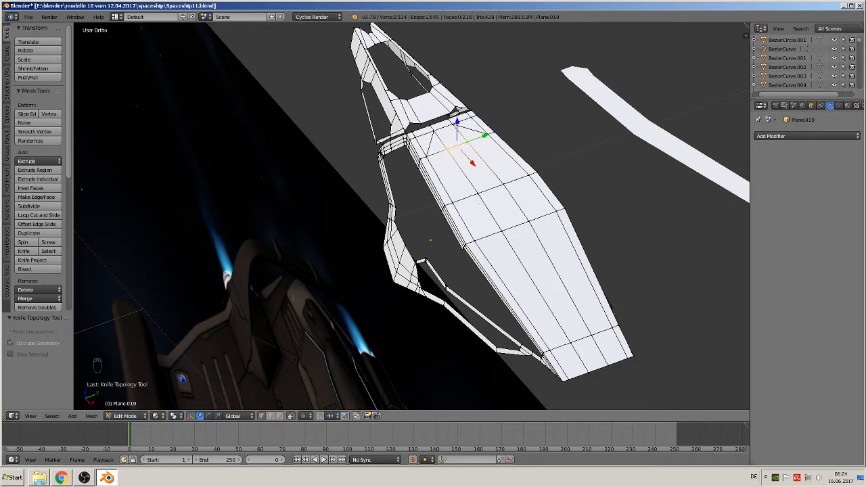
shift+right_click(478, 197)
shift+right_click(504, 186)
shift+right_click(503, 231)
shift+right_click(528, 223)
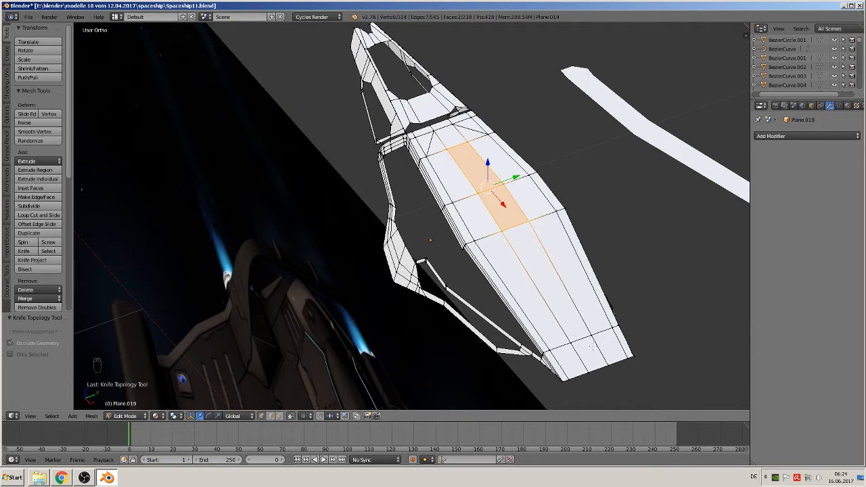
key(x)
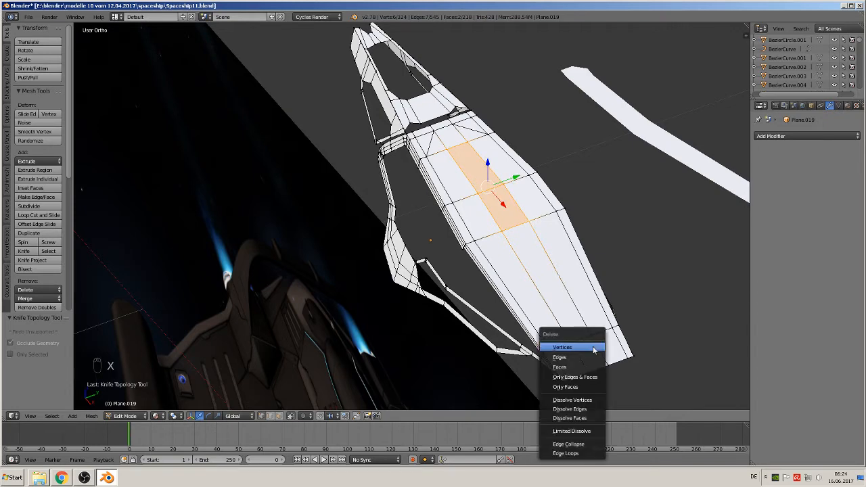
click(590, 345)
middle_drag(590, 346, 533, 310)
scroll(529, 298, up, 3)
Extrude the three middle faces of the top panel's remaining end strip in place and scale them to 0.716.
click(280, 416)
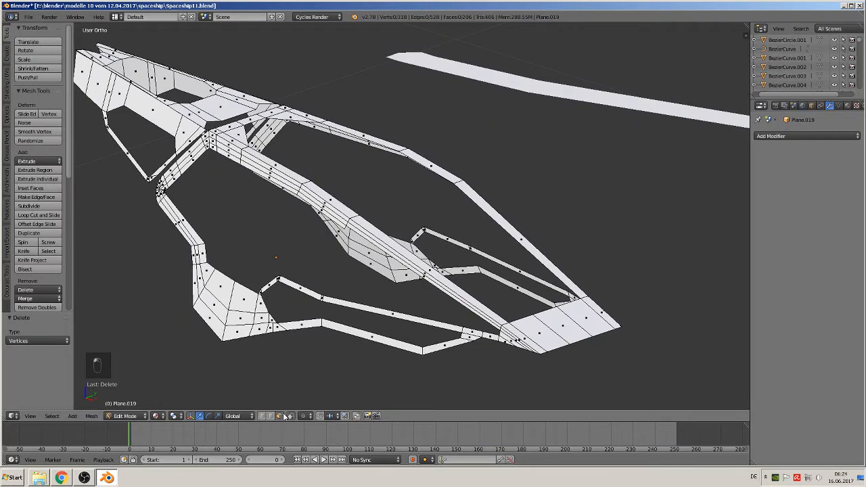
right_click(550, 333)
shift+right_click(568, 330)
shift+right_click(589, 327)
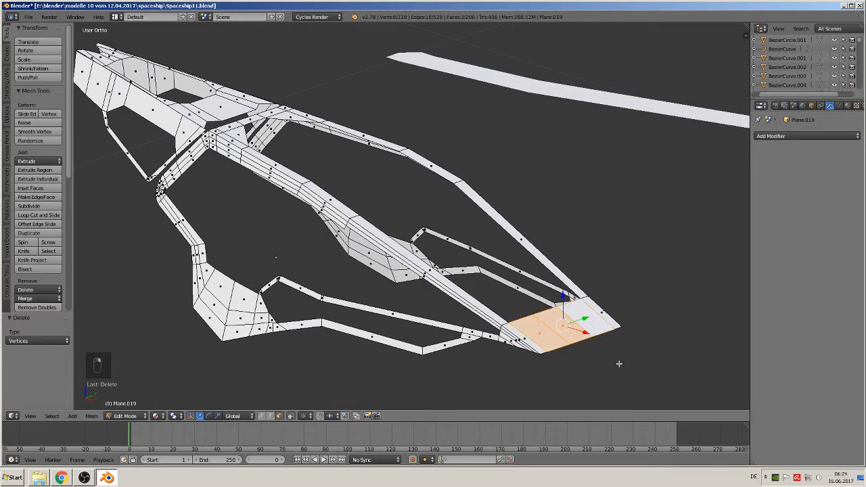
key(e)
click(602, 353)
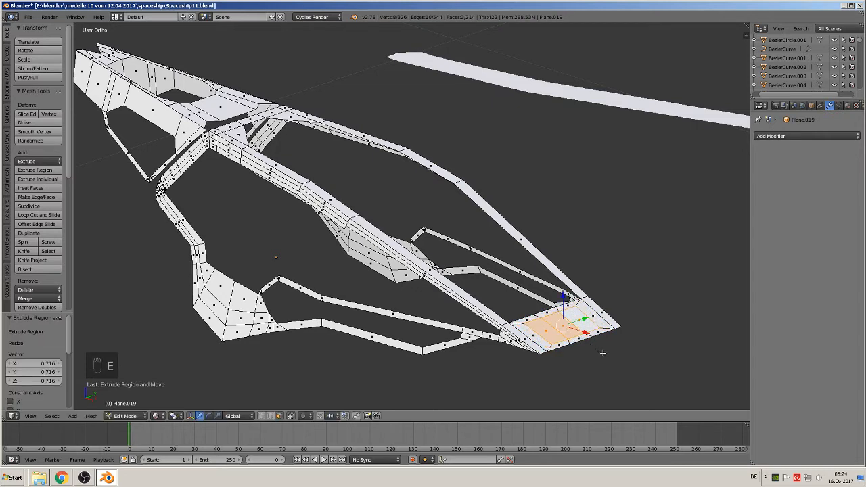
Extrude the three shrunken faces again and lower them slightly along Z to form a shallow recess.
key(e)
drag(561, 305, 563, 314)
key(Tab)
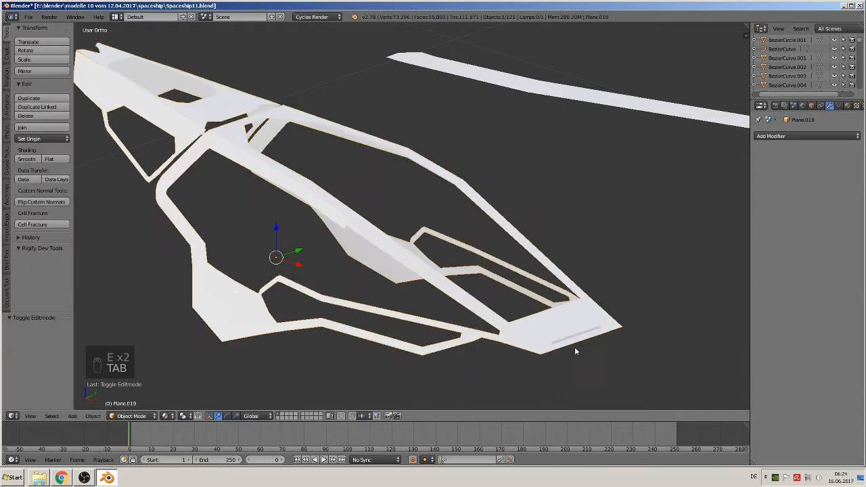
middle_drag(574, 347, 555, 345)
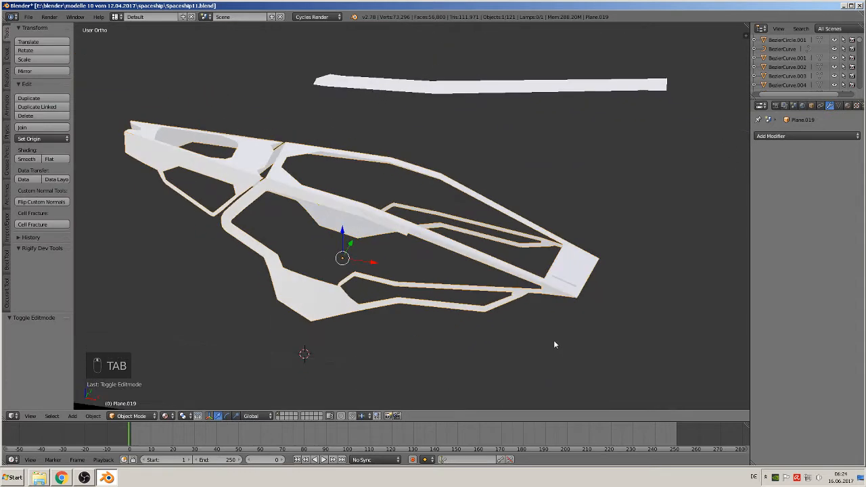
Delete the separate long strip object beside the hull and save the file.
right_click(469, 84)
key(x)
click(465, 96)
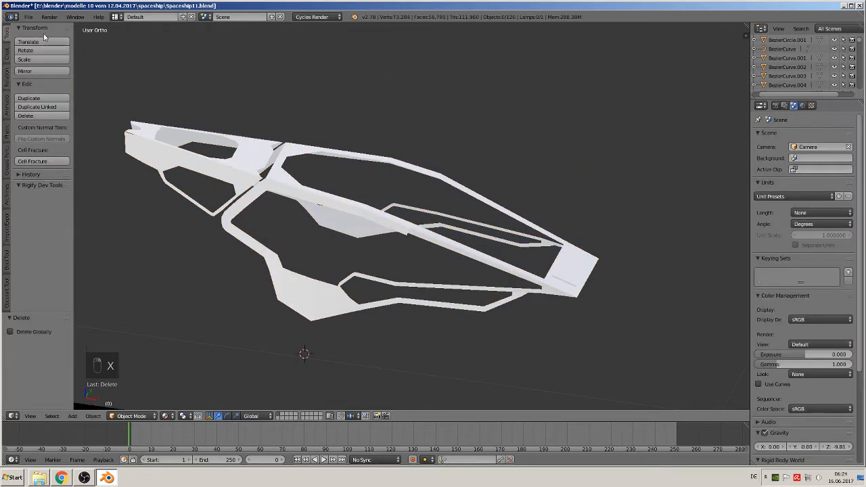
click(28, 17)
Select the joined hull frame and reopen its mesh in Edit Mode.
scroll(306, 144, up, 5)
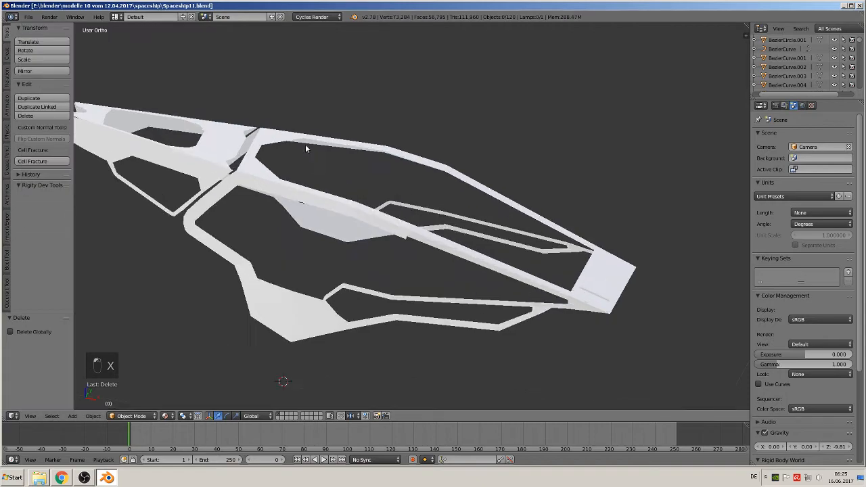
key(Tab)
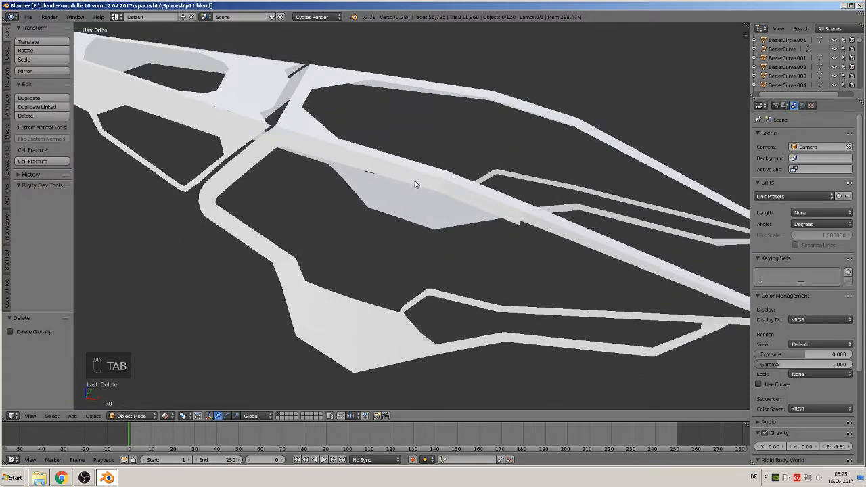
right_click(414, 181)
key(Tab)
middle_drag(434, 209, 416, 204)
scroll(416, 203, down, 5)
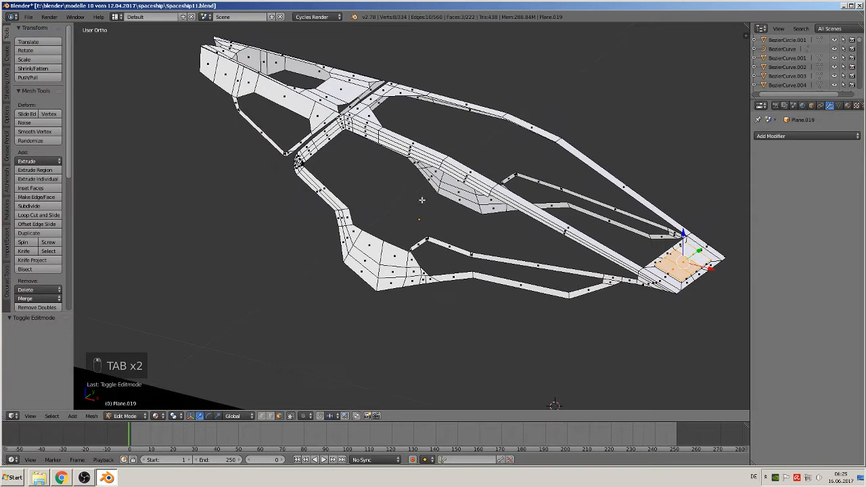
Duplicate the edge loop around the large side window opening and separate the copy into its own object.
scroll(363, 214, up, 5)
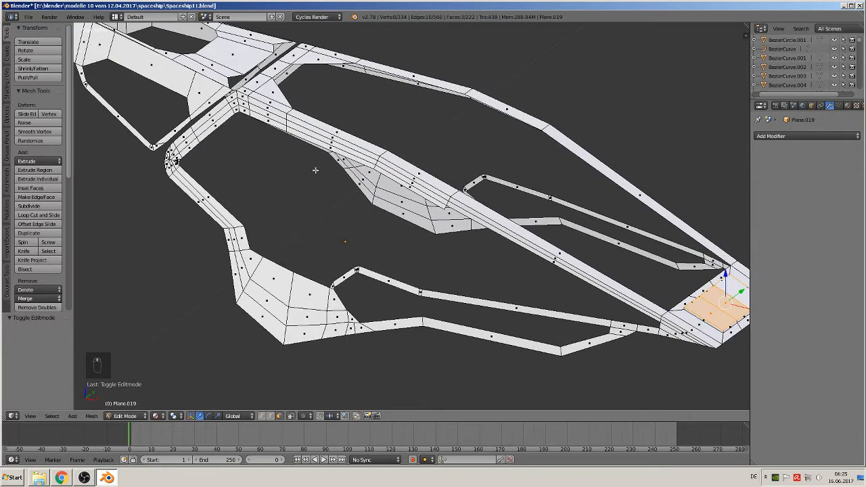
key(a)
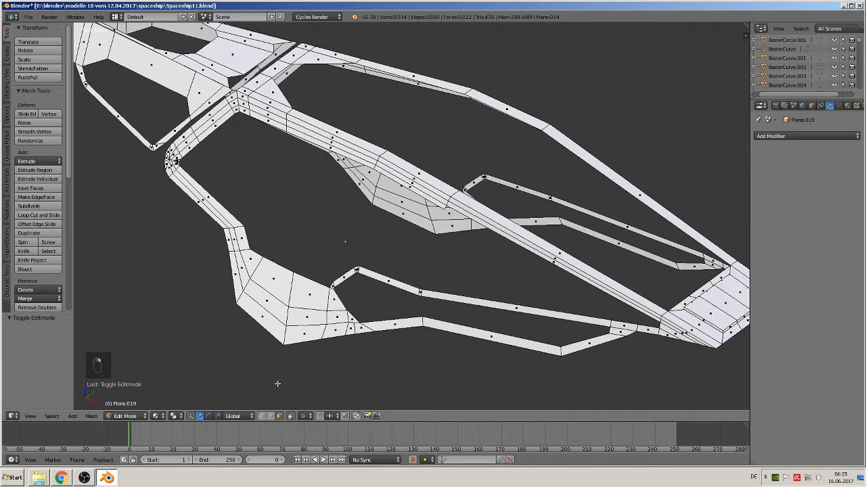
click(270, 415)
alt+click(290, 266)
scroll(301, 266, down, 3)
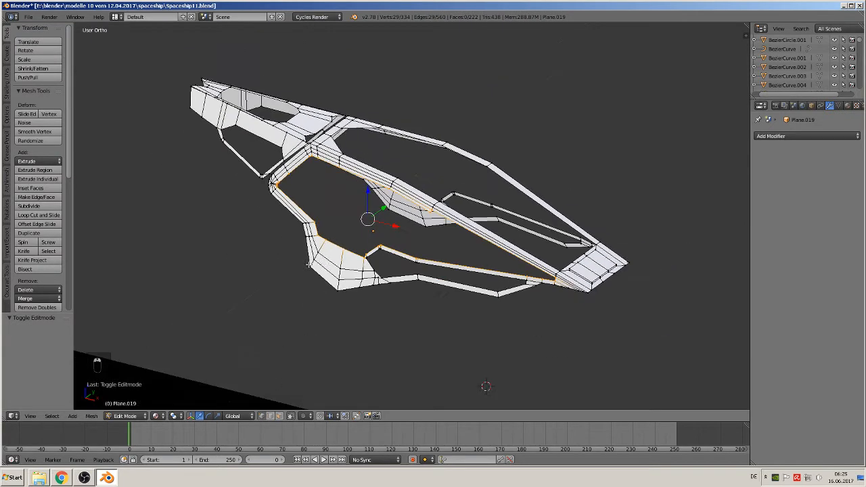
middle_drag(308, 265, 307, 256)
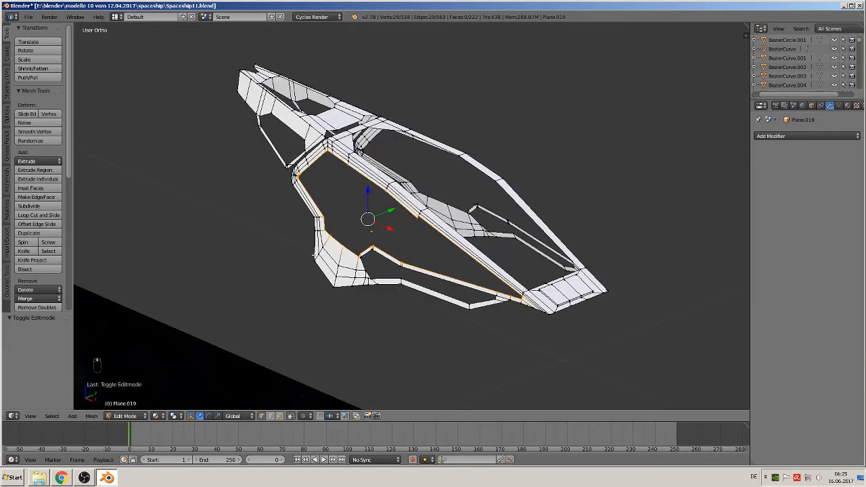
key(shift+d)
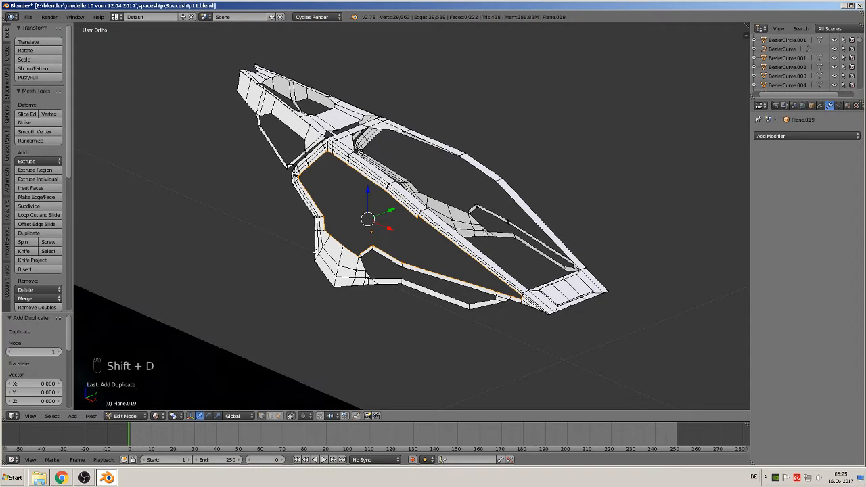
key(p)
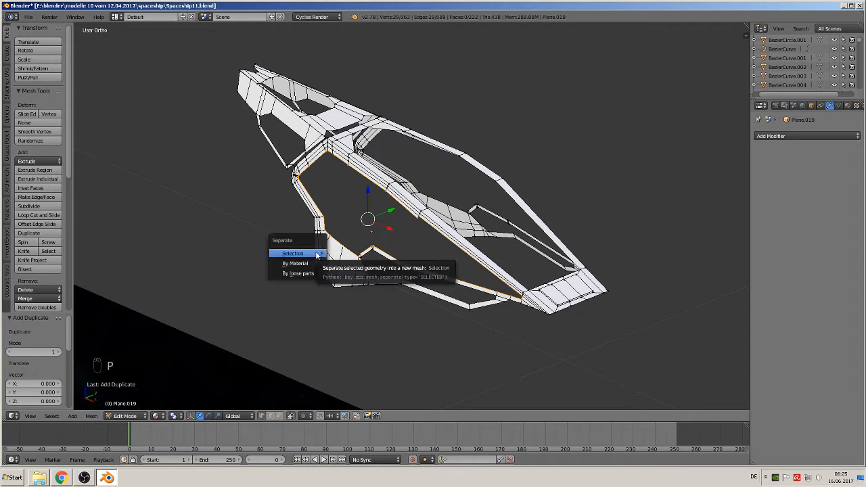
click(292, 253)
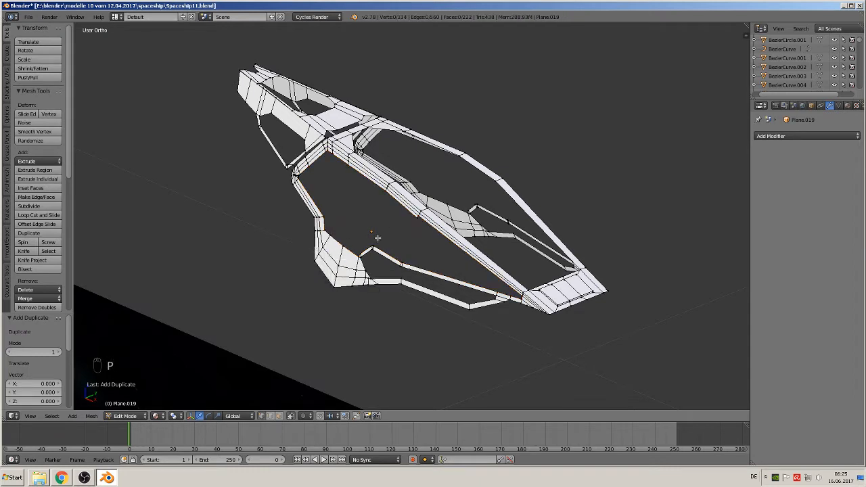
key(Tab)
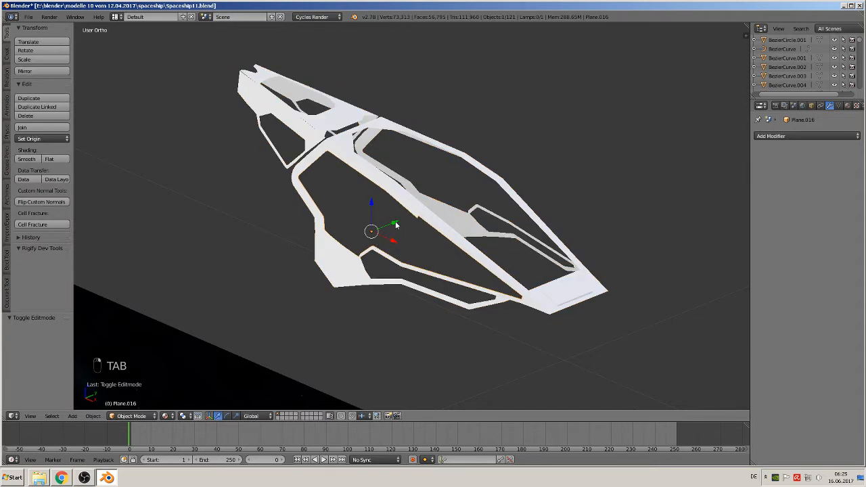
drag(397, 226, 346, 251)
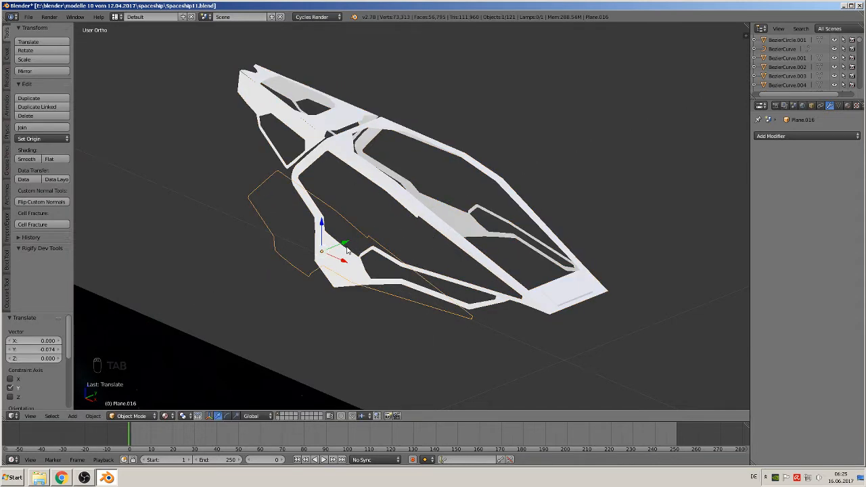
key(ctrl+z)
Open the separated window outline for mesh editing and select all of its geometry.
key(Tab)
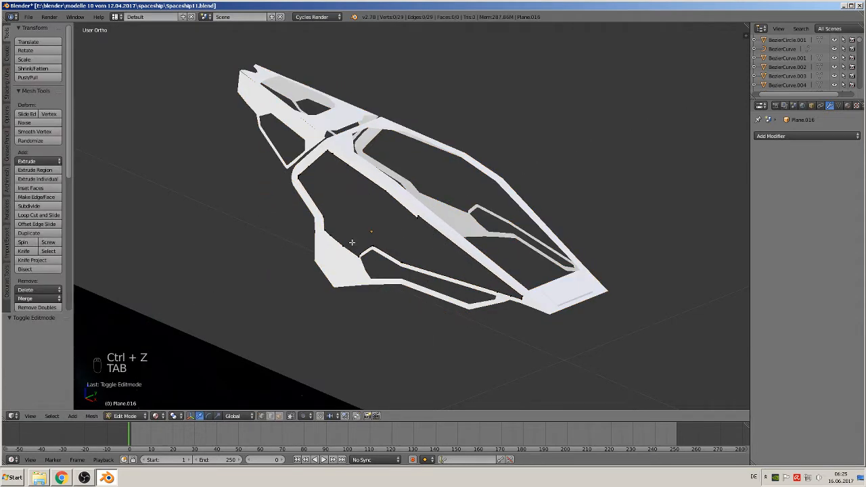
scroll(389, 236, up, 2)
middle_drag(390, 236, 364, 234)
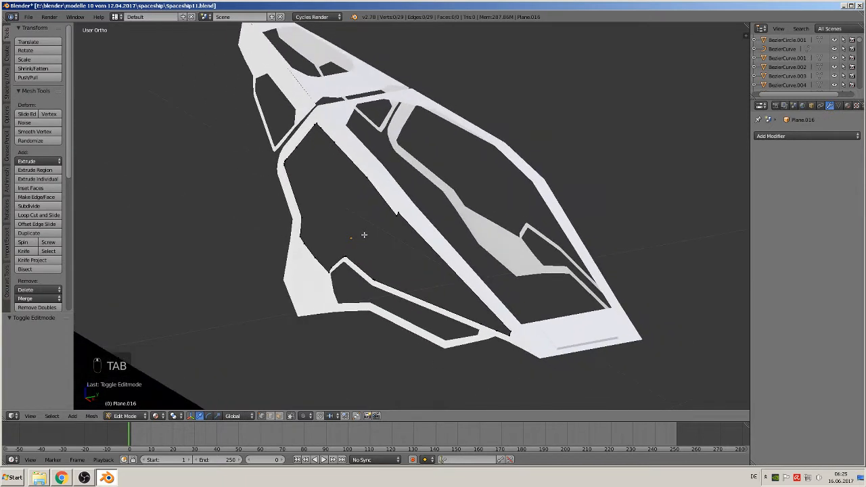
key(a)
key(a)
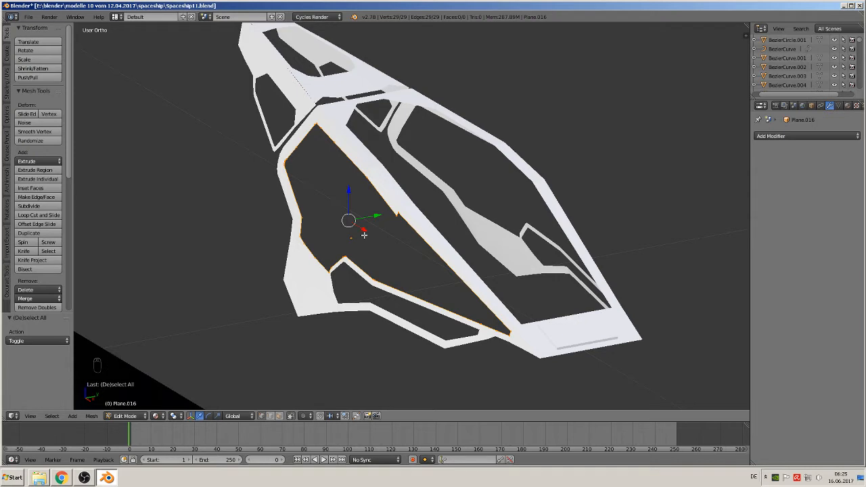
Try to close the selected window outline with the Fill Holes command.
key(space)
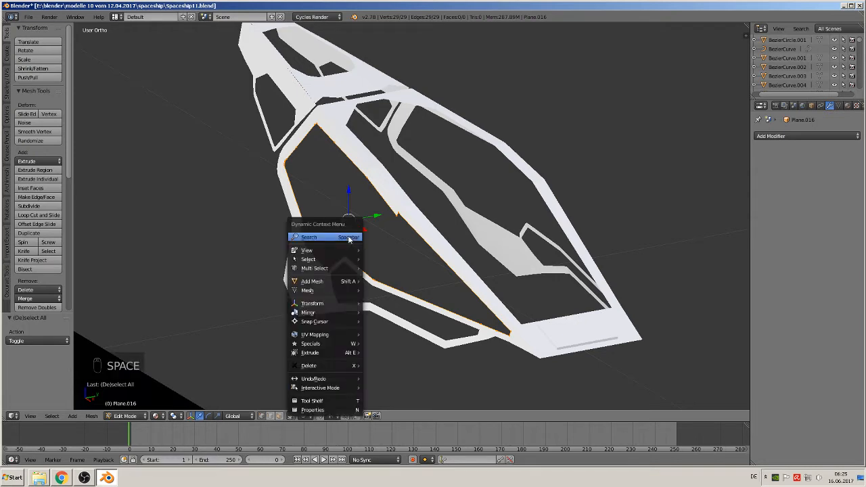
click(348, 237)
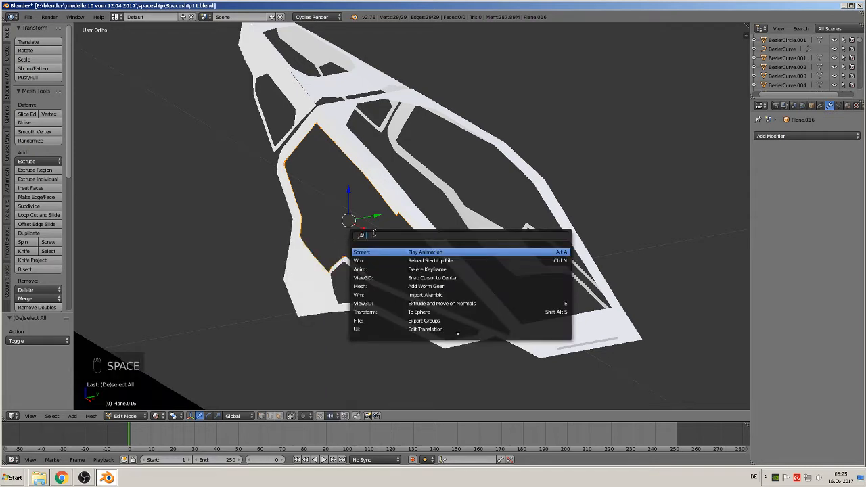
text(fill)
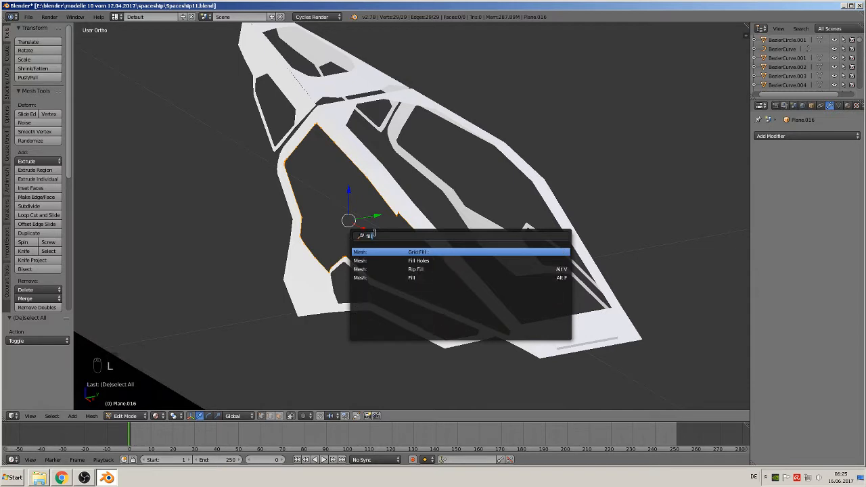
key(Down)
key(Return)
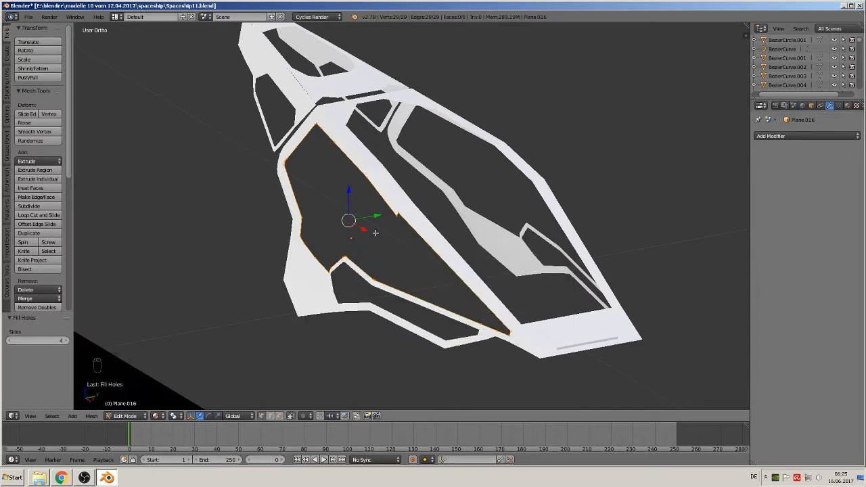
Create a face from the window outline, extrude it slightly along Y into a thin pane, and return to Object Mode.
key(f)
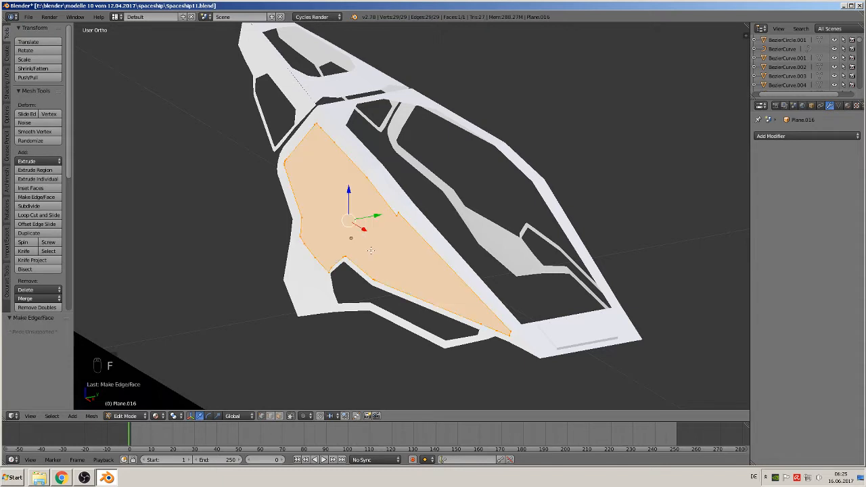
middle_drag(360, 256, 346, 254)
key(e)
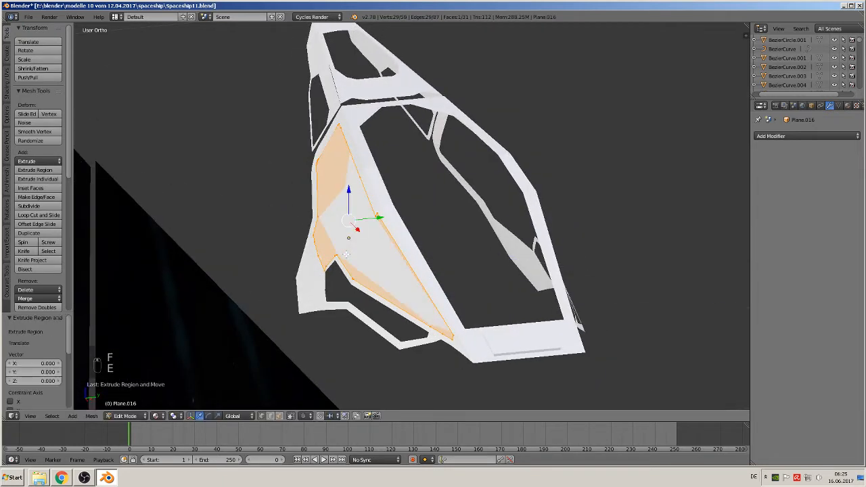
drag(374, 216, 378, 215)
middle_drag(378, 215, 437, 239)
key(Tab)
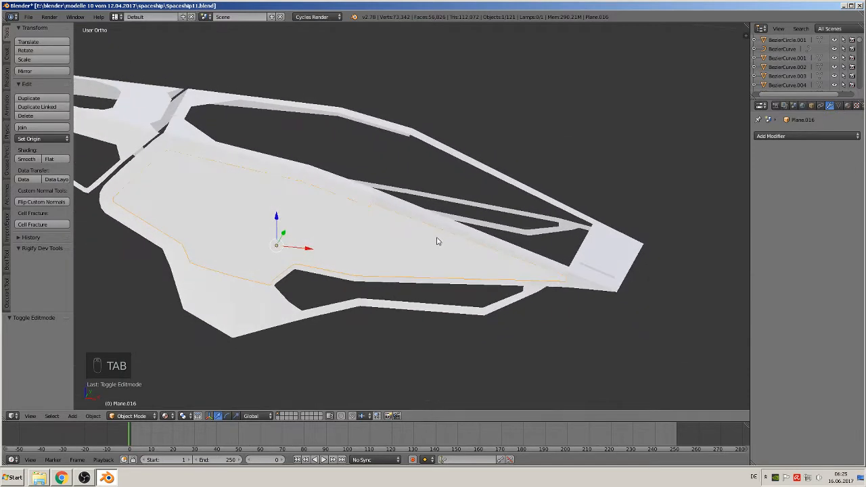
Create a new material named glas on the window pane.
click(848, 105)
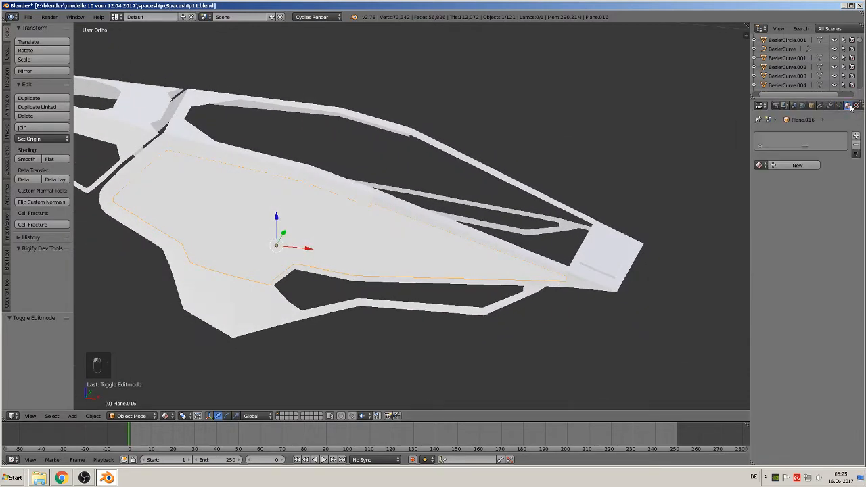
click(779, 165)
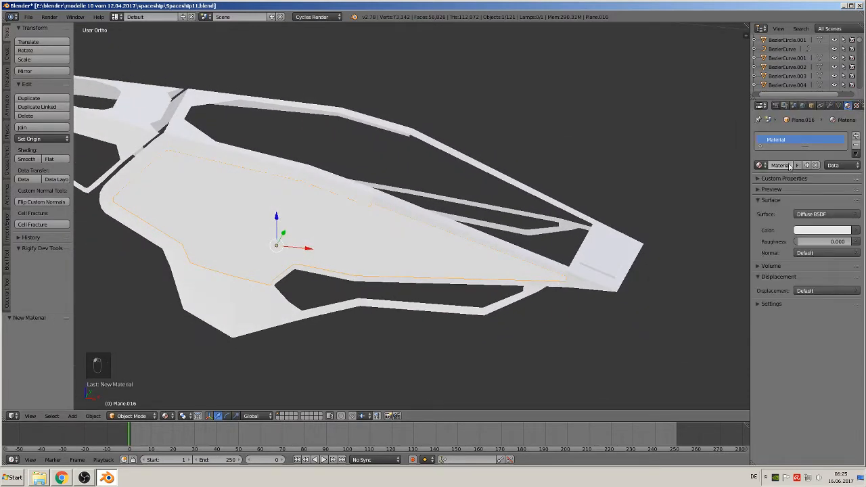
double_click(781, 165)
text(glas)
key(Return)
Set the glas material's surface shader to Glass BSDF and darken its color to grey.
click(812, 214)
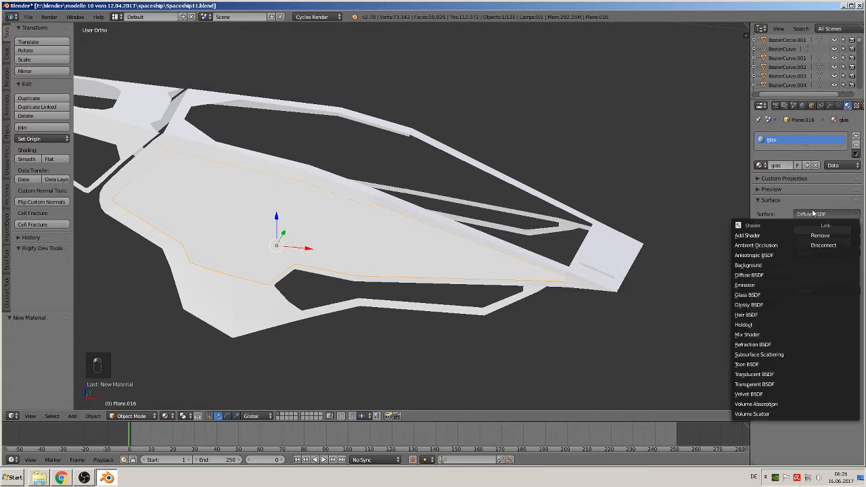
click(760, 298)
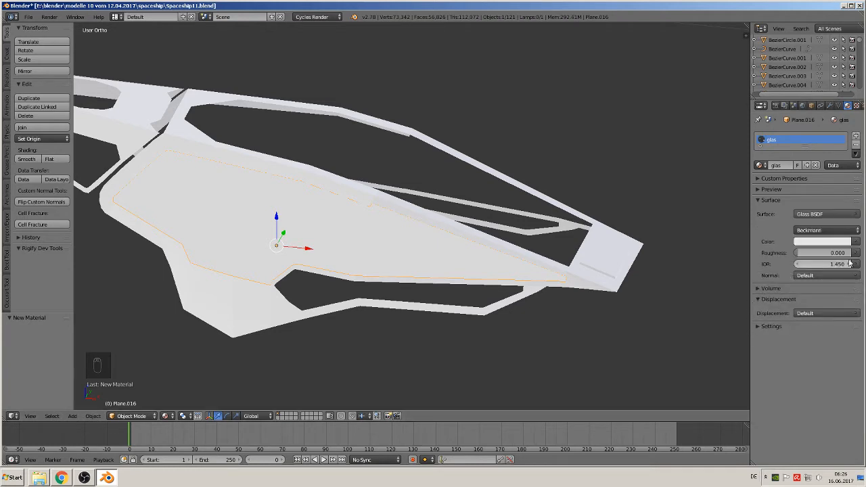
click(828, 243)
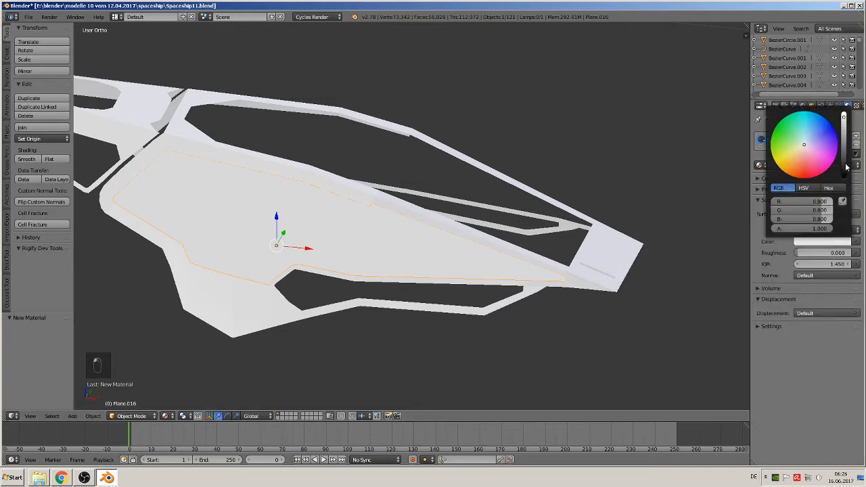
drag(845, 126, 845, 136)
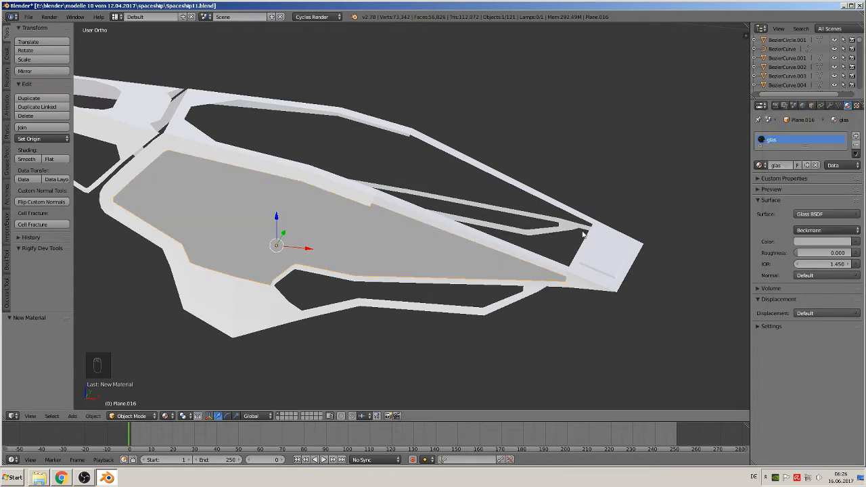
middle_drag(567, 224, 531, 214)
key(Tab)
key(Tab)
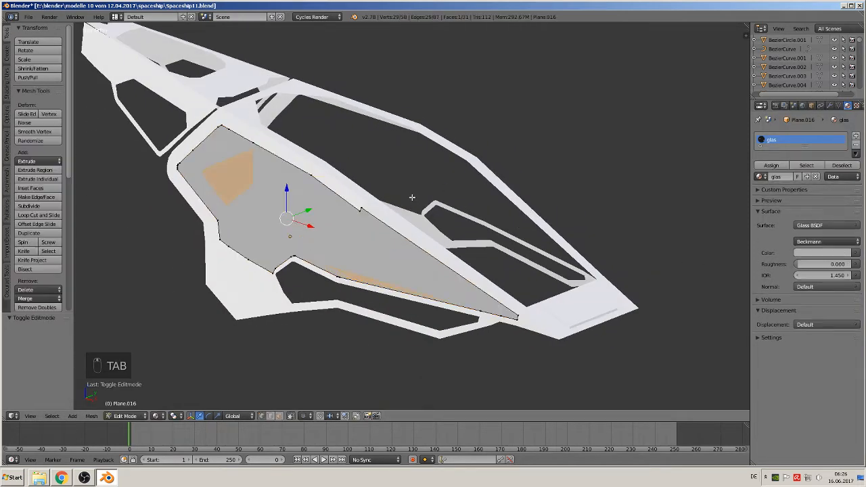
key(a)
key(a)
key(a)
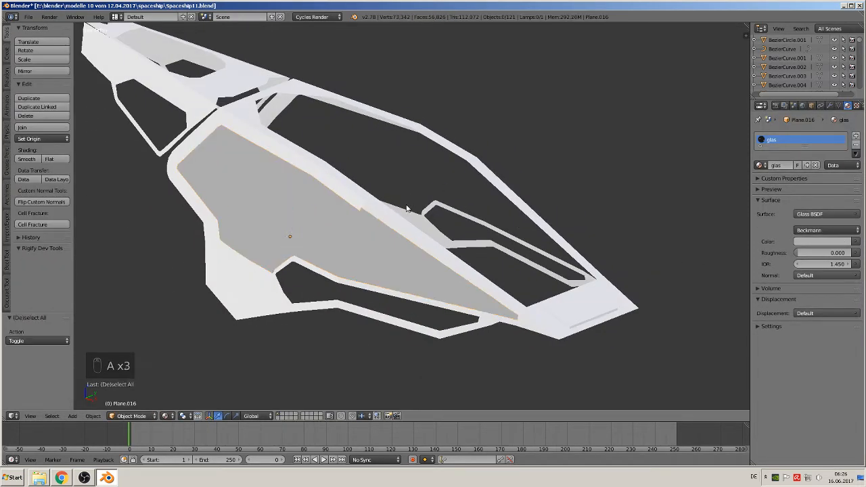
scroll(404, 231, down, 2)
middle_drag(404, 231, 435, 239)
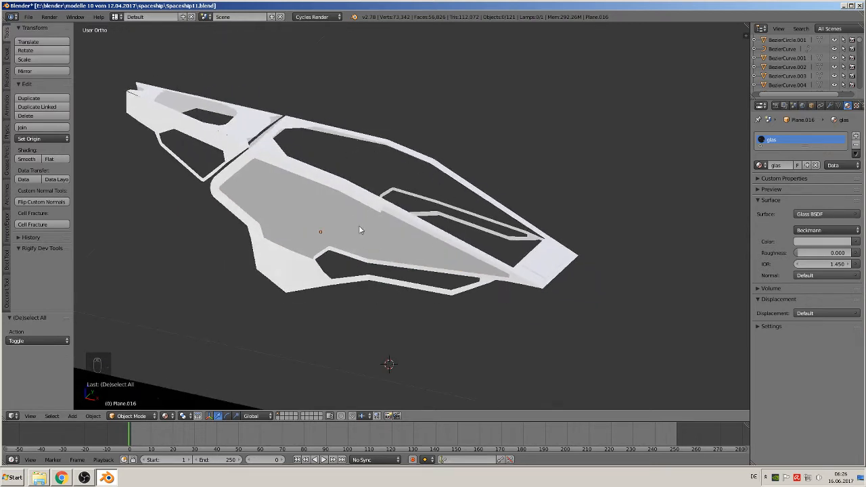
Apply the rotation and scale of the side window pane.
right_click(301, 224)
middle_drag(357, 248, 318, 237)
click(93, 416)
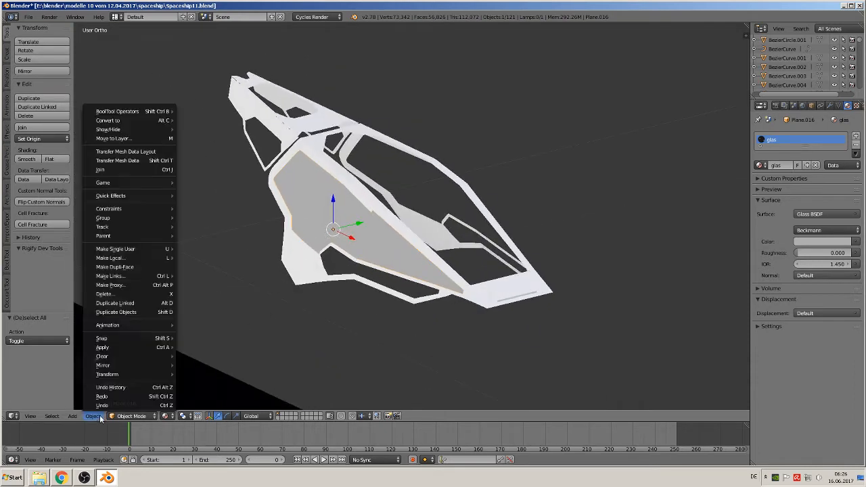
mouse_move(119, 348)
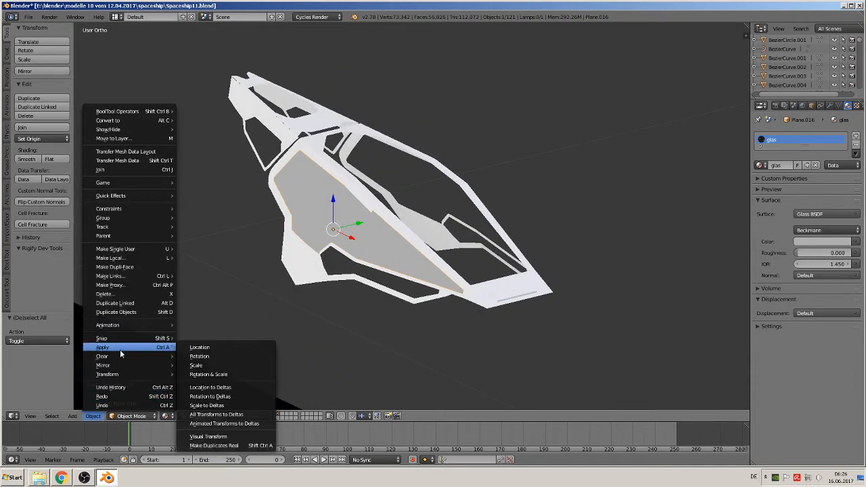
click(208, 374)
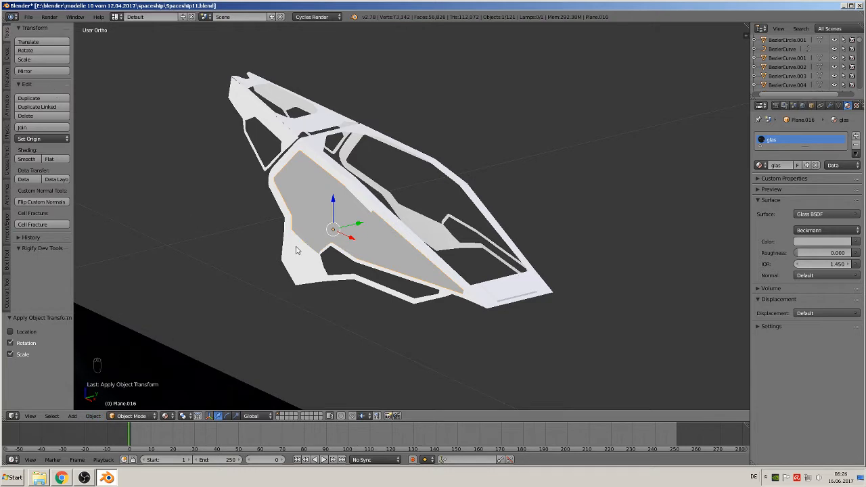
Create a linked duplicate of the side window pane, mirror it along global Y, and position it in the opposite side opening.
key(alt+d)
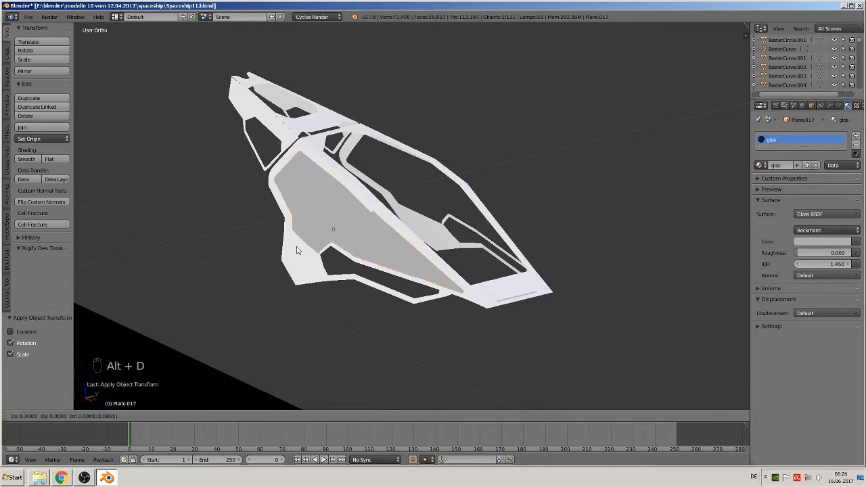
click(456, 201)
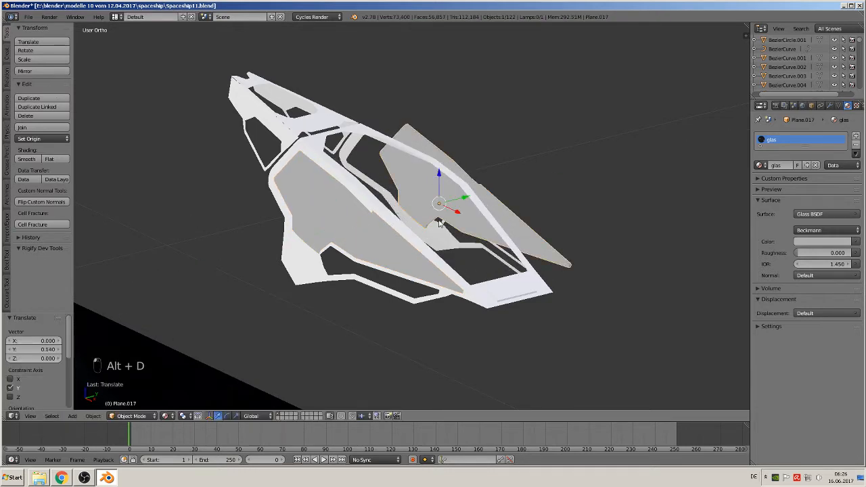
click(95, 415)
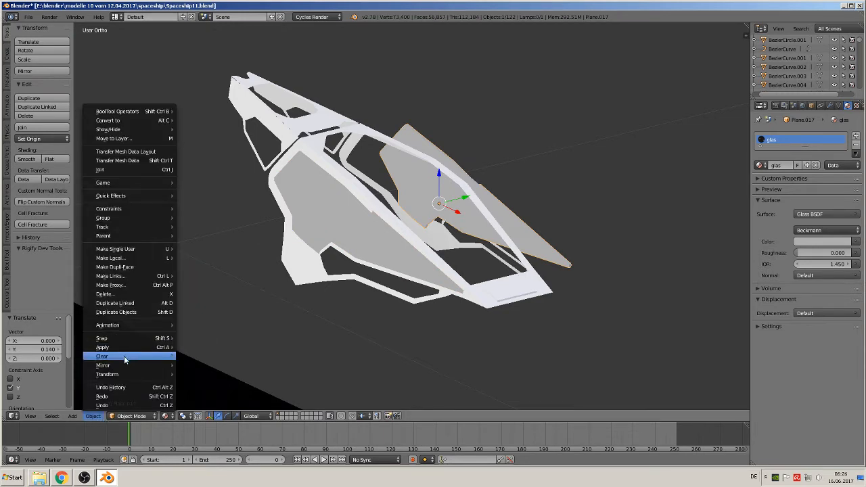
mouse_move(125, 366)
click(214, 366)
key(y)
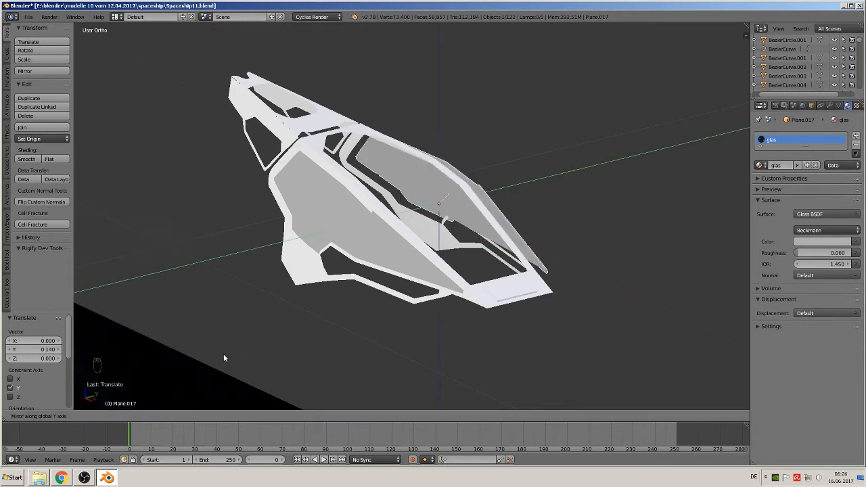
click(227, 354)
middle_drag(314, 306, 285, 317)
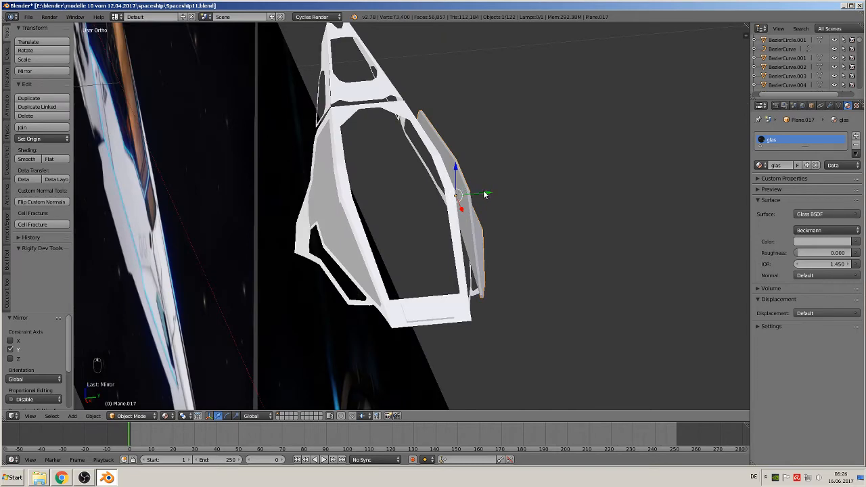
drag(488, 193, 486, 213)
Select the cockpit frame and enter Edit Mode on its mesh.
right_click(454, 332)
key(Tab)
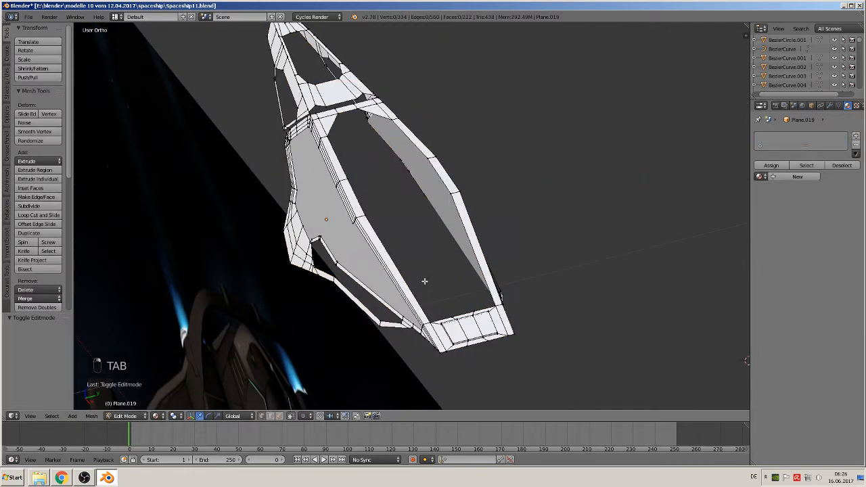
alt+right_click(395, 252)
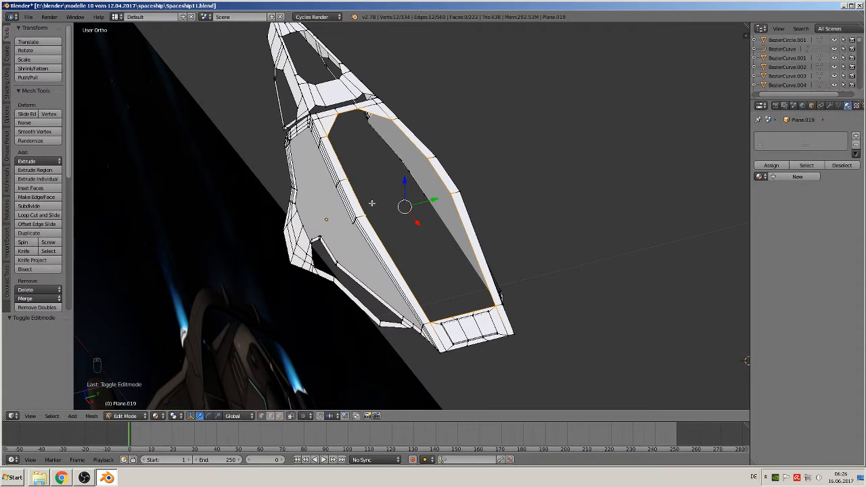
shift+right_click(342, 115)
shift+right_click(357, 110)
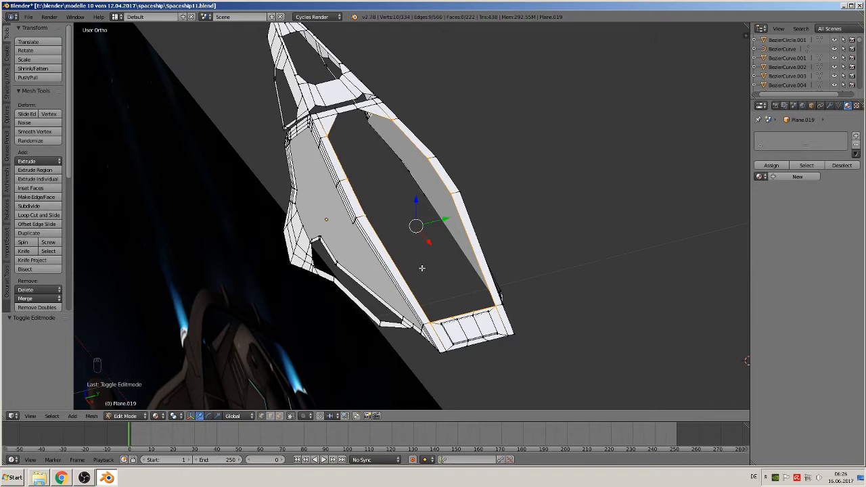
middle_drag(422, 268, 440, 324)
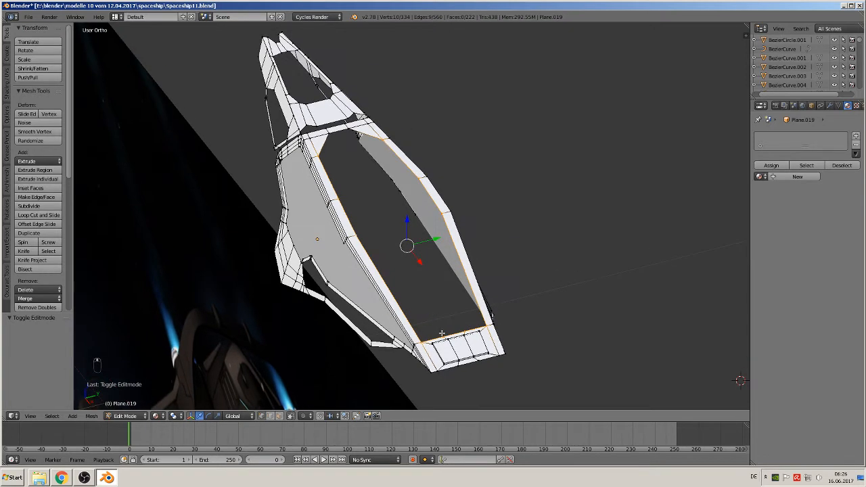
key(a)
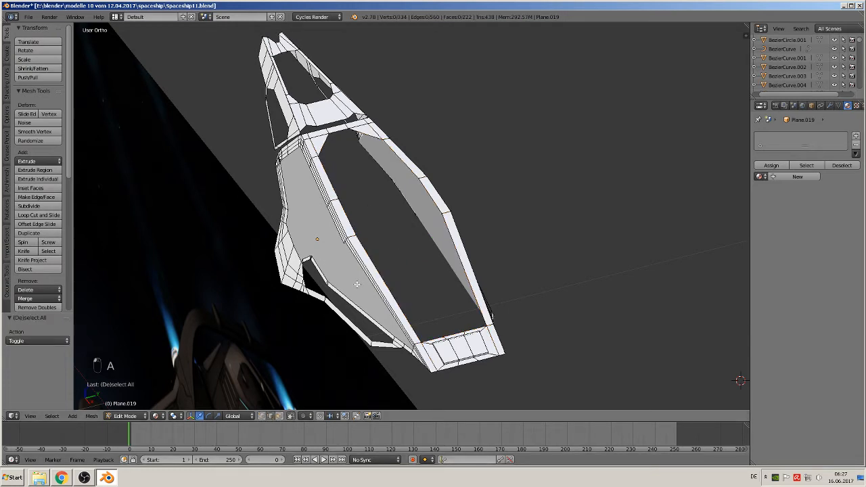
Fill the front two sections of the top canopy opening with faces between opposite frame edges.
right_click(387, 276)
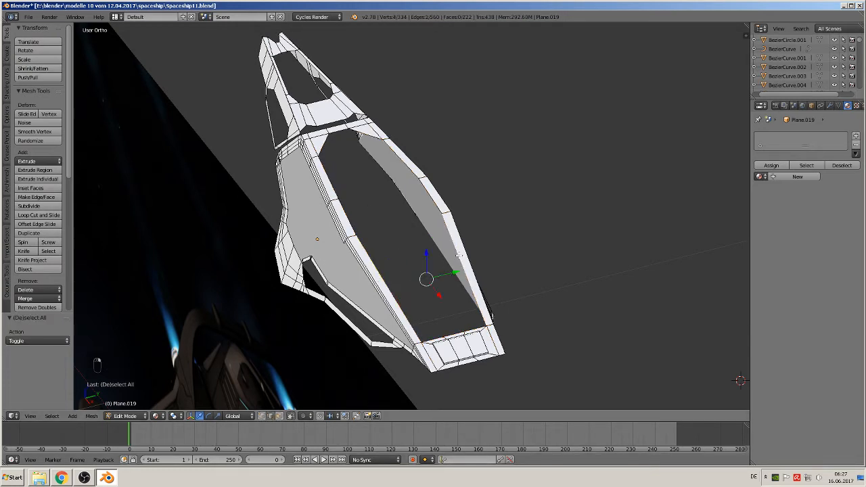
key(f)
right_click(353, 214)
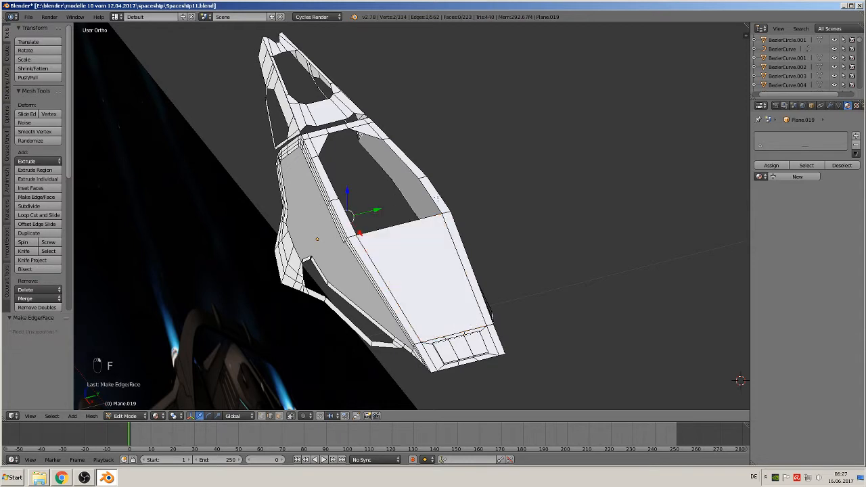
shift+right_click(437, 198)
shift+right_click(431, 198)
shift+right_click(349, 218)
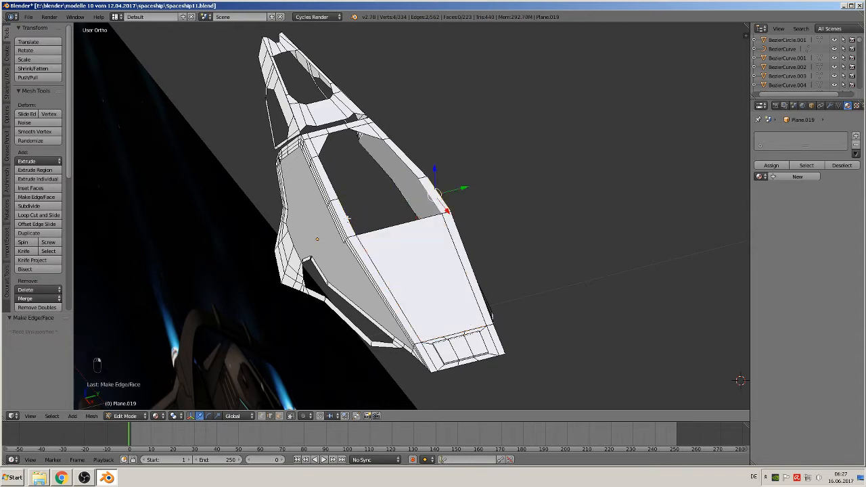
right_click(352, 218)
shift+right_click(429, 198)
key(f)
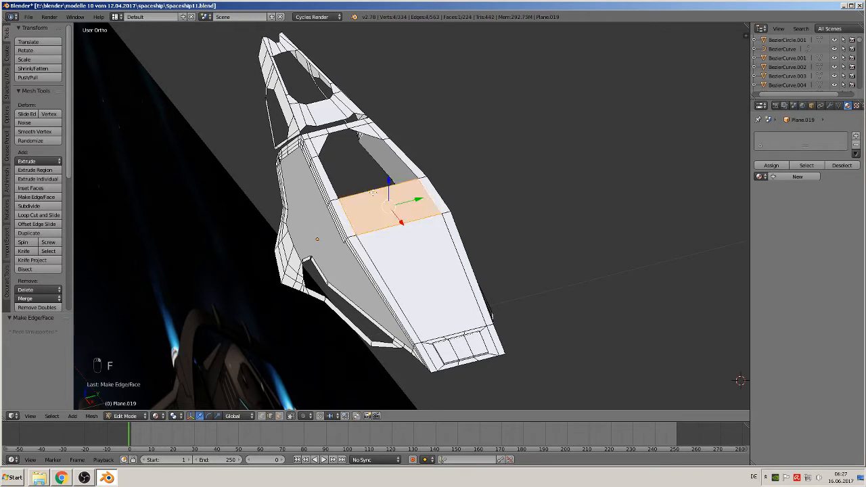
Fill the remaining two rear sections of the top canopy opening with faces.
right_click(331, 180)
shift+right_click(407, 165)
key(f)
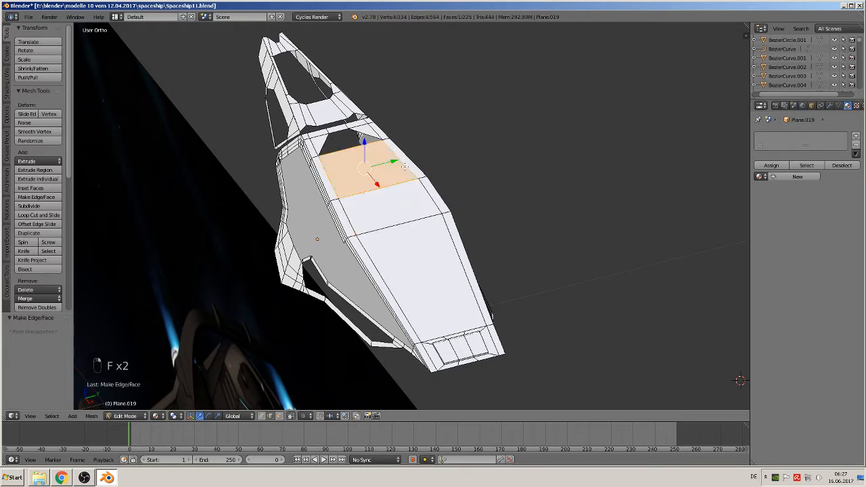
right_click(335, 149)
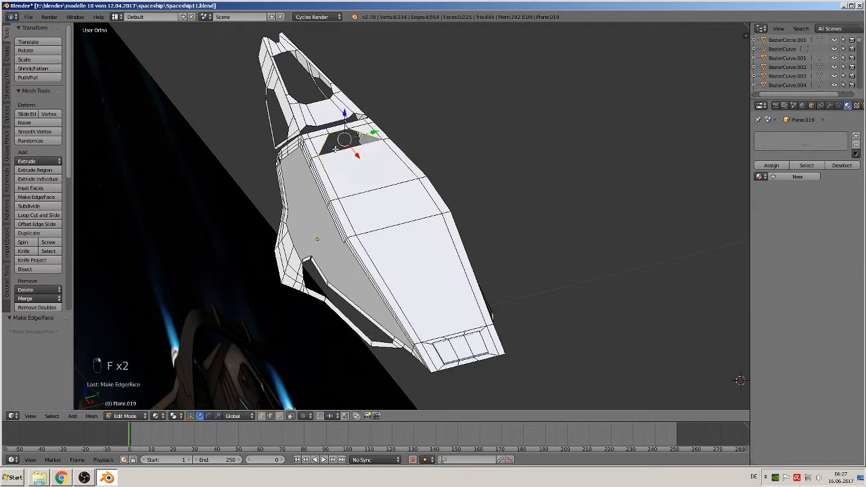
key(f)
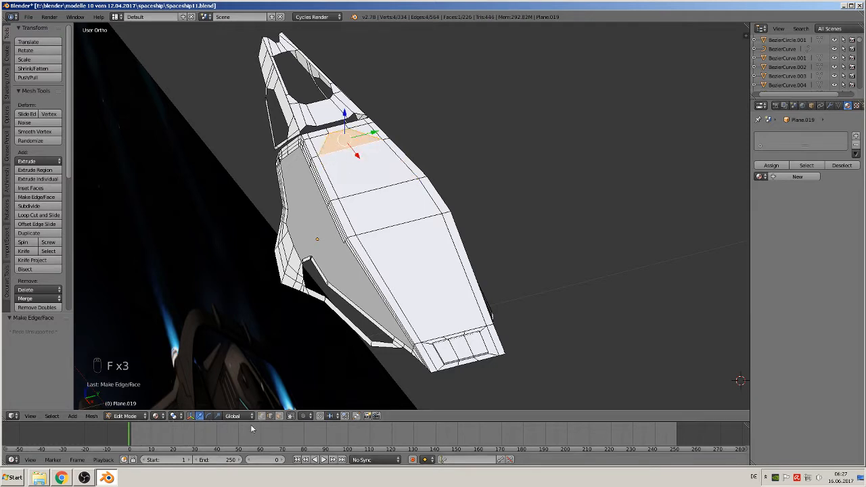
Select the four canopy faces, duplicate them in place, and separate the copy into its own object.
click(280, 416)
shift+right_click(366, 175)
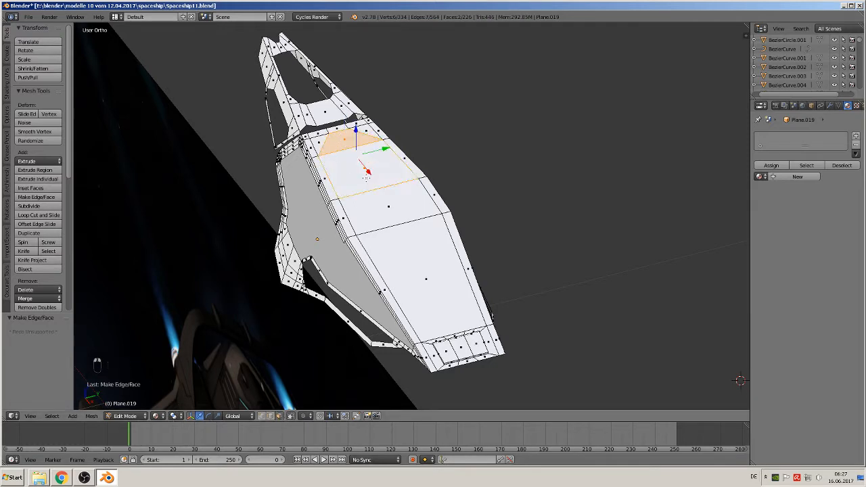
shift+right_click(380, 206)
shift+right_click(417, 265)
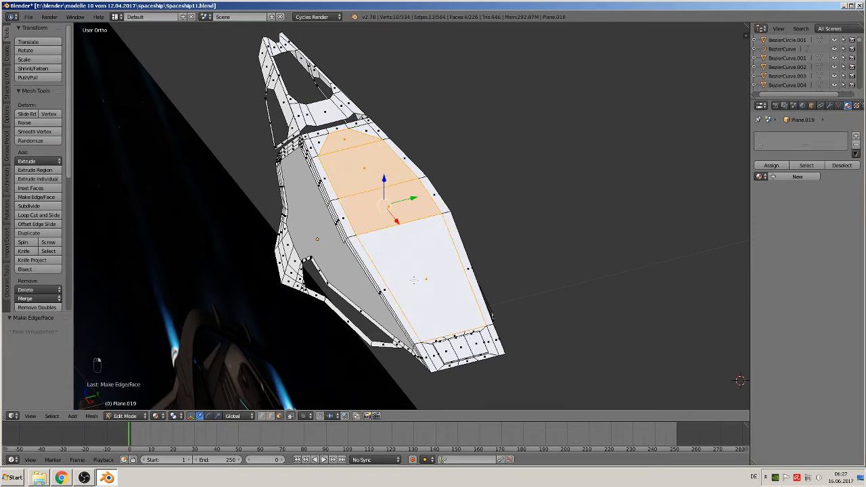
key(shift+d)
right_click(414, 279)
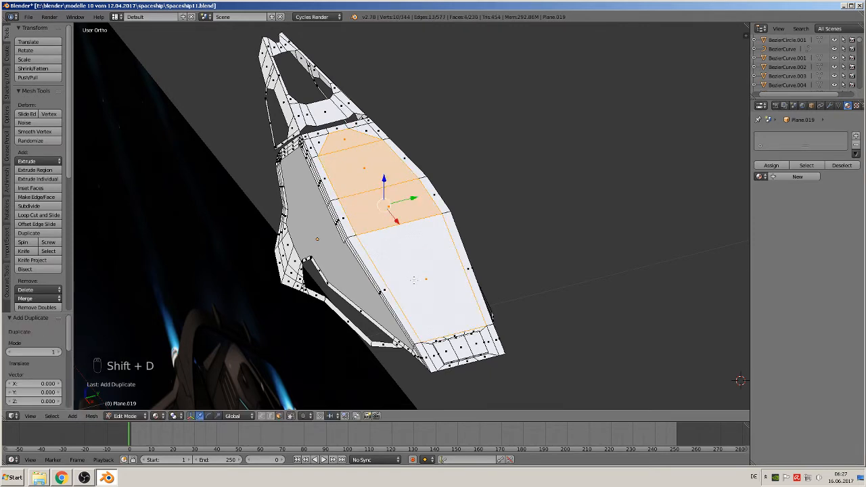
key(p)
click(414, 280)
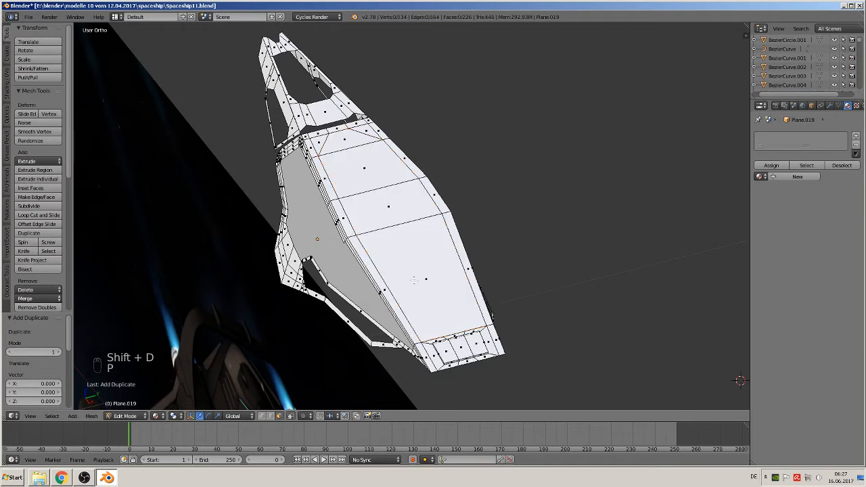
Delete the three cross edges and their filler faces from the frame's canopy opening, and return to Object Mode.
key(Tab)
key(Tab)
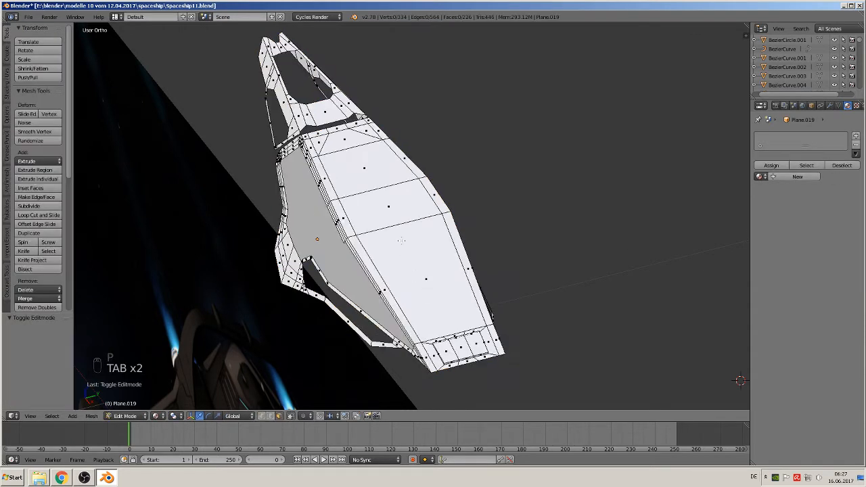
right_click(399, 234)
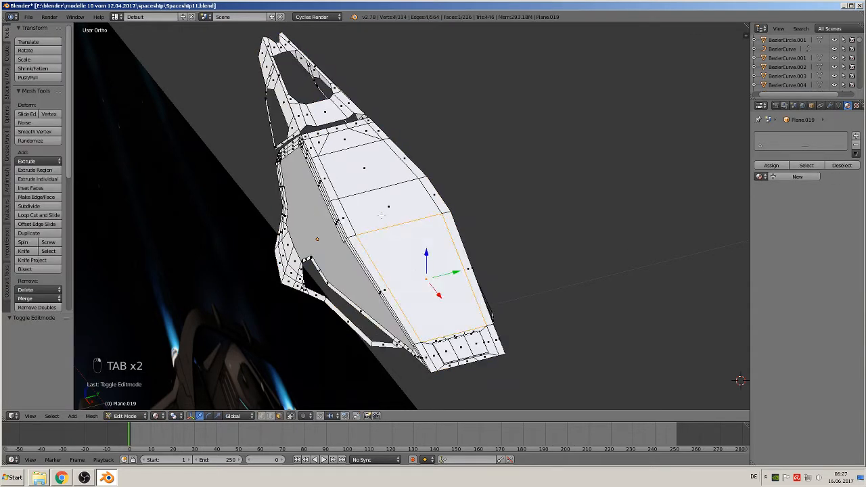
click(268, 416)
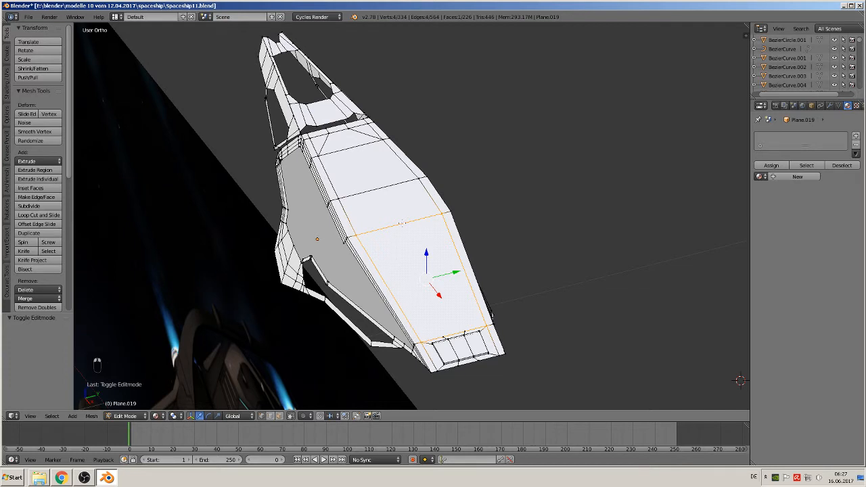
right_click(411, 227)
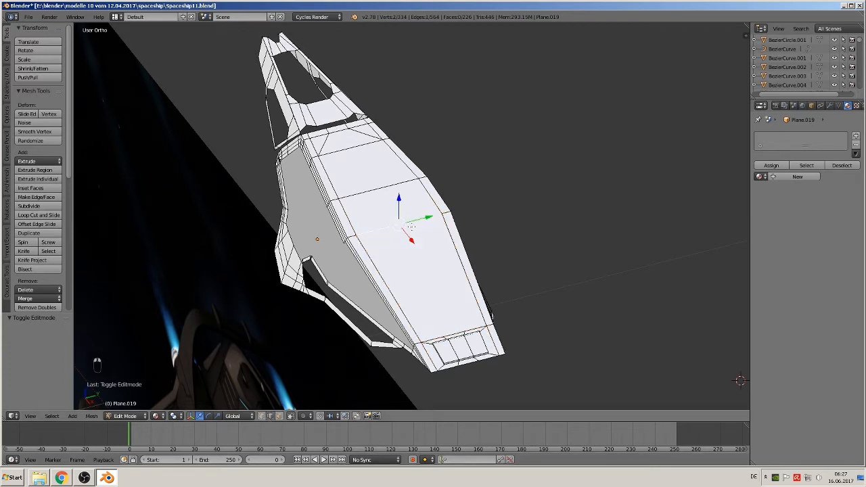
shift+right_click(351, 186)
shift+right_click(360, 157)
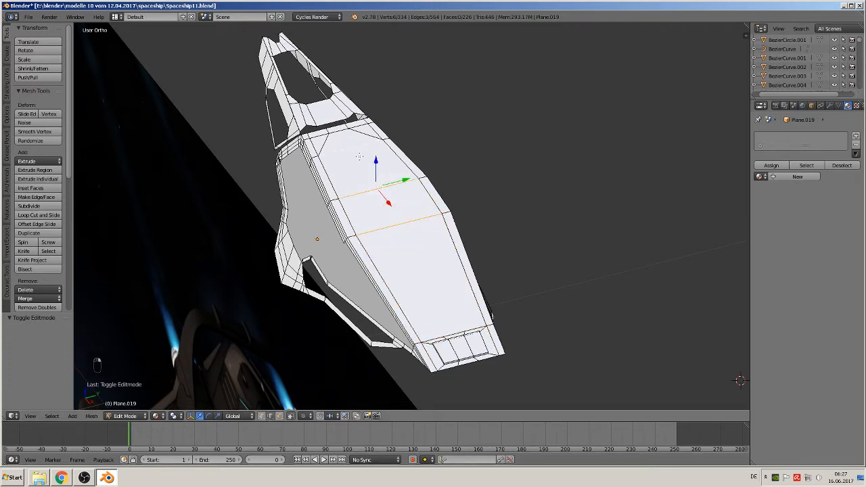
key(x)
click(351, 166)
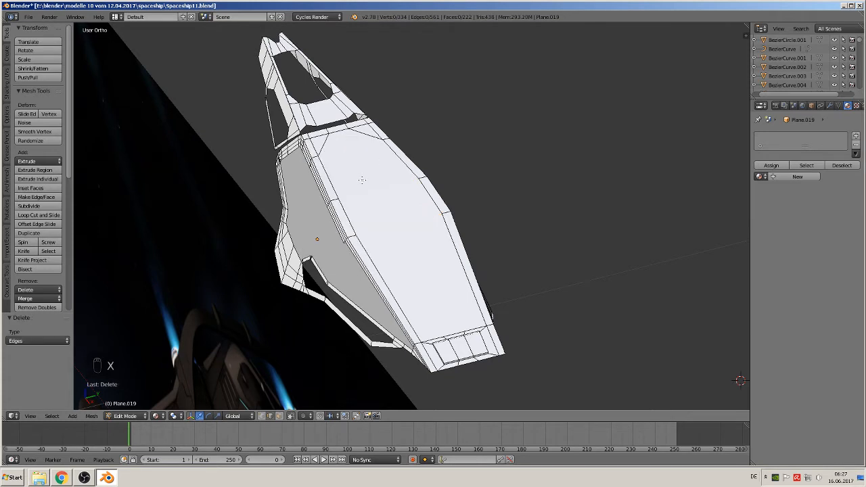
key(Tab)
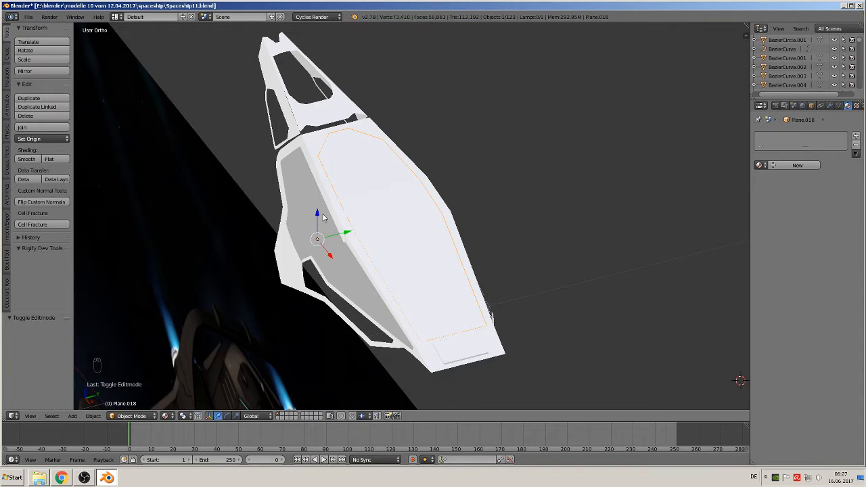
Apply the rotation and scale of the separated canopy pane and set its origin to geometry.
drag(318, 215, 322, 177)
key(ctrl+z)
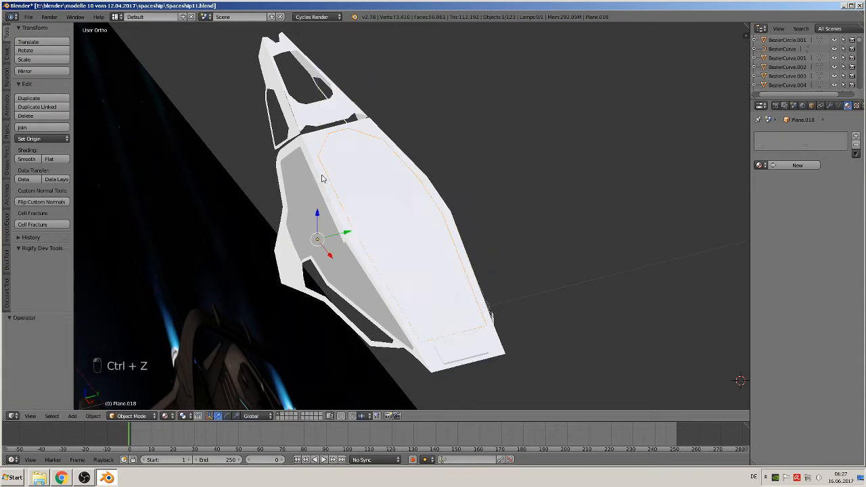
click(96, 416)
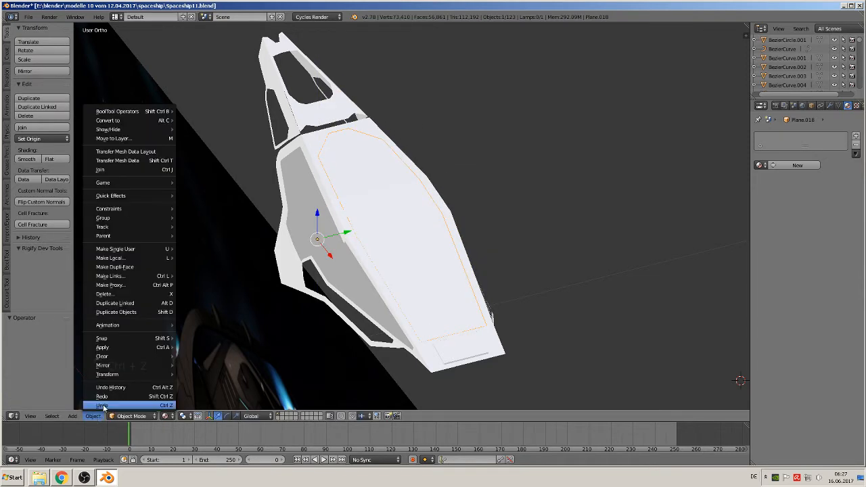
mouse_move(128, 347)
click(219, 375)
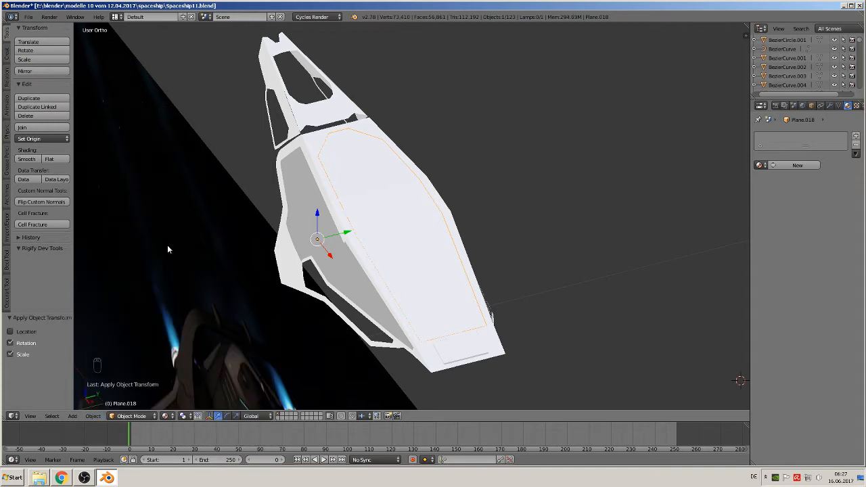
click(40, 138)
click(41, 161)
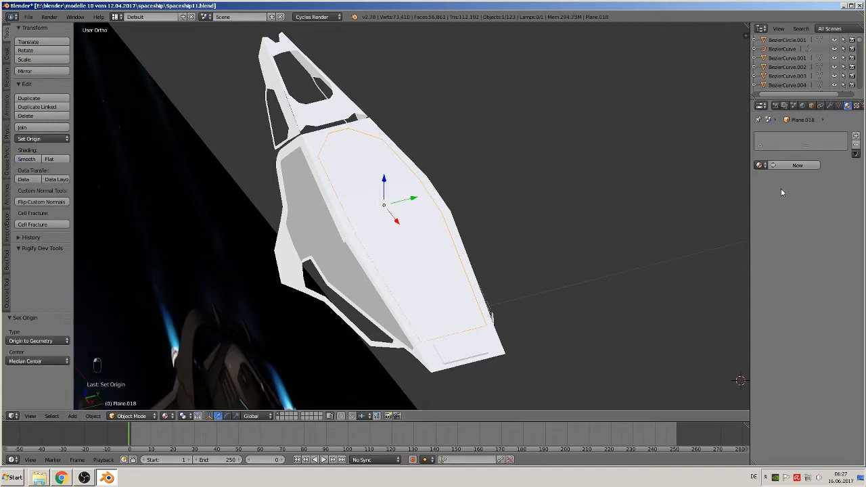
Assign the existing glas material to the canopy pane.
click(759, 165)
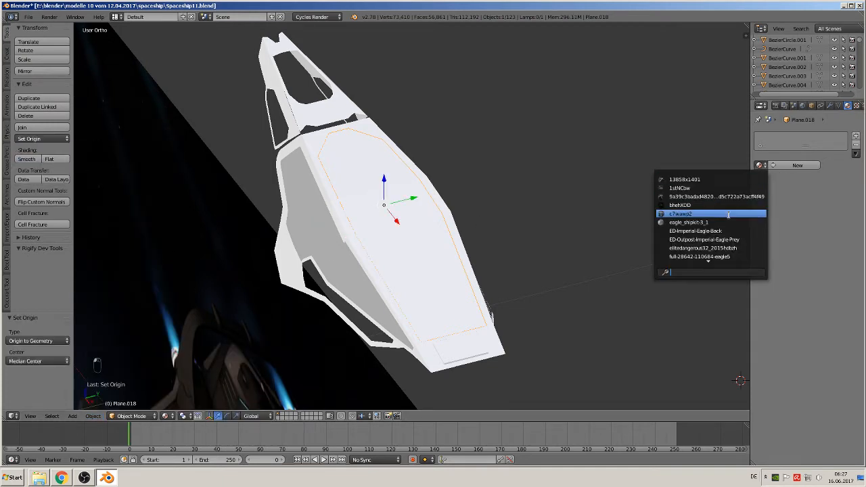
text(g)
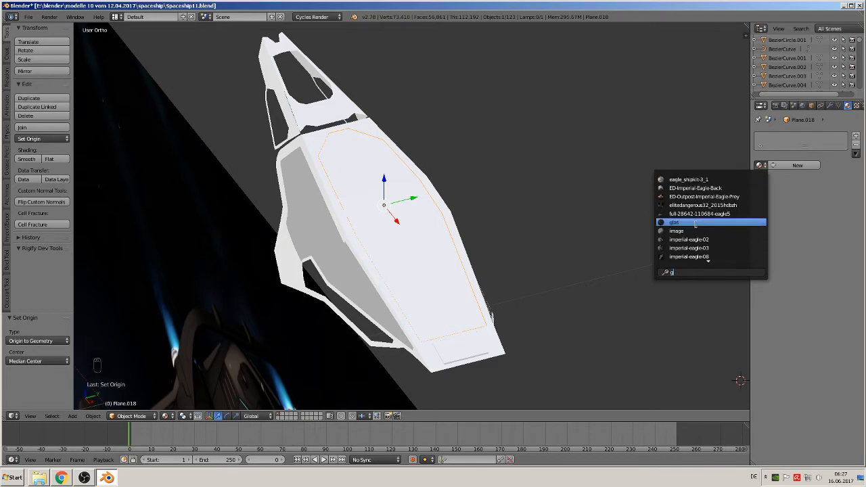
click(697, 224)
middle_drag(437, 264, 495, 259)
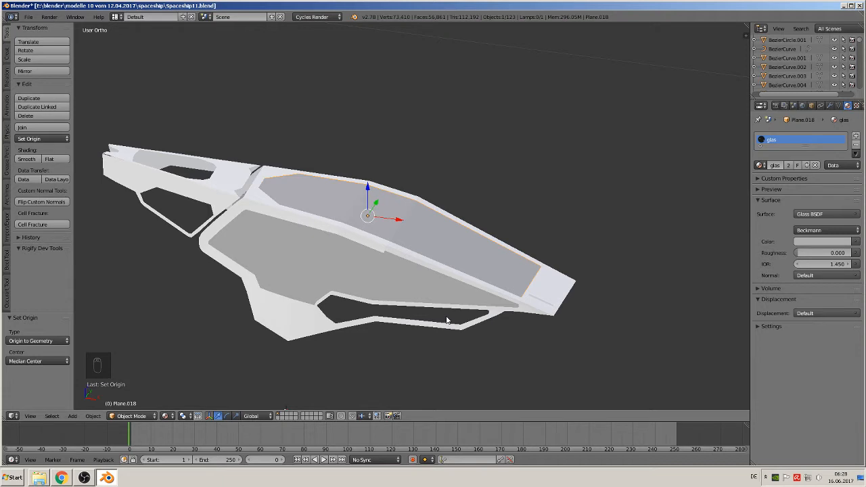
Duplicate the edge loop around the cockpit frame's lower side opening in place, separate the copy into its own object, and return to Object Mode.
scroll(381, 329, up, 2)
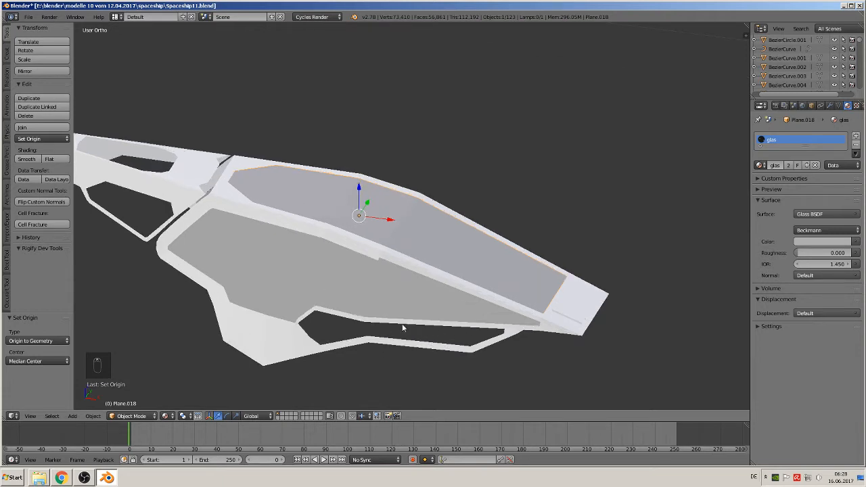
key(Tab)
key(Tab)
right_click(440, 251)
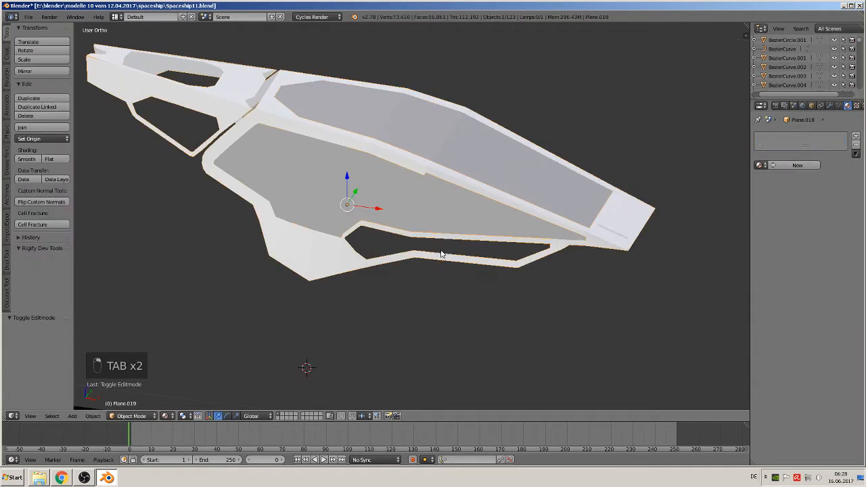
key(Tab)
scroll(417, 262, up, 2)
alt+right_click(396, 244)
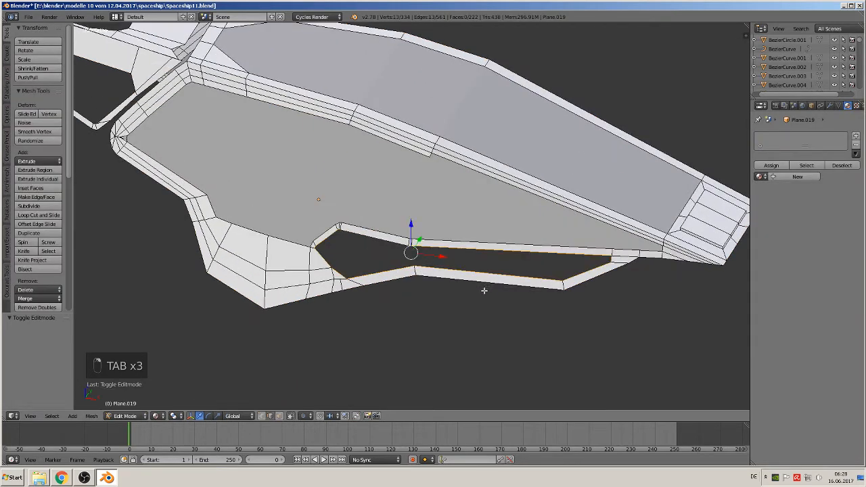
middle_drag(483, 291, 452, 278)
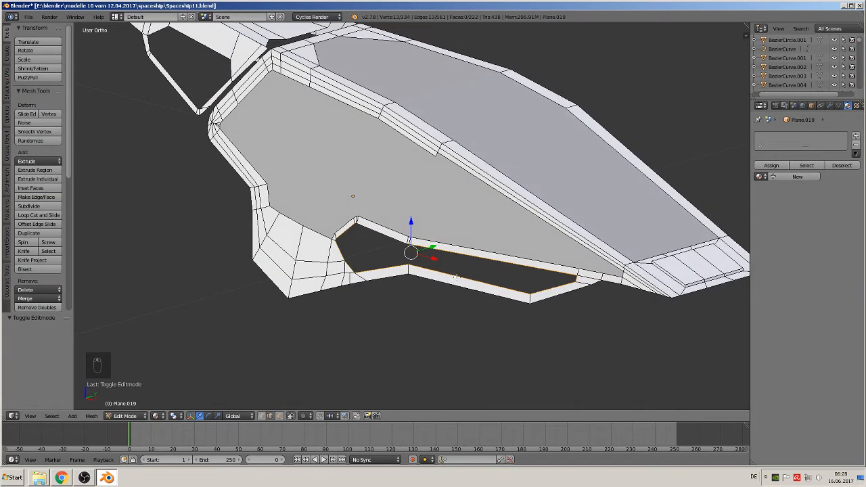
key(shift+d)
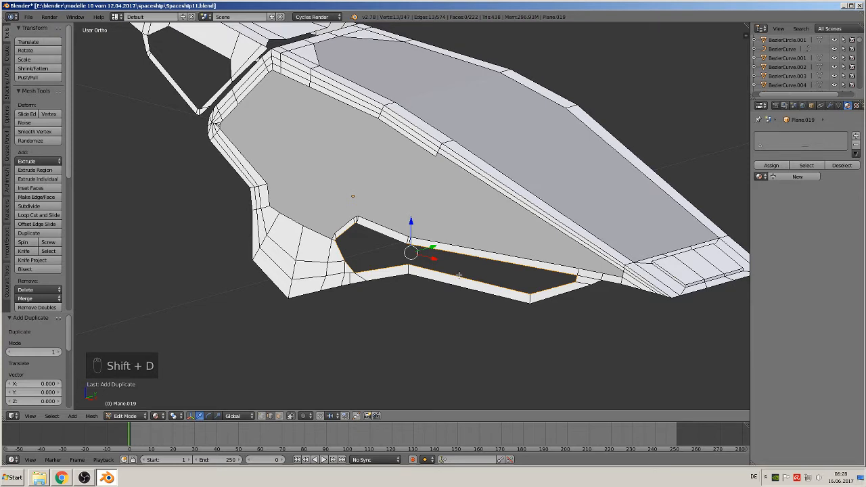
key(p)
click(459, 275)
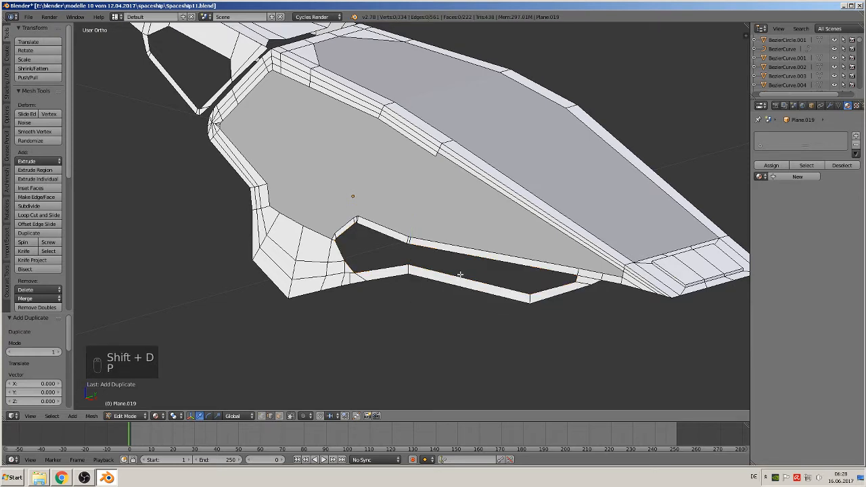
key(Tab)
Select the separated outline of the lower side opening and fill it with a single face.
right_click(459, 277)
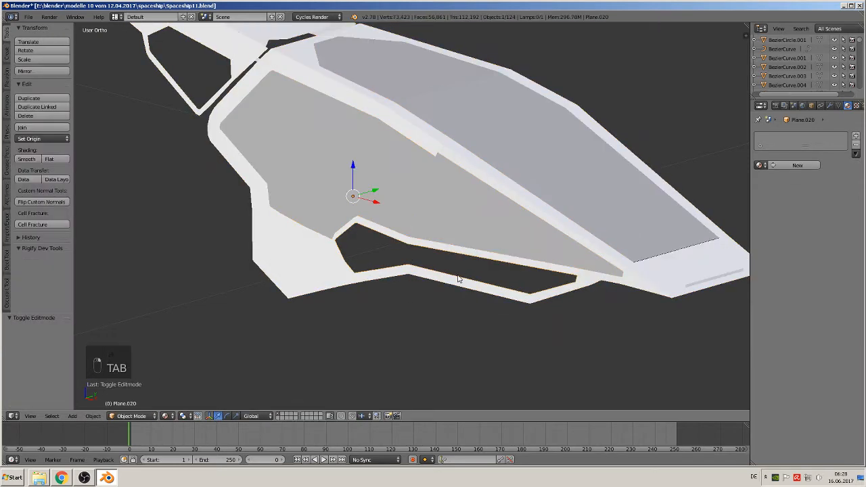
drag(373, 193, 322, 211)
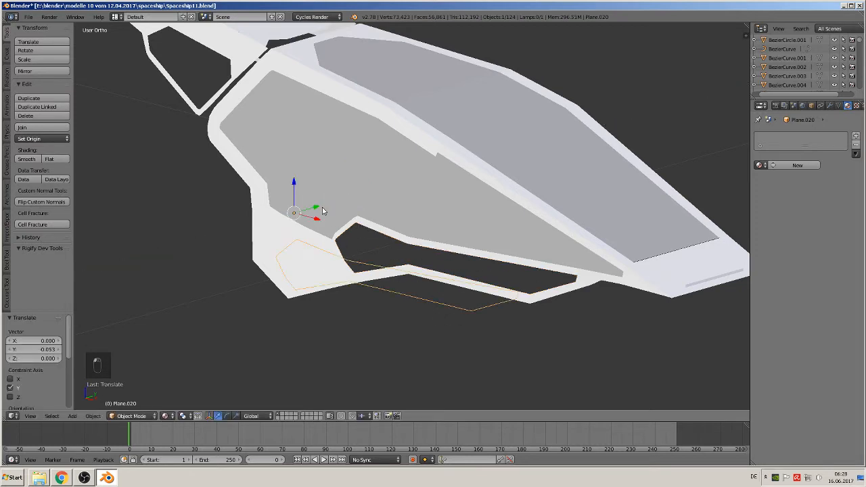
key(ctrl+z)
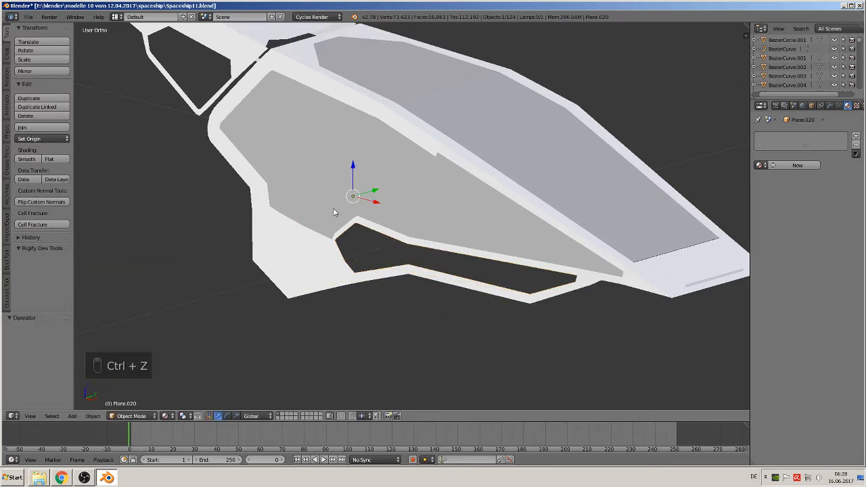
key(Tab)
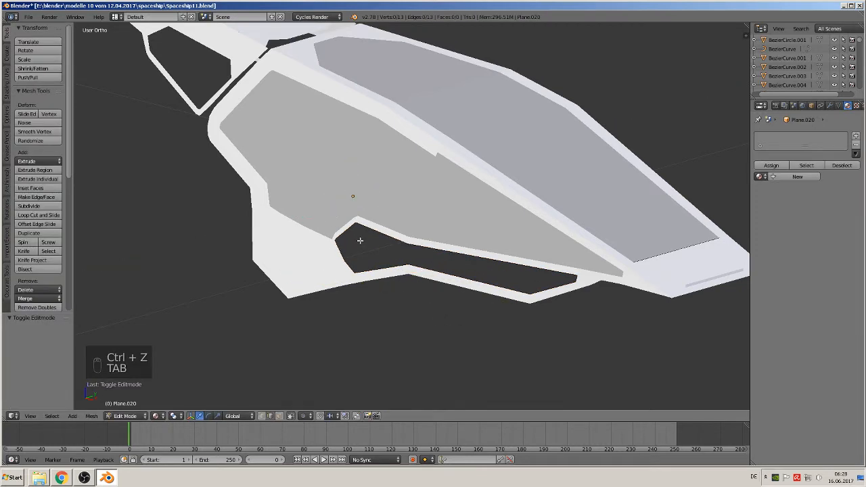
key(a)
key(a)
key(f)
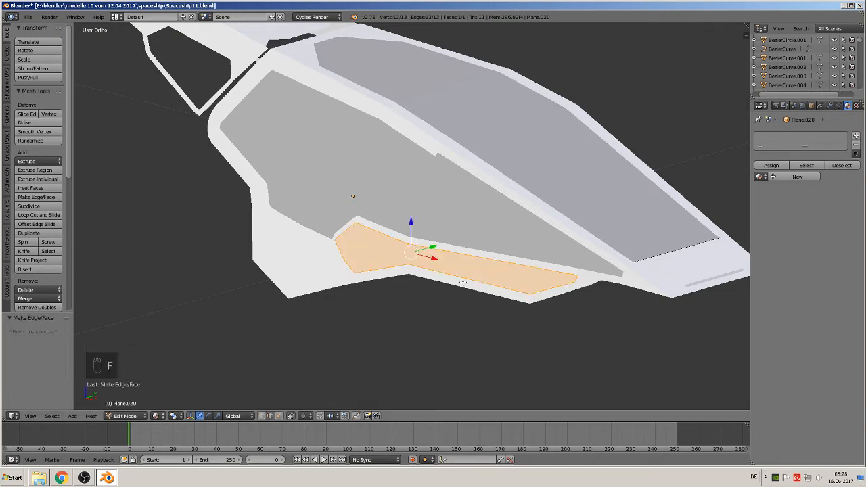
Extrude the lower pane's face slightly along the Y axis to give it thickness, and return to Object Mode.
middle_drag(444, 298, 415, 307)
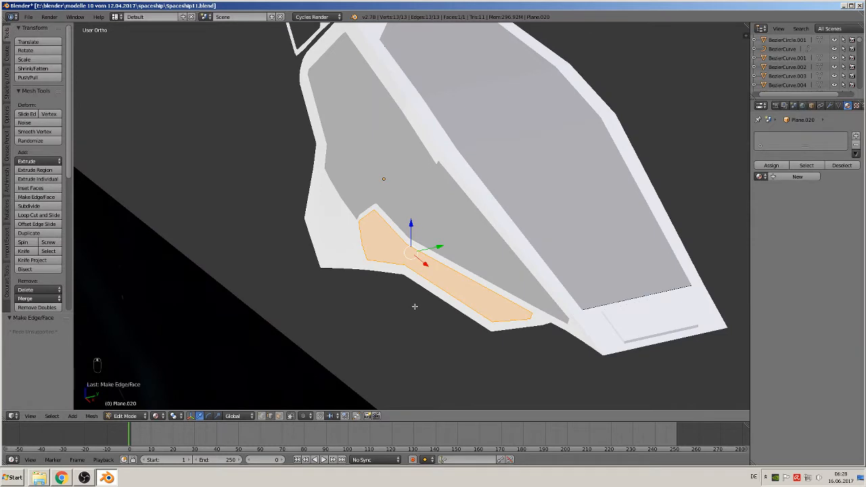
key(e)
right_click(446, 274)
key(e)
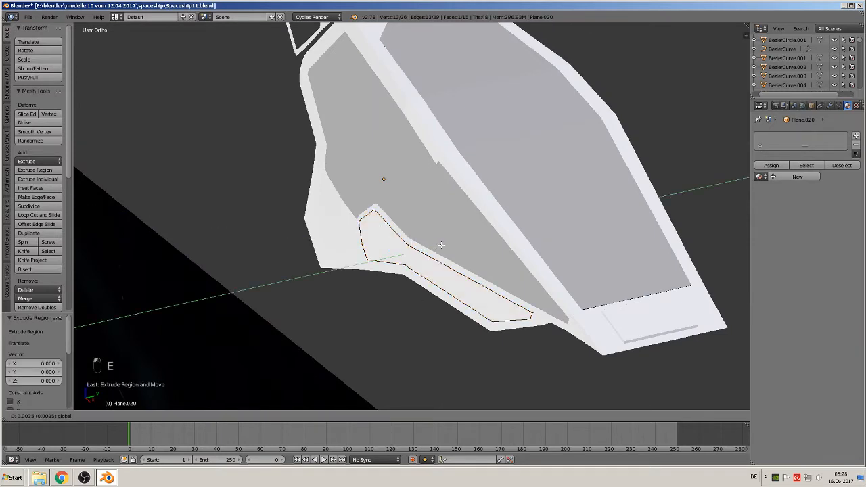
right_click(442, 245)
key(Tab)
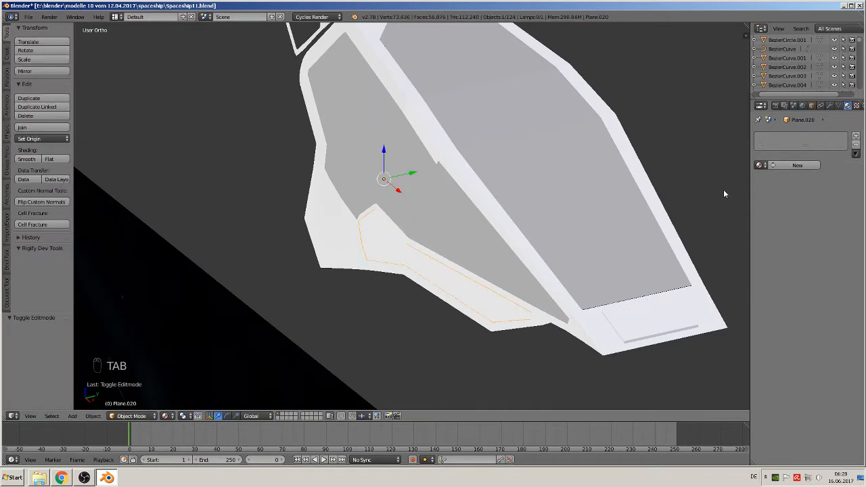
Apply the rotation and scale of the lower side pane and set its origin to geometry.
click(93, 416)
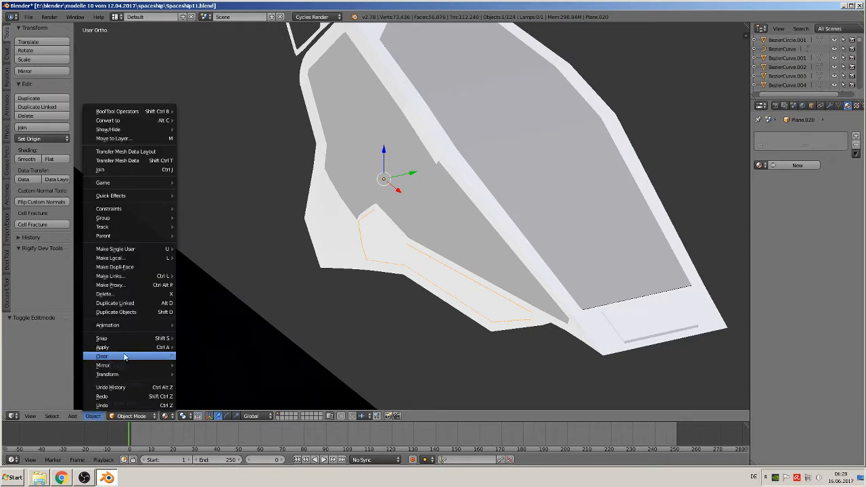
mouse_move(155, 341)
click(204, 366)
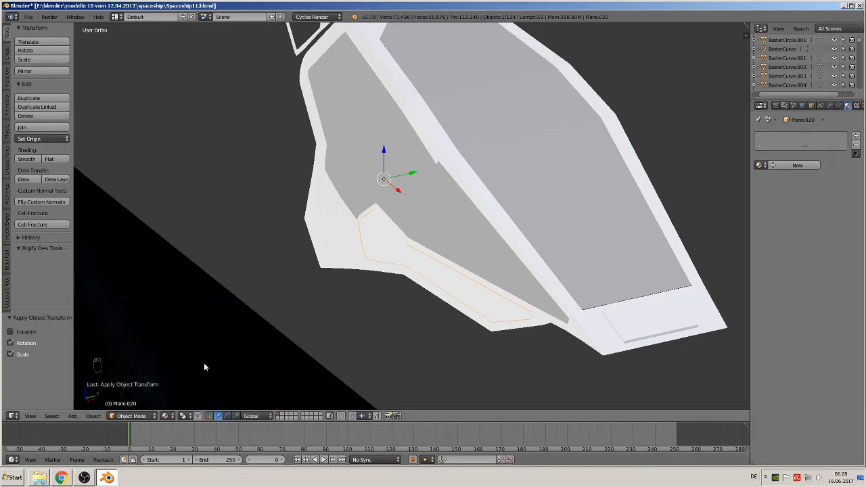
click(52, 139)
click(56, 157)
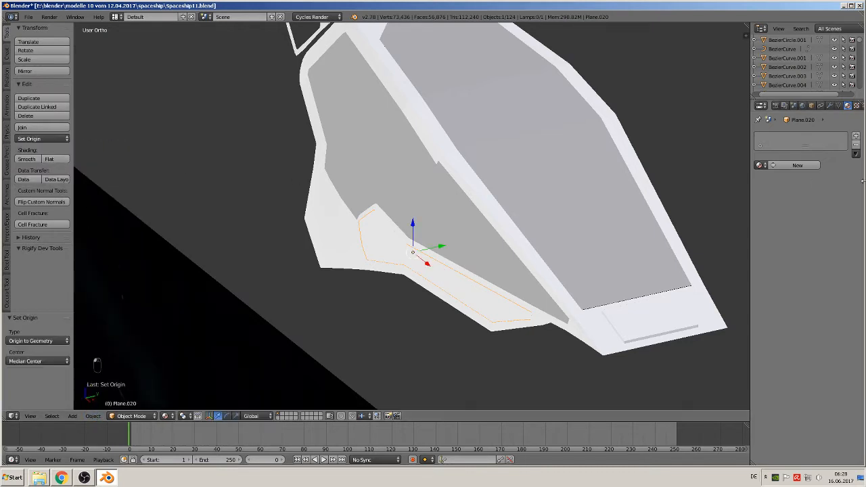
Assign the existing glas material to the lower side pane.
click(758, 165)
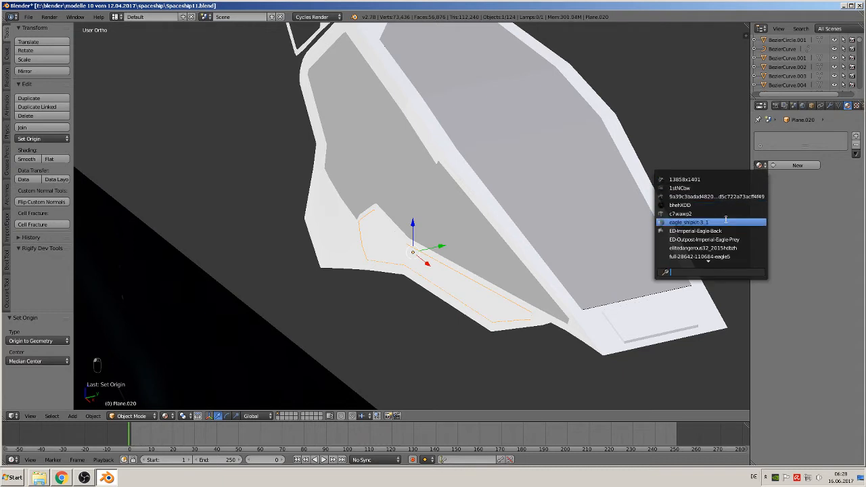
text(hd)
key(BackSpace)
key(BackSpace)
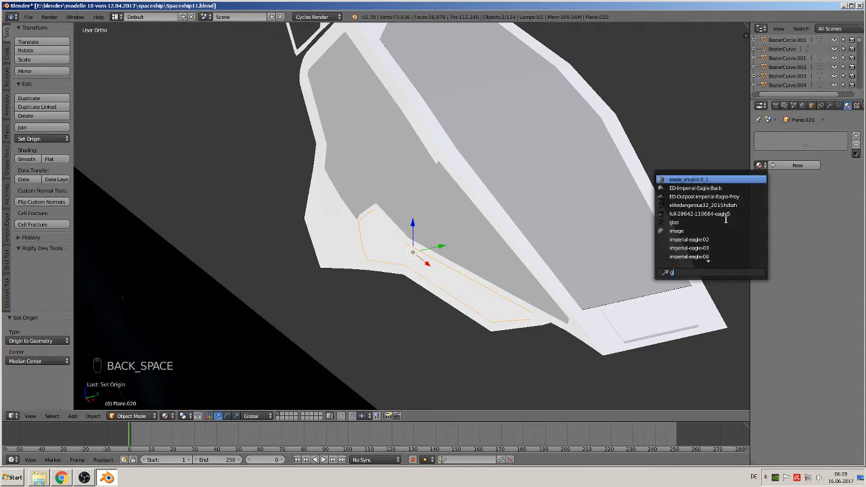
click(722, 226)
scroll(463, 278, down, 1)
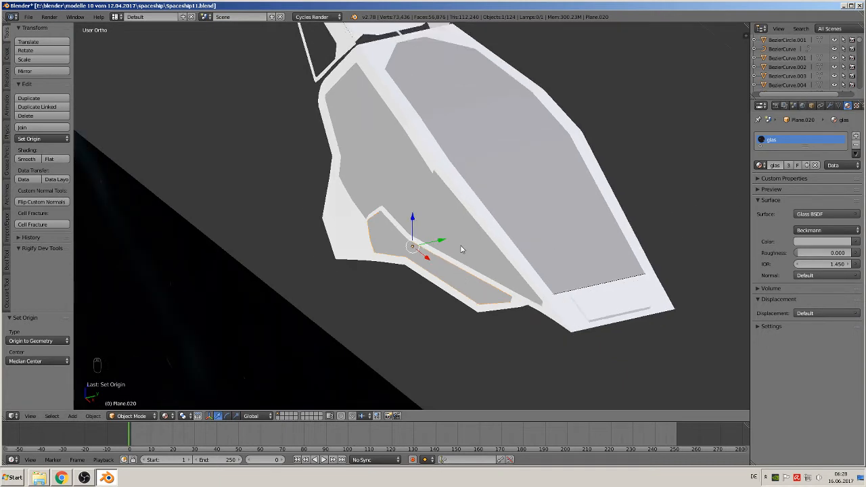
Reapply the lower side pane's rotation and scale, and make a linked duplicate moved about 0.159 along the Y axis.
click(92, 416)
mouse_move(126, 348)
click(219, 374)
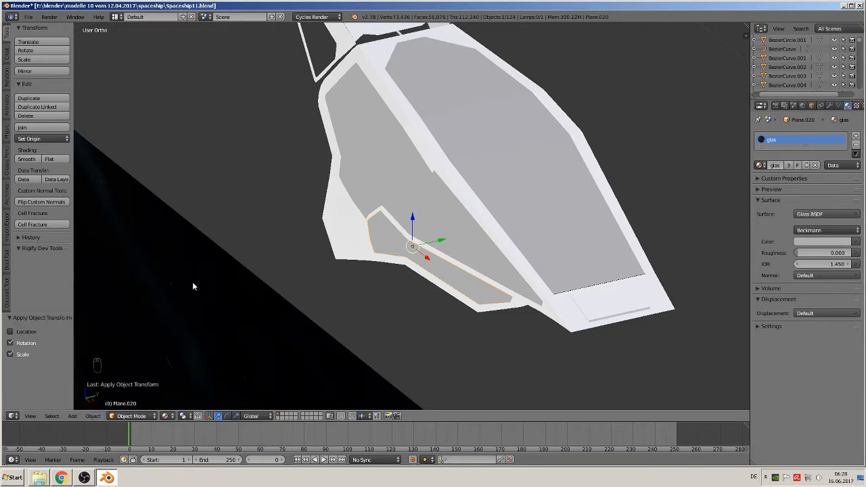
key(alt+d)
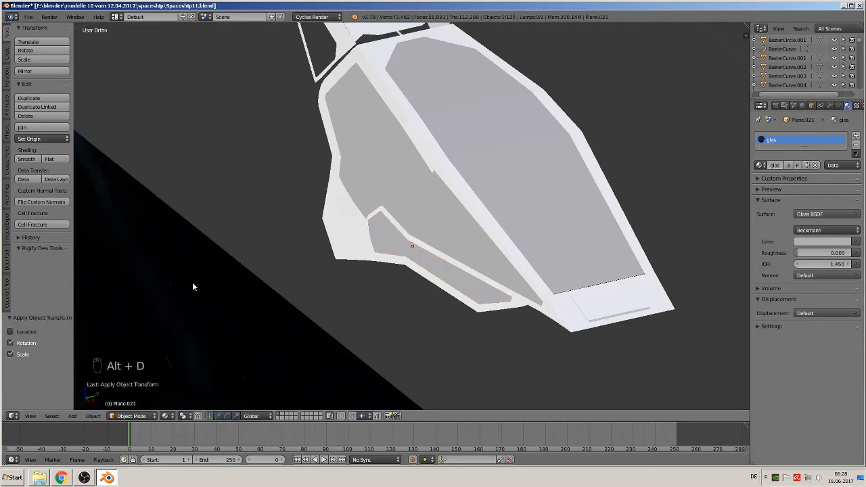
drag(441, 242, 610, 239)
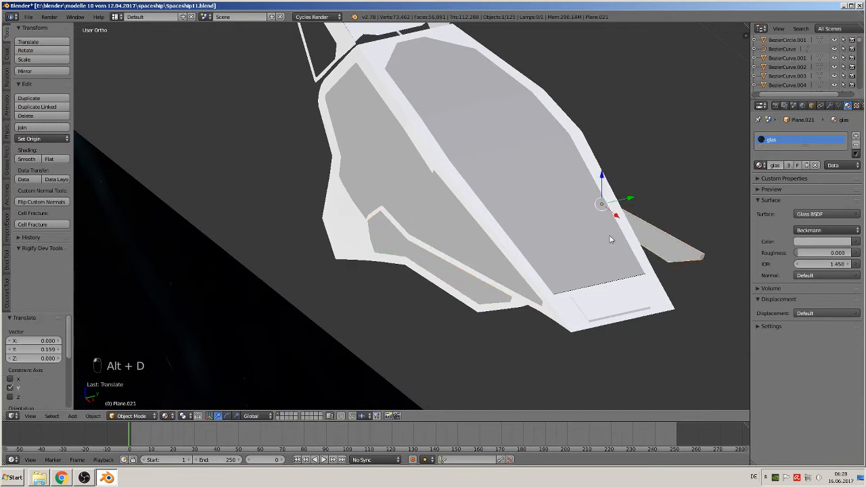
middle_drag(611, 239, 491, 264)
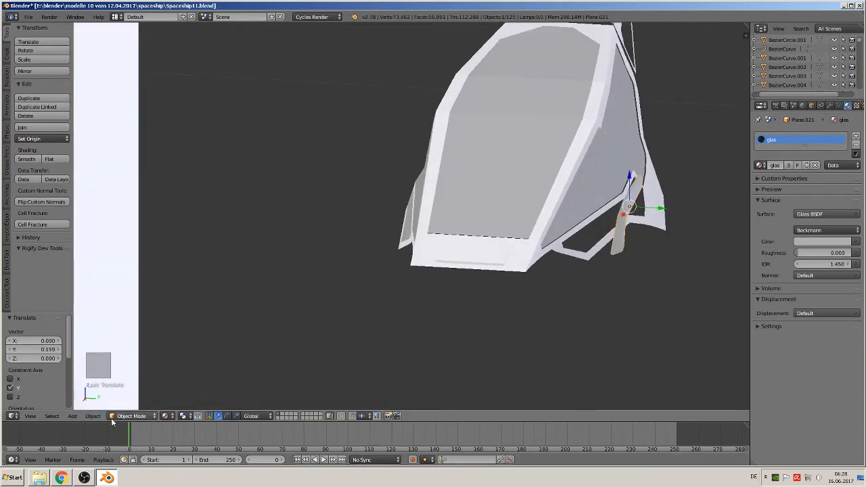
Mirror the linked pane copy across the global Y axis and move it along Y into the opposite lower side opening.
click(93, 415)
mouse_move(103, 365)
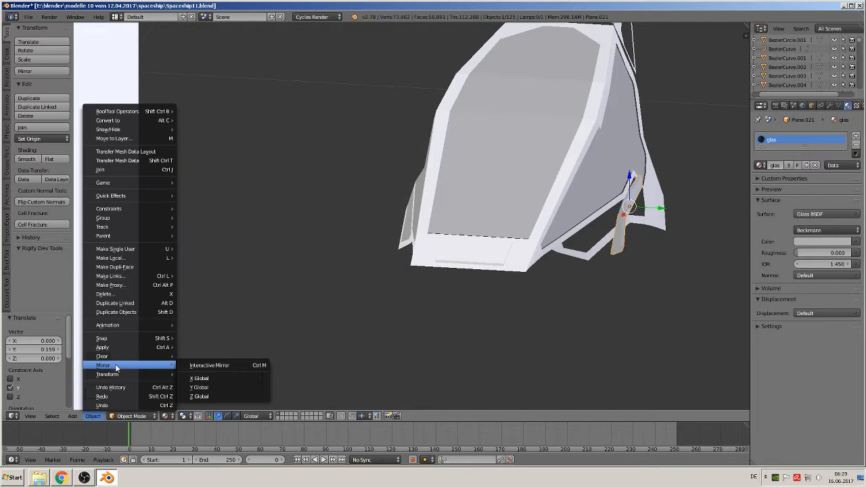
click(203, 365)
click(247, 351)
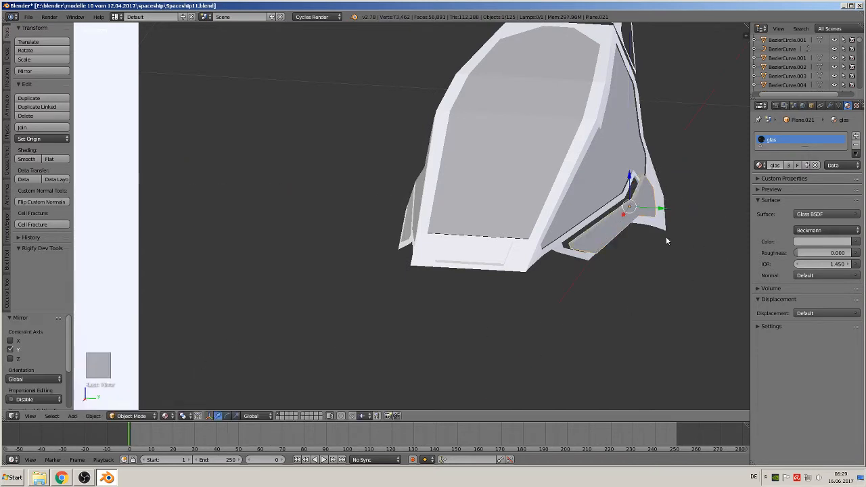
drag(657, 208, 645, 212)
Nudge the larger side pane above the mirrored copy slightly along the Y axis.
right_click(606, 171)
drag(643, 155, 646, 157)
middle_drag(584, 206, 650, 242)
Duplicate the edge loop around the frame's rear side opening in place, separate the copy into its own object, and return to Object Mode.
scroll(441, 201, up, 1)
right_click(360, 196)
key(Tab)
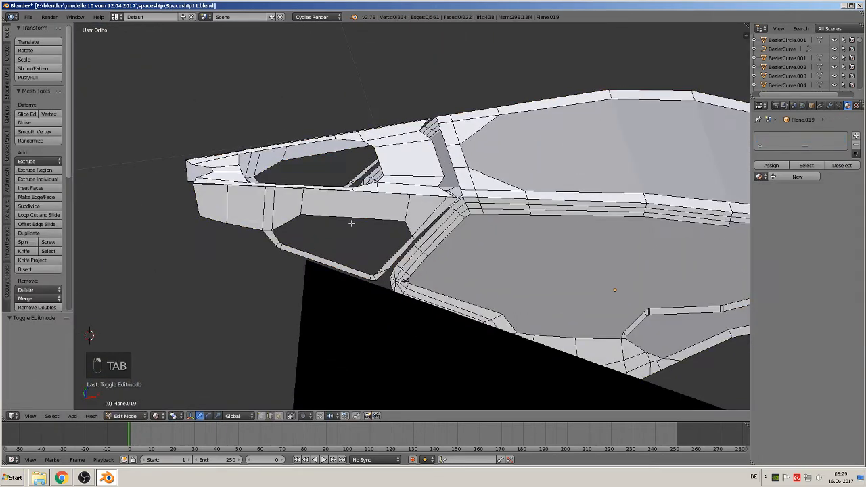
middle_drag(351, 223, 339, 196)
alt+right_click(324, 145)
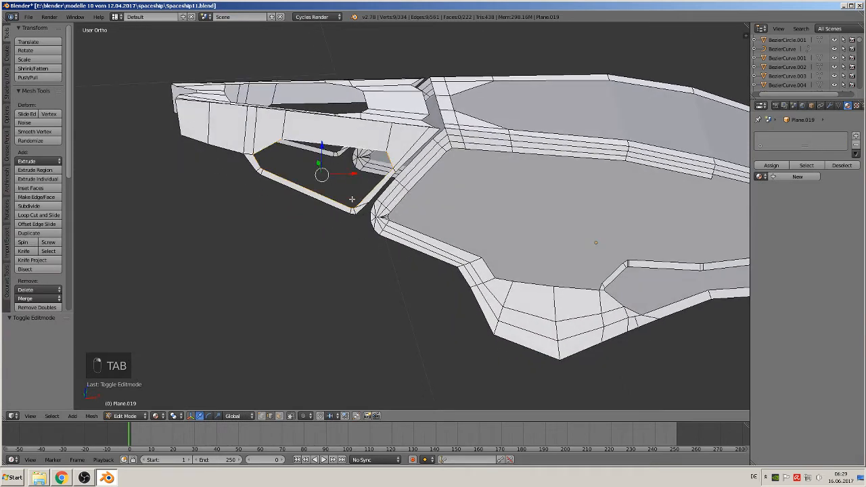
middle_drag(323, 145, 248, 231)
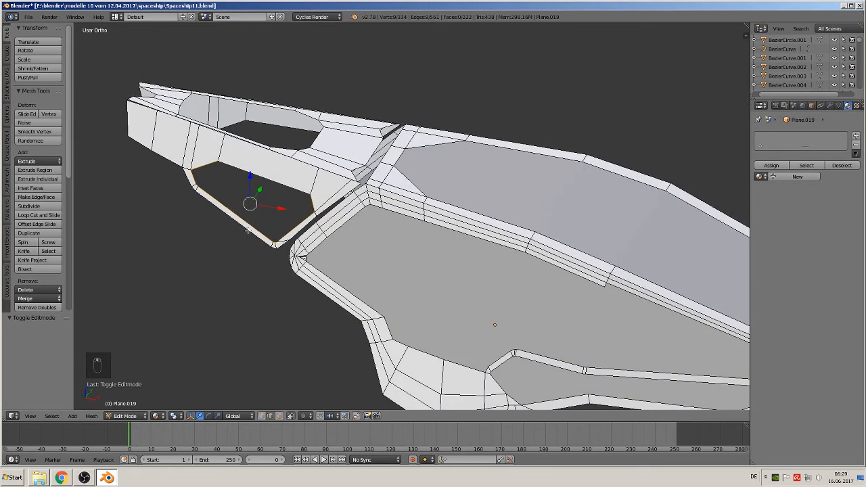
key(shift+d)
key(p)
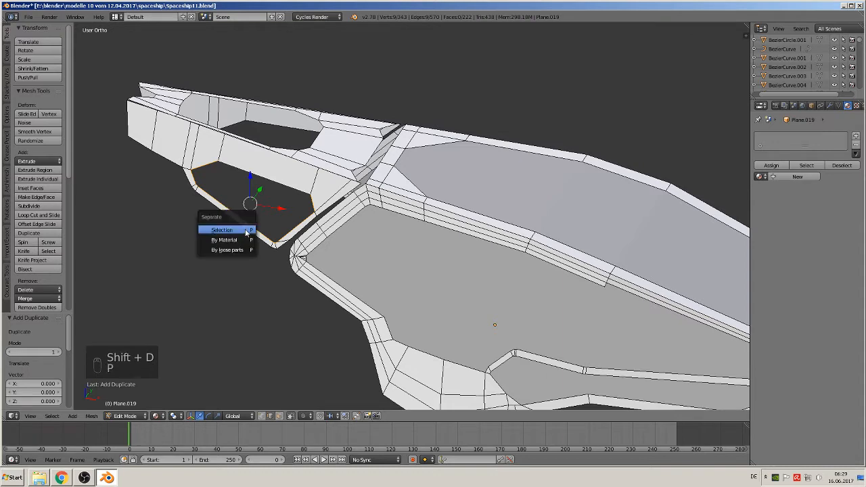
click(245, 230)
key(Tab)
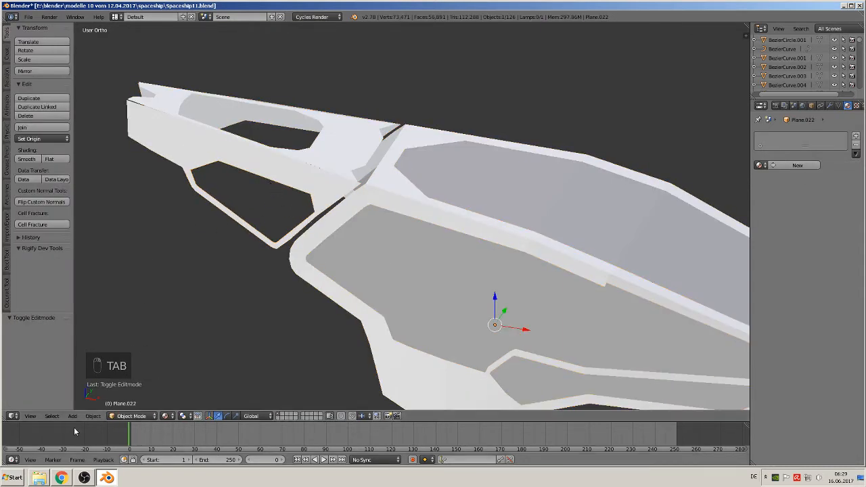
Apply the rotation and scale of the separated rear side outline and set its origin to geometry.
click(93, 417)
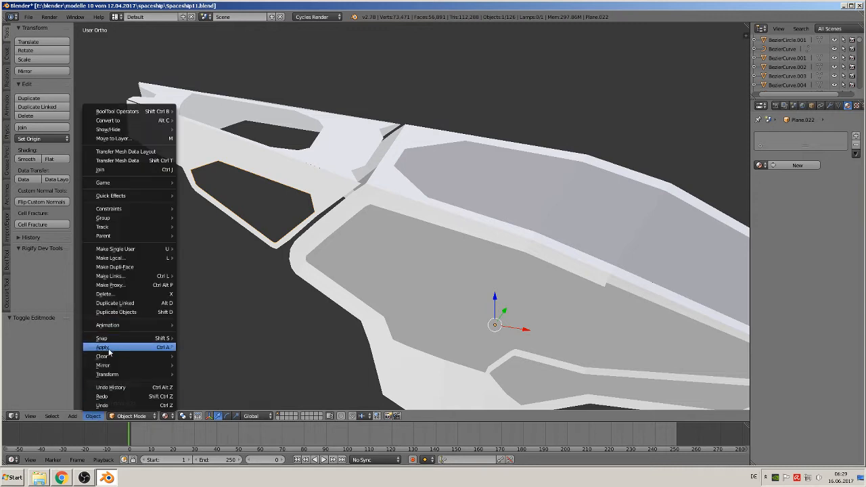
mouse_move(156, 347)
click(213, 374)
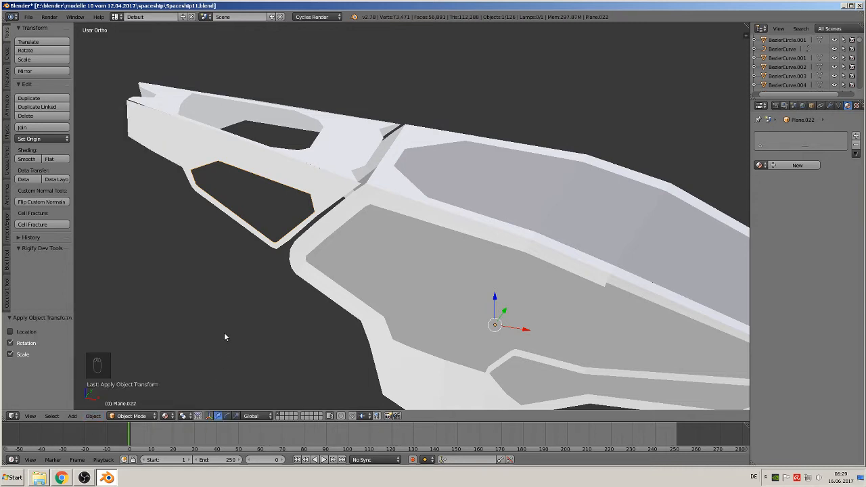
click(42, 138)
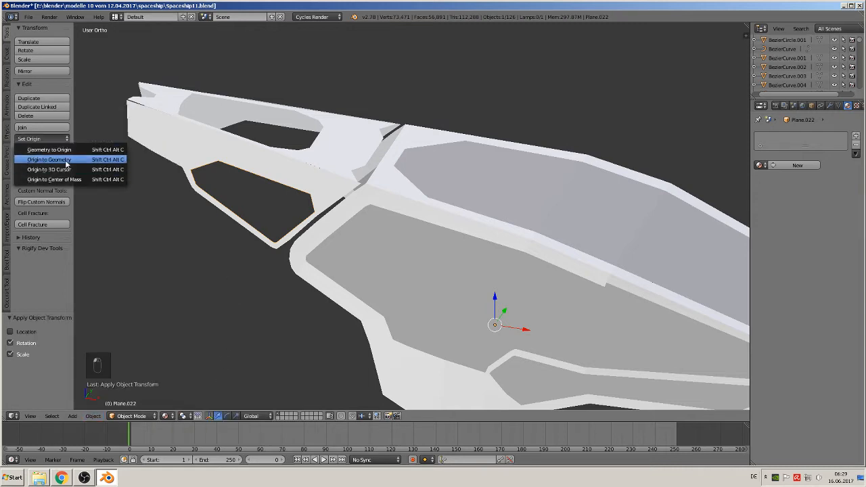
click(41, 158)
Fill the separated rear side outline with a face, extrude it slightly along the Y axis, and return to Object Mode.
key(Tab)
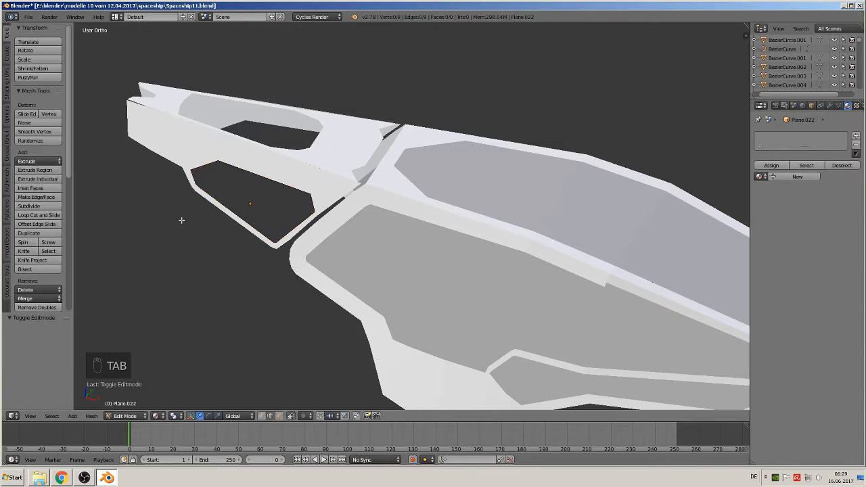
key(a)
key(a)
key(f)
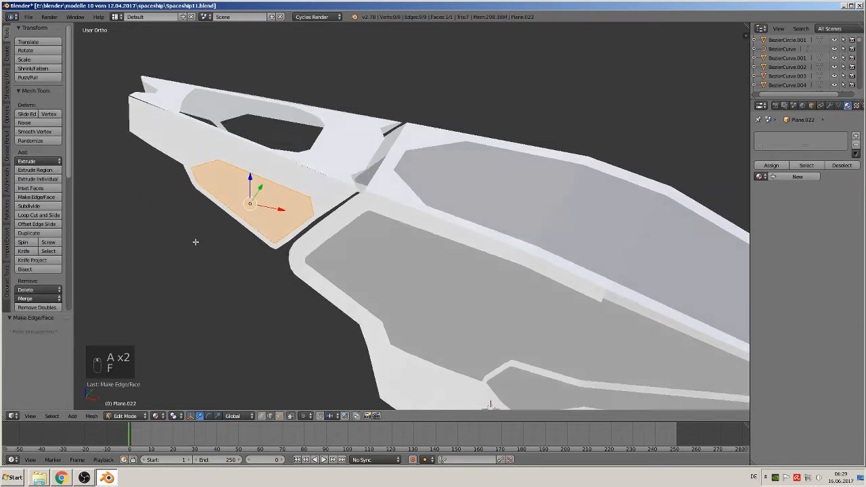
middle_drag(193, 241, 167, 250)
key(e)
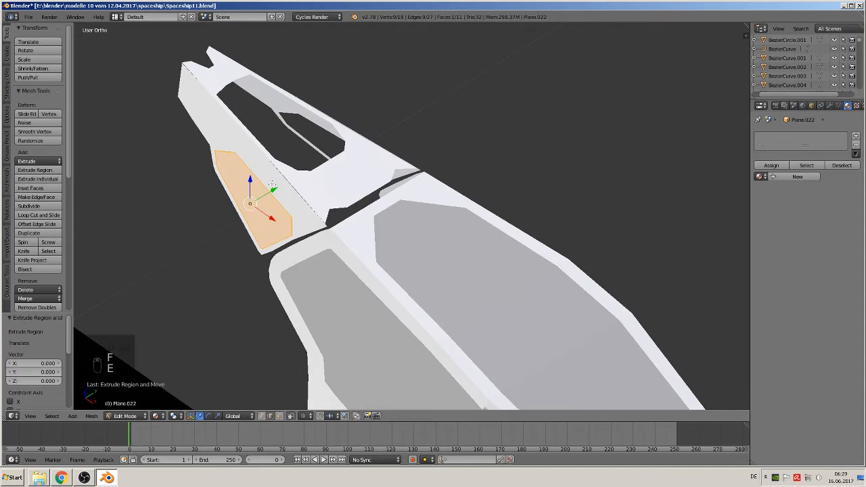
drag(274, 190, 277, 191)
key(Tab)
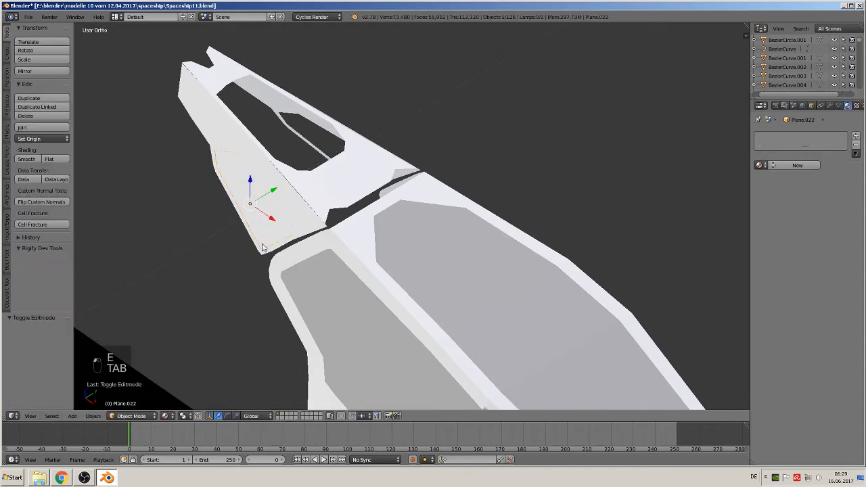
Assign the existing glas material to the new rear side pane.
middle_drag(264, 248, 291, 236)
click(759, 165)
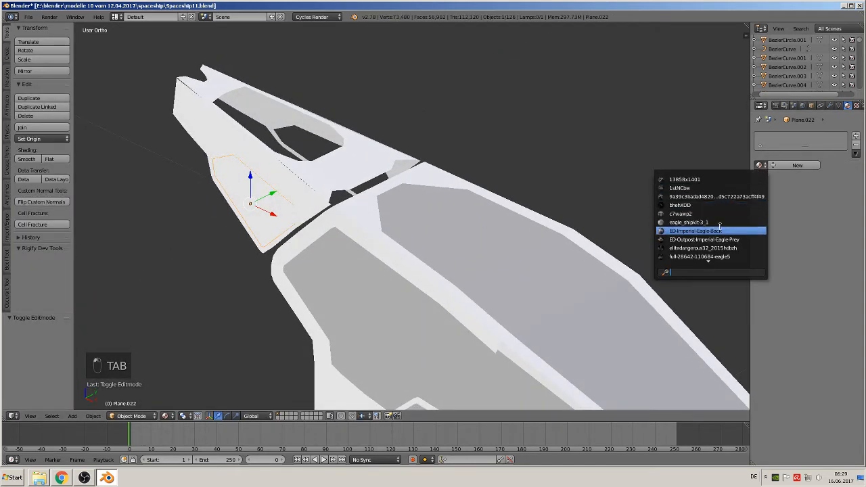
scroll(719, 226, down, 8)
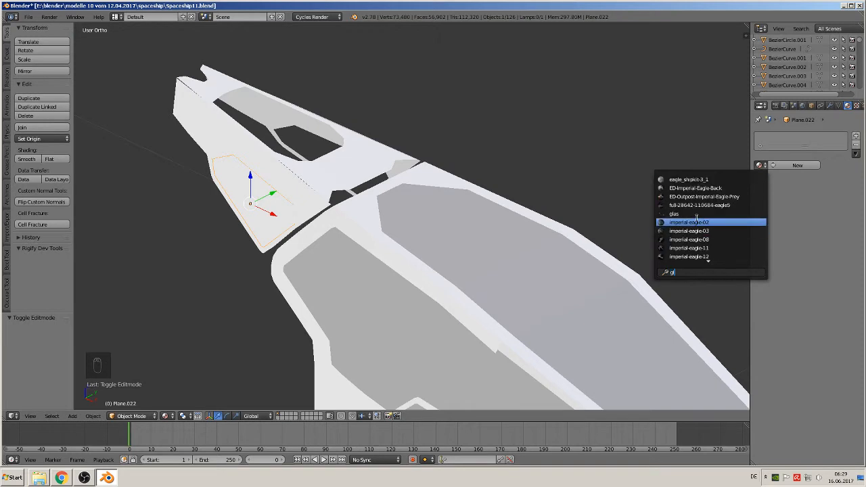
click(689, 217)
Apply the rear side pane's rotation and scale, and create a linked duplicate moved 0.111 along the Y axis.
middle_drag(348, 228, 319, 243)
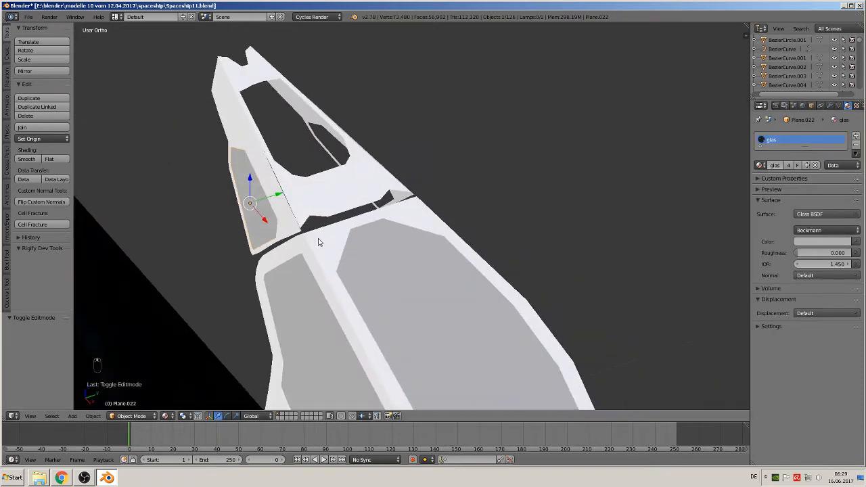
click(93, 416)
mouse_move(112, 347)
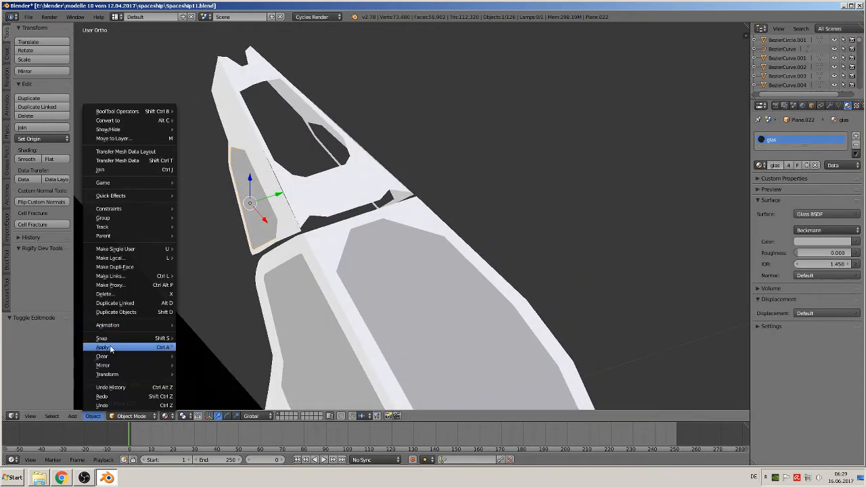
click(227, 366)
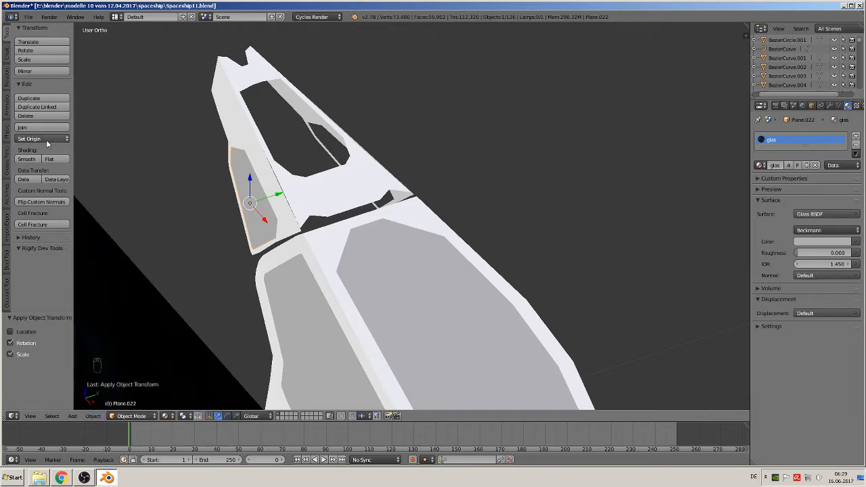
key(alt+d)
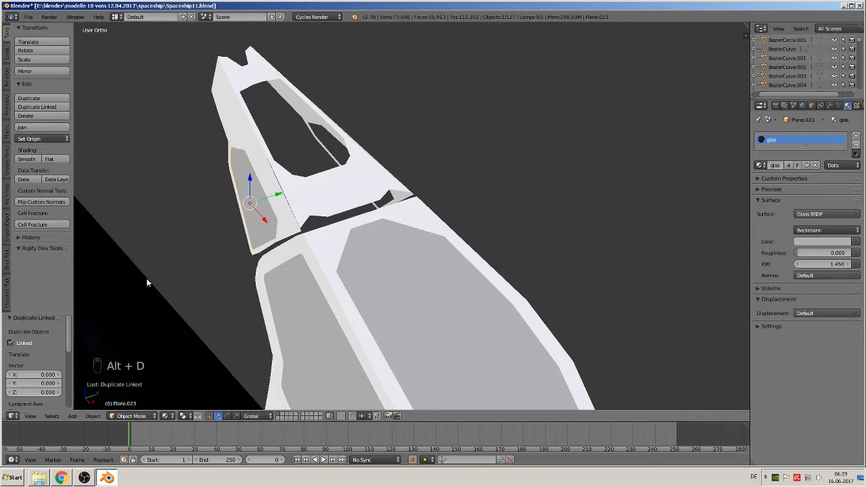
key(y)
click(403, 203)
middle_drag(402, 203, 382, 198)
Mirror the linked rear pane copy across the global Y axis and move it along Y into the opposite rear side opening.
click(93, 415)
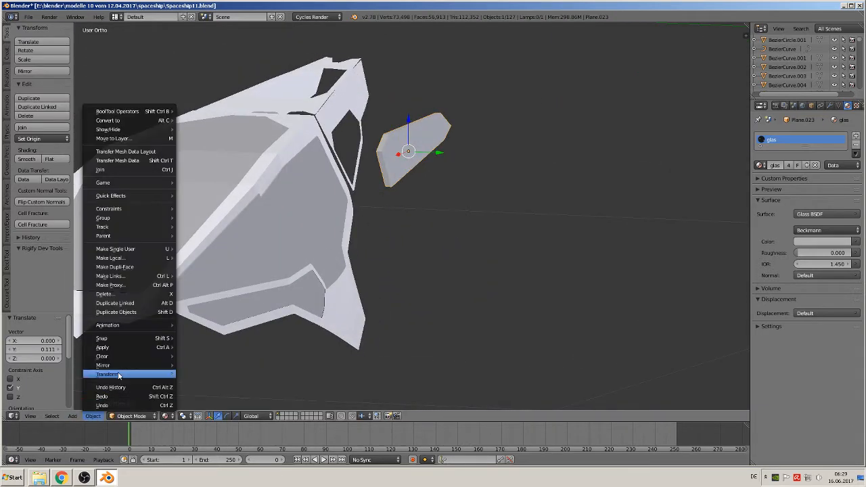
mouse_move(119, 369)
click(208, 367)
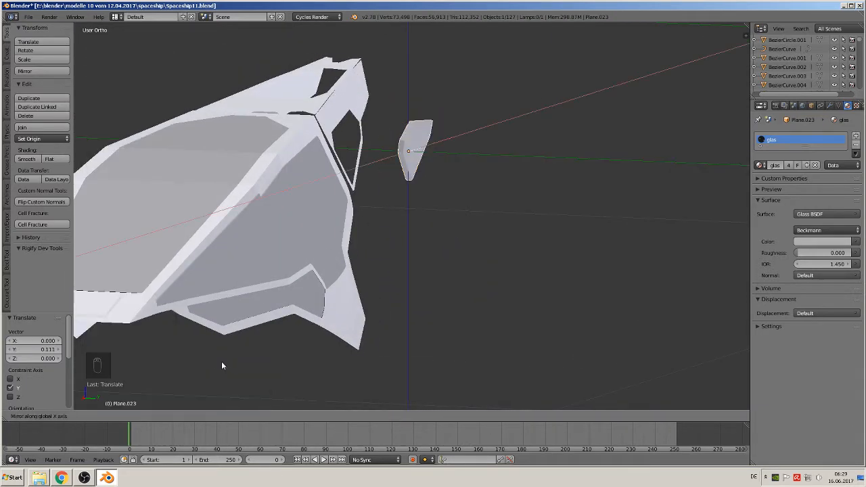
click(228, 373)
key(g)
key(y)
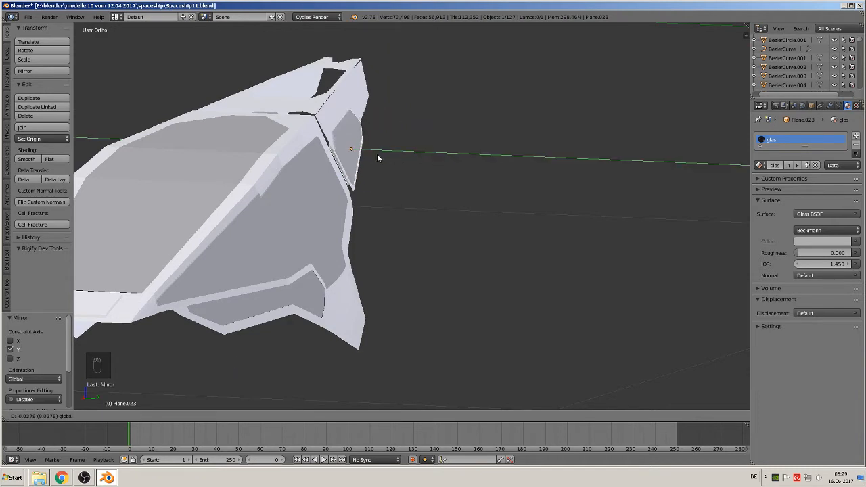
click(378, 155)
Duplicate the edge loop around the frame's rear top opening in place, separate the copy into its own object, and return to Object Mode.
middle_drag(377, 155, 409, 219)
right_click(343, 212)
key(Tab)
alt+right_click(398, 214)
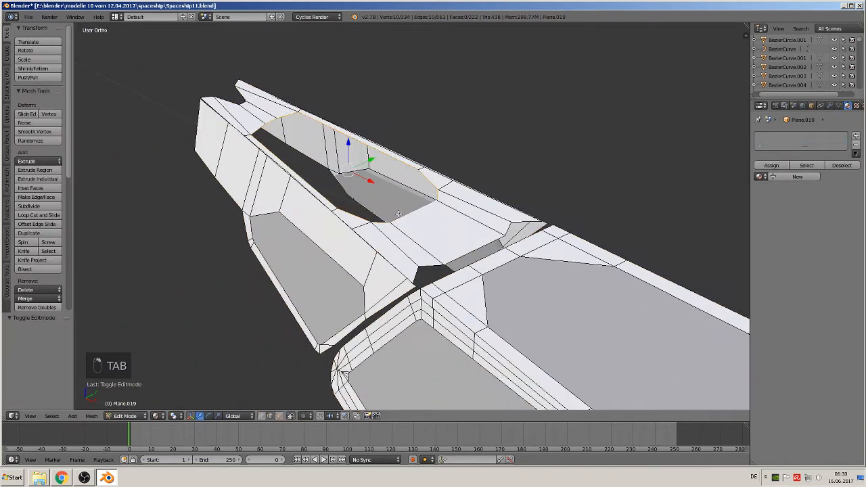
key(shift+d)
right_click(395, 219)
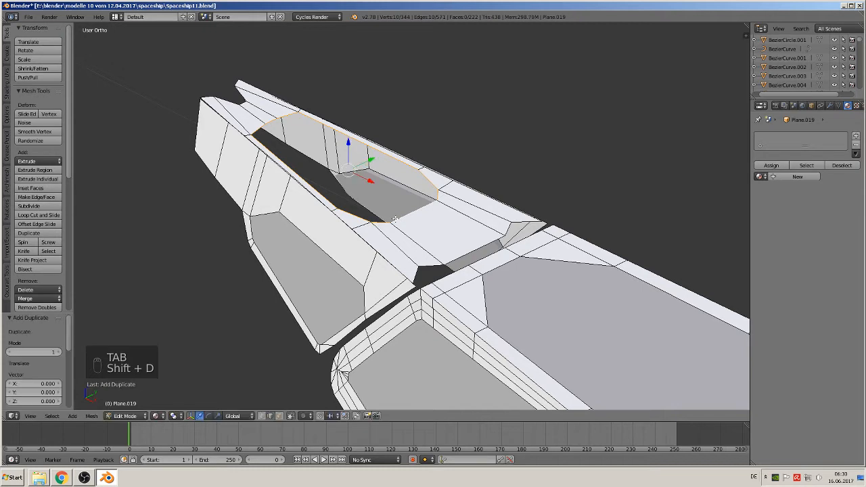
key(p)
click(394, 218)
key(Tab)
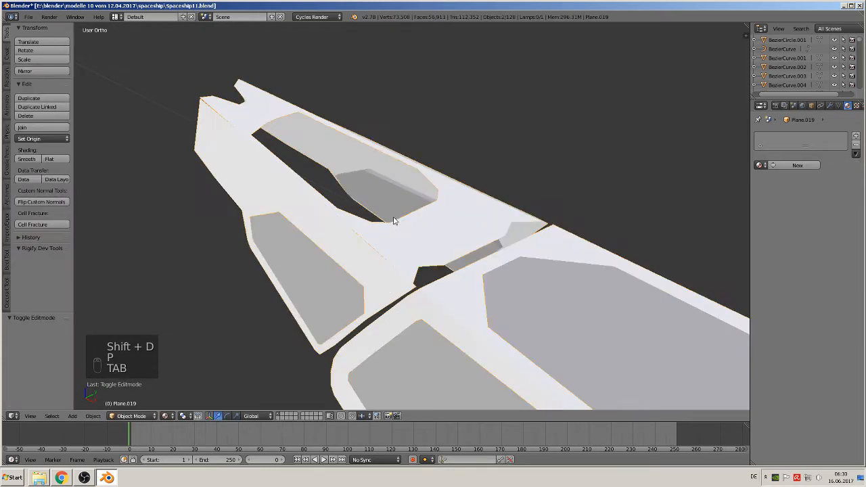
Fill the separated rear top outline with a face, extrude it, and return to Object Mode.
right_click(390, 222)
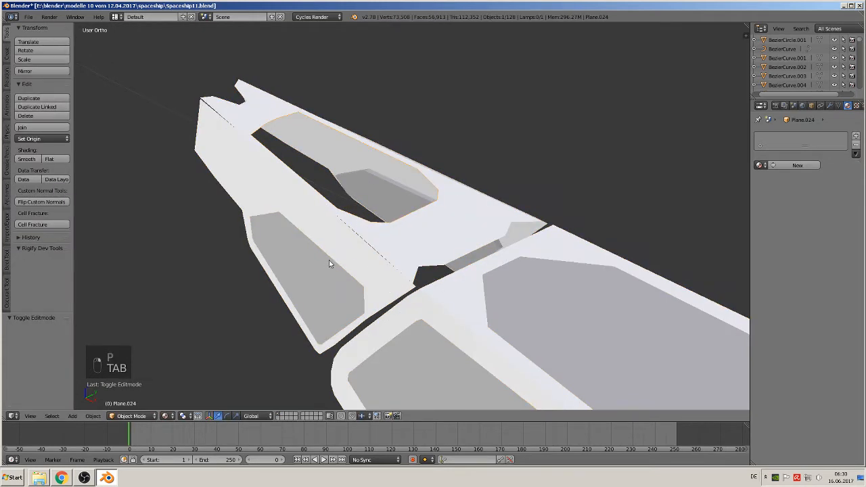
key(Tab)
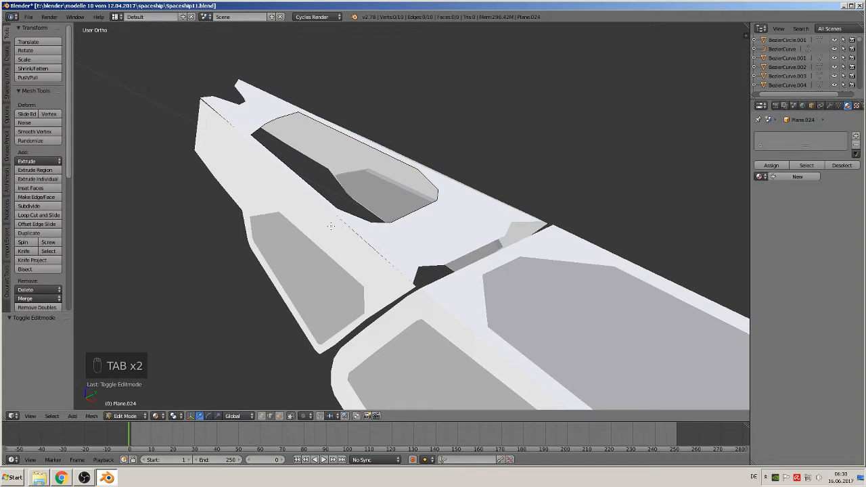
key(f)
key(a)
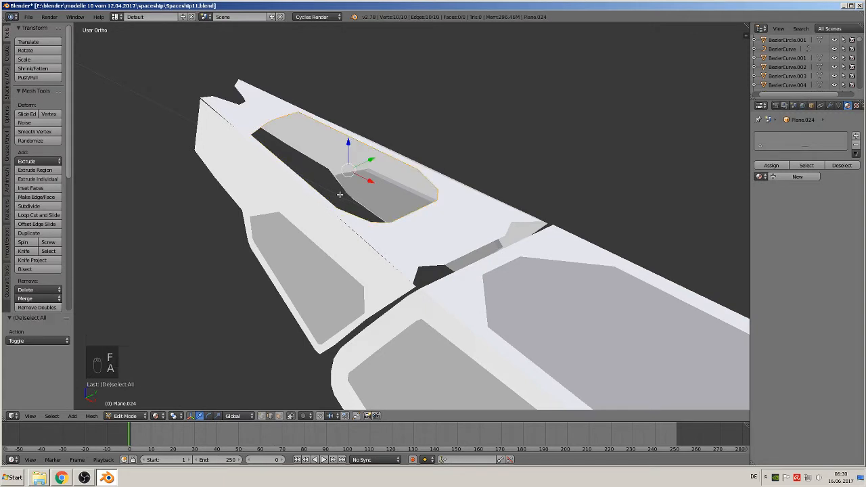
key(f)
key(e)
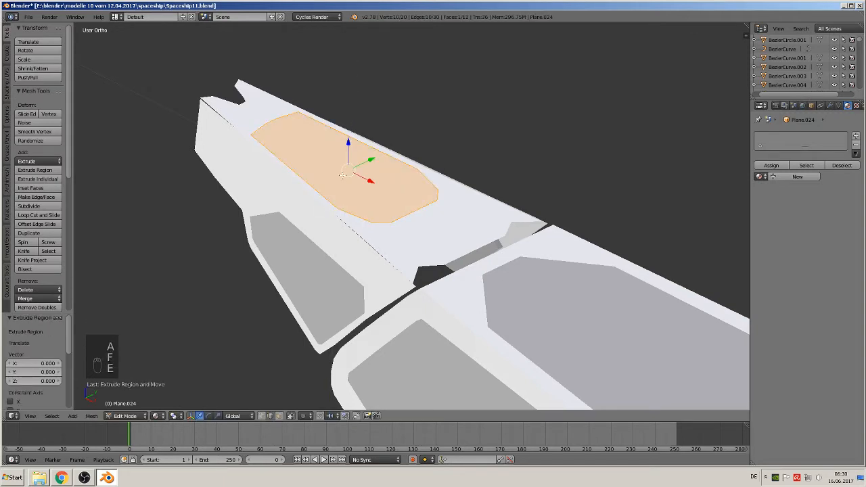
key(Tab)
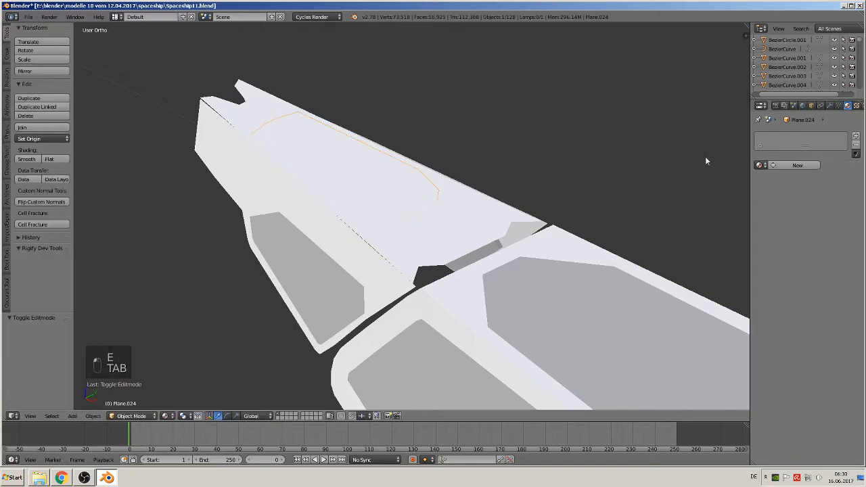
Assign the existing glas material to the rear top pane.
click(759, 165)
text(gla)
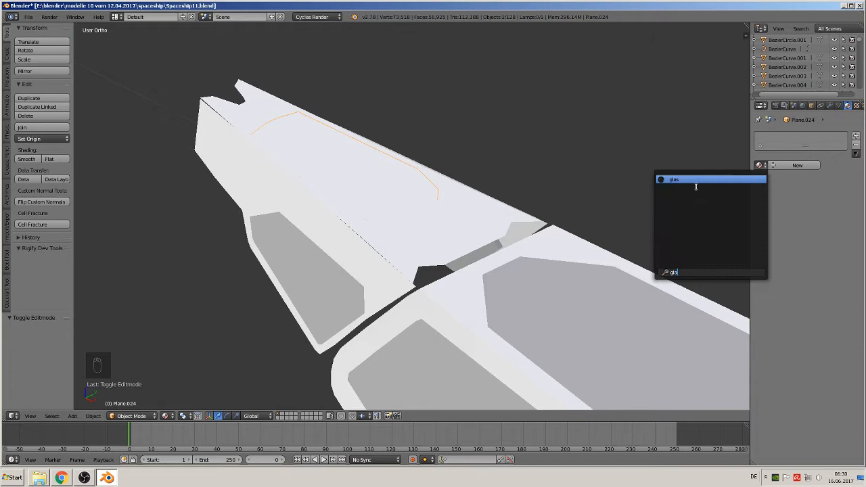
click(691, 180)
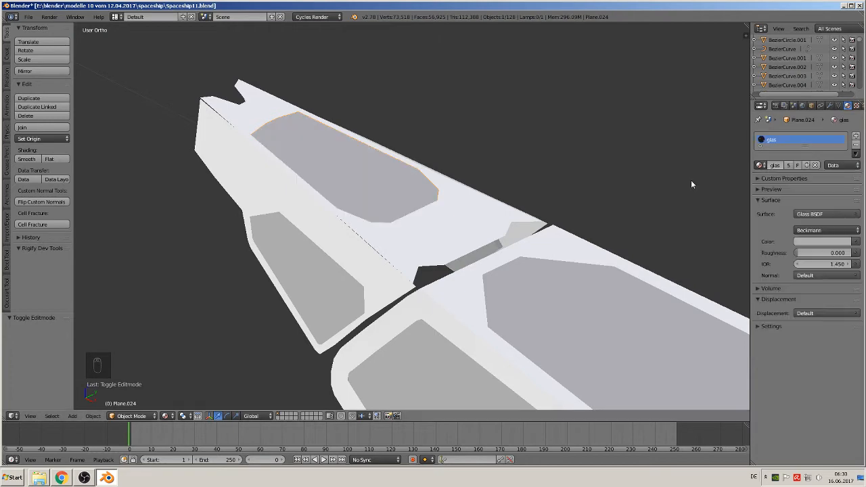
key(Tab)
scroll(492, 289, down, 2)
key(Tab)
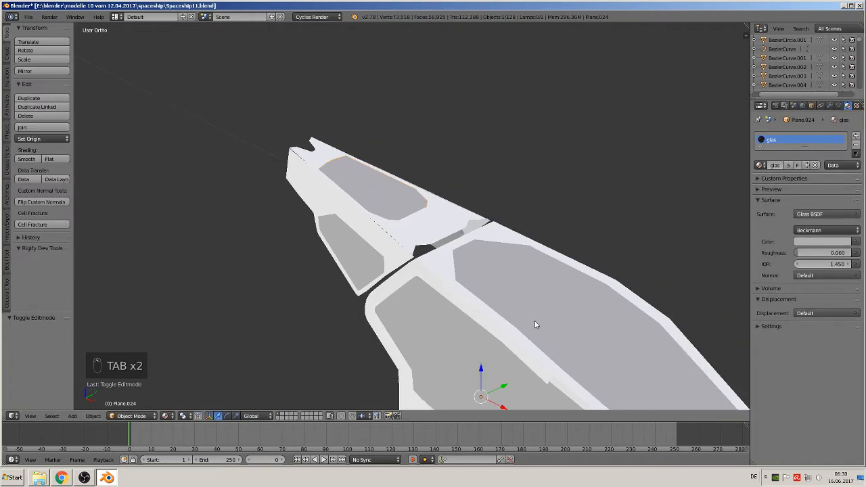
In the frame's mesh, merge the two close corner vertices at the front end of the rear section, using At Last.
shift+middle_drag(535, 320, 465, 264)
scroll(433, 252, up, 1)
right_click(316, 175)
key(Tab)
scroll(327, 186, up, 2)
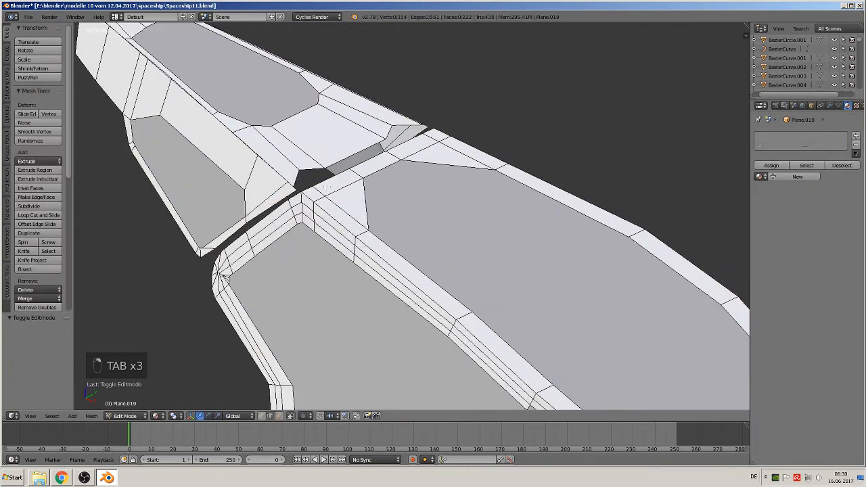
scroll(327, 186, up, 3)
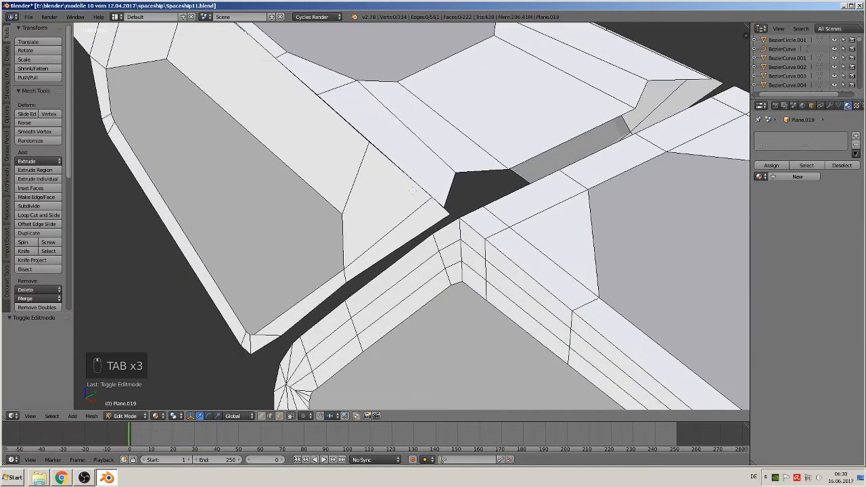
shift+middle_drag(465, 196, 401, 253)
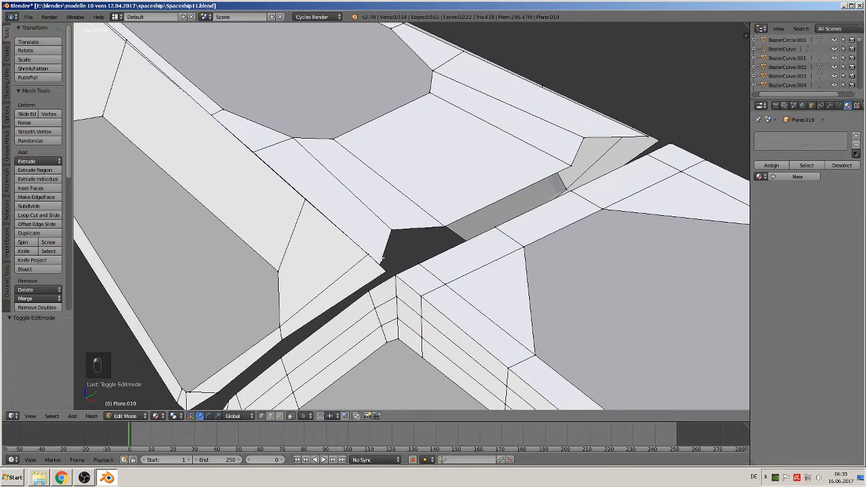
right_click(385, 268)
right_click(382, 264)
shift+right_click(387, 272)
click(31, 298)
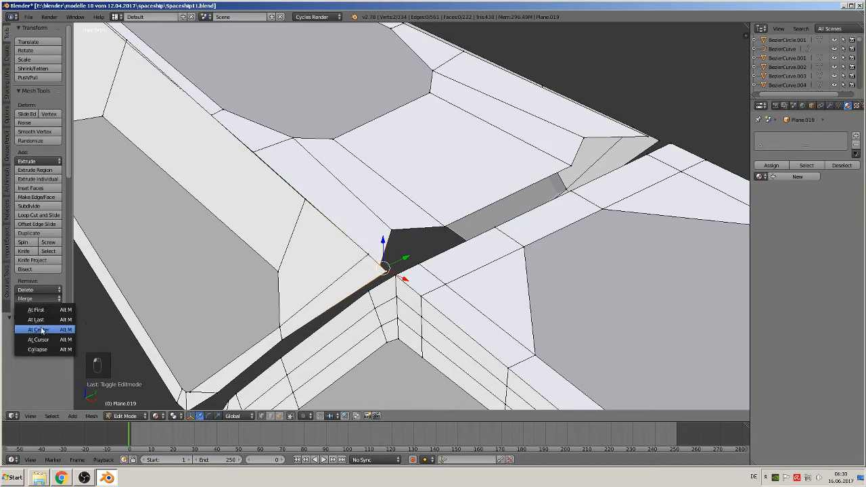
click(48, 320)
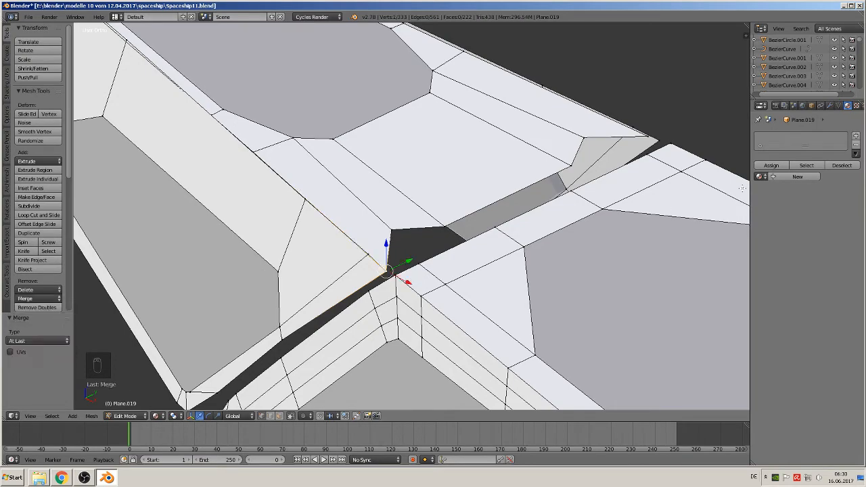
Merge the matching pair of corner vertices on the opposite side of the rear section's front end, using At Last.
middle_drag(652, 161, 454, 190)
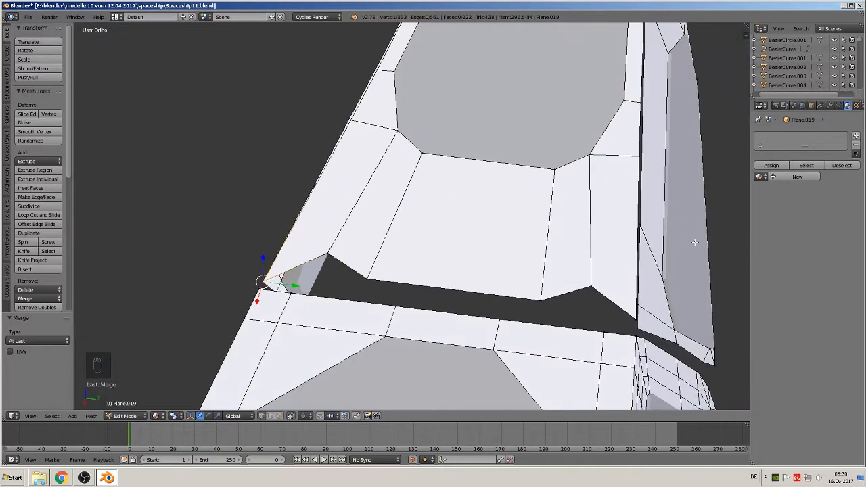
right_click(636, 318)
shift+right_click(640, 327)
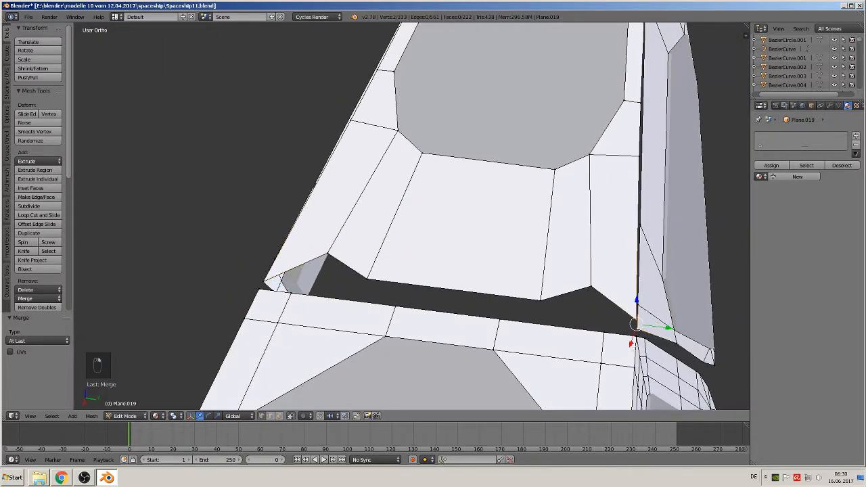
click(31, 299)
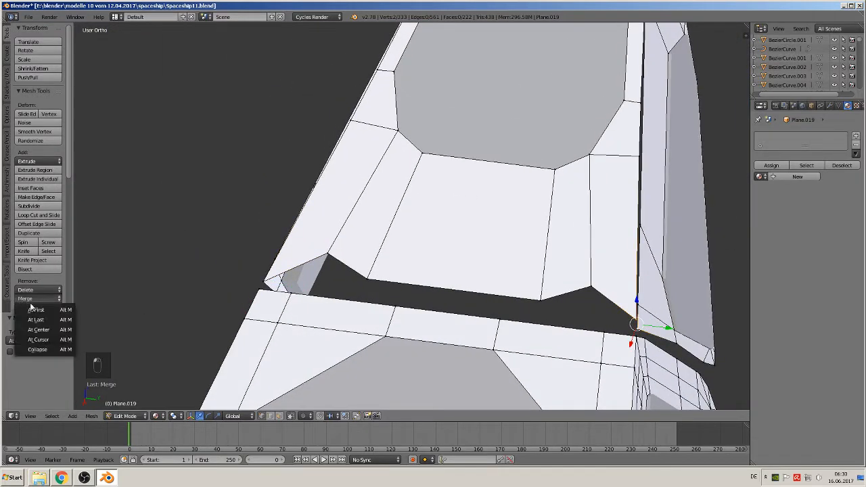
click(42, 325)
Merge the two close vertices at the outer corner of one of the frame's rear tips, using At Last.
shift+middle_drag(489, 154, 309, 205)
right_click(262, 174)
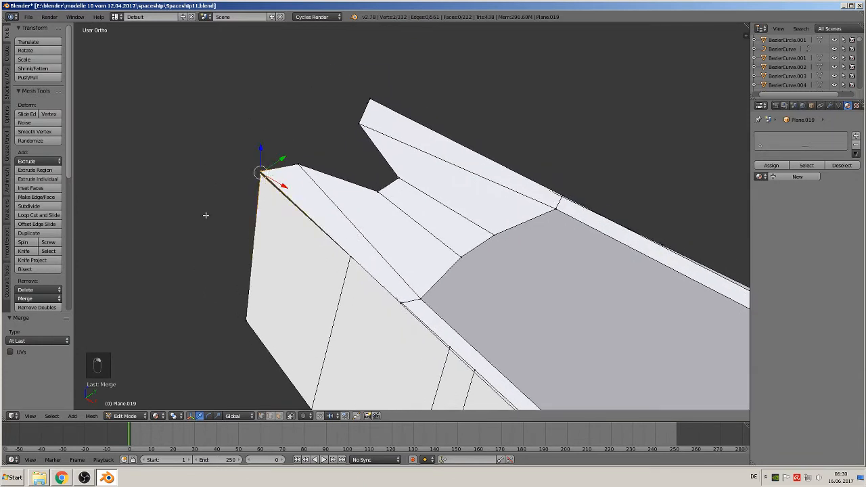
click(31, 298)
click(35, 319)
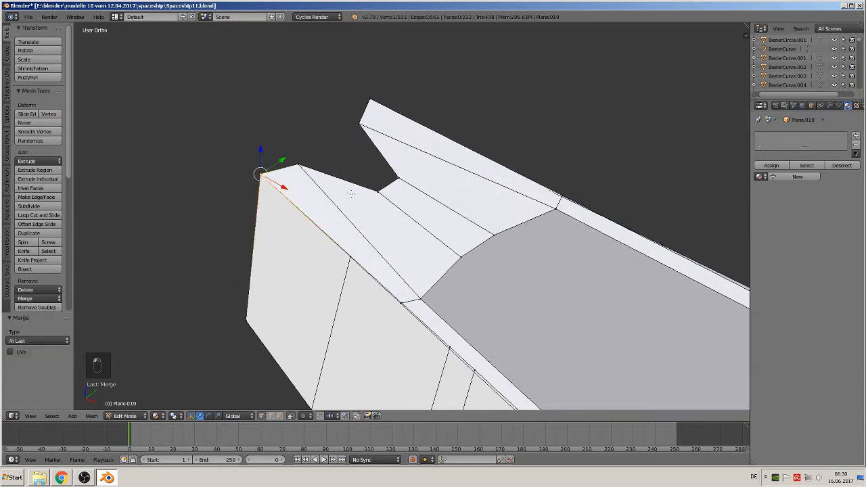
middle_drag(386, 186, 315, 162)
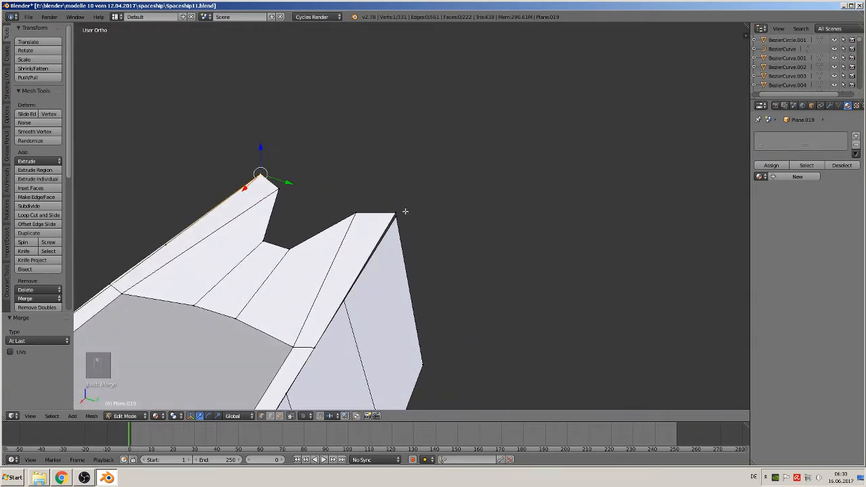
Merge the two close vertices at the outer corner of the frame's other rear tip, using At Last.
right_click(396, 213)
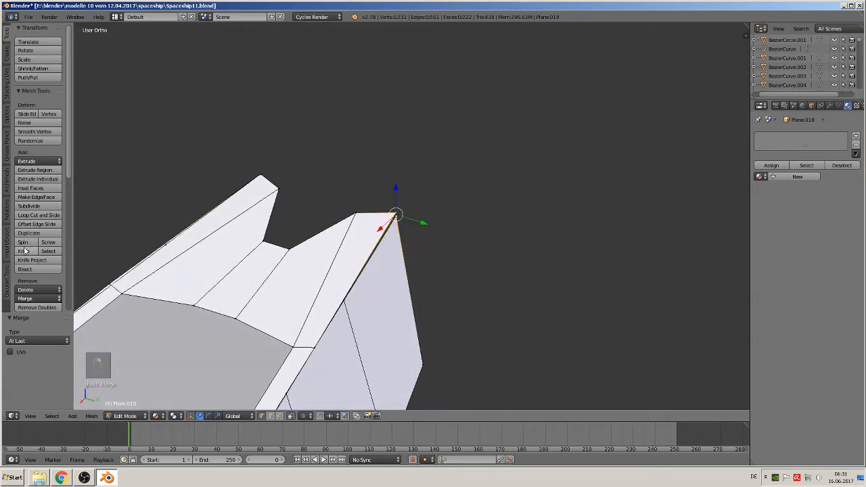
click(33, 299)
click(36, 319)
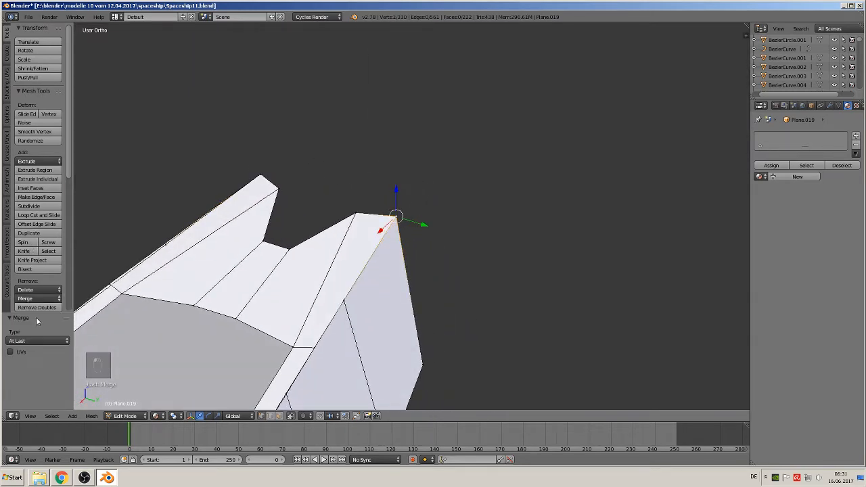
Close the gap along the rear section's side edge by shifting its two front corner vertices along Y, about 0.0004 and 0.0002.
shift+middle_drag(374, 294, 500, 117)
scroll(438, 201, down, 3)
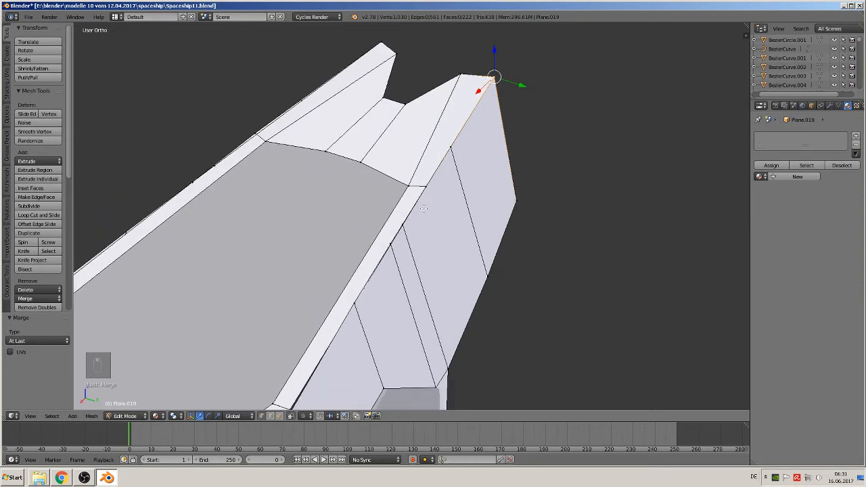
shift+middle_drag(424, 230, 494, 129)
scroll(407, 278, up, 2)
scroll(379, 298, up, 3)
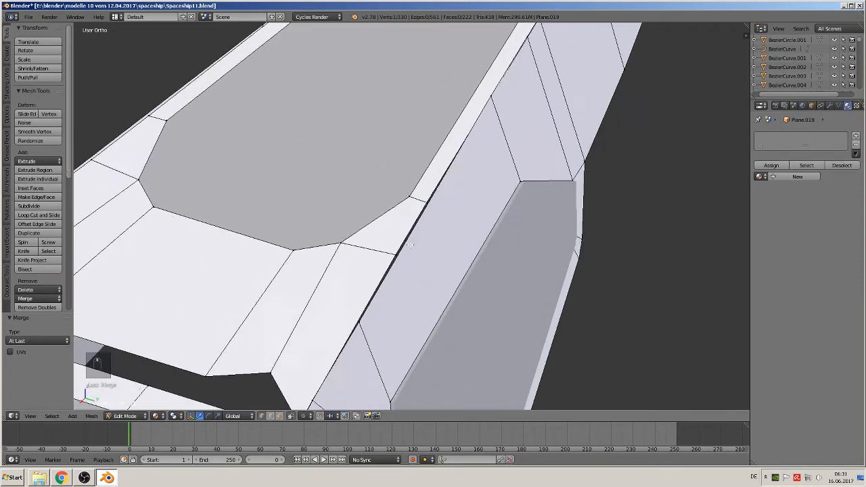
right_click(401, 265)
key(g)
key(y)
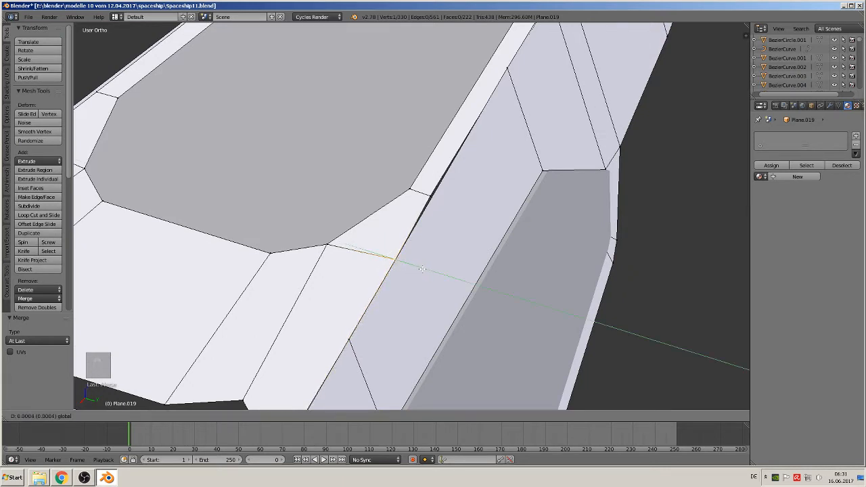
click(421, 268)
right_click(420, 202)
key(g)
key(y)
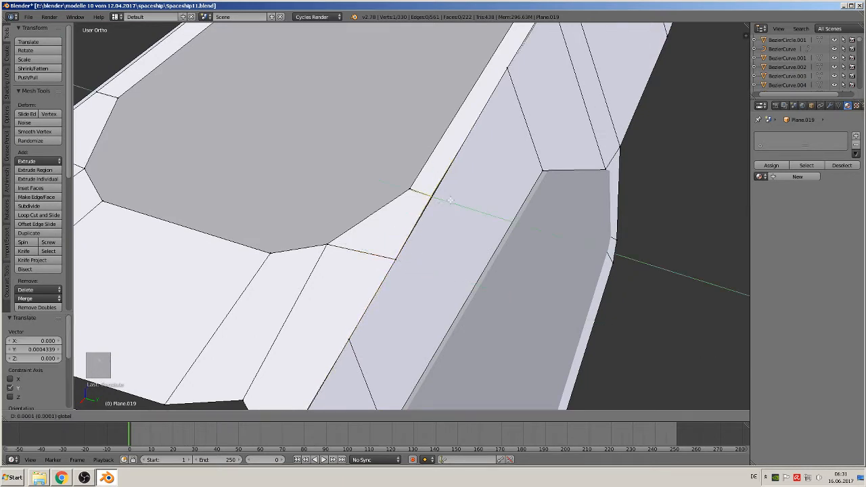
click(450, 200)
Shift the matching corner vertex on the rear section's opposite side about -0.0004 along Y and leave mesh editing.
middle_drag(450, 200, 491, 181)
shift+middle_drag(262, 326, 377, 194)
right_click(278, 261)
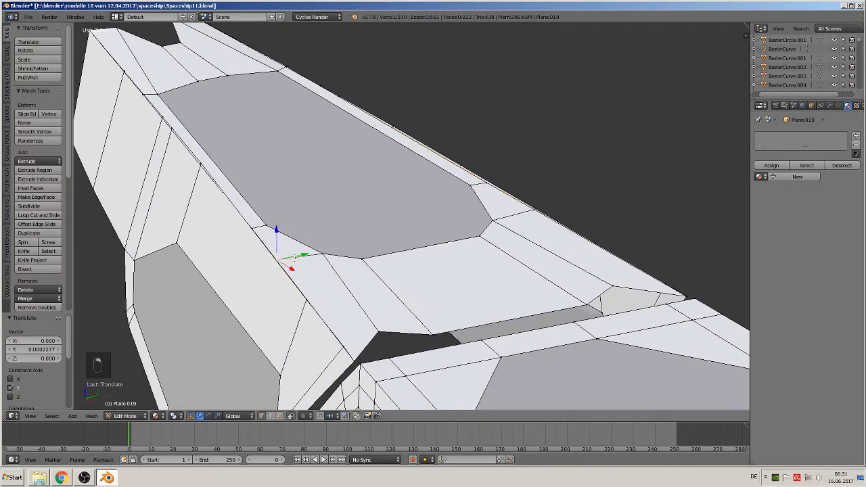
key(g)
key(y)
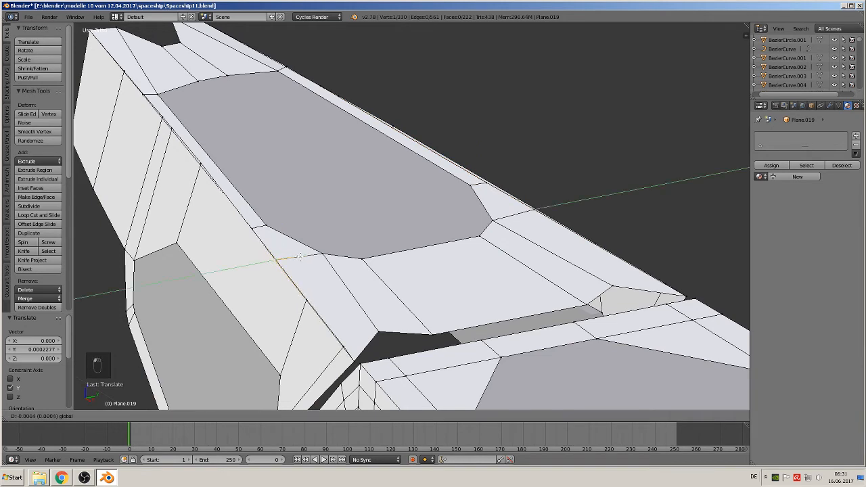
click(263, 228)
key(Tab)
Duplicate all cockpit frame and glass objects together and move the copies up about 0.371 along Z.
middle_drag(277, 236, 448, 334)
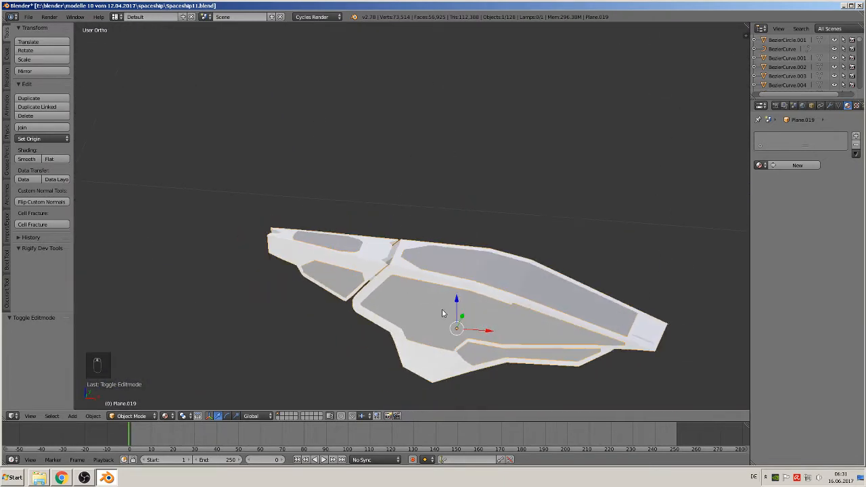
scroll(454, 333, down, 3)
key(a)
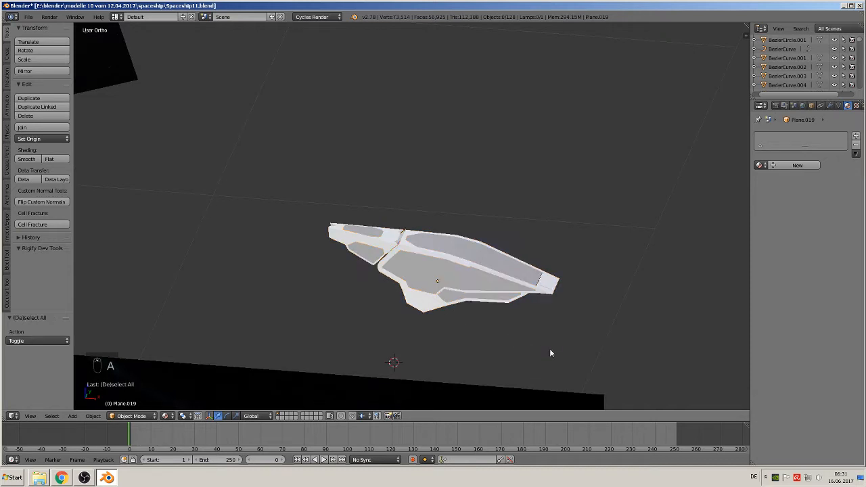
key(b)
drag(550, 350, 351, 191)
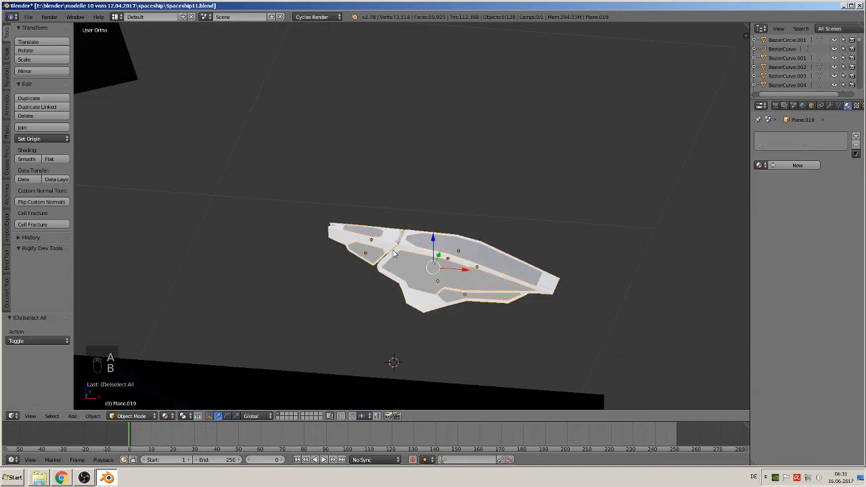
key(shift+d)
key(z)
click(391, 121)
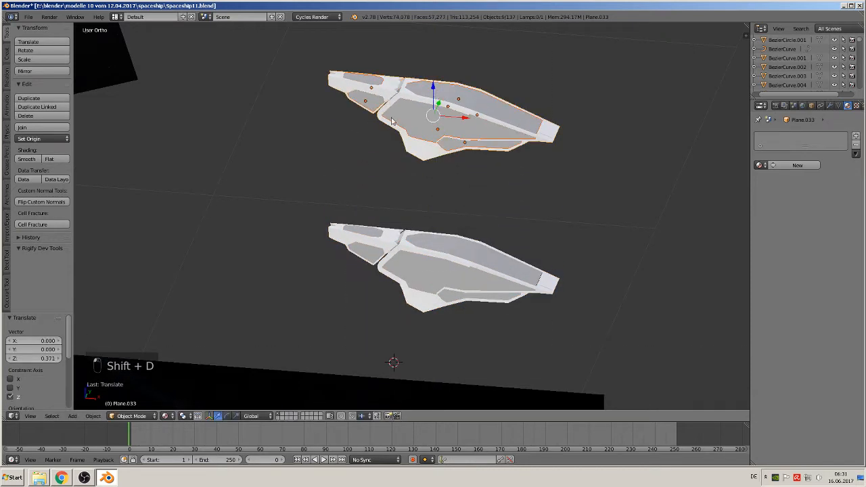
Join the duplicated cockpit parts into a single object and check its mesh.
click(28, 127)
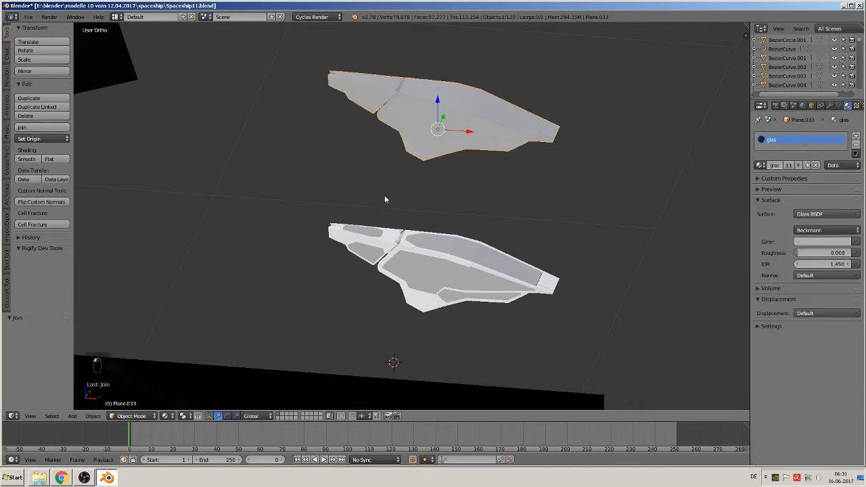
key(Tab)
middle_drag(534, 141, 449, 245)
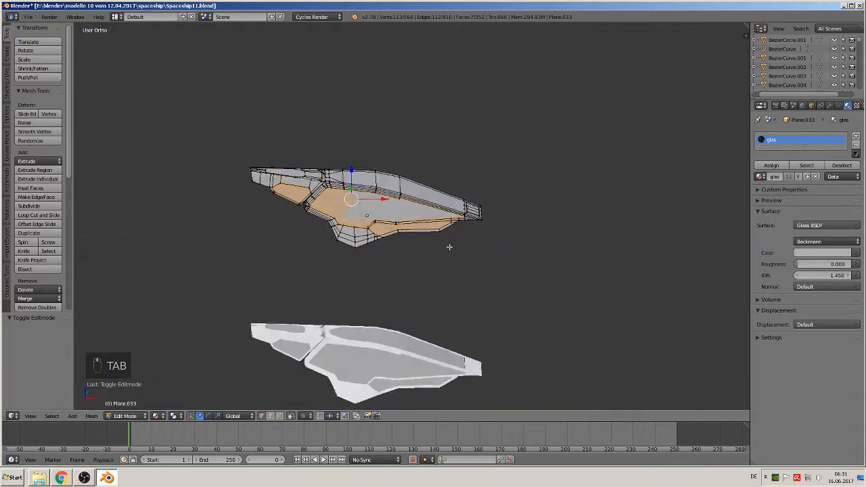
scroll(402, 232, up, 3)
key(Tab)
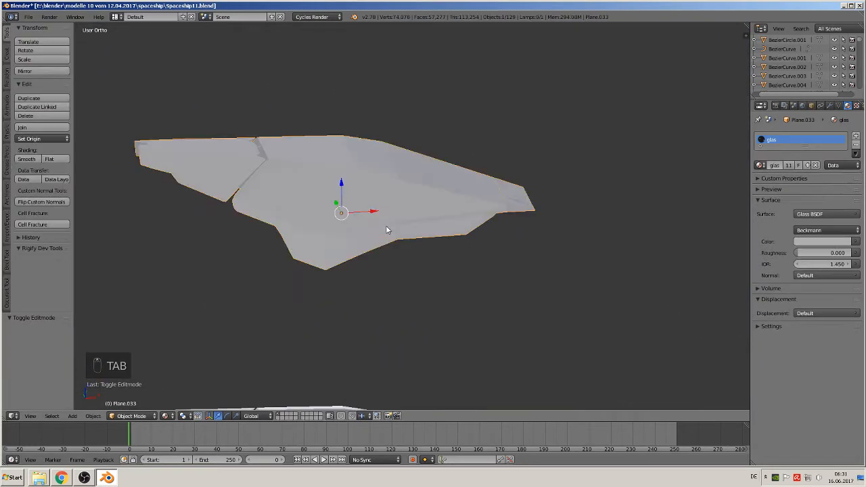
scroll(386, 225, down, 3)
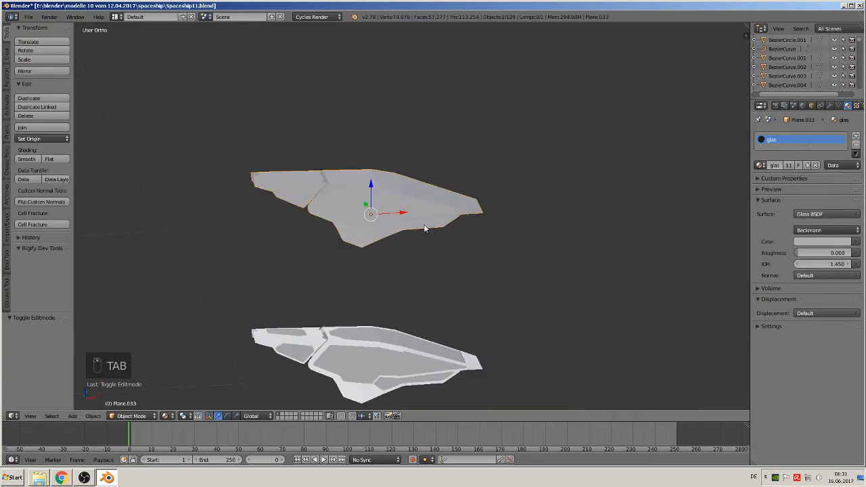
Move the joined cockpit copy beside the spaceship hull, by about -11.05 on X, -0.927 on Y and -4.234 on Z.
right_click(345, 344)
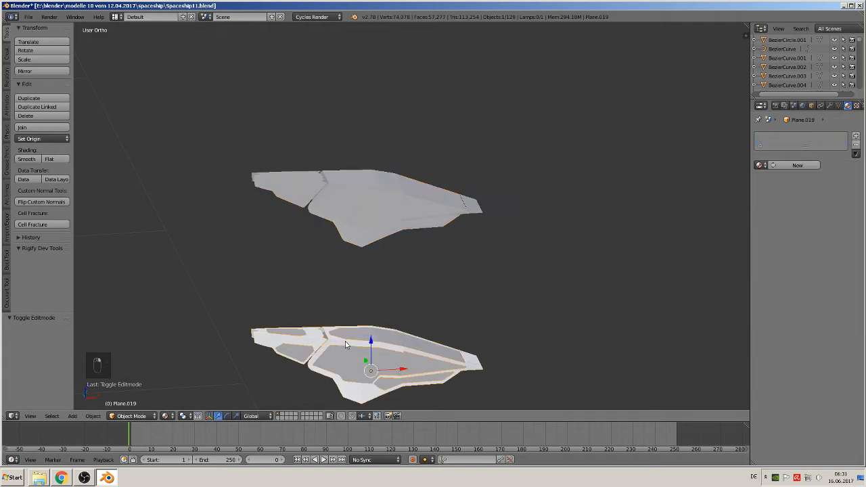
right_click(374, 203)
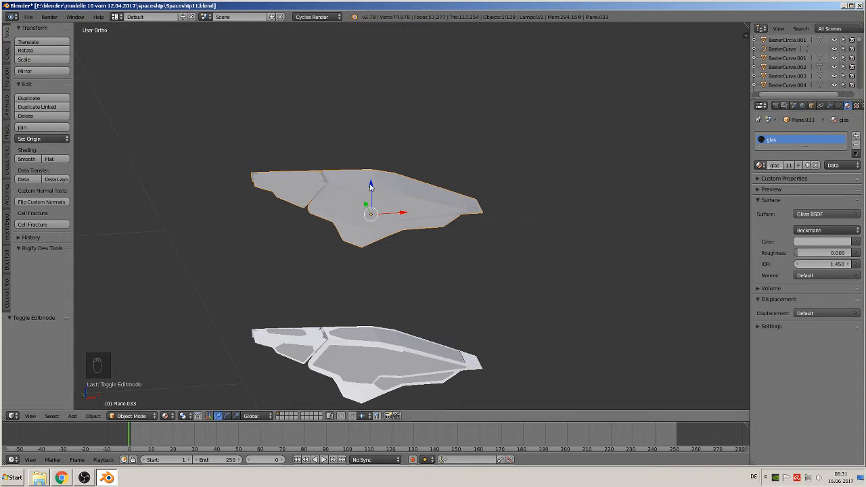
scroll(433, 242, down, 5)
key(KP_1)
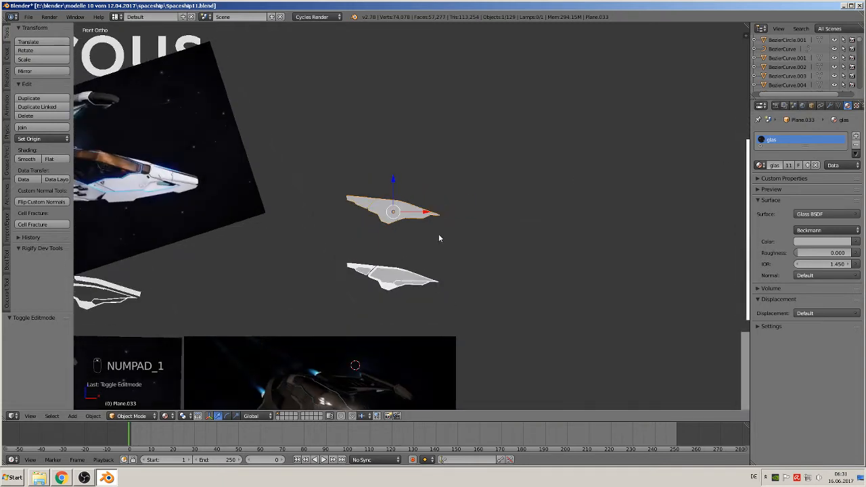
scroll(433, 244, down, 3)
shift+middle_drag(437, 251, 637, 196)
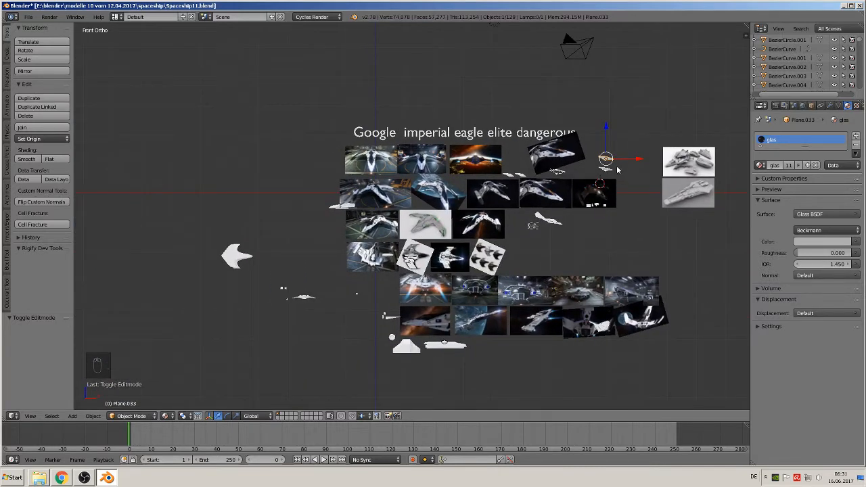
key(g)
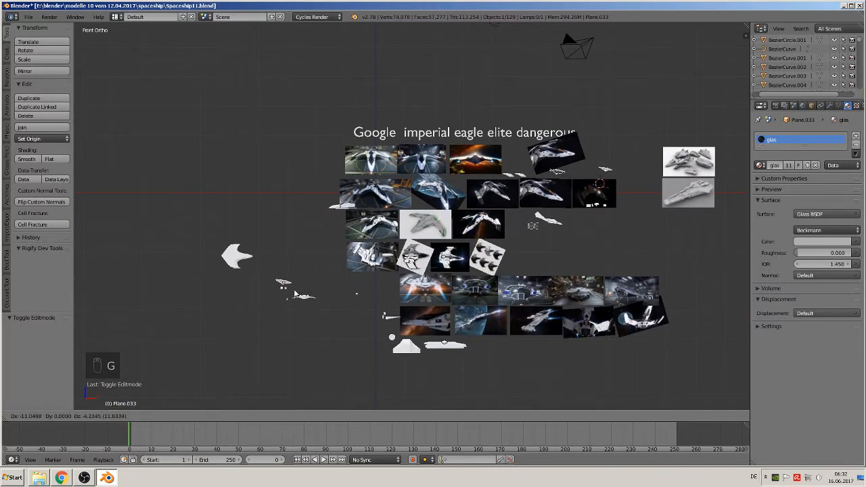
click(294, 293)
key(KP_7)
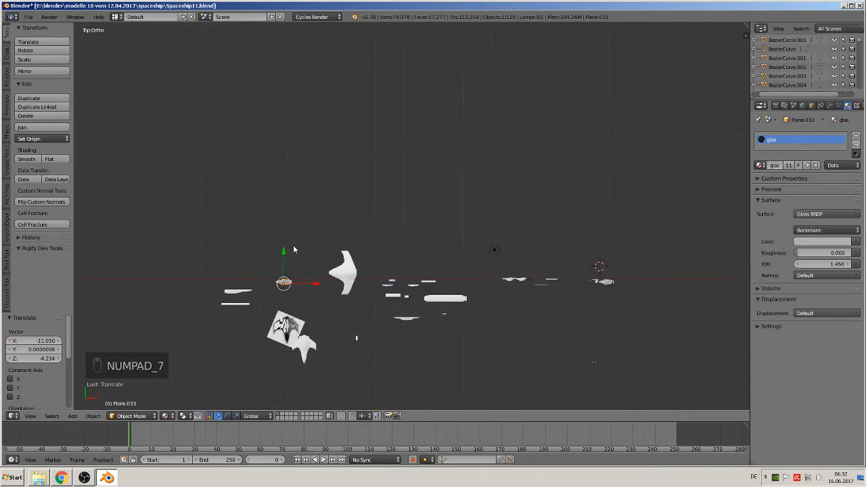
drag(285, 252, 283, 278)
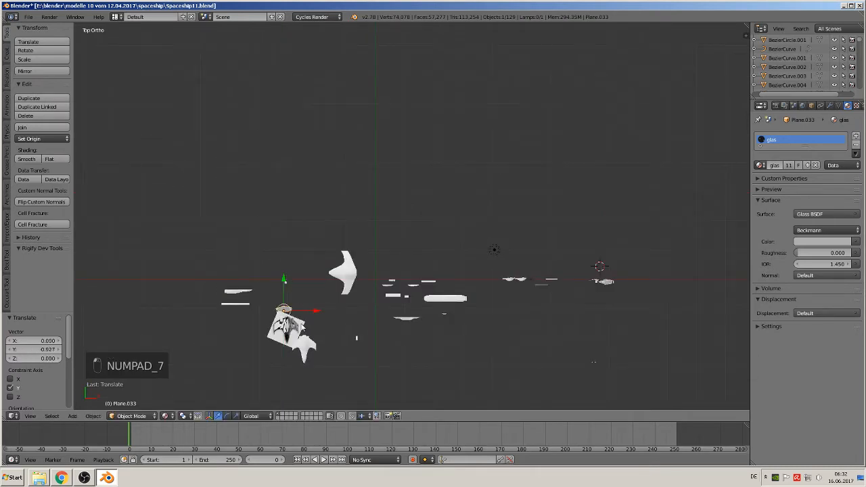
Make a linked duplicate of the joined cockpit and move it onto the hull, about 0.695 on X, -1.545 on Y and -0.433 on Z.
key(alt+d)
click(300, 328)
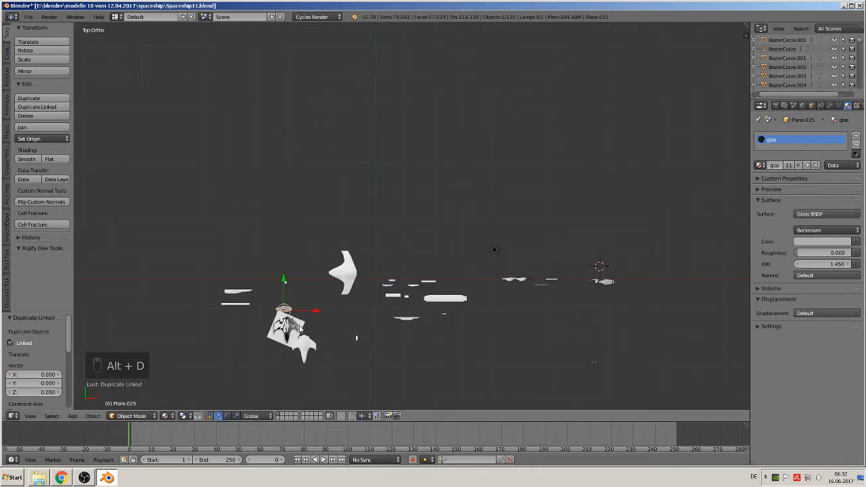
key(g)
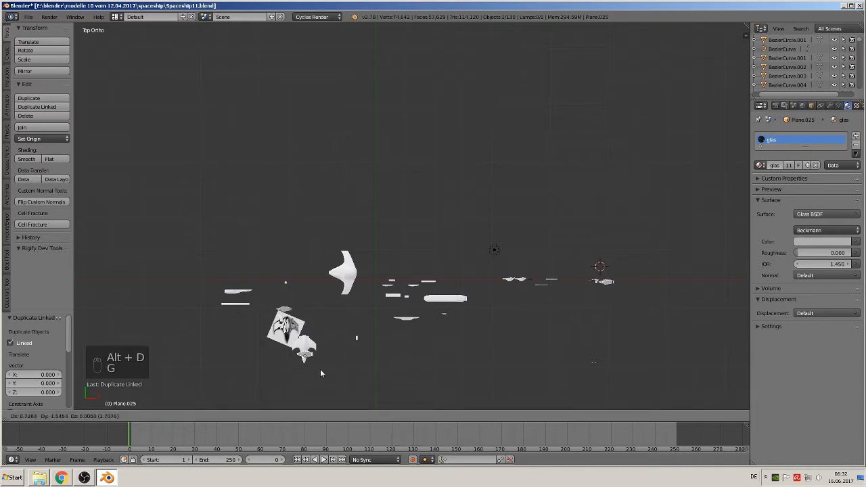
click(319, 372)
key(KP_1)
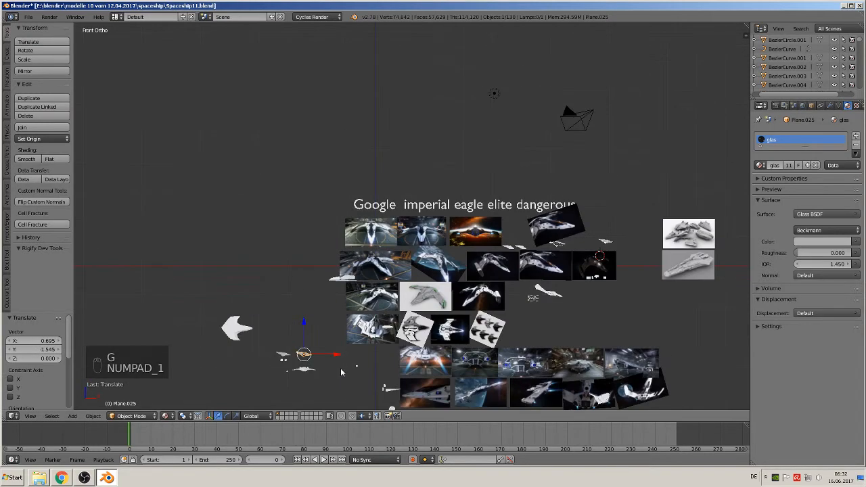
drag(308, 332, 308, 339)
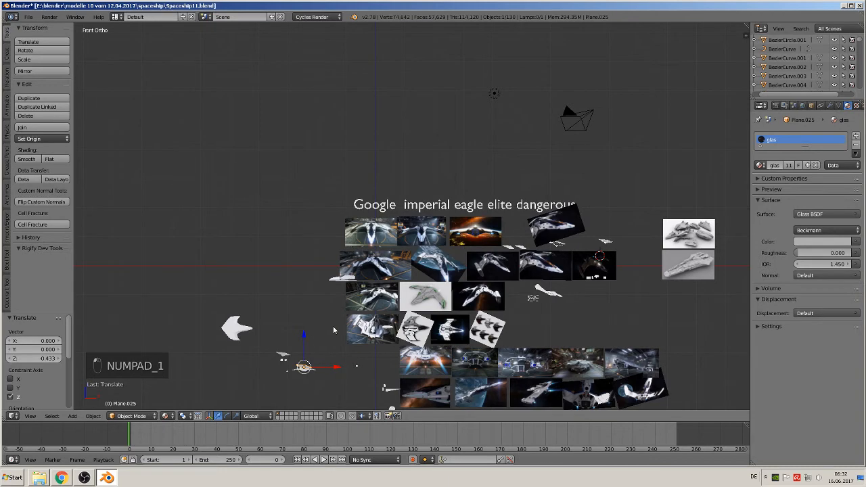
Rotate the linked cockpit -90° about the global Z axis to align it with the hull.
key(KP_Decimal)
middle_drag(333, 330, 430, 304)
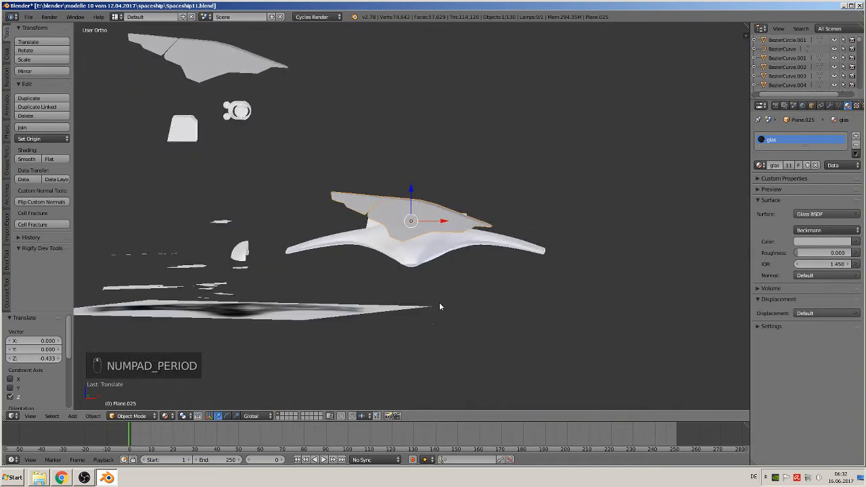
text(rz)
text(-90)
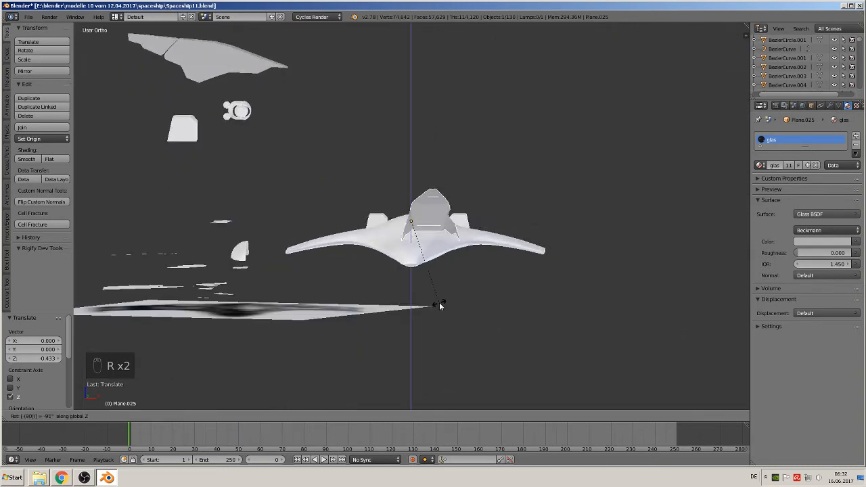
key(Return)
Scale the linked cockpit to about 0.447 and lower it about 0.085 along Z onto the hull's nose.
middle_drag(431, 295, 526, 302)
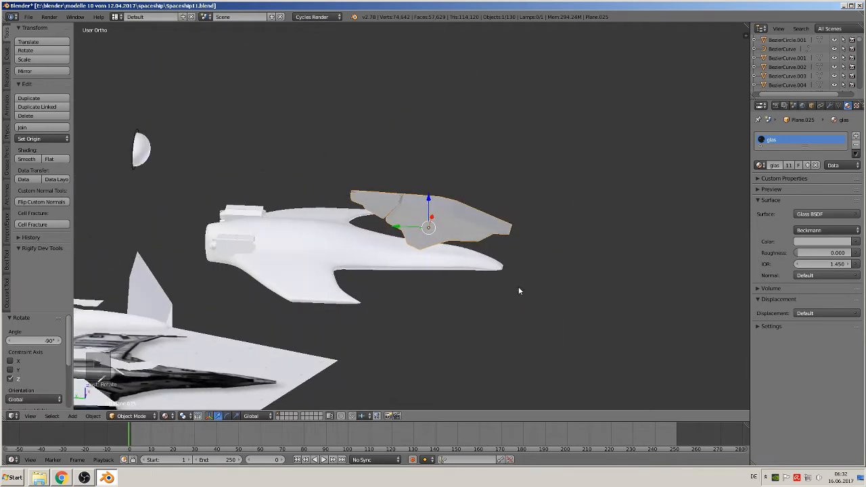
key(s)
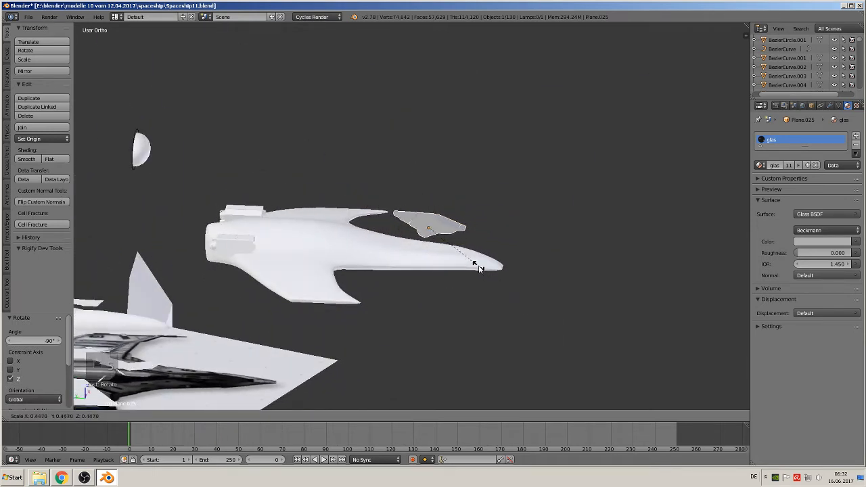
click(479, 269)
key(g)
key(z)
click(424, 237)
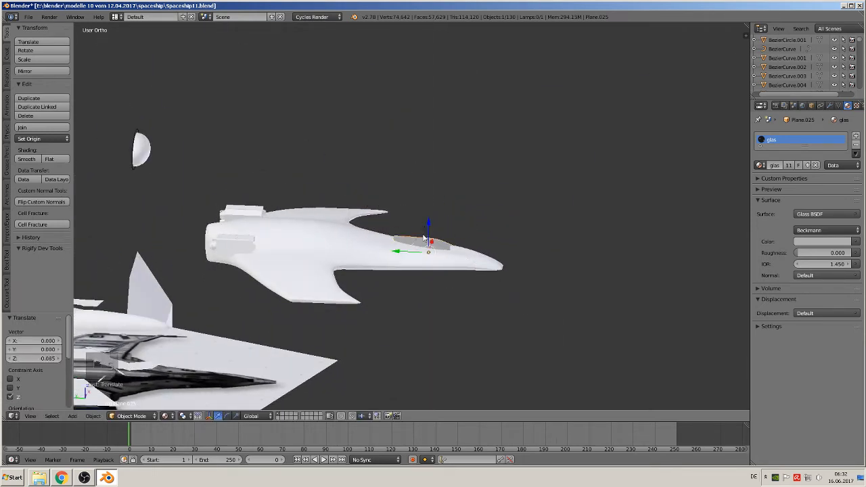
Center the linked cockpit on the hull's nose by moving it about -0.020 along X.
middle_drag(424, 236, 406, 338)
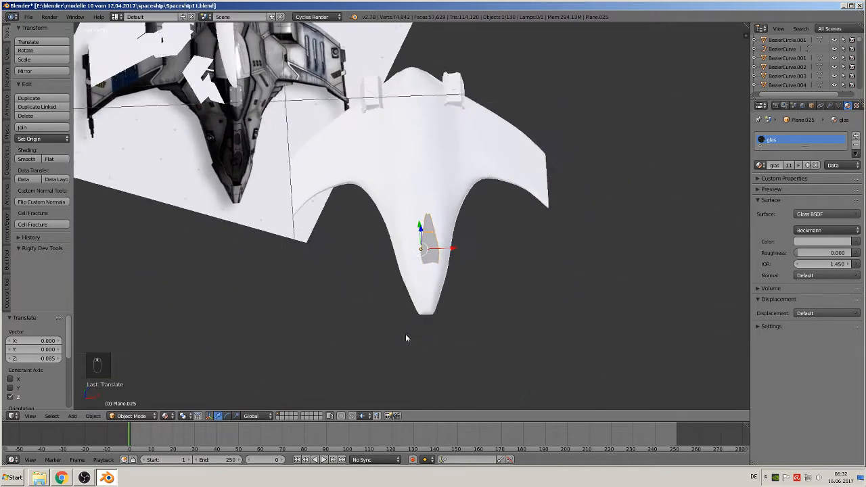
key(g)
key(x)
click(476, 284)
Fine-tune the linked cockpit's position on the nose by raising it about 0.027 along Z and shifting it about 0.007 along Y.
middle_drag(476, 284, 380, 266)
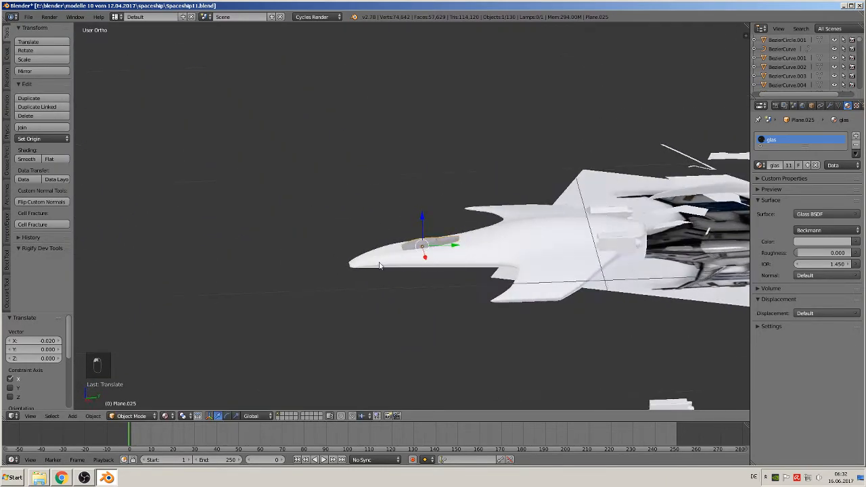
scroll(379, 266, up, 3)
key(g)
key(z)
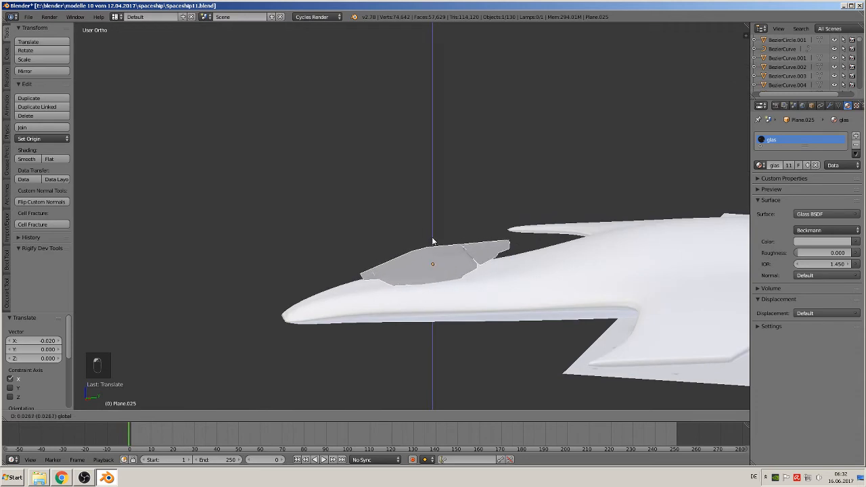
click(438, 252)
middle_drag(479, 300, 466, 285)
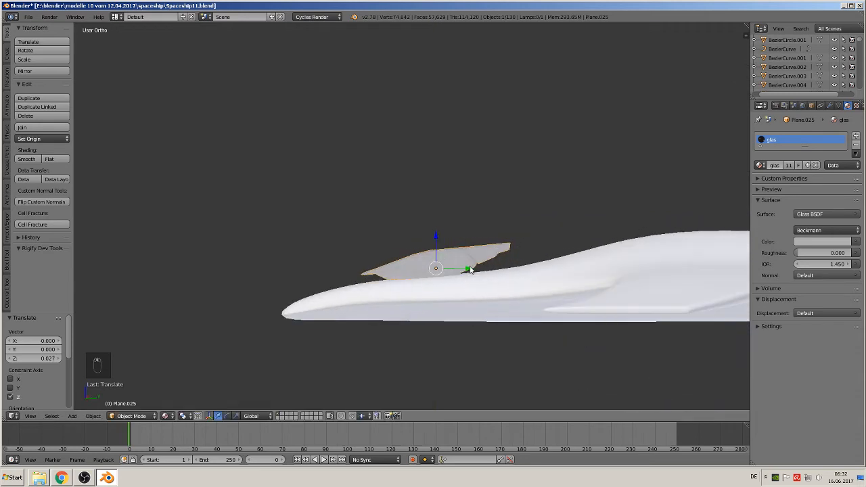
key(g)
key(y)
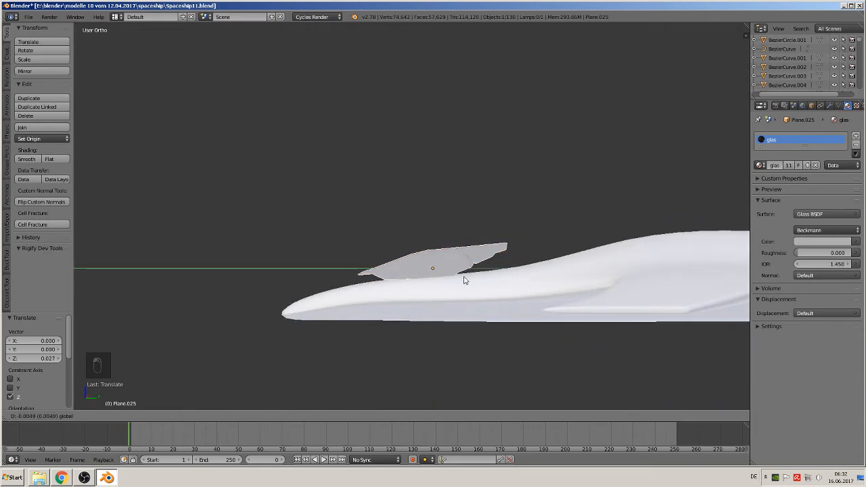
click(472, 284)
middle_drag(471, 284, 527, 321)
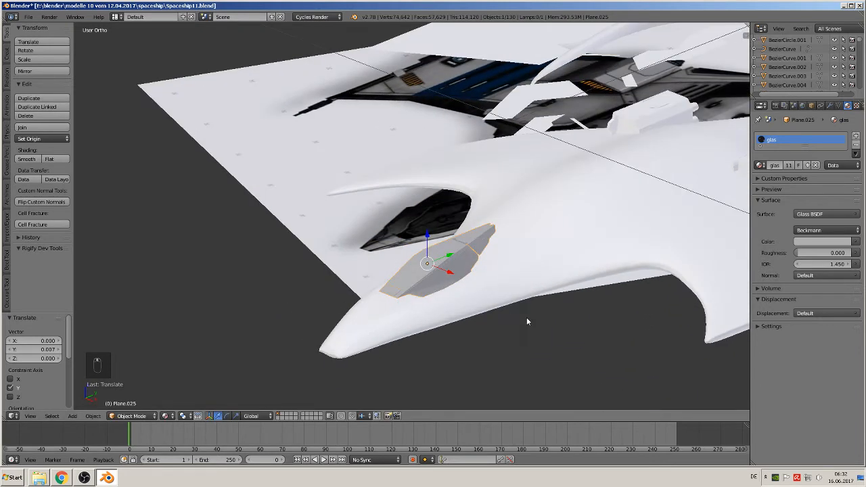
Scale the linked cockpit up slightly so it covers more of the hull's nose.
key(a)
right_click(448, 281)
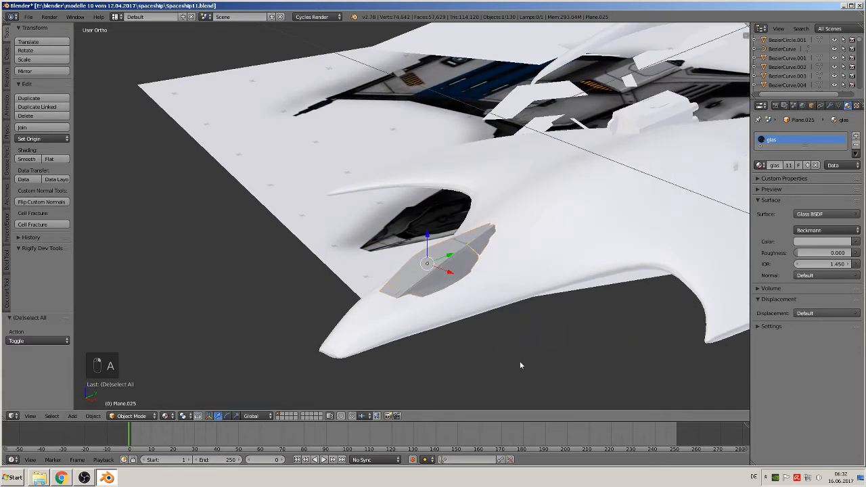
key(s)
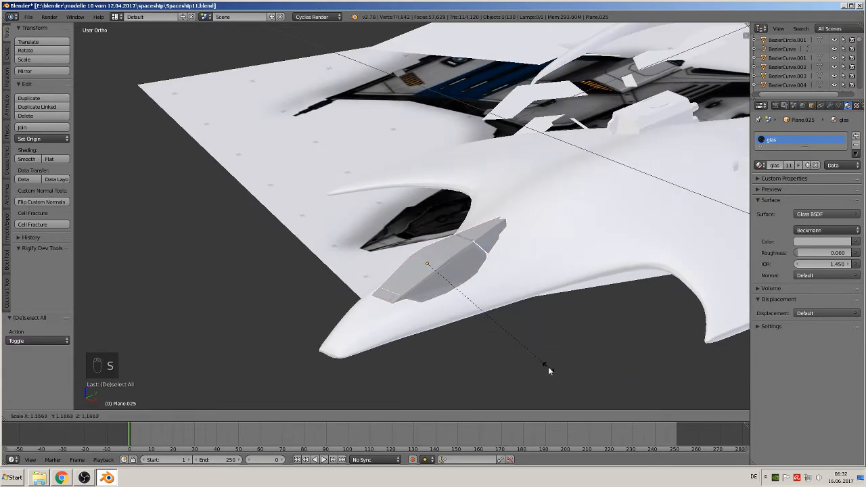
click(565, 379)
middle_drag(562, 378, 560, 296)
click(455, 268)
Deselect everything and save the spaceship file.
key(a)
scroll(560, 298, down, 7)
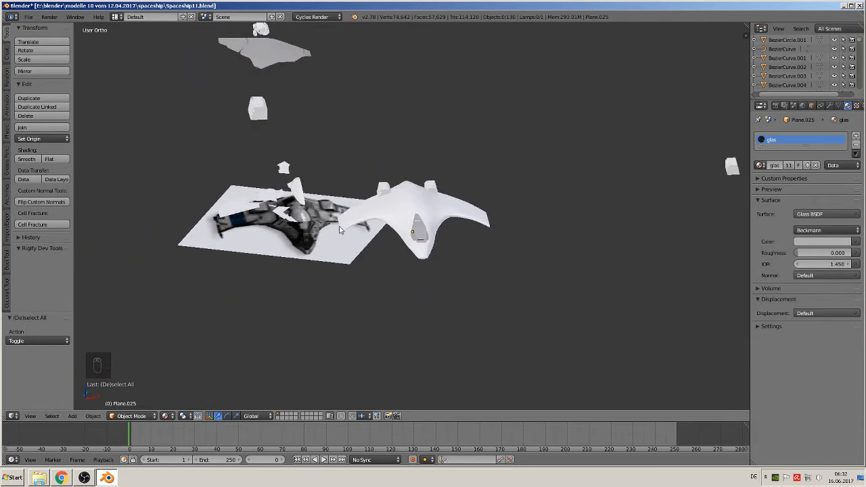
click(31, 18)
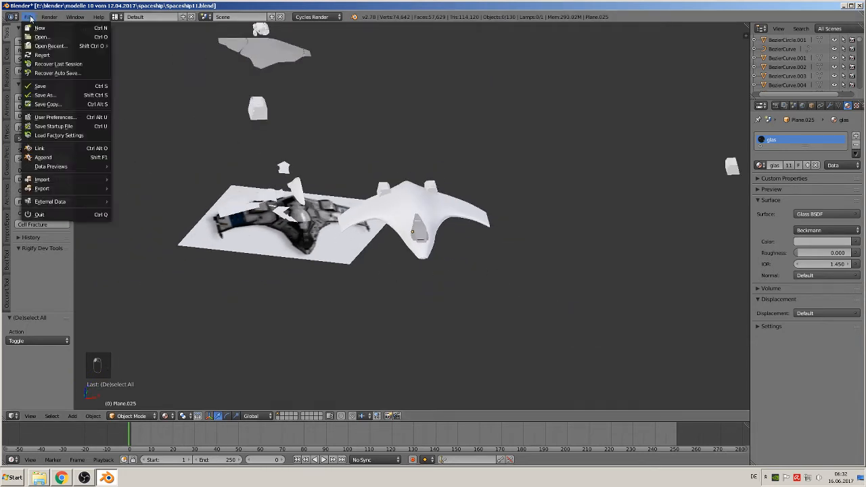
click(59, 86)
Lower the elliptical outline around the engine pod's dome about 0.108 along Z, onto the middle of the pod's side.
scroll(408, 222, down, 3)
middle_drag(407, 222, 487, 234)
key(KP_1)
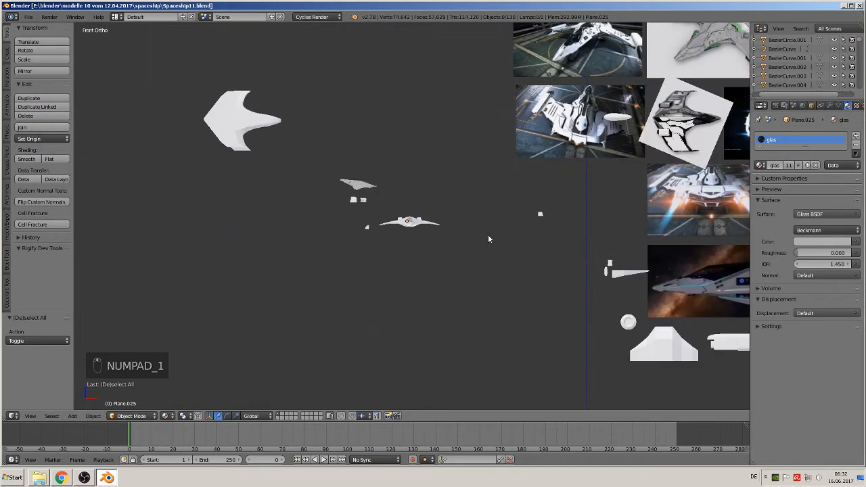
scroll(488, 234, down, 1)
shift+middle_drag(643, 370, 359, 276)
scroll(467, 239, up, 9)
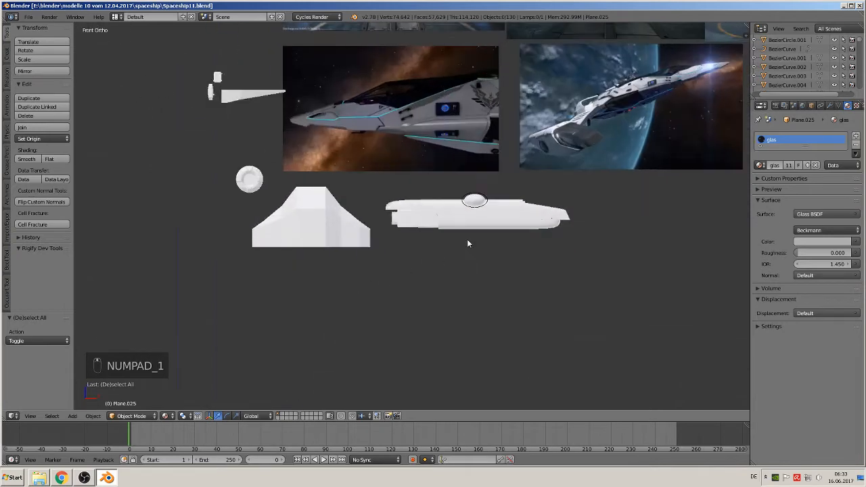
shift+middle_drag(595, 251, 410, 234)
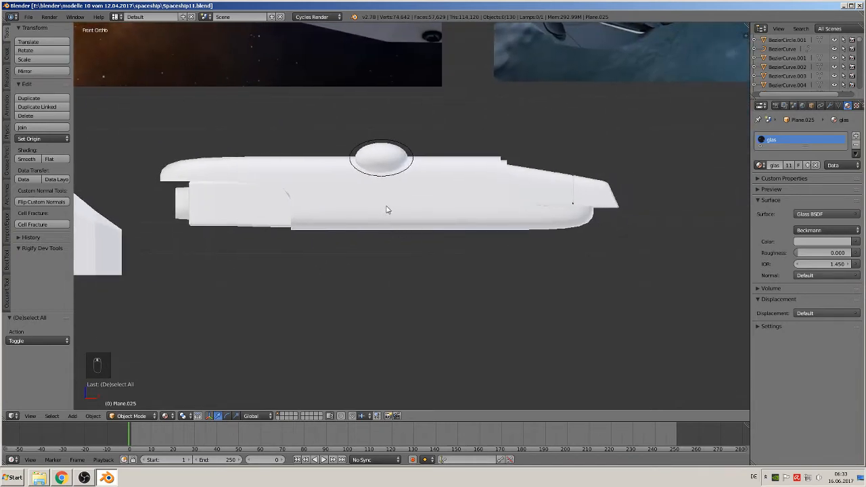
right_click(382, 180)
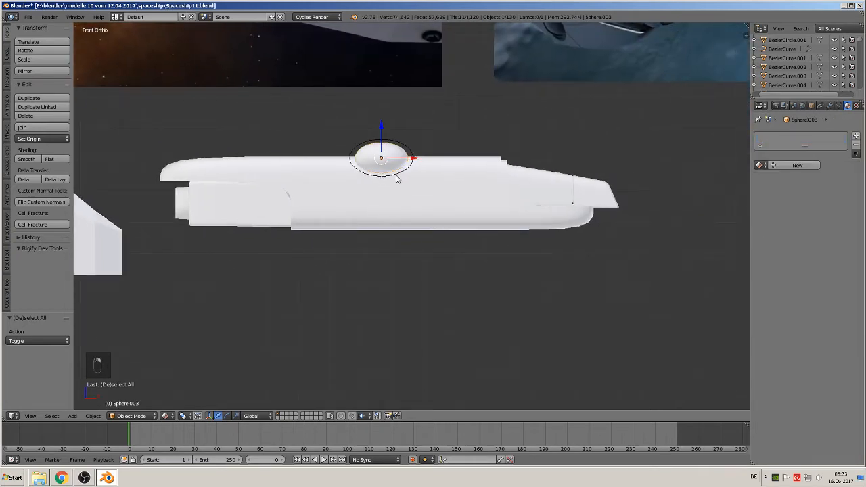
key(shift+d)
key(z)
click(392, 172)
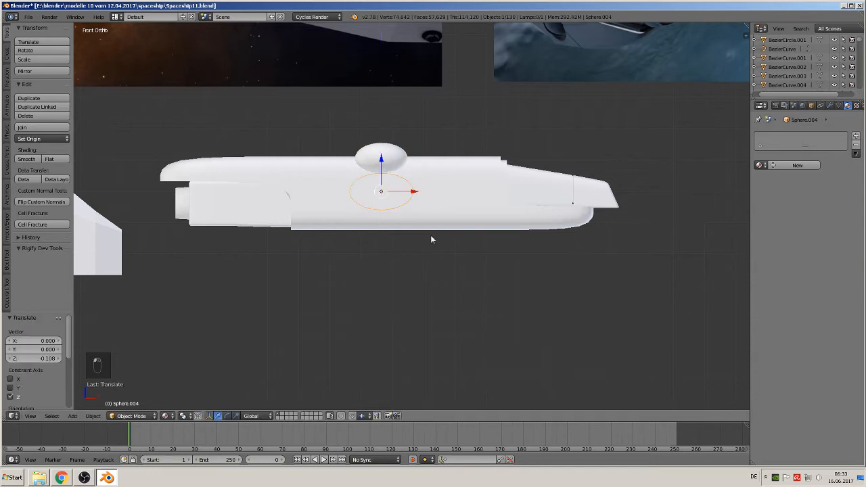
Move the elliptical outline about 0.368 along Y toward the engine pod.
middle_drag(431, 239, 321, 293)
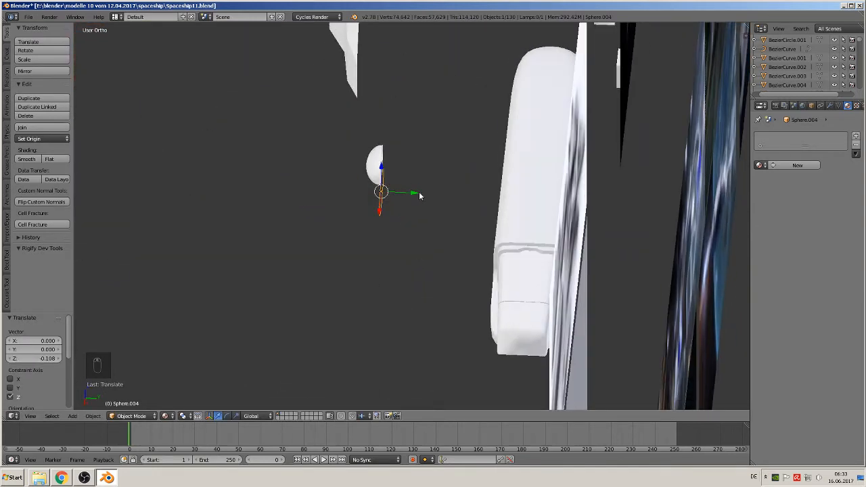
key(g)
key(y)
click(483, 196)
Cut the ellipse into the side of the pod's main body with Knife Project, using the outline as cutter in front view.
key(KP_1)
scroll(536, 218, up, 5)
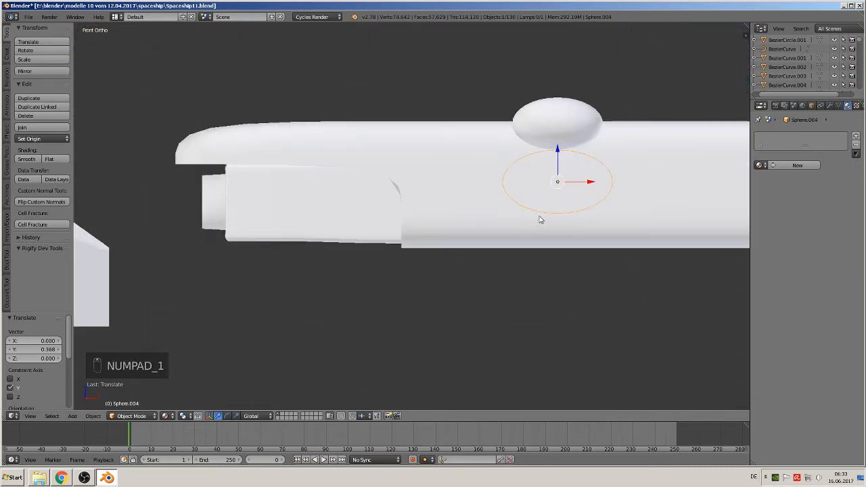
shift+middle_drag(359, 271, 346, 279)
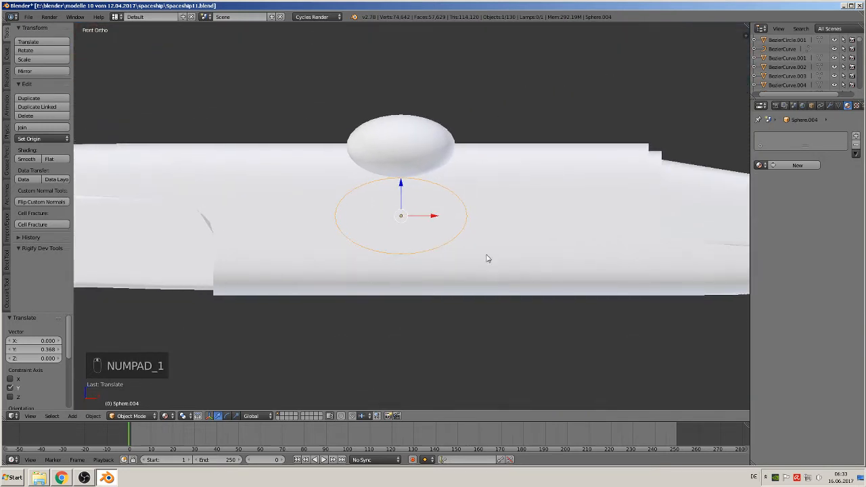
right_click(527, 214)
right_click(455, 199)
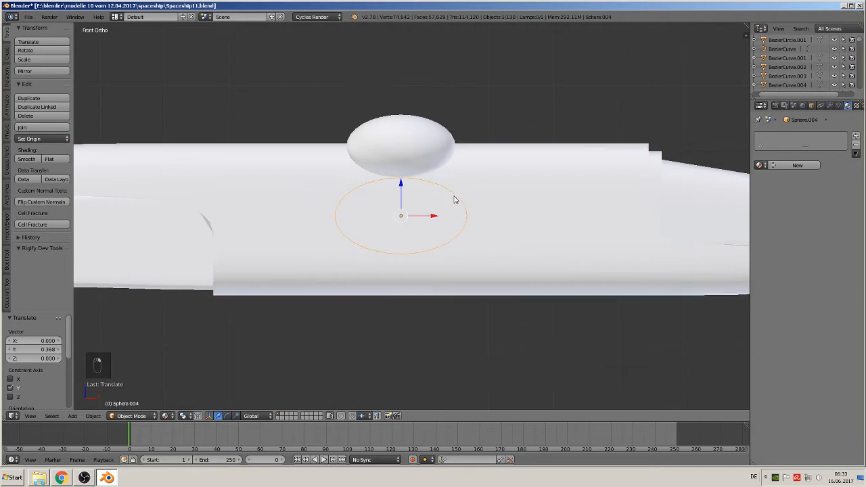
shift+right_click(524, 188)
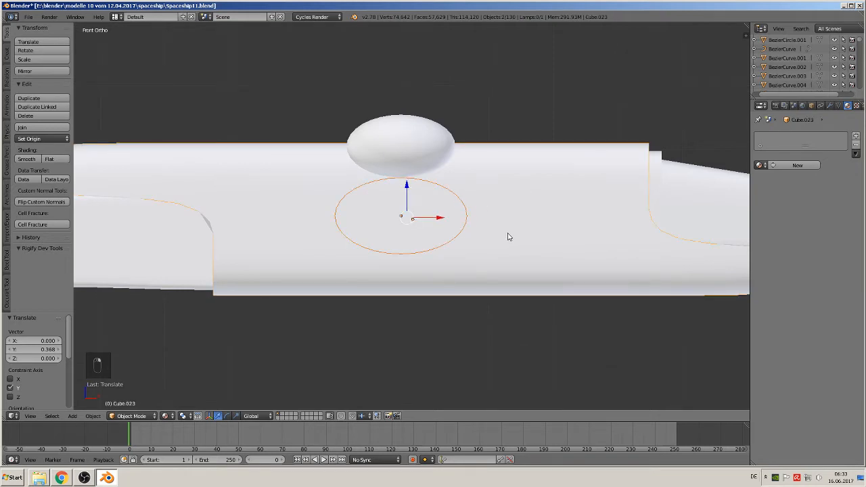
key(Tab)
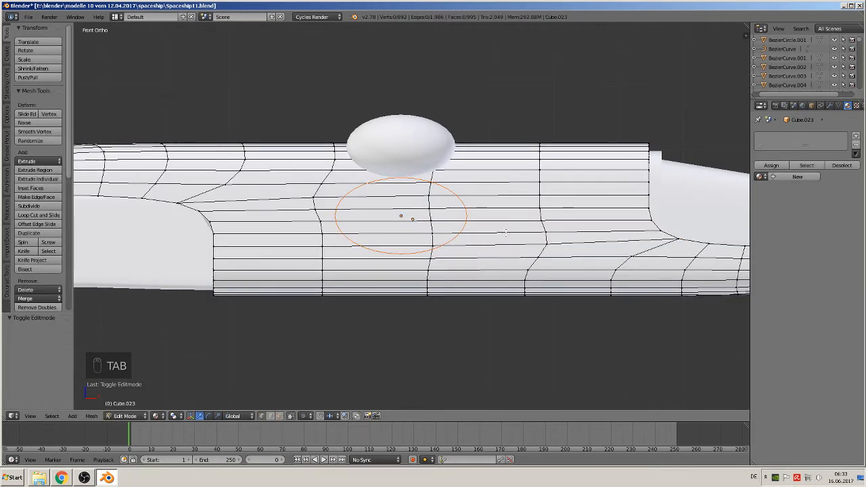
key(a)
key(a)
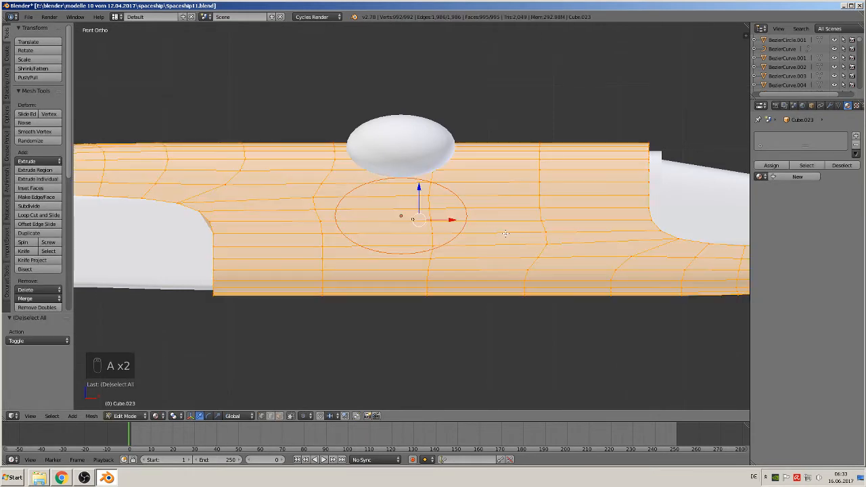
click(25, 261)
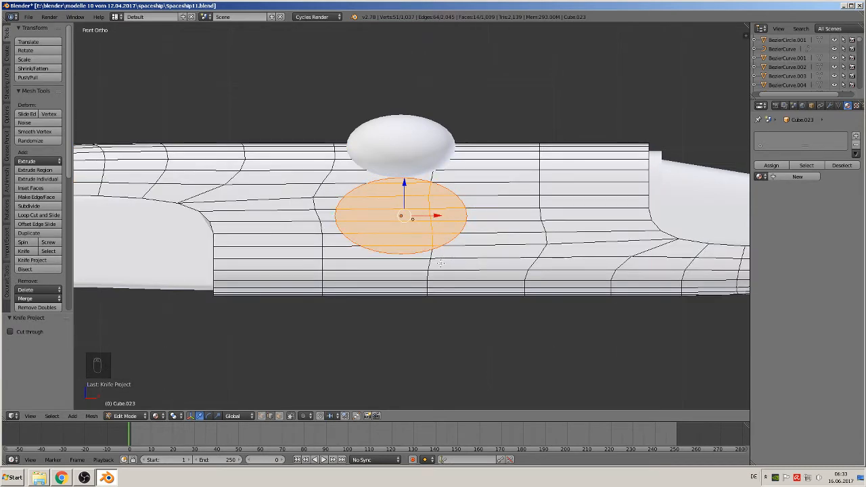
Extrude the cut elliptical faces about 0.018 along Y into the pod body to form a recess.
middle_drag(440, 264, 386, 291)
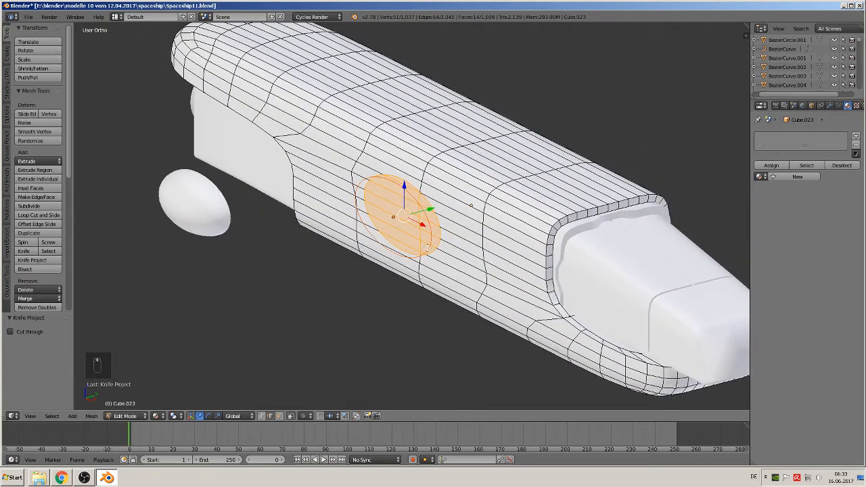
key(e)
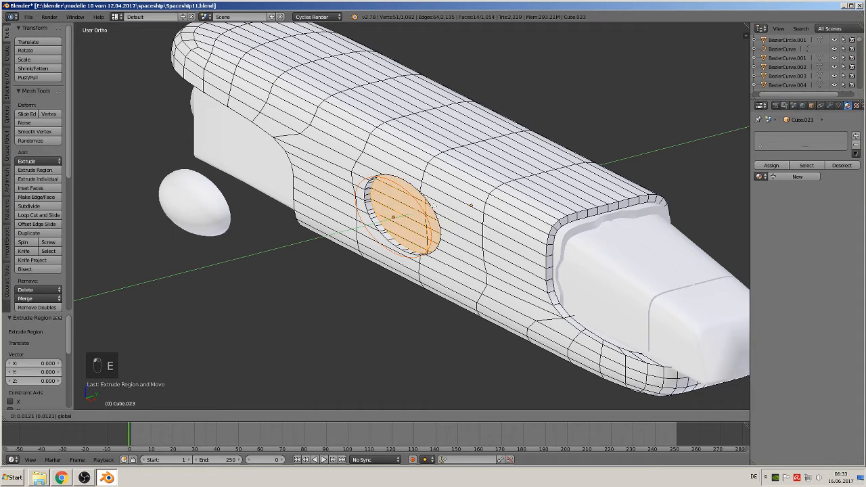
click(433, 205)
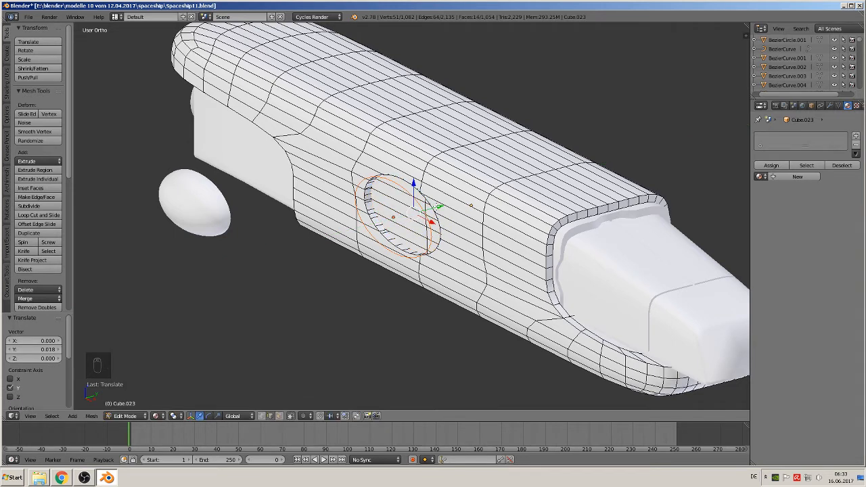
key(Tab)
Move the dome into the pod's elliptical recess, lowering it about 0.106 along Z.
right_click(203, 211)
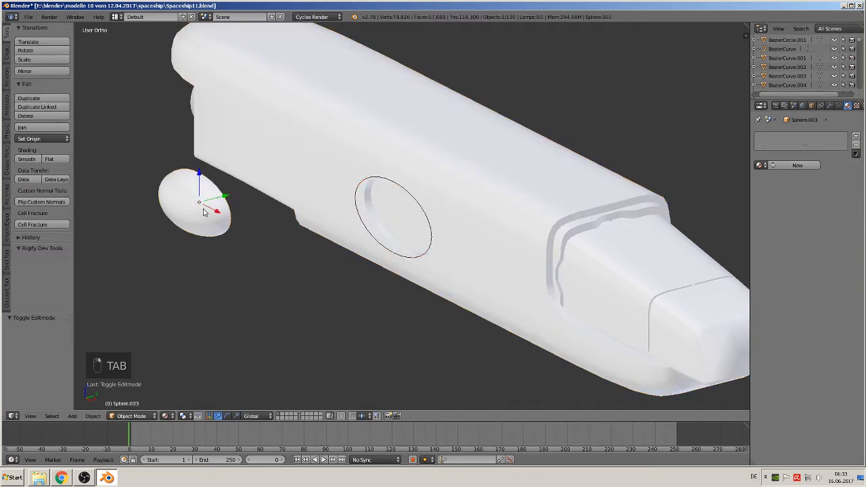
drag(221, 202, 406, 181)
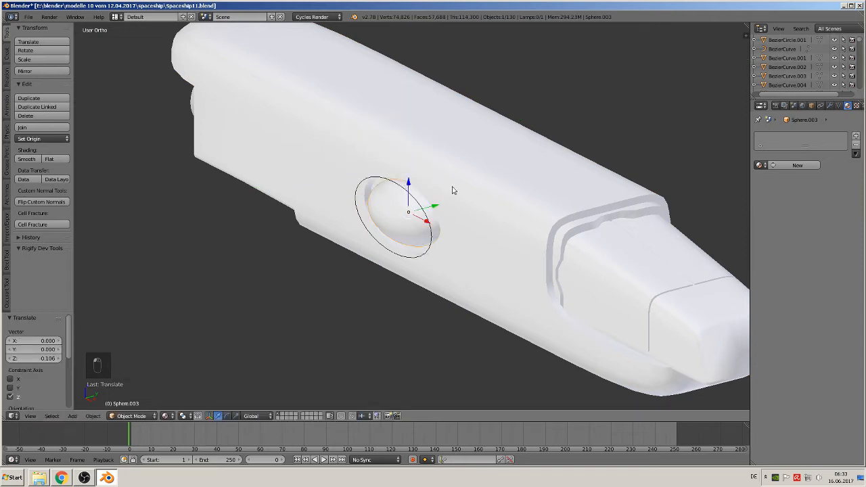
key(KP_1)
Move the elliptical outline clear of the pod, about -0.231 along Z.
middle_drag(441, 216, 427, 252)
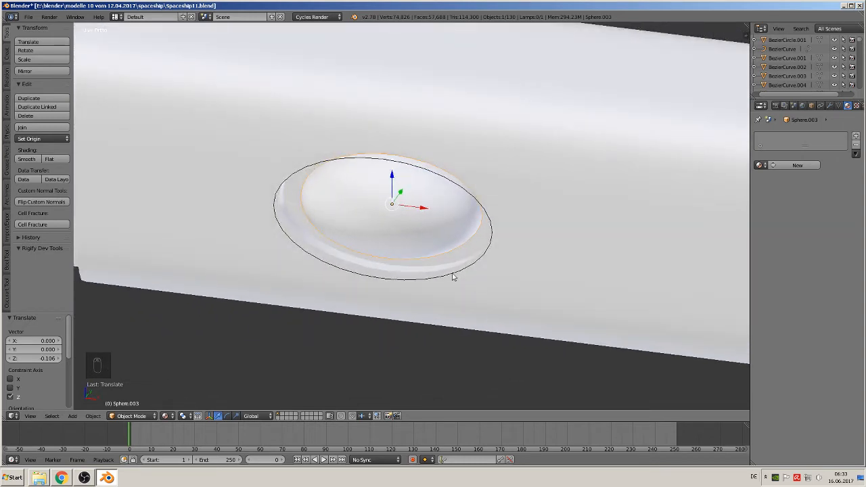
right_click(453, 277)
drag(381, 192, 433, 21)
middle_drag(410, 169, 354, 236)
Join the dome with the pod's main body into one object.
right_click(398, 186)
scroll(381, 224, down, 5)
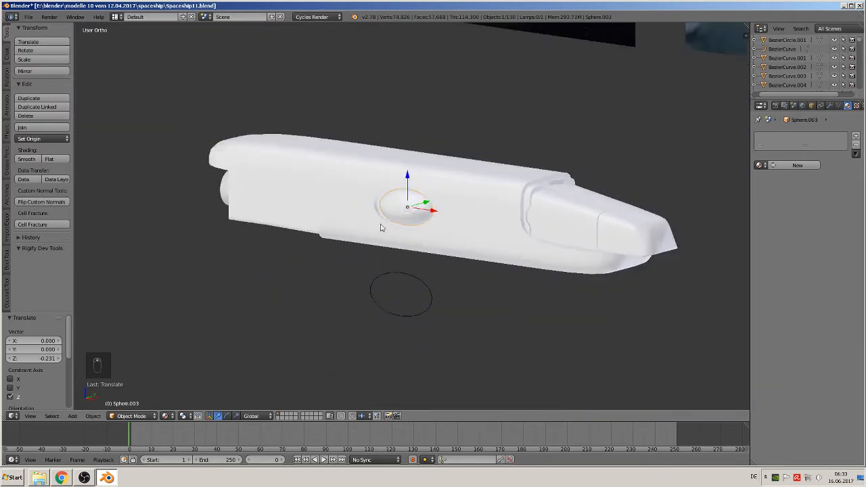
shift+right_click(438, 193)
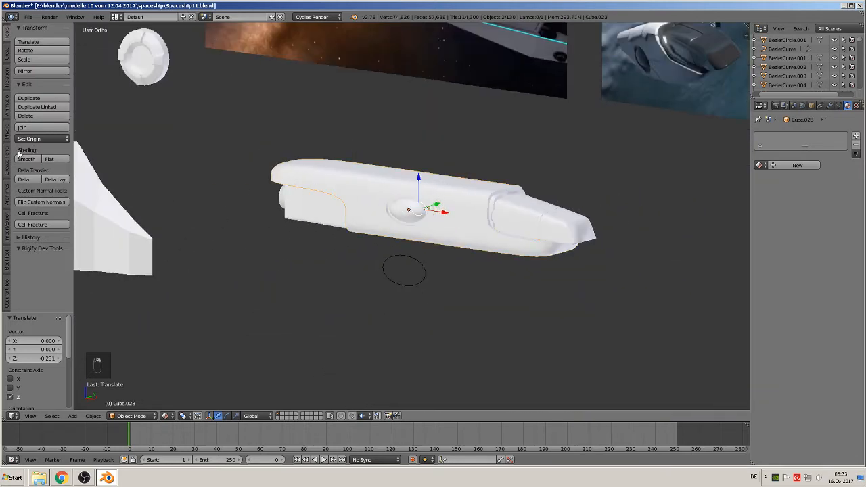
click(32, 128)
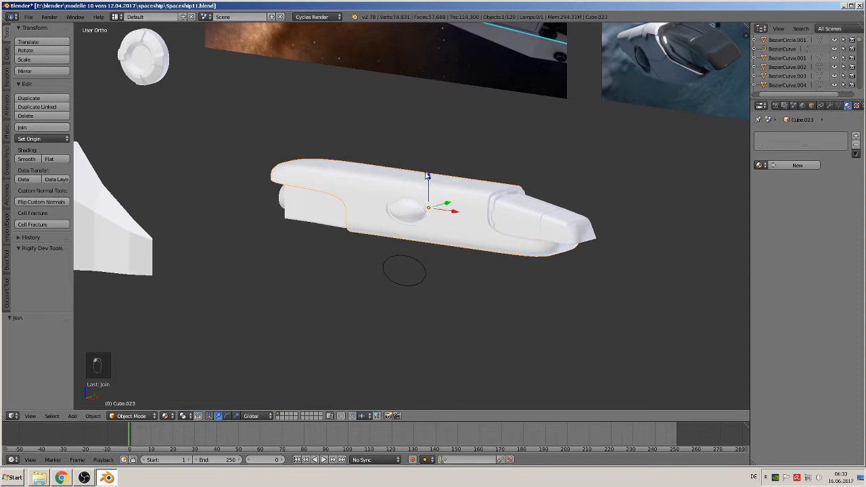
Join the front inset, rear nozzle and rear engine block to the pod's main body, and raise the result about 0.031 along Z.
scroll(396, 187, down, 1)
scroll(400, 208, up, 2)
right_click(513, 201)
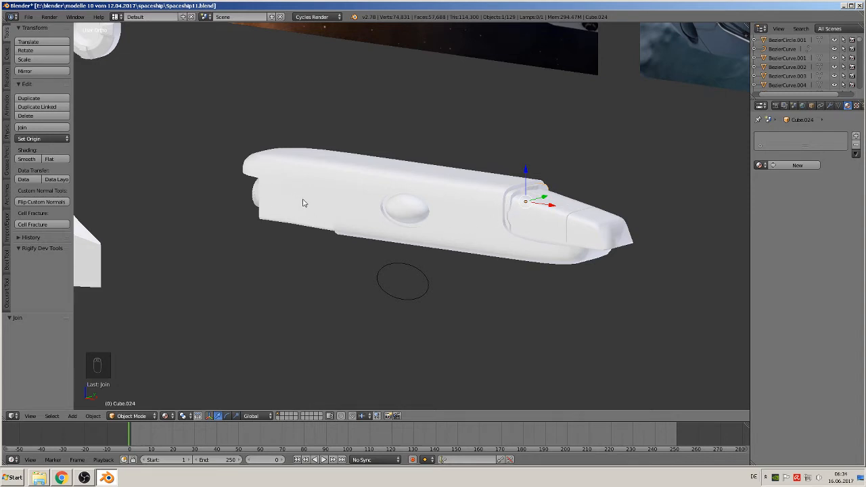
middle_drag(303, 203, 373, 206)
shift+right_click(271, 268)
shift+right_click(311, 279)
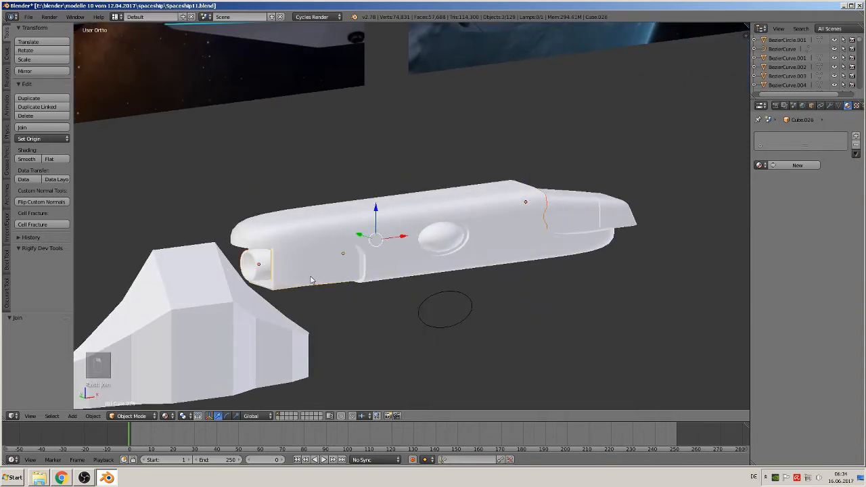
shift+right_click(440, 221)
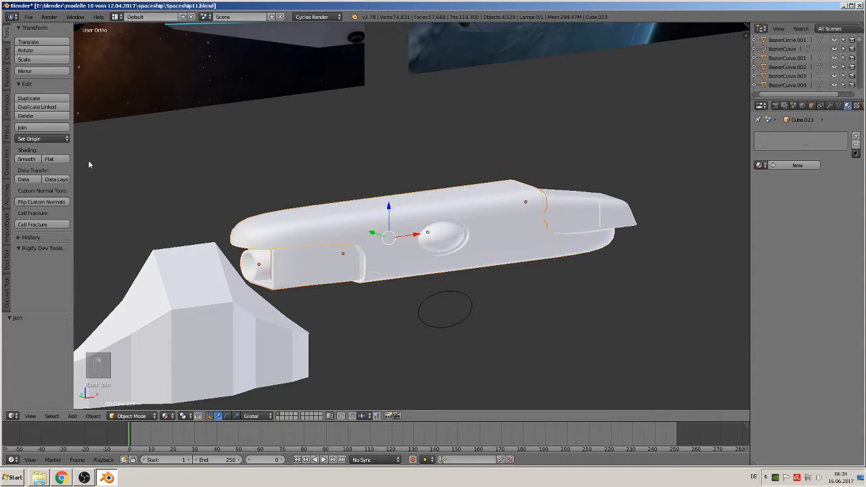
click(42, 127)
drag(430, 204, 408, 196)
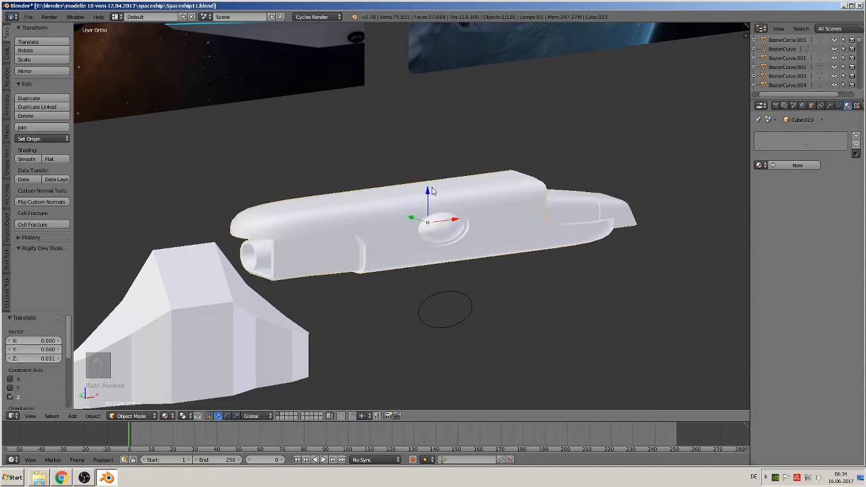
Redo the pod's last join with the front inset as the active object, and raise the result about 0.034 along Z.
key(ctrl+z)
middle_drag(419, 203, 388, 217)
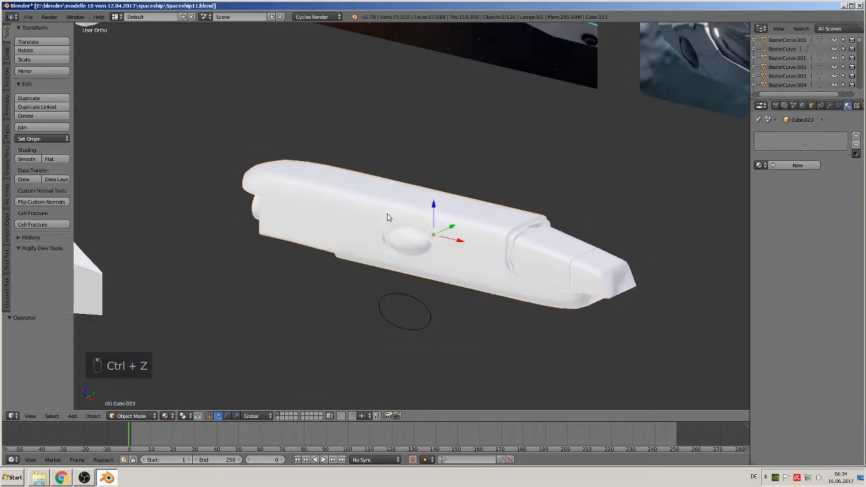
shift+right_click(573, 243)
click(47, 128)
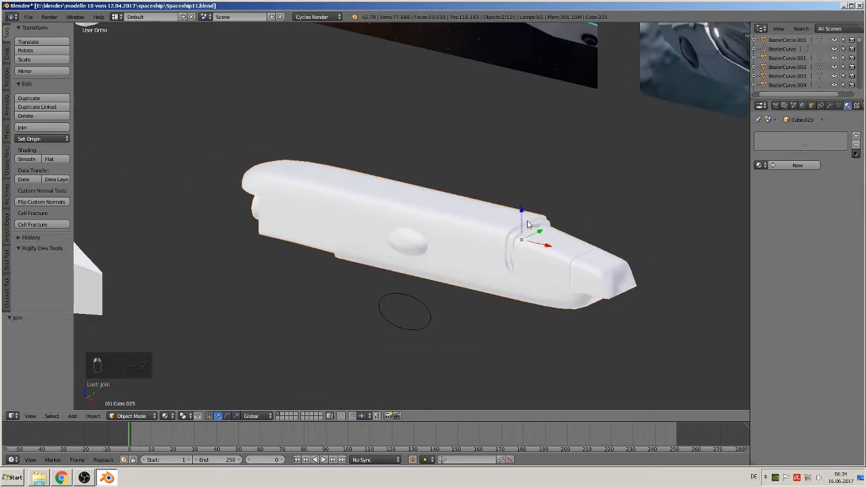
mouse_move(528, 224)
mouse_down()
mouse_move(528, 186)
mouse_move(528, 210)
mouse_up()
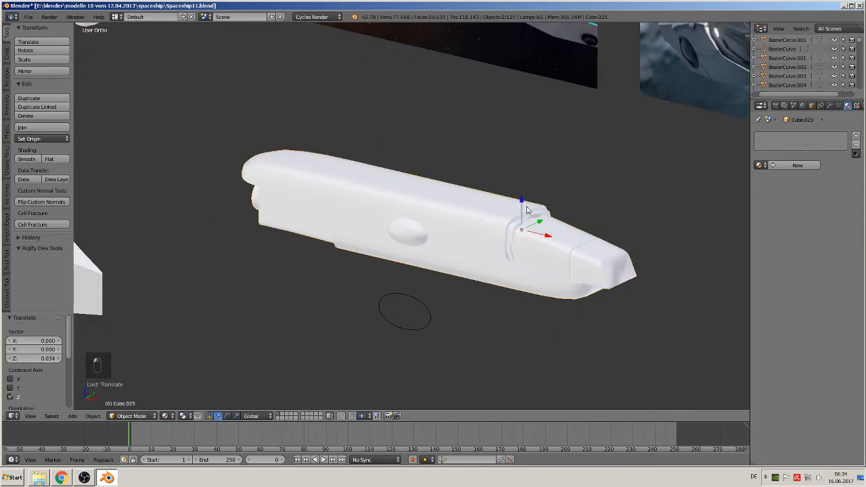
Apply the joined pod's rotation and scale, and set its origin to its geometry.
key(KP_1)
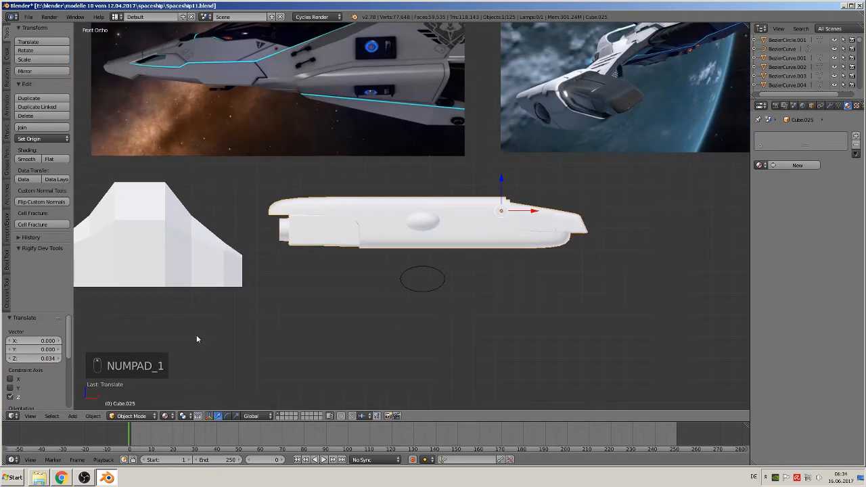
click(94, 417)
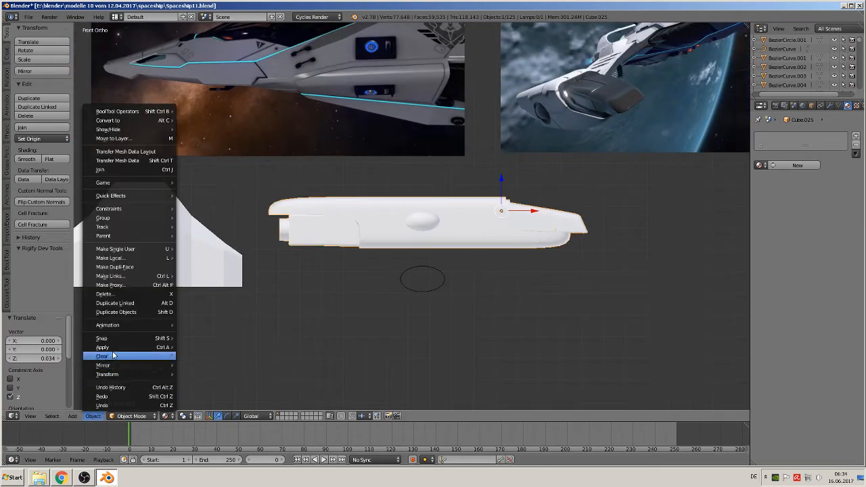
mouse_move(111, 348)
click(210, 374)
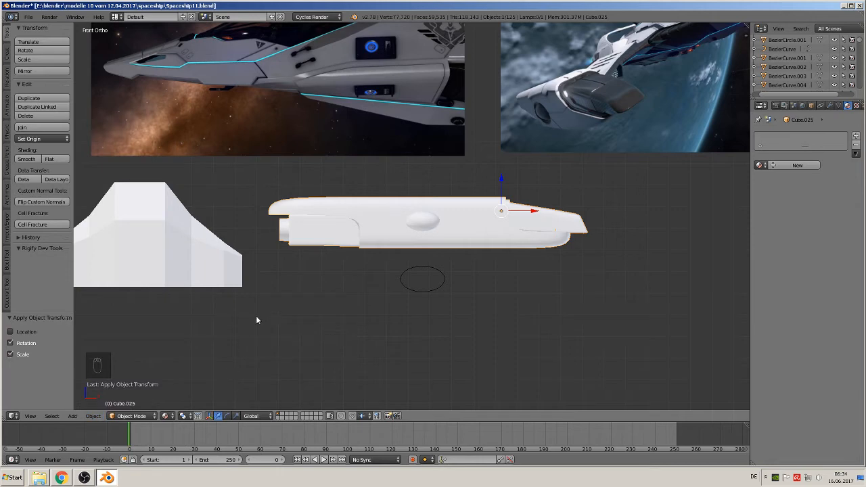
click(40, 139)
click(57, 158)
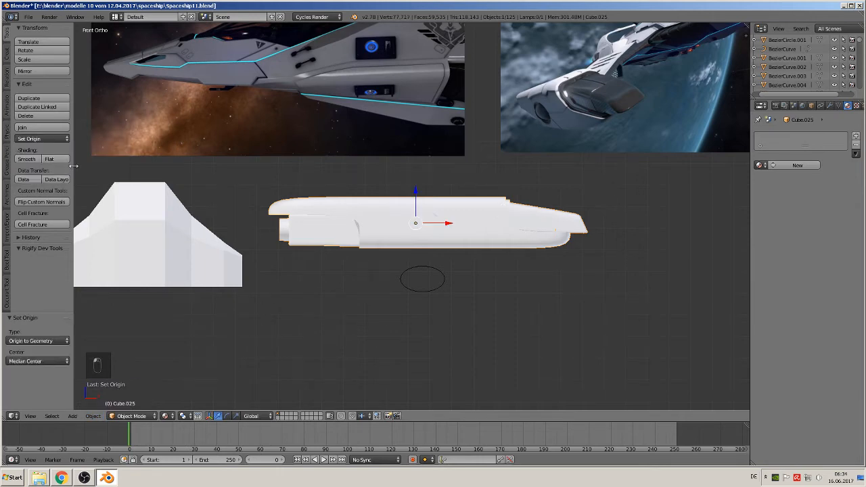
Duplicate the finished pod and move the copy near the ship, about -5.506 along X and 2.383 along Z.
scroll(415, 250, down, 9)
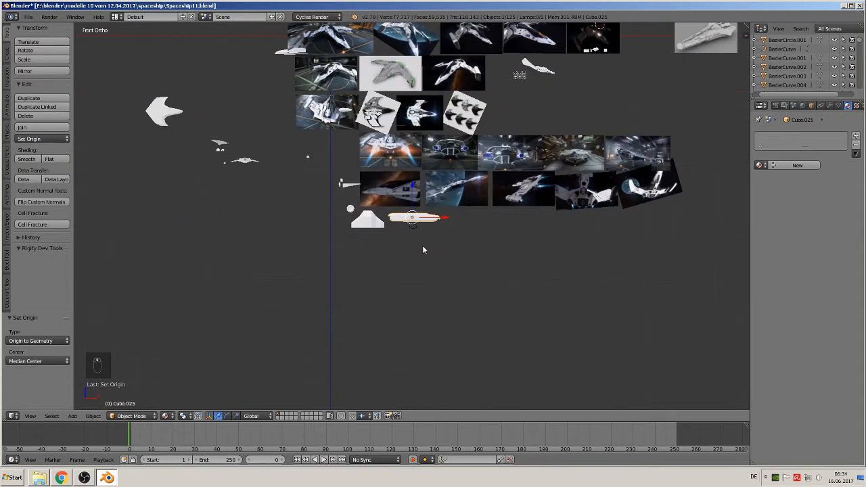
scroll(422, 250, up, 1)
key(shift+d)
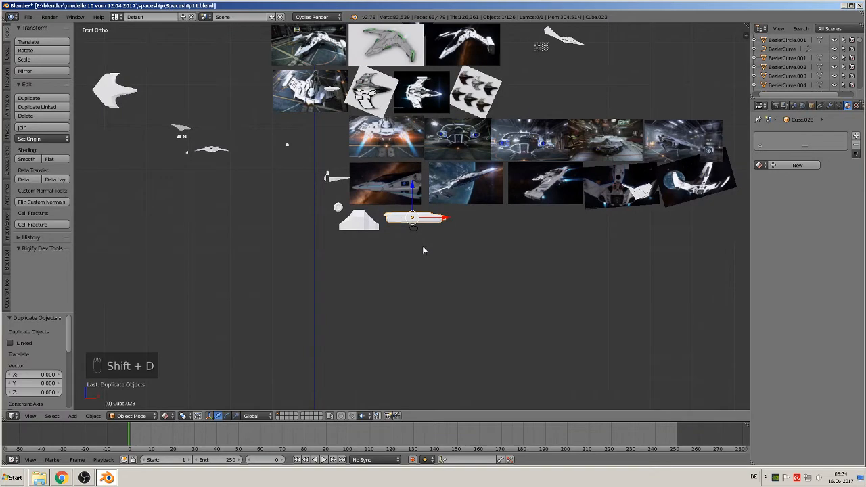
key(g)
click(192, 149)
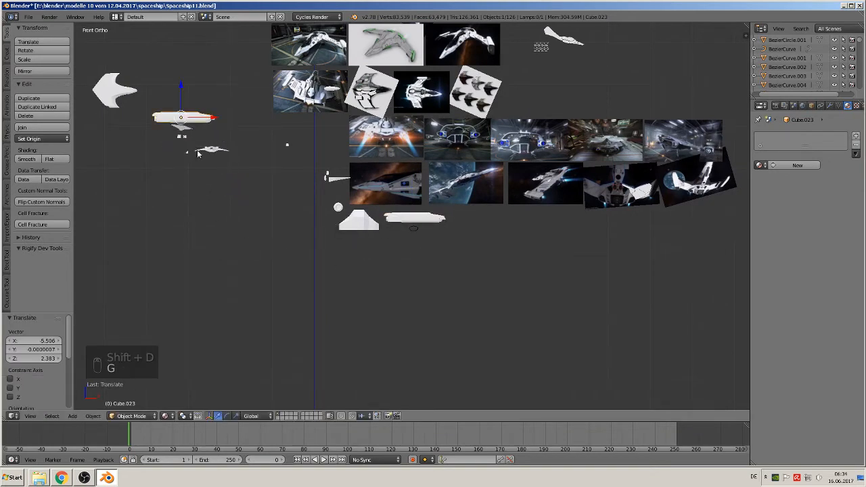
Scale the pod copy down uniformly to about 0.252.
key(KP_7)
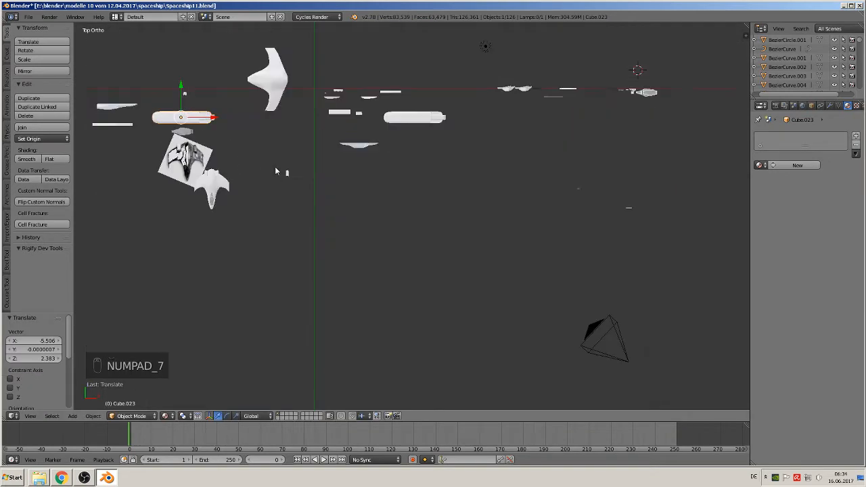
key(s)
click(208, 151)
Move the small pod beside the ship's wing tip, about 0.298 along X, -1.621 along Y and -0.807 along Z.
scroll(209, 150, up, 2)
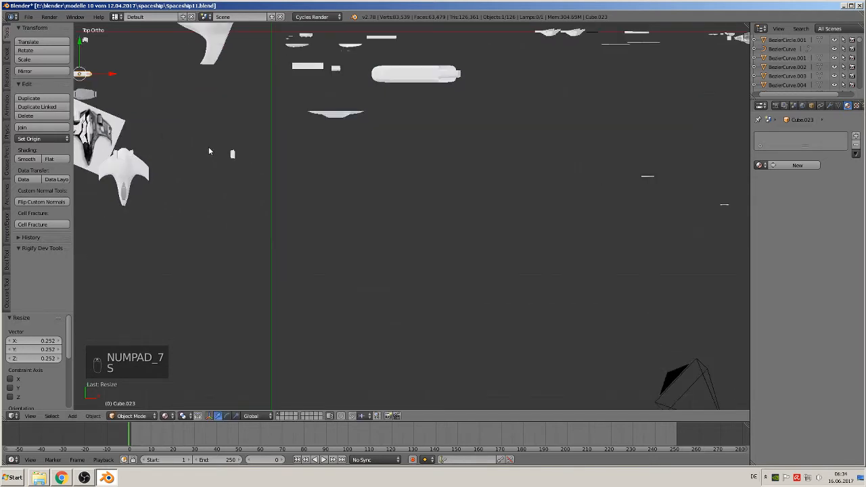
shift+middle_drag(208, 150, 483, 184)
scroll(473, 181, up, 3)
scroll(385, 138, down, 2)
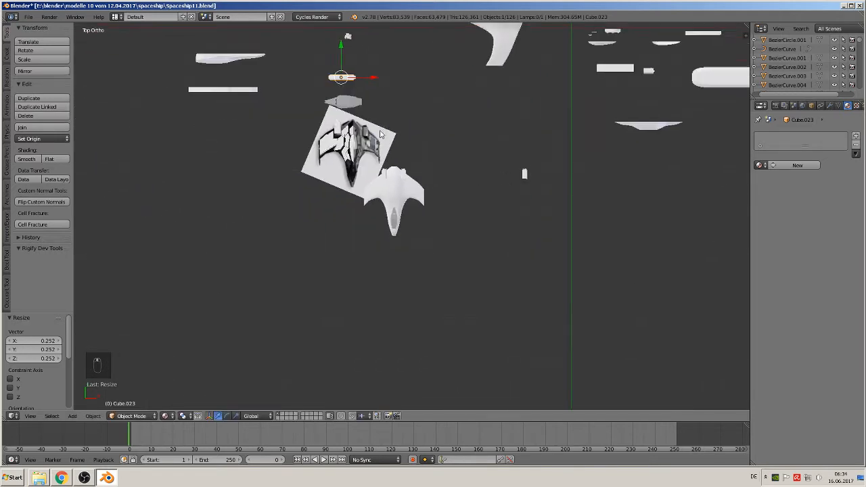
shift+middle_drag(385, 137, 368, 160)
key(g)
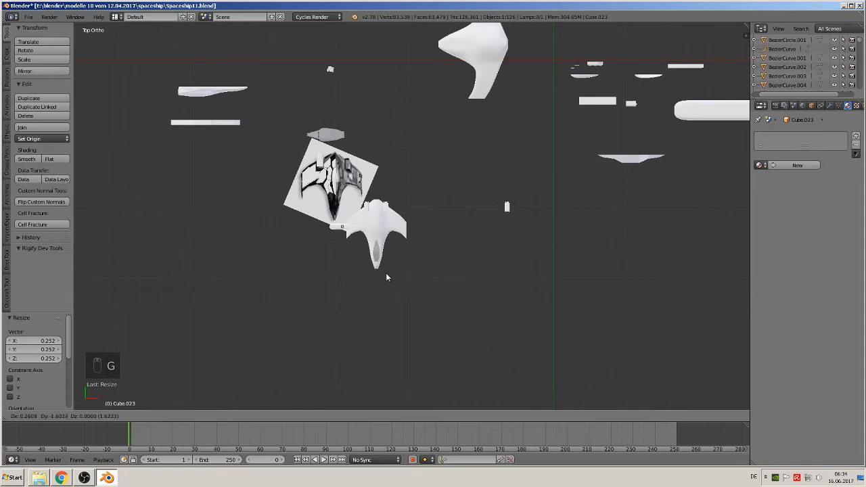
click(388, 275)
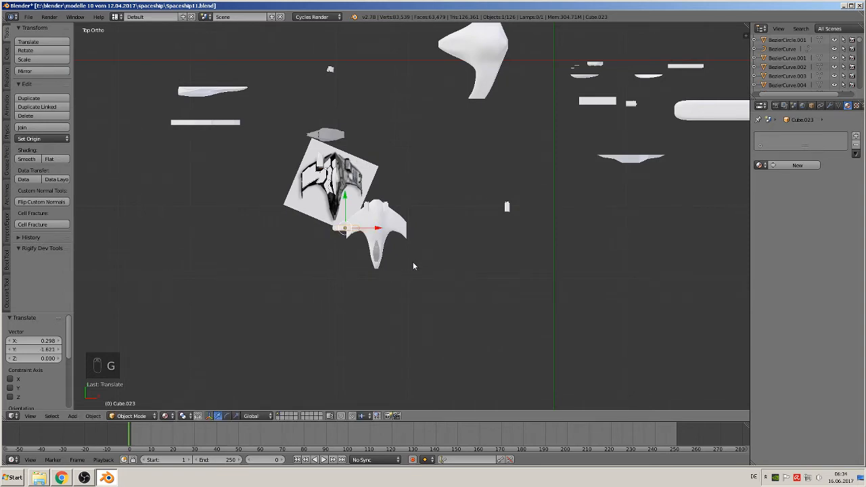
key(KP_1)
key(g)
key(z)
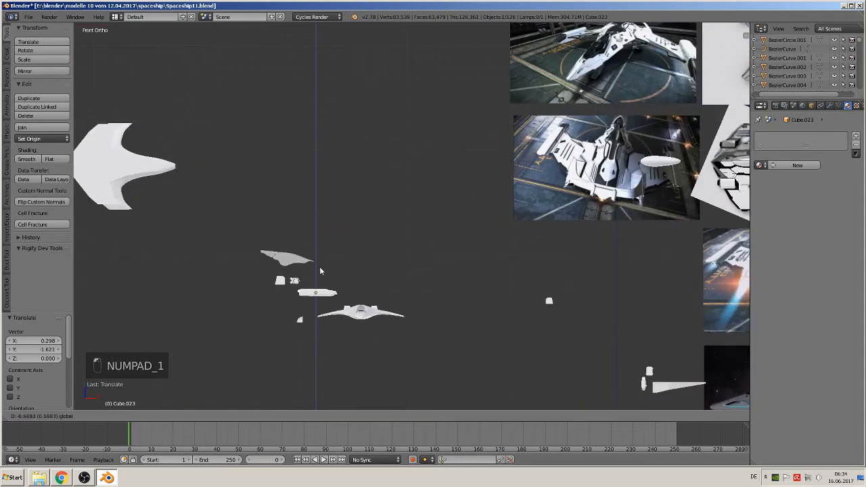
click(323, 287)
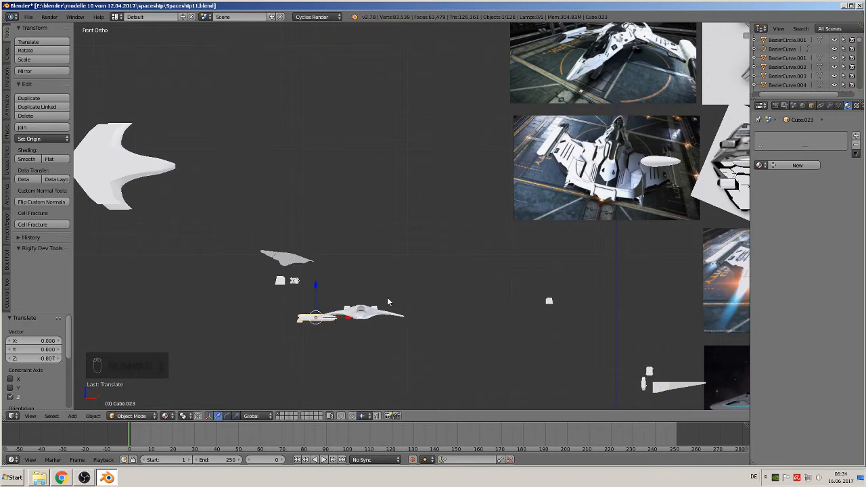
Rotate the small pod 90° and a further 180° about the global Z axis to point its front toward the ship's nose.
key(KP_Decimal)
middle_drag(397, 299, 402, 322)
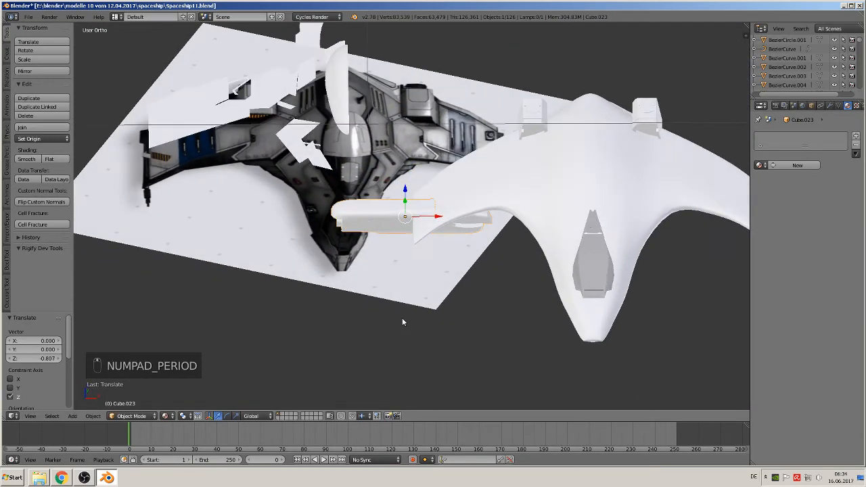
key(r)
key(r)
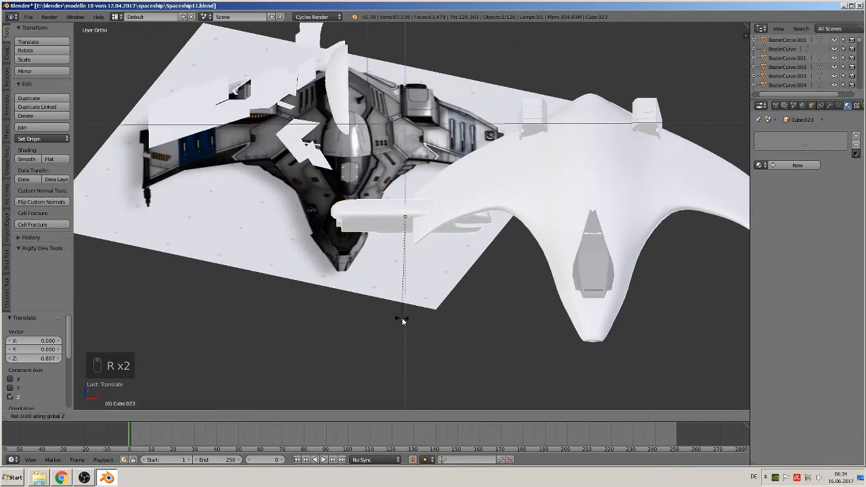
text(90)
click(442, 287)
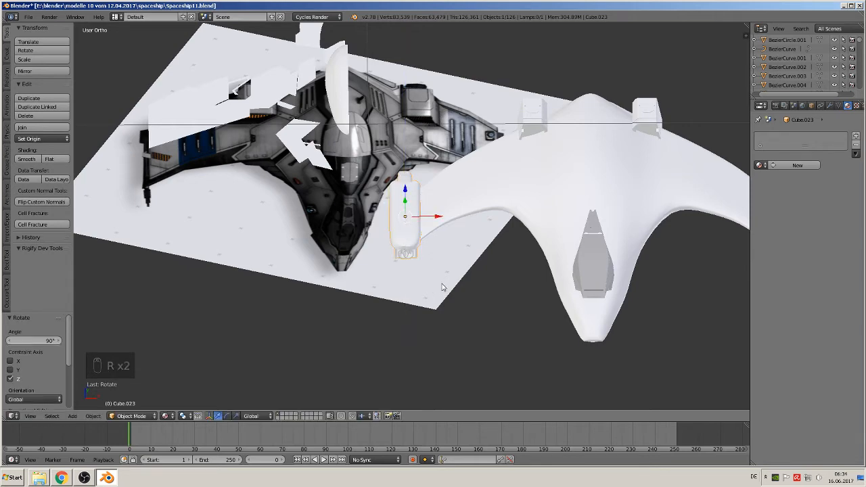
text(rz180)
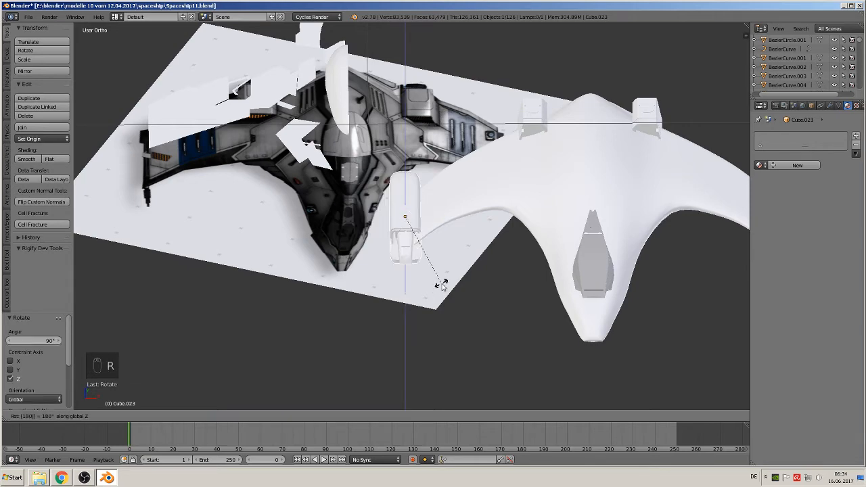
key(Return)
Fit the pod onto the wing tip, shifting it about -0.043 along Y and nudging it slightly along X and Z.
middle_drag(470, 267, 327, 291)
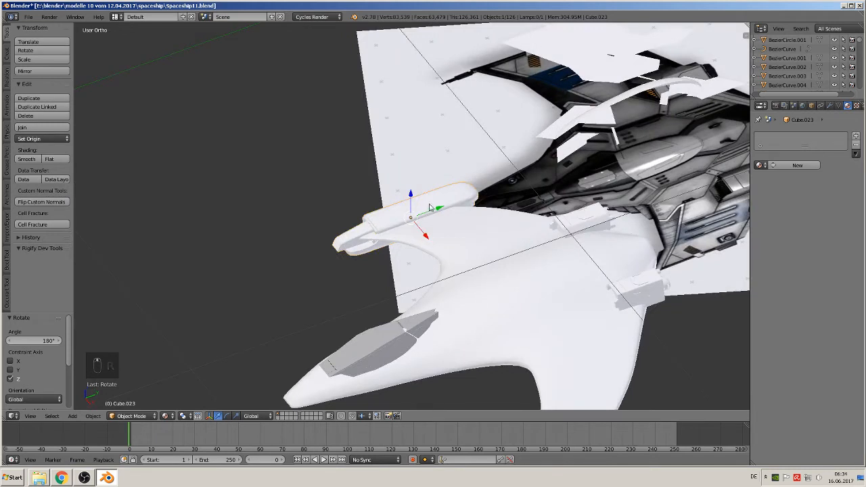
key(g)
key(y)
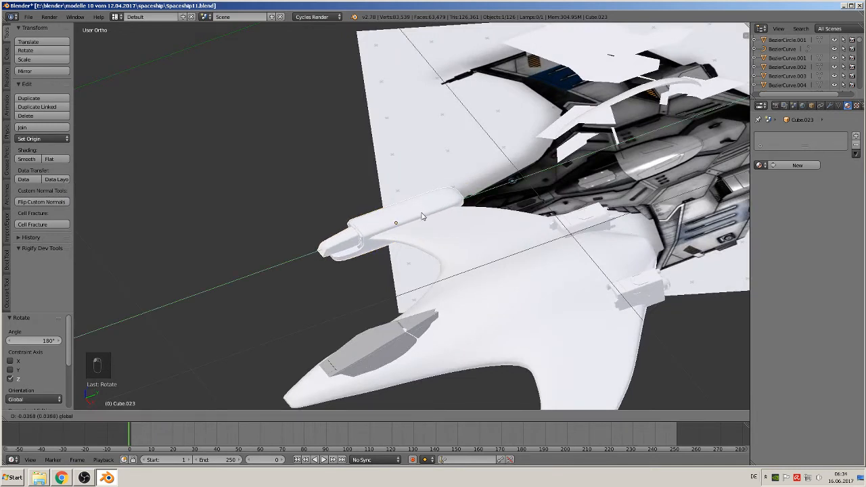
click(420, 217)
key(g)
key(x)
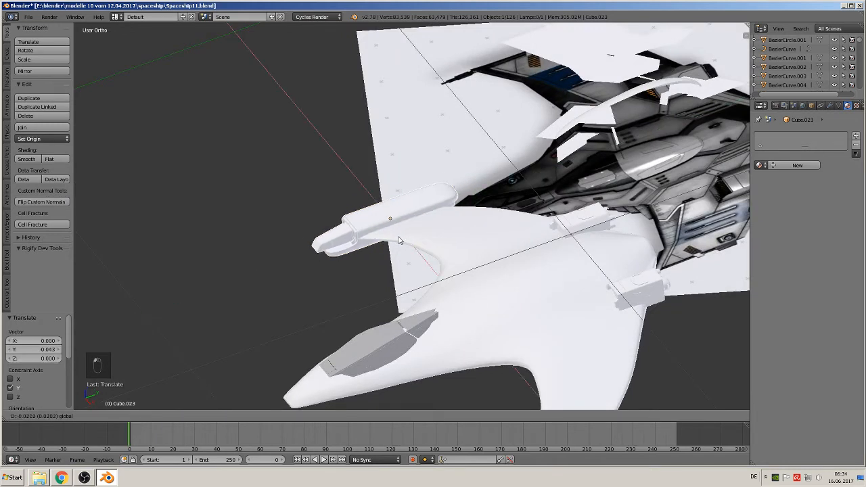
click(399, 243)
middle_drag(399, 243, 455, 200)
drag(387, 200, 390, 196)
middle_drag(390, 196, 445, 255)
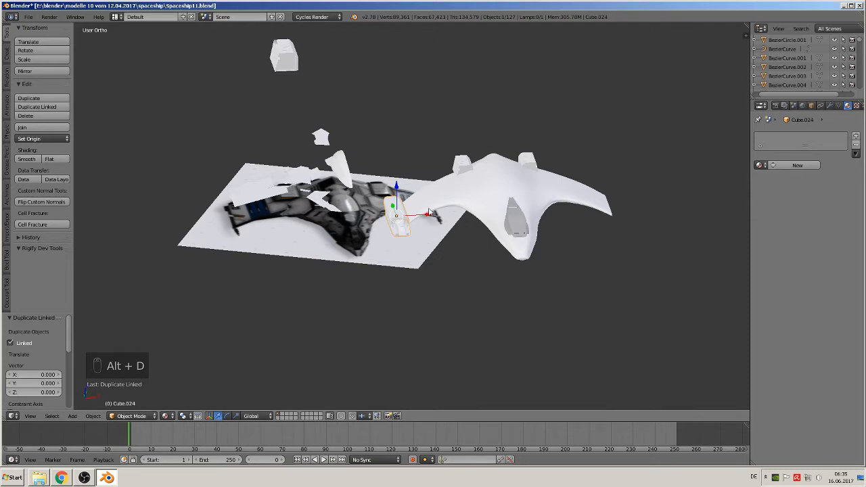
Place a linked duplicate of the pod on the opposite wing tip, about 0.872 along X.
drag(426, 217, 644, 196)
middle_drag(644, 213, 536, 248)
scroll(441, 249, up, 3)
scroll(390, 286, up, 1)
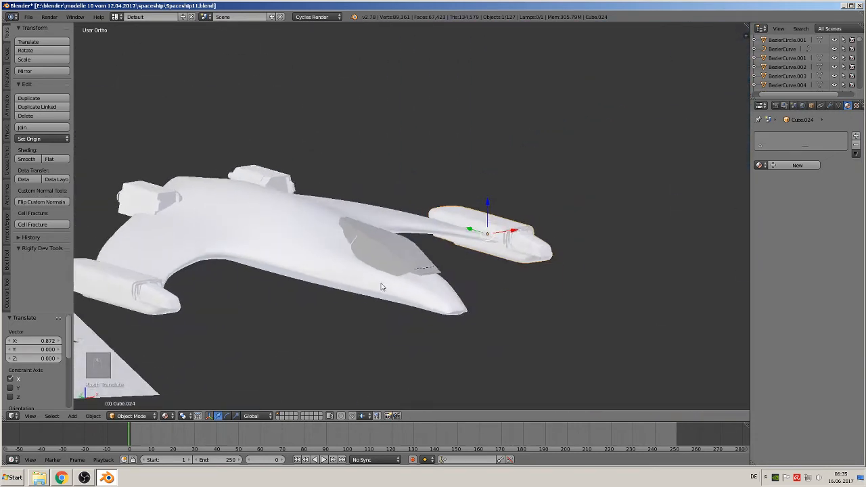
Examine the original pod against the reference images and the ship with both wing-tip pods, and clear the selection.
middle_drag(396, 285, 608, 300)
scroll(296, 288, down, 5)
scroll(671, 302, up, 10)
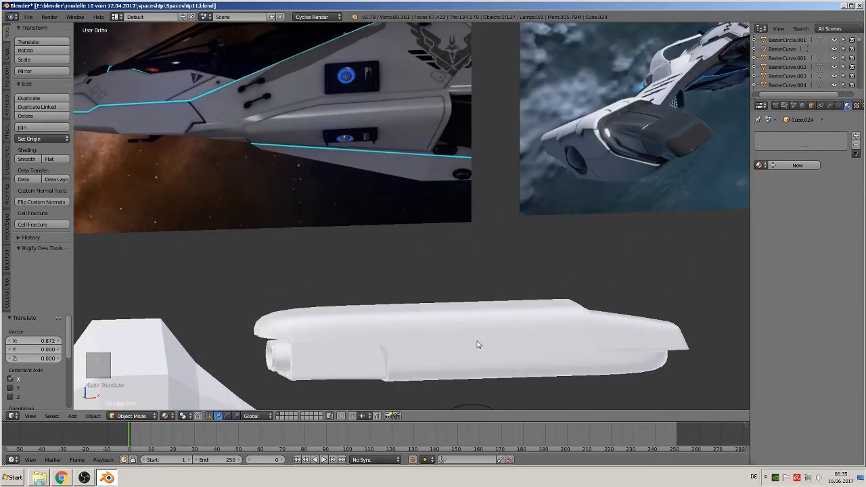
middle_drag(477, 344, 491, 351)
scroll(359, 308, down, 7)
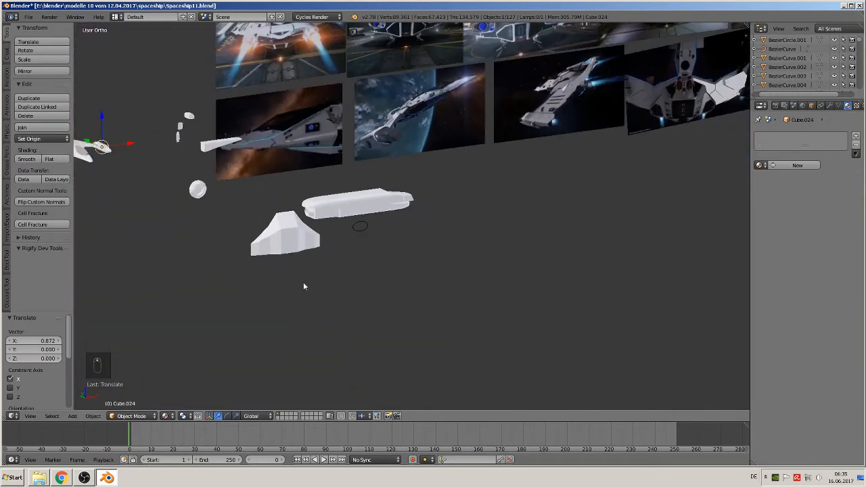
scroll(293, 281, down, 2)
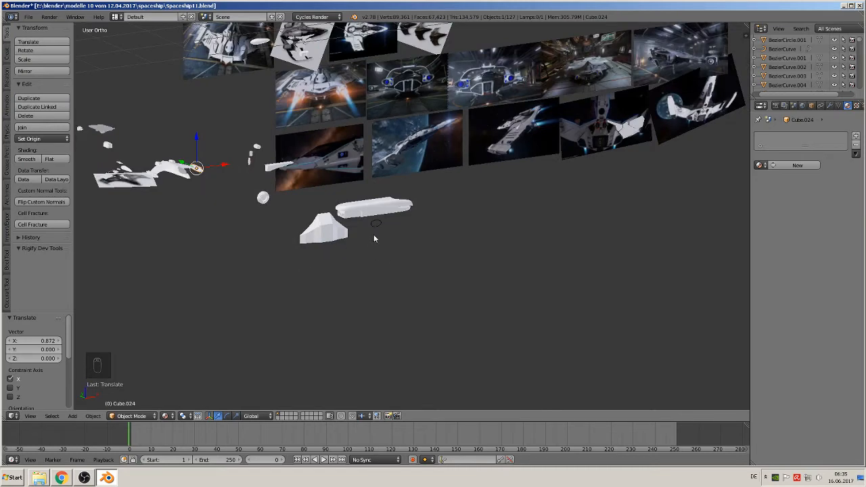
key(KP_1)
scroll(351, 225, up, 2)
shift+middle_drag(183, 138, 454, 171)
scroll(413, 181, up, 5)
shift+middle_drag(327, 146, 471, 270)
scroll(487, 242, up, 5)
scroll(521, 258, down, 3)
key(a)
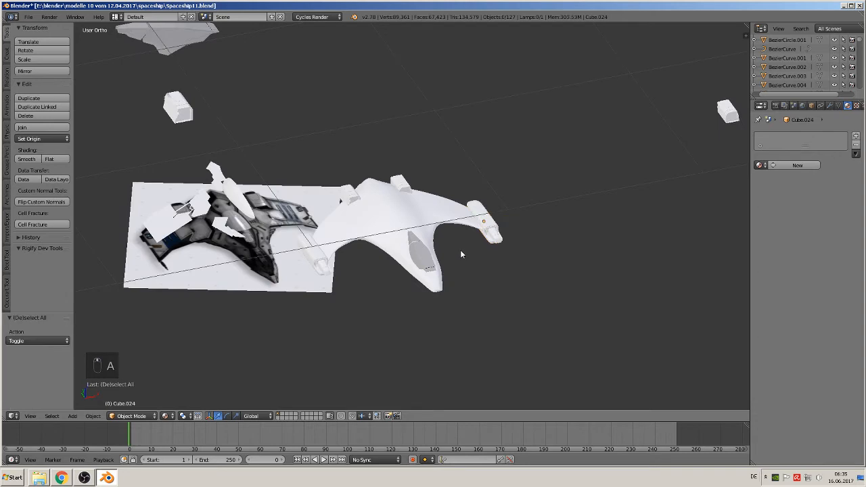
Select one layer of the stepped, multi-layered fin part among the reference images and frame the view on it.
scroll(460, 251, down, 3)
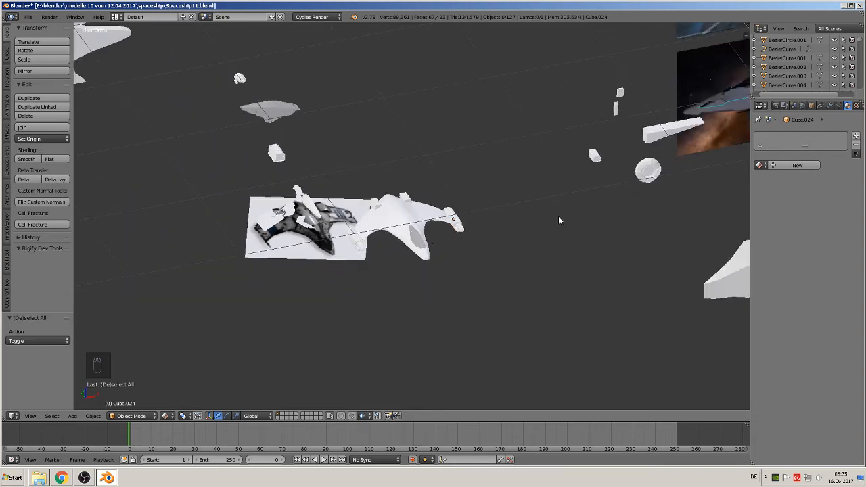
scroll(559, 220, down, 3)
middle_drag(559, 221, 505, 211)
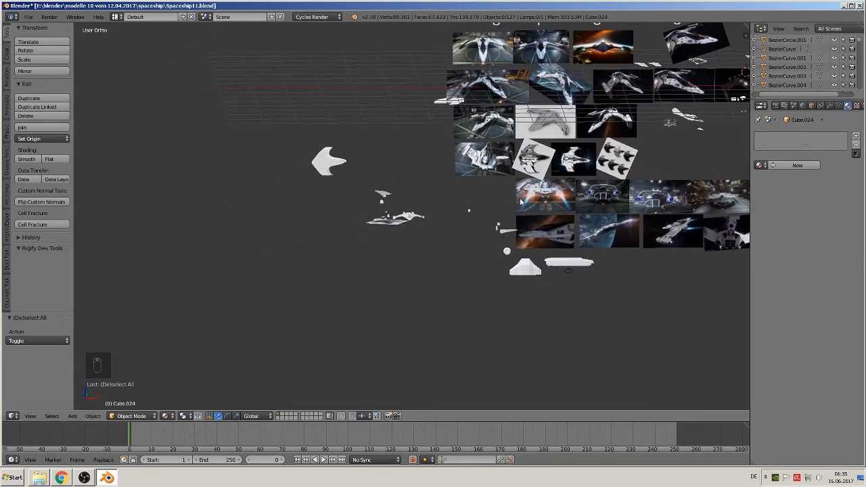
key(KP_Decimal)
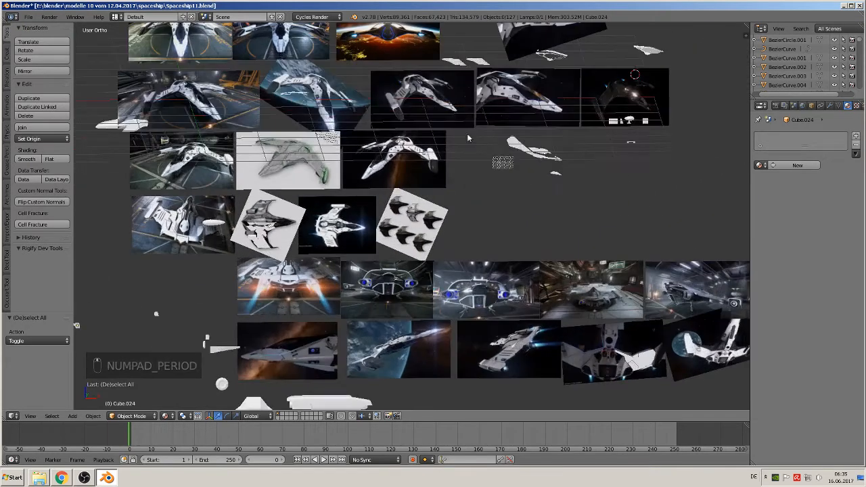
right_click(487, 66)
key(KP_Decimal)
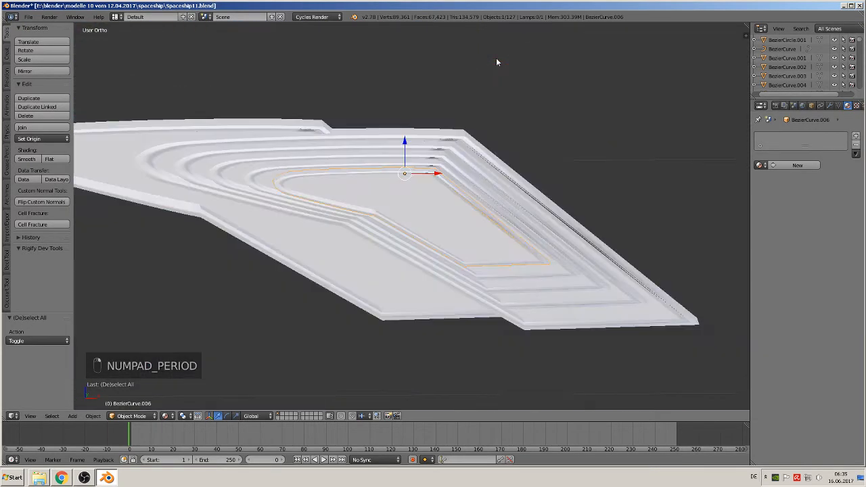
Select all six layers of the stepped fin, duplicate them above the original and join the copies into one object.
middle_drag(461, 216, 478, 241)
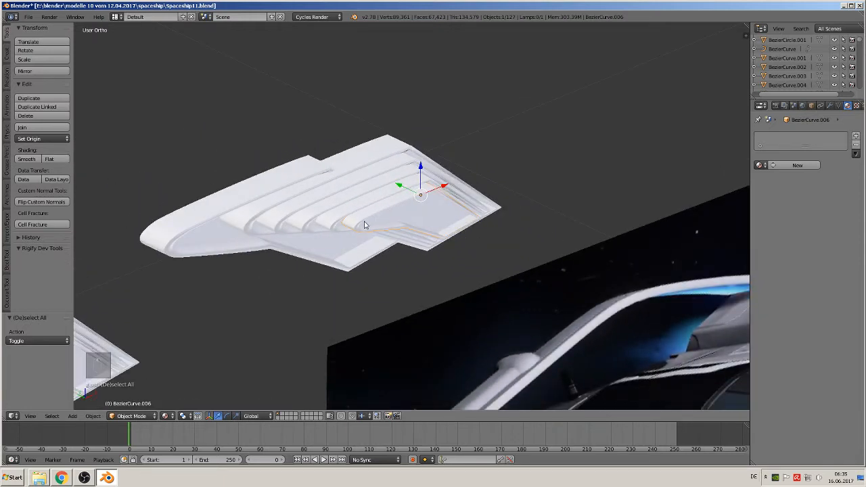
shift+middle_drag(360, 225, 429, 180)
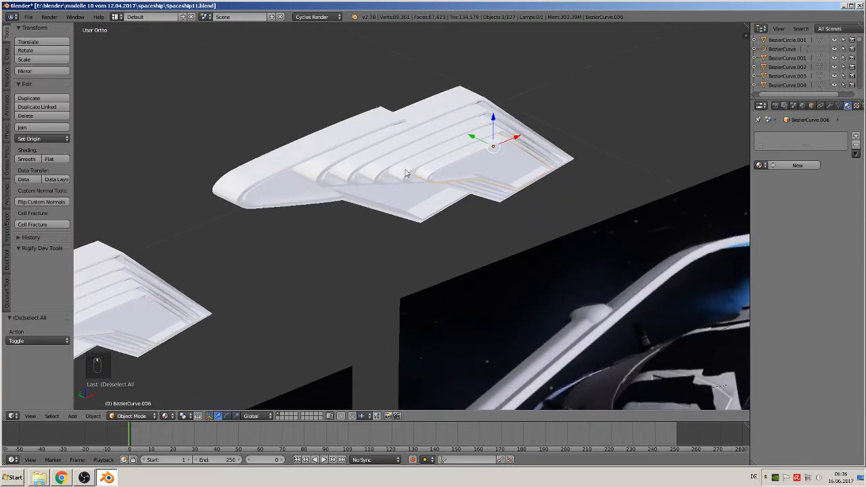
shift+right_click(405, 173)
shift+right_click(383, 173)
shift+right_click(363, 168)
shift+right_click(346, 165)
shift+right_click(328, 155)
scroll(408, 211, down, 3)
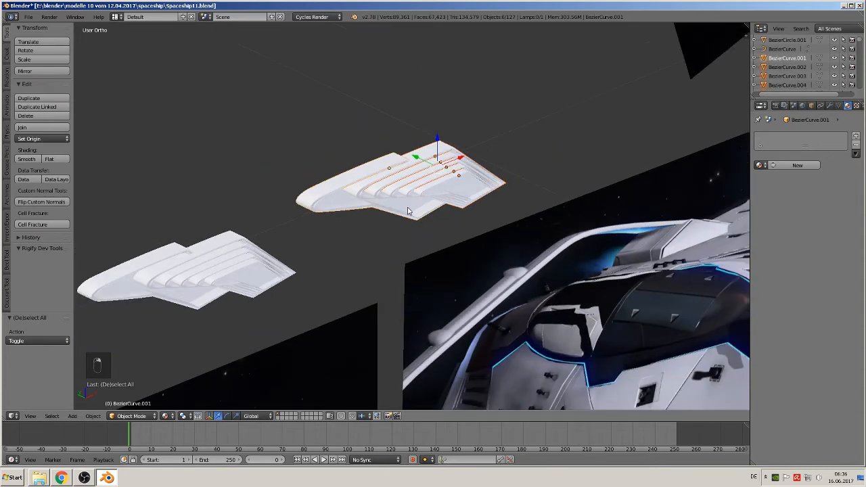
scroll(411, 210, down, 2)
key(shift+d)
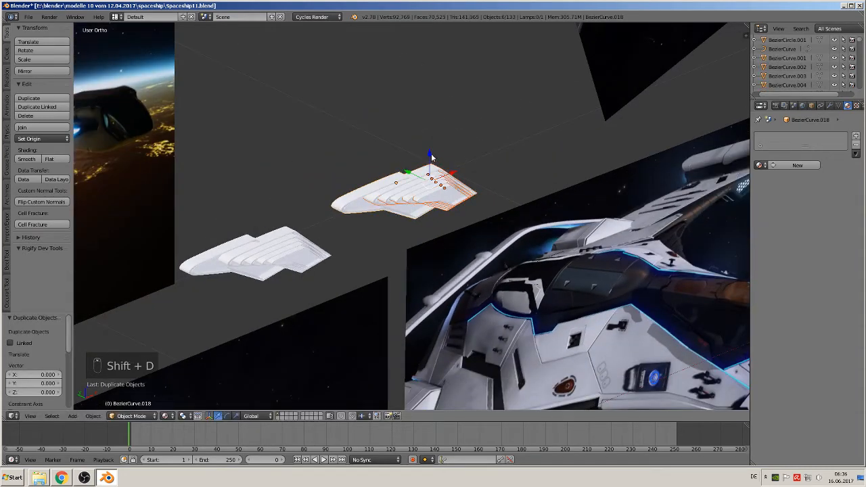
click(398, 66)
click(23, 127)
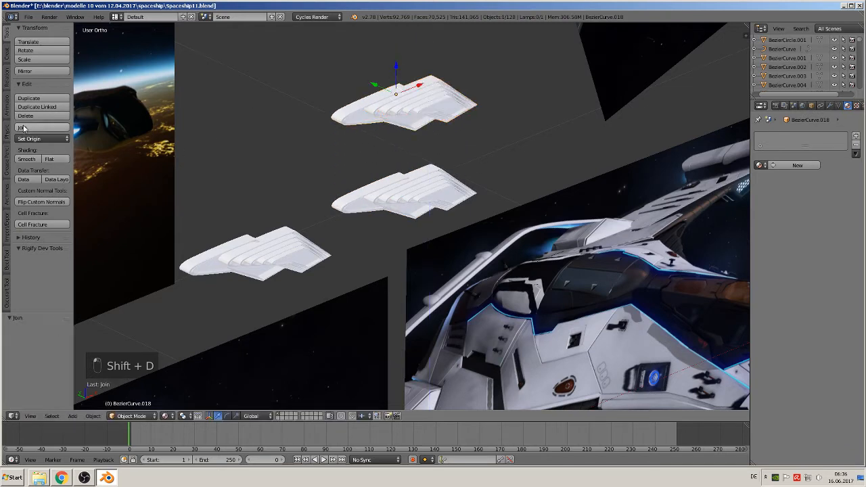
Apply rotation and scale to the joined fin and set its origin to its geometry.
click(94, 416)
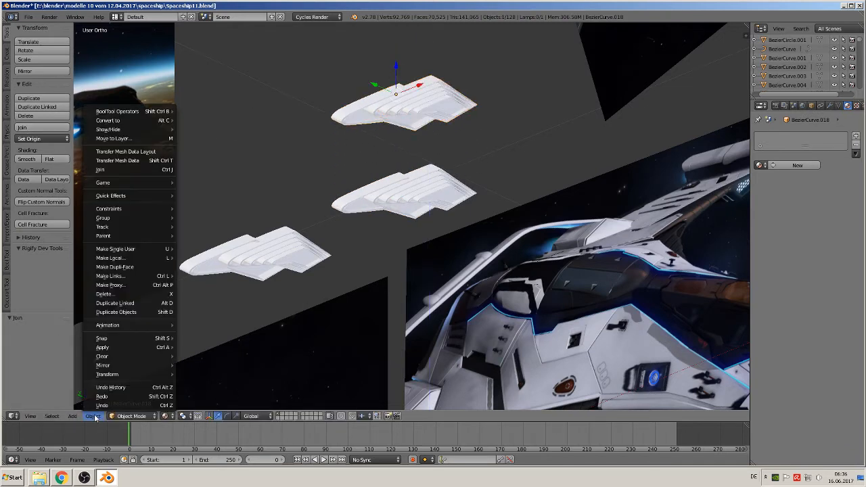
mouse_move(127, 349)
click(226, 374)
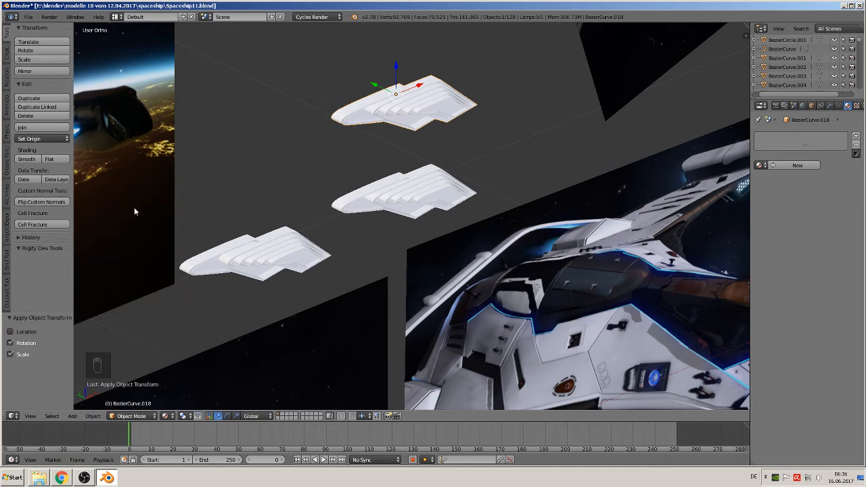
click(42, 139)
click(54, 159)
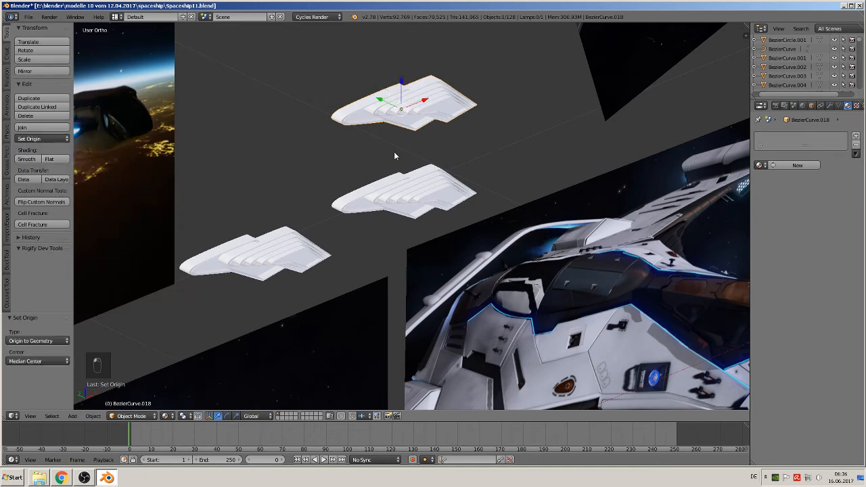
Move the joined fin near the ship's detail parts, about -8.131 along X, -3.700 along Z and -0.897 along Y.
key(KP_1)
scroll(408, 152, down, 4)
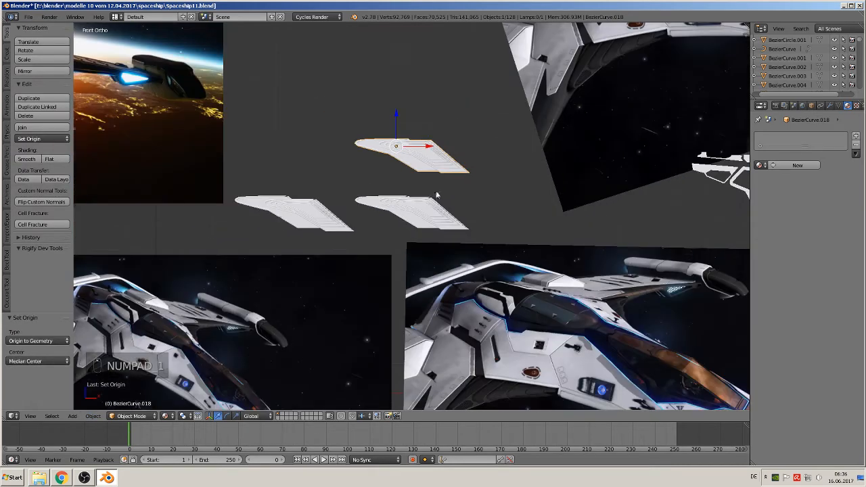
scroll(440, 240, down, 5)
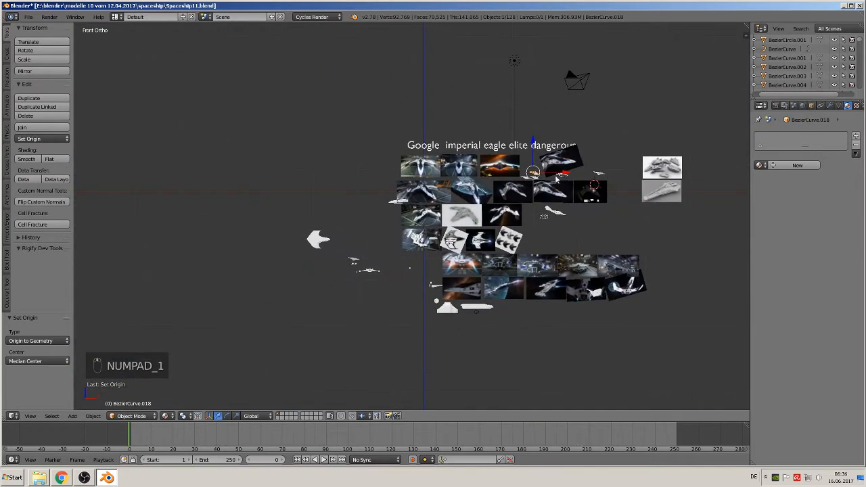
key(g)
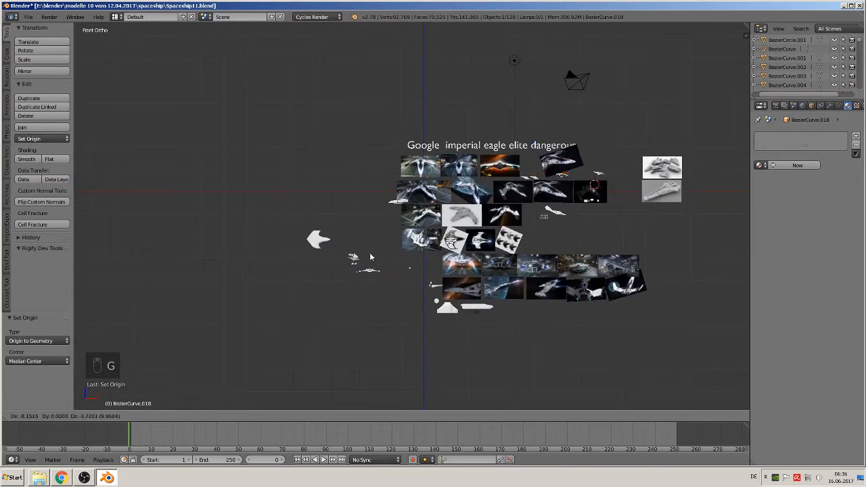
click(371, 257)
key(KP_Decimal)
middle_drag(427, 254, 393, 319)
scroll(433, 307, down, 3)
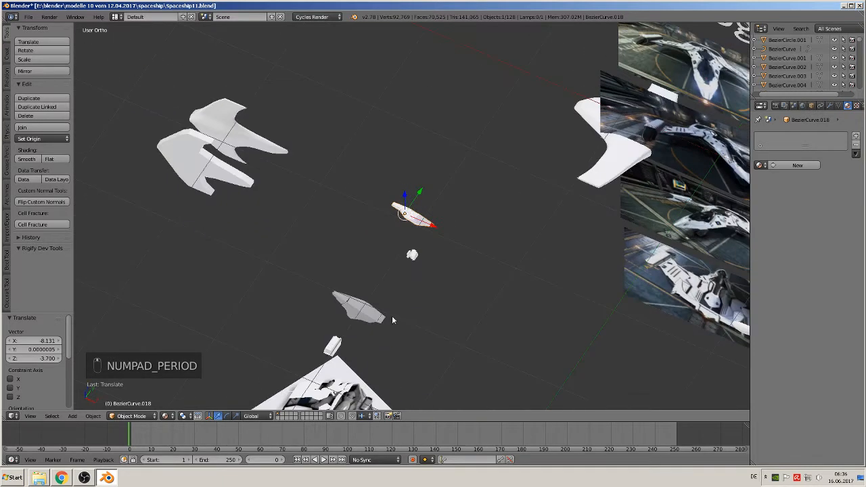
drag(420, 191, 373, 258)
click(373, 257)
shift+middle_drag(373, 258, 527, 167)
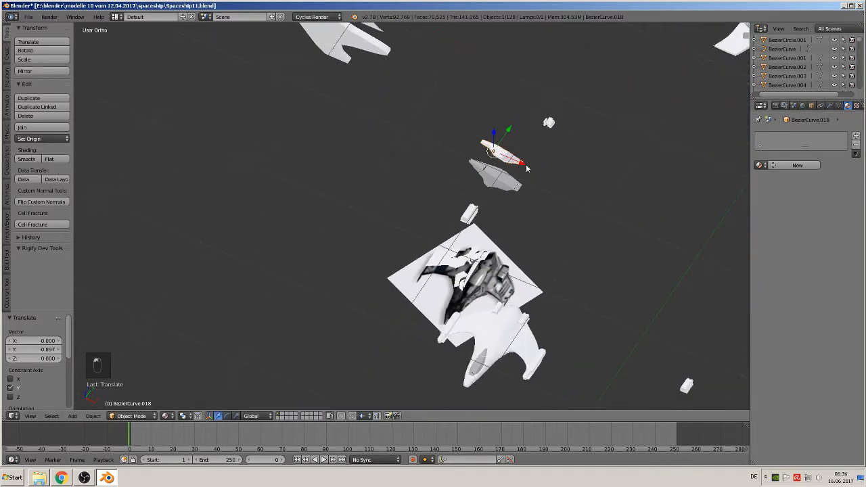
Duplicate the joined fin toward the ship, offset about 0.332 in X, -0.918 in Y and -0.740 in Z.
key(shift+d)
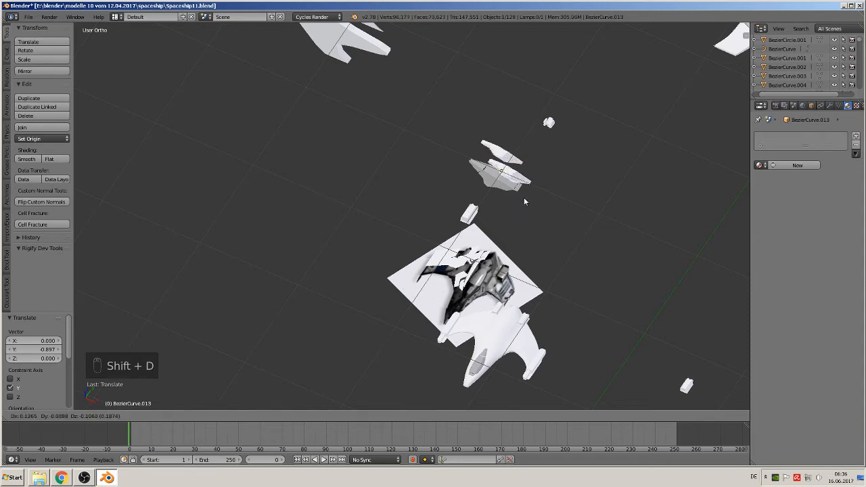
click(502, 313)
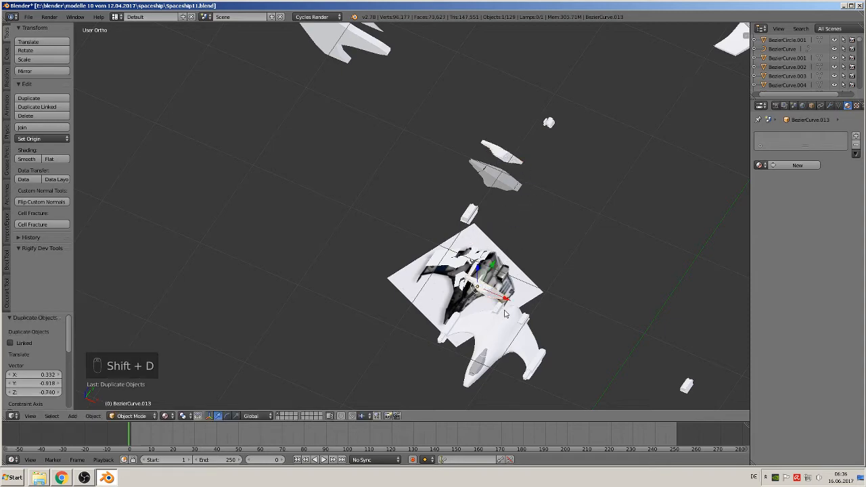
middle_drag(502, 312, 604, 246)
Place the fin copy between wing and nose, shifting it along Y, about 0.209 along X, then about 0.103 along Y.
key(KP_7)
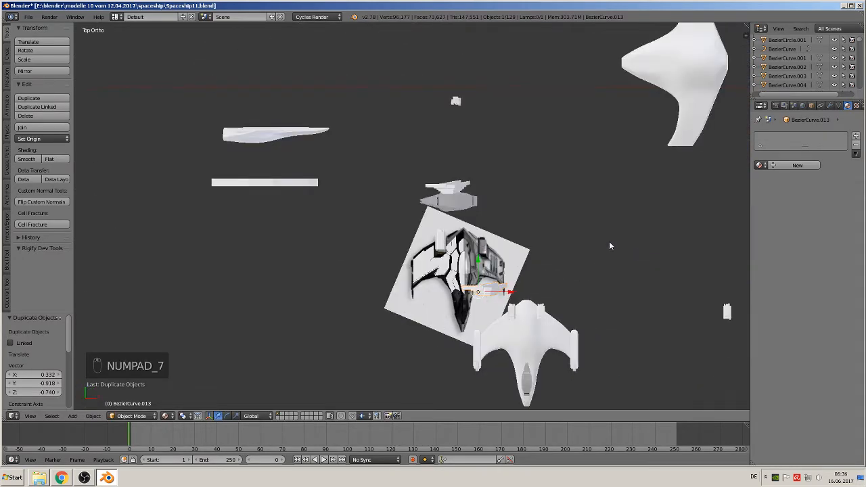
scroll(609, 244, up, 4)
shift+middle_drag(598, 313, 553, 109)
drag(483, 118, 512, 254)
drag(514, 284, 554, 278)
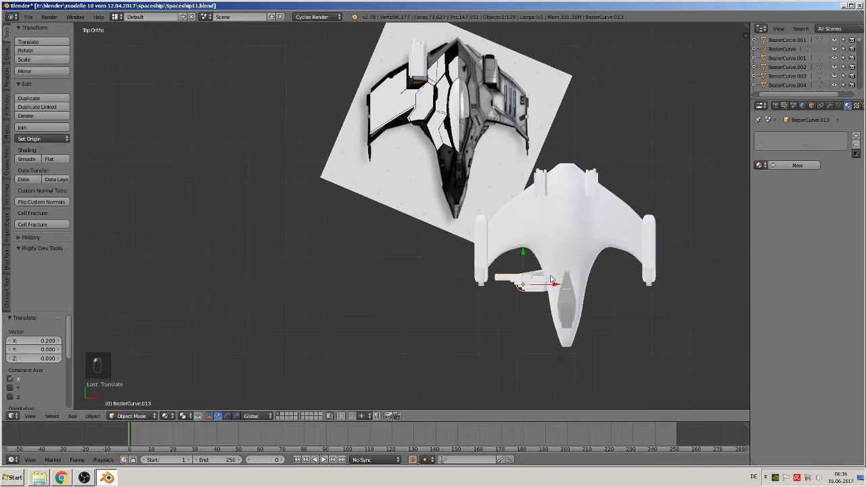
drag(523, 254, 525, 234)
Scale the fin copy uniformly to about 0.590, then stretch it about 3.515 along the global Y axis.
middle_drag(539, 261, 435, 215)
scroll(436, 215, up, 5)
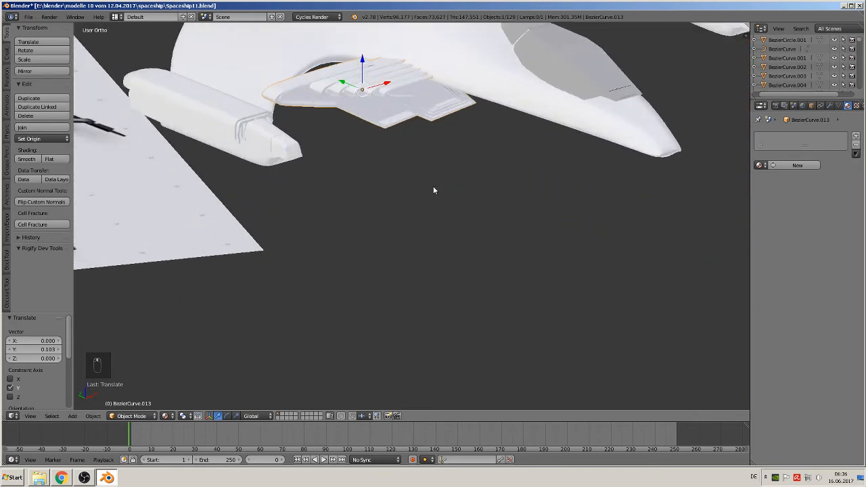
middle_drag(449, 245, 446, 255)
key(s)
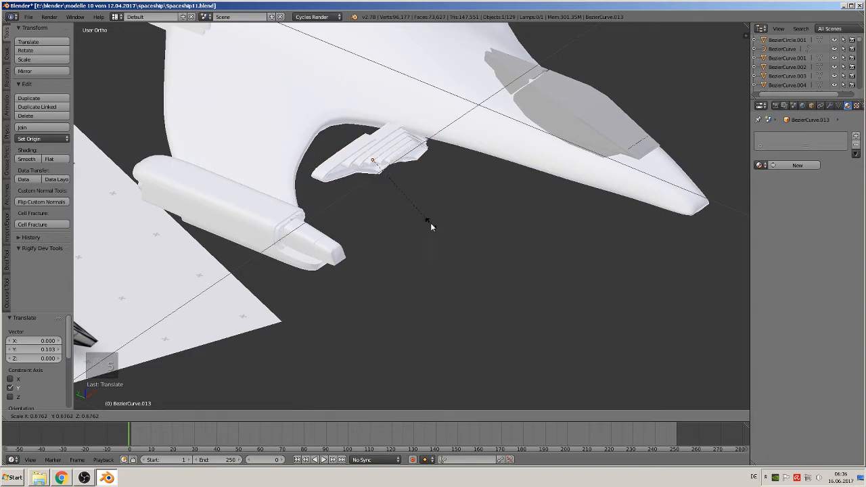
click(423, 219)
key(s)
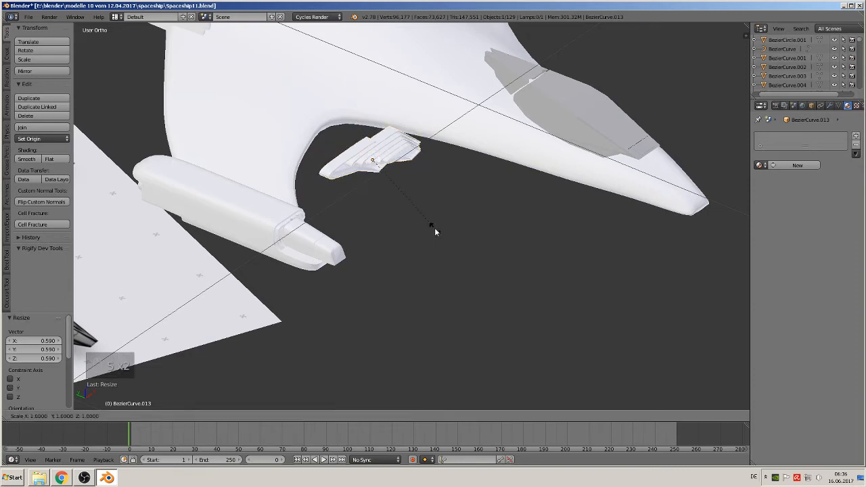
key(y)
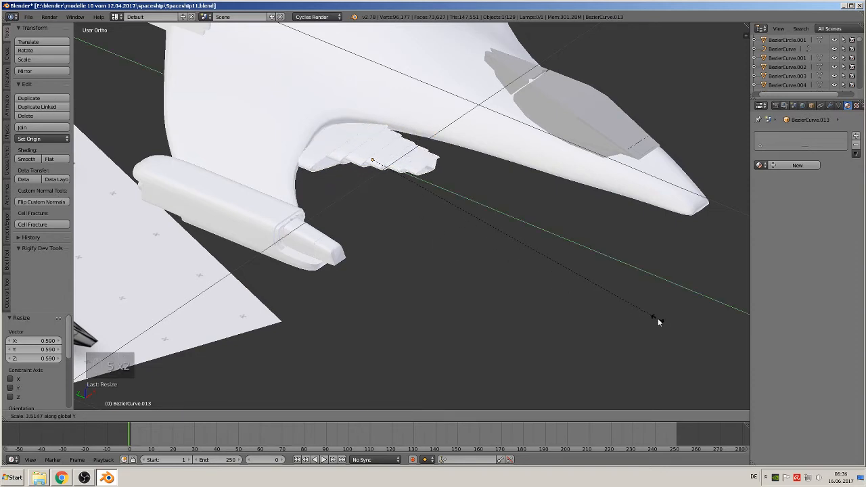
click(658, 318)
Push the fin into the inner wing edge, about 0.082 along X, and raise it about 0.013 along Z.
middle_drag(458, 262, 417, 279)
key(g)
key(x)
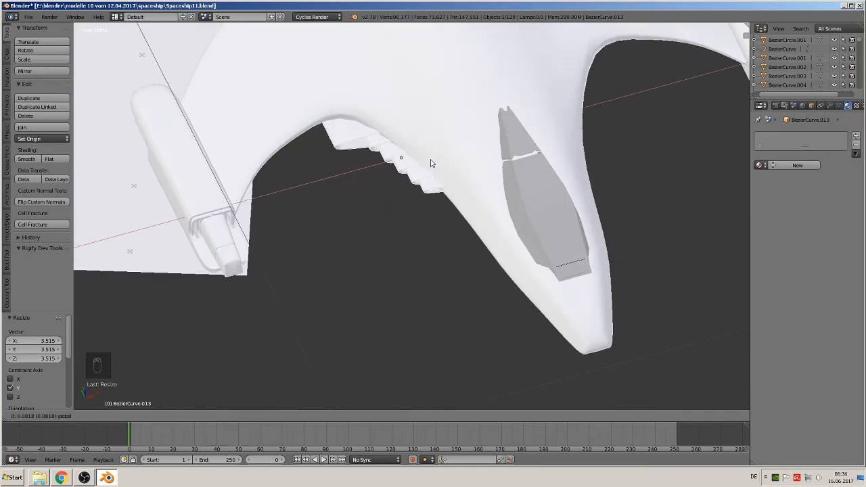
click(431, 163)
middle_drag(431, 163, 478, 123)
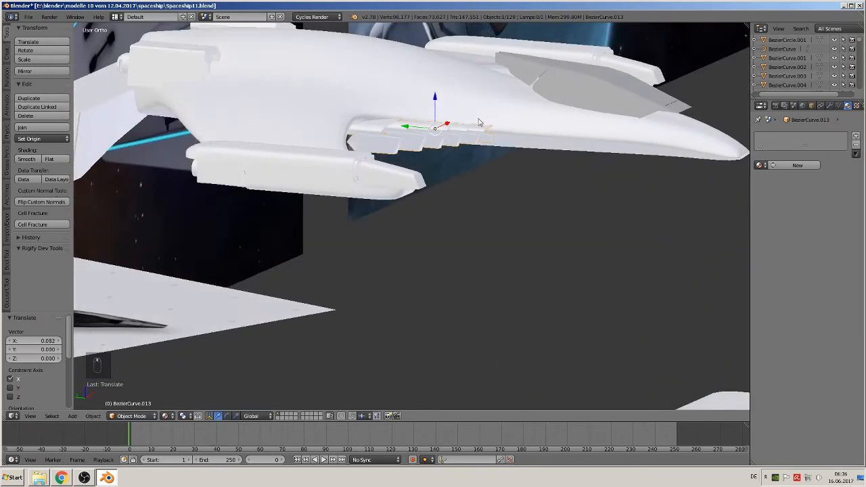
key(g)
key(z)
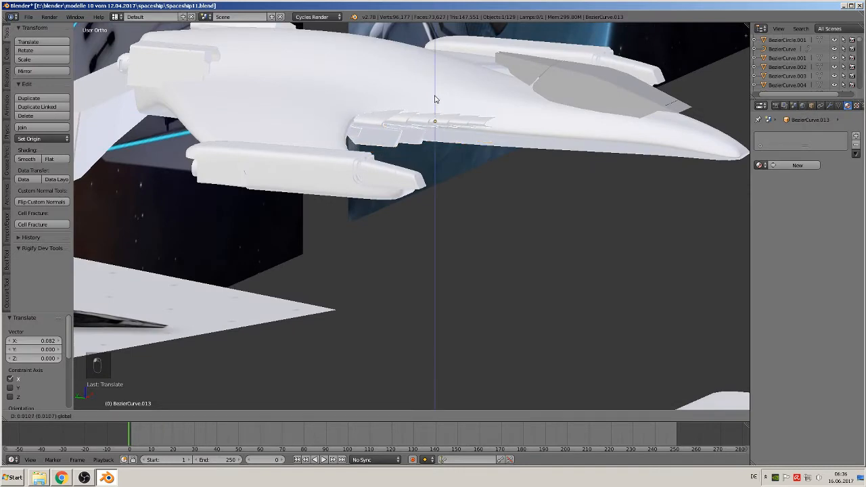
click(435, 98)
Scale the fin to about 1.289 along Y and shift it about -0.008 along Y to follow the hull's edge.
middle_drag(435, 99, 368, 209)
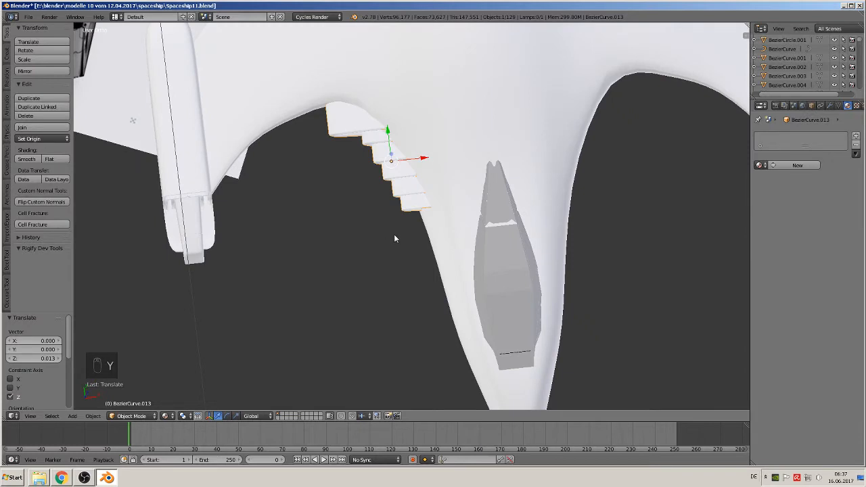
key(s)
key(y)
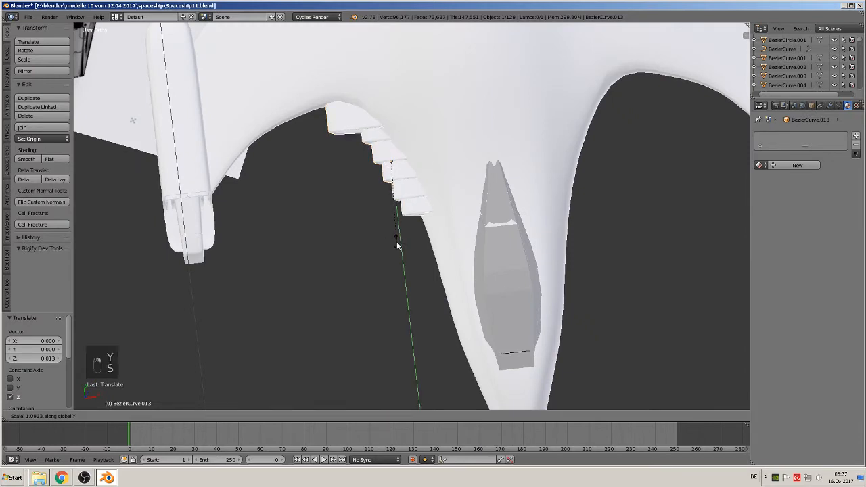
click(396, 253)
key(g)
key(y)
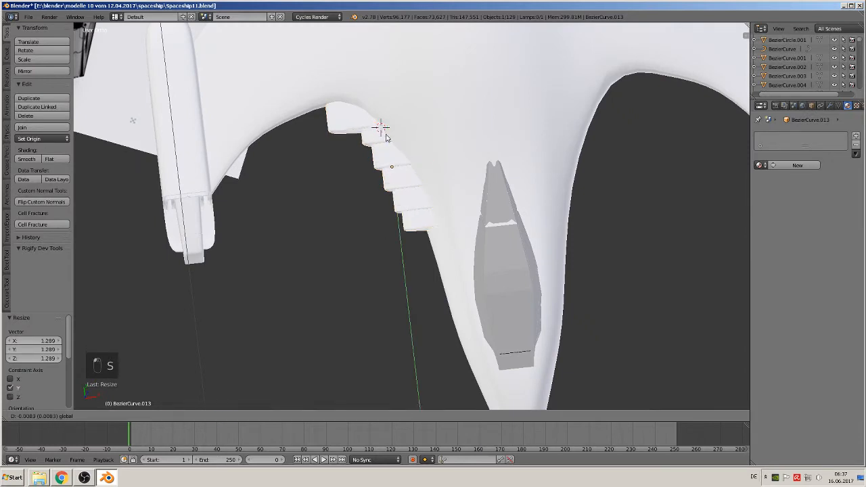
click(387, 130)
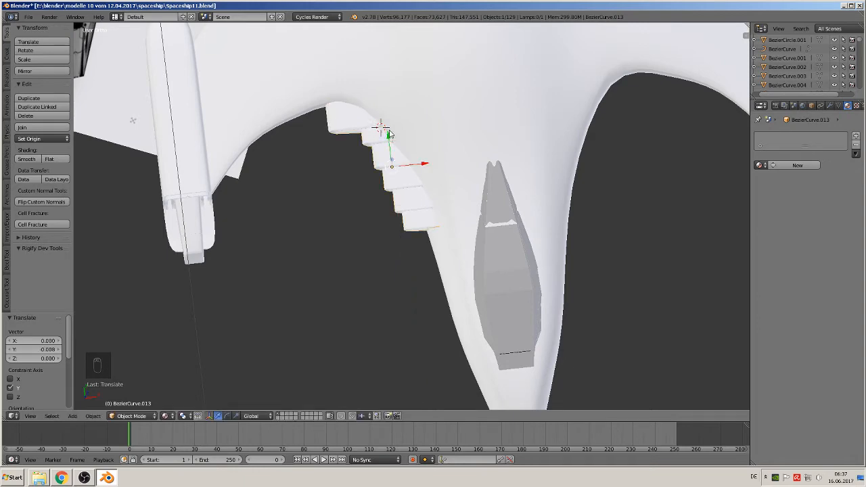
Scale the stepped fin panel at the inner wing edge to about 1.189 along the global Z axis.
middle_drag(387, 131, 407, 45)
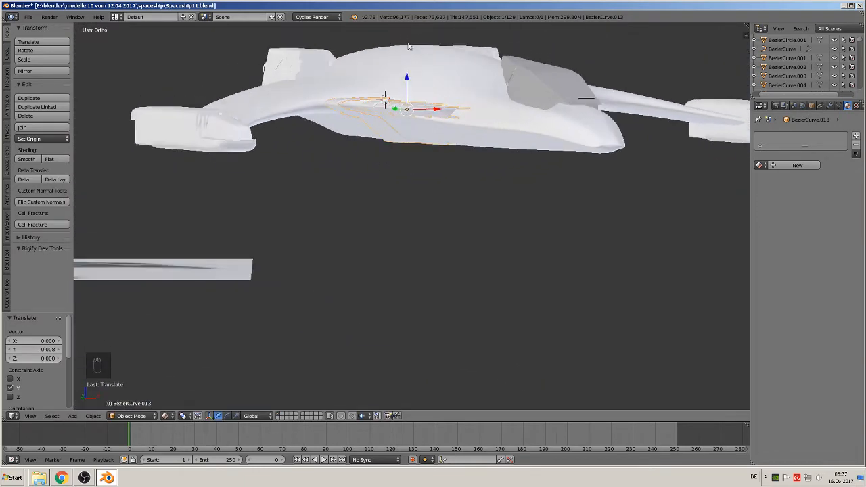
key(s)
key(z)
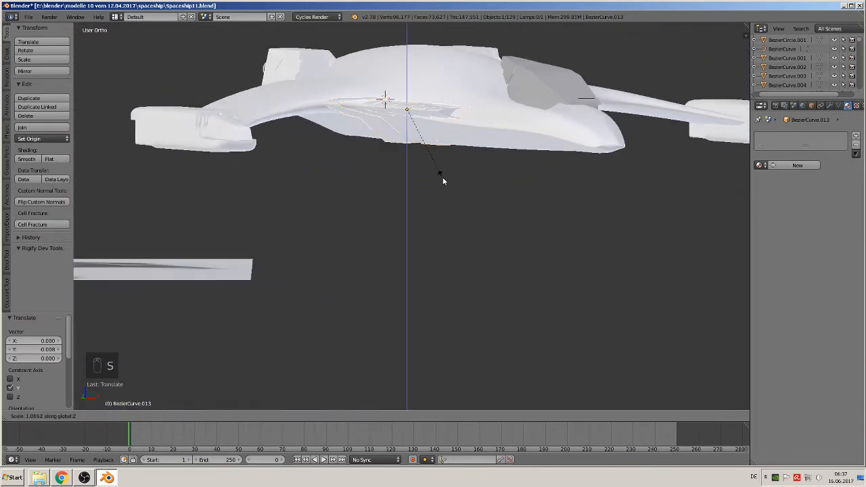
click(437, 194)
Fine-tune the fin's height against the hull, moving it about -0.005 and then about 0.002 along Z.
middle_drag(439, 180, 423, 216)
key(g)
key(z)
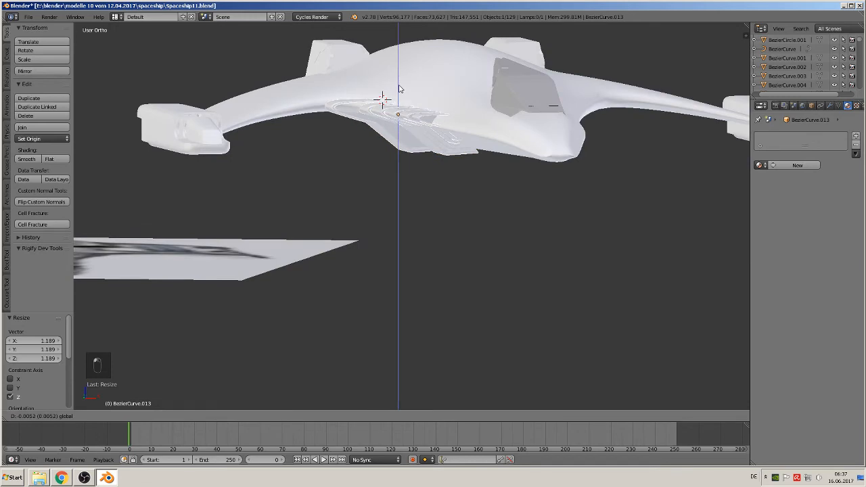
click(399, 85)
middle_drag(399, 85, 410, 140)
key(g)
key(z)
click(392, 91)
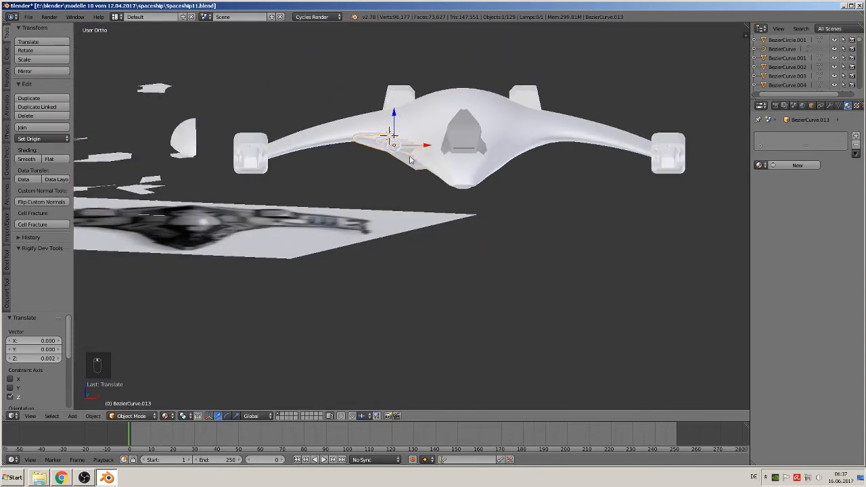
Make a linked duplicate of the fin and shift it about 0.258 along X to the opposite side of the nose.
key(alt+d)
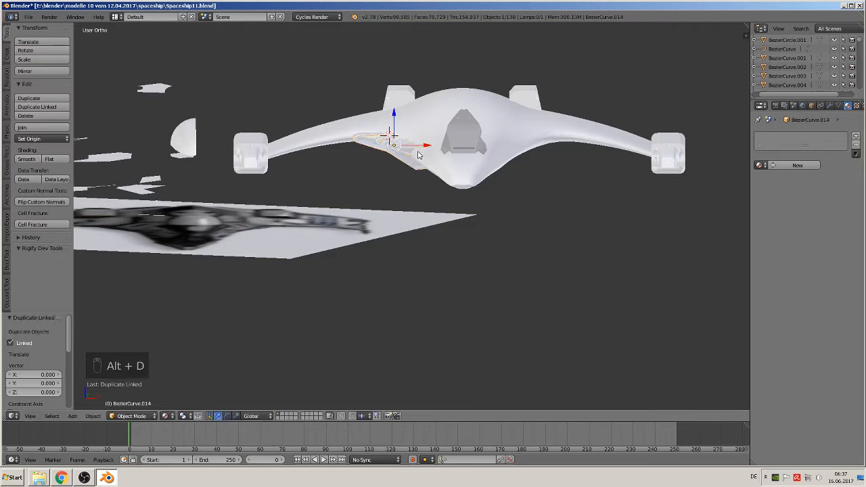
key(x)
click(543, 157)
middle_drag(543, 157, 485, 244)
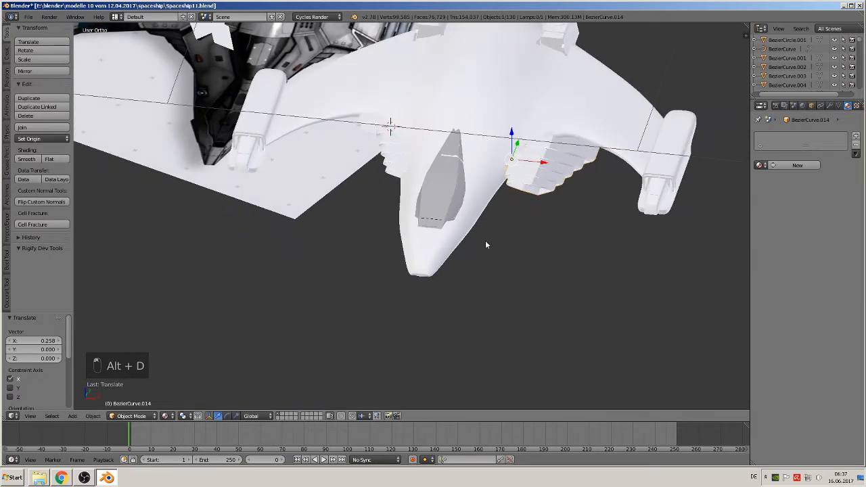
Mirror the linked fin along global X, shift it about 0.03 along X against the opposite hull edge, and deselect everything.
click(92, 415)
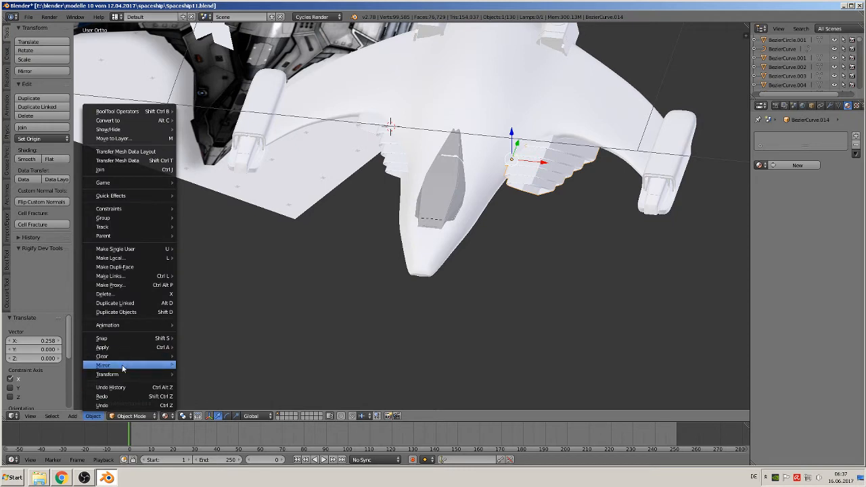
click(189, 364)
middle_drag(189, 360, 224, 356)
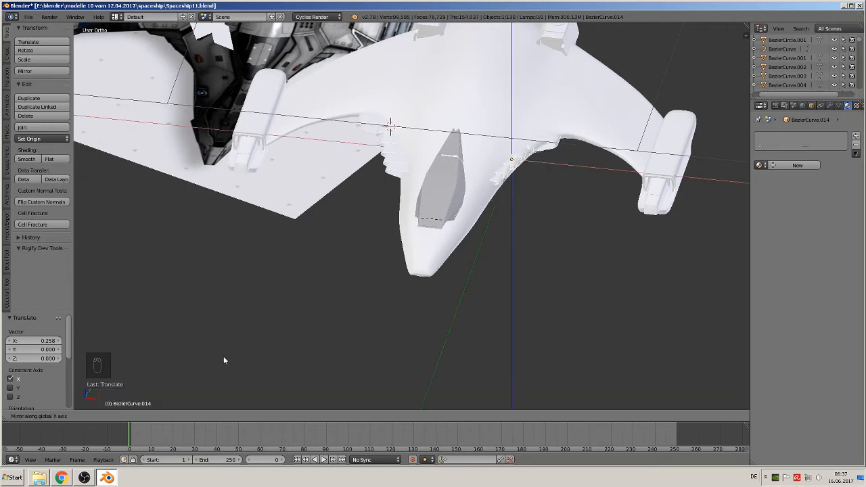
click(224, 356)
key(g)
key(x)
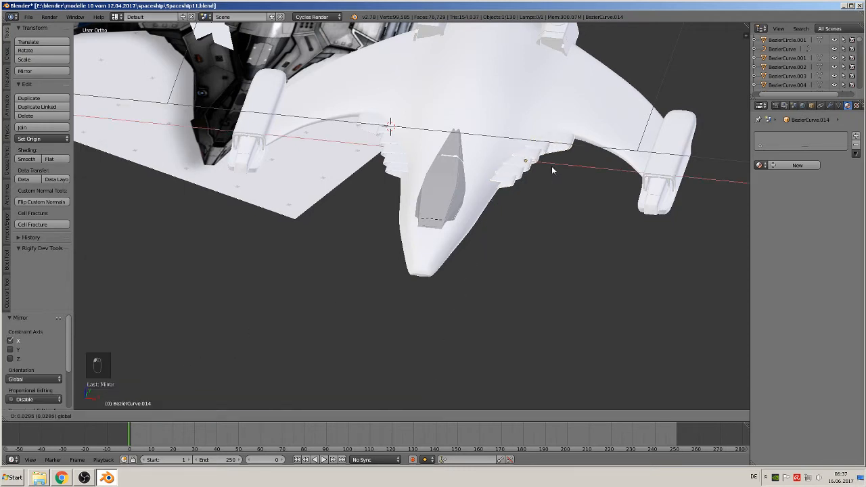
click(547, 167)
middle_drag(546, 167, 603, 182)
key(a)
Save the scene under the new file name Spaceship12.blend.
click(29, 16)
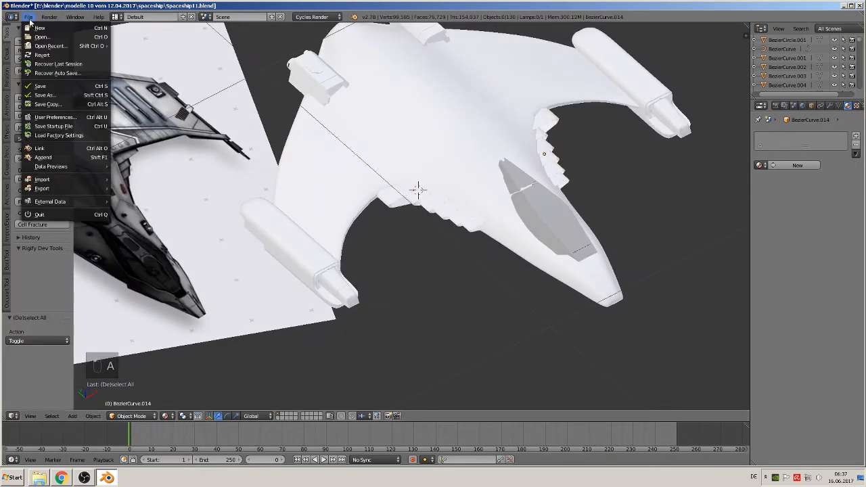
click(48, 96)
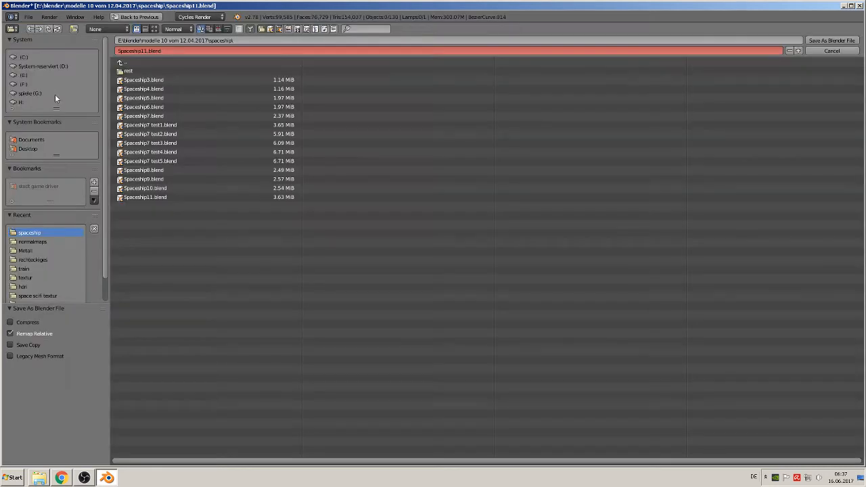
click(146, 52)
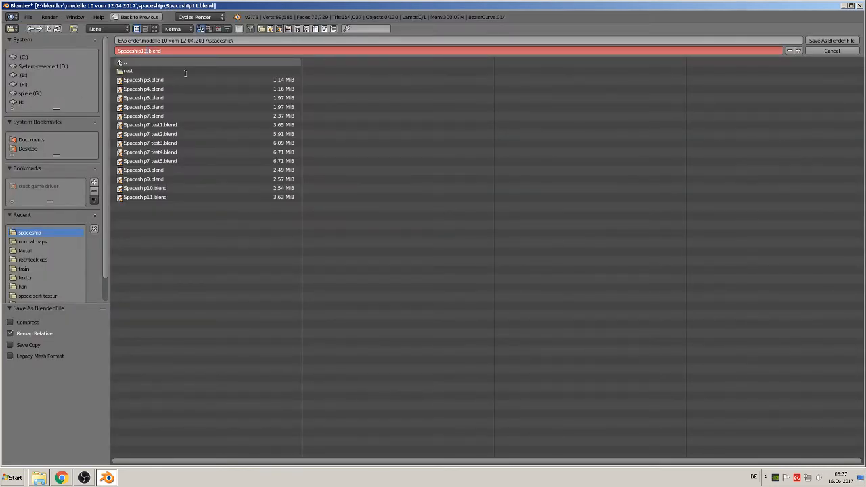
click(833, 39)
click(833, 40)
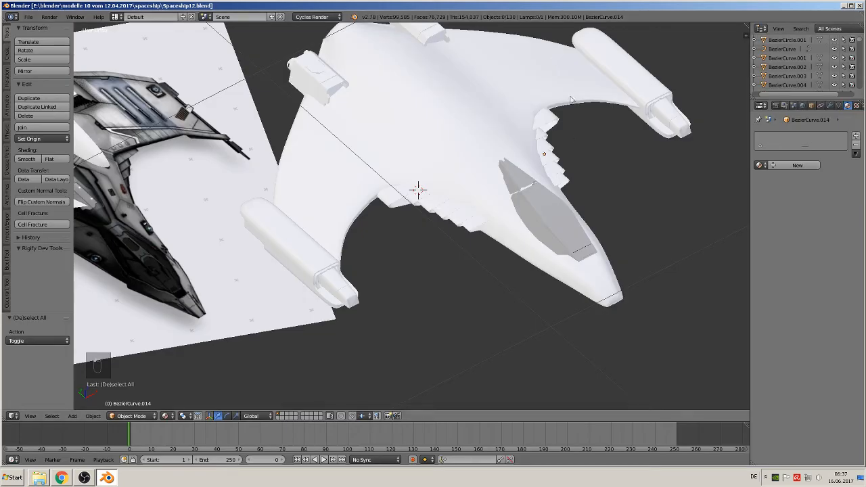
Duplicate the thin forked wing-edge strip lying over the blue planet reference image, offsetting the copy -0.200 along Z.
scroll(551, 186, down, 3)
middle_drag(554, 186, 471, 180)
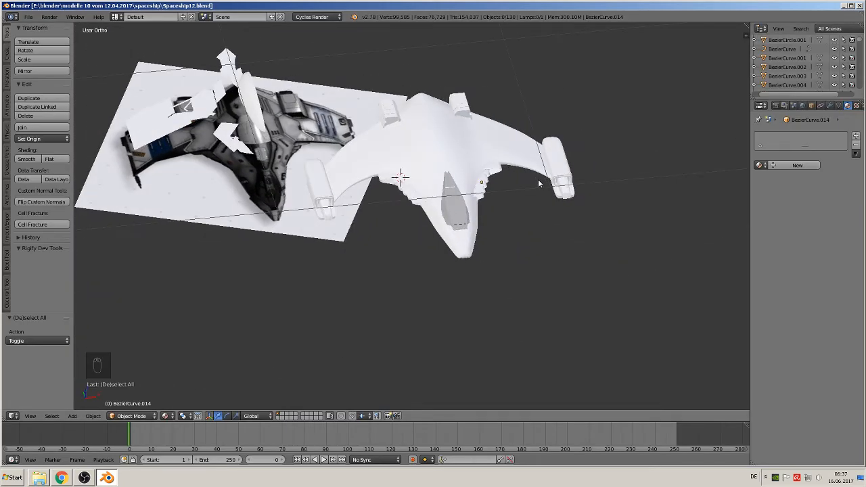
scroll(549, 213, down, 6)
middle_drag(571, 237, 644, 199)
key(KP_1)
scroll(644, 198, down, 4)
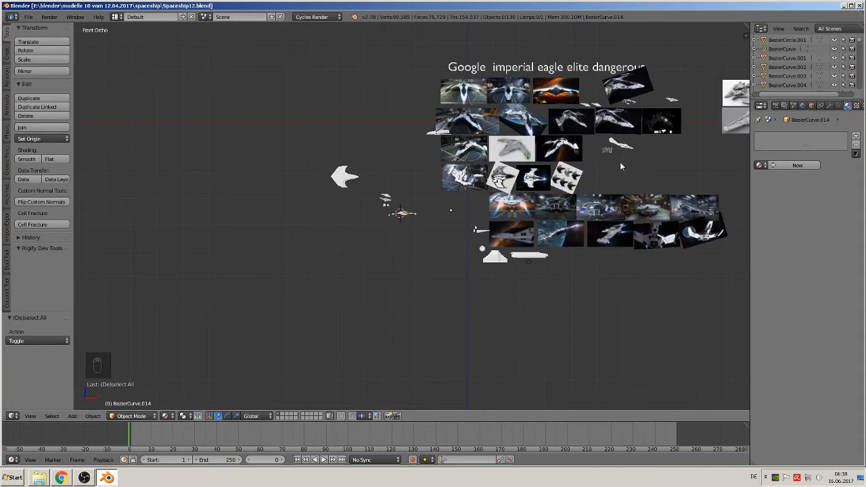
scroll(588, 173, up, 5)
scroll(466, 153, up, 8)
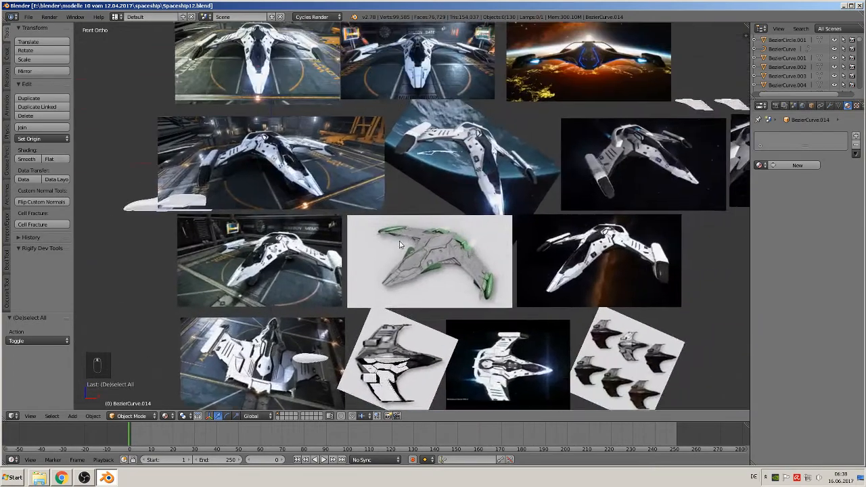
scroll(461, 189, up, 2)
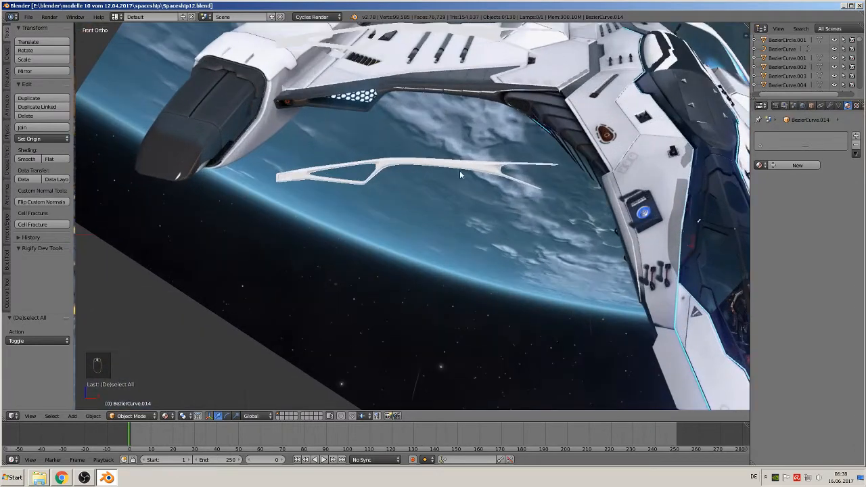
right_click(459, 170)
scroll(466, 182, down, 1)
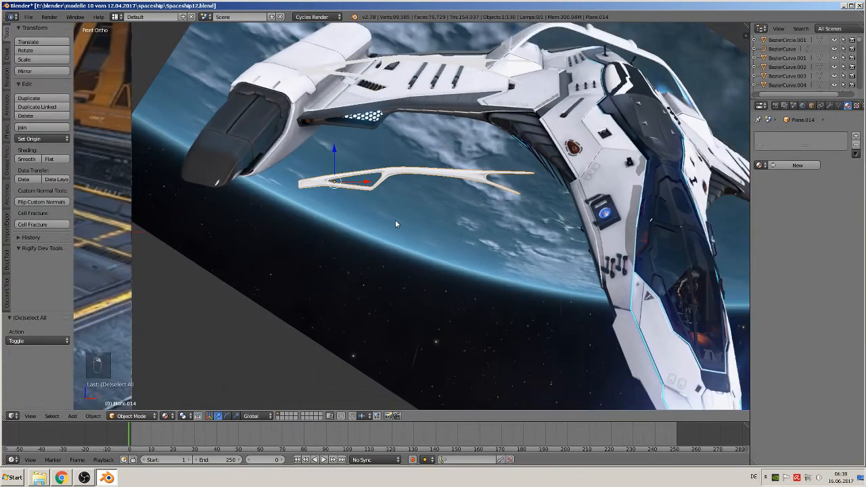
key(shift+d)
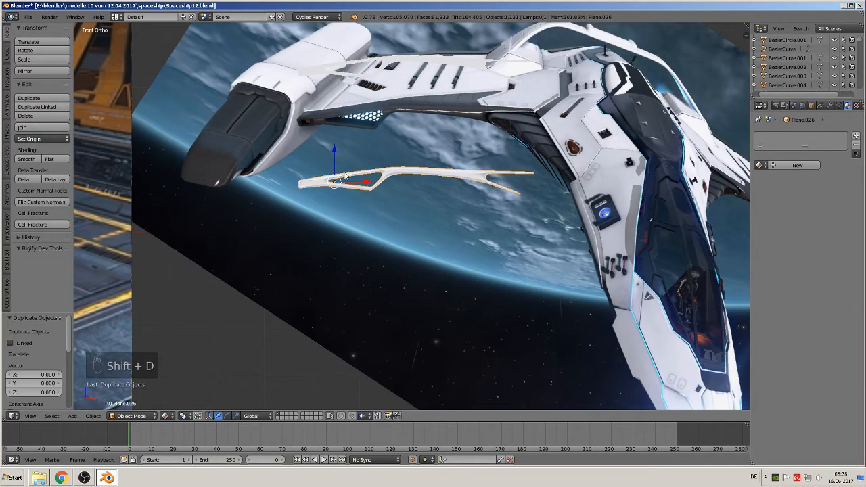
click(300, 255)
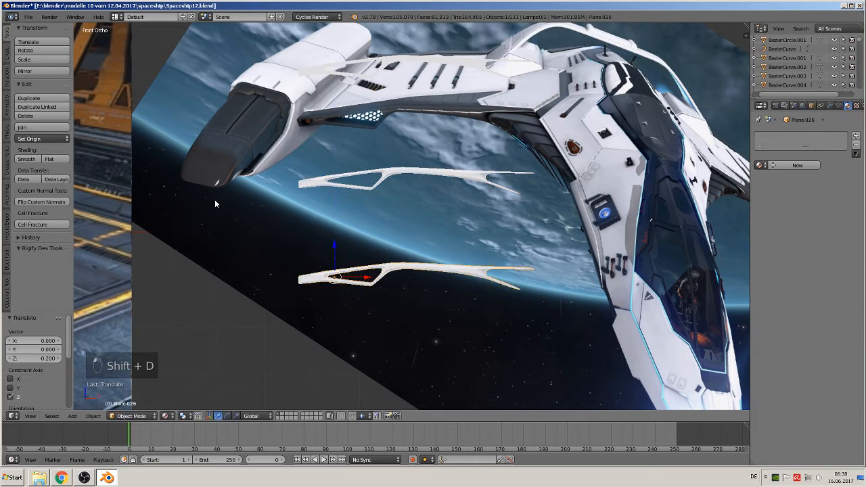
Apply rotation and scale to the strip copy and set its origin to its geometry.
click(93, 416)
mouse_move(108, 352)
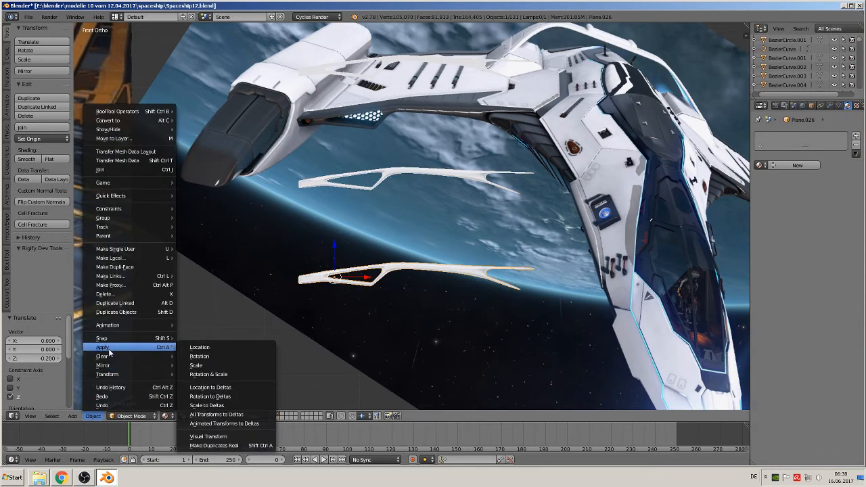
click(200, 375)
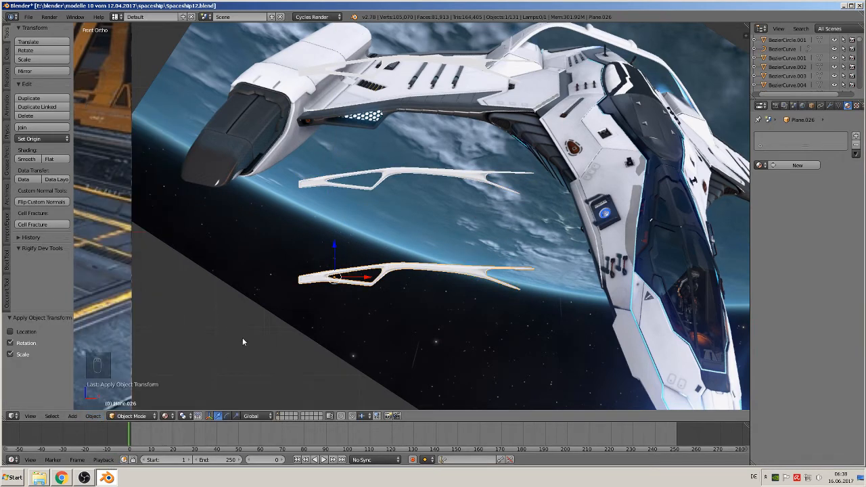
click(44, 138)
click(56, 161)
Move the strip copy next to the prepared parts above the ship, about -4.936 along X and -2.635 along Z.
scroll(355, 306, down, 10)
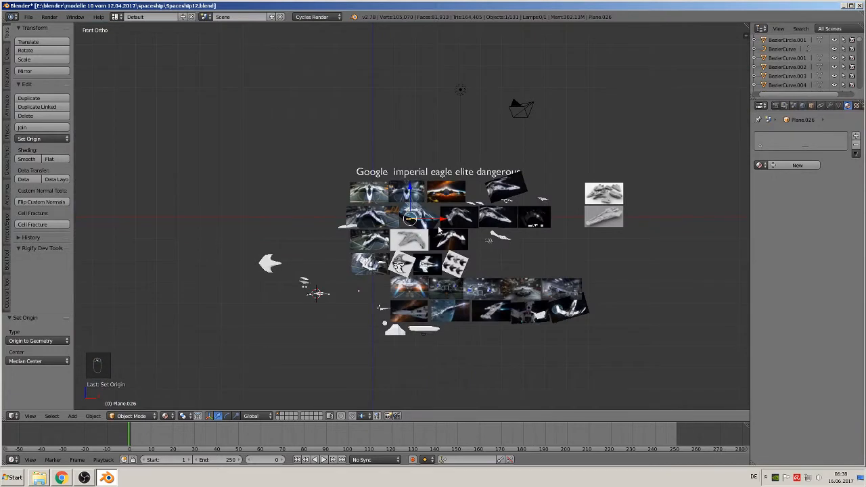
key(g)
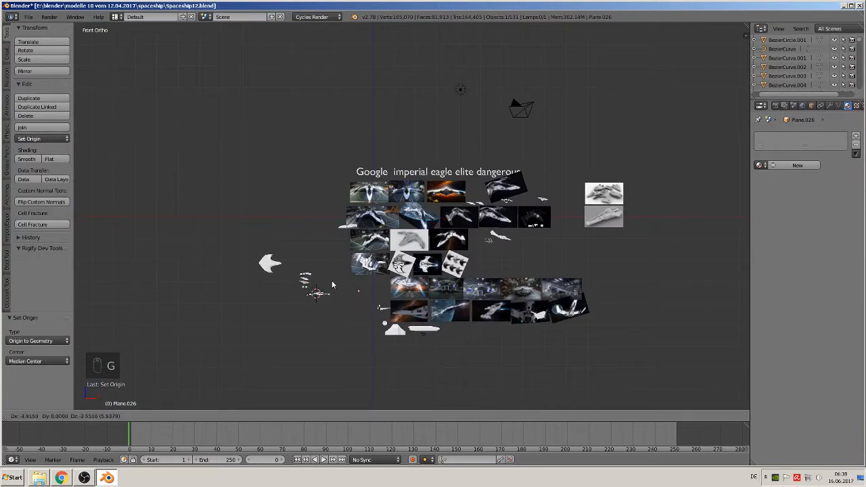
click(331, 286)
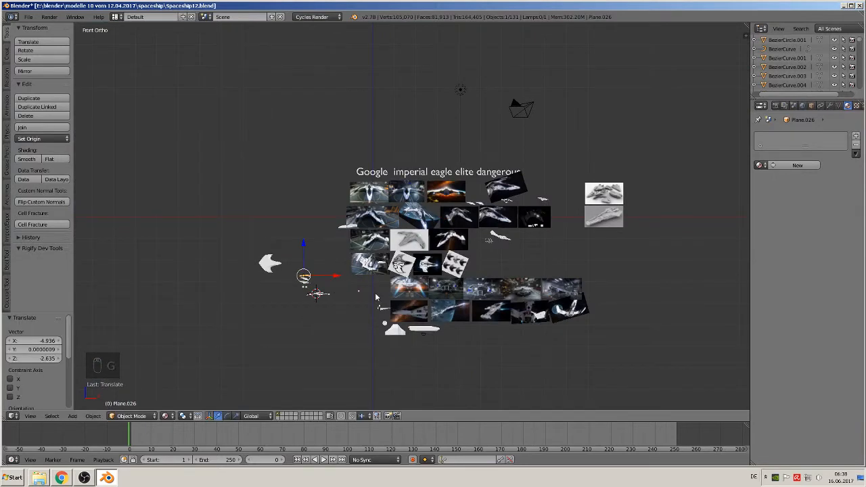
key(KP_Enter)
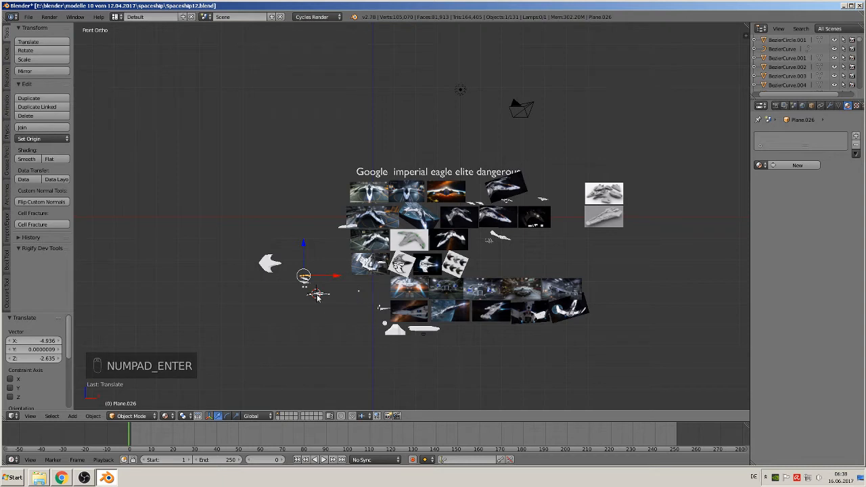
Duplicate the strip towards the ship, about 0.314 along X and -0.858 along Z, and shift it about -2.342 along Y.
key(shift+d)
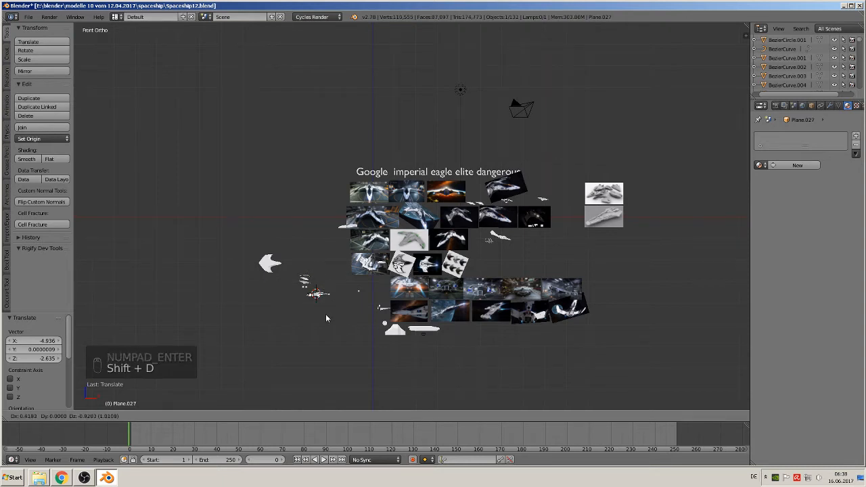
click(324, 313)
key(KP_7)
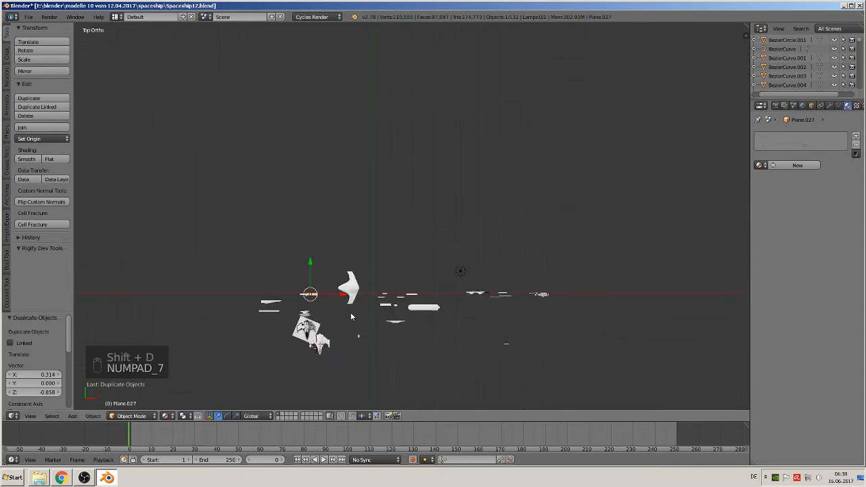
key(g)
click(314, 317)
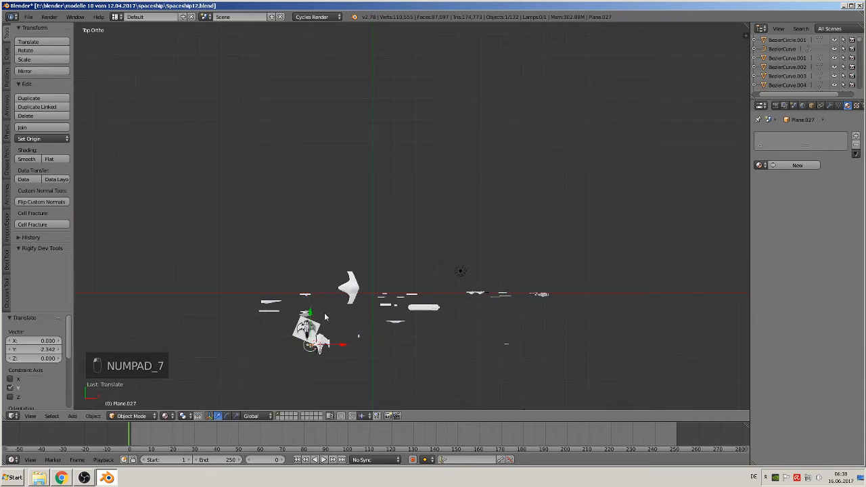
Scale the new strip uniformly to about 0.609 and shift it about 0.109 along X beneath the wing's front edge.
key(KP_Decimal)
middle_drag(325, 314, 400, 224)
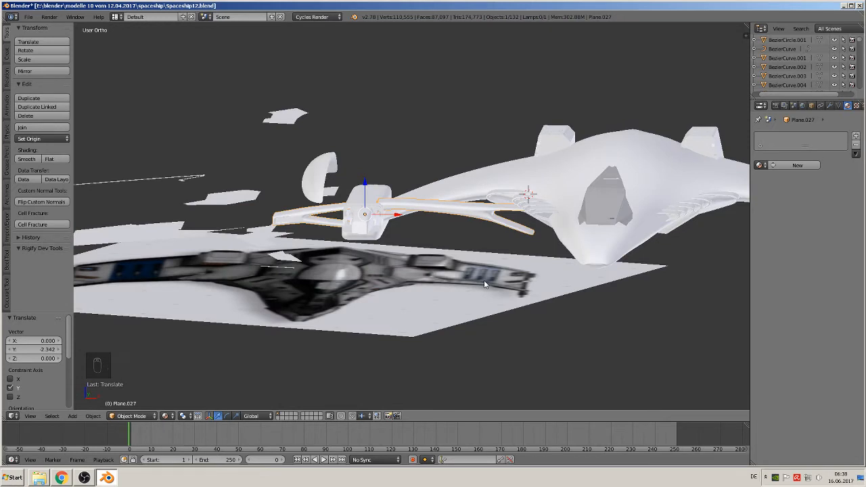
key(s)
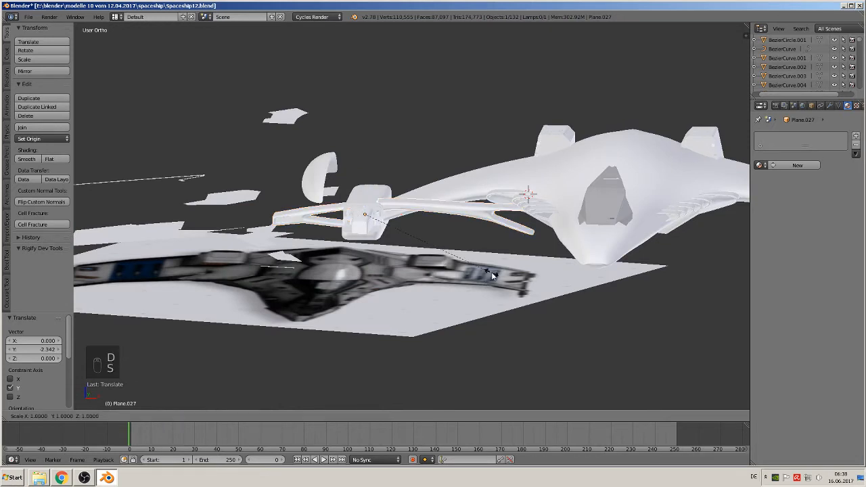
click(440, 253)
key(g)
key(x)
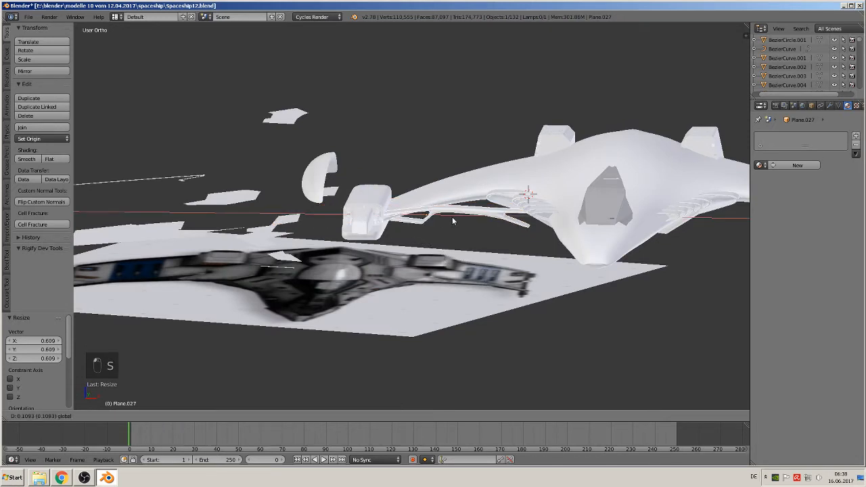
click(452, 218)
Rotate the strip about -10.158° in the front view to follow the wing's slope.
key(KP_1)
scroll(472, 224, up, 4)
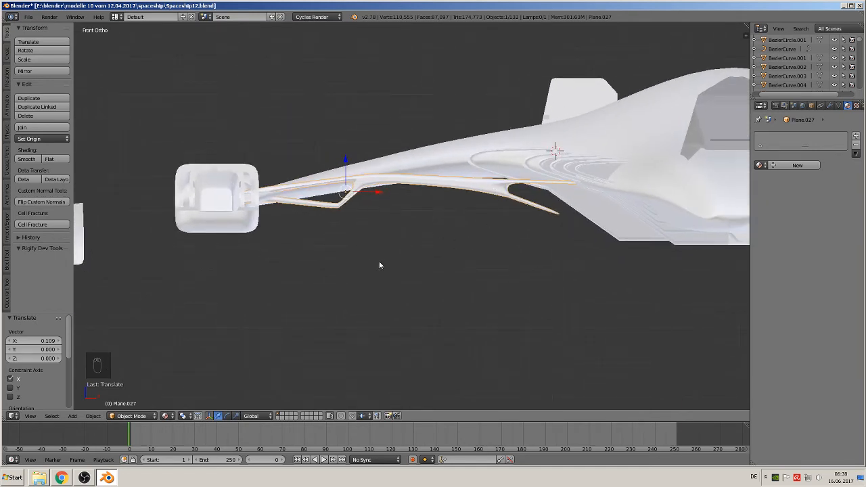
key(r)
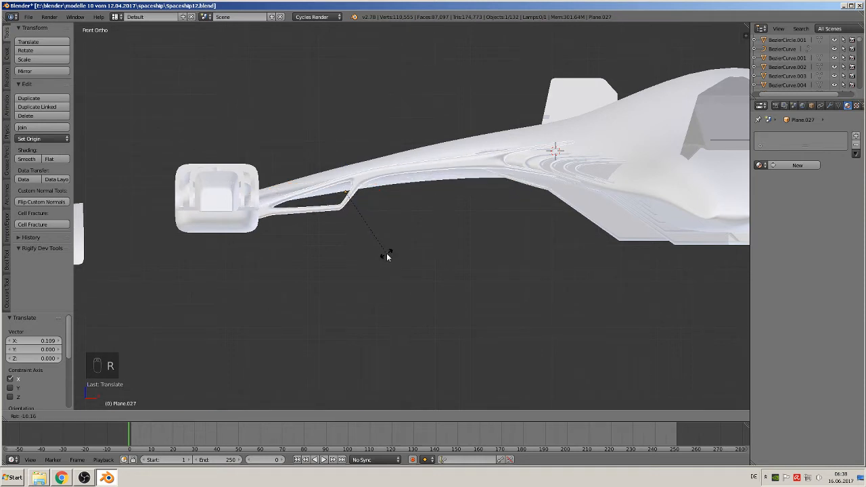
click(386, 253)
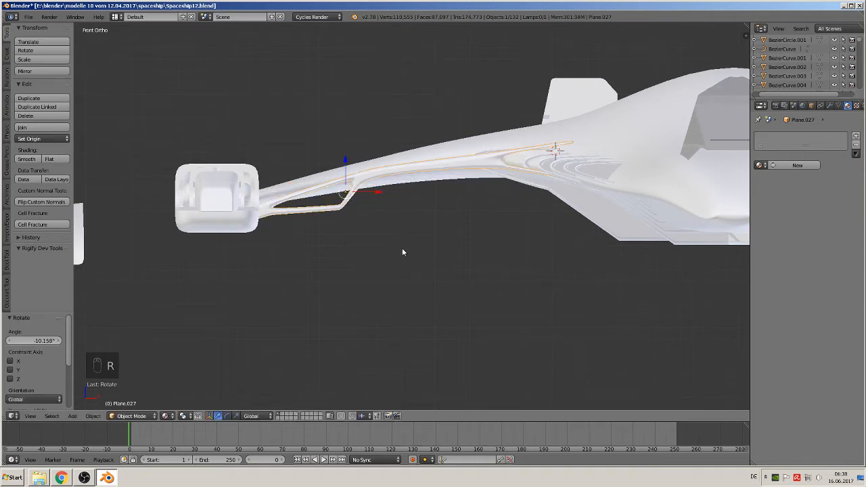
Move the strip about 0.011 along X and 0.010 along Z, raise it another 0.003, and rotate it about 1.519° in the front view.
key(g)
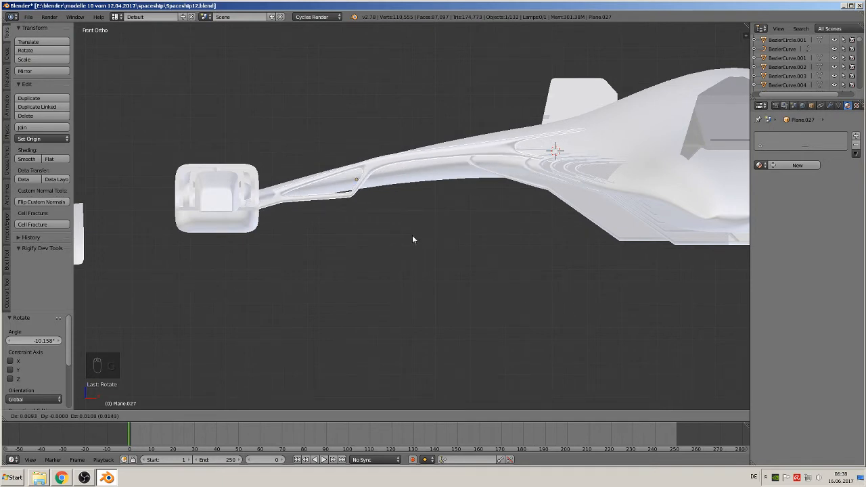
click(413, 237)
key(g)
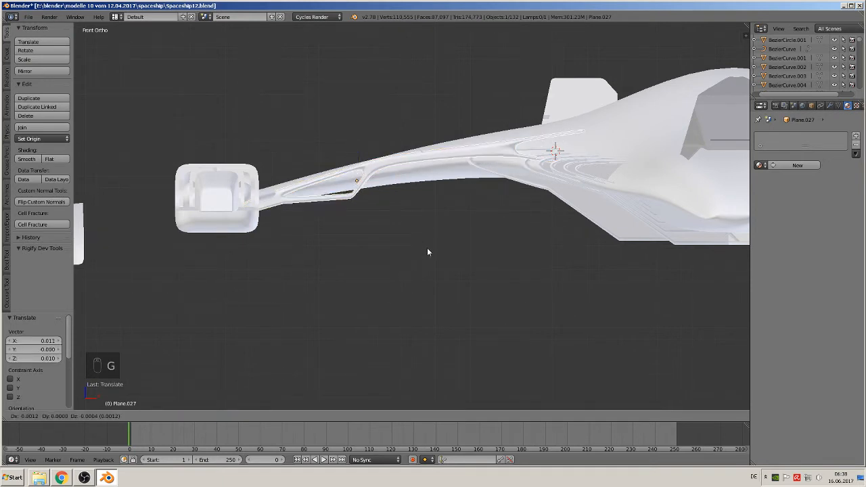
click(428, 248)
key(r)
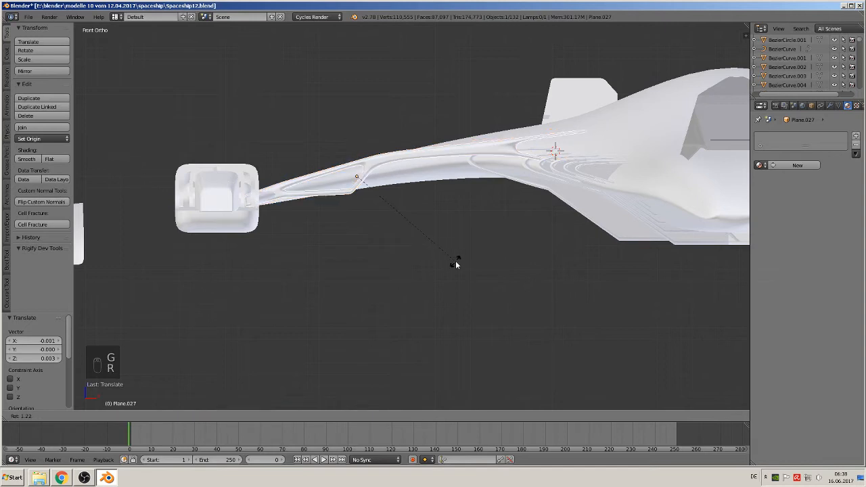
click(456, 266)
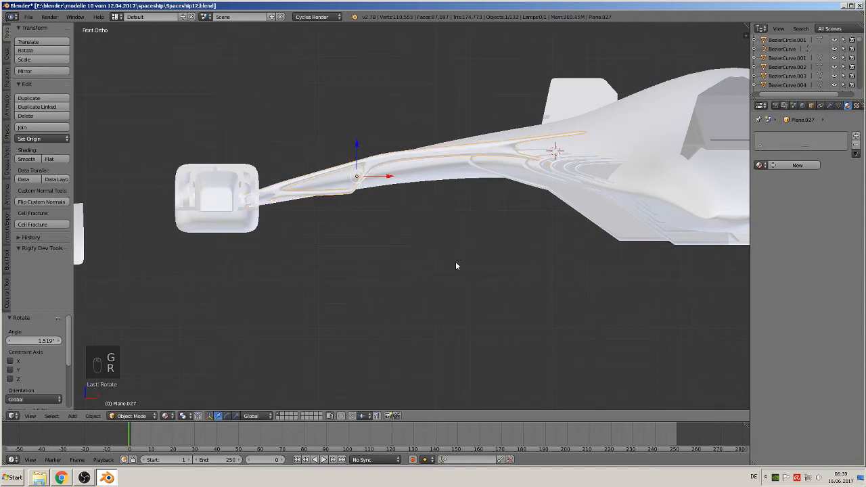
Lower the strip slightly along Z beneath the wing's front edge and scale it uniformly to about 0.873.
click(365, 147)
key(g)
key(z)
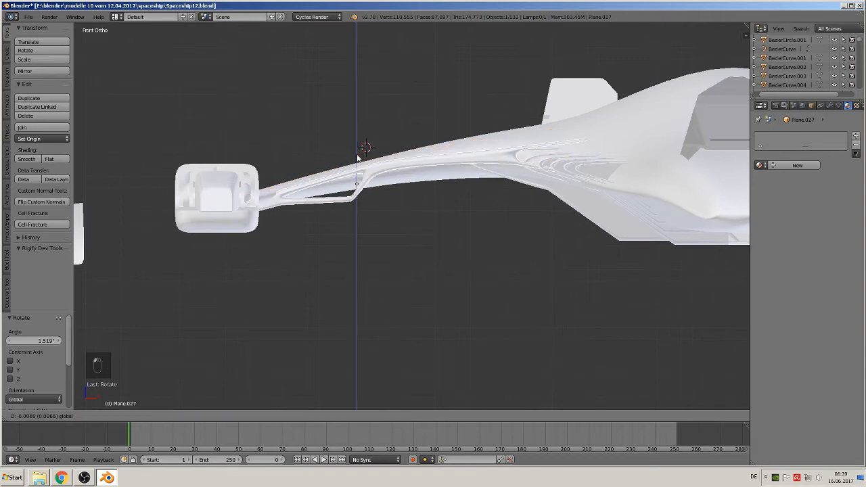
click(356, 152)
middle_drag(357, 153, 359, 216)
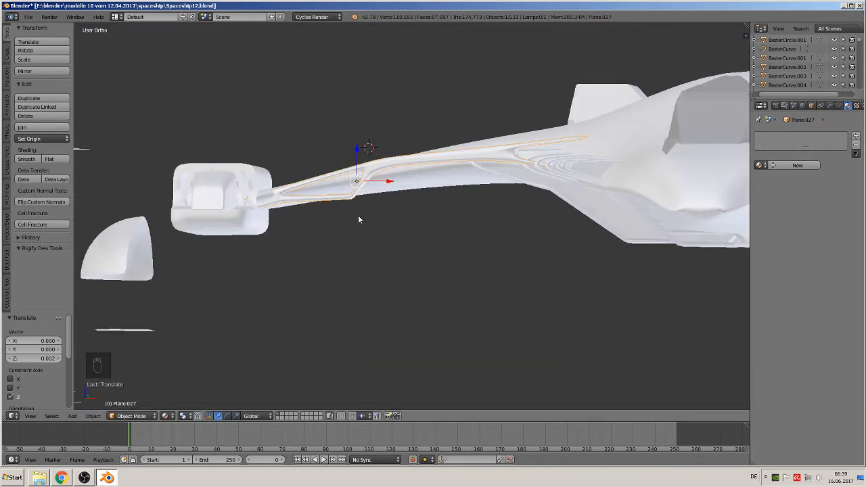
key(s)
click(419, 220)
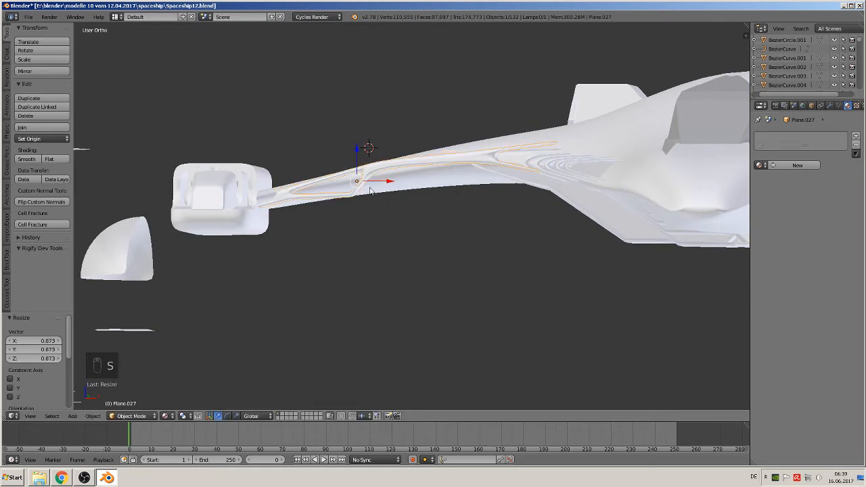
Shift the strip about -0.005 along X and adjust its height, finishing with a raise of about 0.007 along Z.
key(g)
key(x)
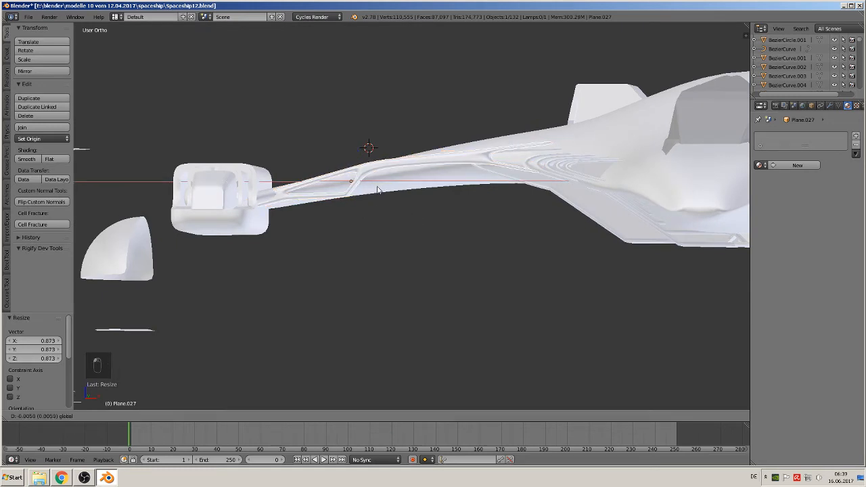
click(378, 189)
key(g)
key(z)
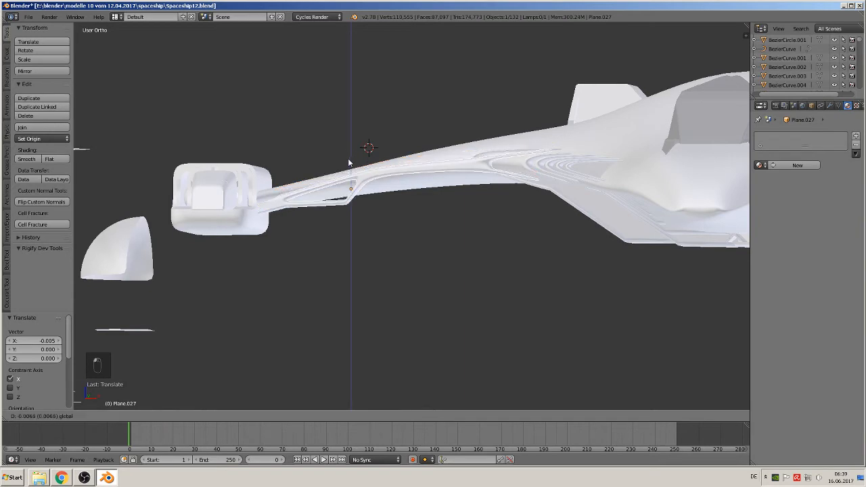
click(347, 157)
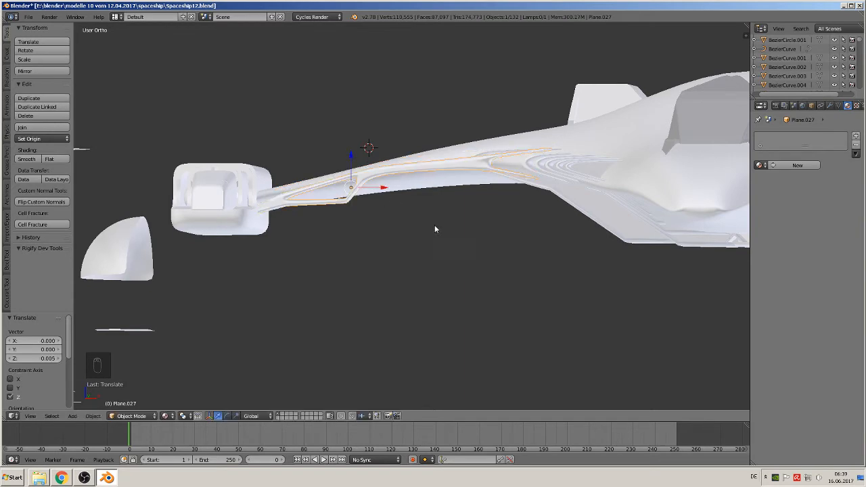
middle_drag(445, 234, 428, 243)
drag(352, 158, 351, 152)
Rotate the strip about 1.838° to follow the wing's underside and inspect its fit between engine pod and hull.
middle_drag(368, 185, 371, 155)
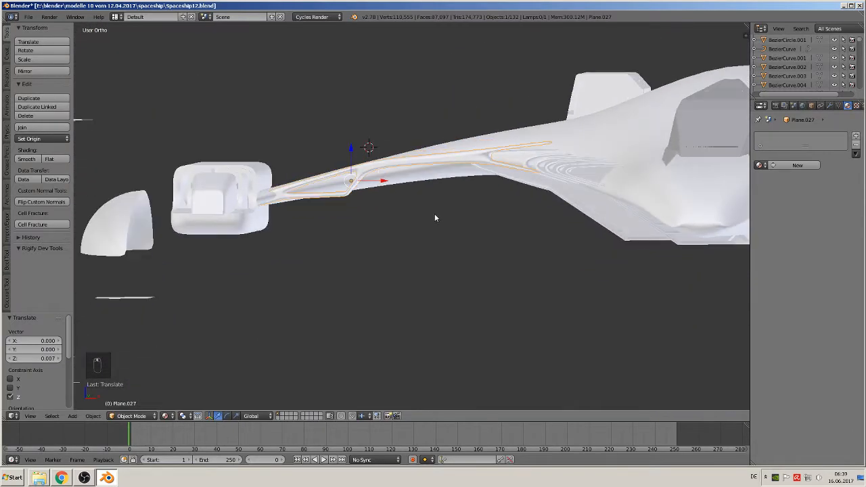
key(r)
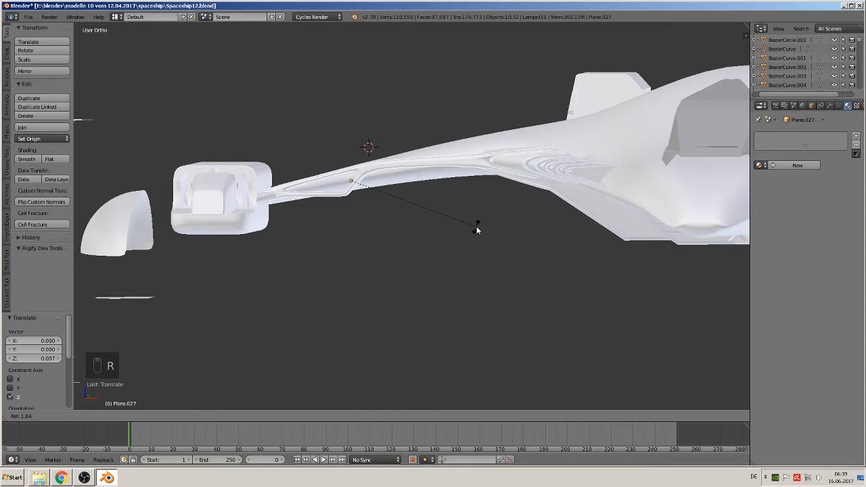
click(476, 227)
middle_drag(477, 231, 510, 243)
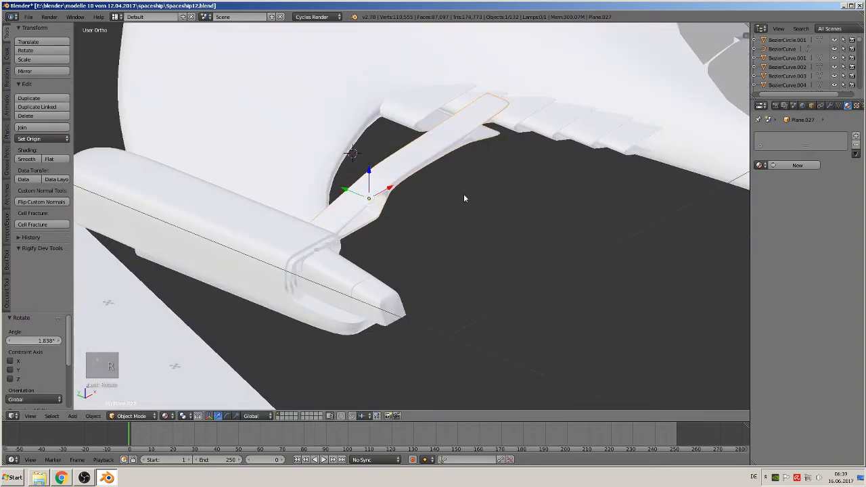
middle_drag(464, 195, 451, 161)
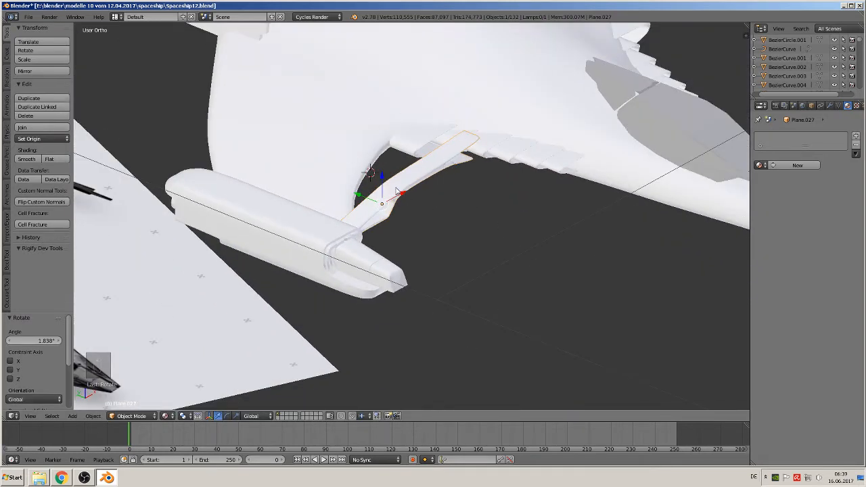
scroll(431, 192, down, 2)
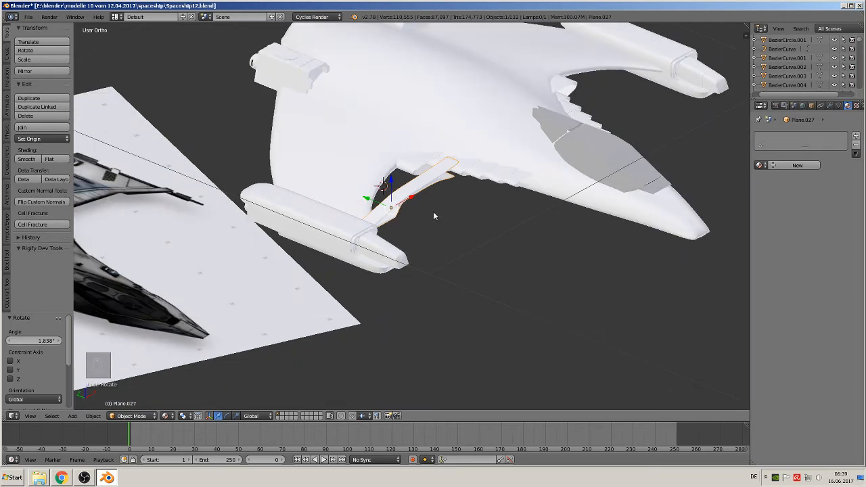
Enter mesh editing for the strip in top view, select a vertex midway along its rear edge, and enable proportional editing.
key(KP_7)
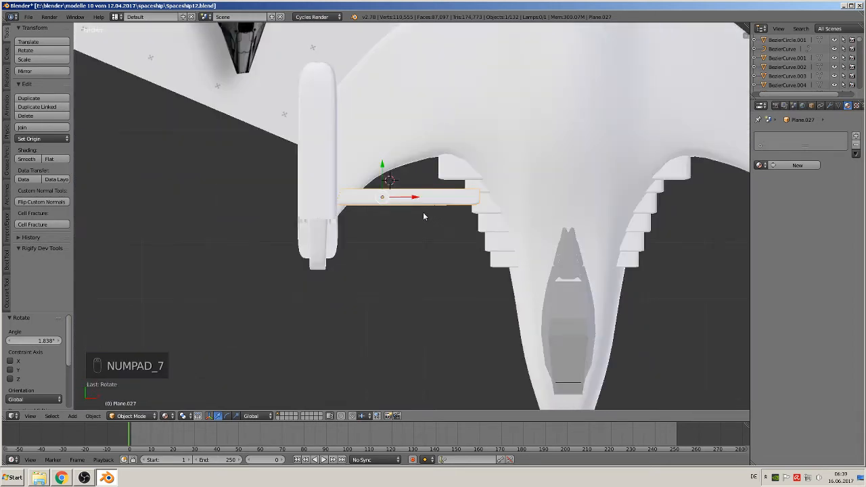
key(Tab)
scroll(399, 210, up, 3)
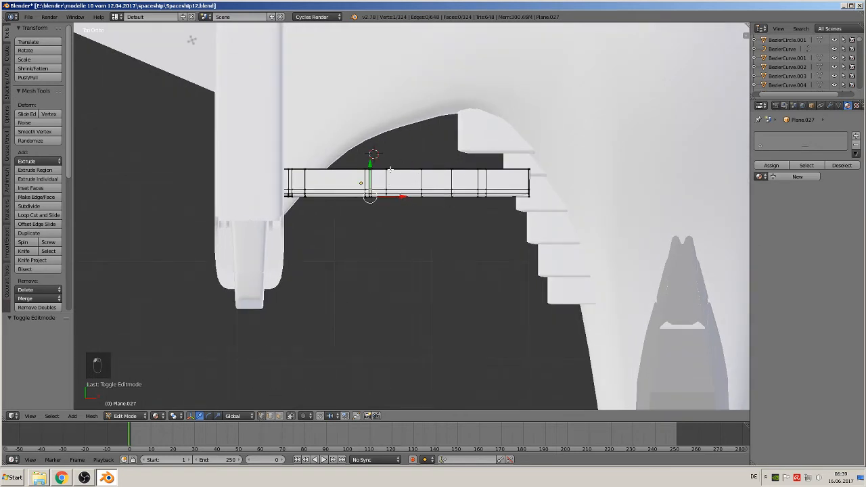
right_click(389, 168)
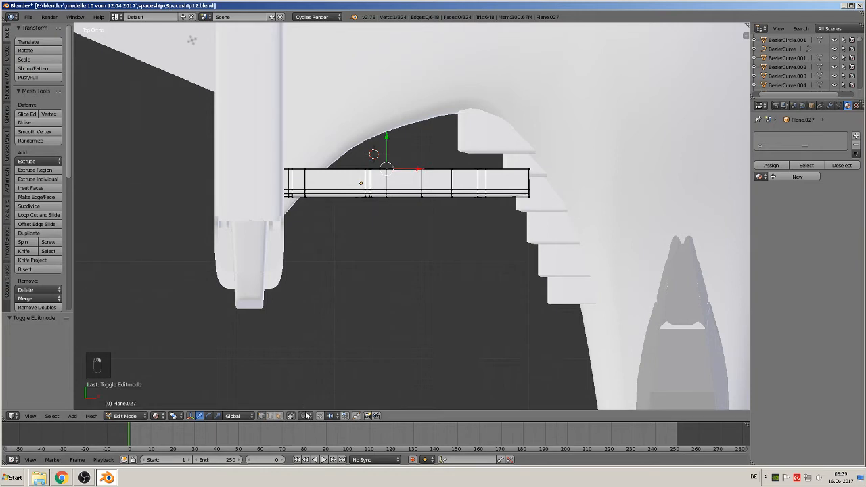
click(307, 415)
click(319, 376)
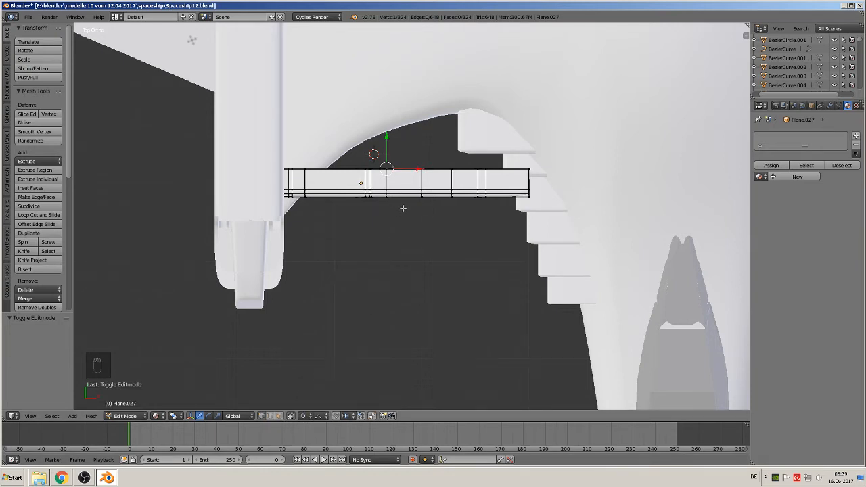
Enlarge the proportional editing size to 0.18 during a trial move of the middle vertex, and cancel the move.
key(g)
scroll(410, 192, down, 7)
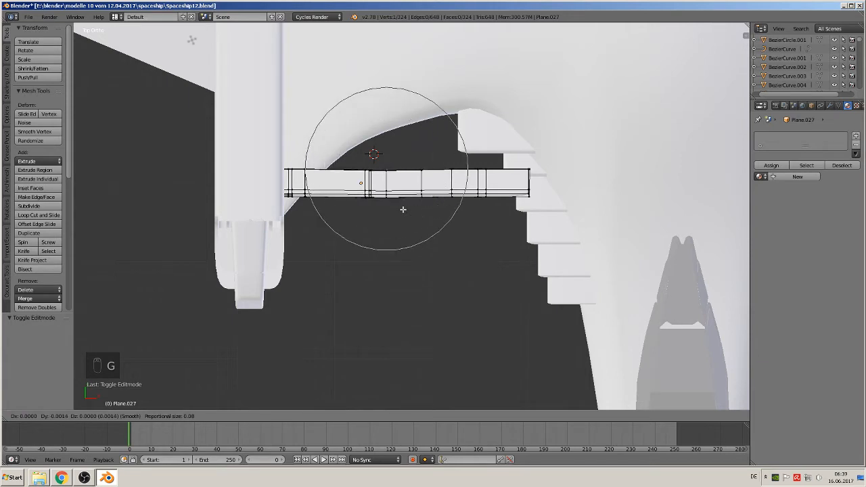
scroll(408, 191, down, 5)
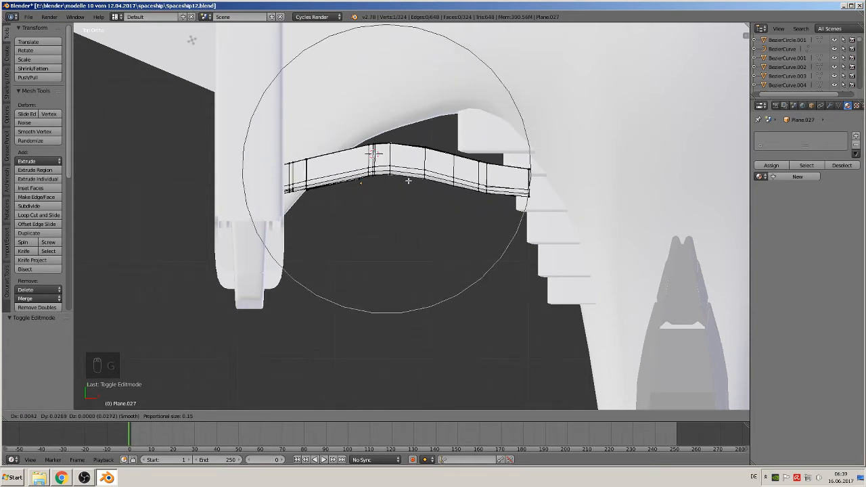
scroll(405, 177, down, 1)
scroll(404, 178, down, 1)
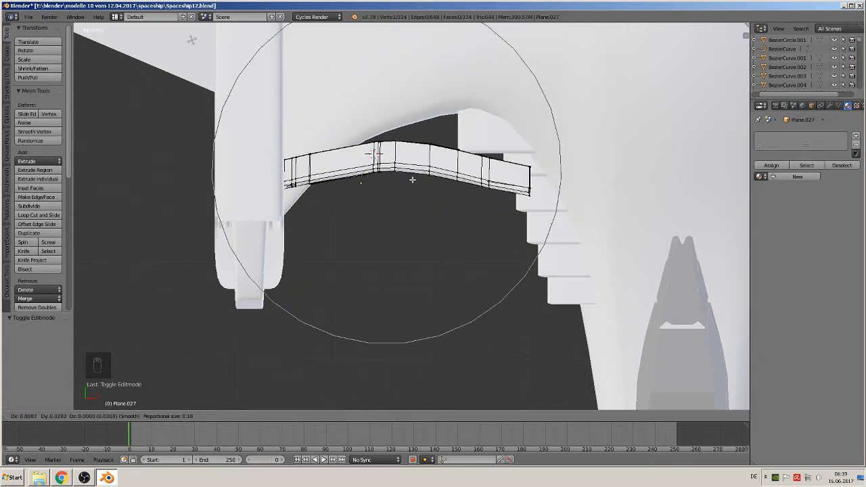
right_click(412, 190)
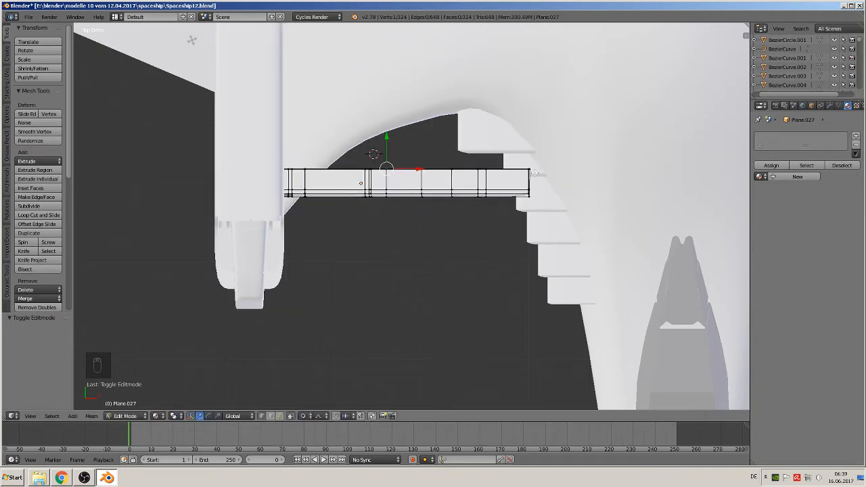
Bend the strip's hull-side end about 0.067 along Y with proportional editing, and raise it about 0.012 along Z.
key(g)
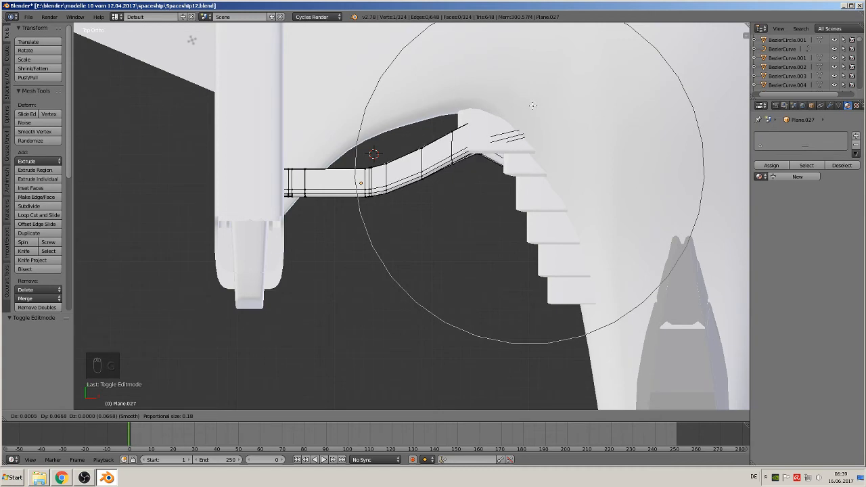
click(532, 107)
middle_drag(531, 107, 529, 42)
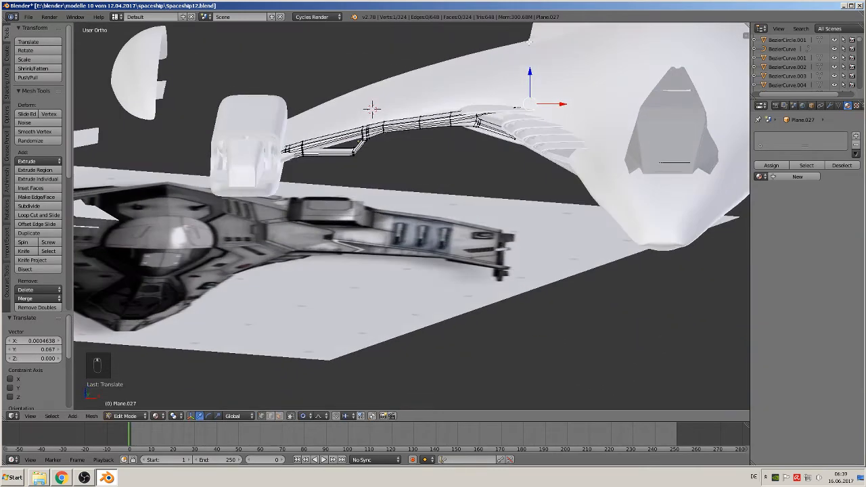
key(g)
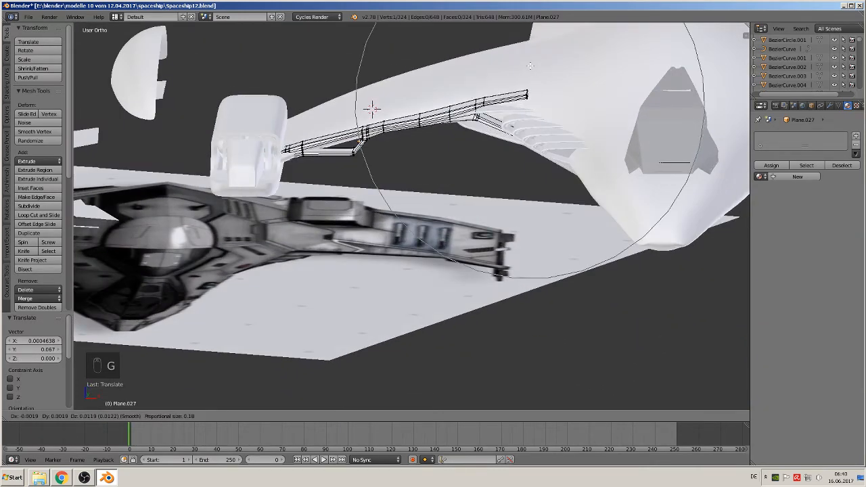
Raise the strip's middle about 0.007 along Z with proportional editing so that it follows the wing's underside.
click(404, 131)
key(g)
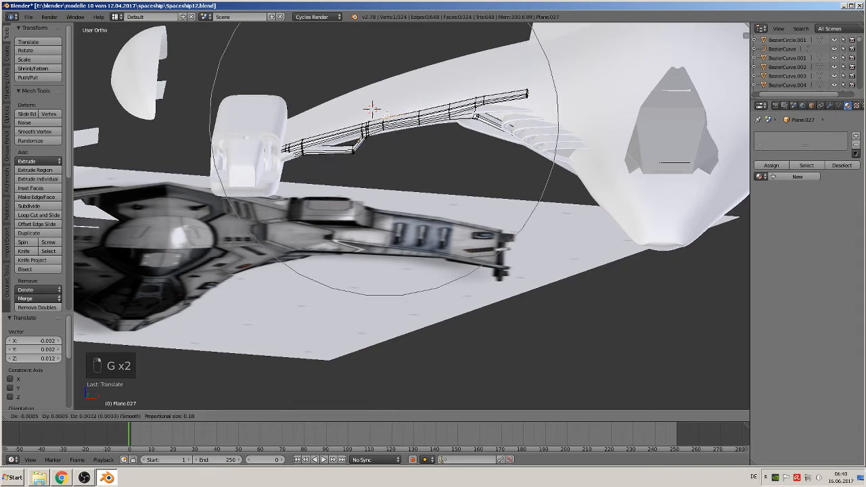
click(410, 151)
mouse_move(410, 151)
middle_down()
mouse_move(467, 186)
mouse_move(411, 145)
middle_up()
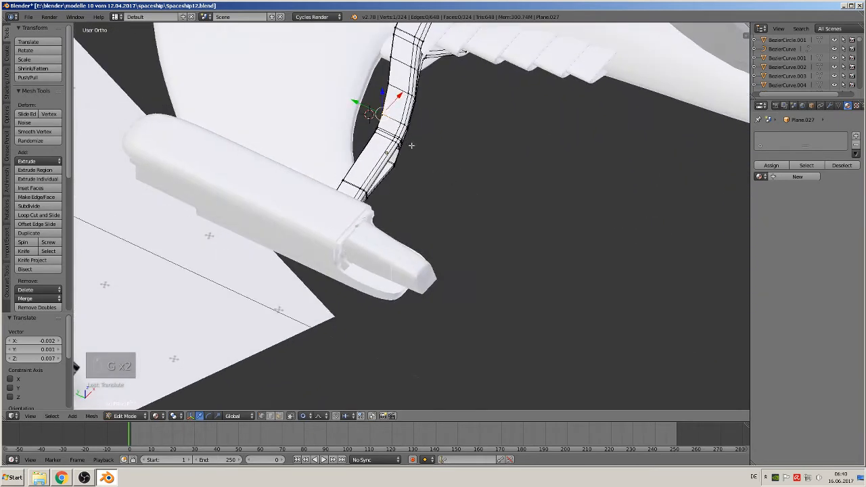
Move the trim strip's vertices with proportional editing to pull its bend and outer end back along the wing's front edge.
key(g)
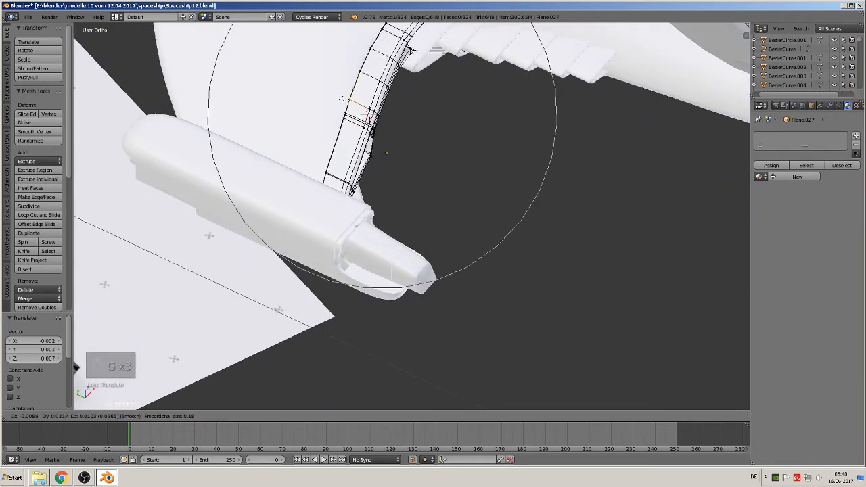
click(337, 99)
right_click(317, 191)
key(g)
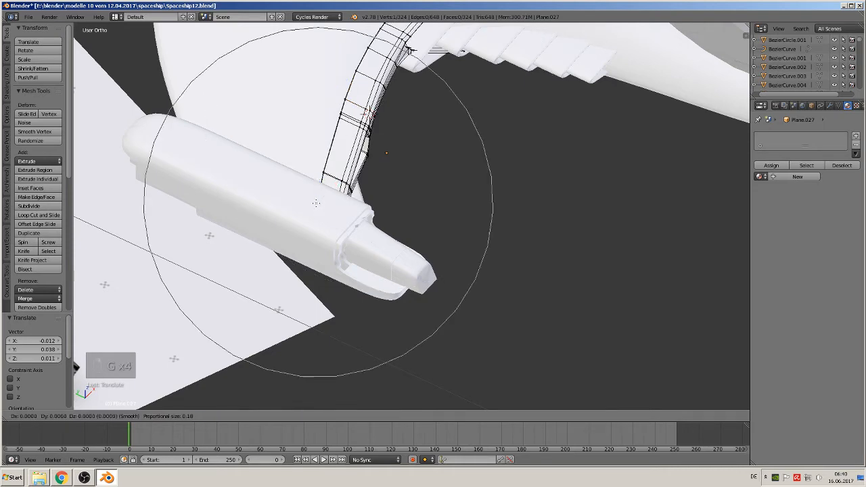
click(330, 205)
middle_drag(330, 204, 358, 173)
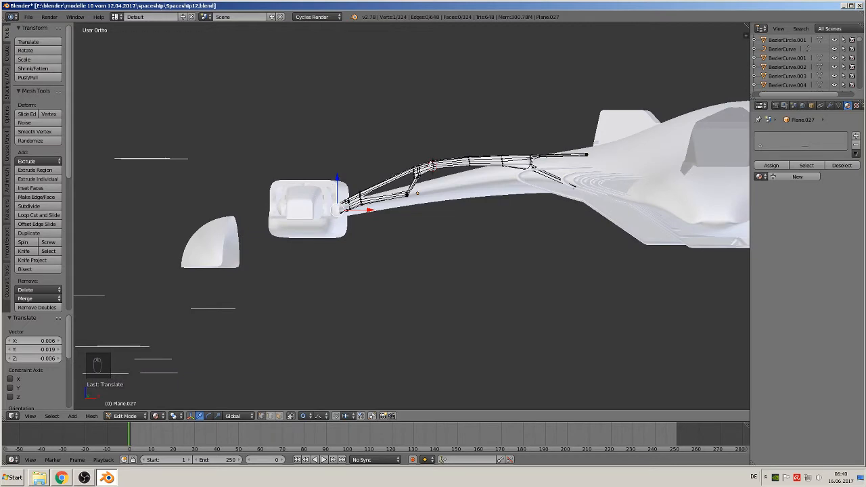
Adjust the trim strip's height with proportional vertex moves so it follows the wing's surface up to the wingtip pod.
key(g)
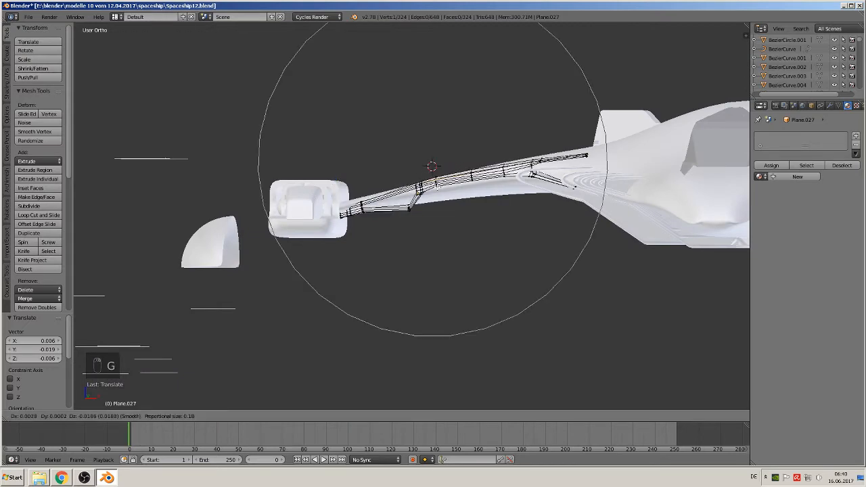
click(432, 165)
middle_drag(432, 165, 429, 163)
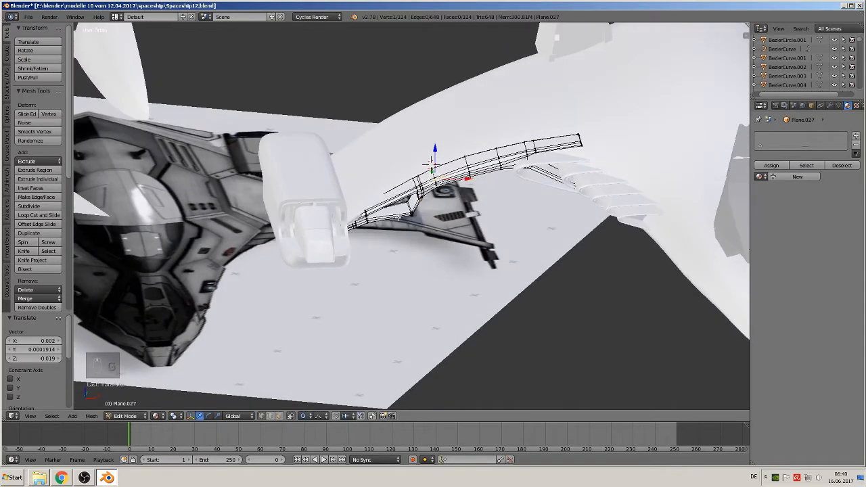
middle_drag(339, 240, 345, 221)
key(g)
click(327, 209)
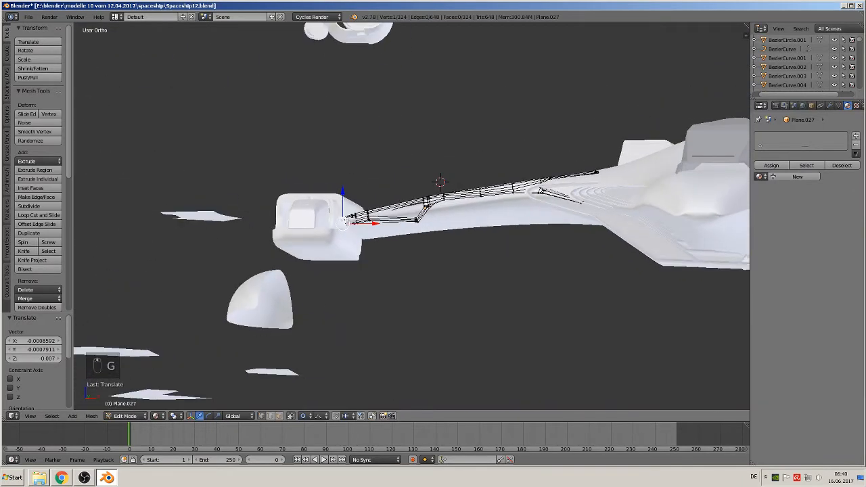
key(g)
click(423, 201)
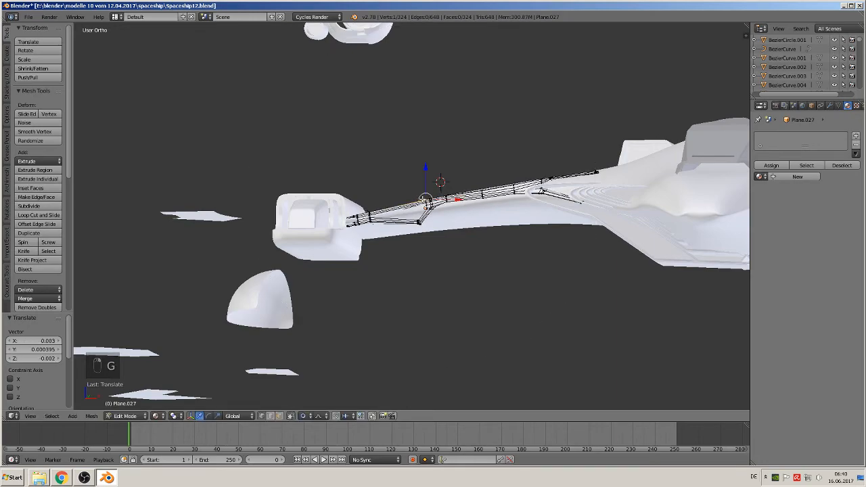
Leave mesh editing and shift the curved vent object at the wing root about 0.0135 along X and 0.004 along Z.
middle_drag(440, 196, 476, 248)
key(Tab)
right_click(588, 194)
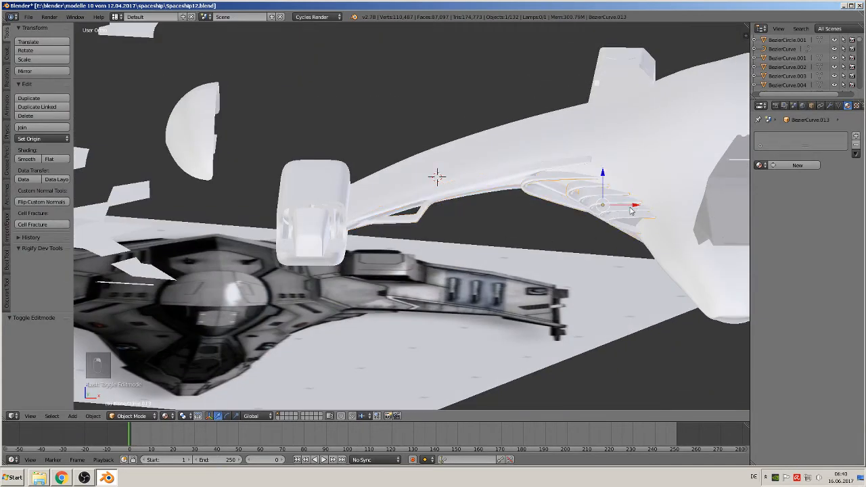
key(g)
key(x)
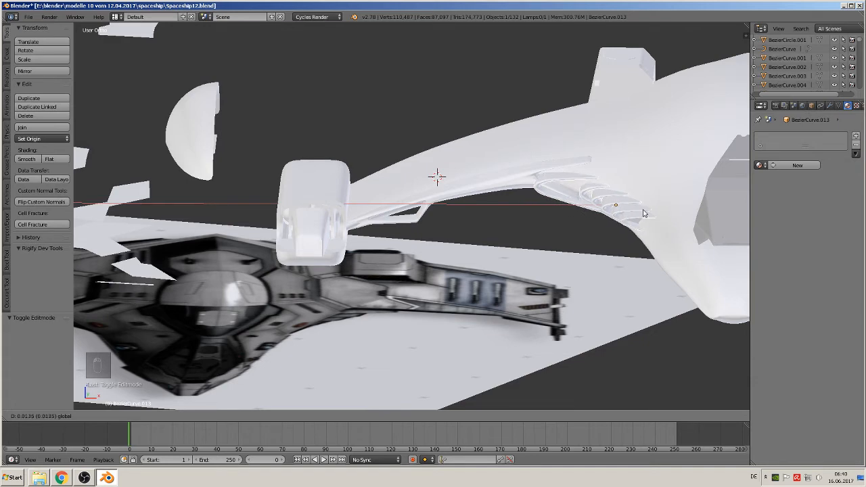
click(643, 213)
drag(615, 173, 615, 169)
Duplicate the edges around the trim strip's triangular opening in place and fill the copy with a face.
middle_drag(629, 230, 466, 255)
scroll(409, 239, up, 2)
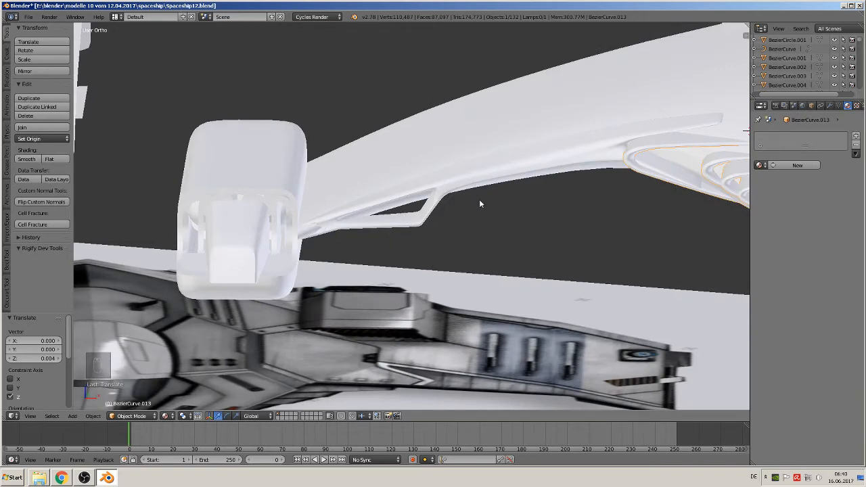
middle_drag(479, 203, 538, 162)
scroll(488, 188, up, 2)
right_click(447, 163)
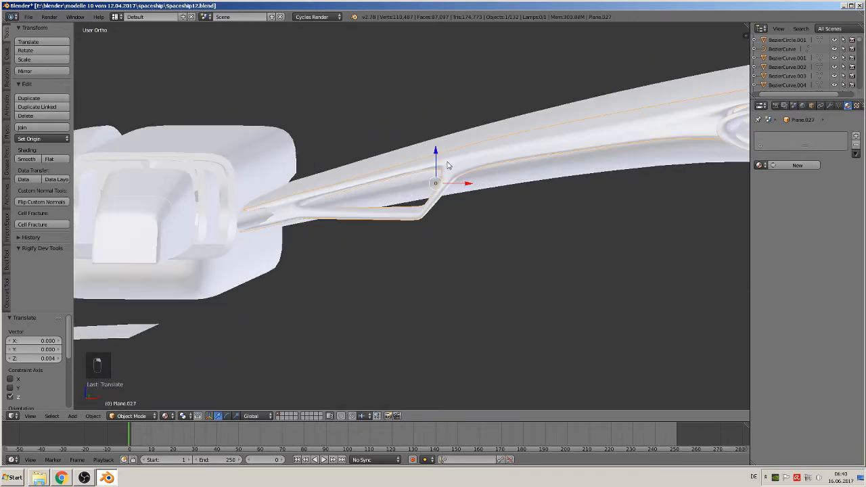
key(Tab)
middle_drag(406, 246, 422, 201)
right_click(397, 195)
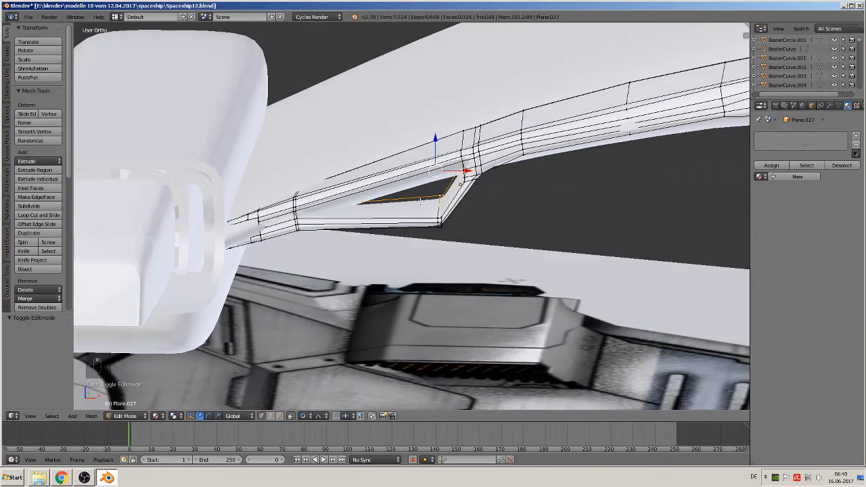
key(shift+d)
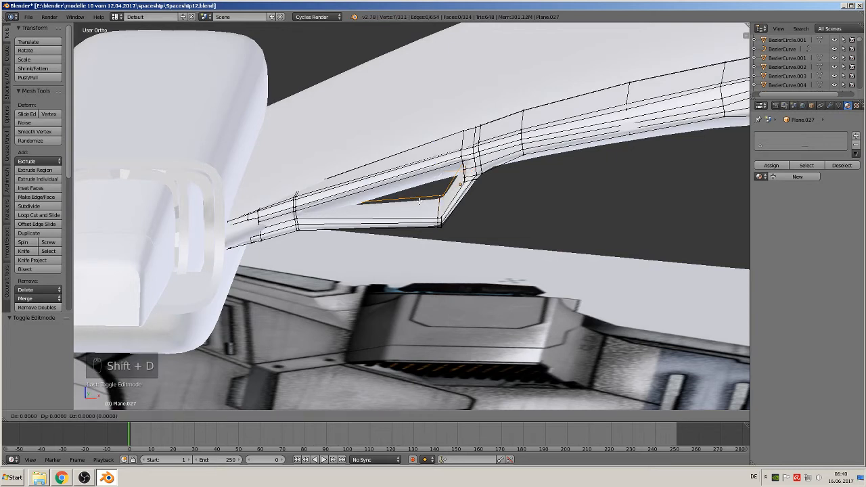
right_click(419, 201)
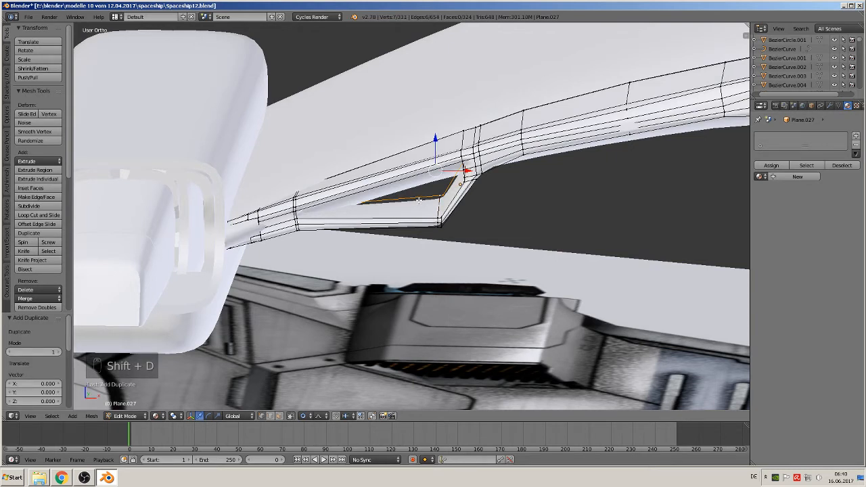
key(f)
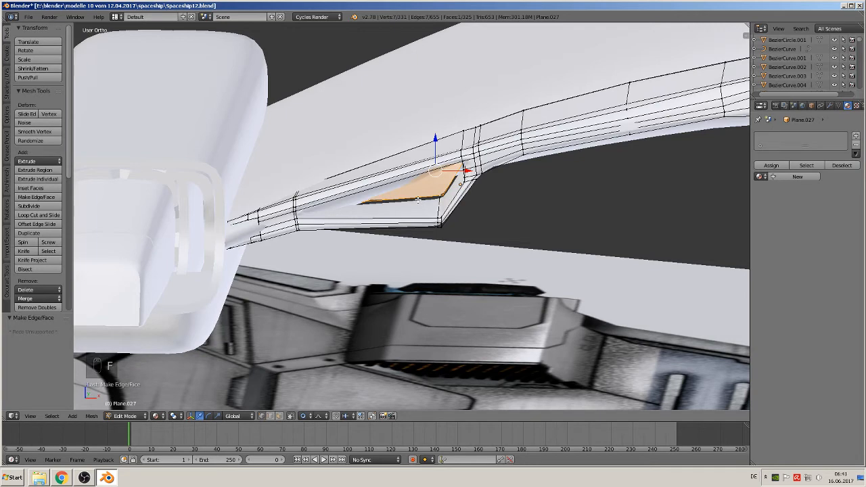
Separate the filled face into its own object and remove its Subsurf modifier.
key(p)
click(417, 199)
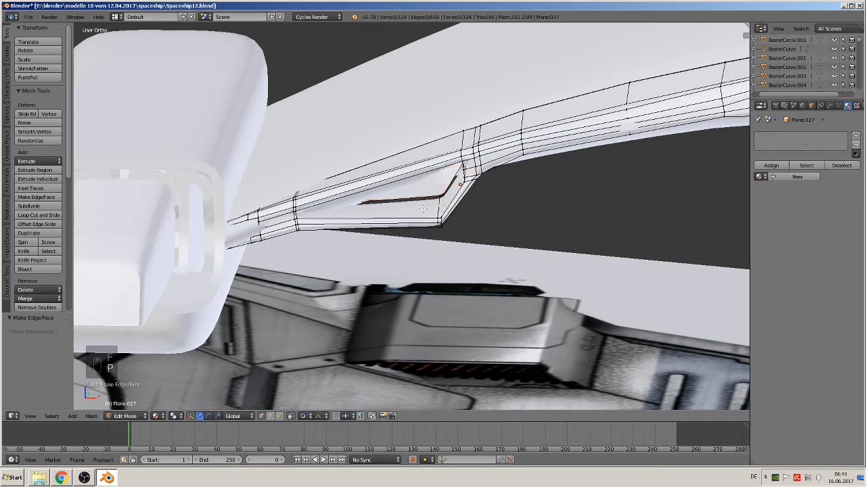
middle_drag(417, 199, 433, 192)
key(Tab)
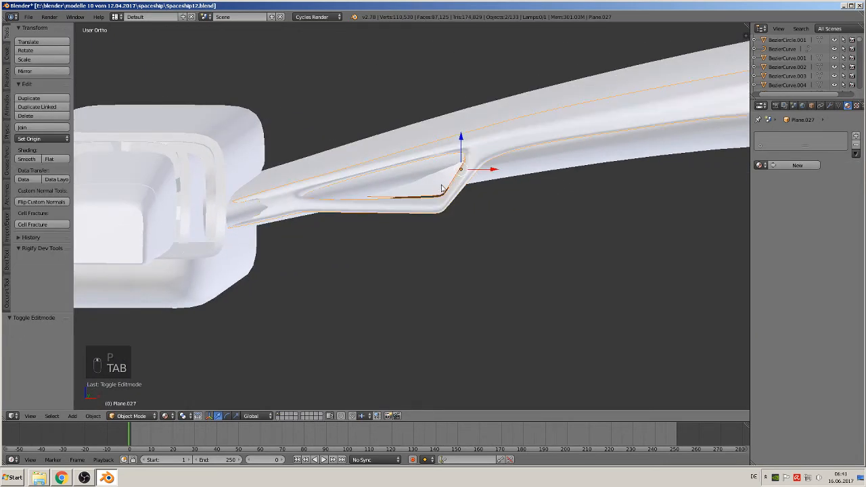
right_click(441, 187)
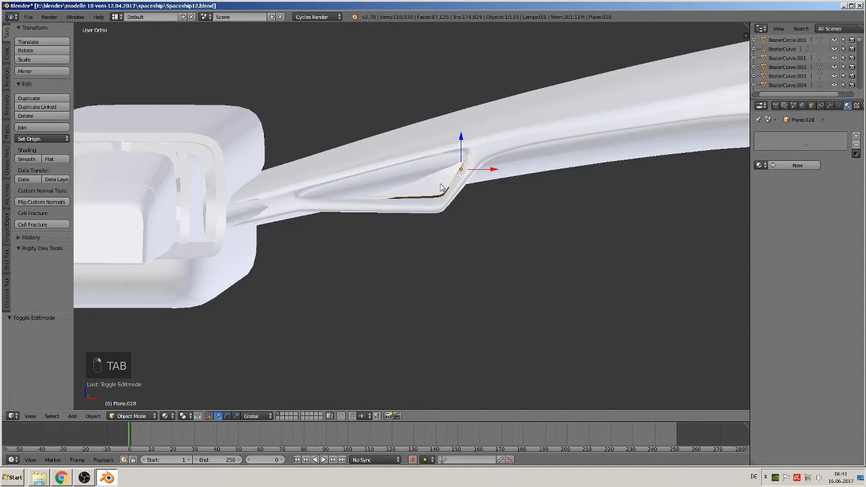
click(830, 106)
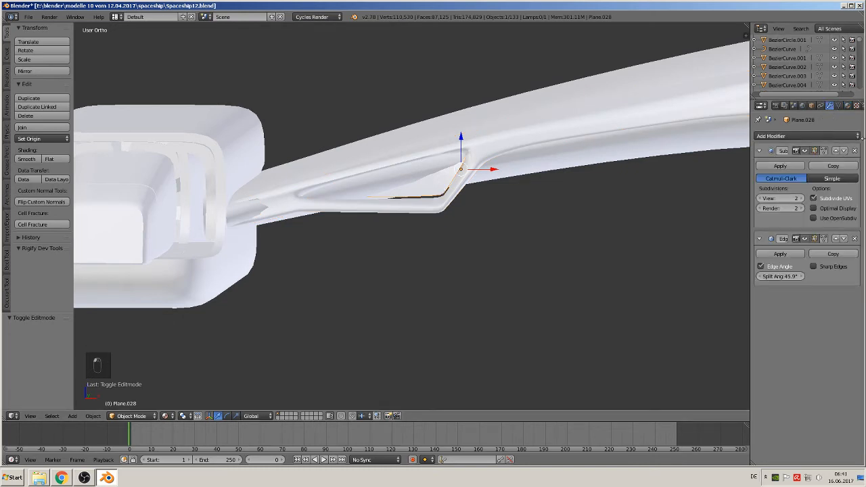
click(855, 151)
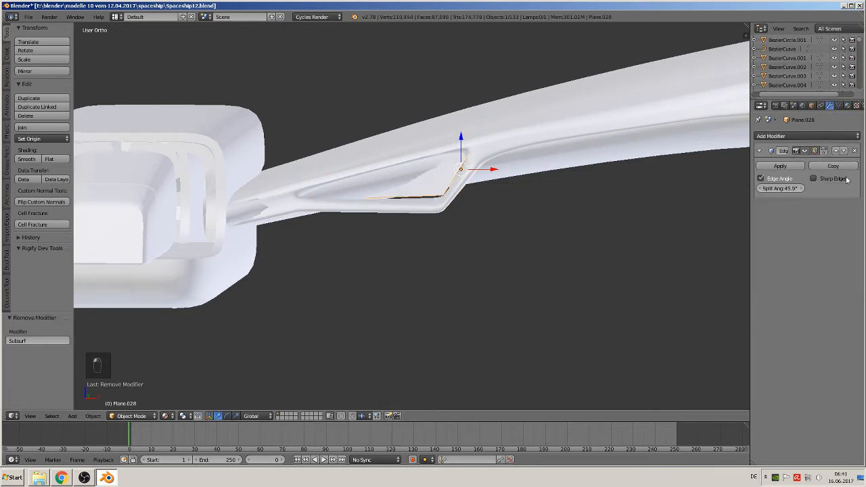
Move the separated panel into the triangular opening, shifting it -0.001 along Z, along Y, and -0.003 along X.
key(g)
key(z)
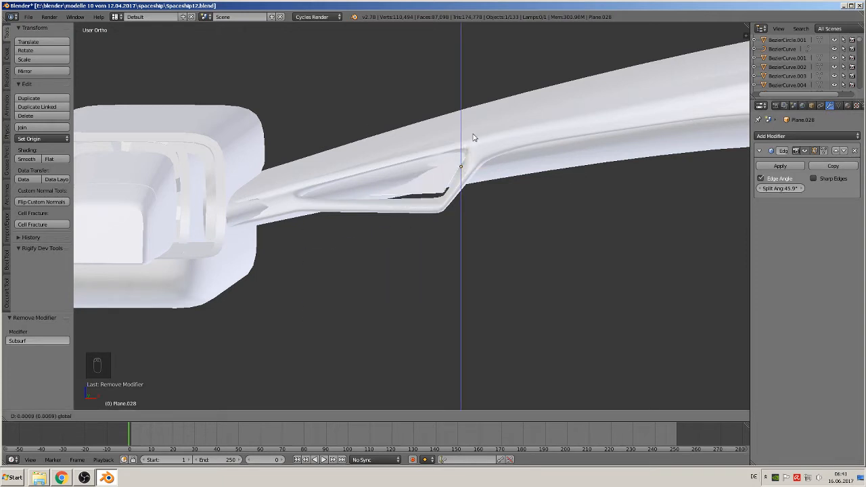
click(474, 142)
middle_drag(473, 141, 420, 193)
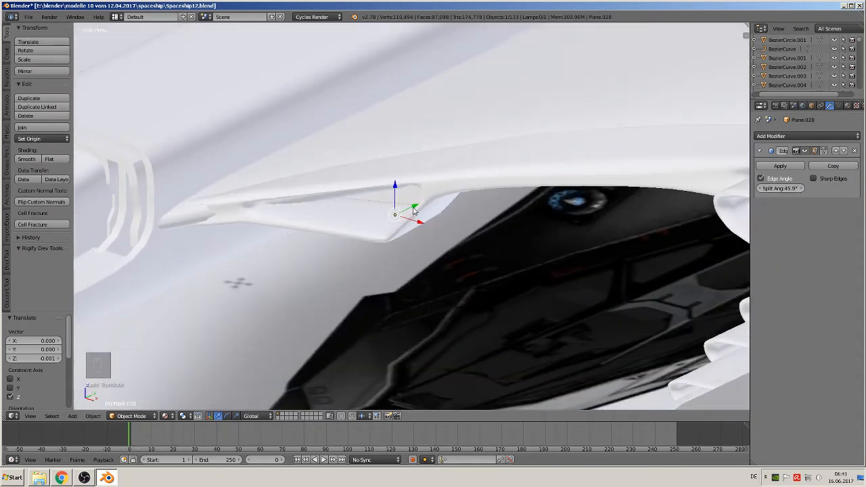
drag(414, 210, 403, 221)
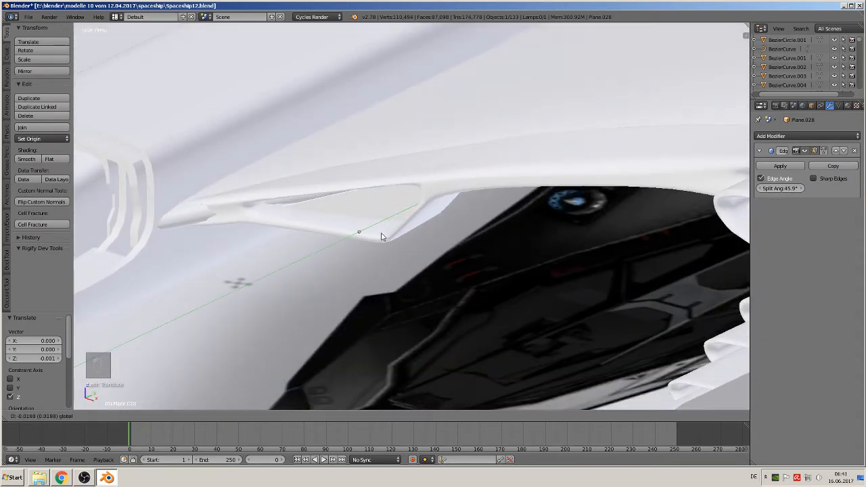
click(383, 235)
mouse_move(383, 242)
mouse_down()
mouse_move(365, 239)
mouse_move(377, 244)
mouse_up()
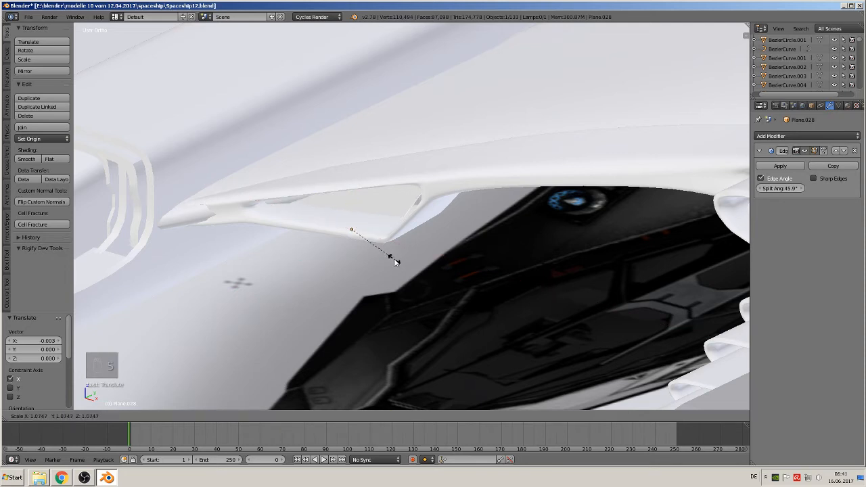
Scale the panel up to cover the opening and move it -0.012 along Y.
key(s)
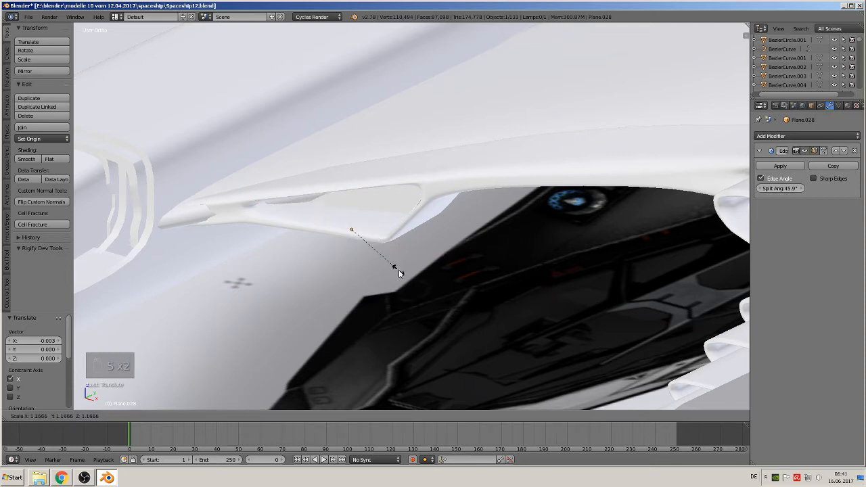
right_click(384, 267)
key(s)
click(444, 345)
drag(372, 224, 350, 238)
Fit the panel to the opening's frame by scaling it, shifting it along X, scaling it by about 1.013 and rotating it slightly.
middle_drag(352, 238, 402, 223)
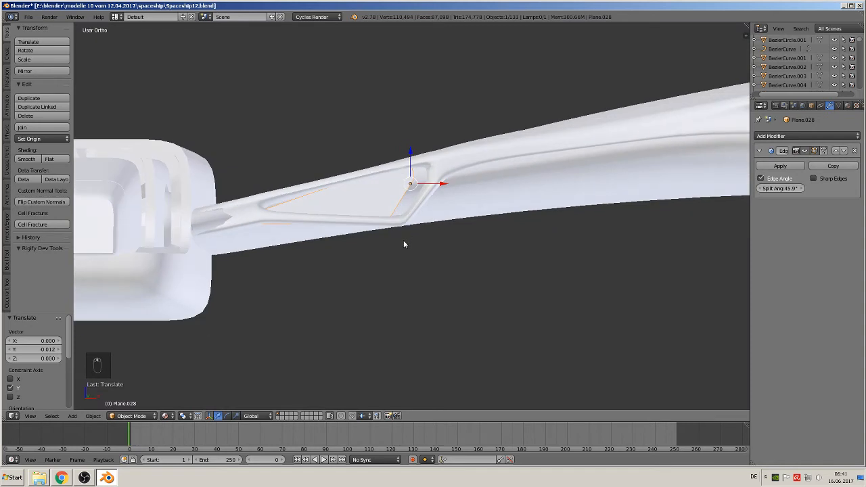
key(s)
click(410, 240)
drag(441, 183, 440, 215)
key(s)
click(435, 250)
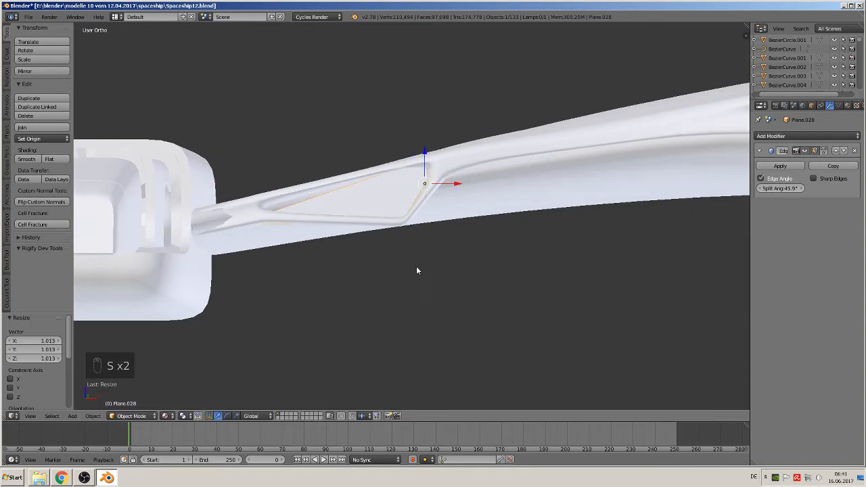
key(r)
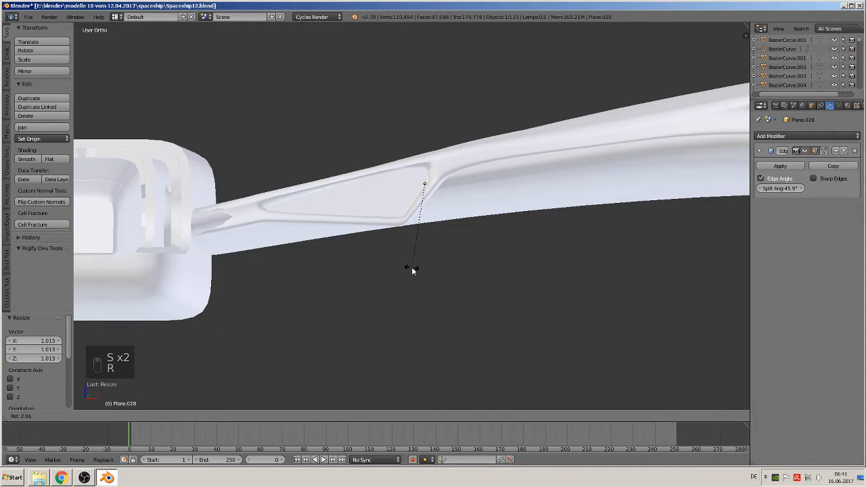
click(411, 268)
Apply the panel's rotation and scale.
middle_drag(410, 270, 404, 289)
scroll(405, 280, down, 4)
key(Tab)
scroll(448, 249, down, 4)
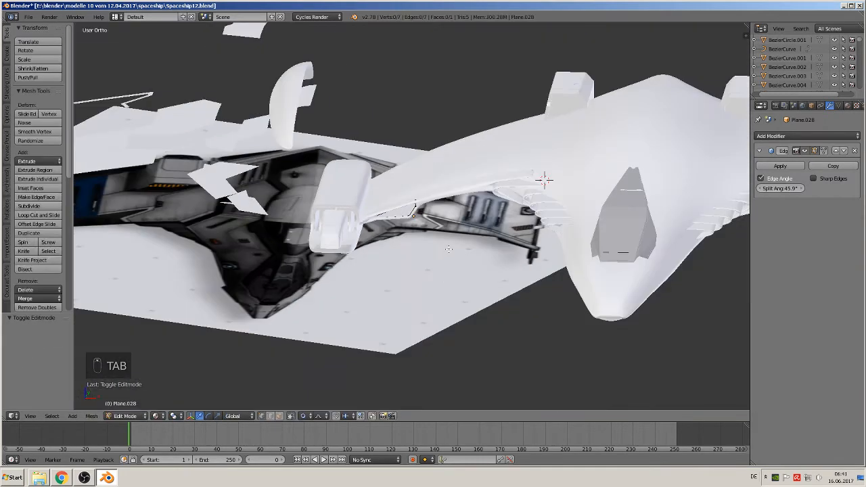
key(Tab)
scroll(455, 252, down, 2)
middle_drag(456, 253, 459, 231)
scroll(459, 231, up, 2)
shift+middle_drag(713, 255, 337, 222)
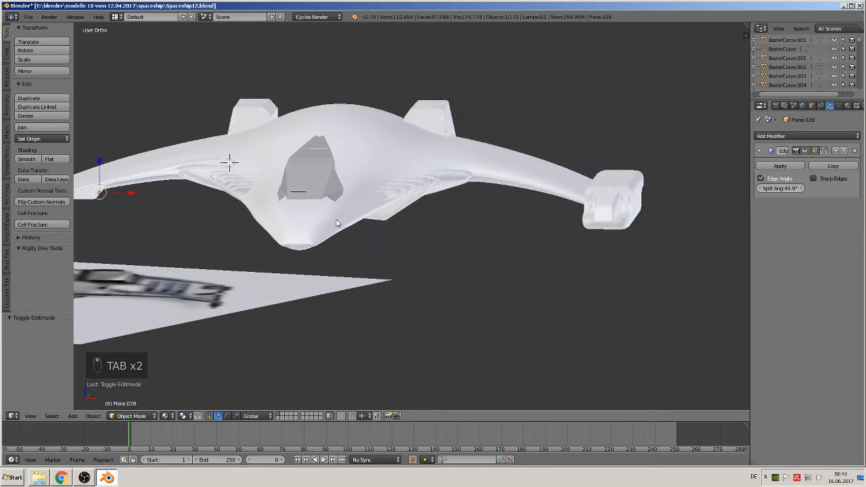
middle_drag(193, 255, 107, 435)
click(92, 415)
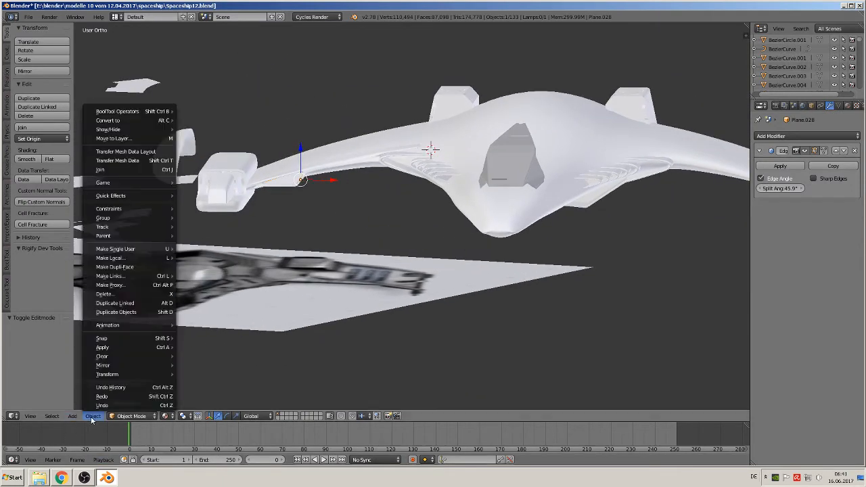
mouse_move(156, 347)
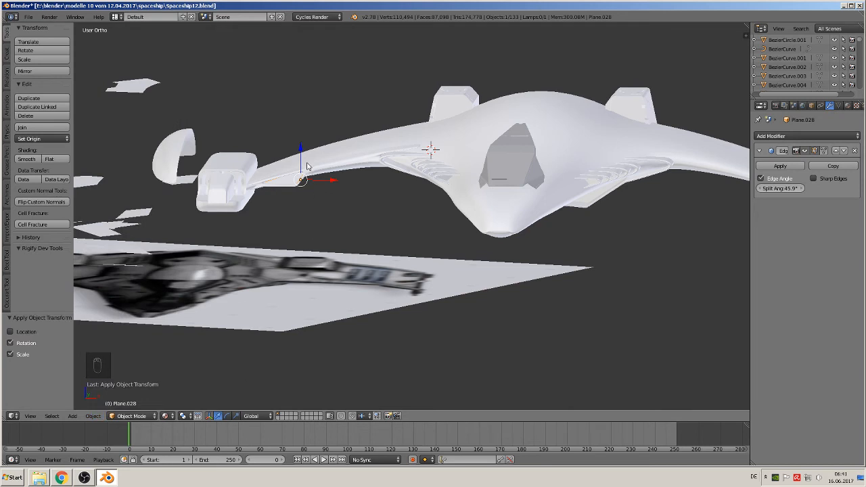
key(shift+d)
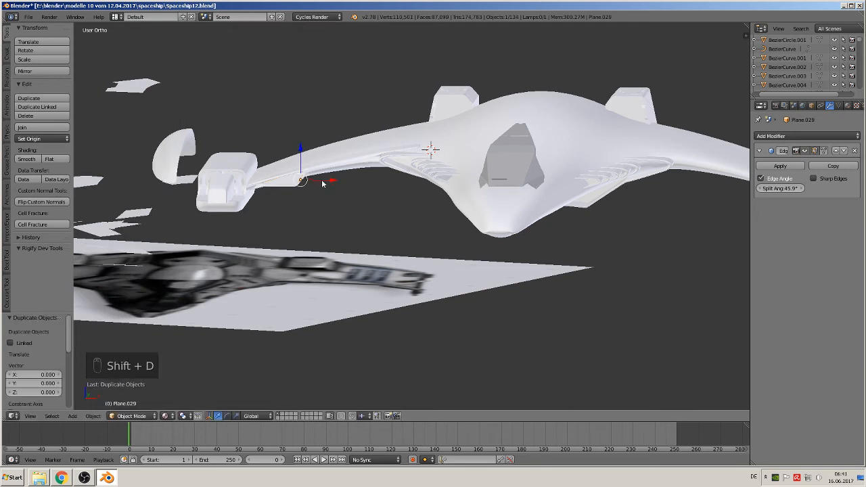
key(x)
click(298, 181)
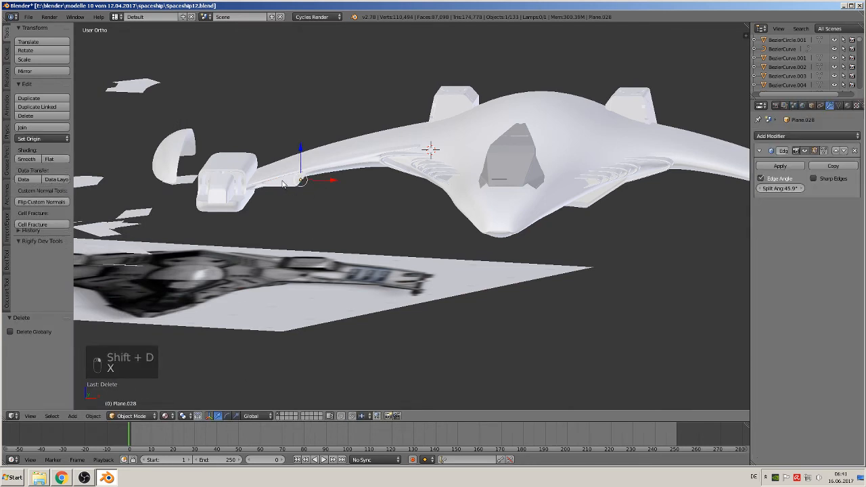
Create a linked duplicate of the wing panel and move it 0.568 along X towards the opposite wing.
key(alt+d)
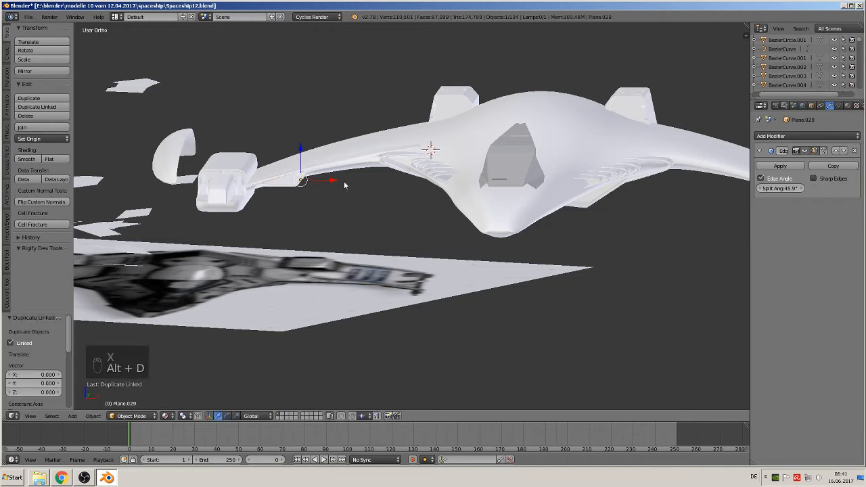
click(671, 231)
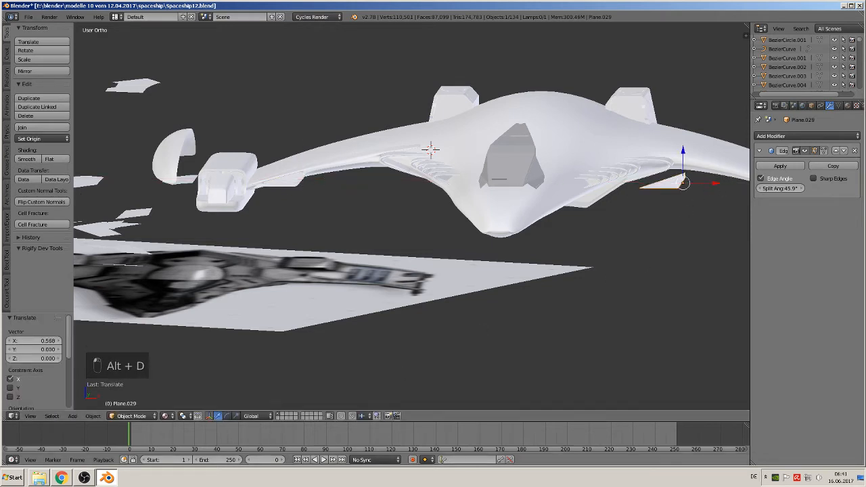
Mirror the duplicated panel along the global X axis and move it 0.068 along X to the opposite wing's front edge.
click(94, 418)
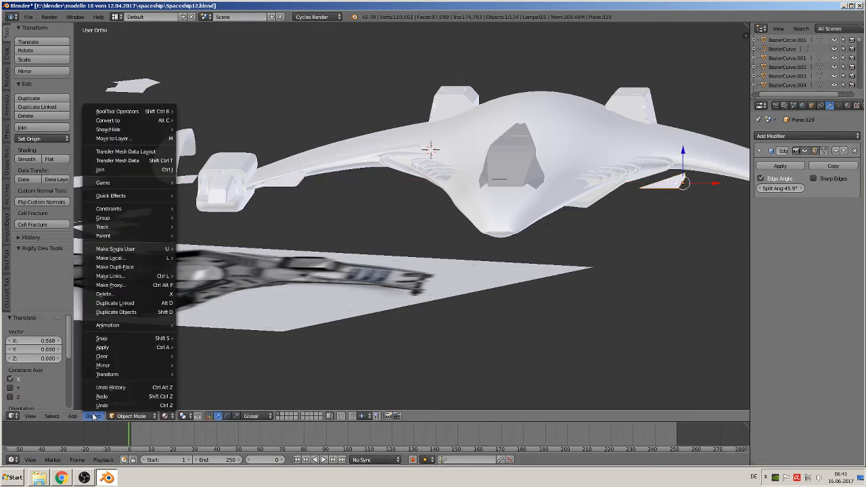
mouse_move(161, 366)
click(225, 366)
key(x)
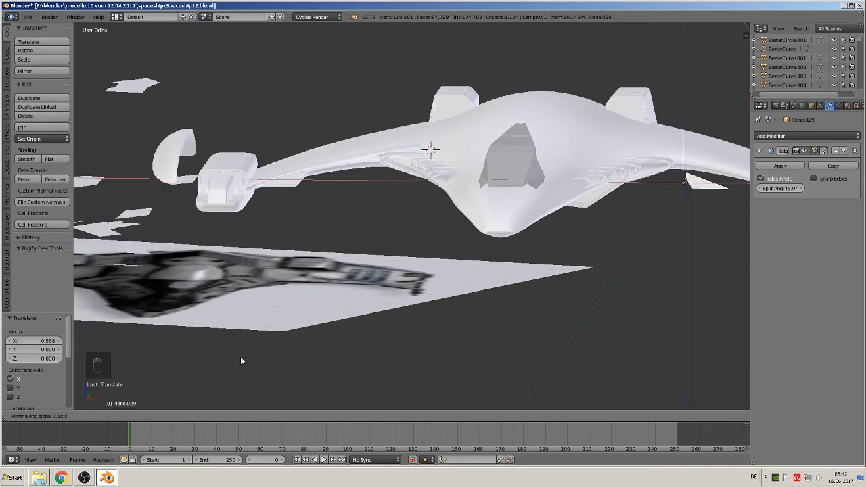
click(247, 358)
middle_drag(692, 204, 555, 236)
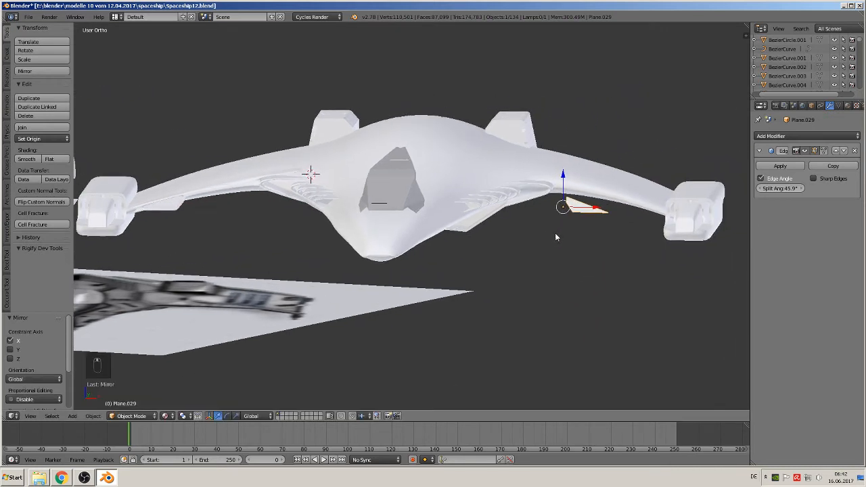
drag(602, 211, 647, 211)
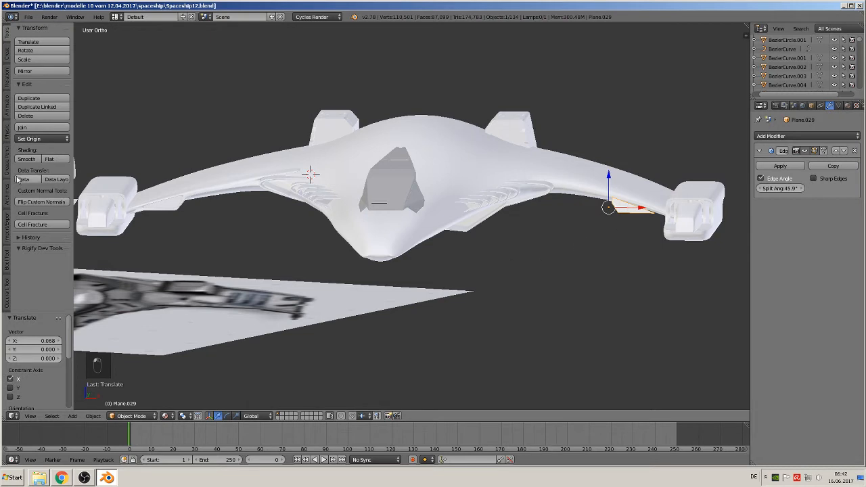
Make a linked duplicate of the trim strip, move it 0.594 along X and try to apply its rotation and scale.
right_click(224, 191)
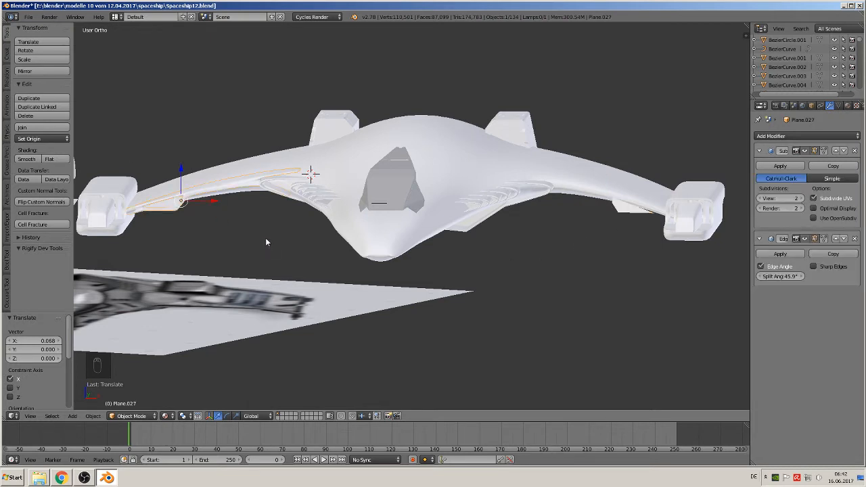
key(alt+d)
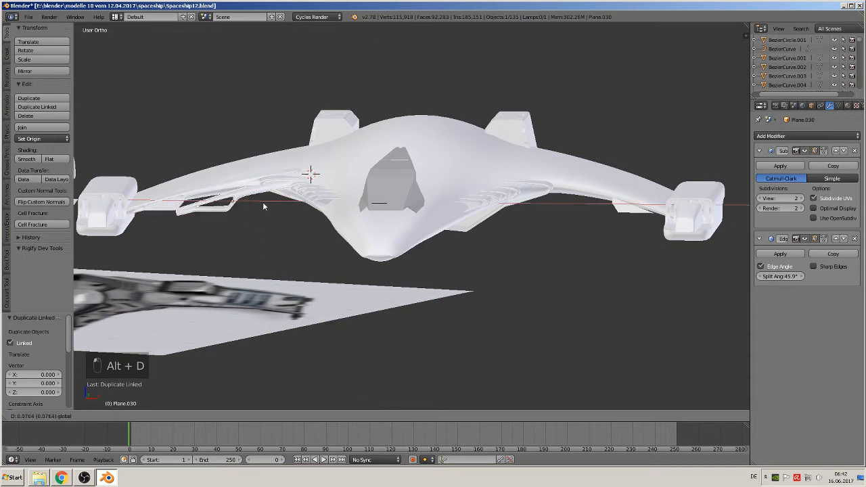
click(607, 208)
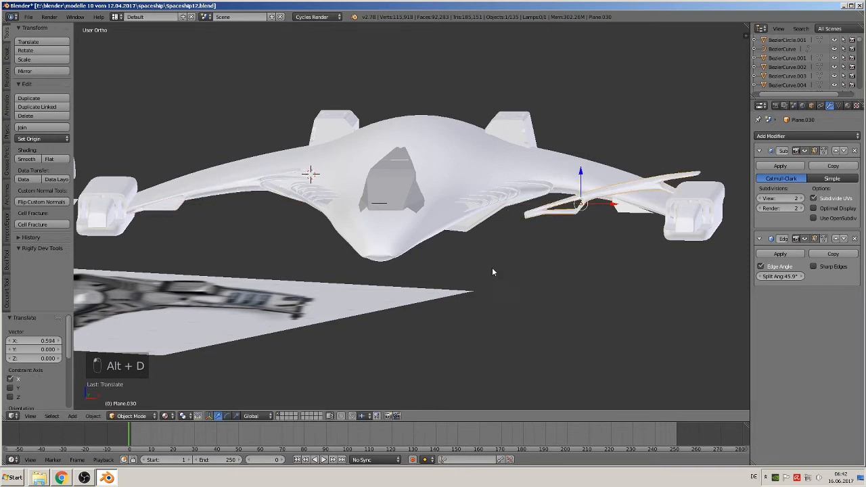
click(92, 415)
mouse_move(102, 347)
click(203, 371)
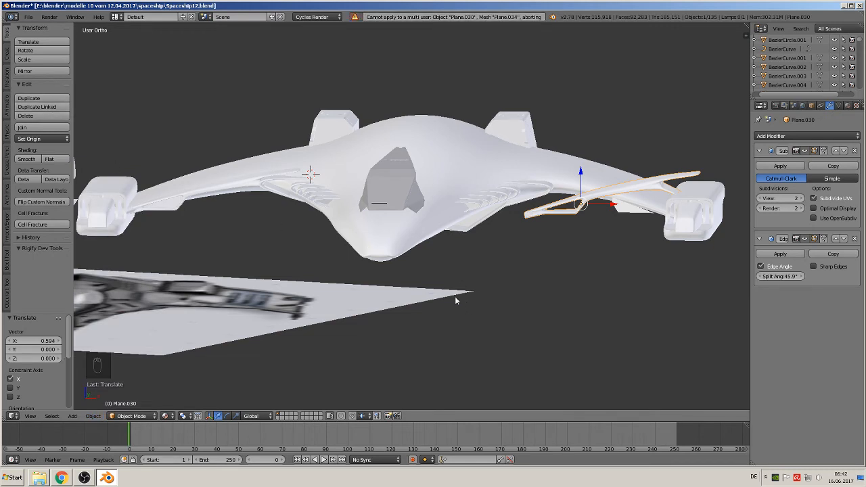
Mirror the duplicated trim strip along the global X axis and move it 0.091 along X.
click(93, 416)
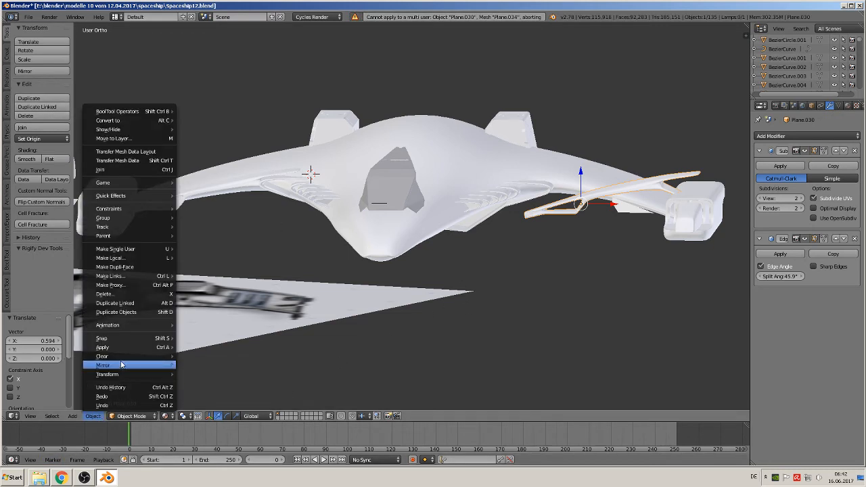
mouse_move(129, 365)
click(229, 377)
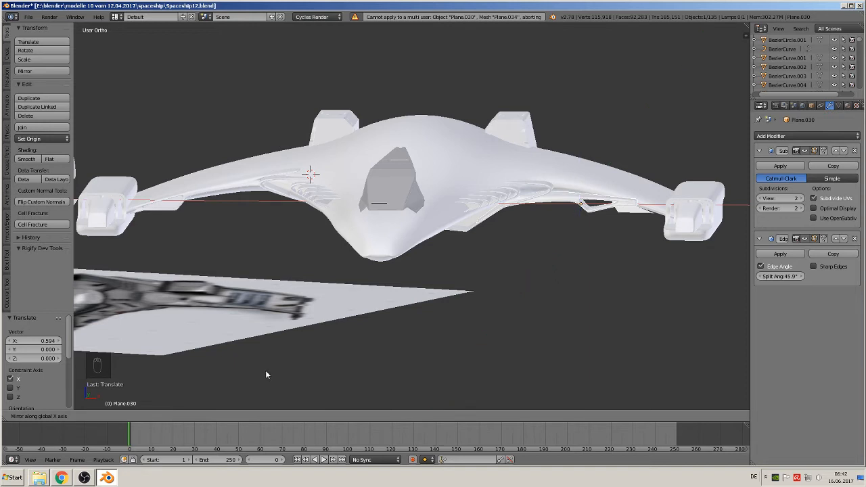
drag(613, 204, 683, 208)
middle_drag(683, 208, 540, 278)
scroll(539, 310, up, 2)
scroll(541, 311, up, 1)
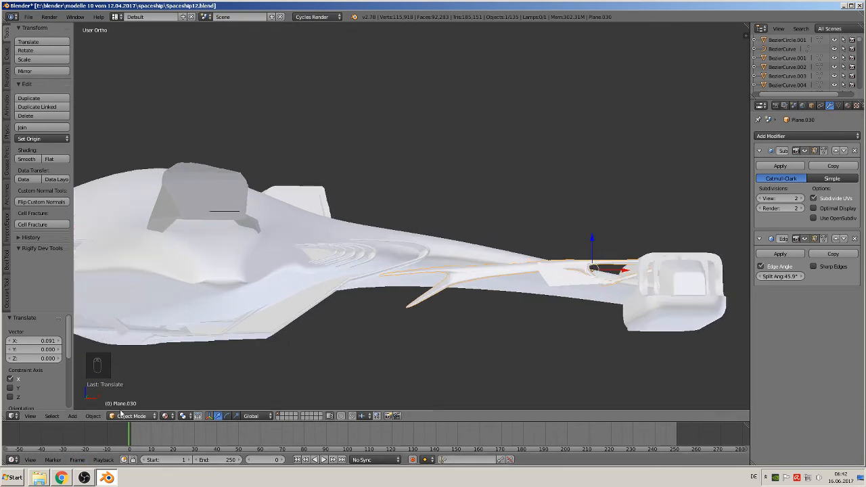
Delete the duplicated trim strip from the opposite wing.
scroll(489, 299, down, 3)
key(x)
click(487, 253)
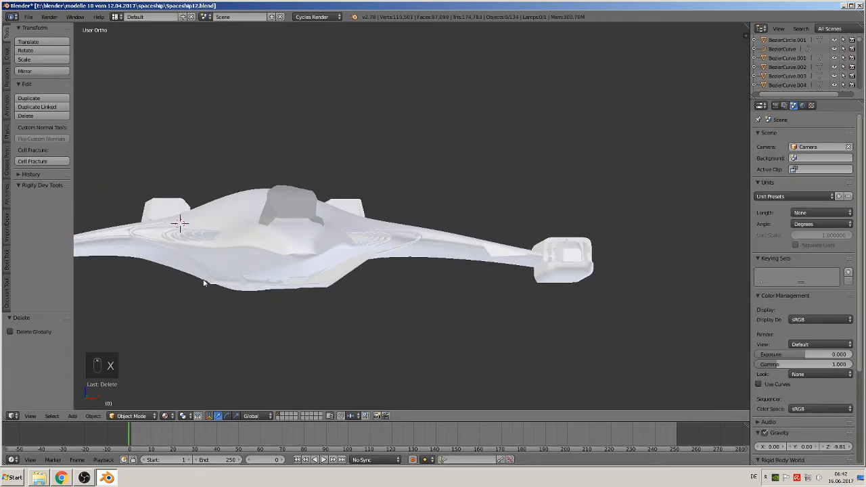
Apply the original trim strip's rotation and scale, and set its origin to its geometry.
shift+middle_drag(205, 283, 426, 311)
right_click(309, 212)
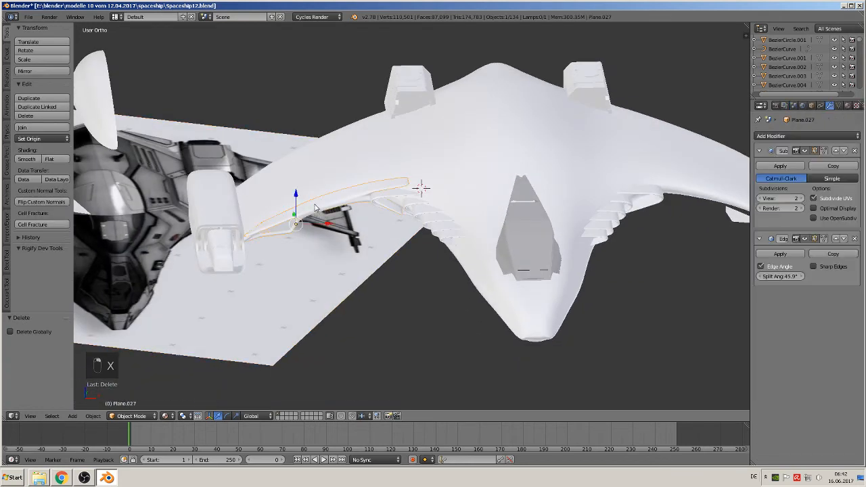
click(93, 415)
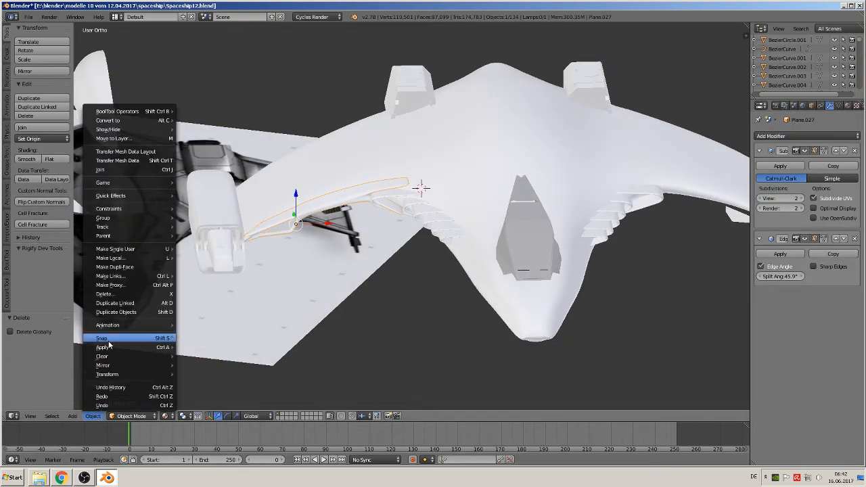
mouse_move(115, 349)
click(208, 375)
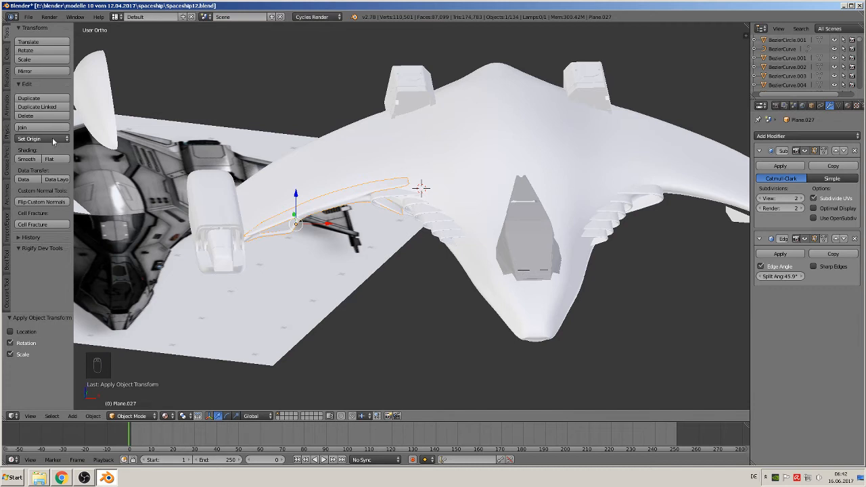
click(52, 138)
click(54, 163)
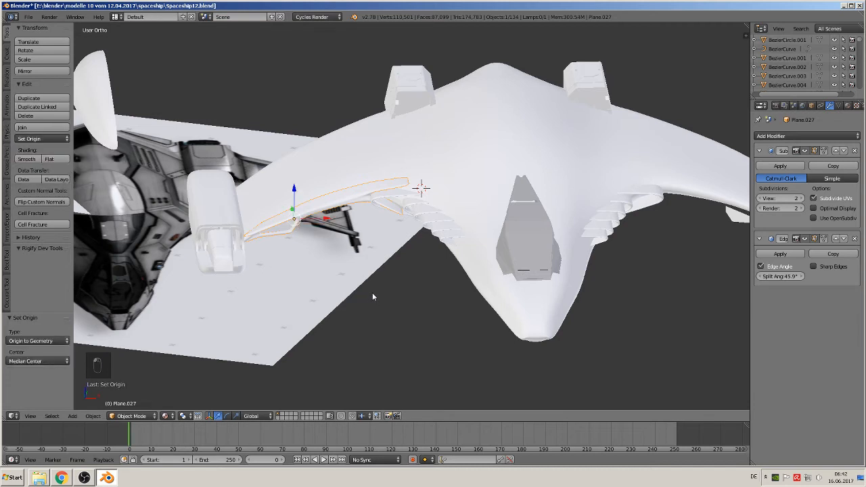
Create a linked duplicate of the trim strip and move it 0.591 along X to the opposite wing.
middle_drag(372, 297, 370, 286)
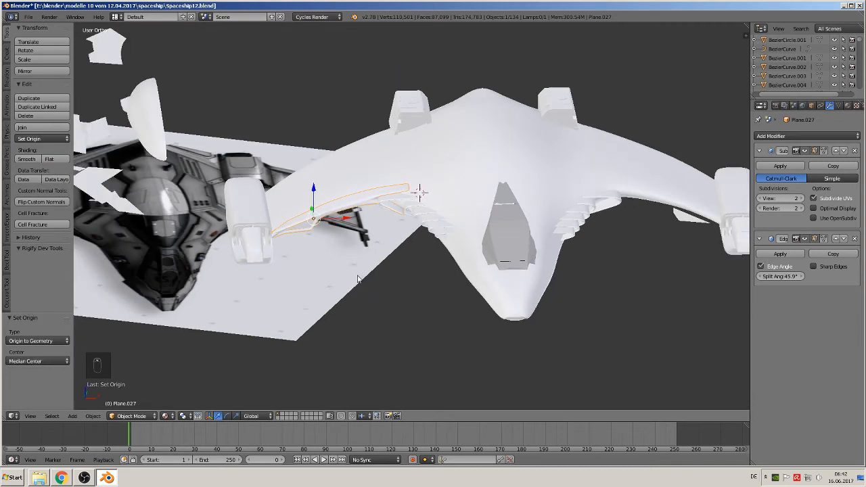
key(alt+d)
key(x)
click(661, 229)
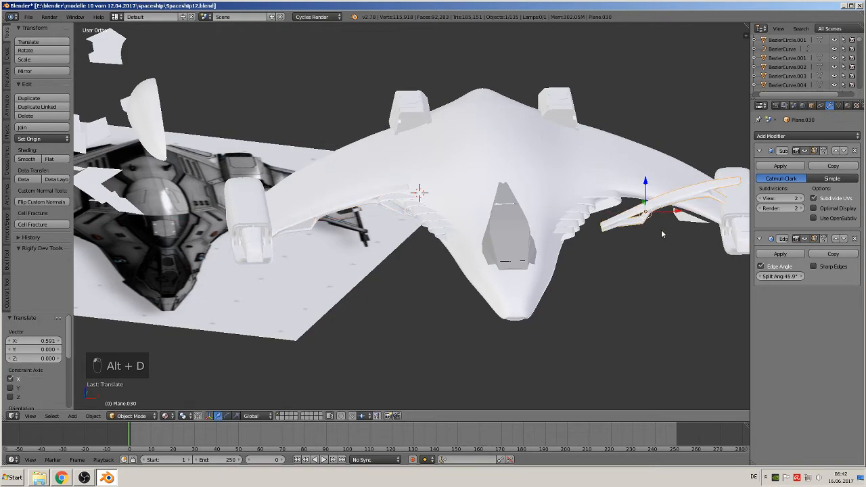
Mirror the duplicated trim strip along the X axis and move it 0.072 along X onto the wing's front edge.
middle_drag(661, 229, 605, 284)
click(93, 415)
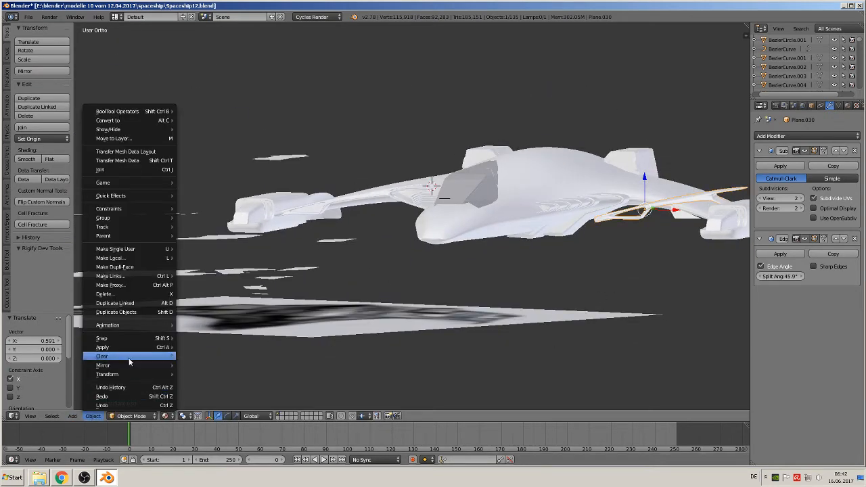
mouse_move(129, 356)
click(223, 361)
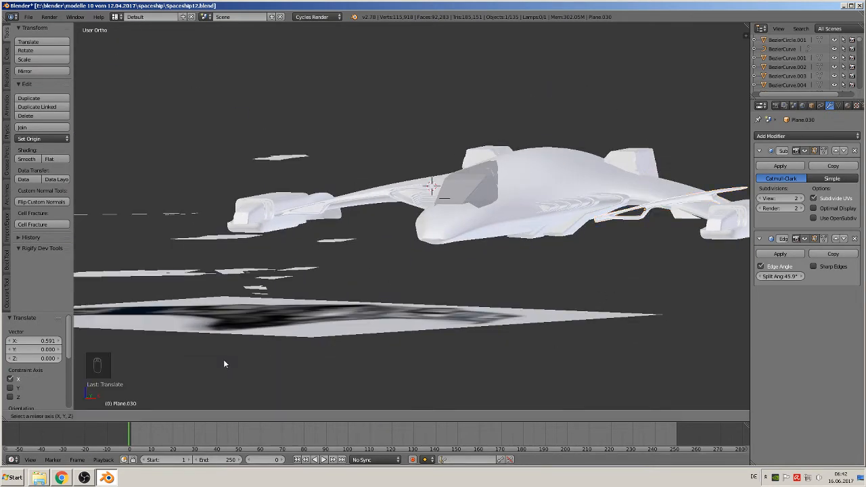
shift+middle_drag(428, 326, 72, 351)
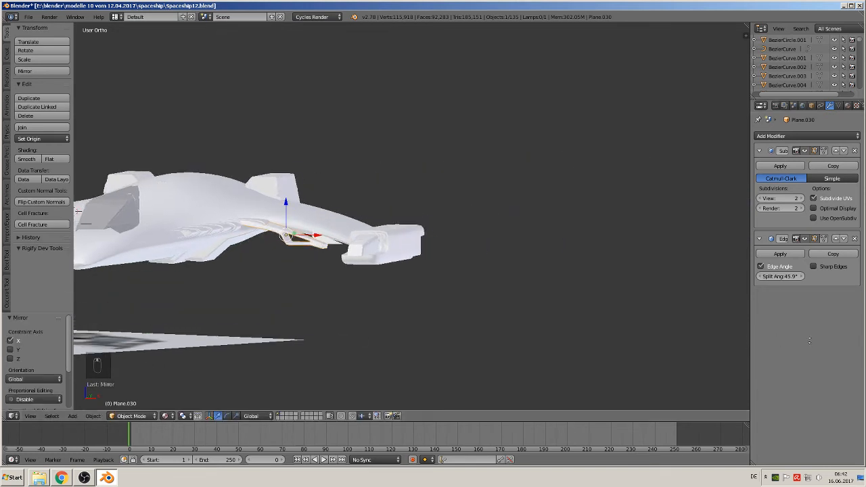
middle_drag(236, 234, 317, 283)
scroll(312, 234, up, 2)
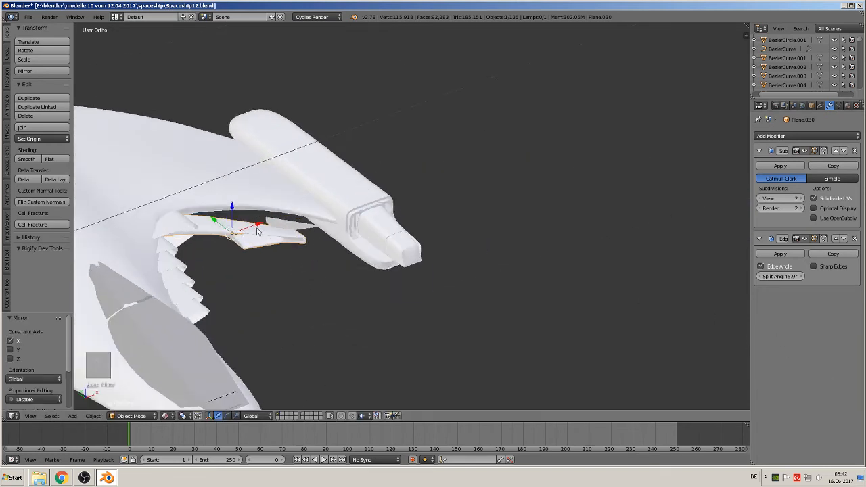
key(g)
key(x)
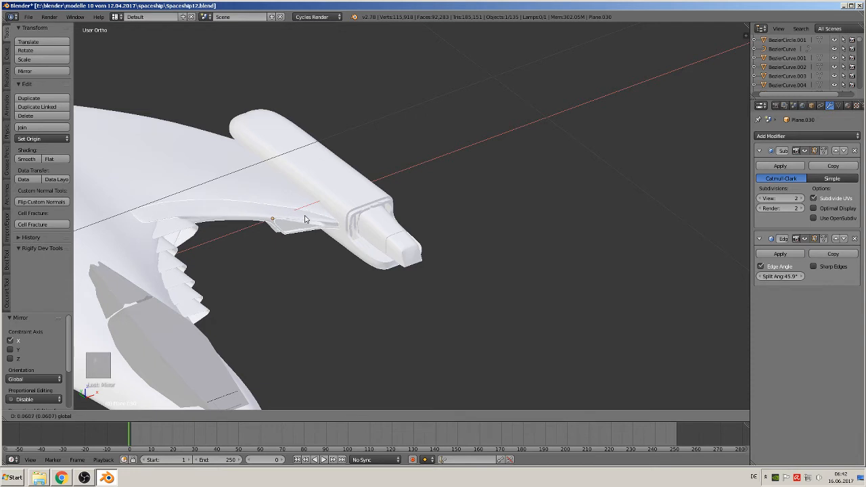
click(304, 219)
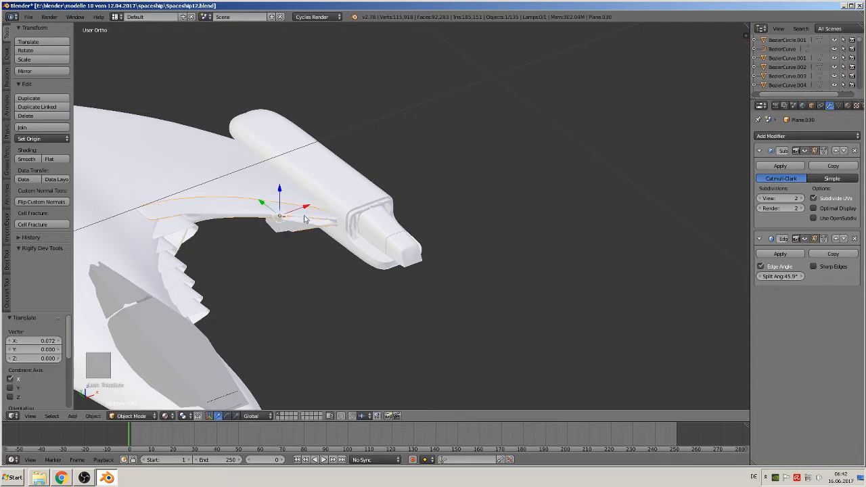
Move the duplicated panel 0.018 along X to fit it into the duplicated trim strip's opening.
middle_drag(305, 219, 267, 177)
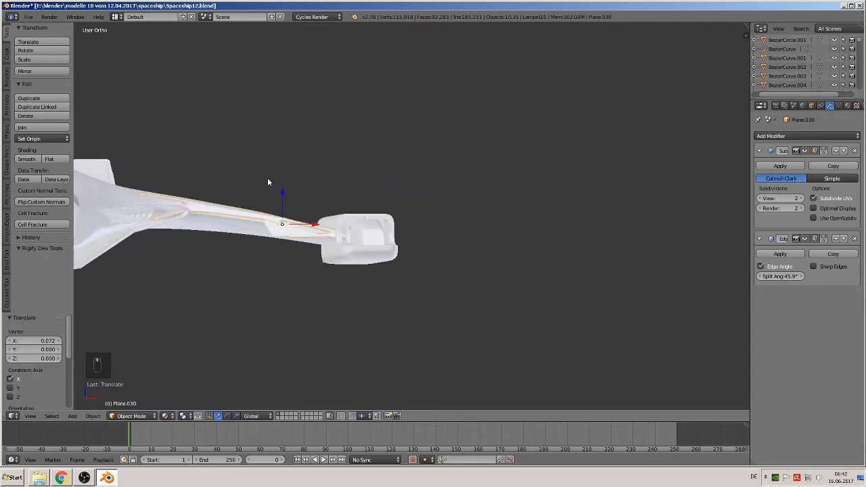
right_click(287, 240)
key(g)
key(x)
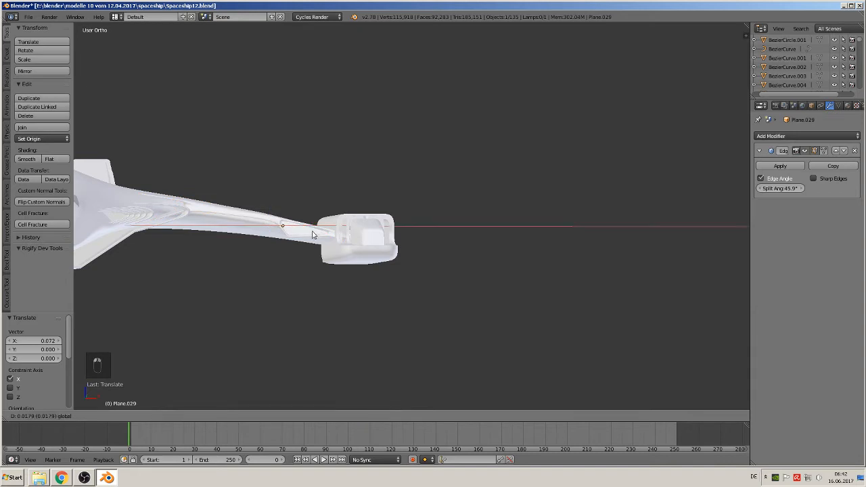
click(311, 236)
Inspect both wings of the ship and save the file.
middle_drag(303, 240, 692, 258)
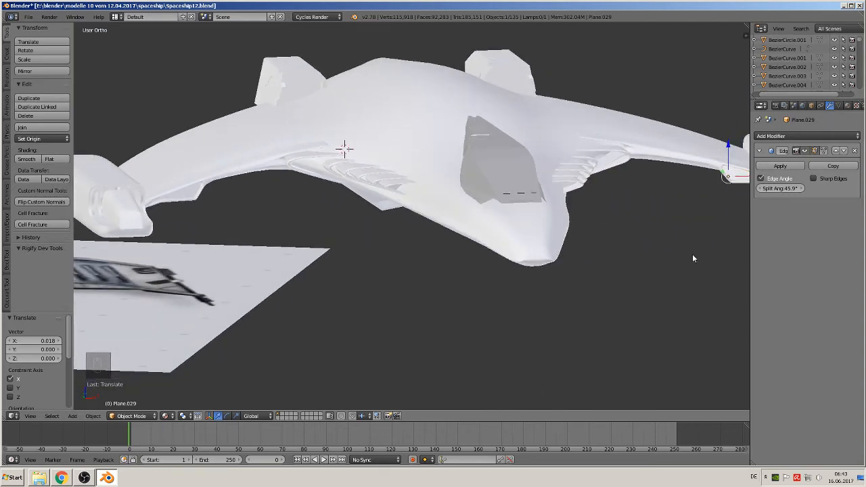
scroll(693, 258, down, 2)
middle_drag(493, 267, 518, 300)
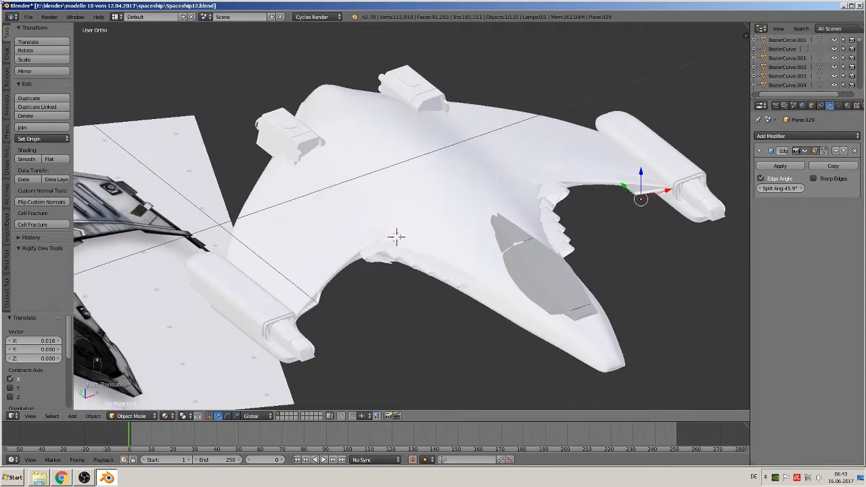
click(28, 16)
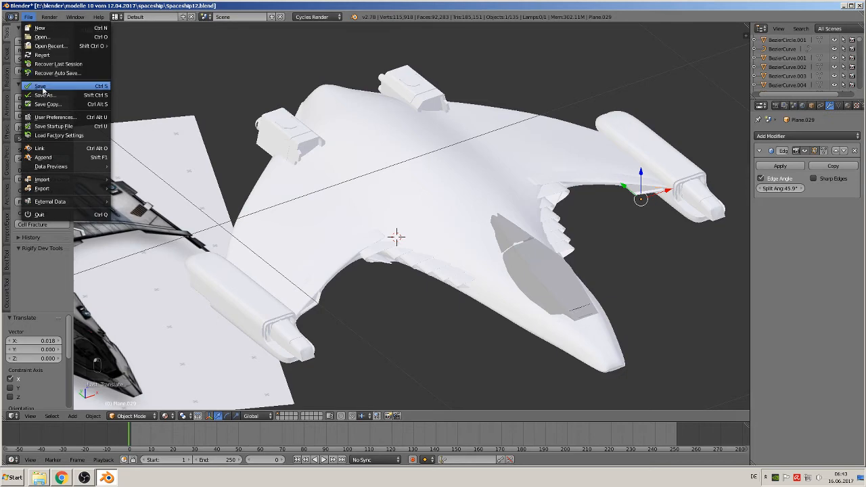
click(43, 89)
Duplicate the spaceship's main hull and move the copy -1.947 along X, clear of the ship.
scroll(432, 129, down, 3)
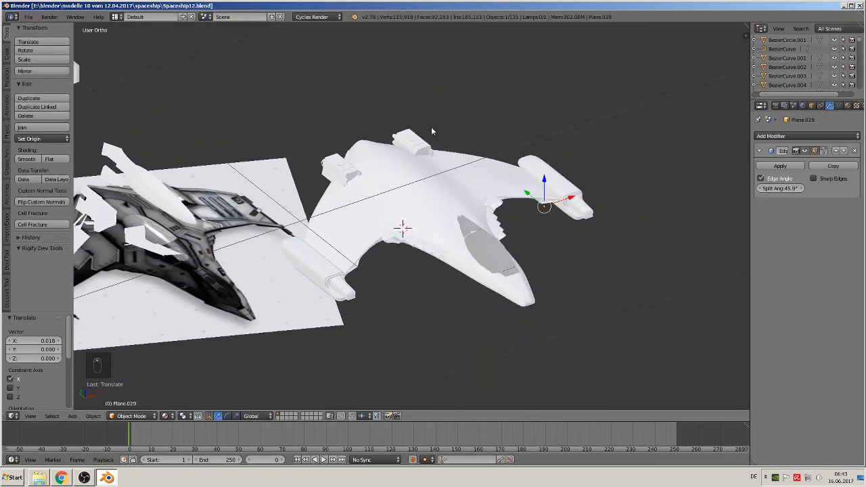
key(Up)
key(KP_1)
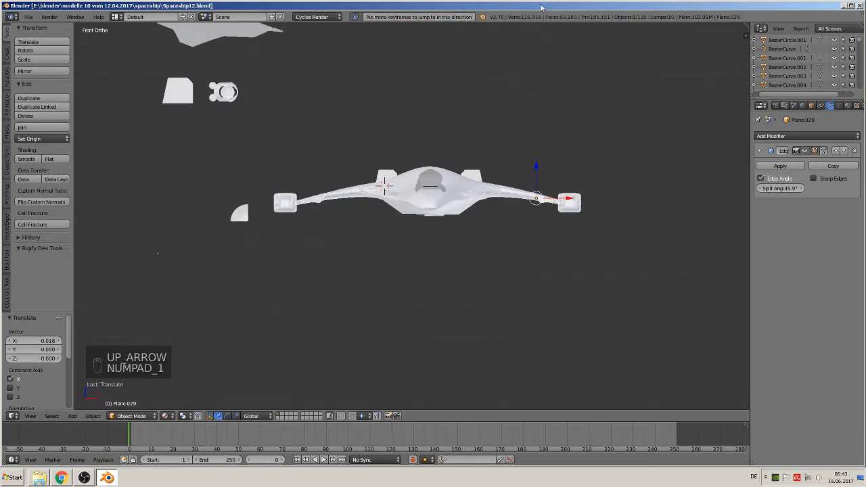
scroll(498, 87, down, 5)
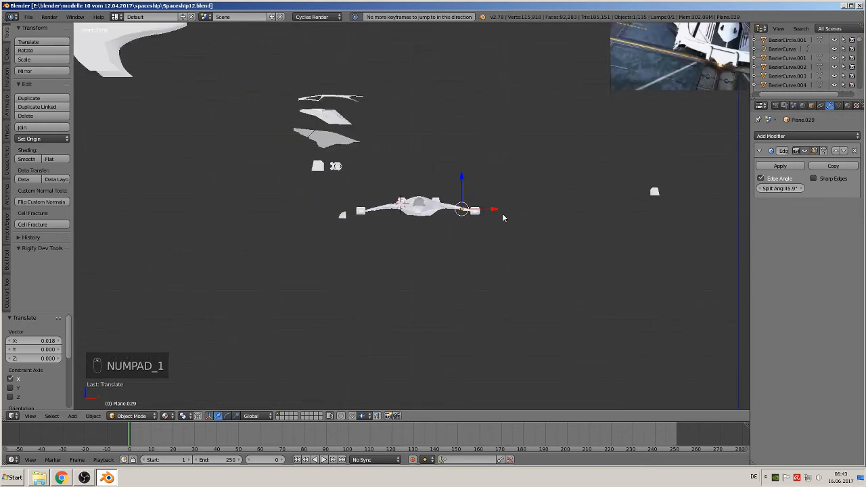
shift+middle_drag(473, 258, 553, 32)
scroll(361, 188, down, 3)
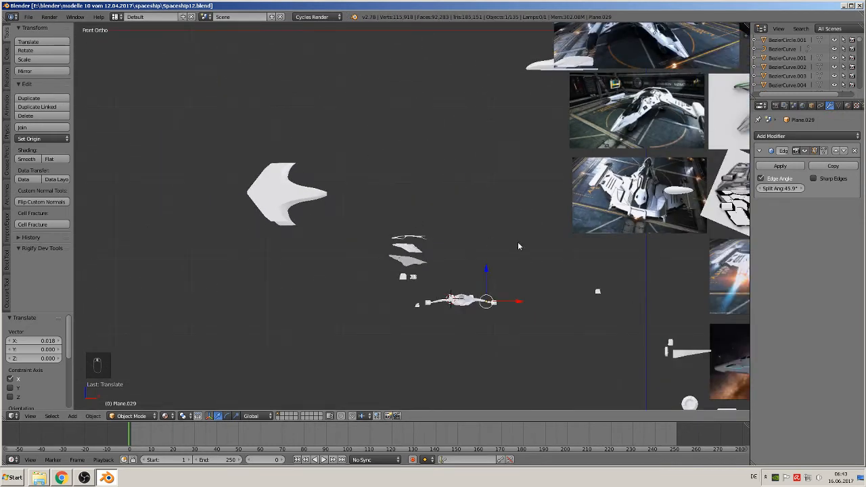
scroll(476, 344, up, 2)
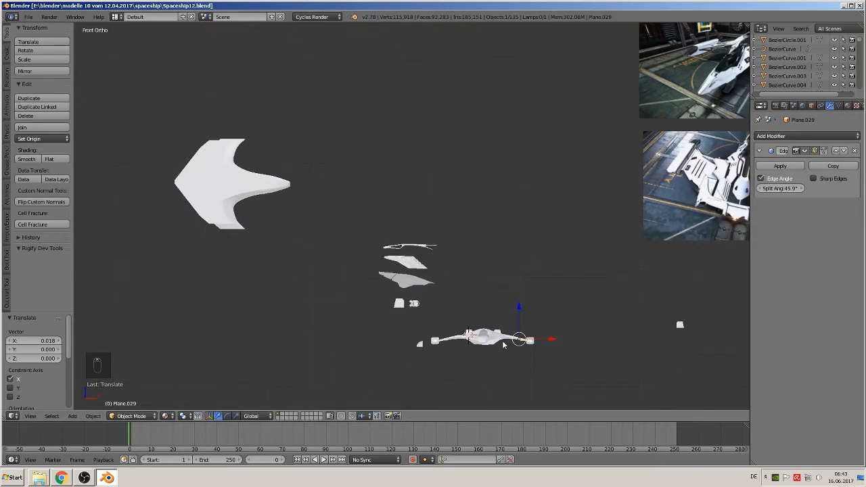
right_click(502, 343)
middle_drag(501, 361, 501, 334)
right_click(486, 330)
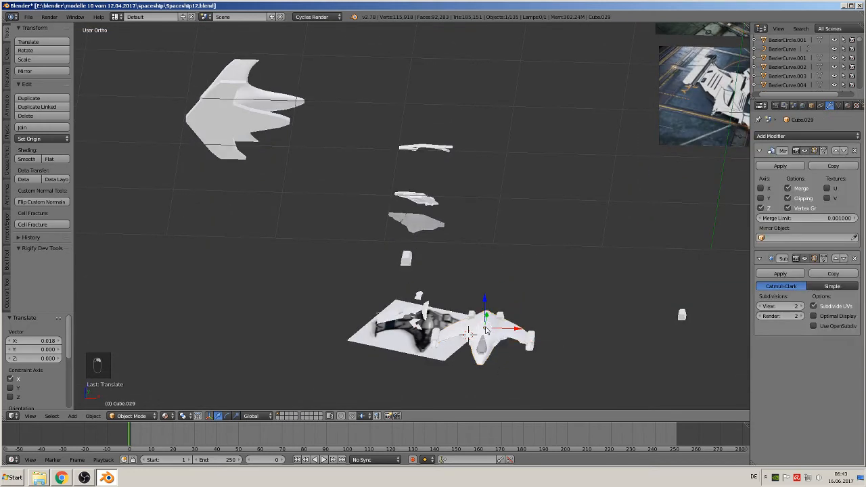
key(shift+d)
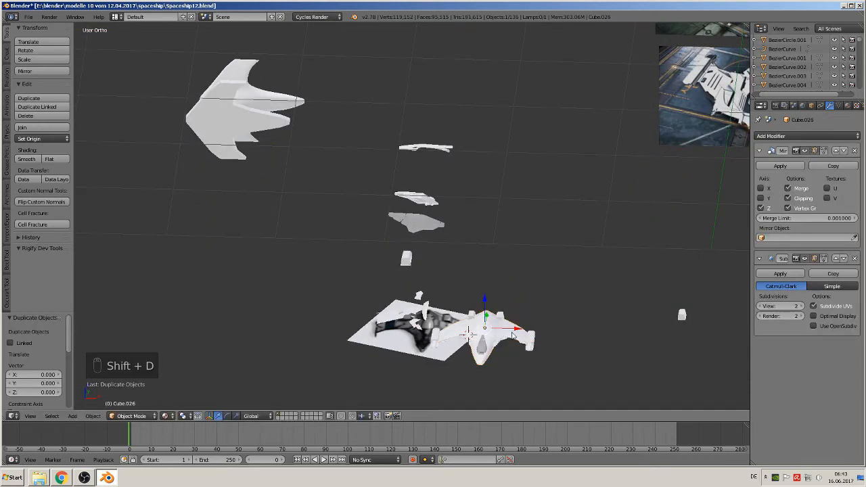
key(x)
click(303, 325)
middle_drag(327, 216, 287, 132)
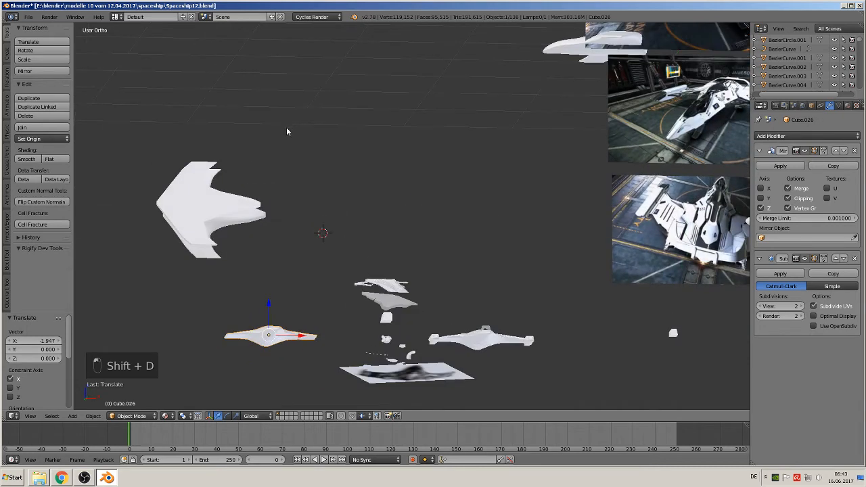
Move the two large spare hulls and the leftover hull overlapping the reference images to layer 2.
right_click(223, 228)
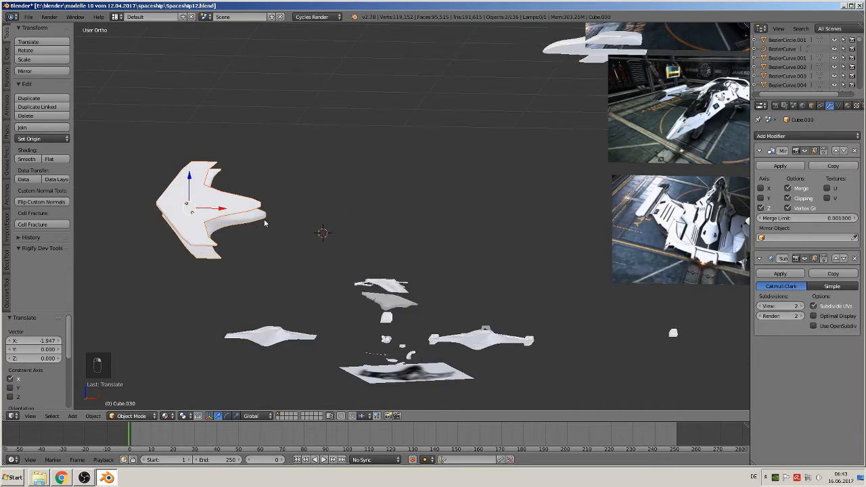
key(m)
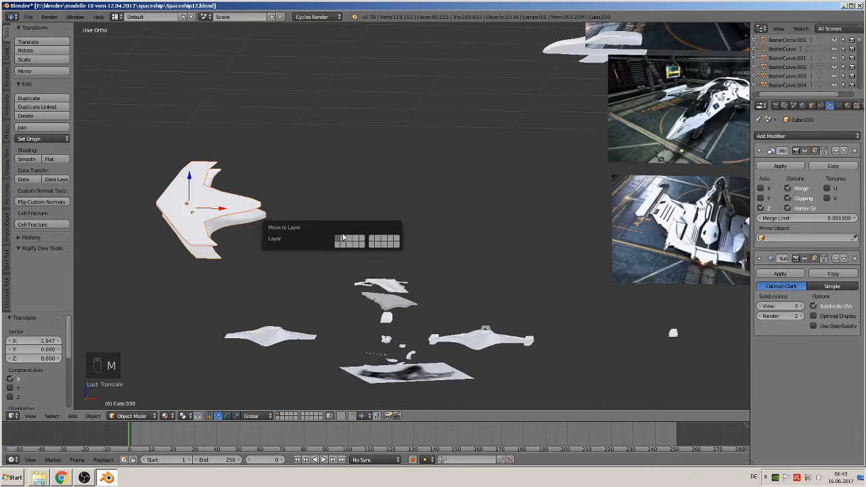
click(343, 241)
shift+middle_drag(532, 148, 223, 236)
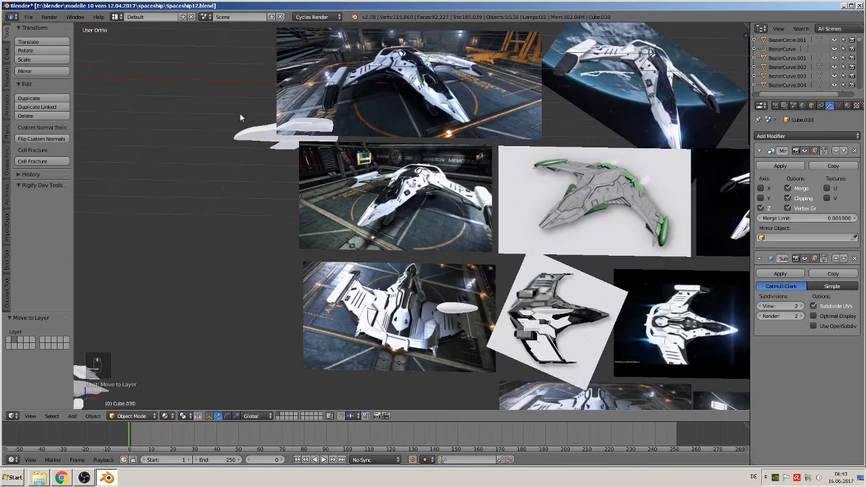
right_click(266, 137)
key(m)
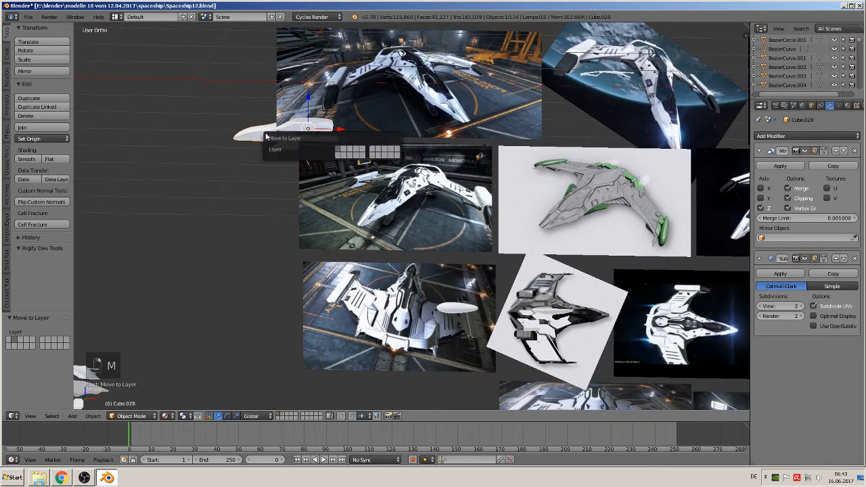
click(345, 150)
Raise the tilted reference image along Z so it clears the small parts beneath it.
scroll(409, 234, down, 4)
shift+middle_drag(564, 199, 239, 282)
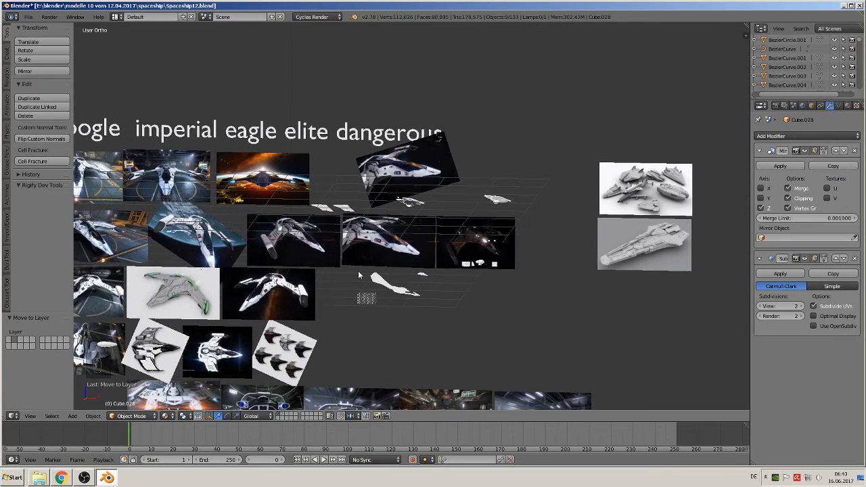
scroll(504, 200, up, 3)
right_click(397, 140)
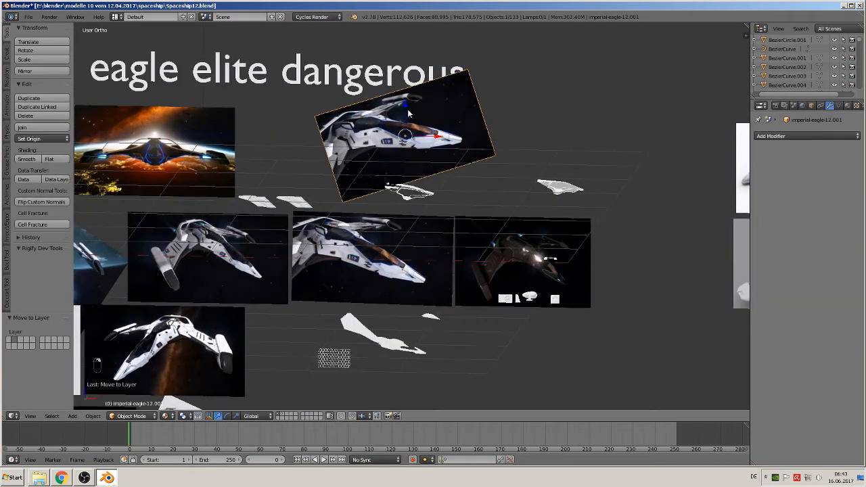
key(g)
key(z)
click(409, 51)
Delete the large "imperial eagle elite dangerous" text above the reference images.
right_click(239, 78)
key(x)
click(239, 79)
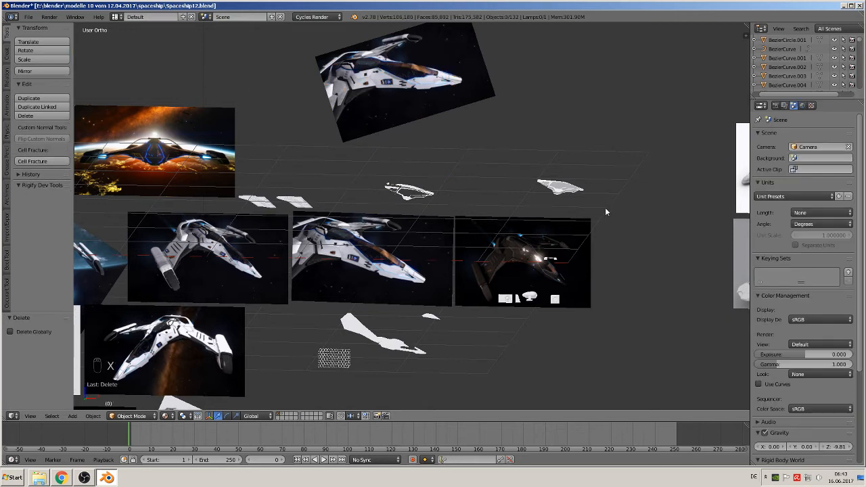
Move the two groups of spare panel parts lying between the rows of reference images to layer 2.
key(b)
drag(599, 209, 366, 165)
key(m)
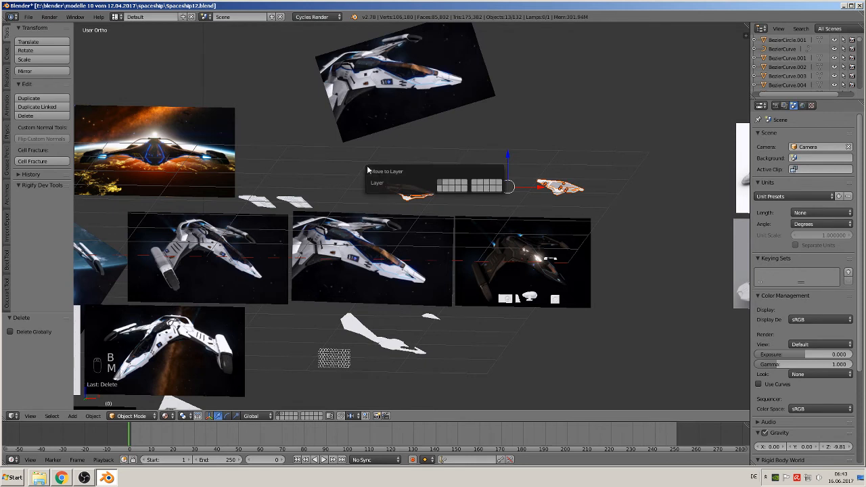
click(449, 183)
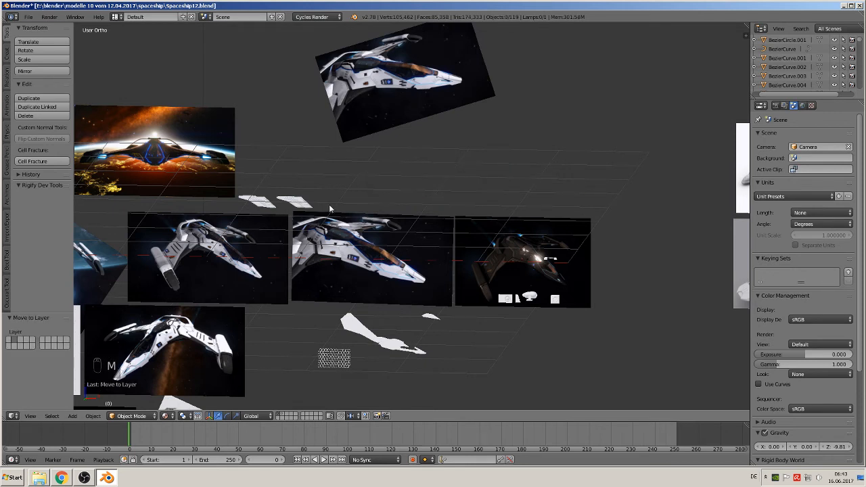
key(b)
drag(328, 211, 244, 188)
key(m)
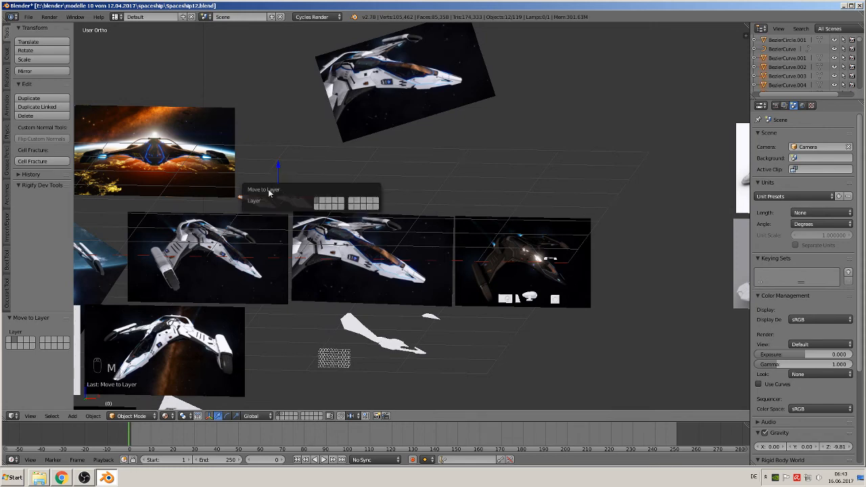
click(328, 204)
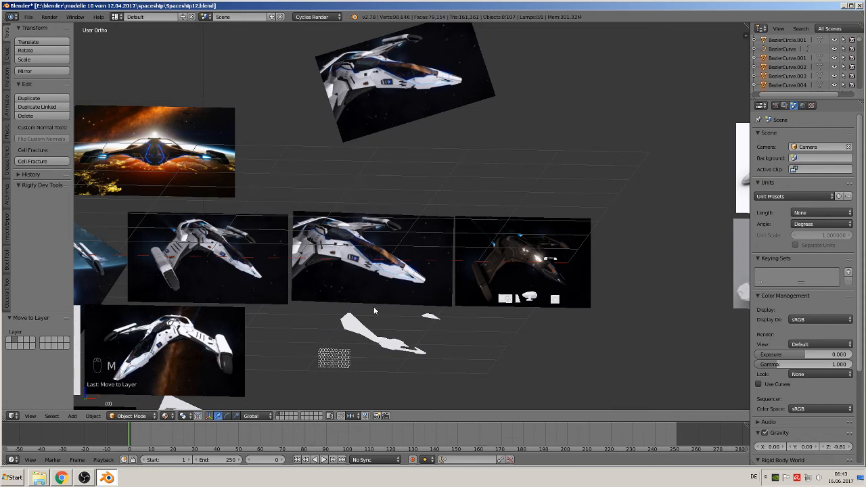
Move the small spare part in front of the tilted planet-background reference image to layer 2.
shift+middle_drag(354, 283, 634, 245)
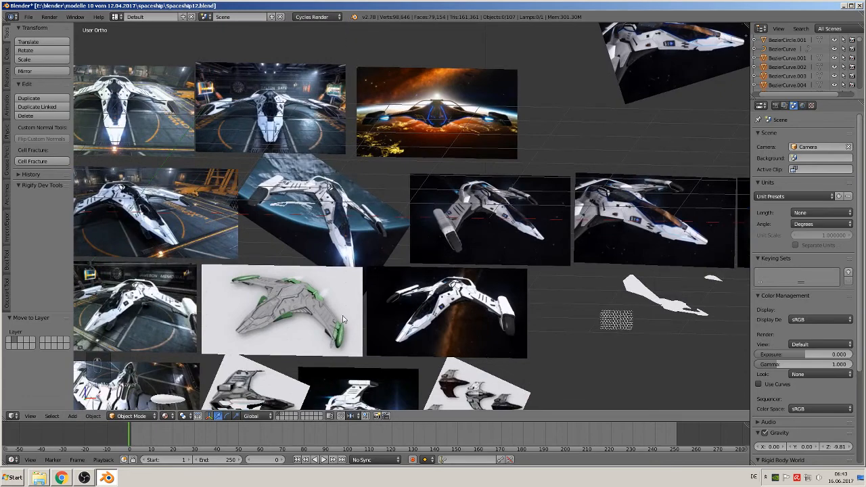
right_click(291, 206)
key(m)
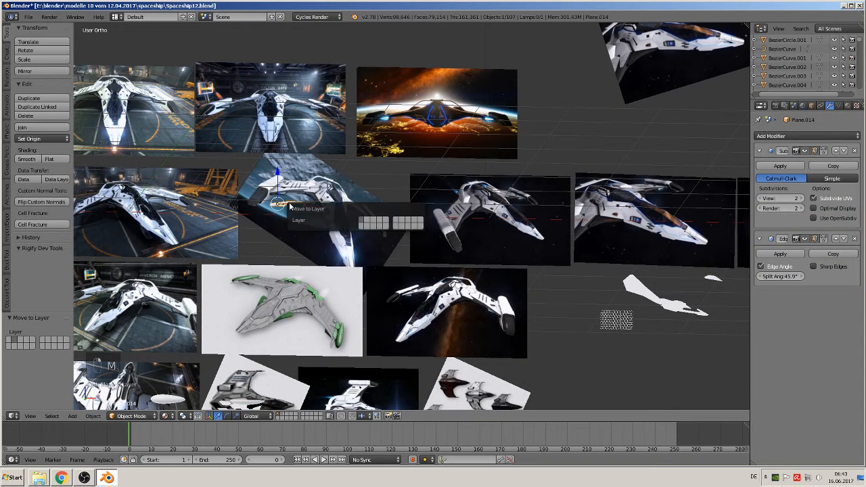
click(368, 218)
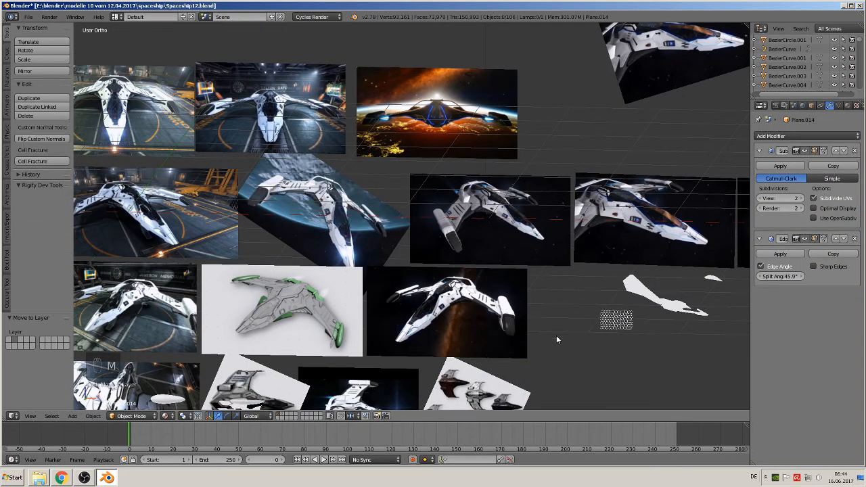
Move the stack of spare wing panels and the block above the blueprint image to layer 2.
shift+middle_drag(556, 335, 169, 97)
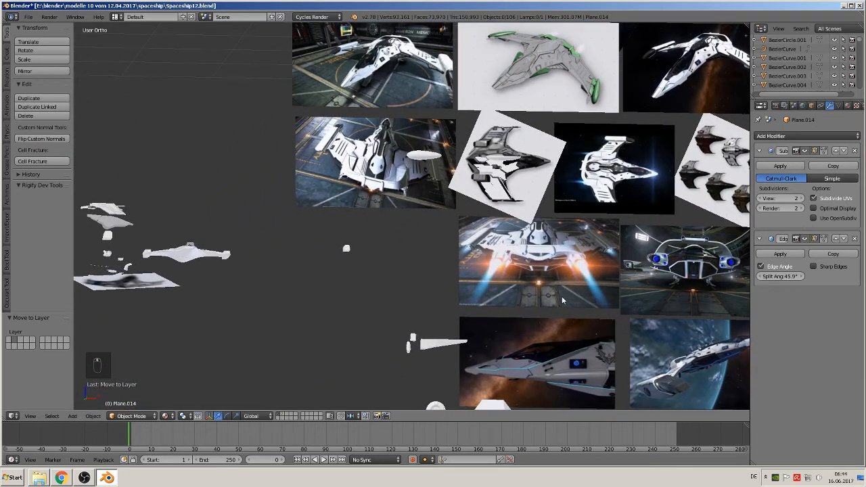
shift+middle_drag(562, 300, 89, 240)
scroll(181, 177, up, 3)
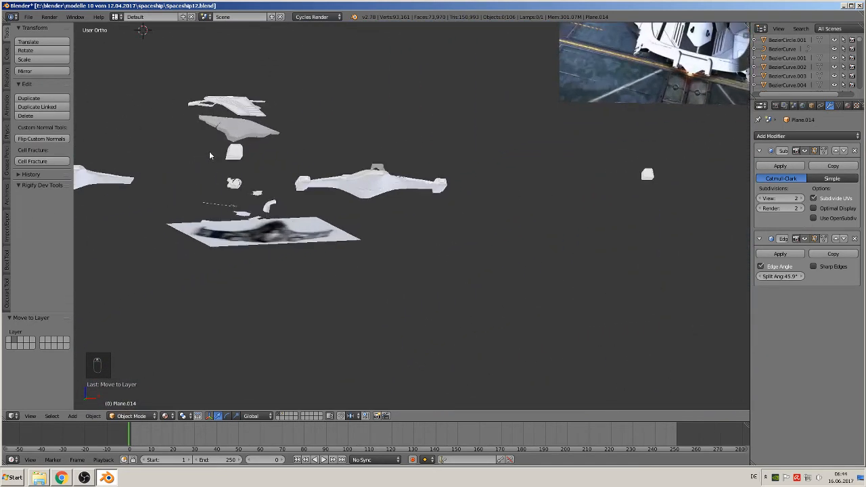
shift+middle_drag(234, 168, 385, 226)
scroll(403, 235, up, 3)
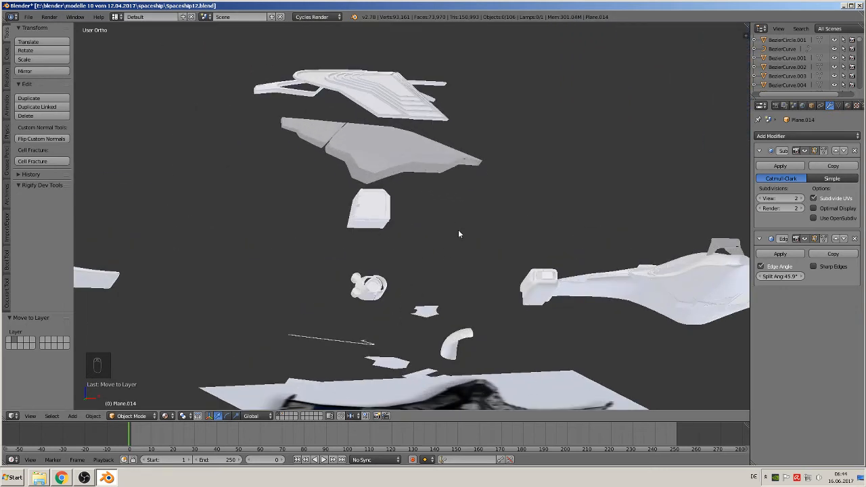
key(b)
drag(496, 232, 221, 63)
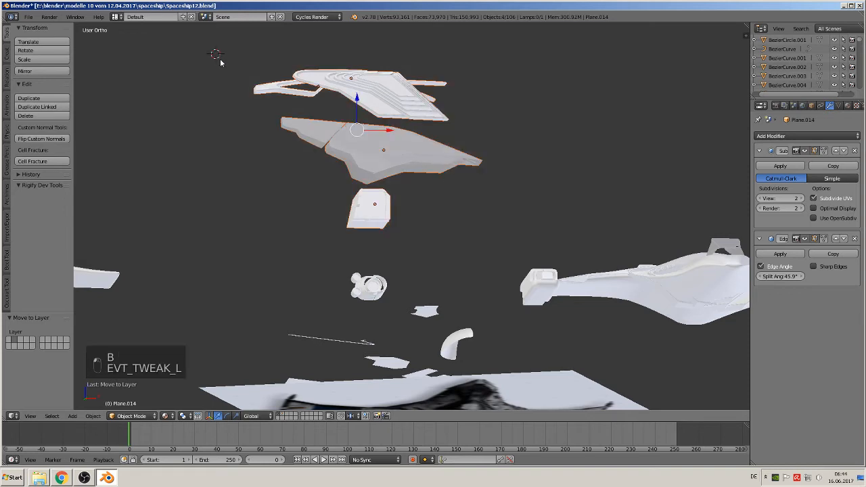
key(m)
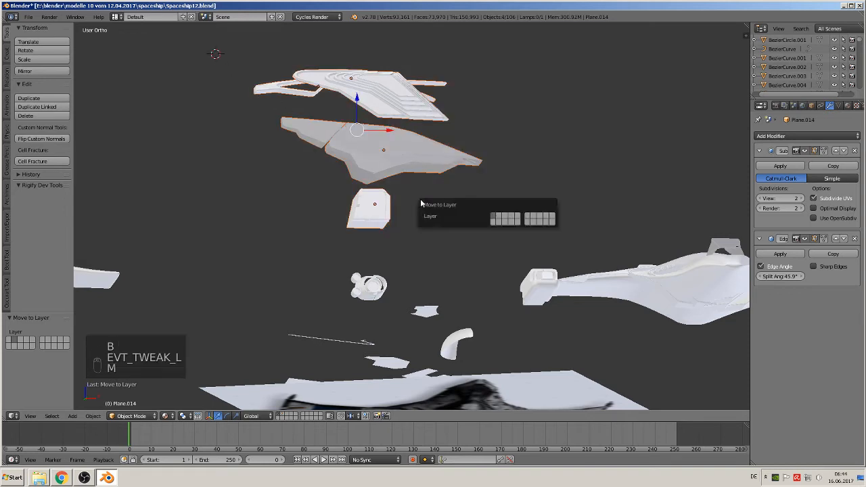
click(500, 215)
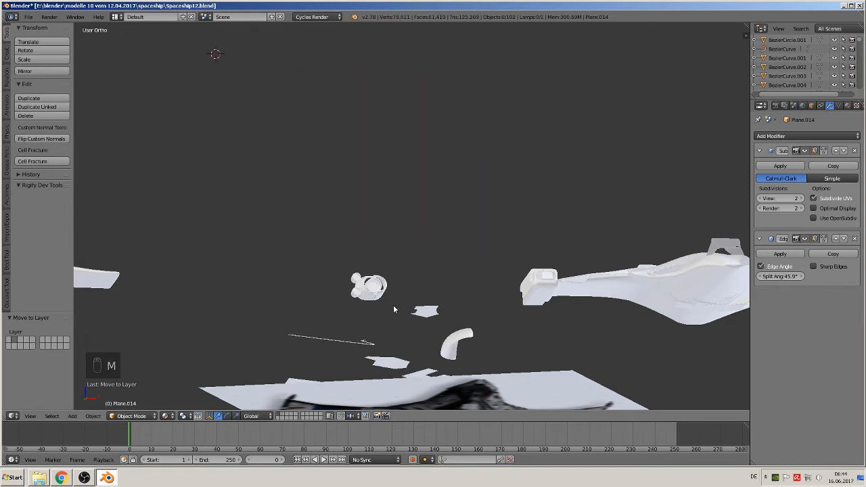
Move the round spare part floating above the blueprint image to layer 2.
right_click(379, 290)
key(m)
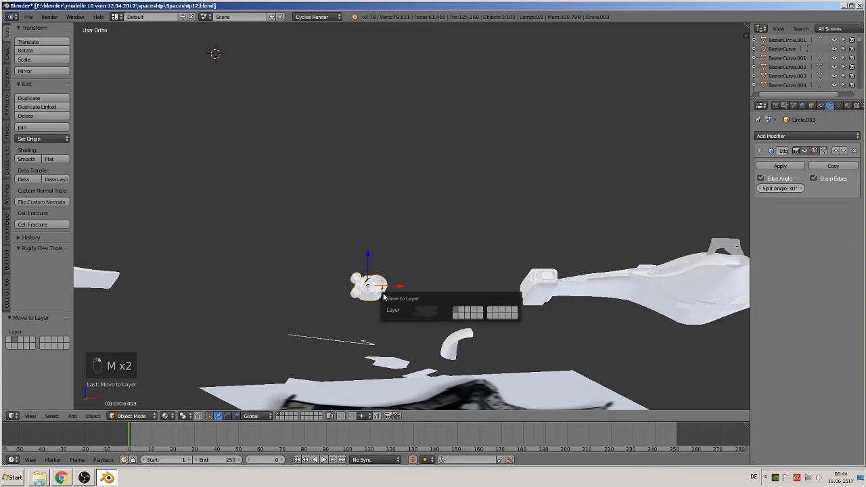
click(460, 310)
Move the long spare pod and the flat ring beneath the reference images to layer 2.
scroll(250, 328, down, 4)
middle_drag(260, 292, 284, 284)
key(KP_1)
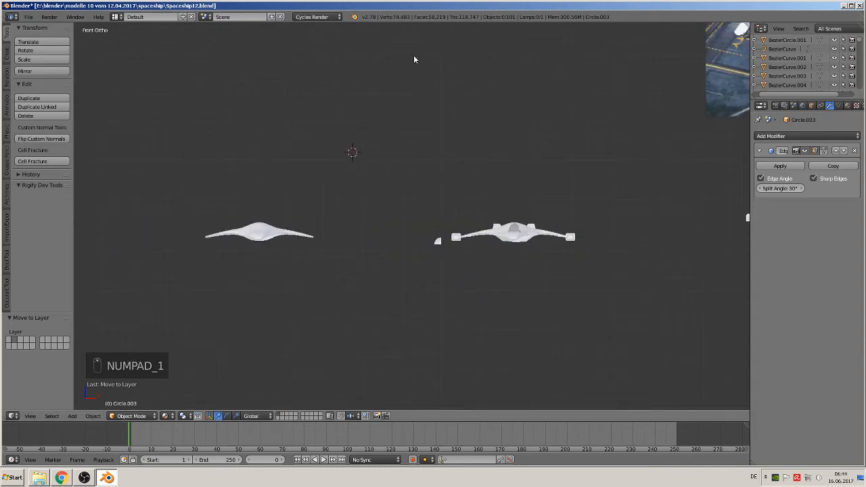
shift+middle_drag(669, 273, 195, 291)
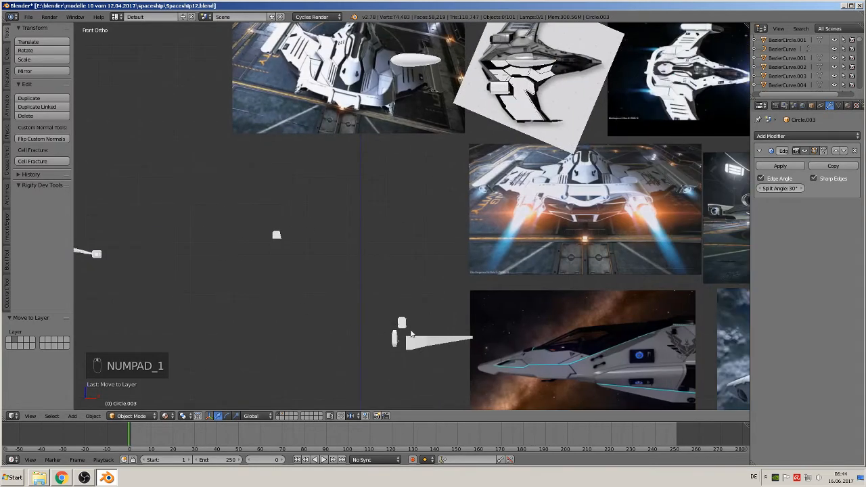
shift+middle_drag(411, 334, 70, 287)
scroll(256, 301, down, 2)
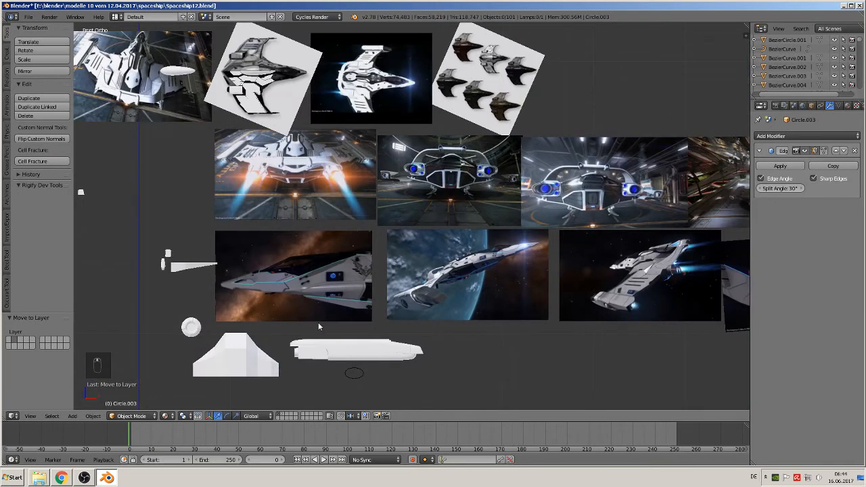
shift+middle_drag(319, 327, 379, 242)
right_click(425, 264)
shift+right_click(418, 291)
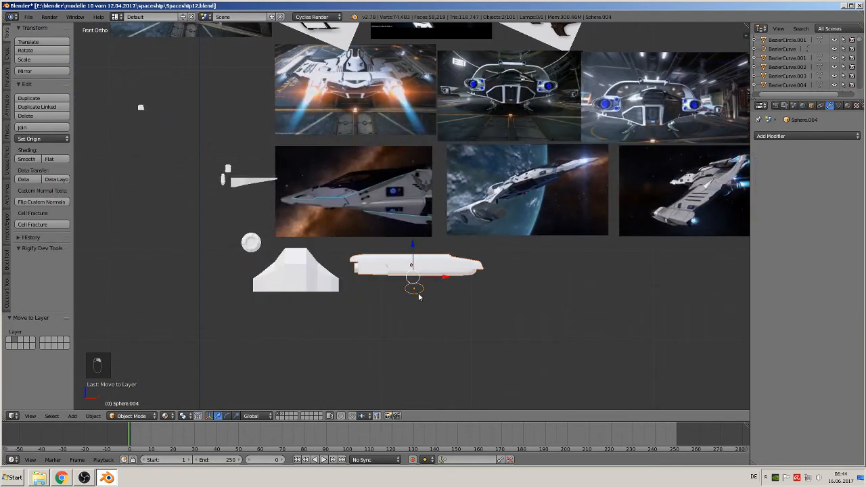
key(m)
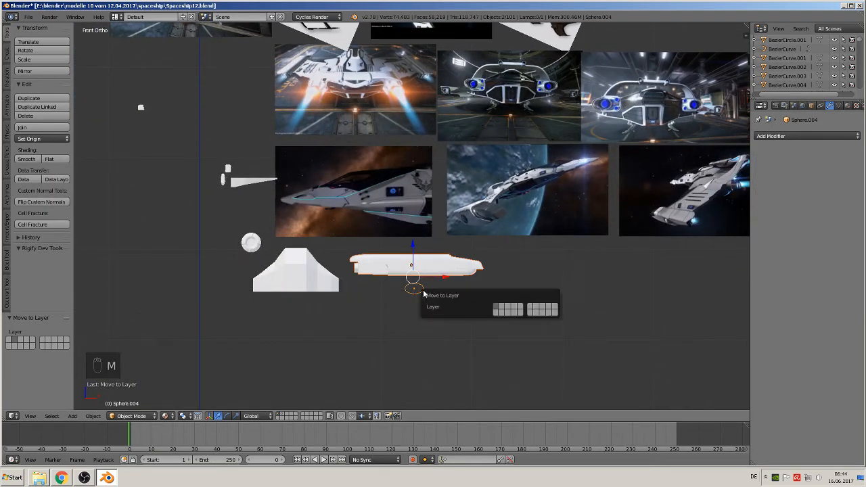
click(512, 310)
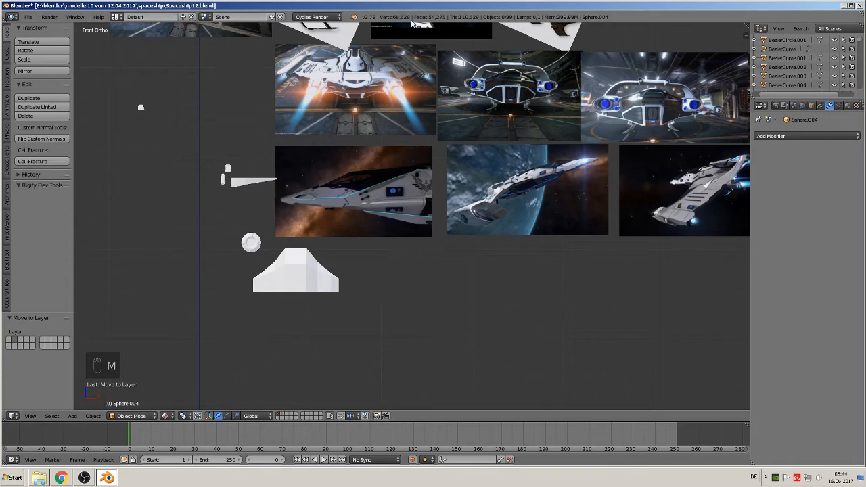
Move the large trapezoid block beneath the reference images onto the detailed spaceship, about -3.501 along X and 1.736 along Z.
scroll(609, 178, down, 1)
scroll(609, 178, down, 4)
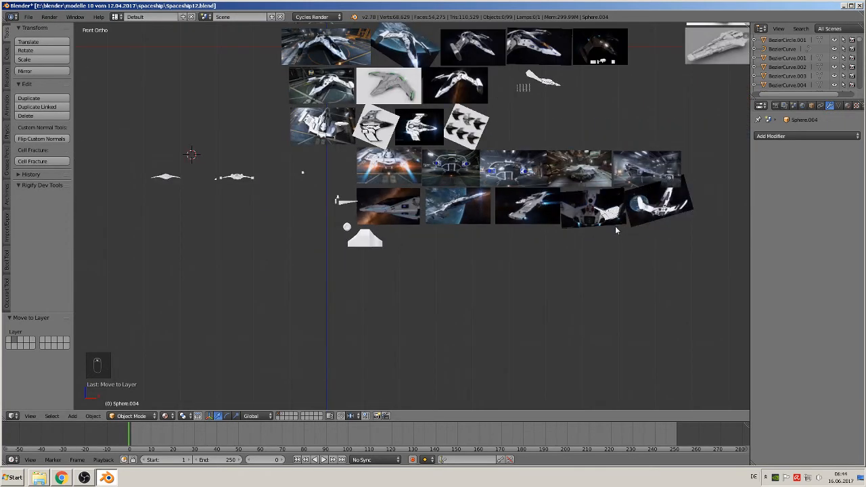
shift+middle_drag(615, 230, 704, 302)
scroll(506, 283, up, 2)
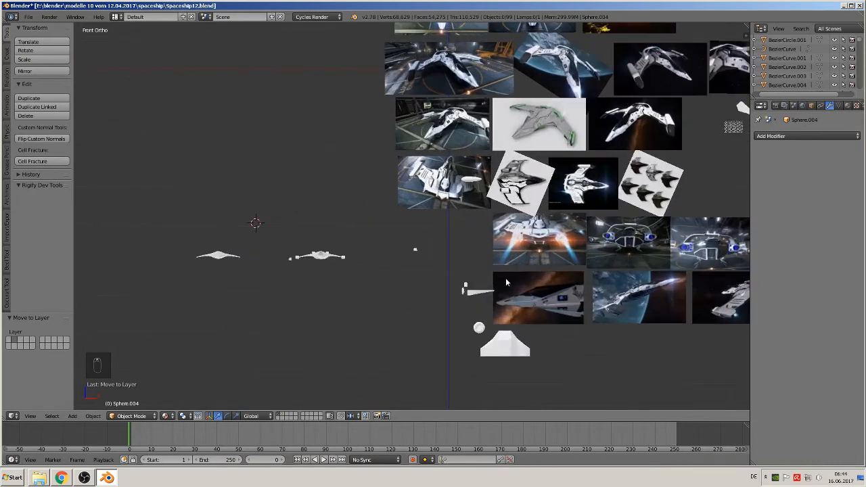
scroll(504, 291, up, 1)
shift+middle_drag(538, 335, 571, 244)
right_click(557, 289)
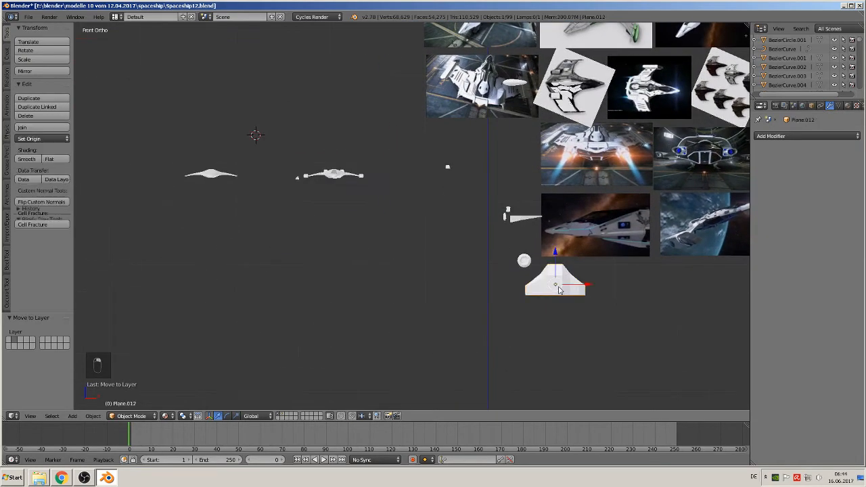
key(g)
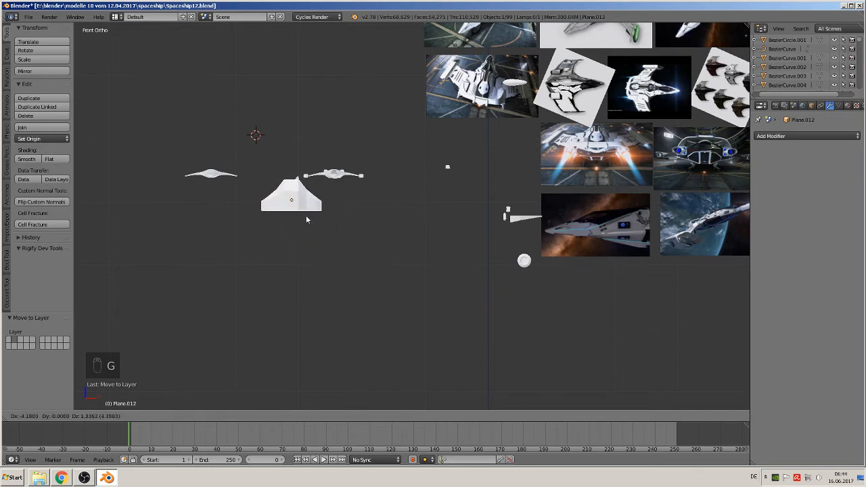
click(350, 194)
scroll(328, 188, up, 3)
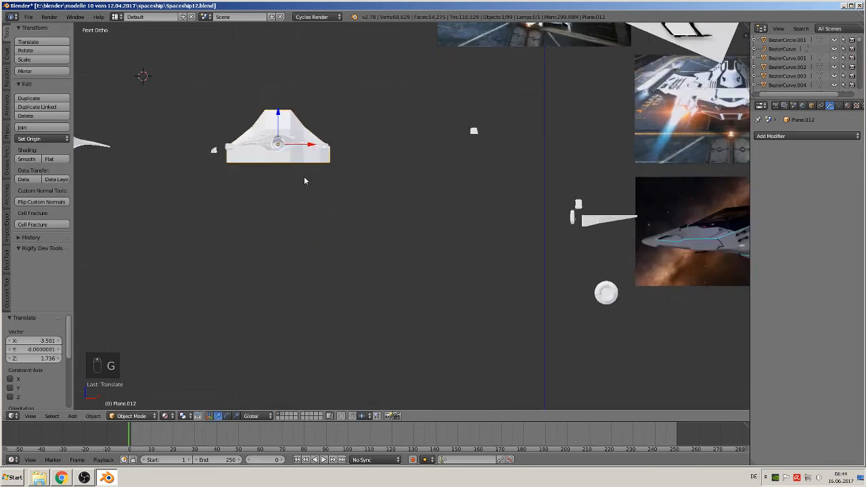
Rotate the trapezoid block about the global X axis by -90° and by a further 180°.
shift+middle_drag(304, 180, 448, 271)
scroll(452, 277, up, 2)
key(r)
text(x)
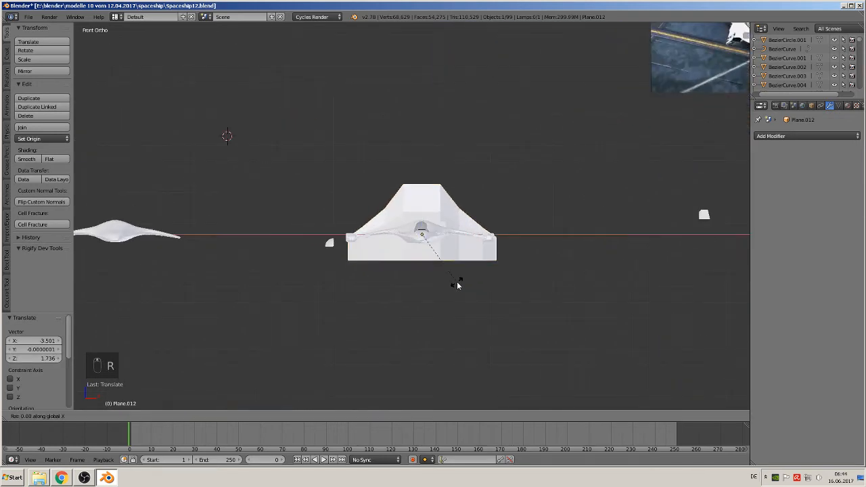
text(-90)
key(Return)
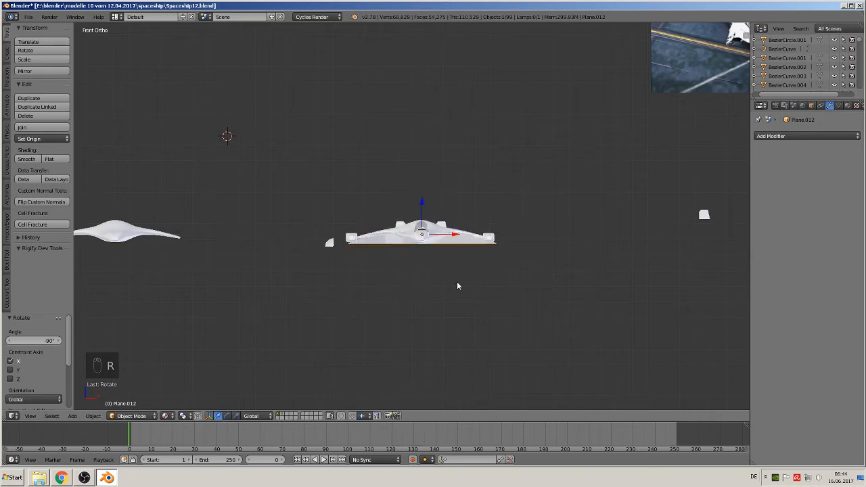
text(rx)
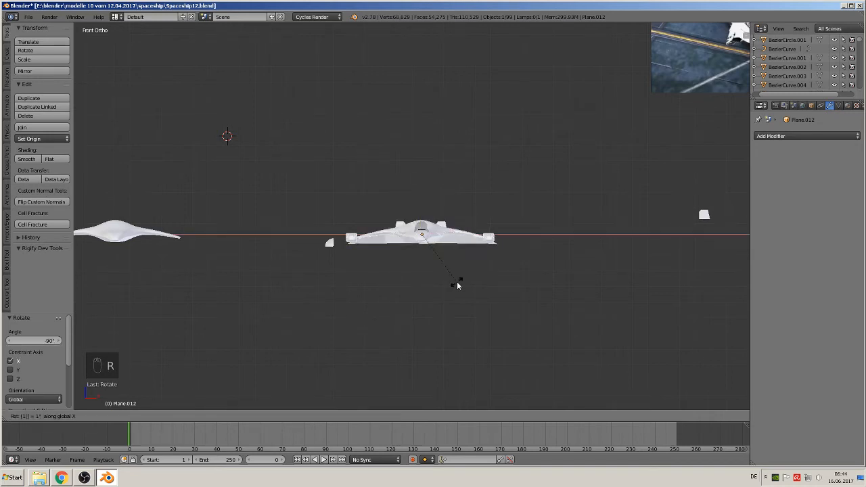
text(130)
key(Return)
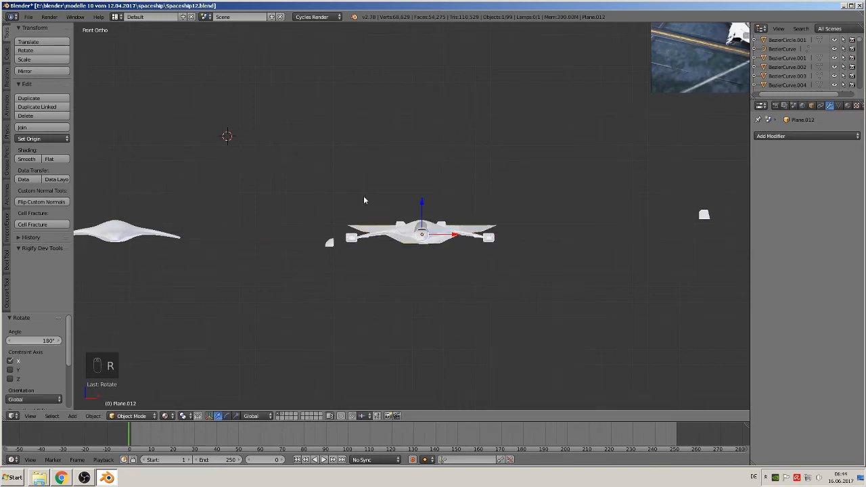
Lower the trapezoid block about 0.06 along Z and scale it to about 0.379 beneath the hull.
key(g)
key(z)
click(425, 209)
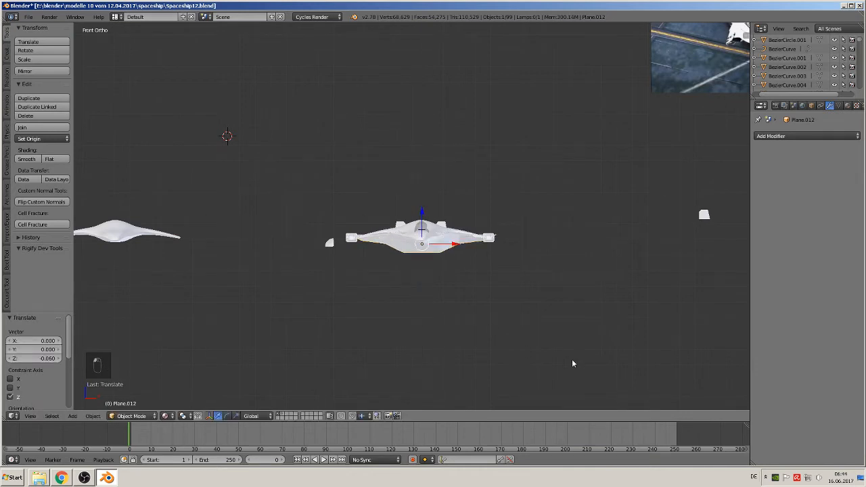
key(s)
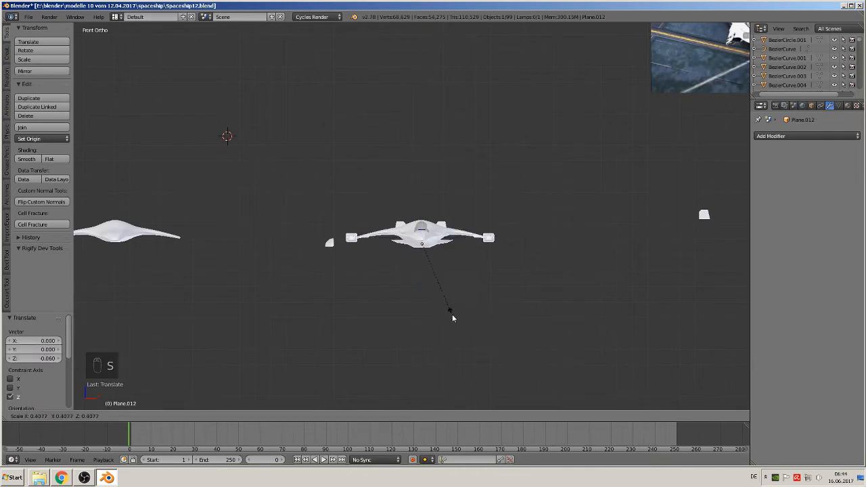
click(446, 310)
click(428, 224)
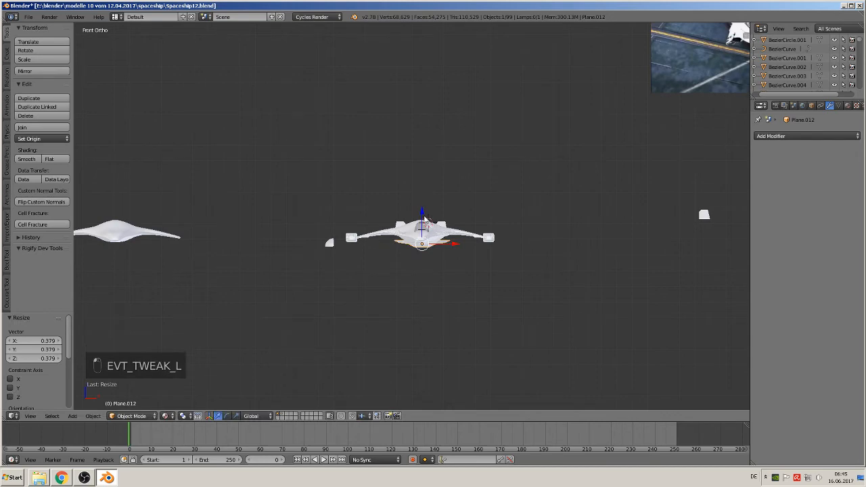
drag(424, 218, 425, 215)
Slide the trapezoid block along Y by about -0.650 and another -0.085 to position it under the hull.
middle_drag(431, 251, 429, 184)
middle_drag(440, 237, 431, 289)
drag(384, 246, 477, 249)
middle_drag(477, 249, 485, 315)
middle_drag(553, 302, 590, 285)
key(g)
key(y)
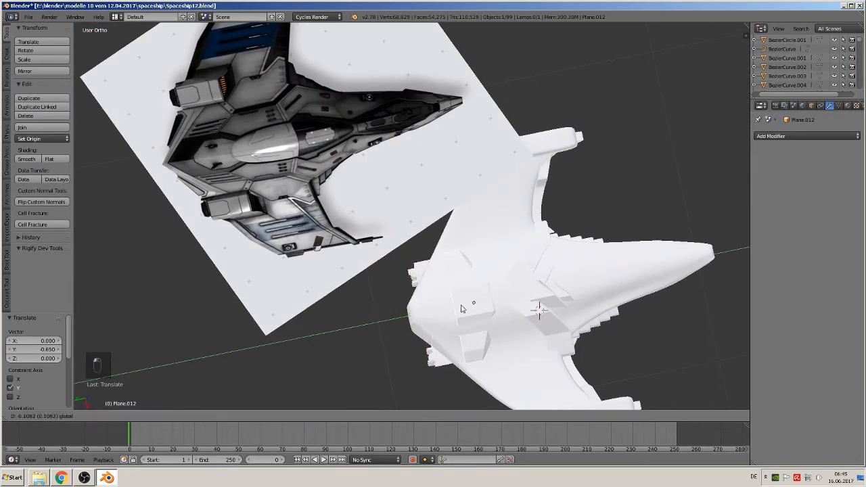
click(454, 309)
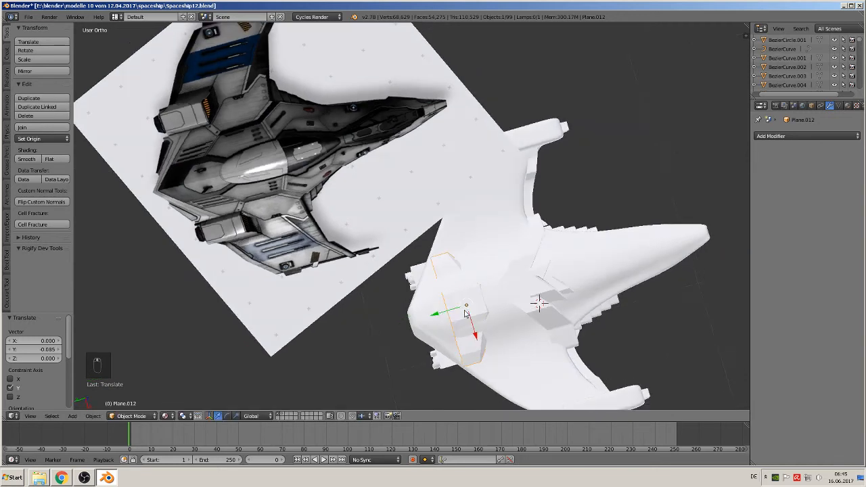
Scale the trapezoid block up by about 1.137 and shift it about -0.023 along Y.
key(s)
click(552, 357)
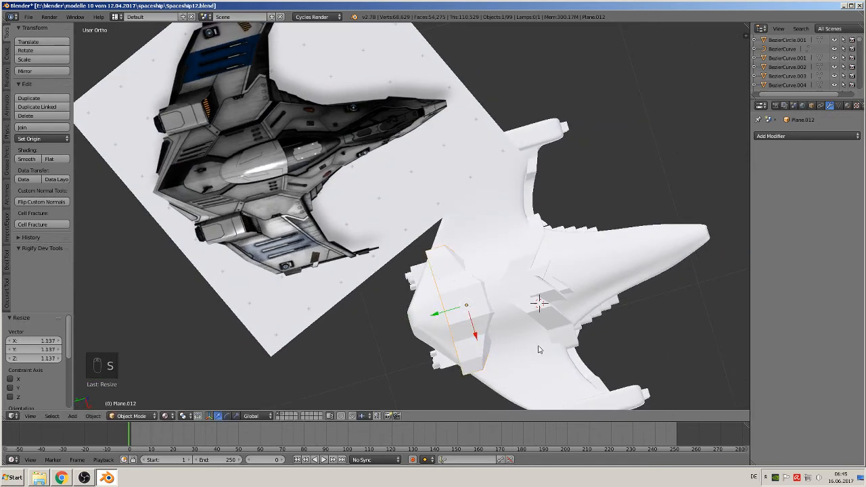
key(g)
key(y)
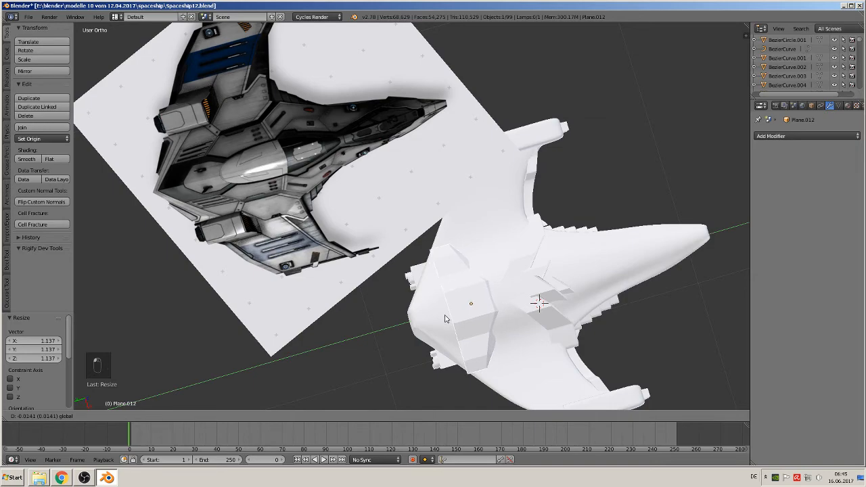
drag(450, 318, 450, 319)
Lower the trapezoid block about 0.009 along Z and clear the selection.
middle_drag(447, 321, 502, 103)
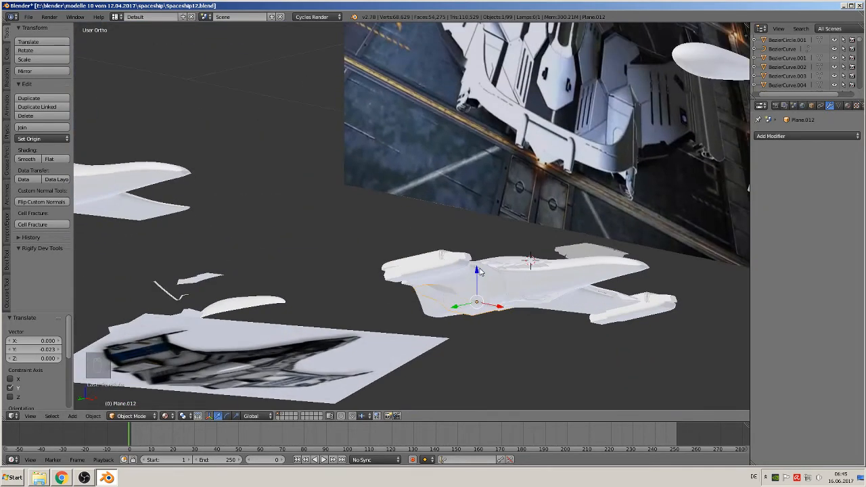
key(g)
key(z)
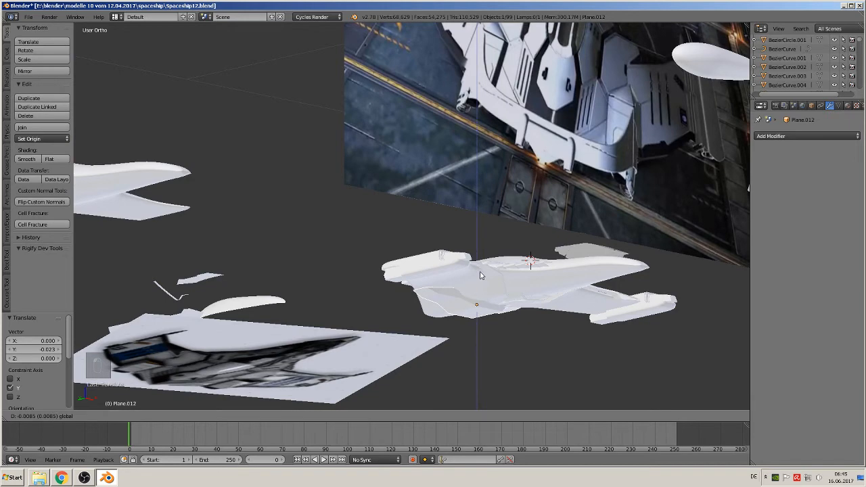
click(481, 275)
scroll(477, 287, down, 3)
middle_drag(478, 287, 446, 317)
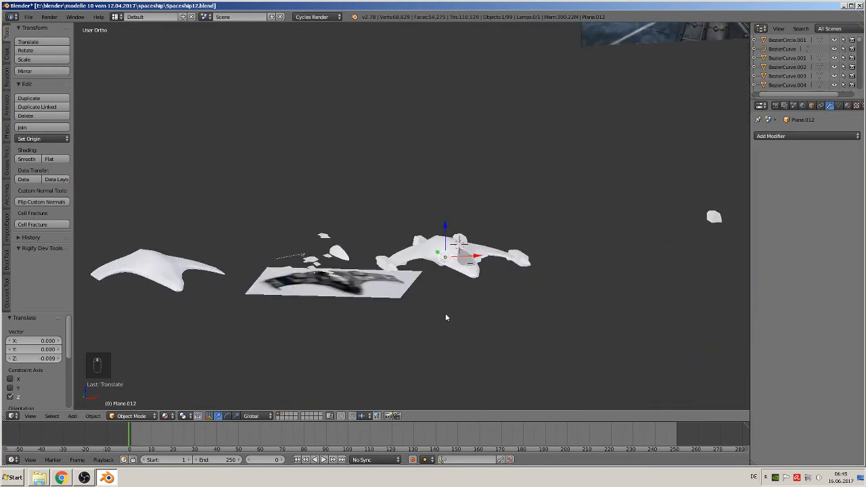
key(a)
Apply rotation and scale to the spare wedge beside the nose close-up image and set its origin to geometry.
scroll(512, 284, down, 5)
scroll(635, 256, up, 2)
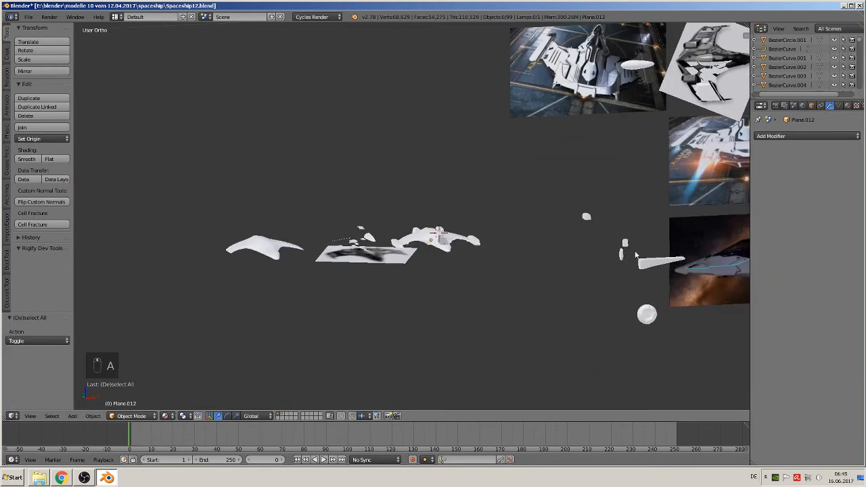
shift+middle_drag(599, 262, 308, 192)
scroll(312, 195, up, 3)
right_click(323, 174)
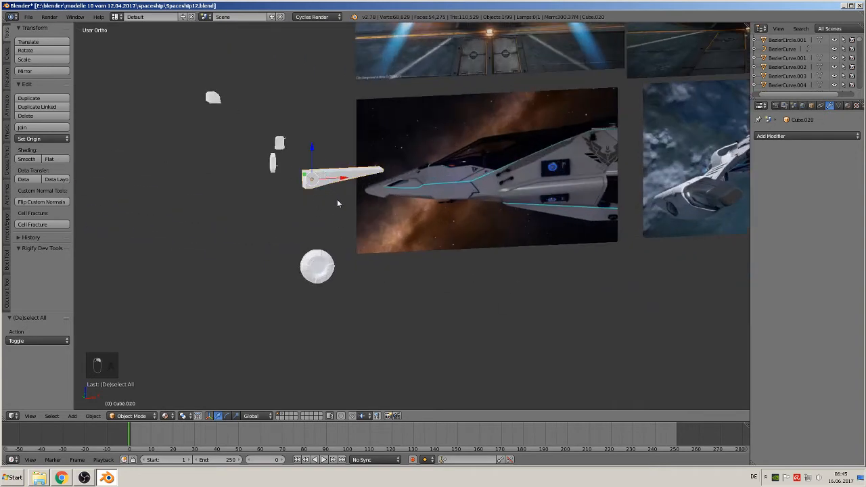
scroll(334, 198, up, 3)
scroll(328, 192, down, 5)
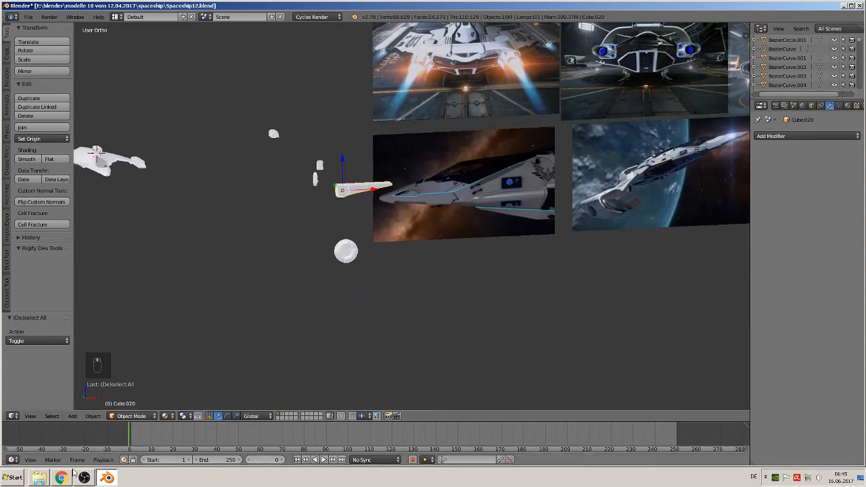
click(93, 416)
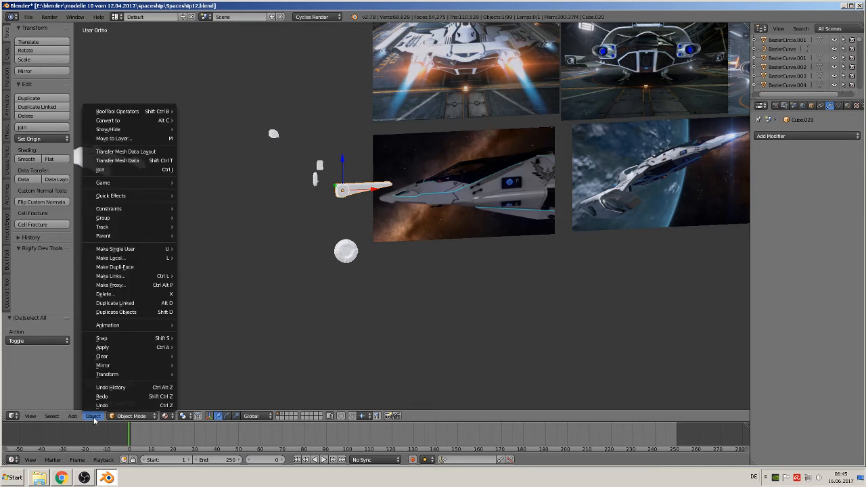
mouse_move(130, 349)
click(216, 374)
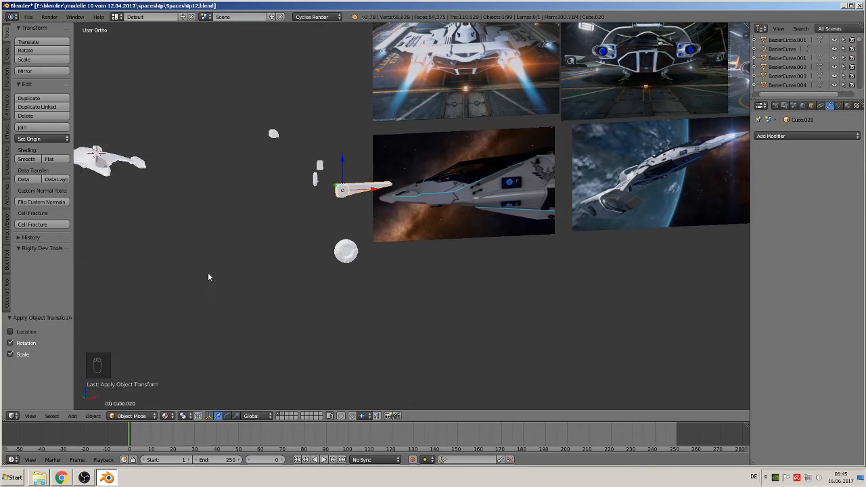
click(32, 138)
click(105, 160)
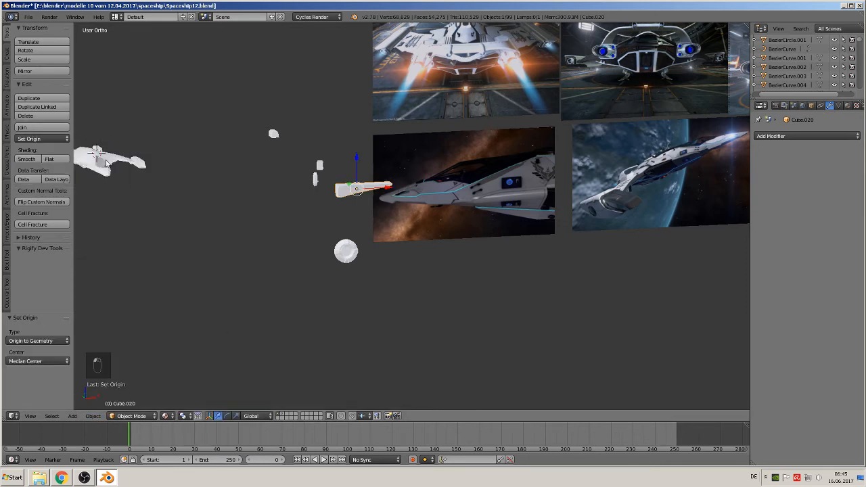
Move the wedge onto the detailed spaceship, about -2.987 along X and 0.645 along Z, and rotate it -90° about Z.
middle_drag(397, 227, 394, 225)
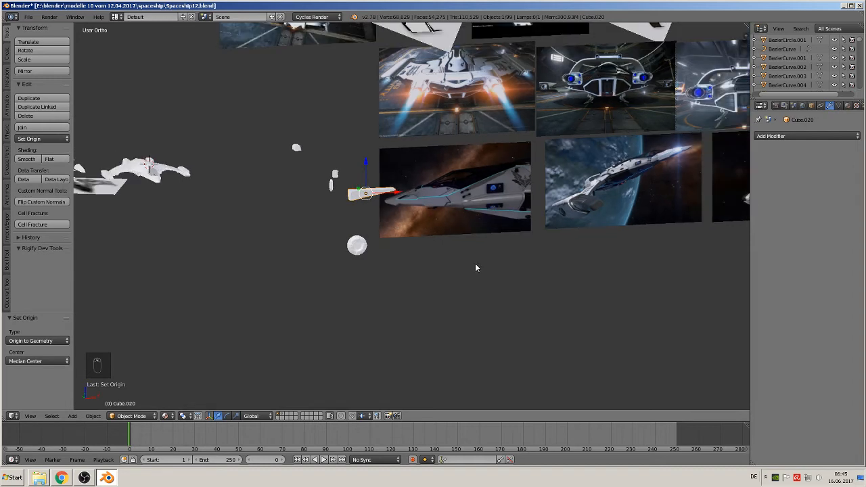
key(KP_1)
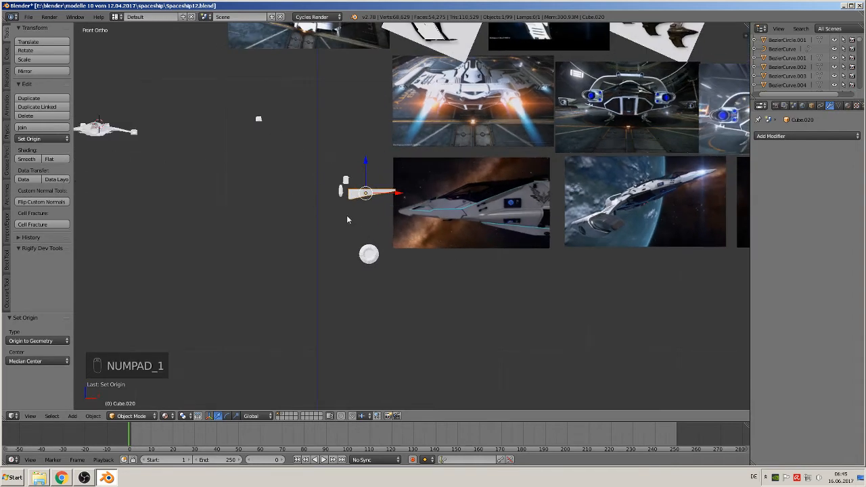
shift+middle_drag(527, 196, 667, 196)
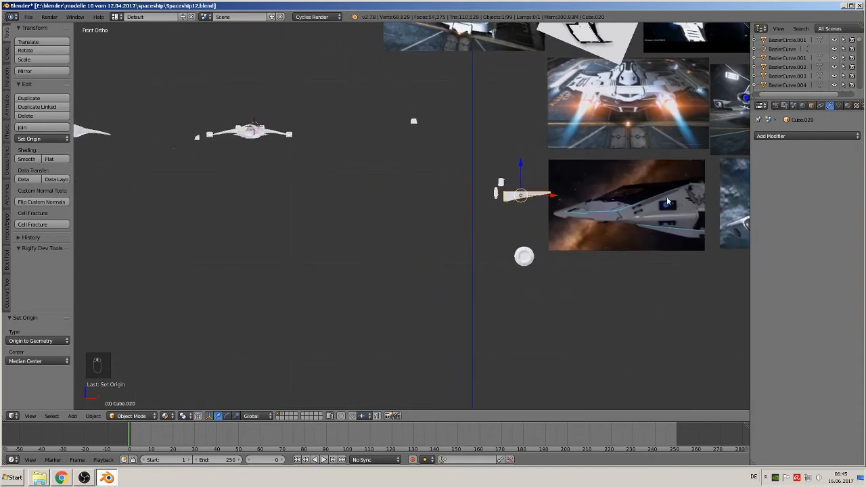
key(g)
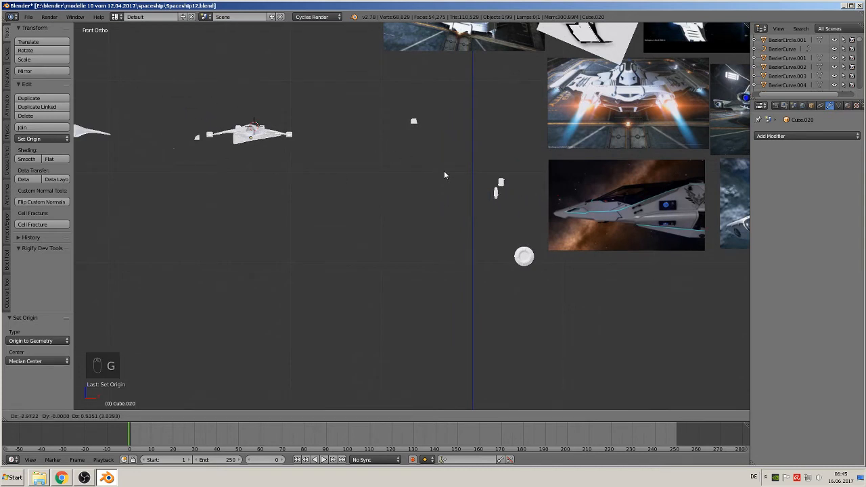
click(443, 171)
key(r)
text(z)
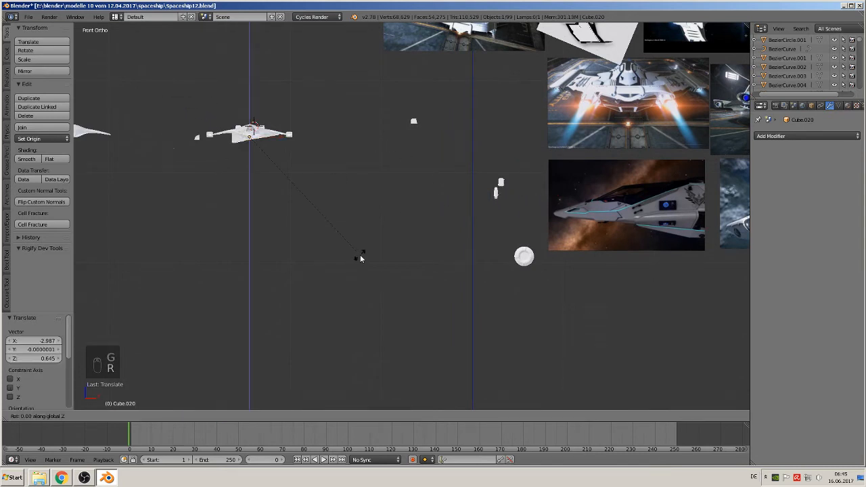
text(-90)
key(Return)
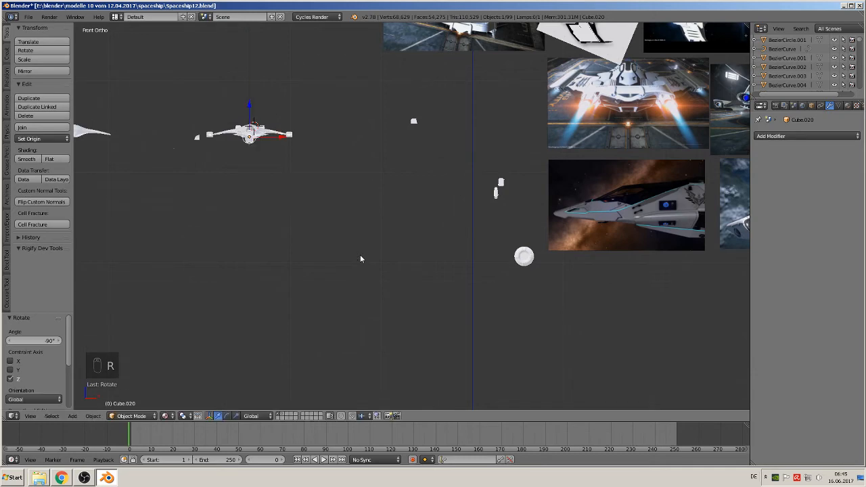
Slide the wedge about -1.868 along Y to the hull's underside and nudge it slightly toward the tail.
key(KP_Decimal)
middle_drag(377, 267, 541, 283)
key(g)
key(y)
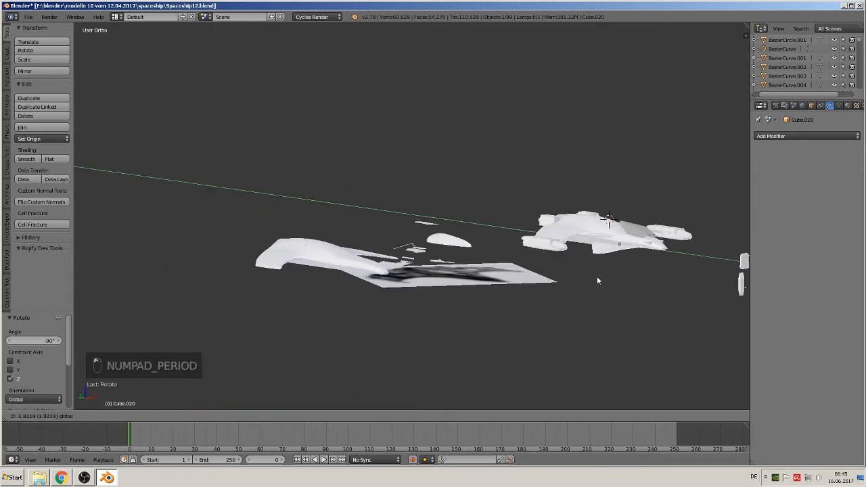
click(591, 275)
middle_drag(627, 287, 636, 200)
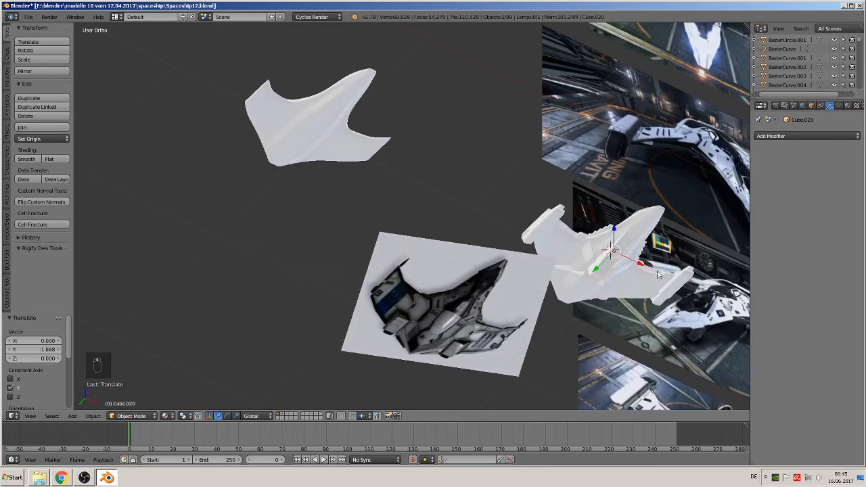
scroll(656, 274, up, 3)
shift+middle_drag(701, 309, 398, 148)
scroll(353, 174, up, 4)
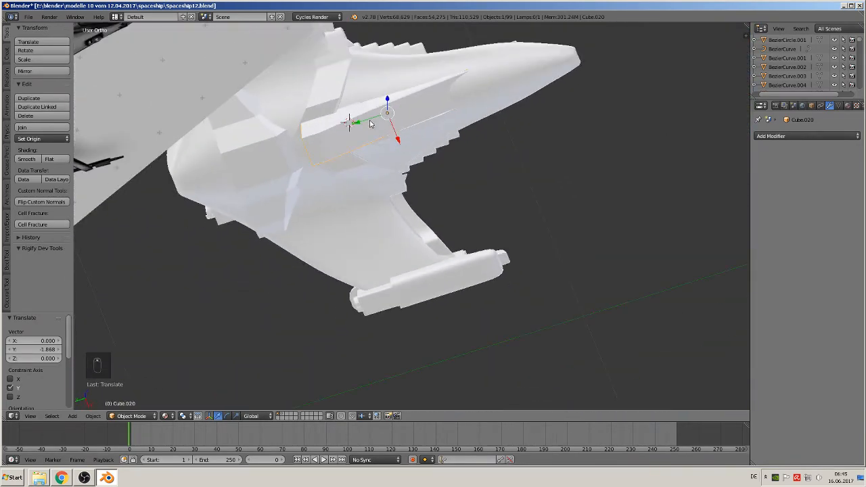
drag(361, 123, 350, 130)
Lower the trapezoid block under the rear hull about 0.034 along Z.
middle_drag(350, 133, 295, 192)
right_click(289, 175)
mouse_move(290, 138)
mouse_down()
mouse_move(291, 160)
mouse_move(298, 154)
mouse_up()
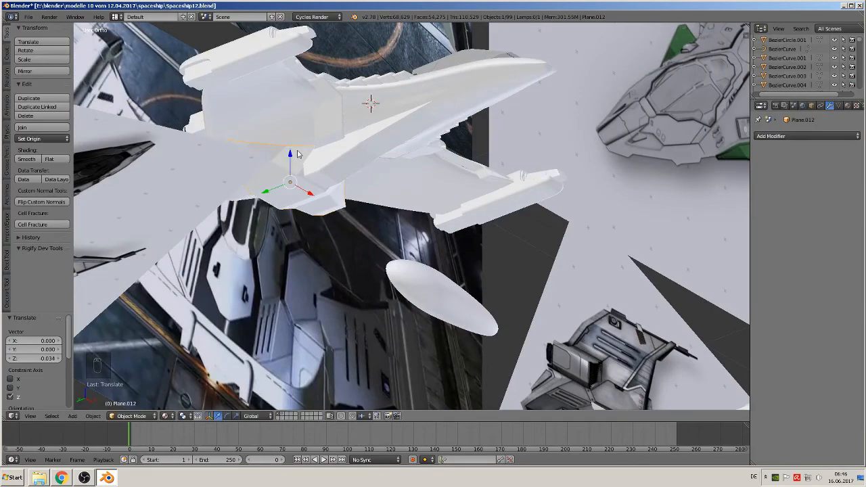
Scale the wedge under the hull down to about 0.872.
right_click(342, 163)
middle_drag(433, 169, 416, 121)
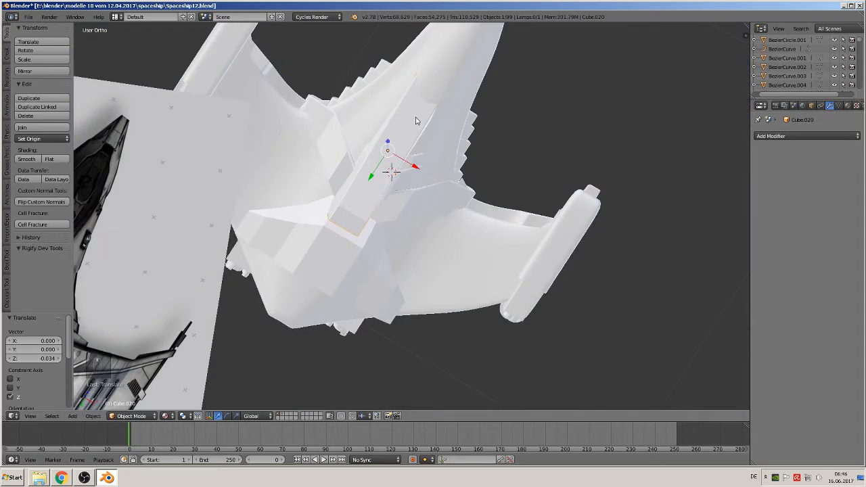
right_click(457, 235)
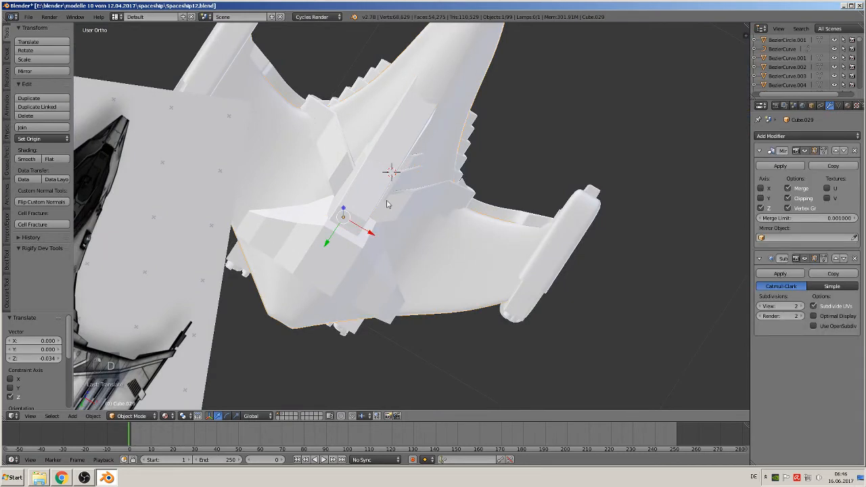
right_click(369, 188)
key(s)
click(436, 209)
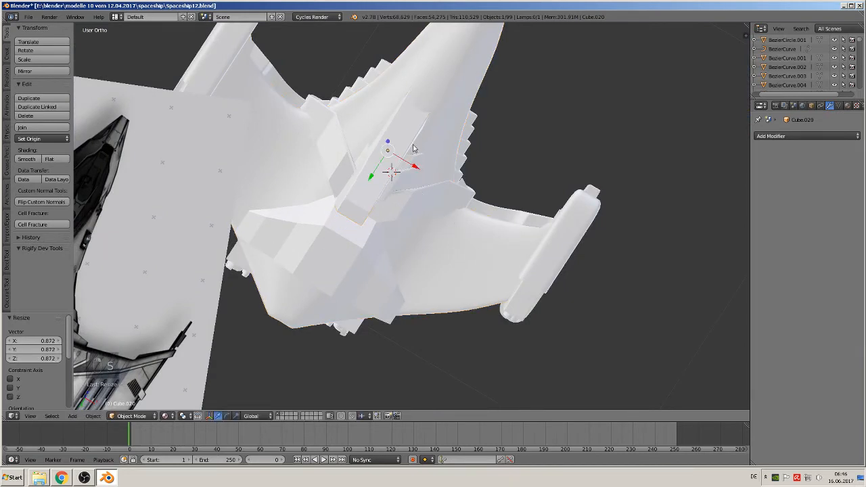
Move the wedge under the hull about 0.015 along X and 0.053 along Y.
key(g)
key(x)
click(417, 174)
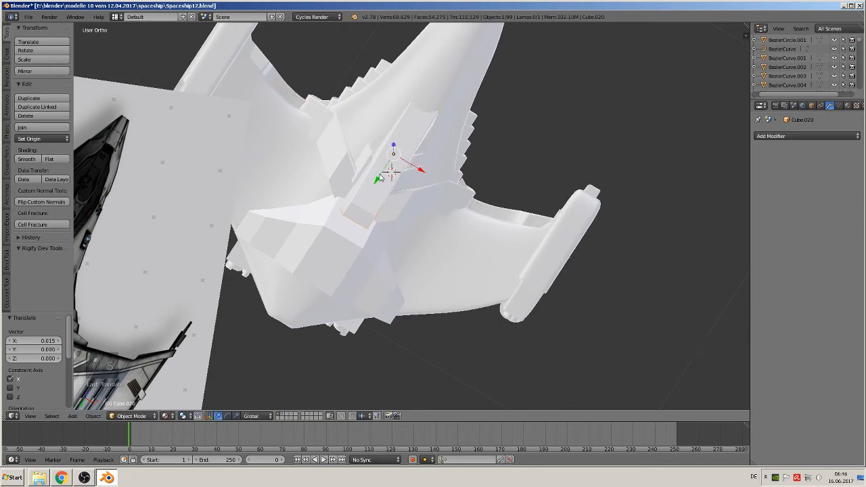
key(g)
key(y)
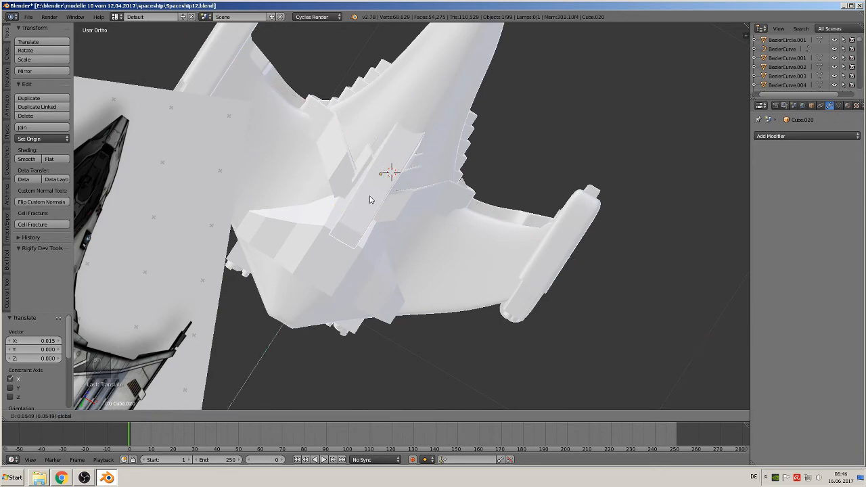
drag(369, 196, 370, 196)
Tilt the wedge about 6.748° in side view to follow the hull's underside.
middle_drag(390, 220, 457, 304)
key(r)
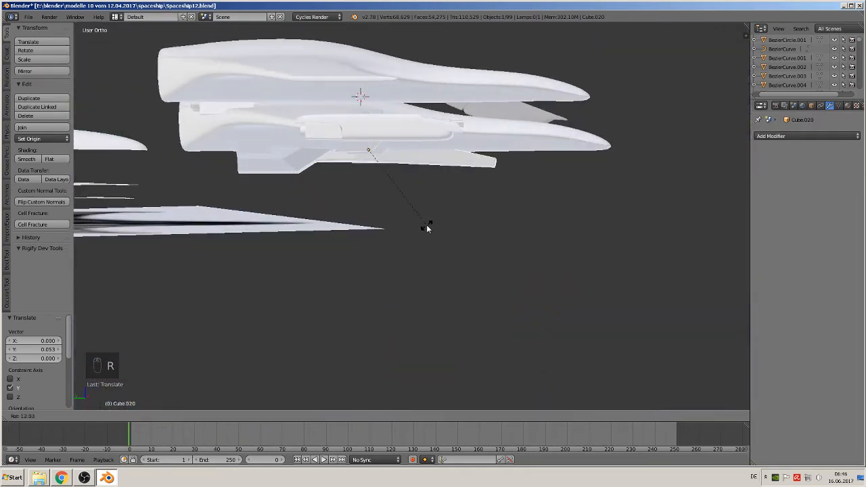
click(430, 216)
mouse_move(430, 216)
middle_down()
mouse_move(360, 135)
mouse_move(364, 121)
mouse_move(402, 197)
mouse_move(423, 210)
middle_up()
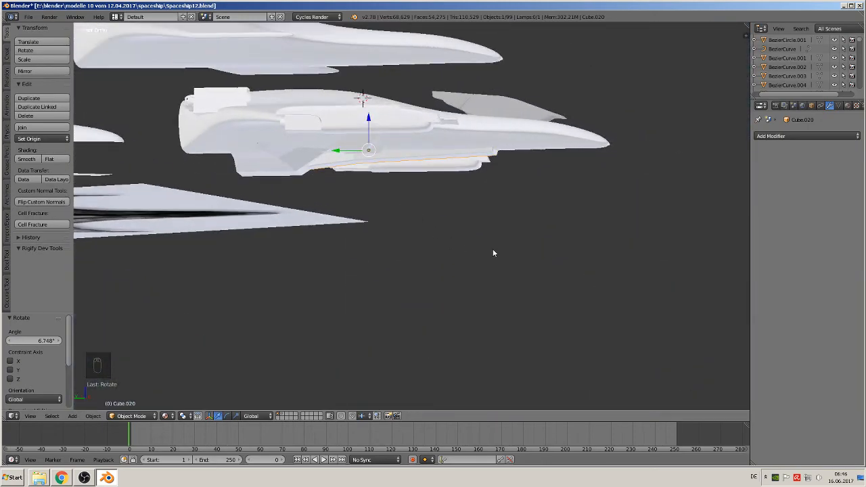
key(Tab)
key(Tab)
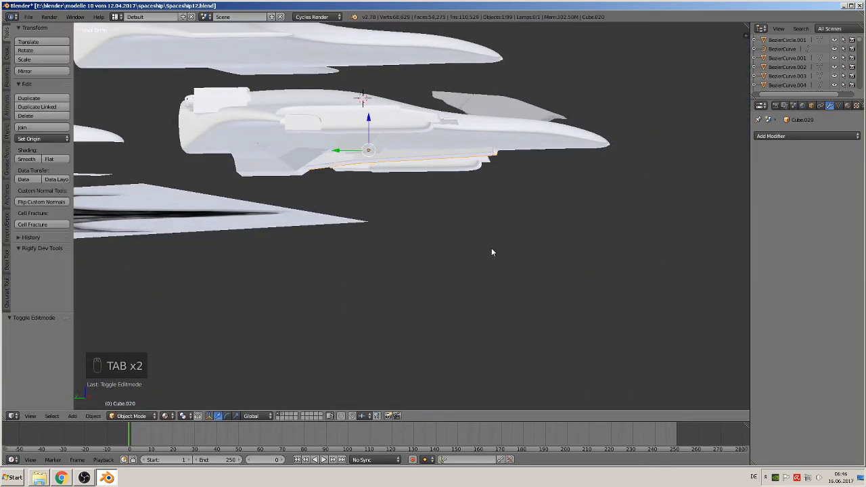
Deselect all objects and save the file under its existing name.
key(a)
key(a)
key(a)
middle_drag(492, 248, 421, 285)
scroll(418, 282, down, 5)
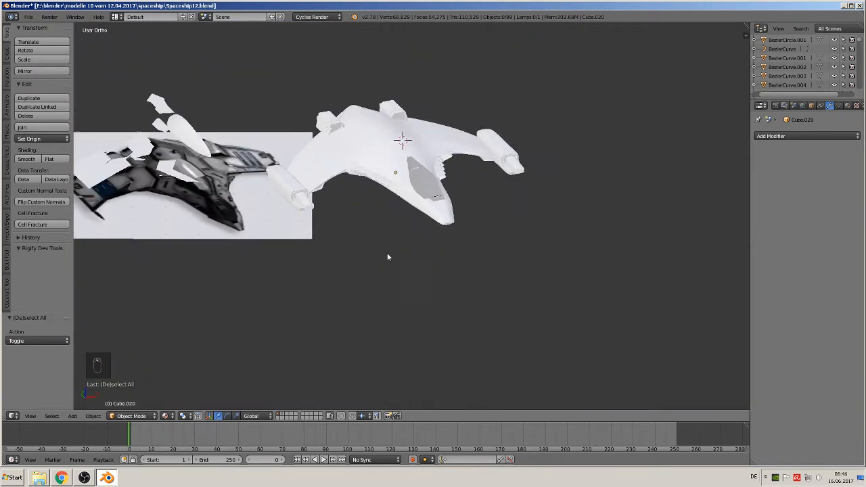
click(28, 16)
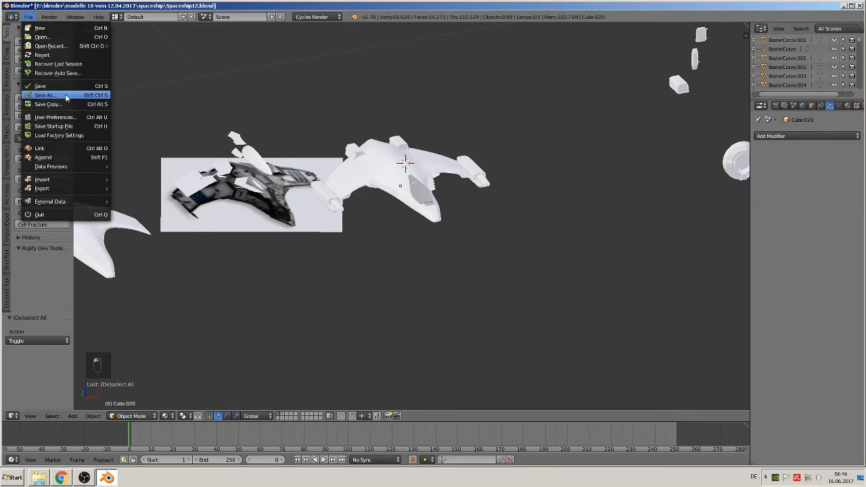
click(61, 88)
Select the spare ellipsoid on the hangar reference image and move it about -0.059 along X and -0.060 along Z.
scroll(482, 219, down, 4)
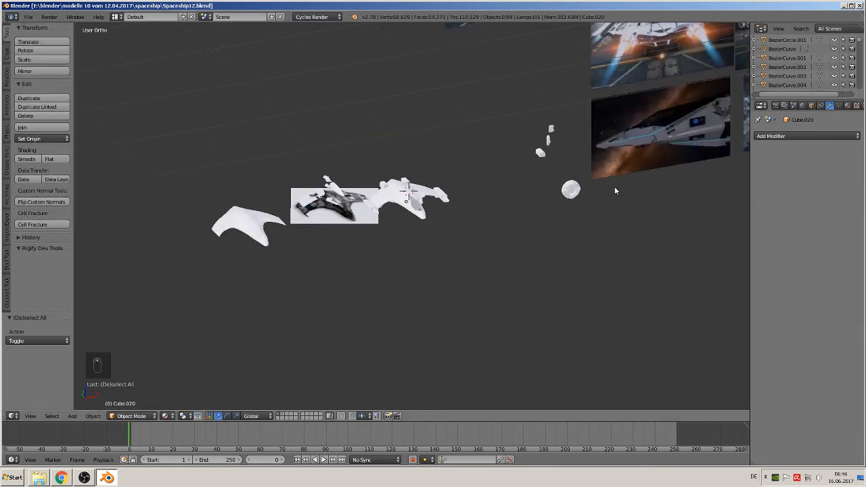
key(KP_1)
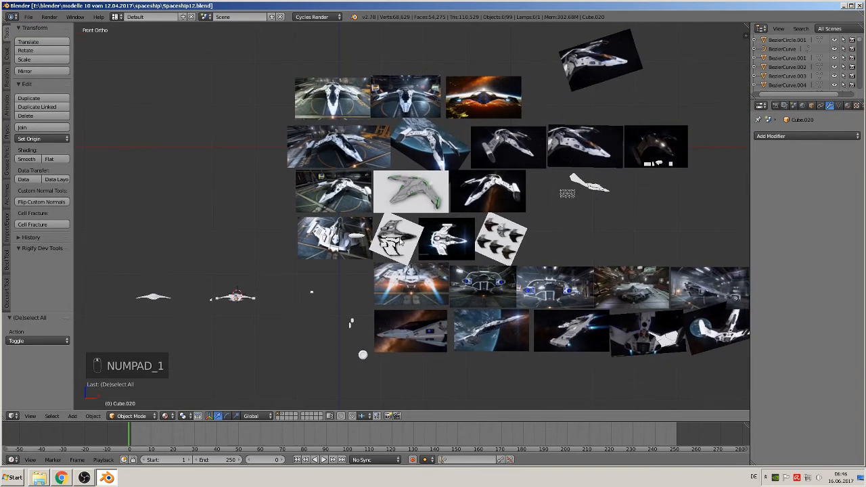
scroll(424, 207, up, 3)
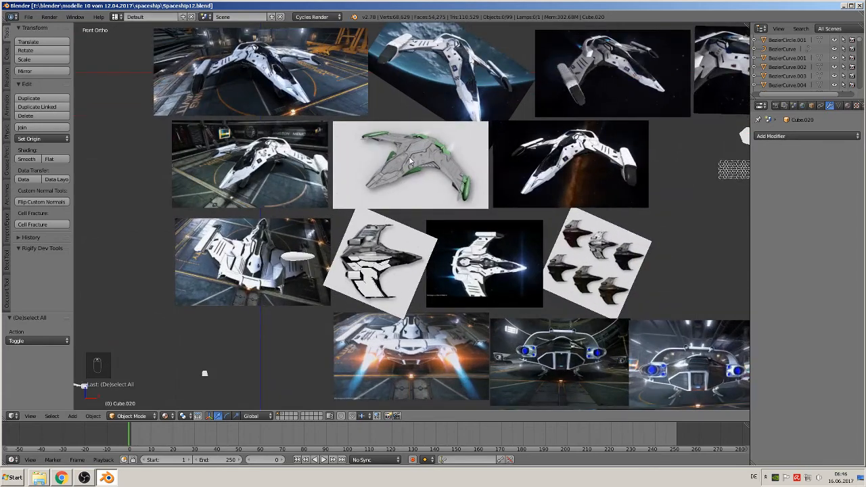
scroll(404, 165, down, 3)
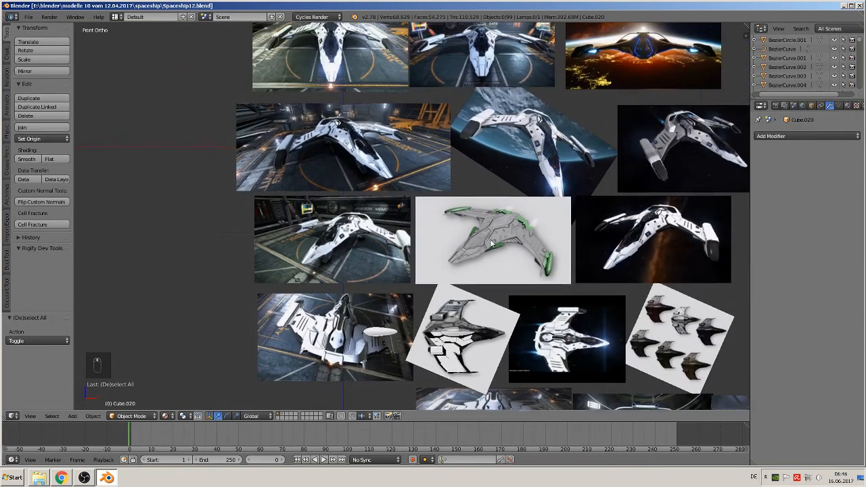
middle_drag(483, 241, 477, 257)
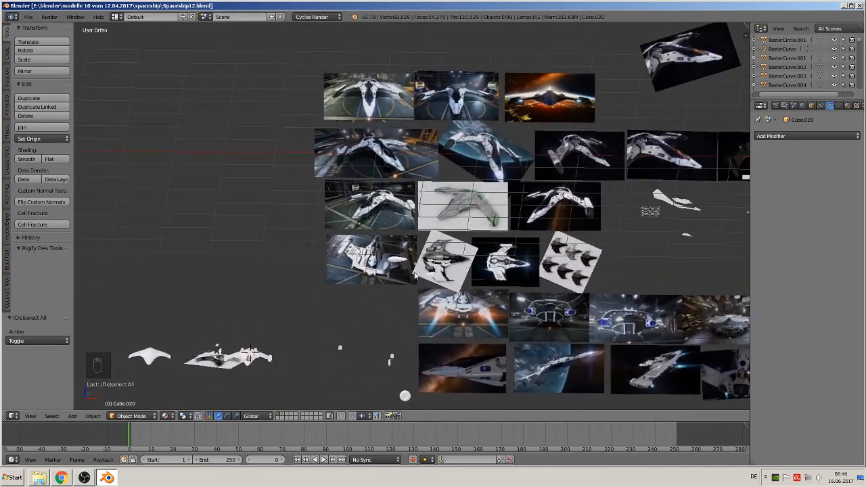
right_click(394, 262)
scroll(406, 266, up, 6)
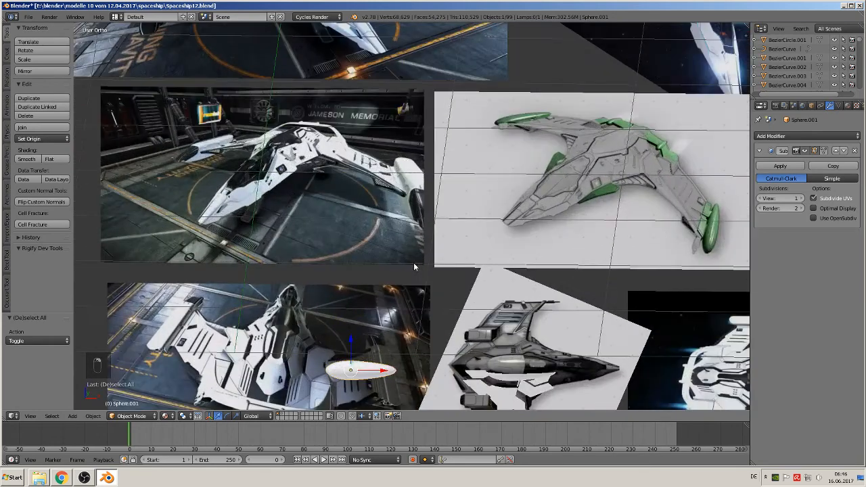
scroll(446, 339, up, 4)
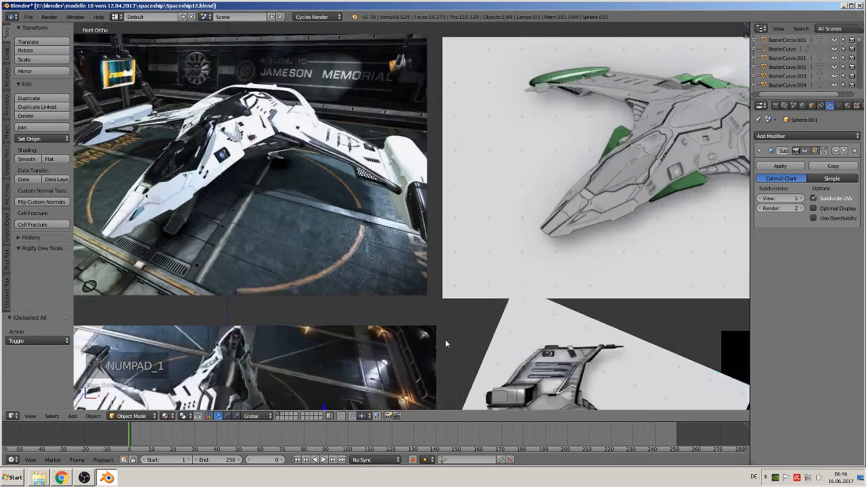
key(KP_1)
key(g)
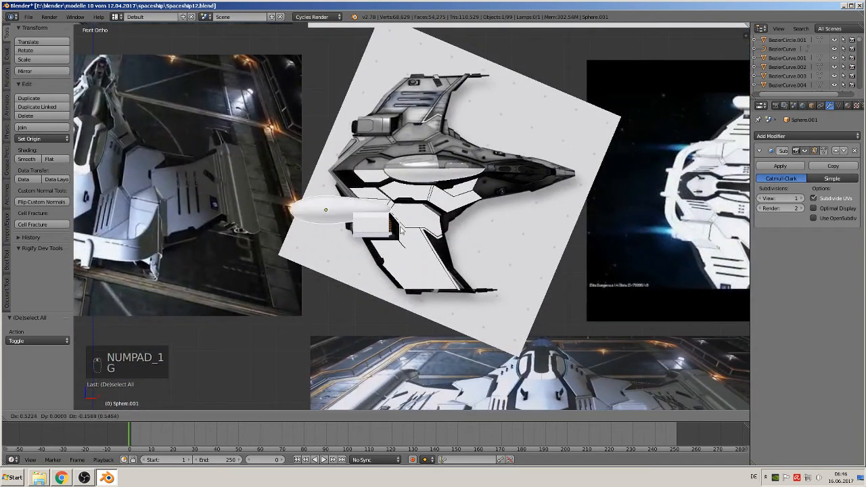
click(236, 201)
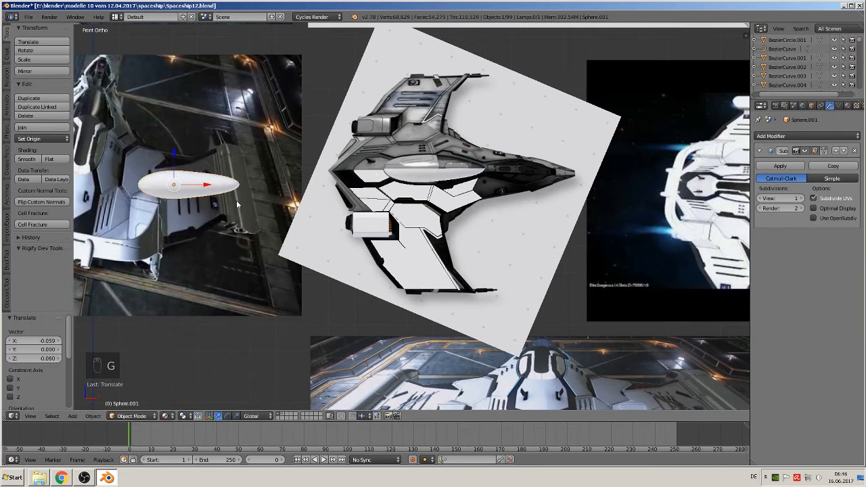
Move the ellipsoid in front view to the detailed spaceship, about -2.775 along X and -1.302 along Z.
shift+middle_drag(236, 200, 738, 103)
scroll(598, 180, down, 6)
shift+middle_drag(598, 178, 646, 175)
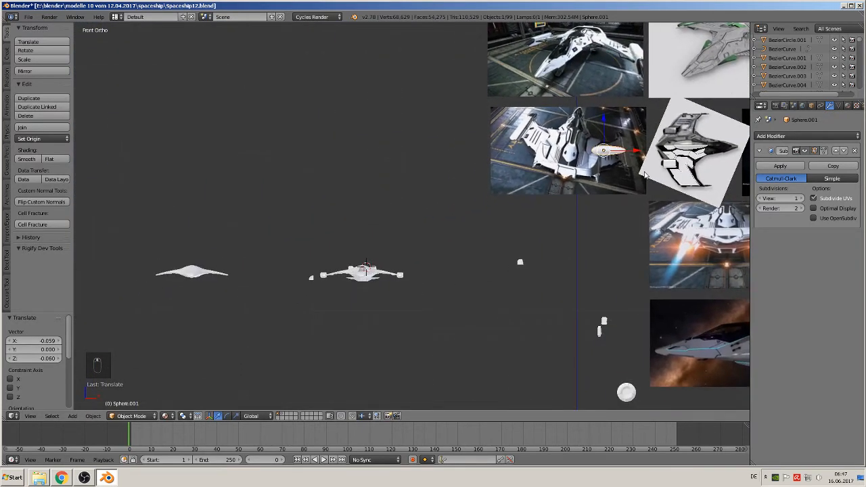
key(g)
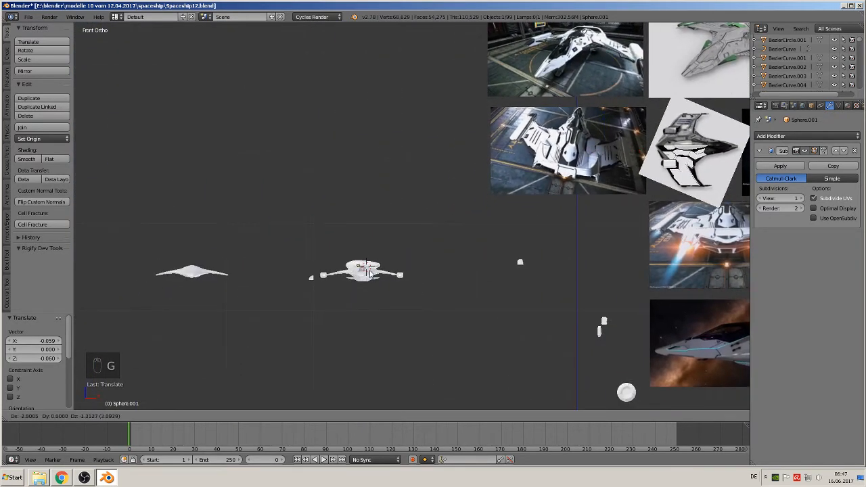
click(372, 272)
Rotate the ellipsoid -90° about X and 90° about Z.
key(r)
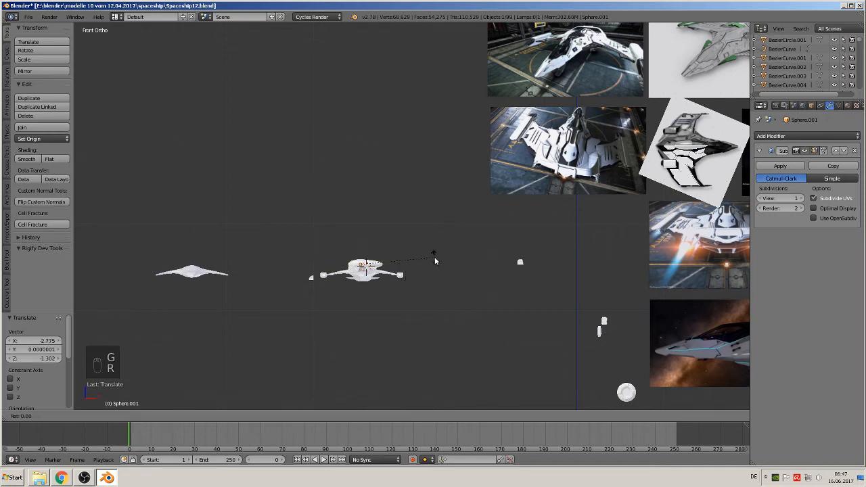
text(x)
text(-90)
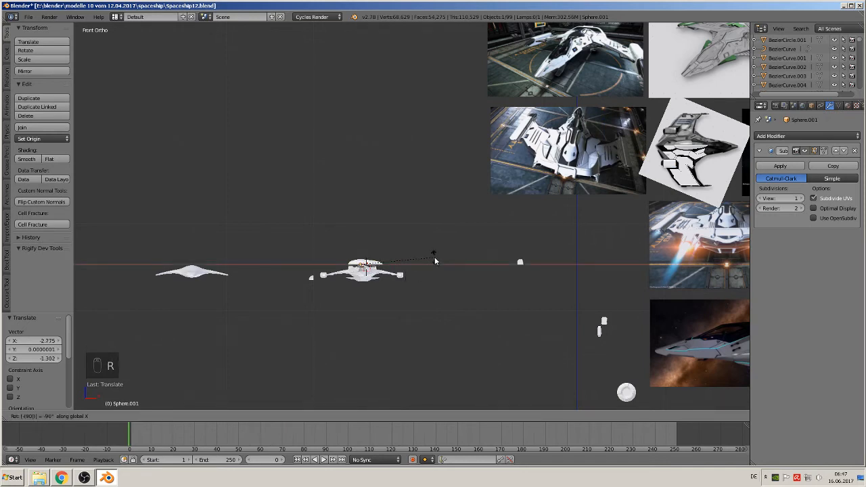
key(Return)
text(r)
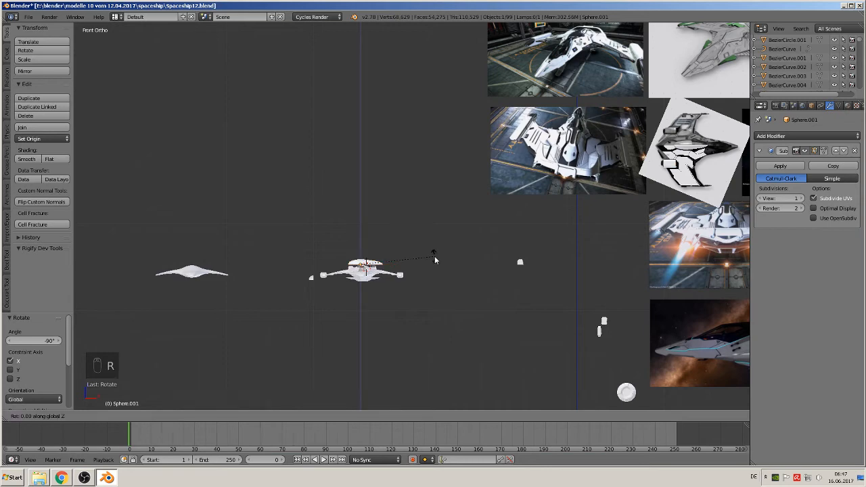
text(z90)
key(Return)
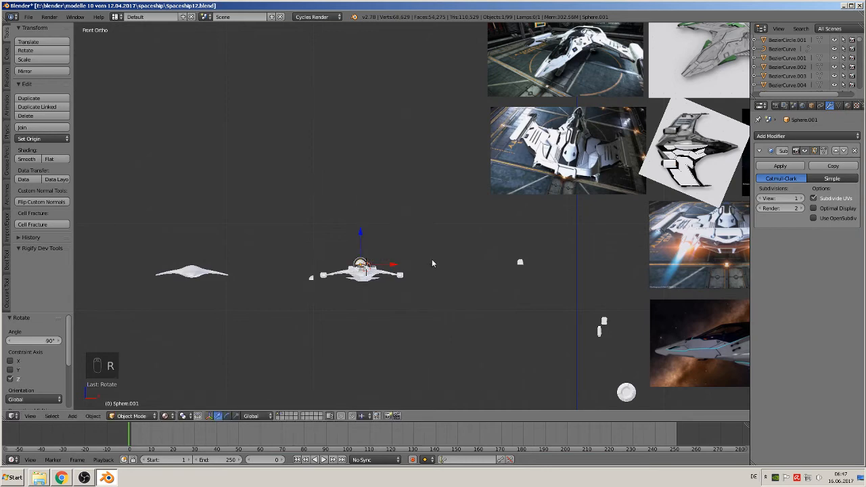
Move the ellipsoid about -2.037 along Y so it sits over the detailed spaceship's hull.
key(KP_7)
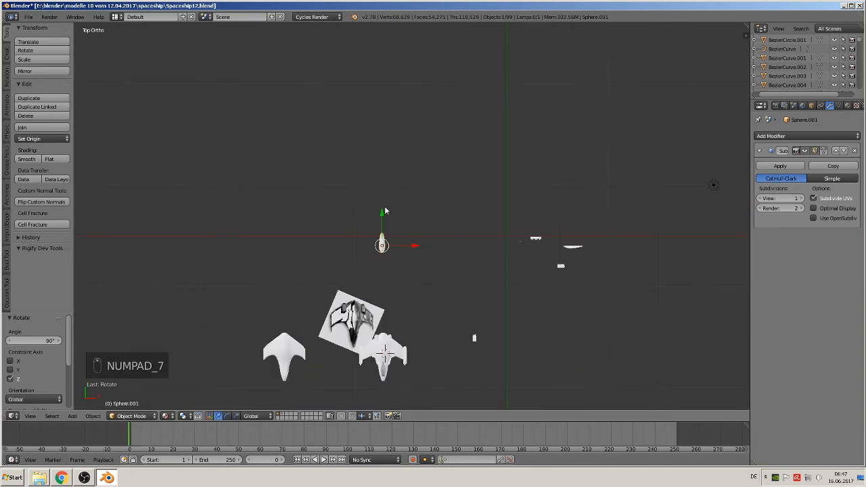
drag(384, 211, 383, 223)
drag(378, 317, 378, 317)
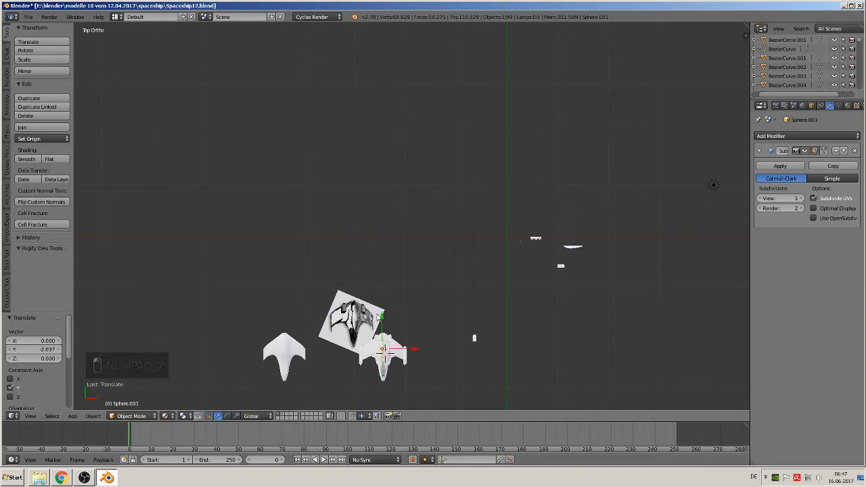
Rotate the ellipsoid 180° about Z so its tapered end points toward the cockpit.
shift+middle_drag(406, 329, 291, 250)
scroll(491, 176, up, 7)
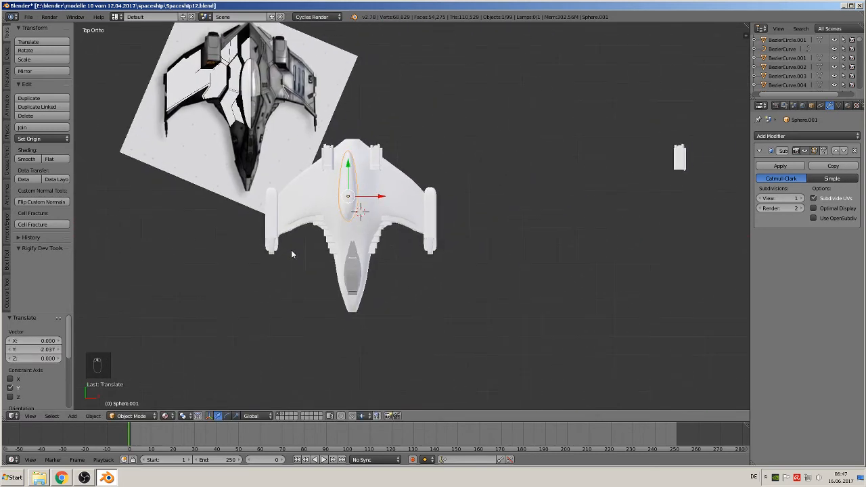
scroll(298, 247, up, 5)
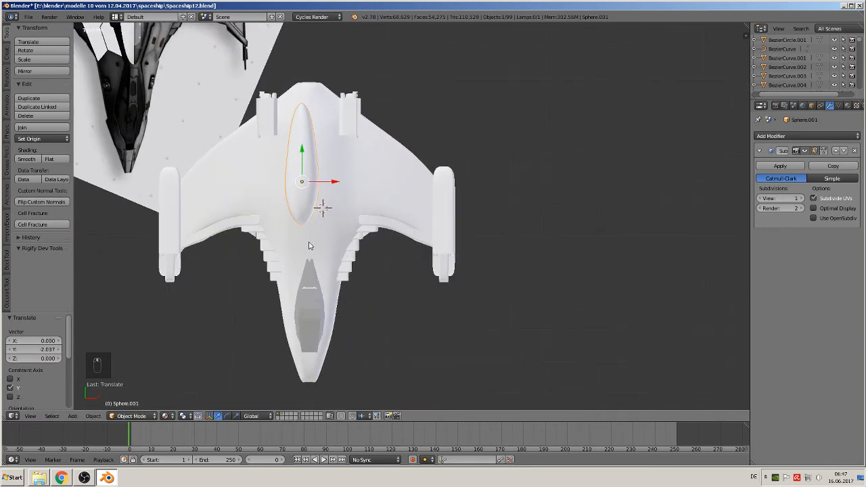
key(r)
key(z)
key(1)
key(8)
key(0)
click(405, 225)
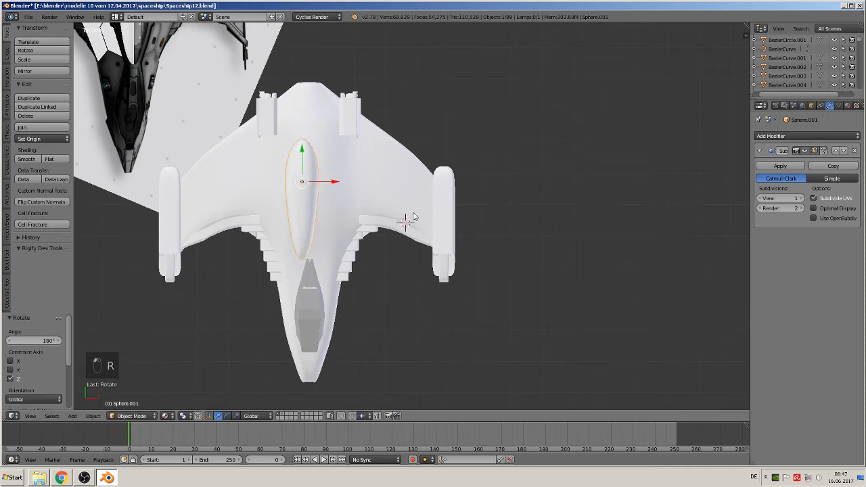
Center the ellipsoid on the hull's middle line, shift it about 0.010 along Y and lower it about 0.046 along Z.
drag(330, 183, 309, 148)
middle_drag(311, 148, 382, 73)
scroll(285, 161, up, 2)
middle_drag(285, 164, 332, 168)
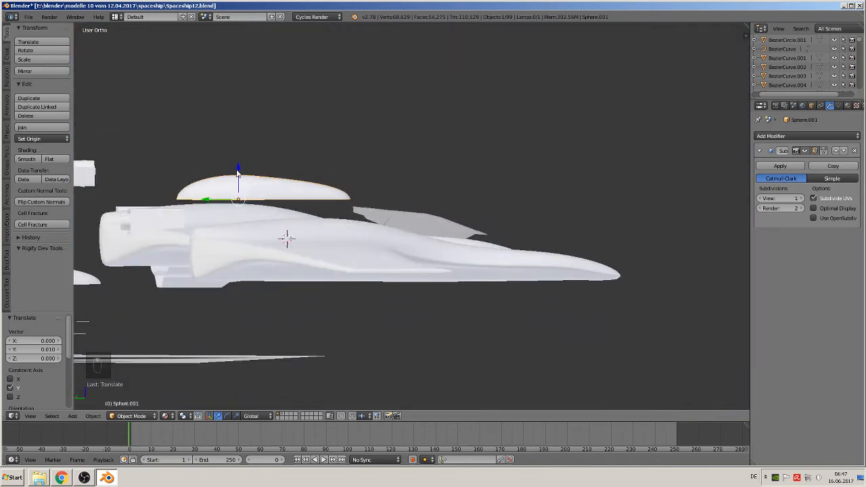
drag(243, 173, 237, 192)
Tilt the ellipsoid in side view to follow the upper hull's slope and raise it about 0.012 along Z.
mouse_move(237, 193)
middle_down()
mouse_move(234, 210)
mouse_move(220, 219)
mouse_move(231, 204)
middle_up()
key(r)
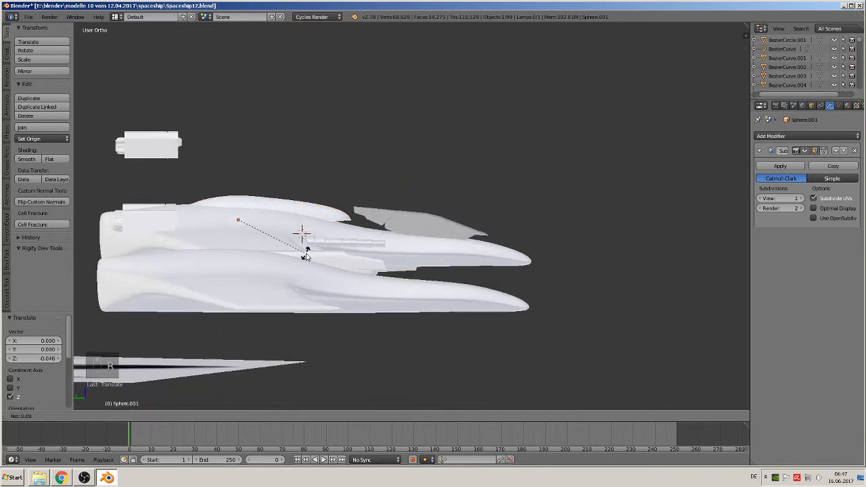
click(301, 263)
drag(237, 192, 237, 187)
Shorten the ellipsoid behind the cockpit by scaling it to about 0.874 along Y.
middle_drag(240, 196, 238, 292)
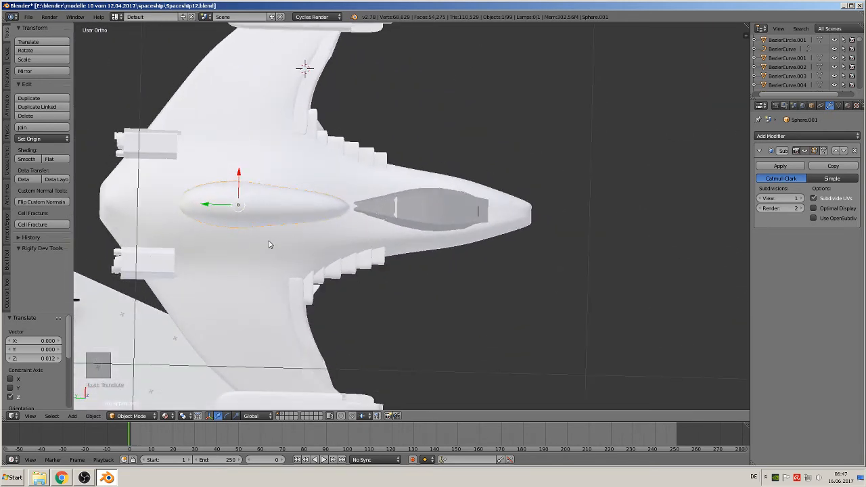
key(s)
key(y)
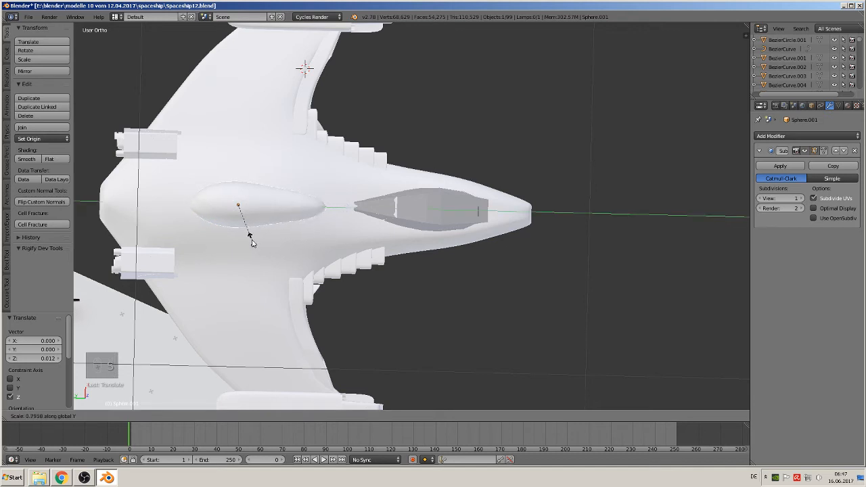
click(258, 243)
middle_drag(216, 205, 213, 160)
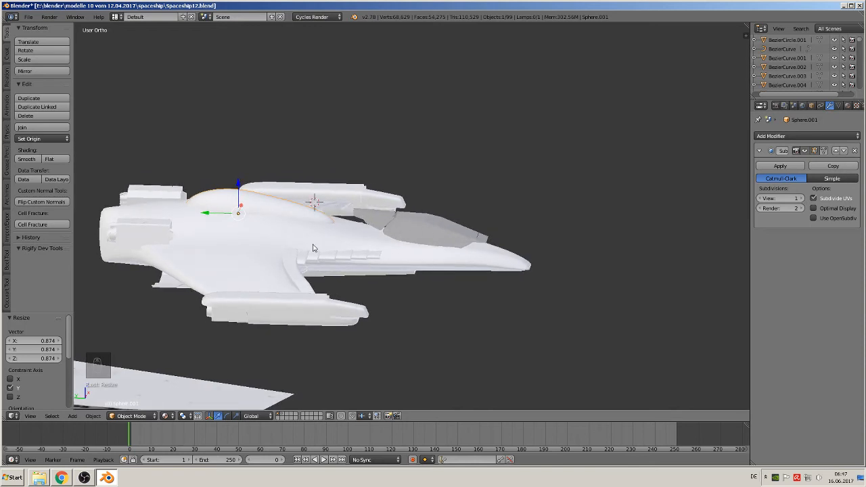
Deselect everything and save the spaceship file.
middle_drag(312, 248, 209, 261)
key(a)
click(28, 16)
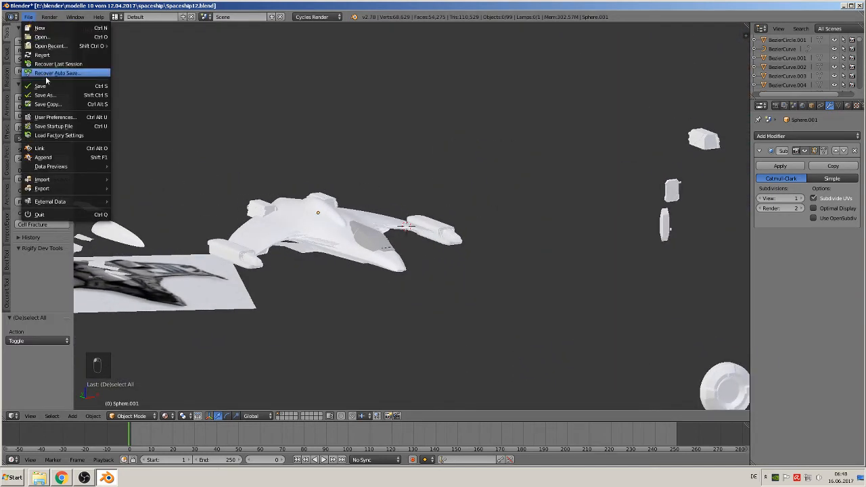
click(42, 86)
Move the spare block beside the two upright plates to layer 2.
middle_drag(129, 95, 633, 280)
key(KP_1)
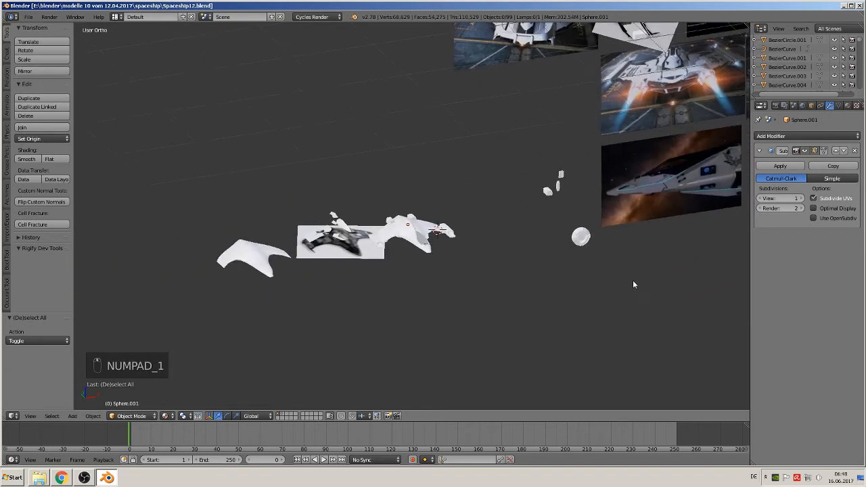
scroll(631, 250, up, 3)
shift+middle_drag(632, 242, 409, 242)
scroll(416, 237, up, 1)
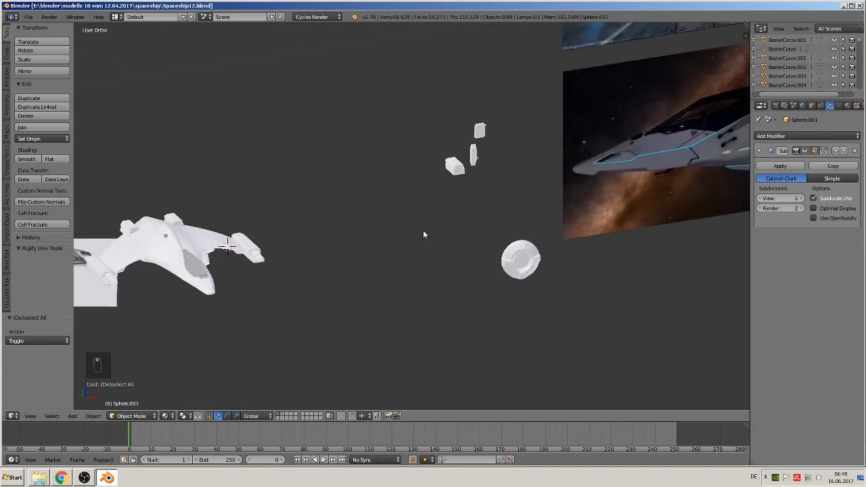
scroll(423, 234, up, 2)
right_click(475, 145)
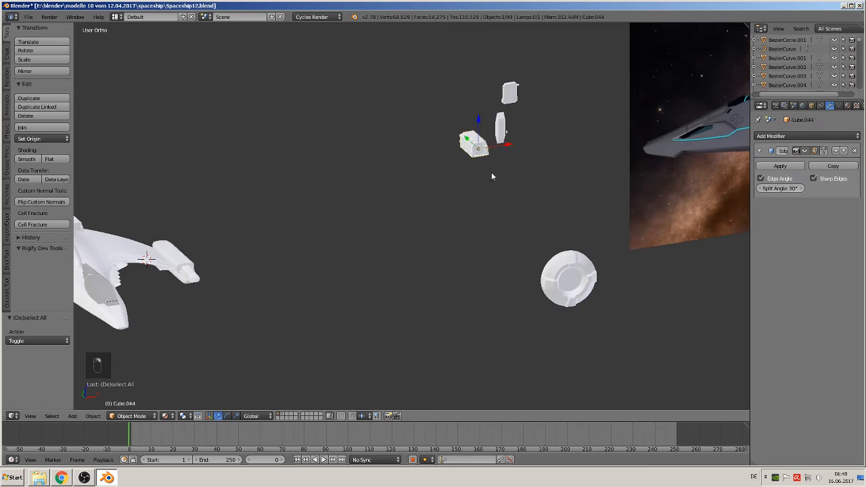
key(m)
click(568, 190)
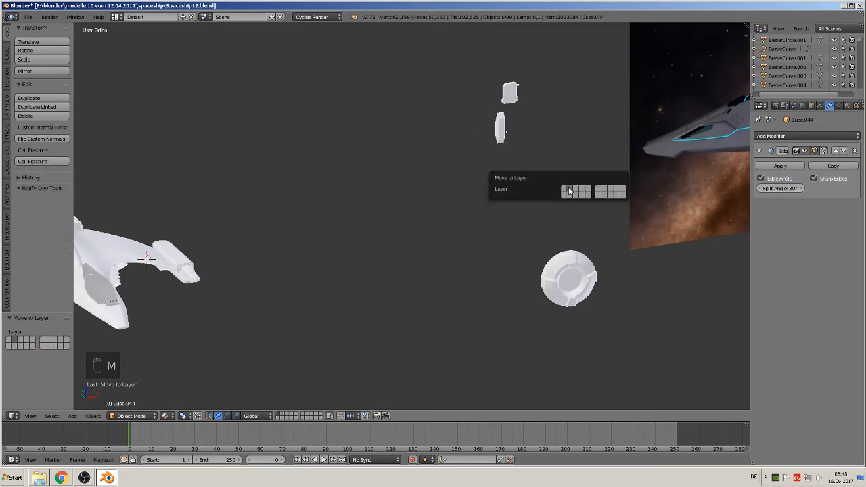
Move both spare plates with their small cubes to beneath the ship, about -2.721 along X and 0.340 along Z.
middle_drag(511, 132, 472, 140)
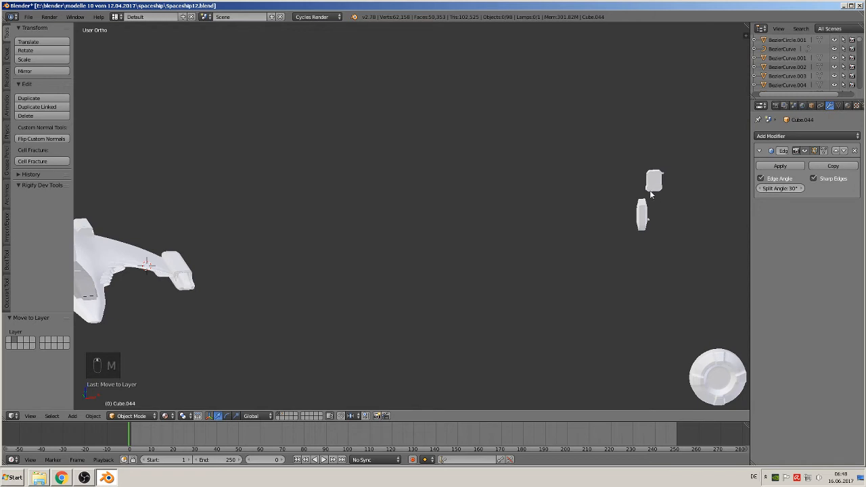
middle_drag(651, 194, 628, 226)
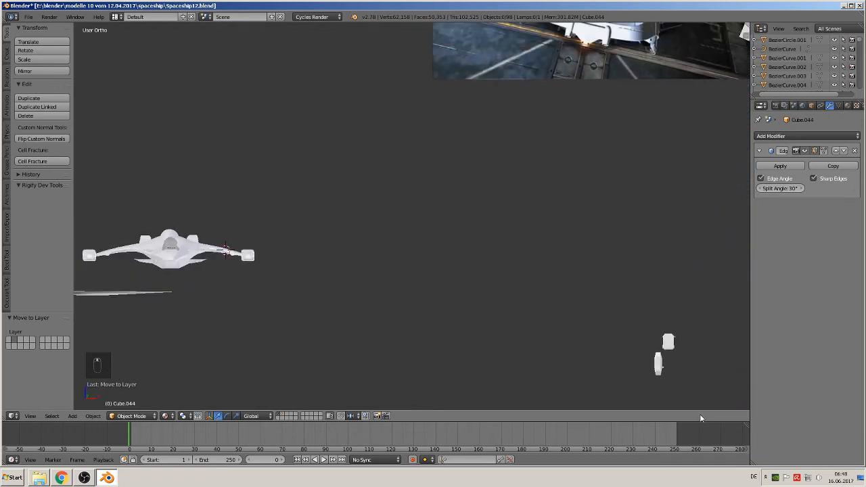
key(b)
drag(693, 378, 615, 305)
key(g)
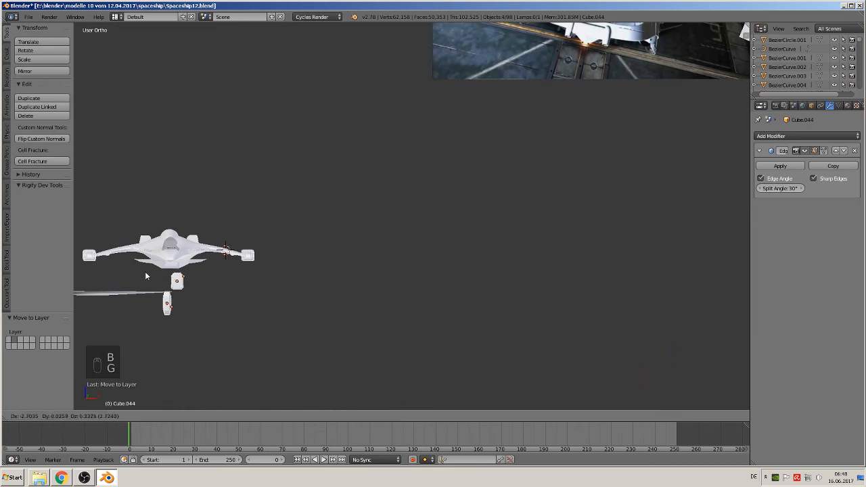
click(144, 270)
Shift the two plates and their small cubes about -2.500 along Y to the ship's position.
middle_drag(176, 251, 174, 298)
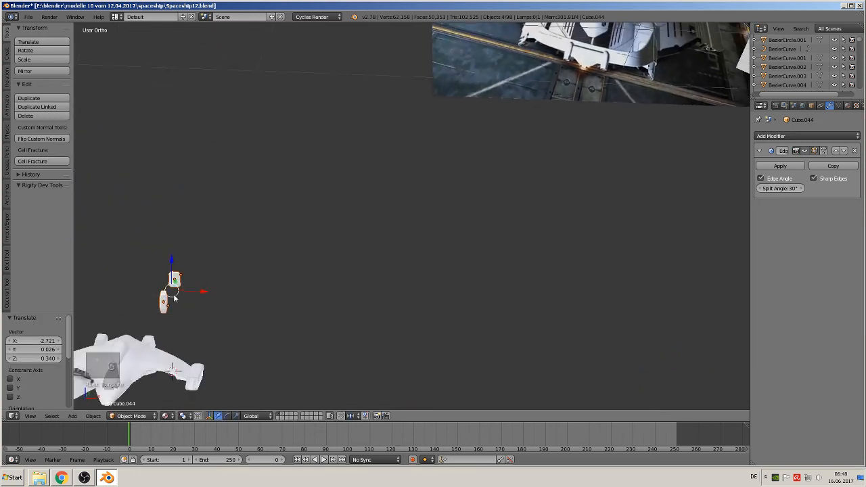
key(KP_7)
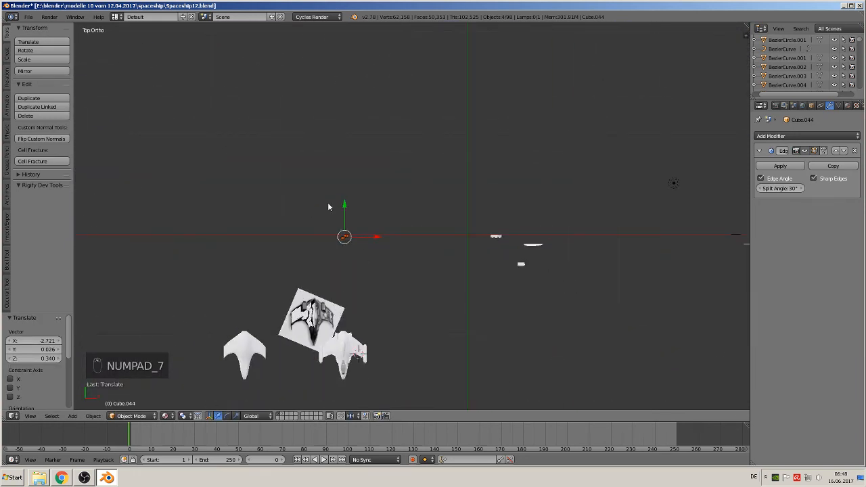
key(g)
key(y)
click(342, 338)
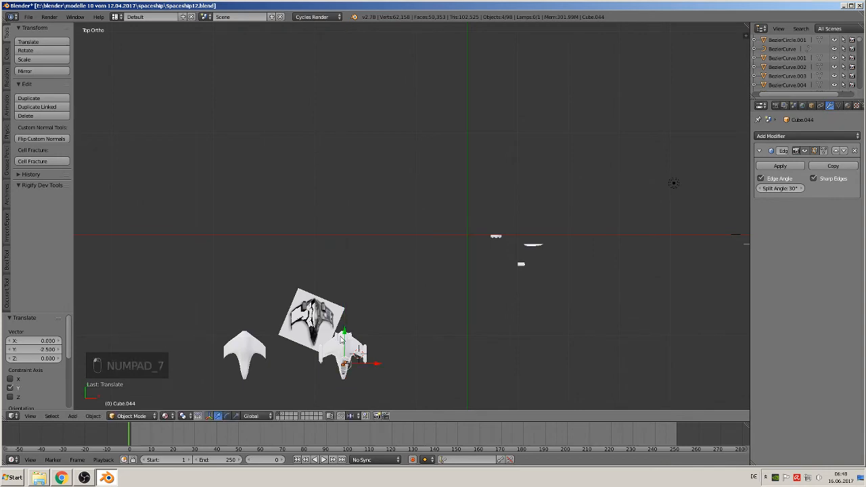
Move the round disc toward the ship by about -2.990 along X and 0.503 along Z.
middle_drag(470, 324, 458, 248)
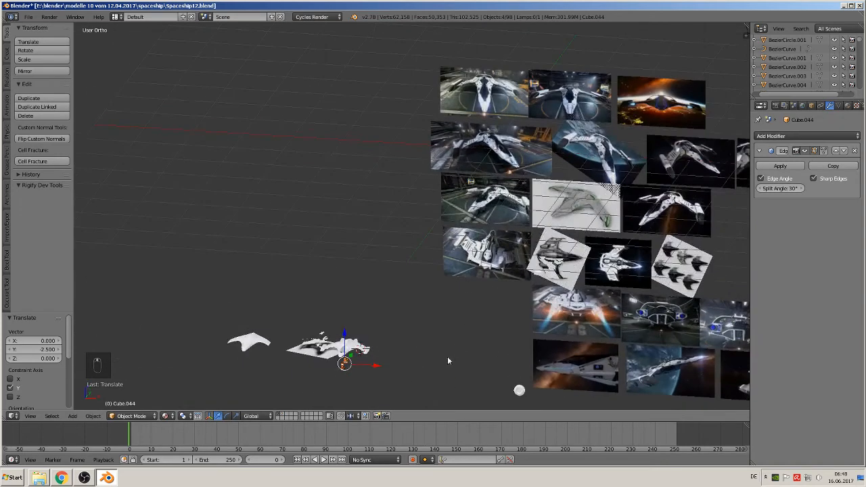
shift+middle_drag(449, 357, 348, 259)
scroll(372, 284, up, 2)
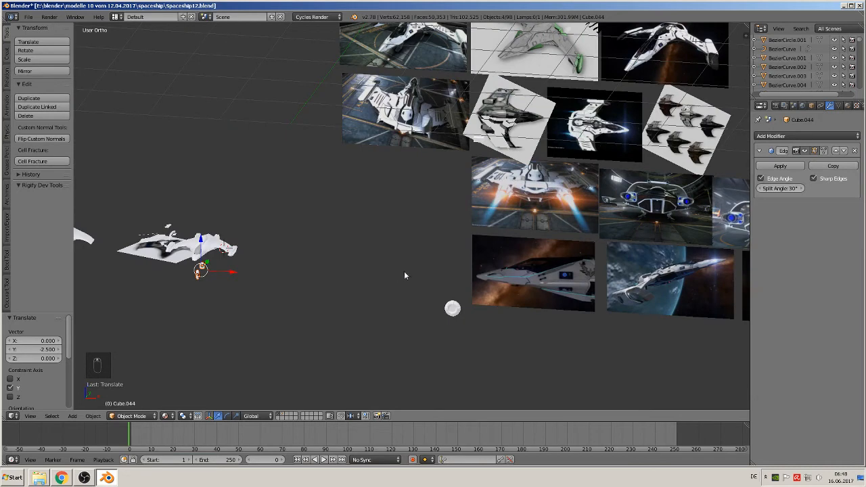
scroll(460, 336, up, 2)
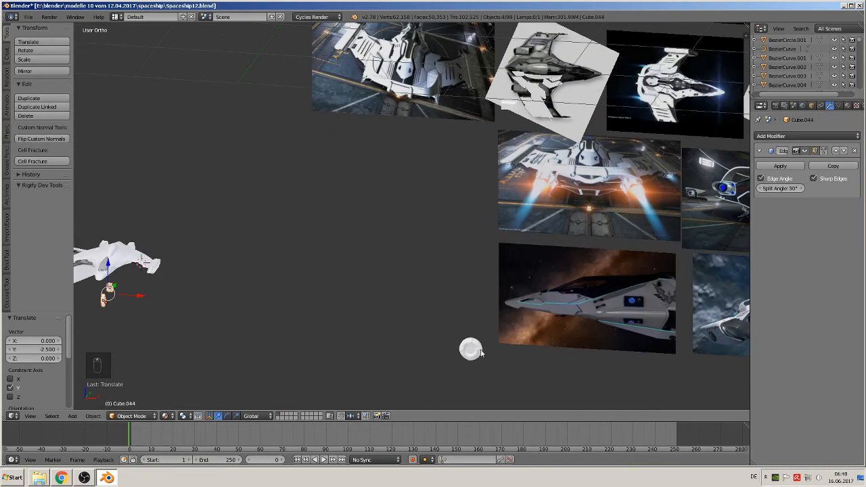
right_click(471, 351)
middle_drag(498, 363, 538, 328)
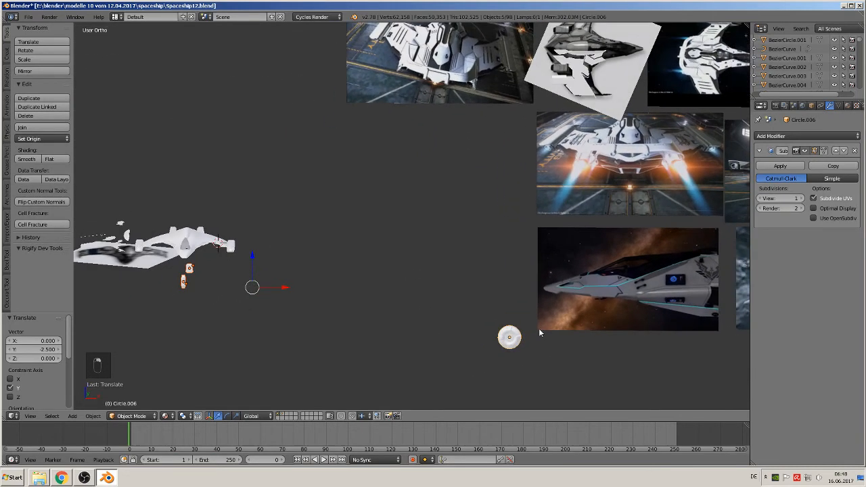
key(g)
key(x)
click(220, 282)
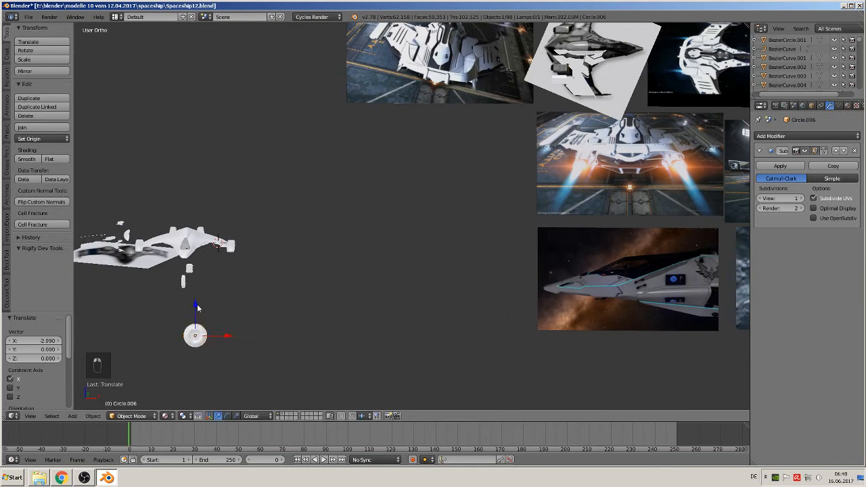
key(g)
key(z)
click(190, 268)
Bring the disc nearer to the ship along Y and shift it about -0.738 along X.
mouse_move(174, 285)
middle_down()
mouse_move(122, 300)
mouse_move(182, 283)
middle_up()
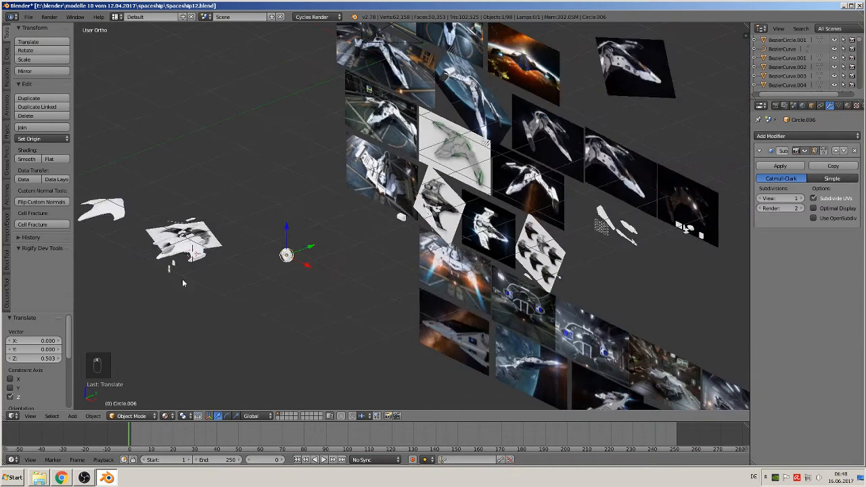
key(g)
key(y)
click(203, 274)
key(g)
key(x)
click(203, 298)
Align the disc with the ship's middle along X in top view and shift it about -0.363 along Y.
middle_drag(203, 297, 222, 279)
key(KP_7)
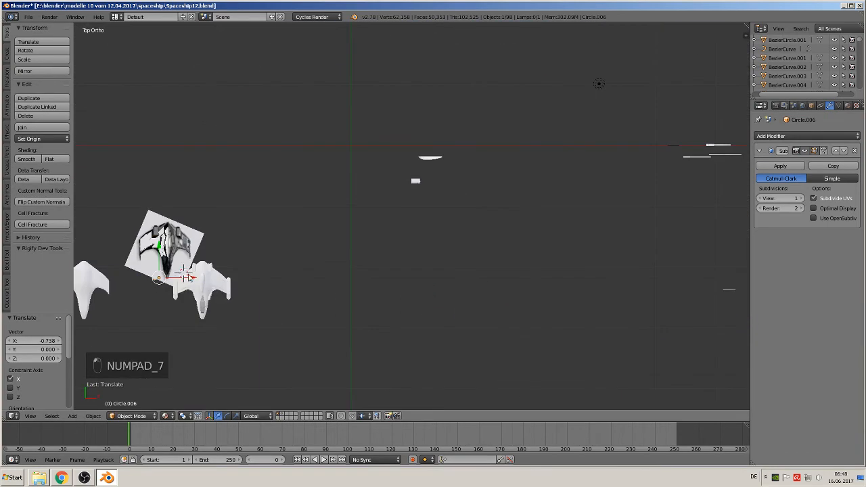
key(g)
key(x)
click(193, 275)
key(g)
key(y)
click(195, 273)
Raise the disc about 0.608 along Z to just below the ship in front view.
key(KP_1)
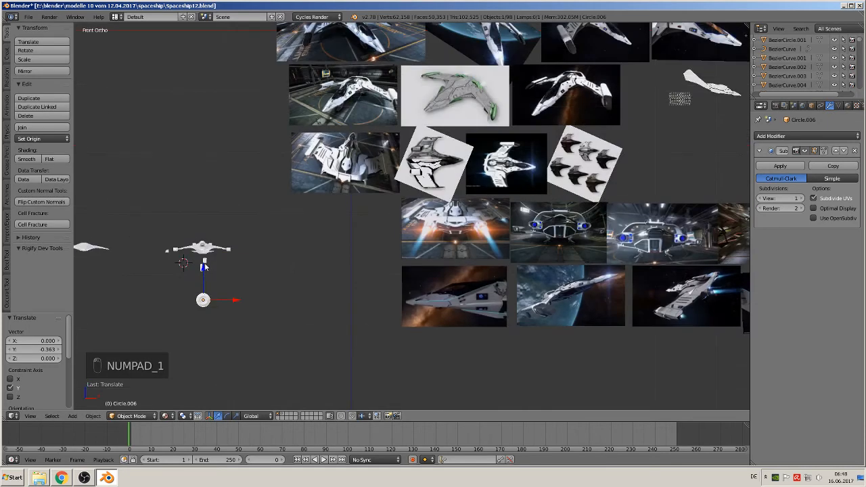
key(g)
key(z)
click(203, 263)
Rotate the disc 90° about X so it lies flat.
scroll(227, 262, up, 2)
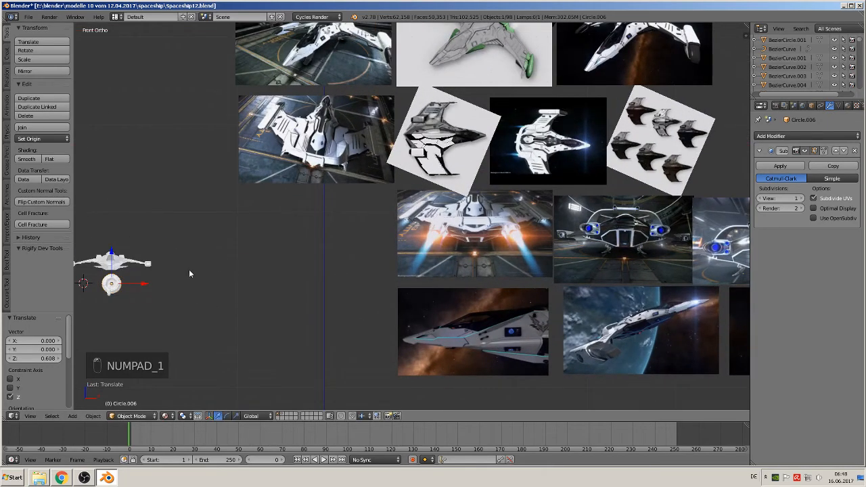
shift+middle_drag(188, 273, 514, 253)
scroll(539, 269, up, 4)
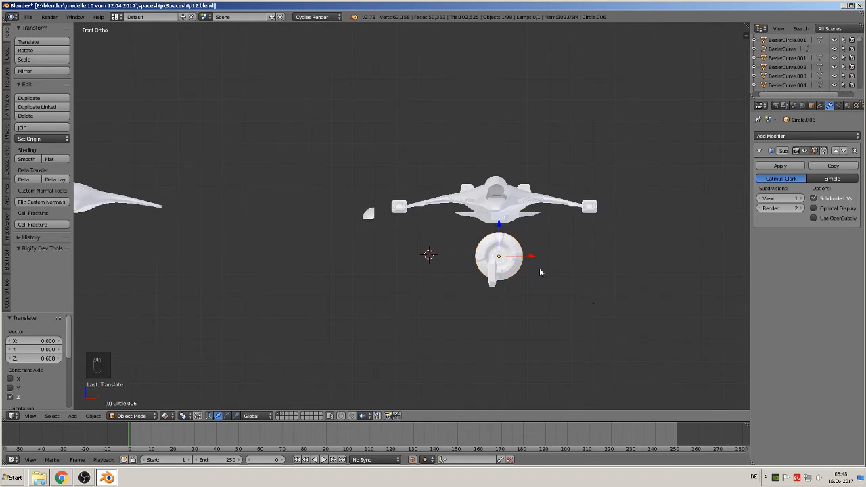
key(r)
key(x)
key(9)
key(0)
click(616, 278)
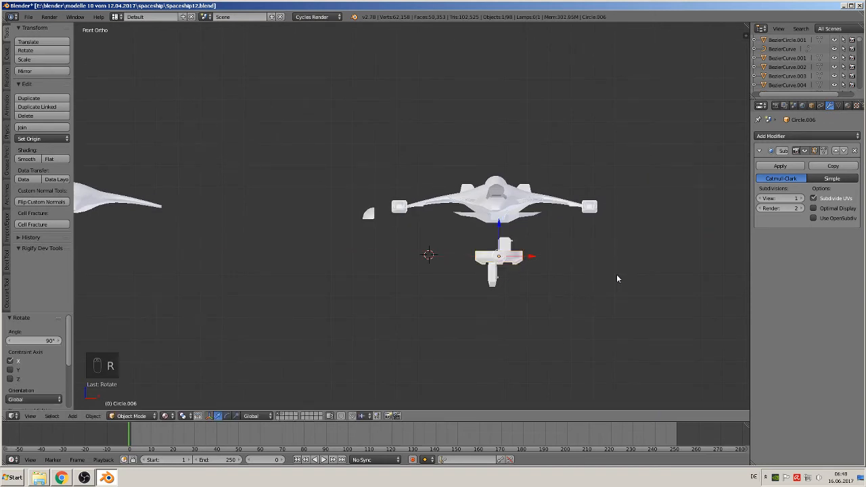
Scale the disc to about 0.334 and raise it about 0.132 along Z toward the hull's underside.
key(s)
click(534, 276)
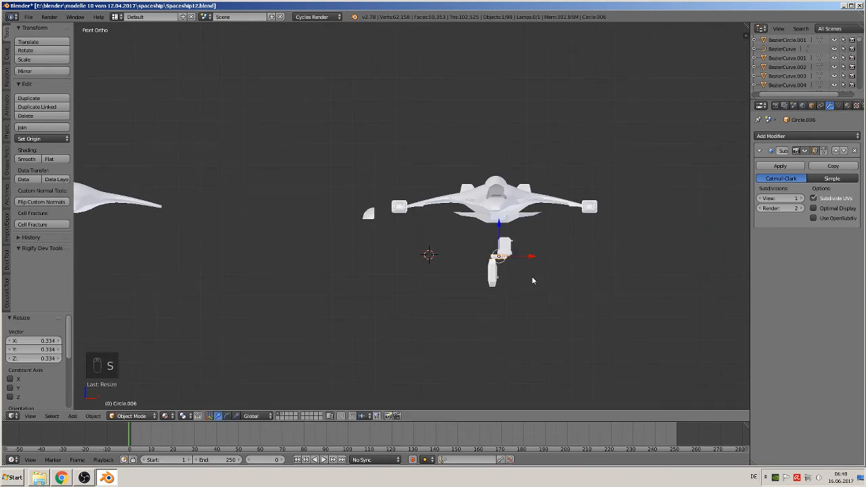
key(g)
click(531, 252)
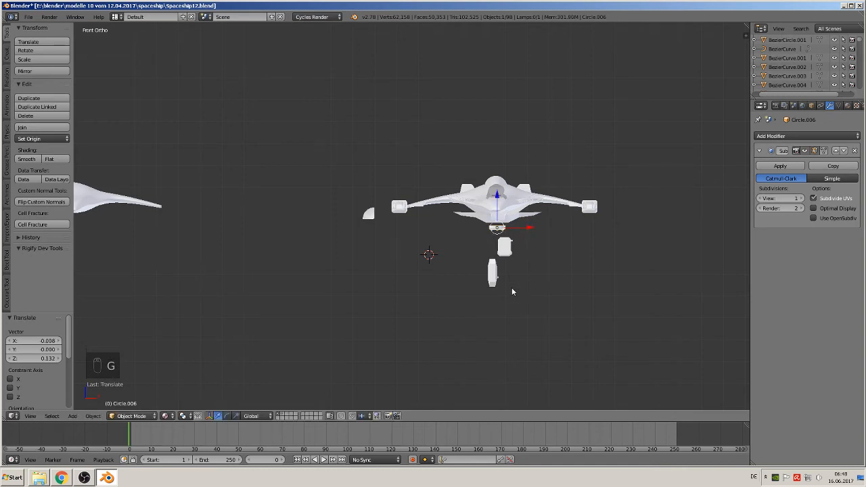
Move the small cube beside the upper plate along X so it sits against the plate's edge.
scroll(512, 291, up, 6)
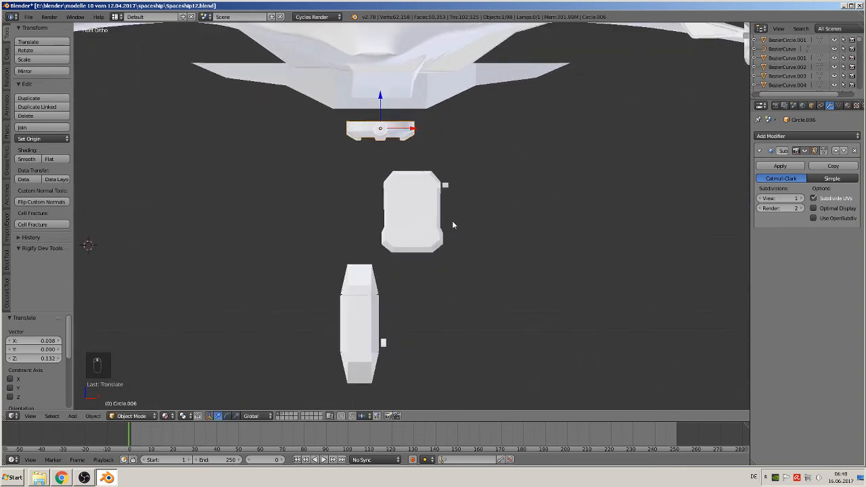
right_click(445, 184)
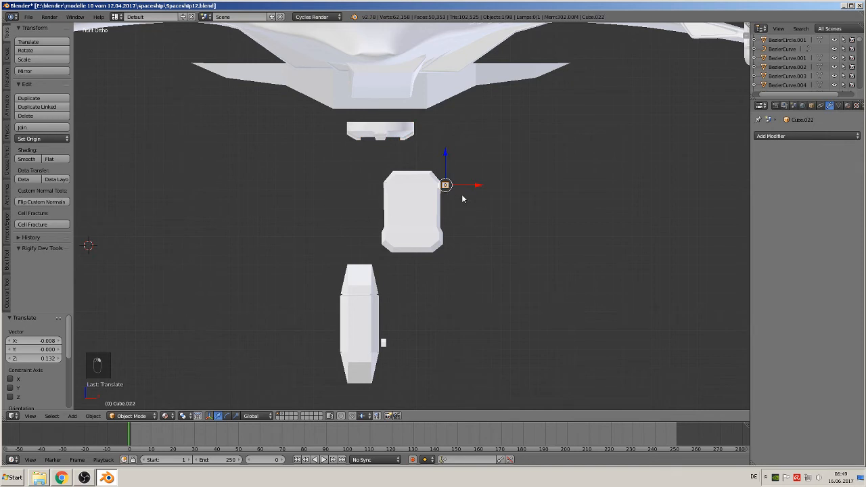
key(g)
key(x)
click(466, 187)
Duplicate the small cube and move the copy along X to the plate's opposite upper corner.
key(shift+d)
click(464, 185)
drag(465, 184, 403, 186)
click(403, 189)
Duplicate that cube and lower the copy about 0.056 along Z to the plate's lower corner.
key(shift+d)
click(400, 185)
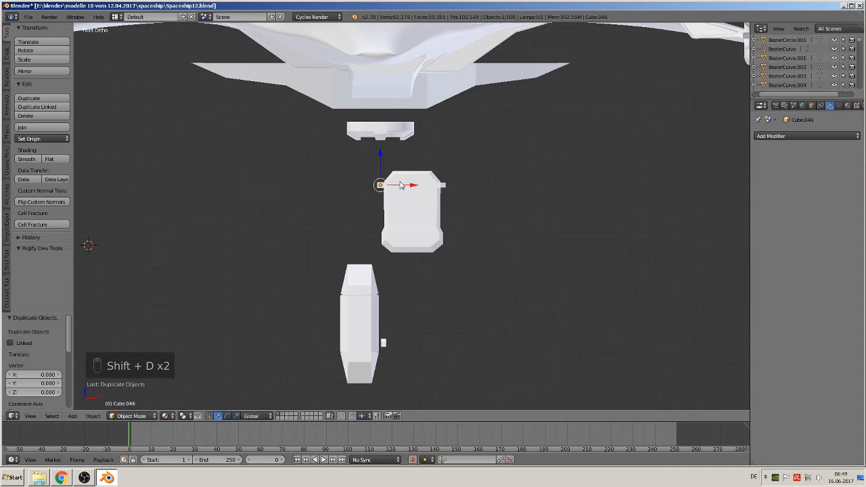
key(g)
key(z)
click(382, 215)
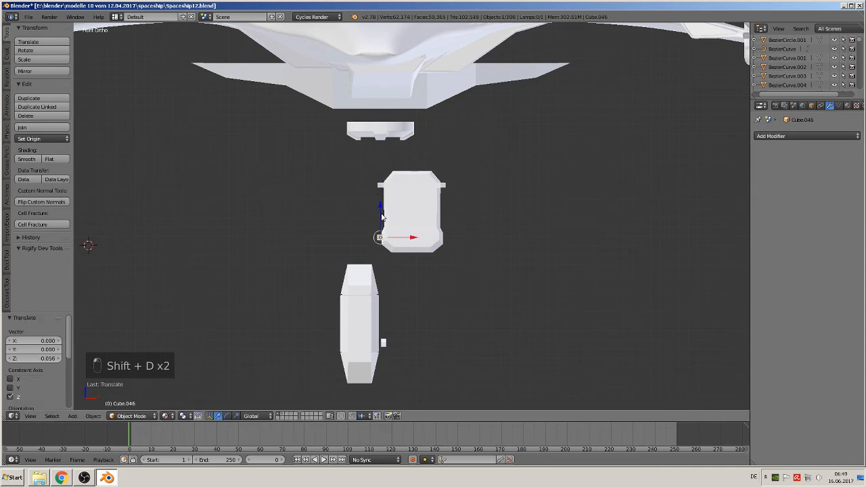
Duplicate the lower cube and move the copy about 0.068 along X to the plate's remaining corner.
key(shift+d)
click(383, 218)
drag(414, 239, 444, 245)
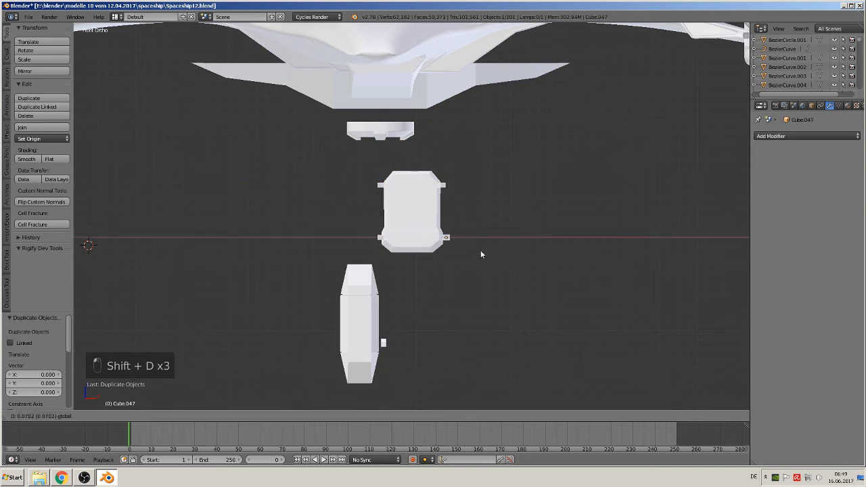
click(477, 250)
Join the four corner cubes with the plate into one object.
shift+right_click(440, 192)
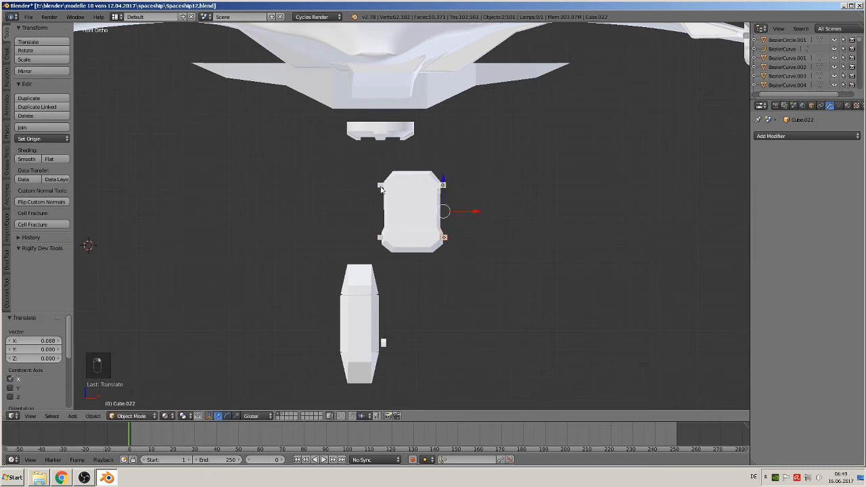
shift+right_click(380, 187)
shift+right_click(379, 242)
shift+right_click(410, 223)
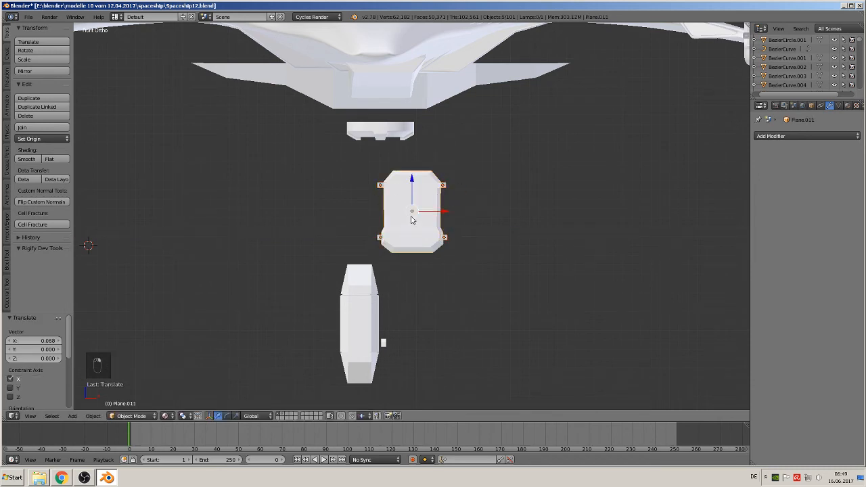
click(37, 127)
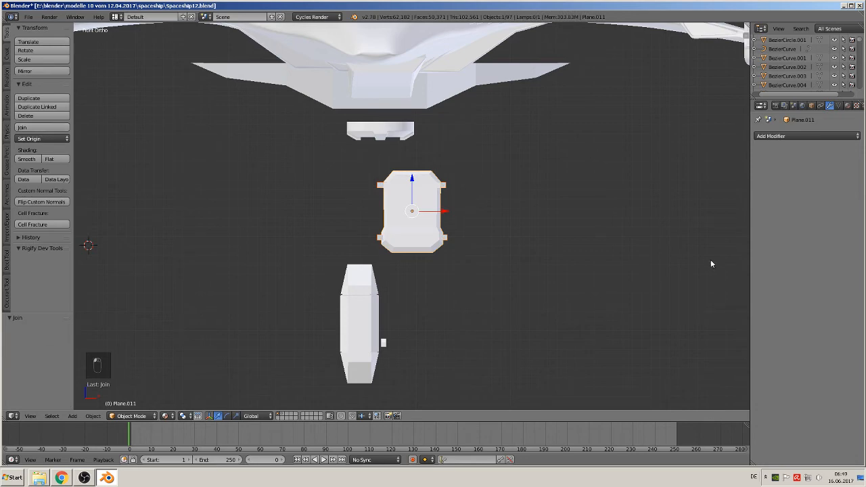
Rotate the joined plate 90° about X so it lies flat under the ship.
text(rx90)
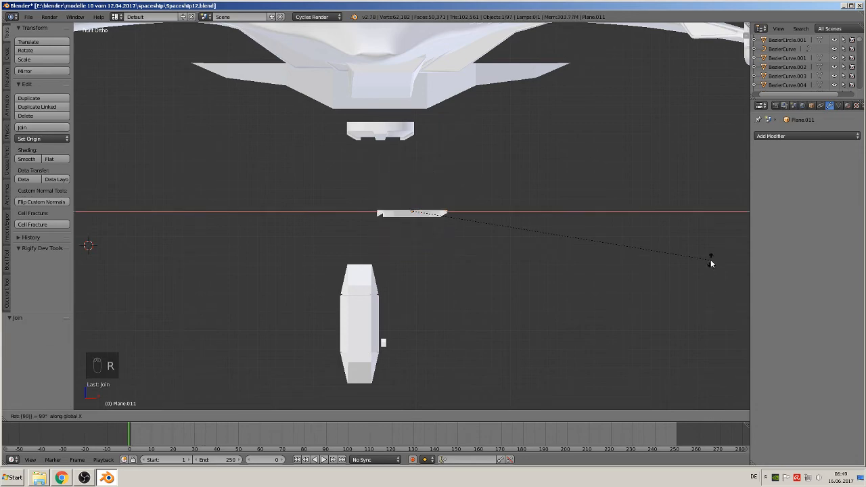
key(Return)
scroll(430, 202, up, 1)
scroll(435, 217, down, 3)
mouse_move(421, 222)
middle_down()
mouse_move(407, 186)
mouse_move(451, 205)
mouse_move(414, 214)
middle_up()
scroll(414, 214, up, 2)
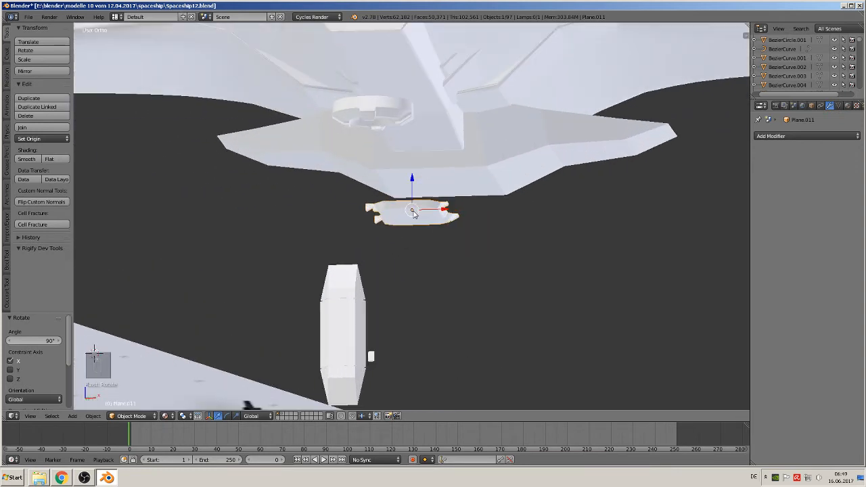
scroll(414, 214, up, 8)
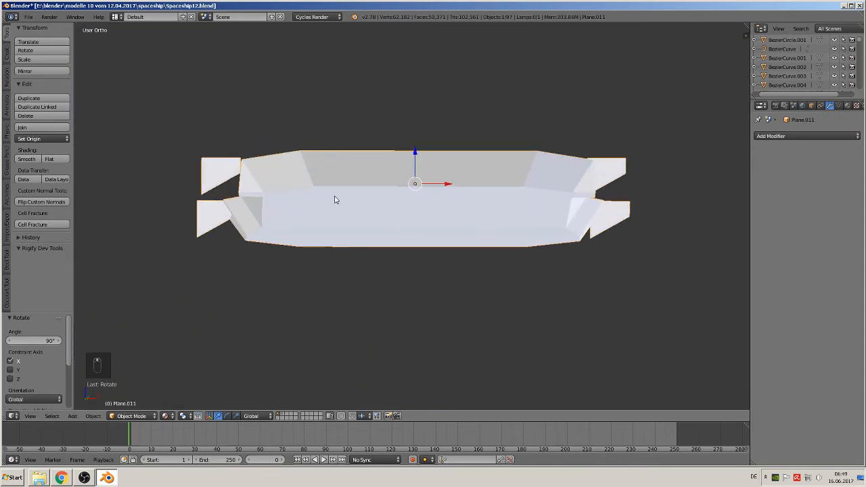
In the wide plate's mesh, rotate one of the two corner cubes at its negative X side 180° about Z.
middle_drag(261, 222, 266, 202)
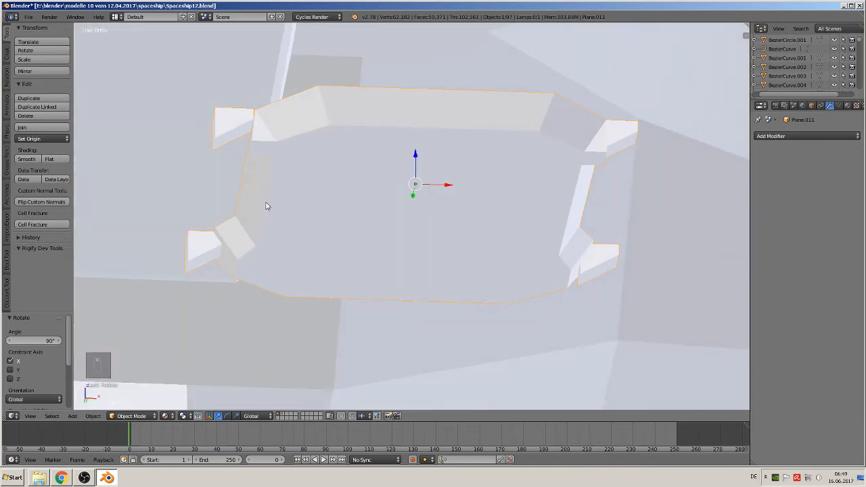
key(Tab)
key(a)
key(a)
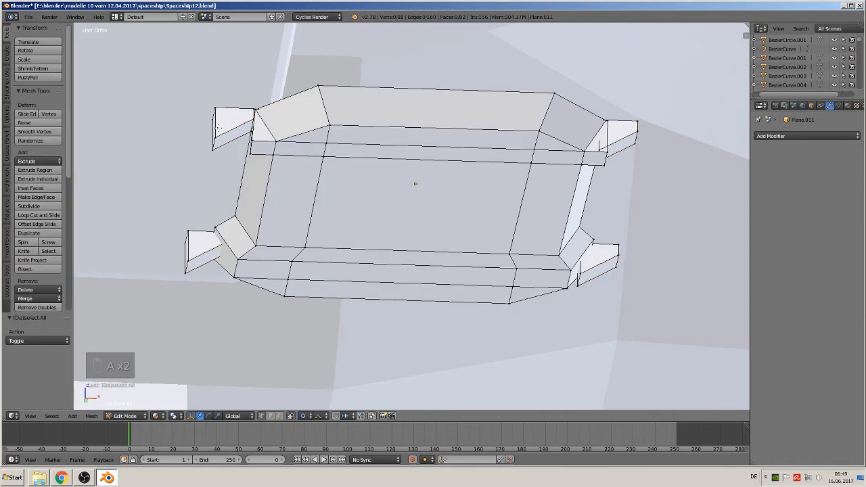
key(l)
middle_drag(251, 181, 257, 206)
text(rz180)
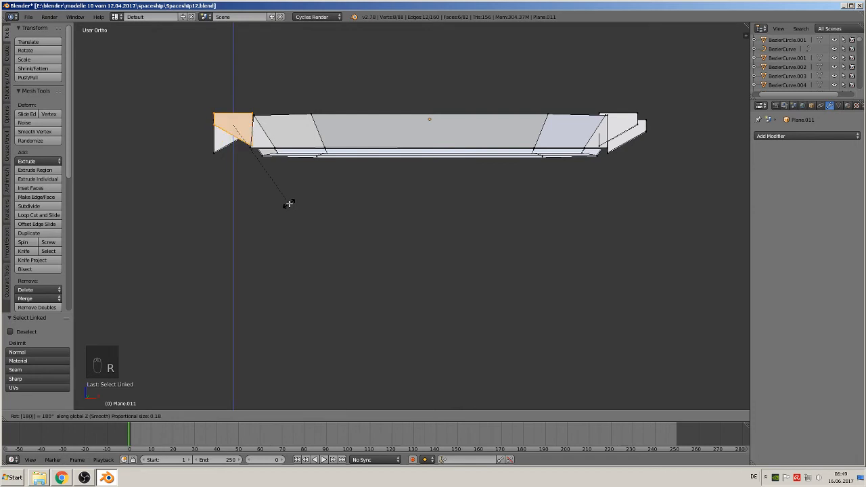
key(Return)
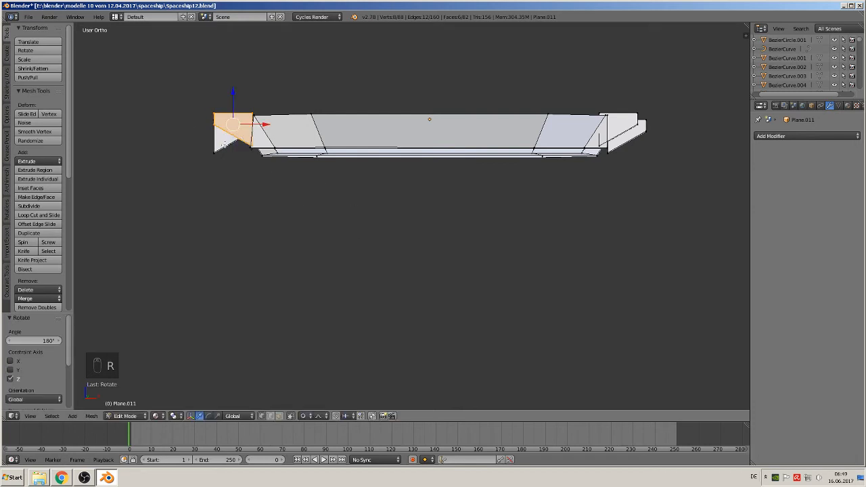
Rotate the other corner cube at the wide plate's negative X side 180° about Z and return to Object Mode.
key(a)
key(l)
text(r)
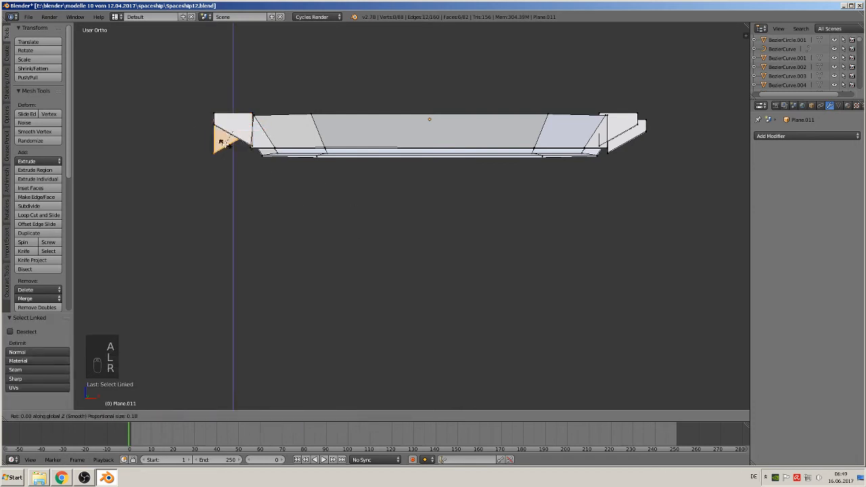
text(z180)
key(Return)
middle_drag(273, 174, 275, 228)
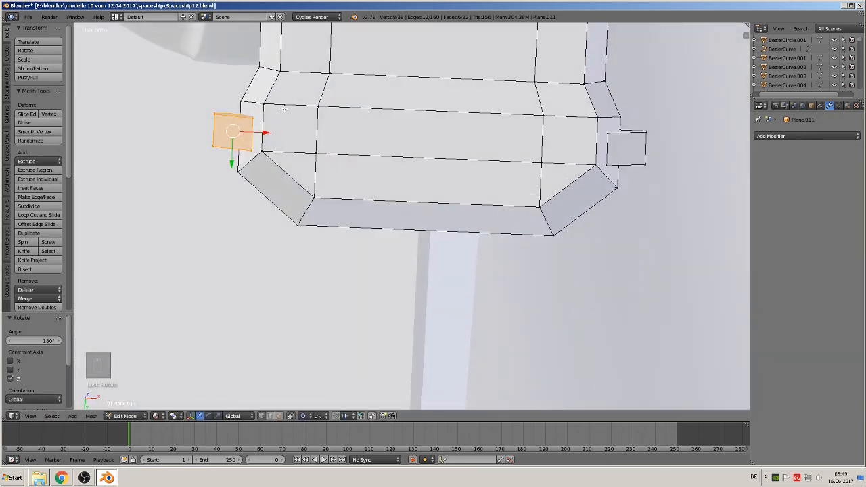
key(Tab)
Move the loose small cube beside the tall narrow plate about -0.003 along X, towards the plate's edge.
middle_drag(280, 126, 408, 272)
scroll(328, 135, down, 6)
scroll(400, 305, down, 5)
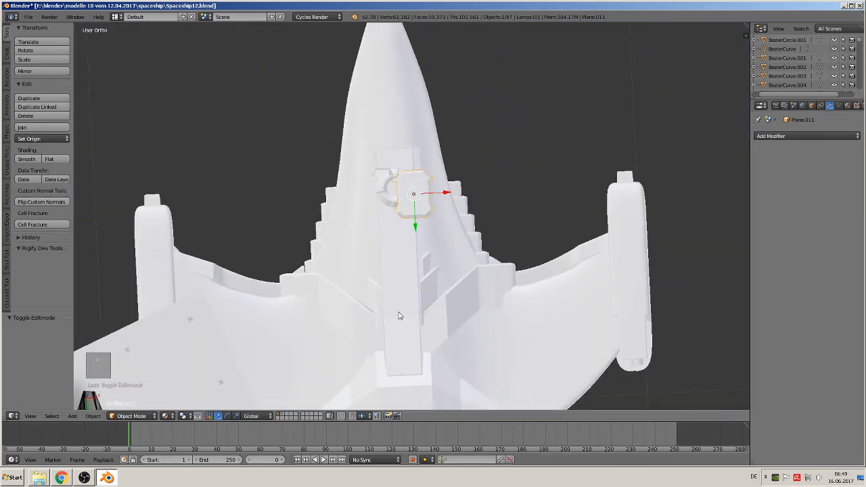
key(KP_1)
right_click(376, 257)
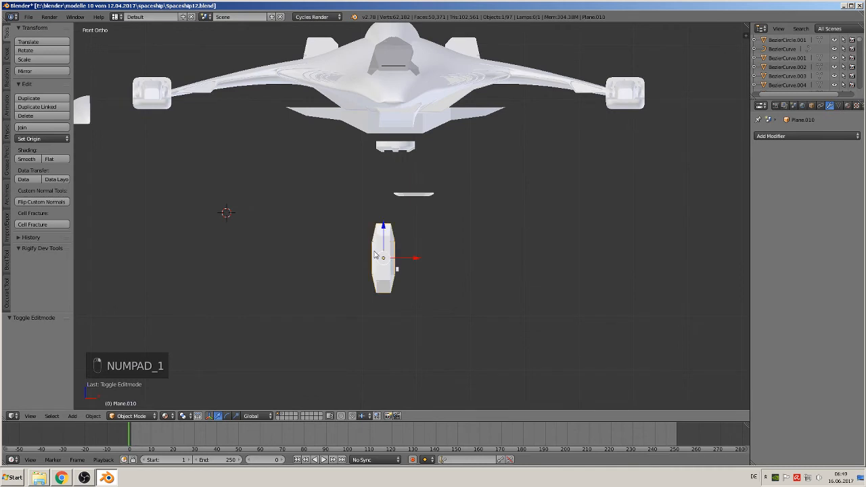
scroll(409, 275, up, 6)
scroll(486, 233, up, 3)
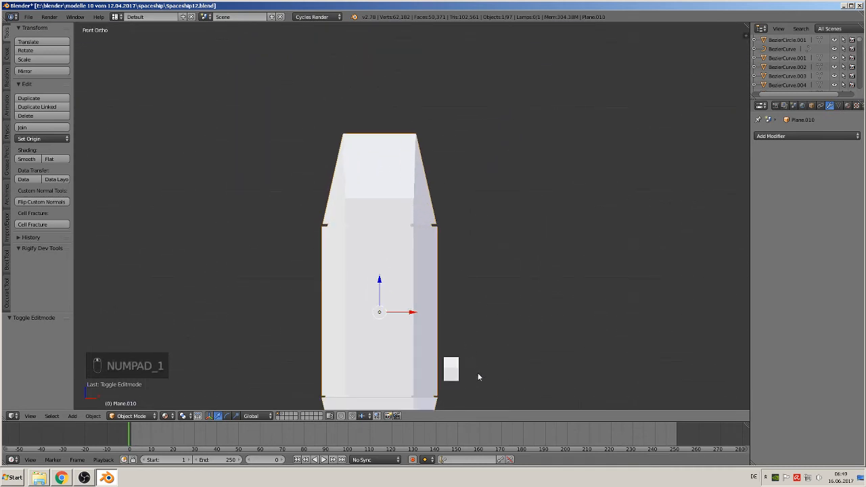
right_click(443, 370)
key(g)
key(x)
click(464, 369)
Rotate the small cube 90° about Y and move it about -0.002 along X into the narrow plate's side.
middle_drag(464, 369, 591, 357)
text(r)
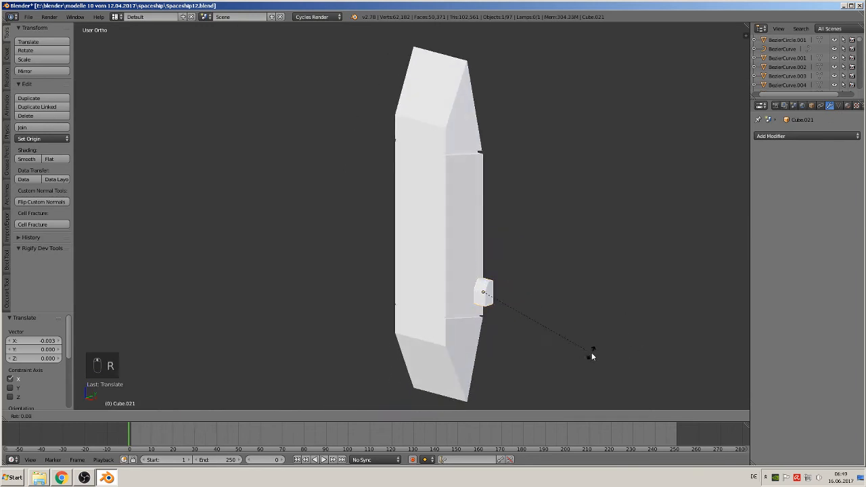
text(y90)
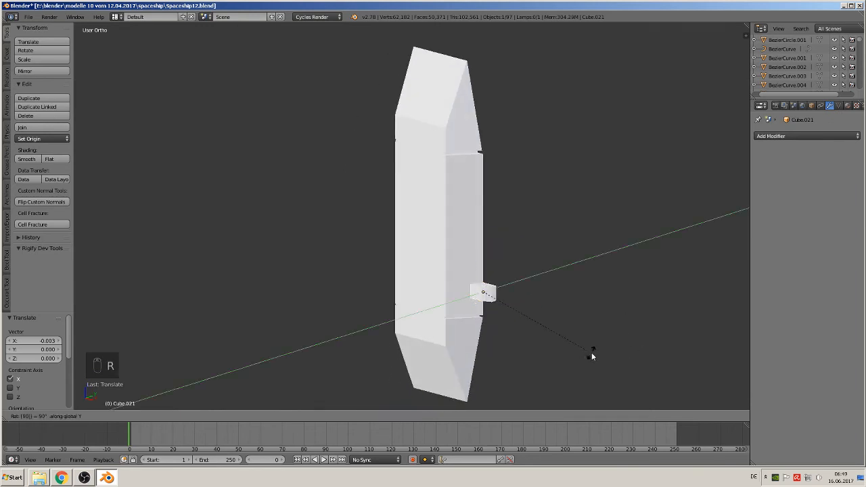
key(Return)
middle_drag(569, 340, 505, 290)
key(g)
key(x)
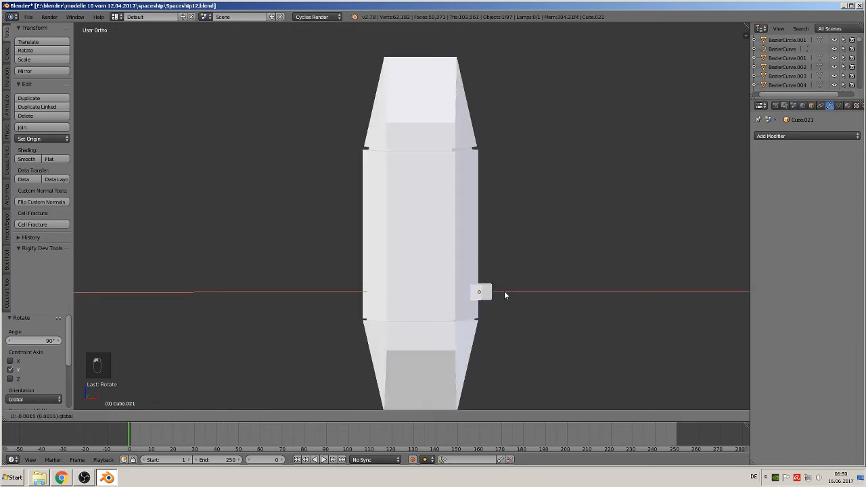
drag(503, 295, 504, 295)
scroll(507, 296, up, 1)
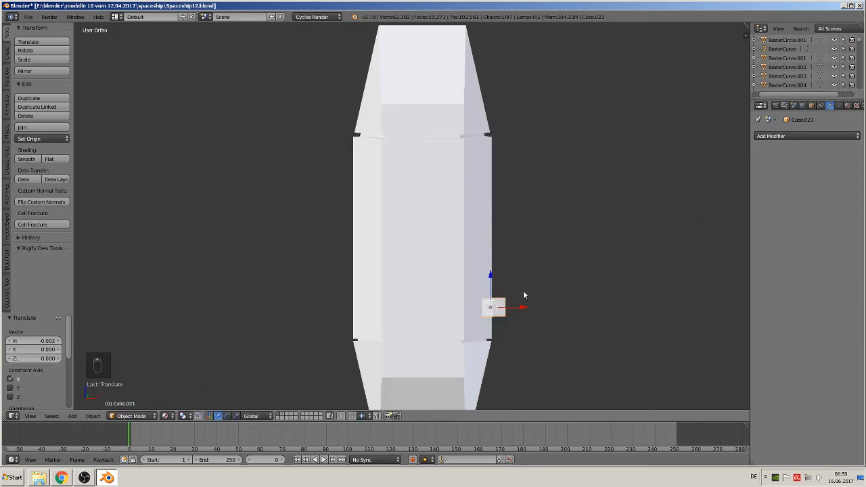
Duplicate the small cube and raise the copy about 0.044 along Z near the upper end of the plate's side.
key(KP_1)
scroll(509, 297, down, 1)
scroll(504, 295, down, 1)
key(shift+d)
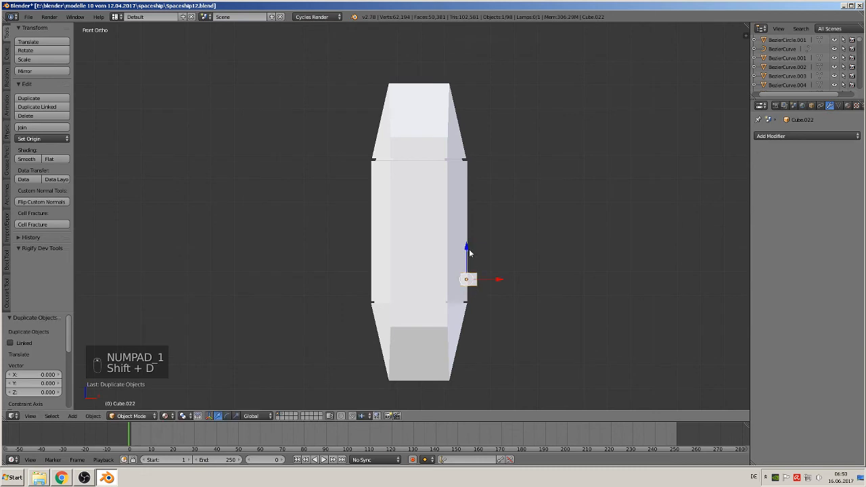
key(z)
drag(473, 147, 473, 147)
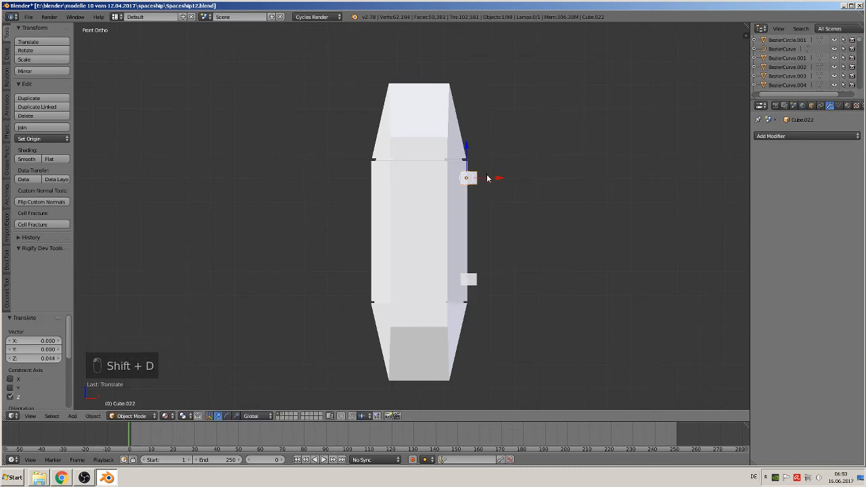
Duplicate both side cubes and move the copies about -0.046 along X to the narrow plate's opposite side.
shift+right_click(466, 283)
key(shift+d)
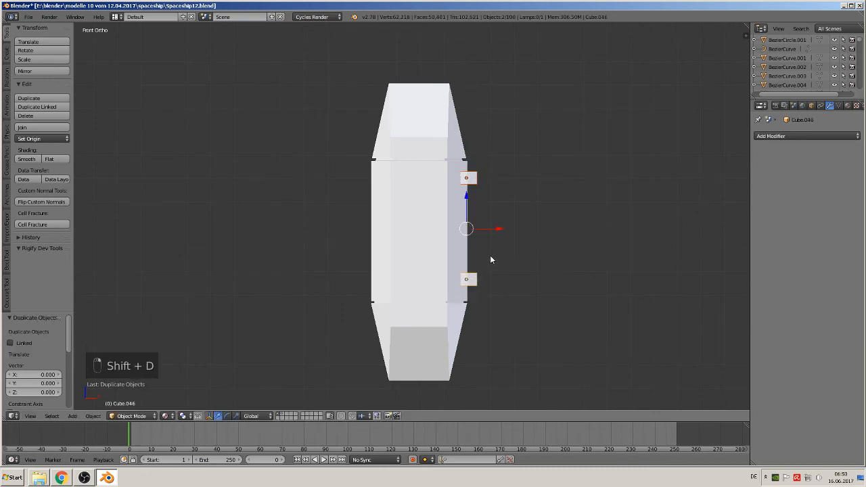
key(x)
click(379, 230)
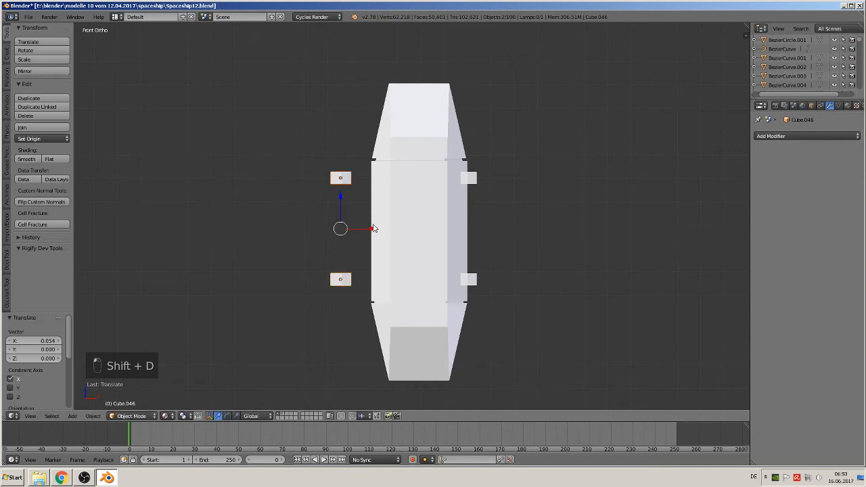
drag(373, 229, 394, 229)
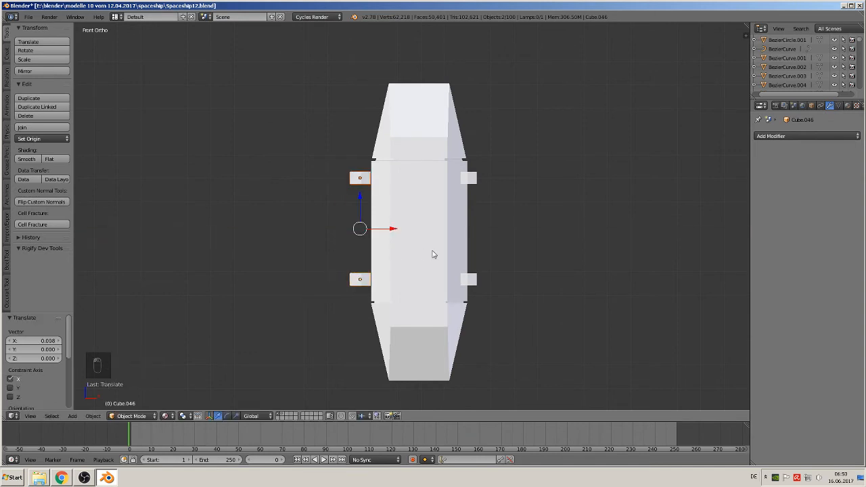
Rotate the two copied cubes 180° about Y and move them about 0.004 along X into the plate's edge.
text(ry180)
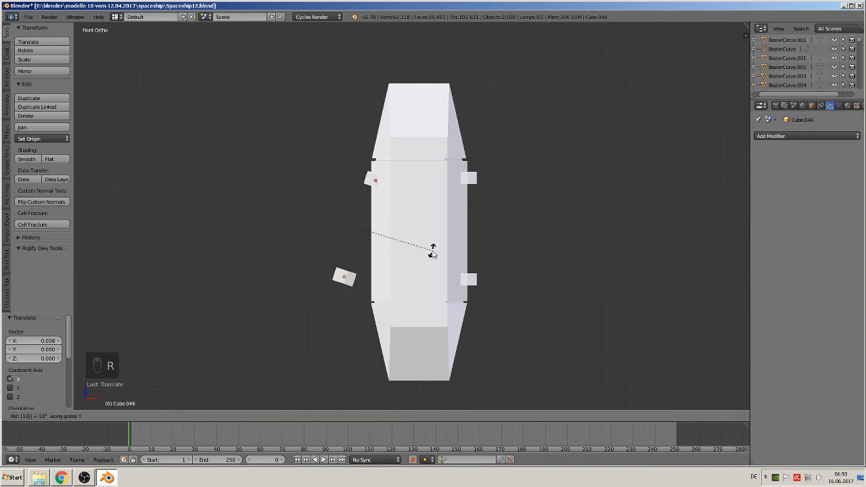
key(Return)
drag(388, 230, 397, 228)
Join the four side cubes with the narrow plate into one object.
middle_drag(389, 239, 456, 268)
shift+right_click(475, 283)
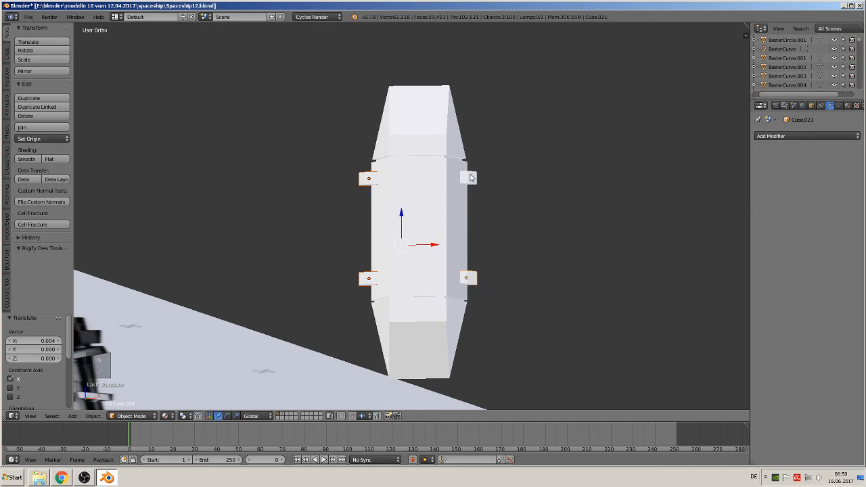
shift+right_click(437, 160)
click(50, 127)
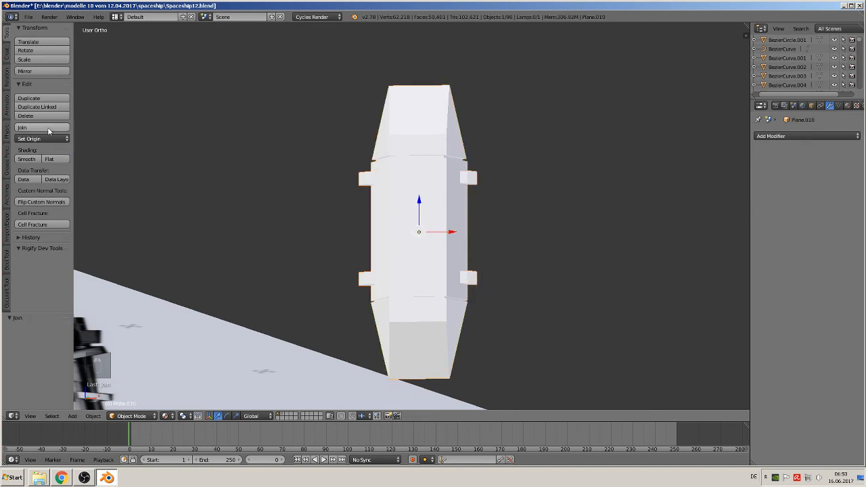
Lay the joined narrow plate flat by rotating it -90° about X and flip it another 180° about X.
scroll(326, 206, down, 3)
text(rx)
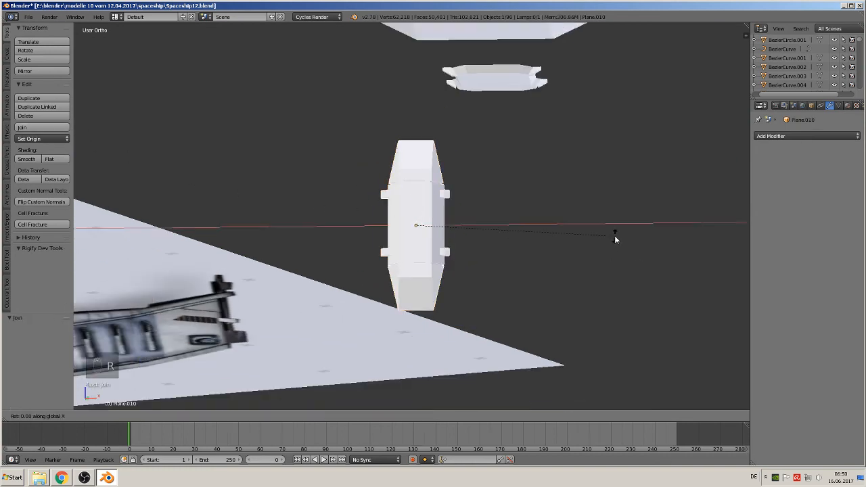
text(-90)
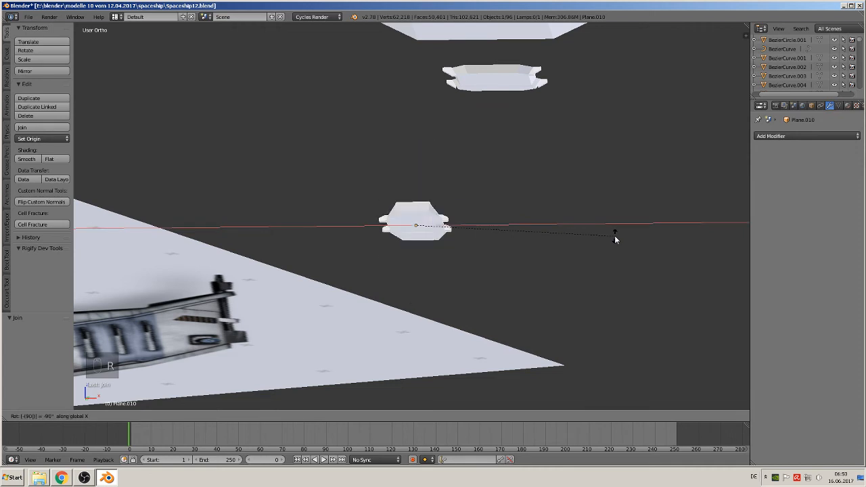
key(Return)
middle_drag(606, 295, 629, 321)
key(r)
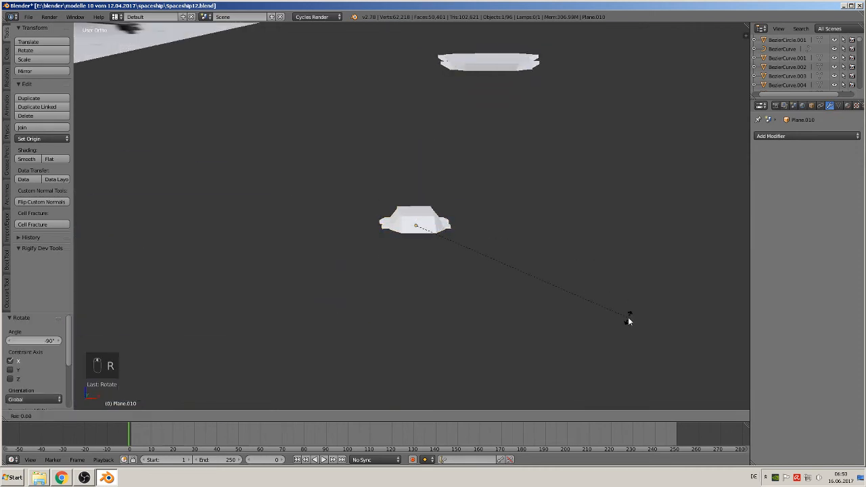
text(x180)
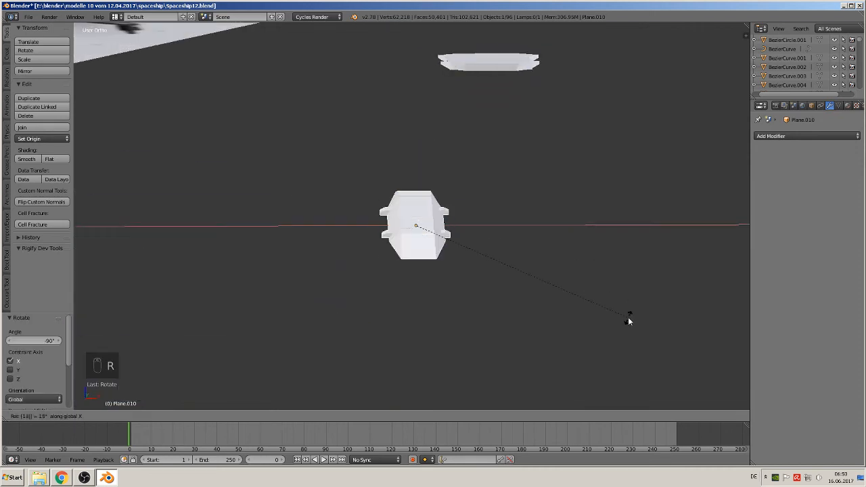
key(Return)
In front view, move the narrow plate up beneath the hull, about 0.018 along X and 0.153 along Z.
key(KP_1)
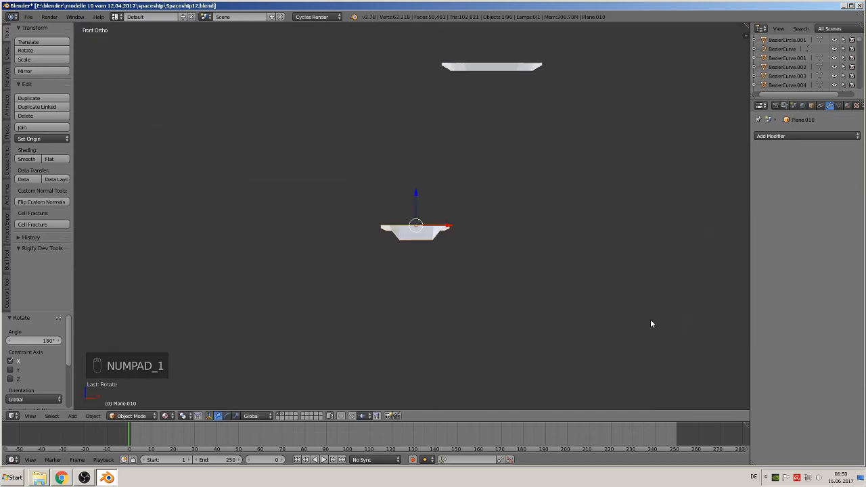
scroll(445, 186, down, 3)
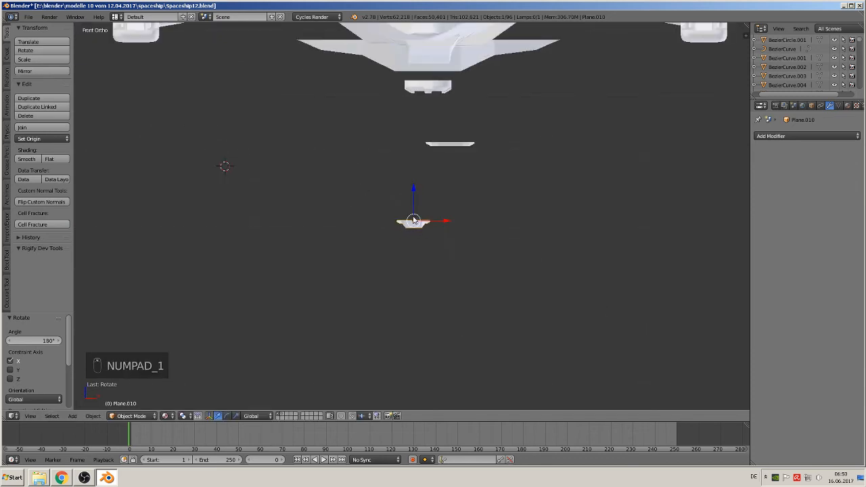
key(g)
click(429, 124)
Move the wide plate between the disc and the narrow plate, about -0.036 along X and 0.062 along Z.
right_click(451, 144)
key(g)
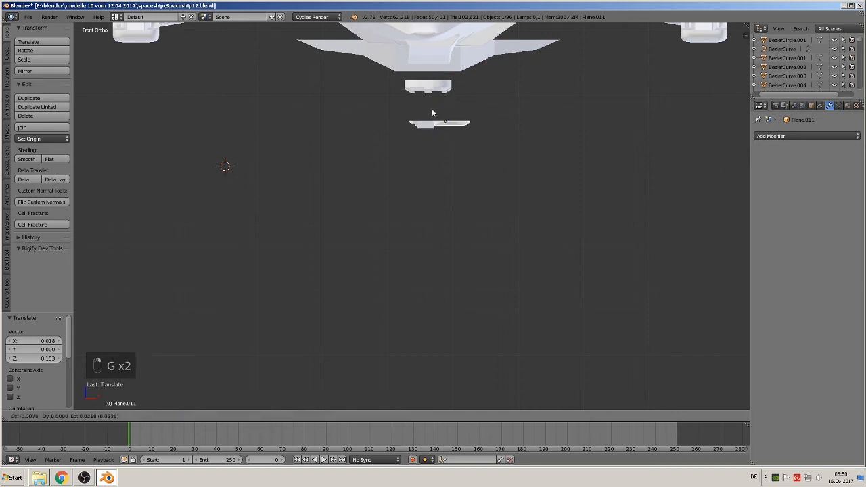
click(428, 103)
Save the spaceship file under its existing name.
scroll(445, 83, down, 3)
shift+middle_drag(445, 83, 381, 174)
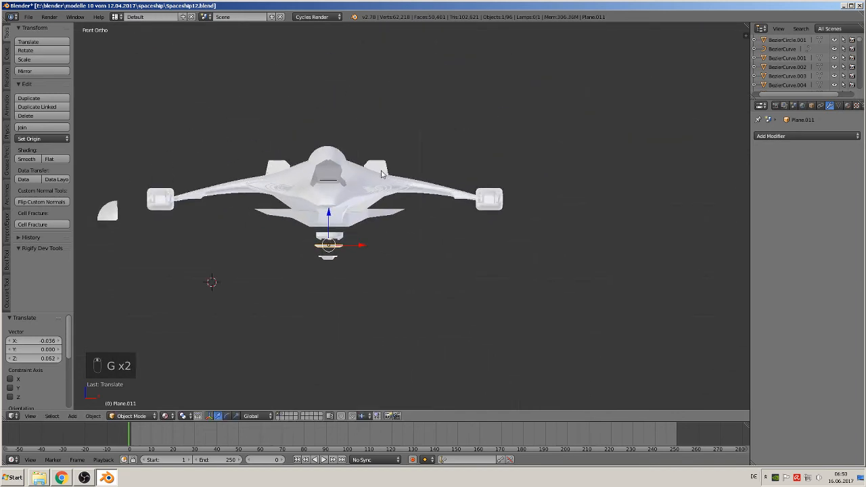
click(28, 16)
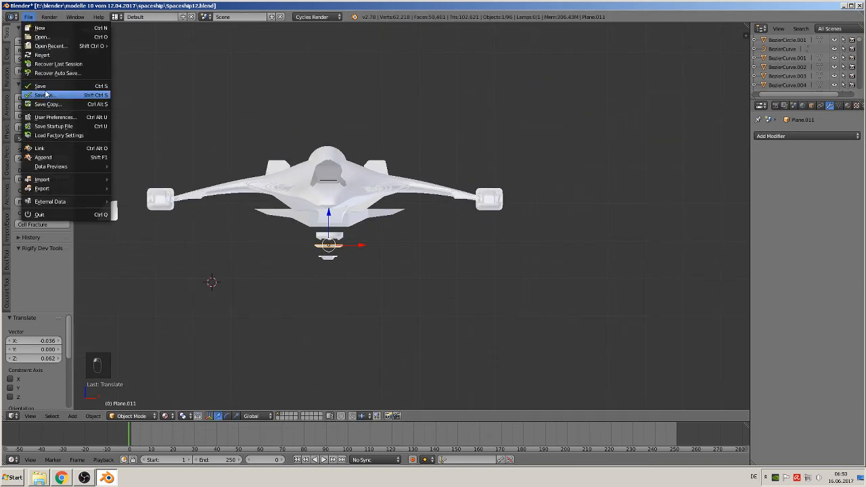
click(42, 86)
Examine the spaceship reference images and compare the ship from above with the top-view reference.
scroll(518, 203, down, 6)
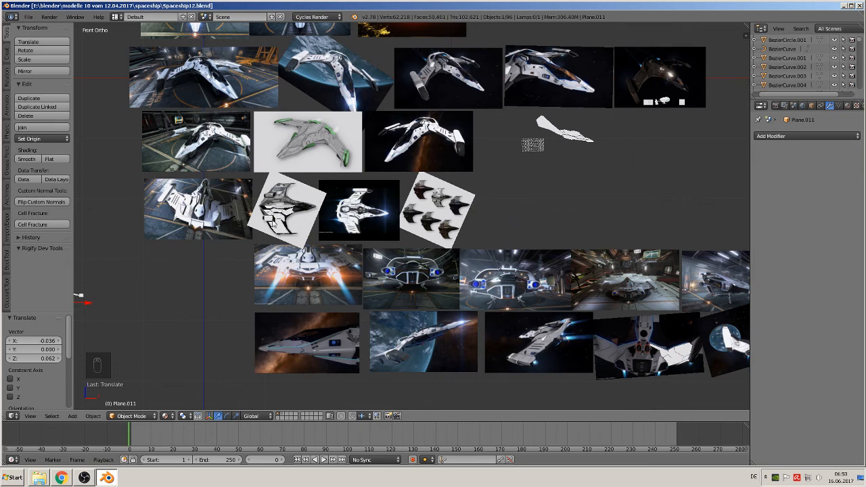
scroll(218, 253, down, 3)
scroll(222, 249, up, 3)
scroll(251, 246, down, 4)
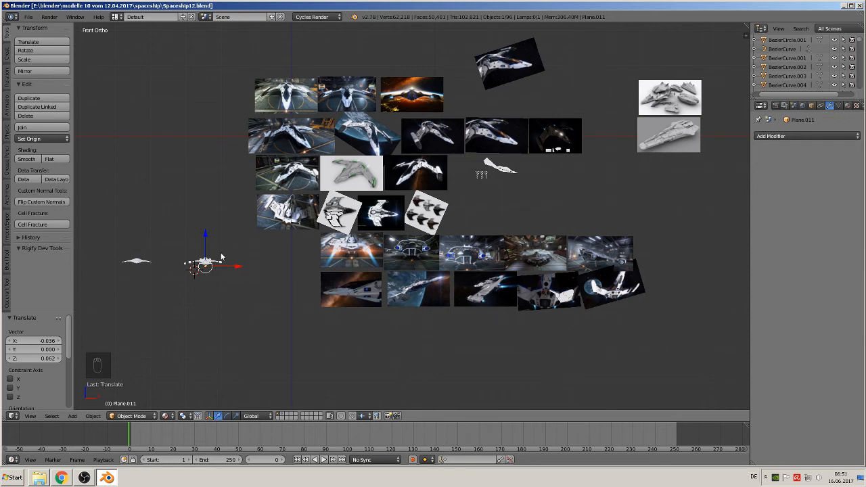
scroll(460, 231, up, 1)
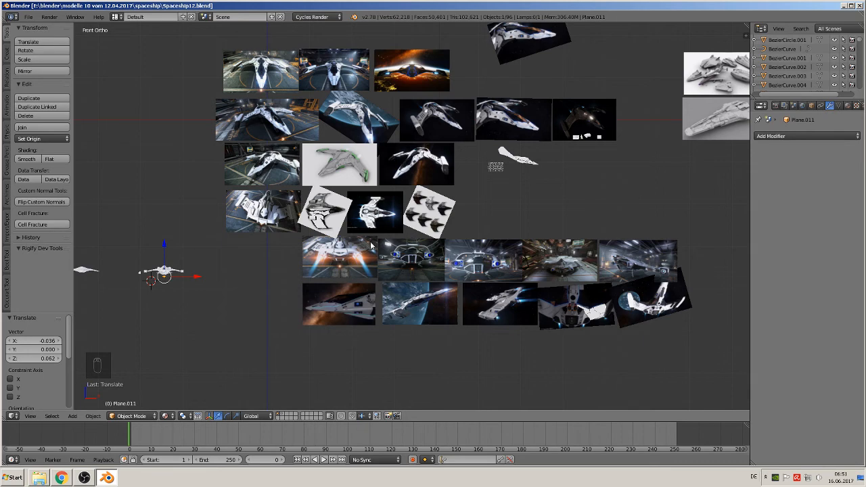
middle_drag(368, 243, 626, 226)
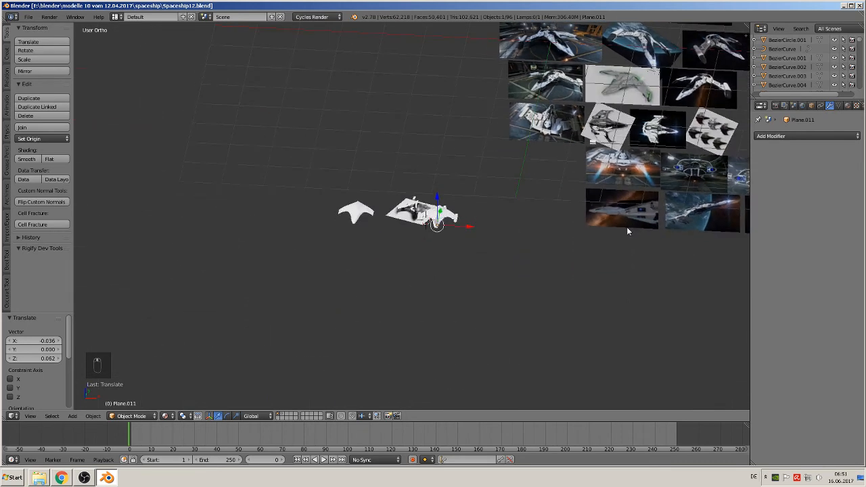
middle_drag(406, 213, 412, 277)
scroll(412, 271, up, 8)
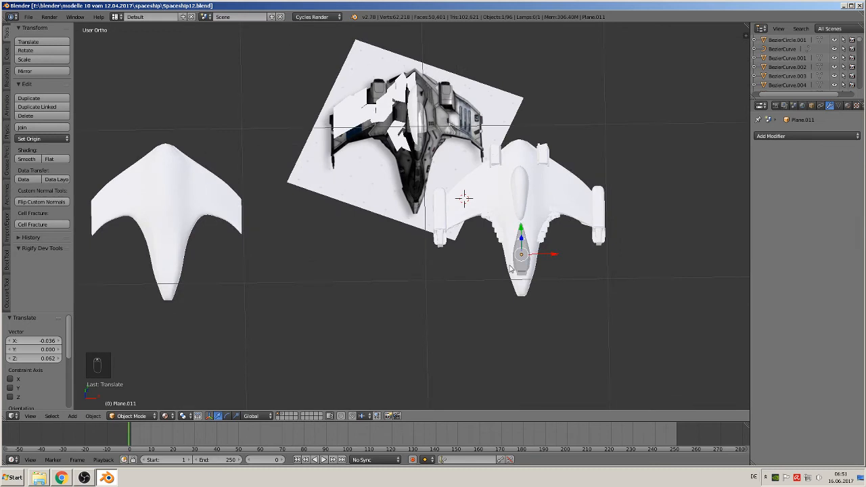
Move the tilted top-view reference image together with the white panels on it to another layer and save the file.
middle_drag(511, 269, 558, 226)
key(KP_1)
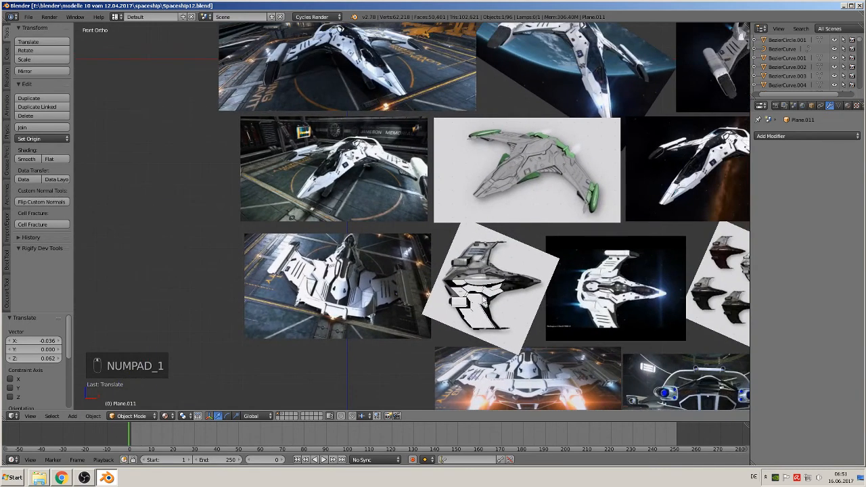
shift+middle_drag(504, 297, 378, 232)
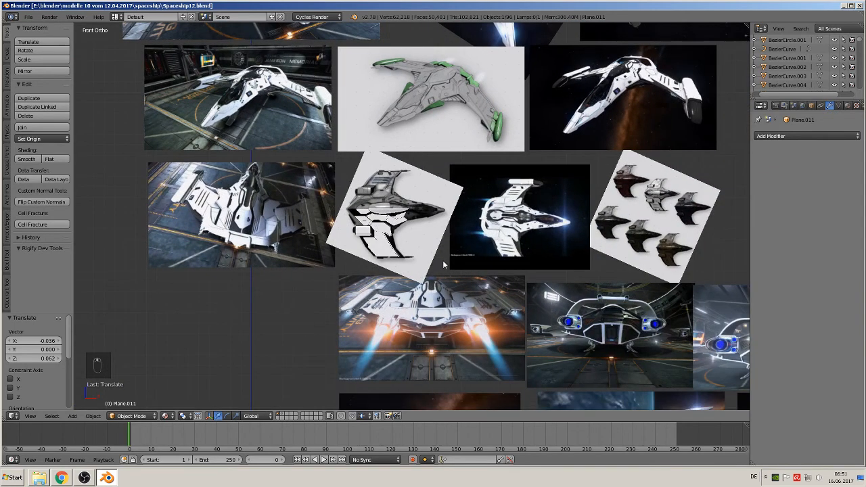
key(b)
drag(444, 264, 341, 194)
key(m)
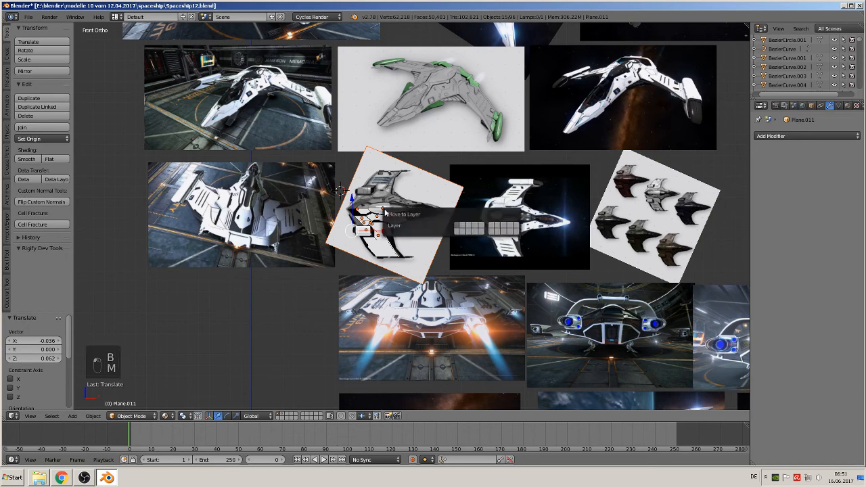
click(467, 231)
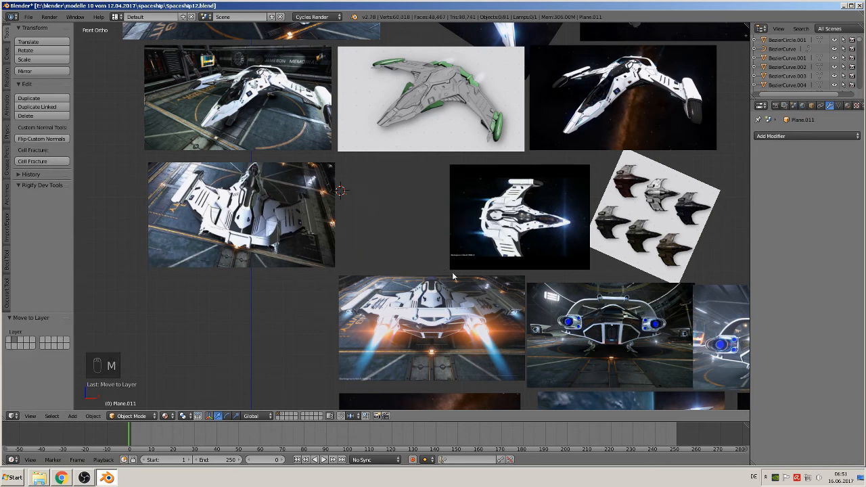
scroll(454, 274, down, 4)
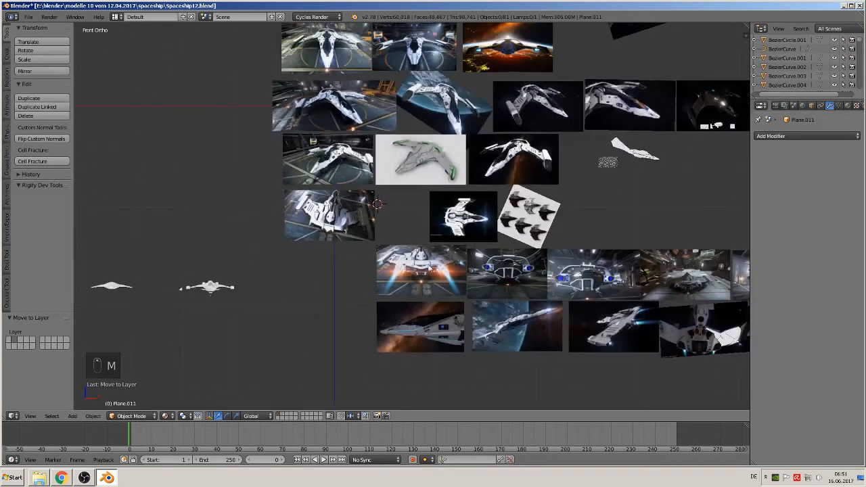
click(27, 17)
click(60, 87)
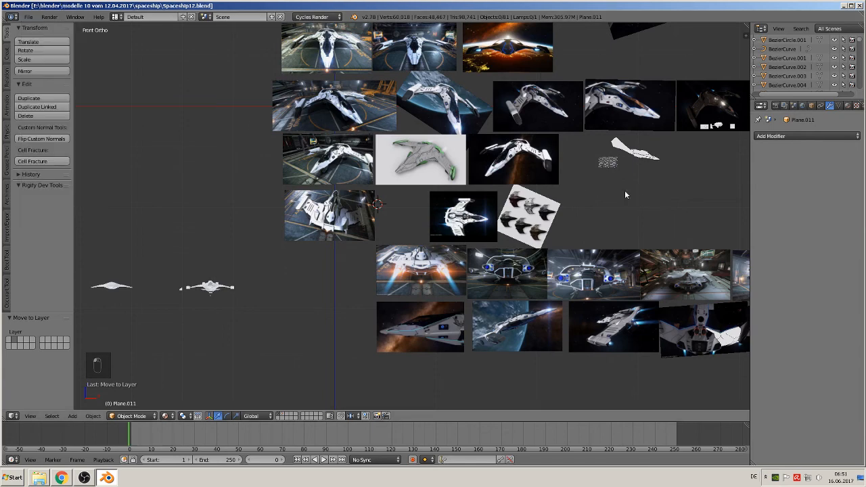
In front view, move the wing panels and hexagon grid beside the modeled spaceship, about -8.877 along X and -3.049 along Z.
shift+middle_drag(609, 187, 514, 191)
scroll(569, 162, up, 1)
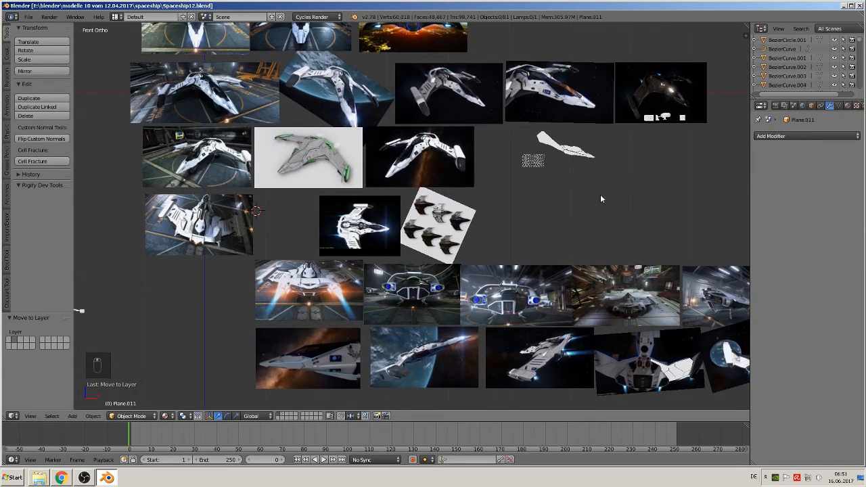
key(b)
drag(509, 140, 576, 187)
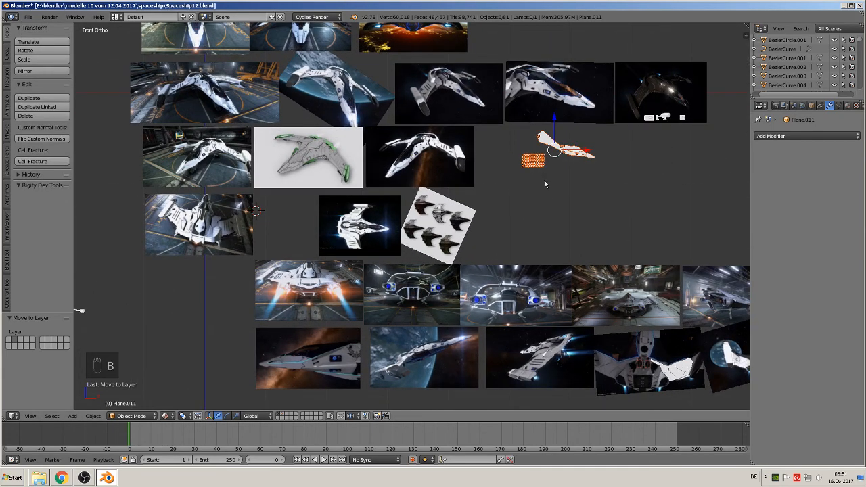
scroll(544, 179, down, 3)
key(g)
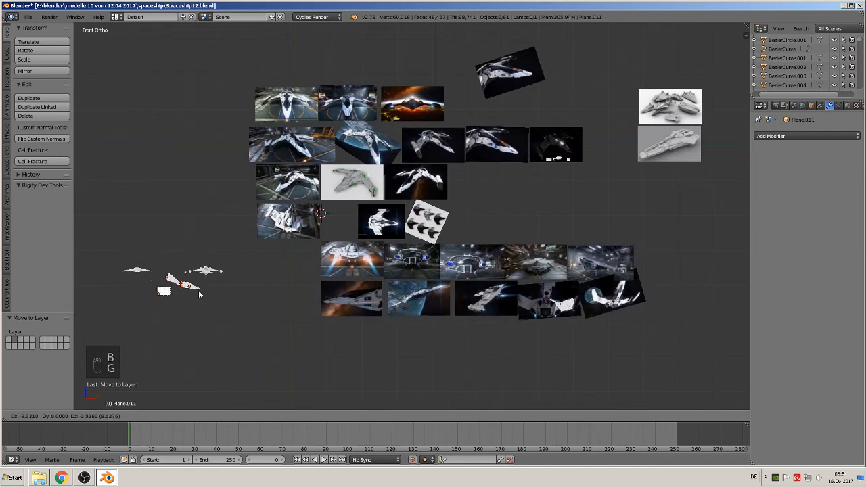
click(202, 291)
Scale the wing panels and hexagon grid down to about 0.39 and shift them 0.128 along X and Z.
key(s)
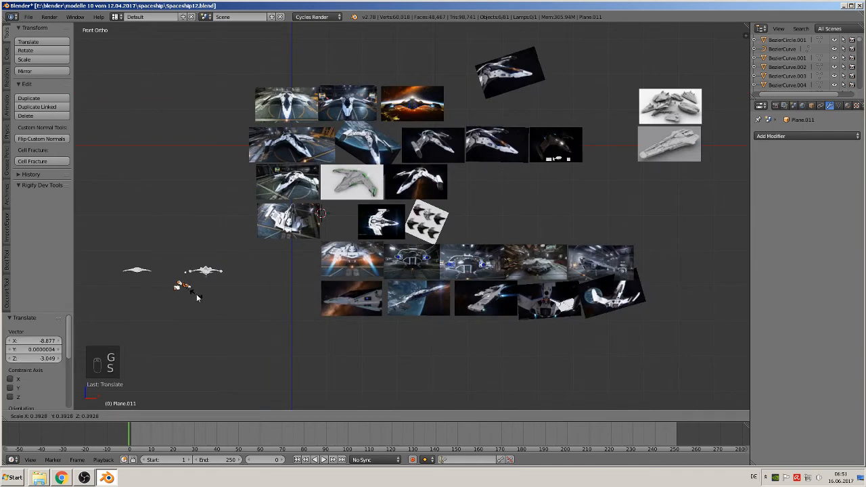
click(196, 294)
key(g)
click(201, 289)
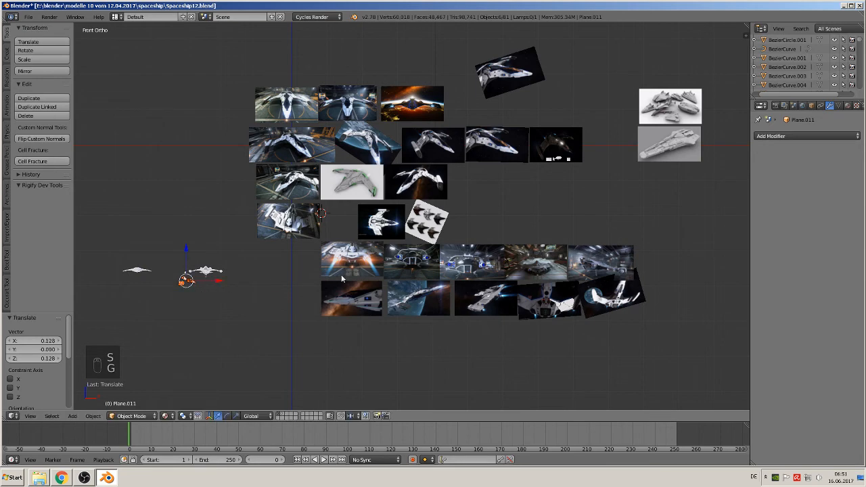
Select the six spare parts in front of the dark reference image and move them below the spaceship, about -9.887 along X and -3.431 along Z.
scroll(619, 184, up, 1)
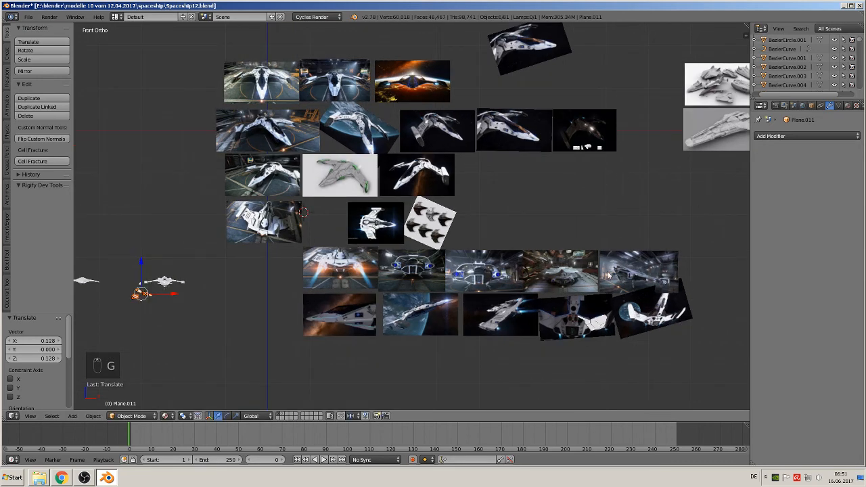
scroll(462, 253, up, 8)
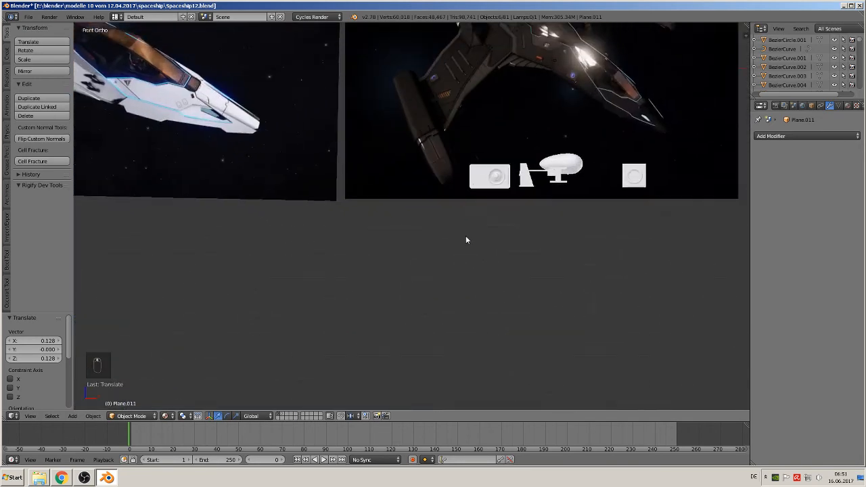
mouse_move(466, 241)
middle_down()
mouse_move(392, 286)
mouse_move(394, 313)
mouse_move(406, 292)
mouse_move(409, 299)
mouse_move(467, 251)
middle_up()
right_click(475, 220)
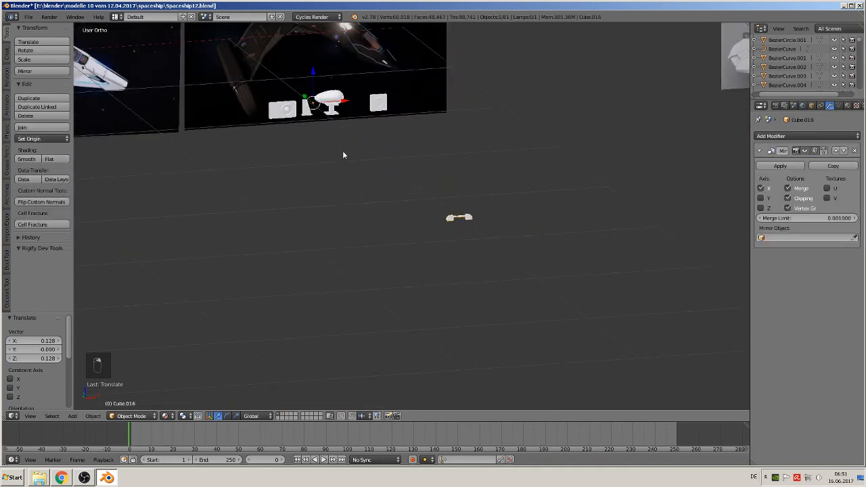
shift+right_click(334, 94)
shift+right_click(331, 107)
shift+right_click(304, 111)
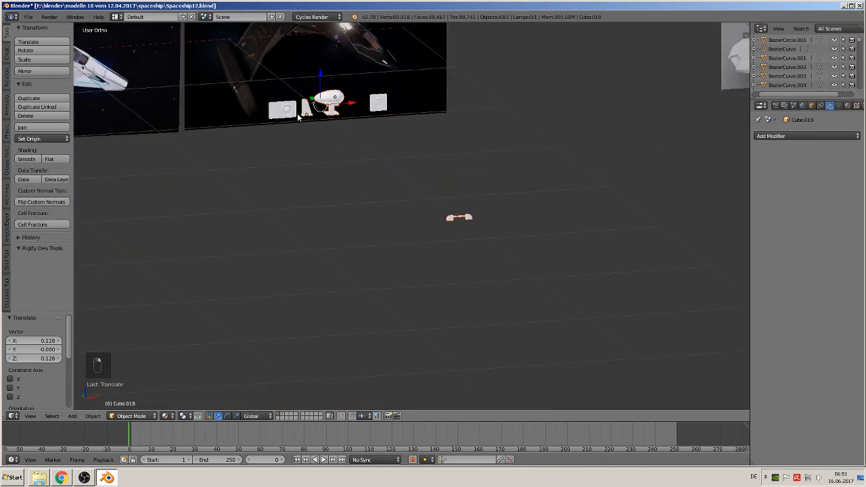
shift+right_click(288, 112)
shift+right_click(381, 107)
shift+scroll(393, 167, down, 2)
middle_drag(392, 165, 336, 123)
key(KP_1)
scroll(350, 168, down, 8)
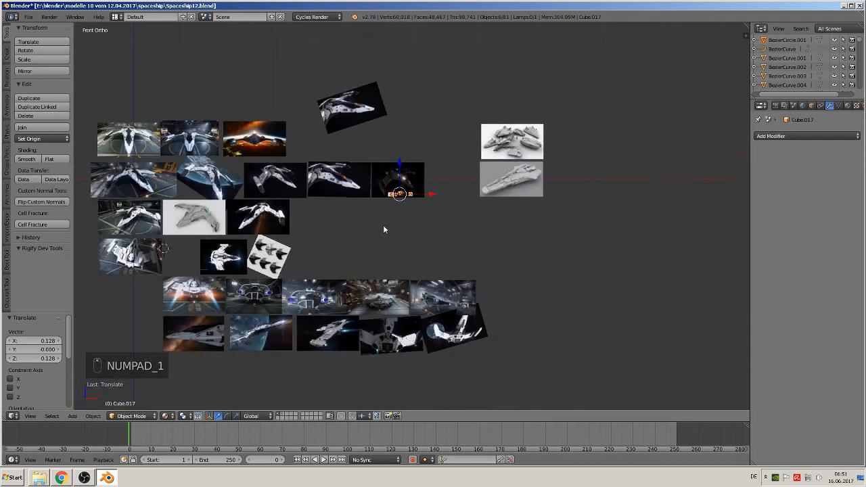
shift+middle_drag(406, 224, 574, 171)
key(g)
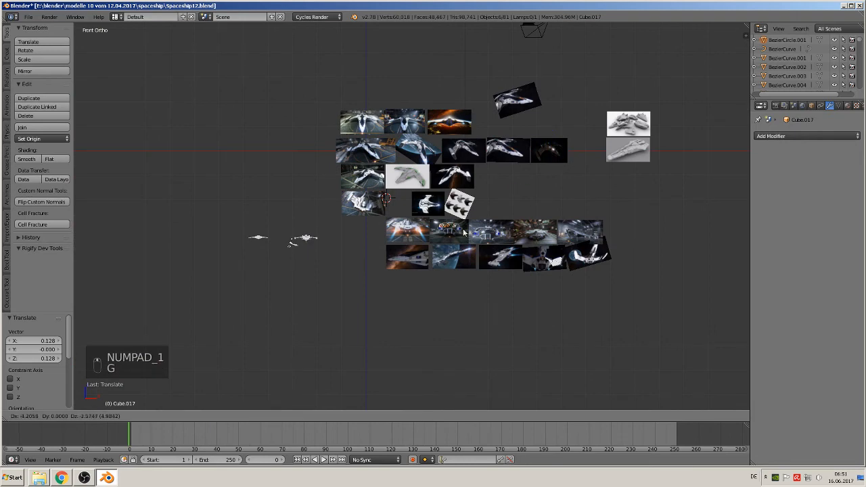
click(330, 250)
Scale the six spare parts to about 0.573 and center them under the ship, moving about -0.108 along X and 0.008 along Z.
scroll(332, 262, up, 2)
scroll(331, 267, up, 4)
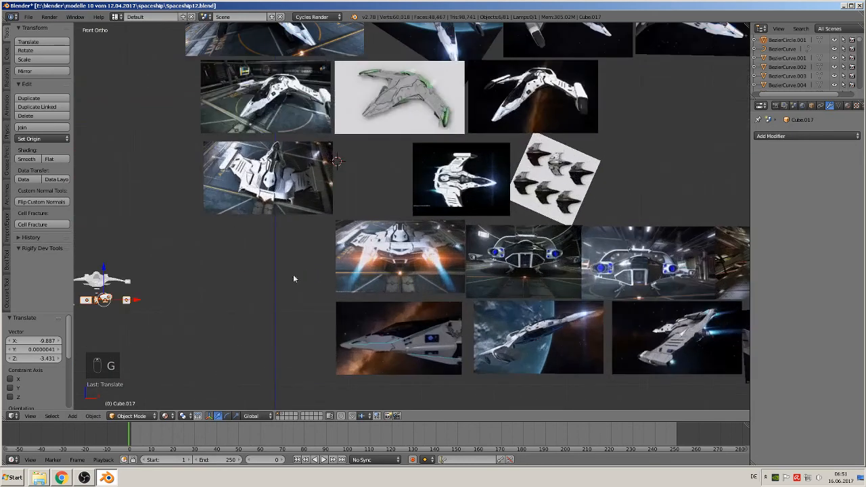
shift+middle_drag(294, 277, 576, 219)
scroll(485, 244, up, 5)
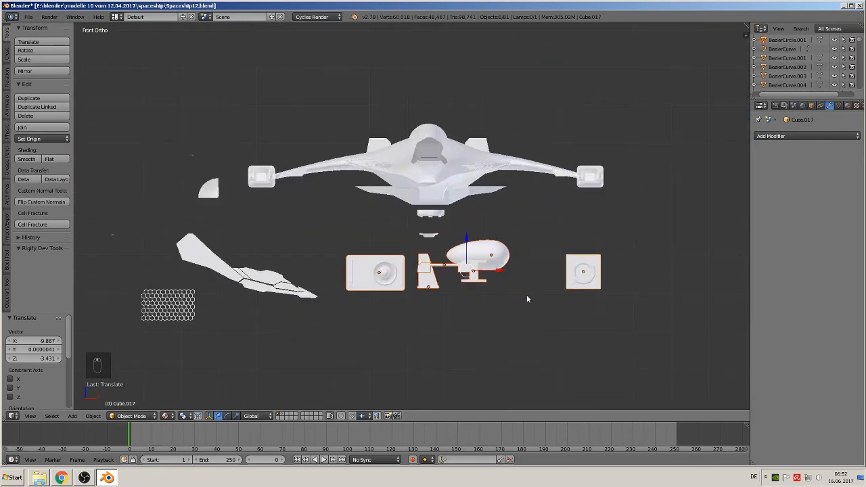
key(s)
click(499, 287)
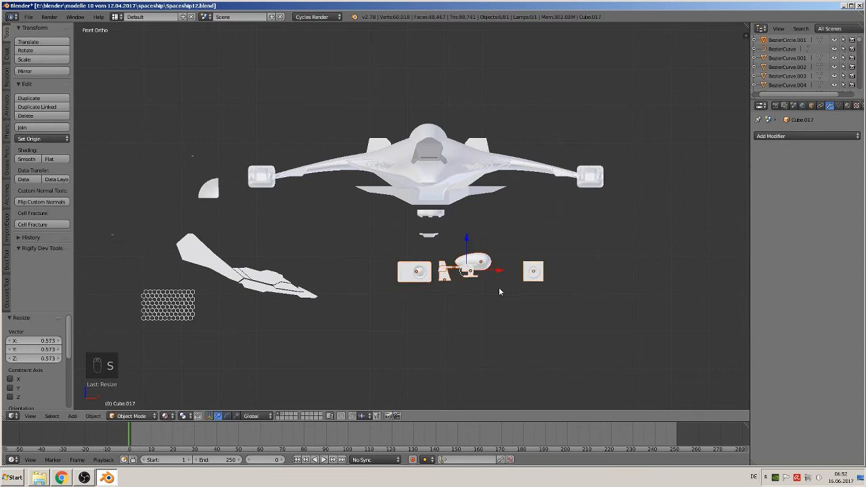
key(g)
click(458, 287)
From the top view, move the six spare parts about -3.010 along Y to just ahead of the ship's nose.
mouse_move(458, 286)
middle_down()
mouse_move(443, 307)
mouse_move(453, 302)
middle_up()
key(KP_7)
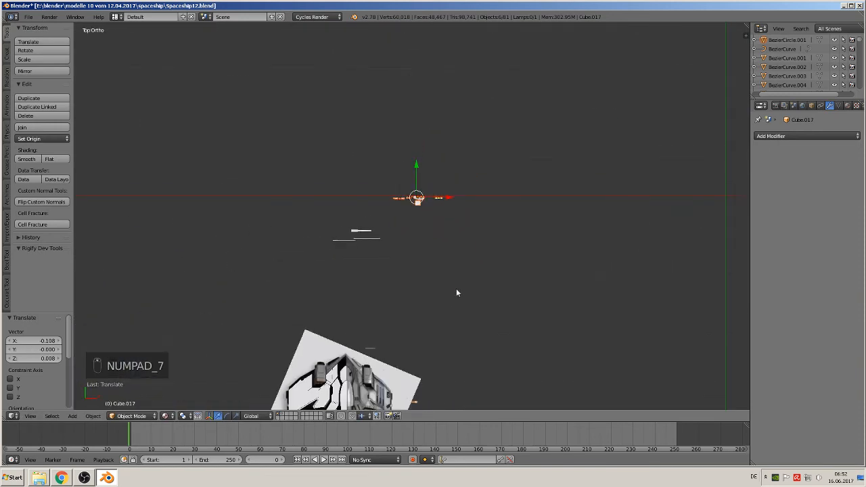
scroll(457, 292, down, 5)
drag(413, 180, 431, 307)
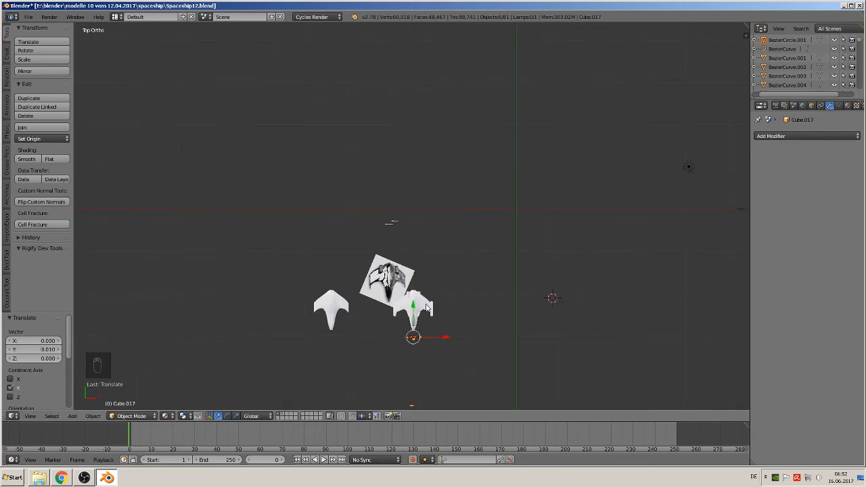
Move the mirrored part far ahead of the ship about 1.591 along Y to join the other spare parts.
shift+middle_drag(454, 370, 455, 332)
right_click(414, 370)
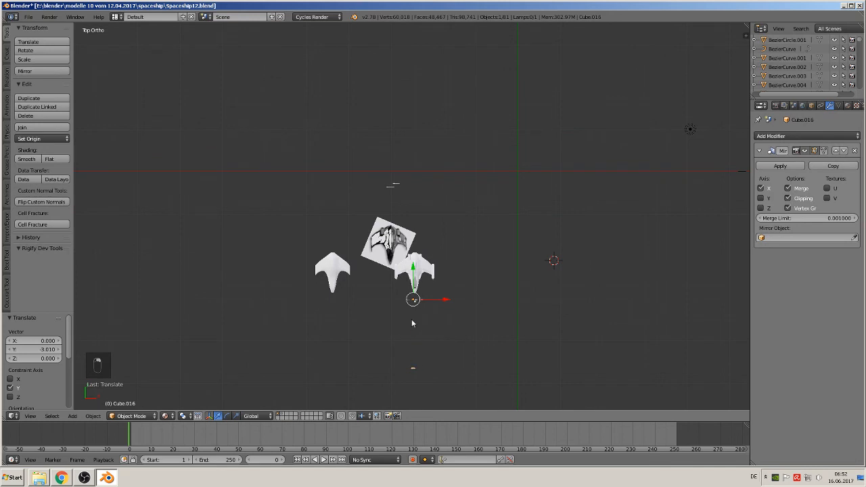
drag(413, 275, 413, 210)
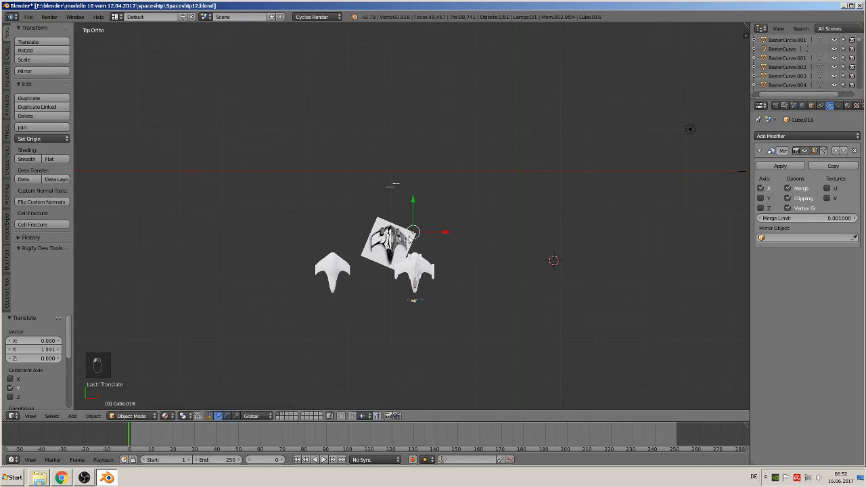
Box-select the wing panels and hexagon grid behind the ship and move them about -2.506 along Y toward the nose.
middle_drag(413, 211, 391, 156)
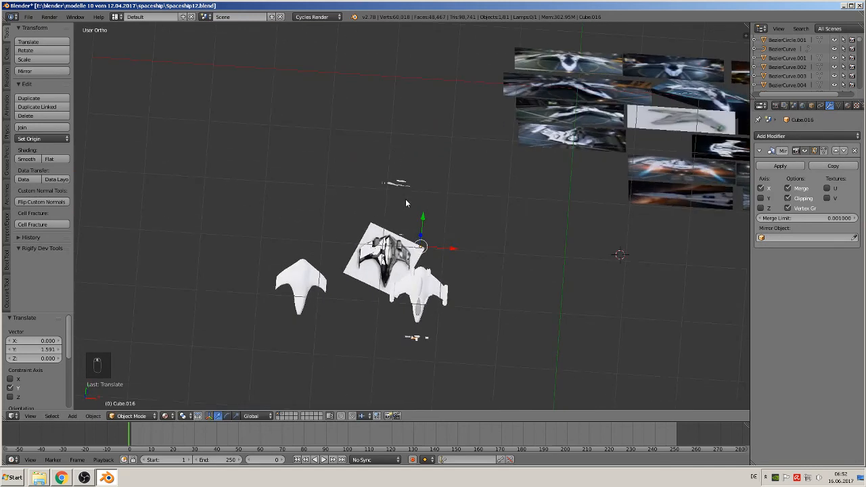
key(a)
key(b)
drag(413, 198, 407, 302)
key(KP_7)
Move the detached tilted reference image closer to the others, about -0.726 along X and -0.619 along Z, and save the file.
middle_drag(407, 302, 457, 233)
key(KP_1)
scroll(554, 231, down, 3)
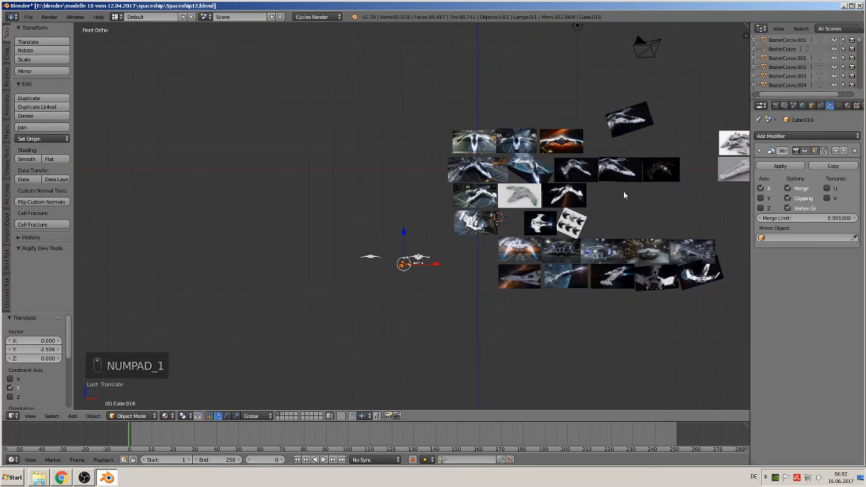
shift+middle_drag(612, 191, 350, 164)
scroll(379, 164, up, 3)
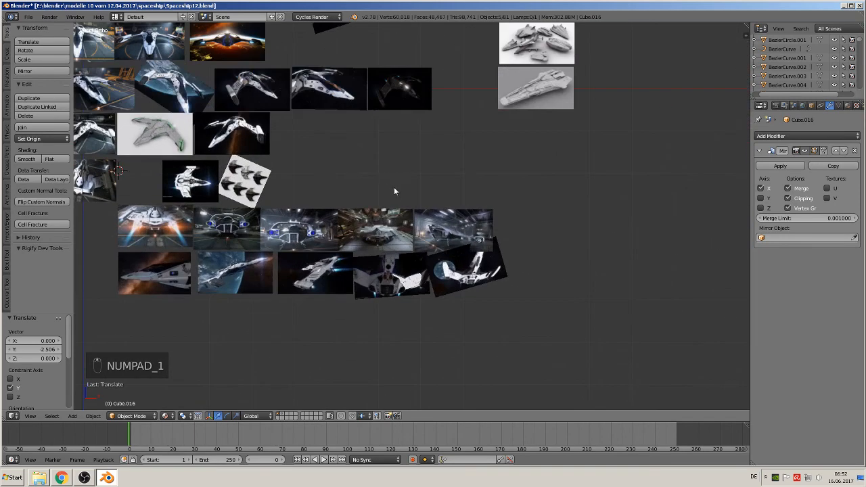
shift+middle_drag(390, 205, 573, 276)
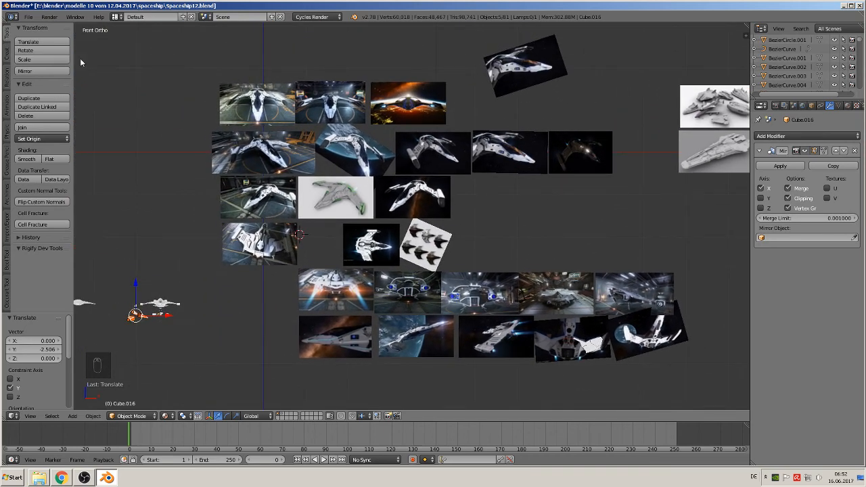
right_click(550, 77)
key(g)
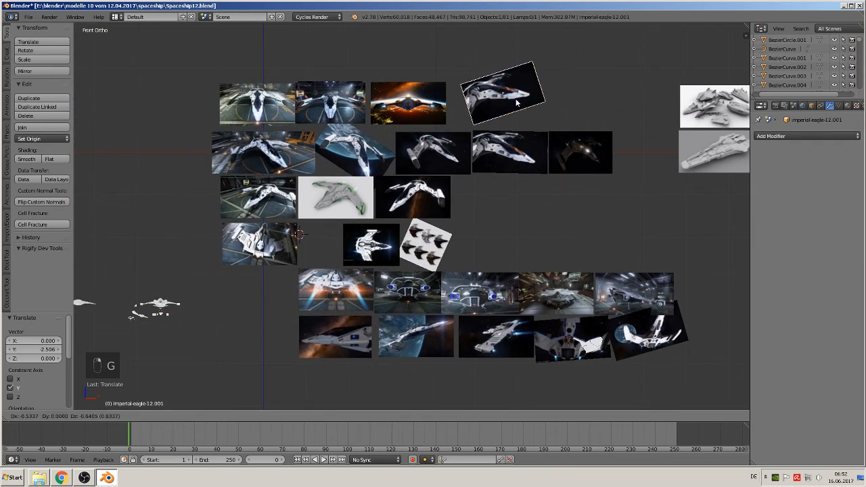
click(519, 103)
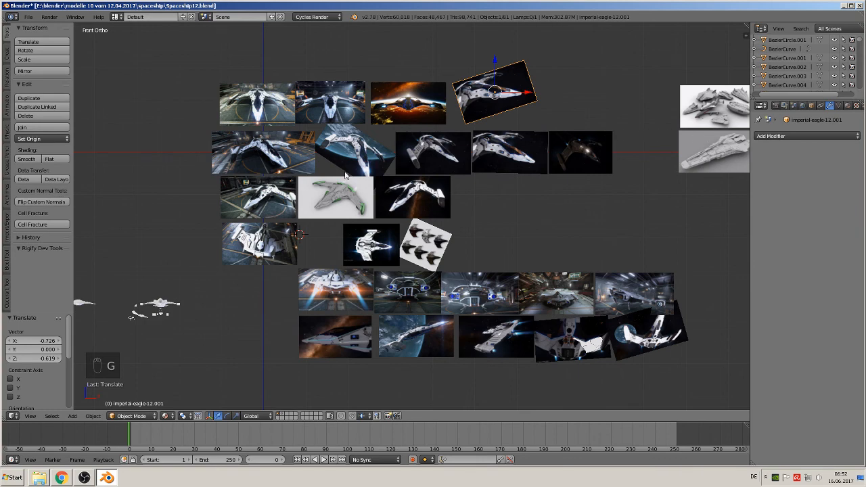
click(28, 16)
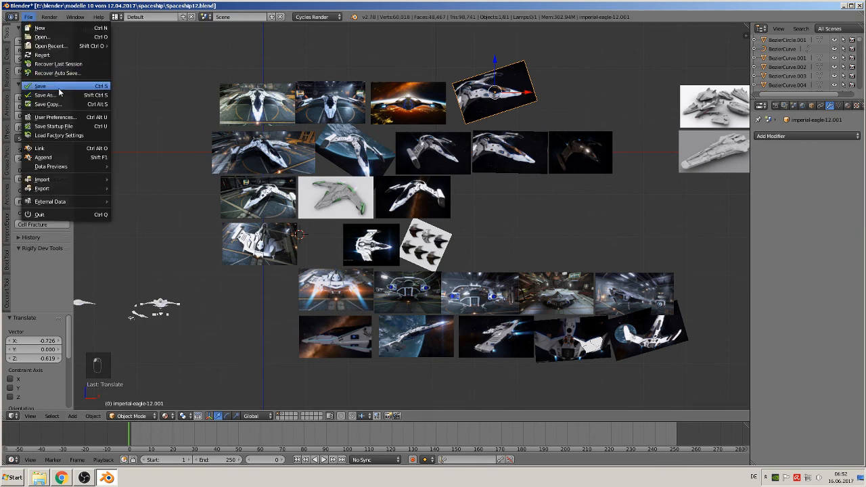
click(59, 90)
Check the placement of the spare parts around the spaceship from the front, at an angle and from above.
shift+middle_drag(260, 340, 495, 224)
scroll(399, 221, up, 8)
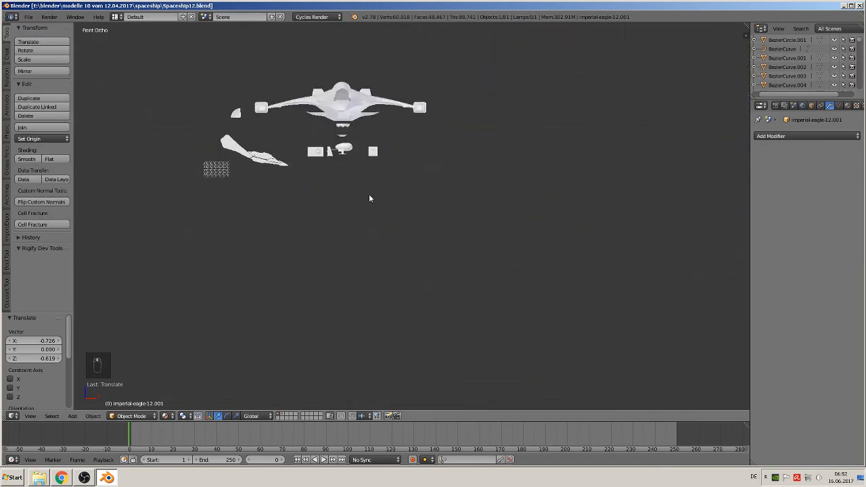
middle_drag(369, 198, 303, 209)
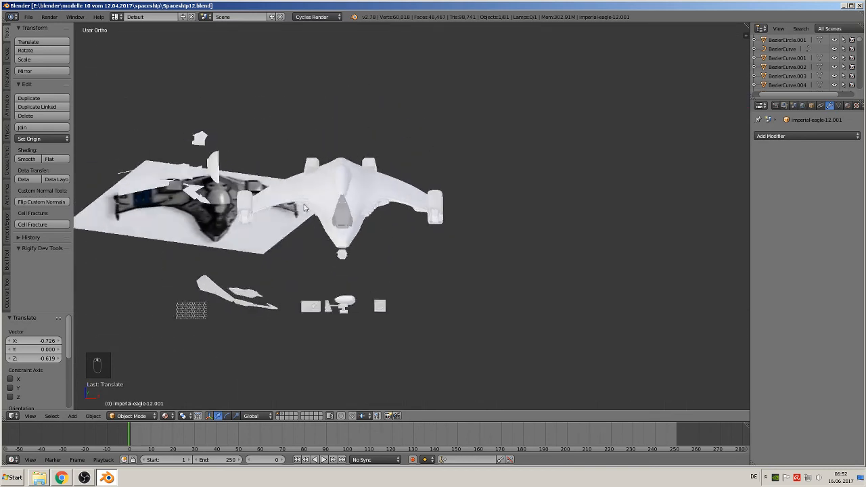
key(KP_7)
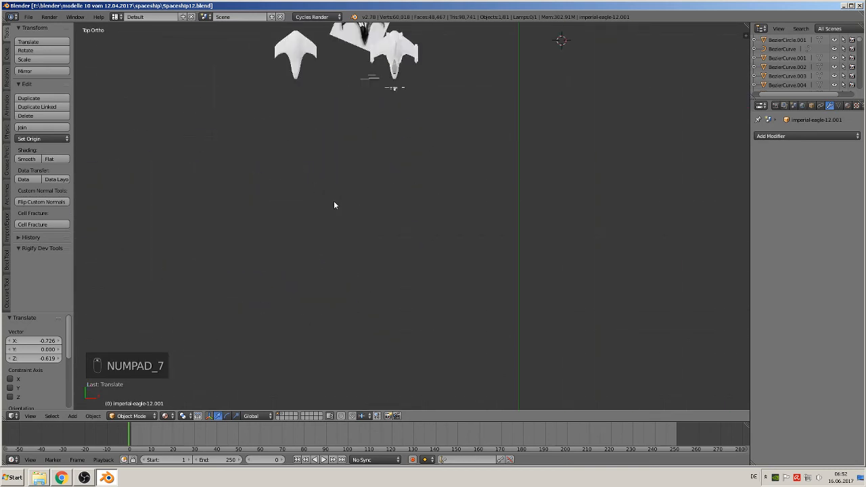
scroll(347, 201, down, 3)
scroll(400, 96, up, 4)
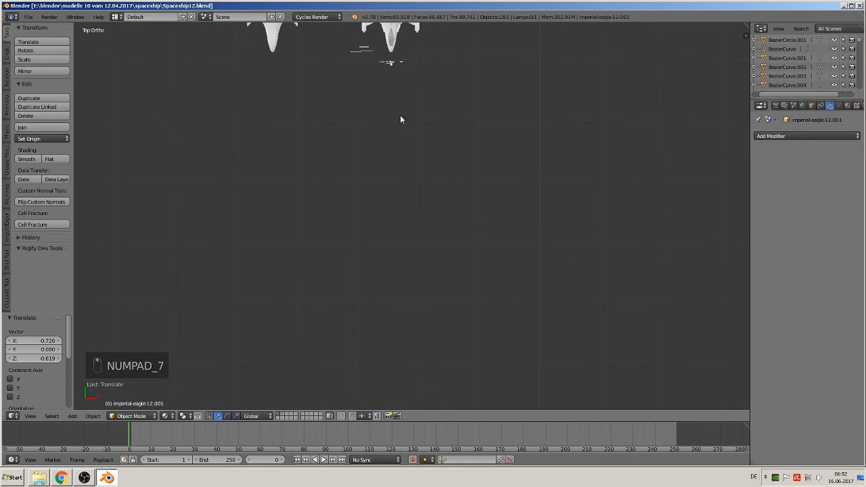
Move the thin wing-edge strip from the tilted reference image onto the ship's wing, about 0.629 along X and -0.660 along Y.
shift+middle_drag(400, 120, 425, 289)
scroll(425, 290, up, 6)
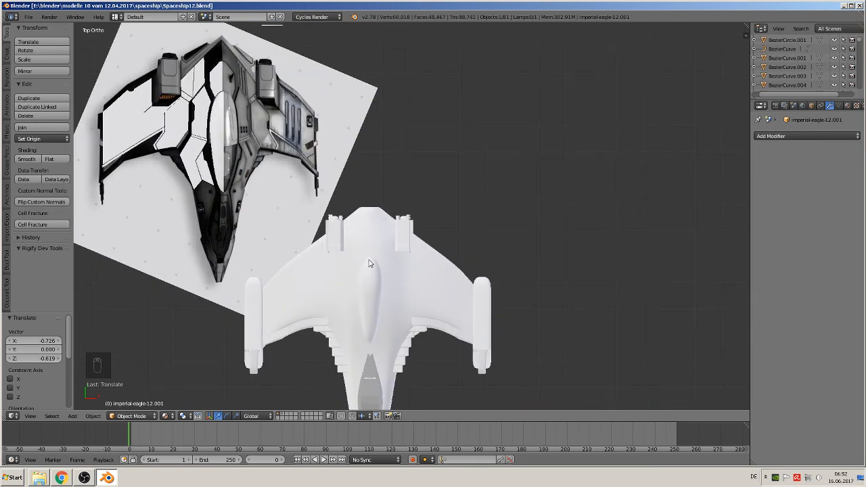
shift+middle_drag(368, 263, 525, 223)
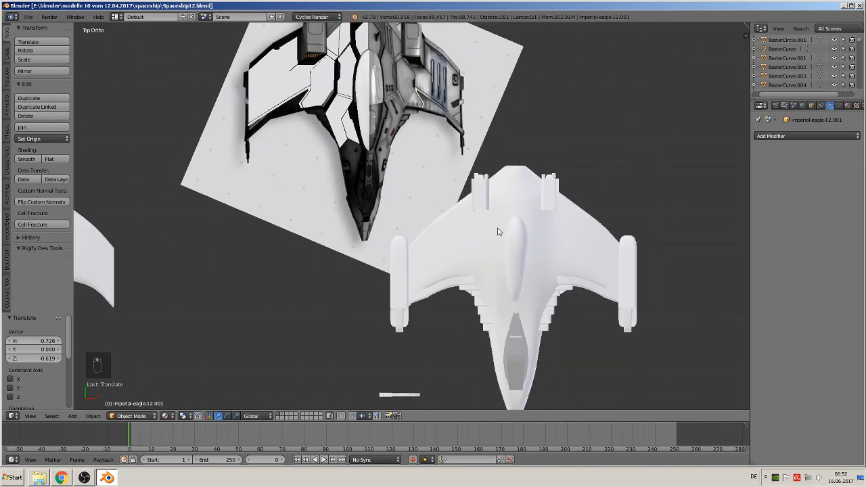
right_click(292, 100)
middle_drag(315, 149, 343, 106)
middle_drag(302, 80, 305, 74)
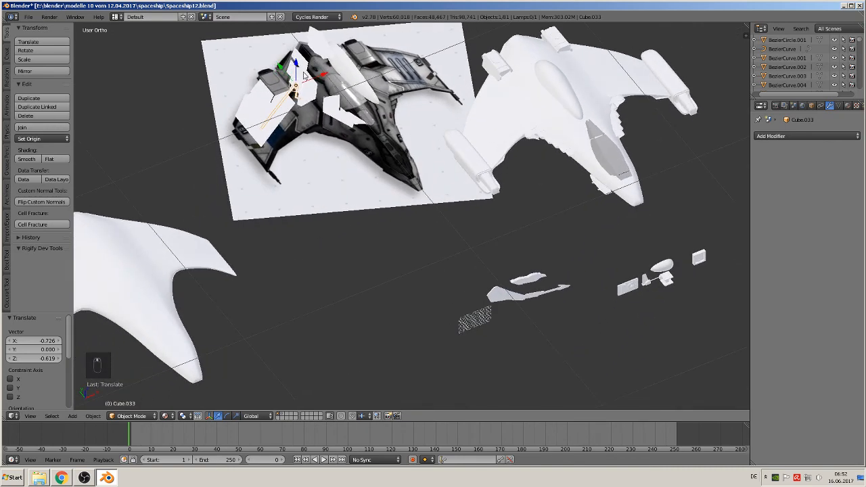
key(KP_7)
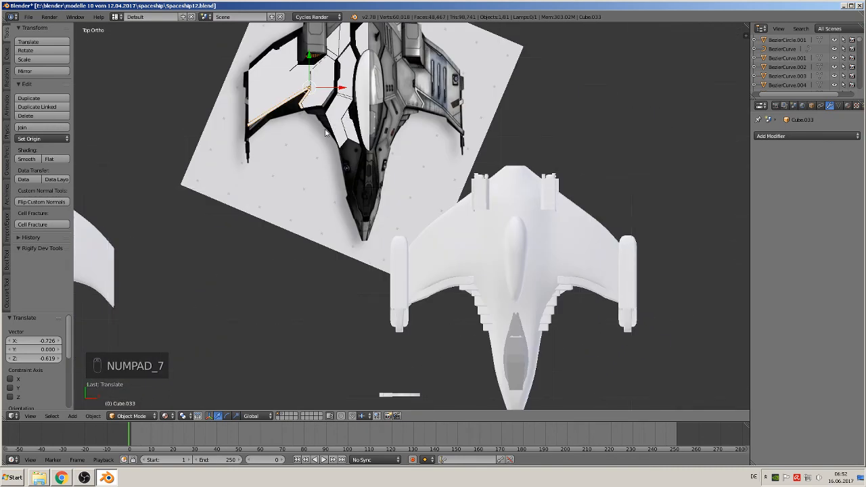
key(g)
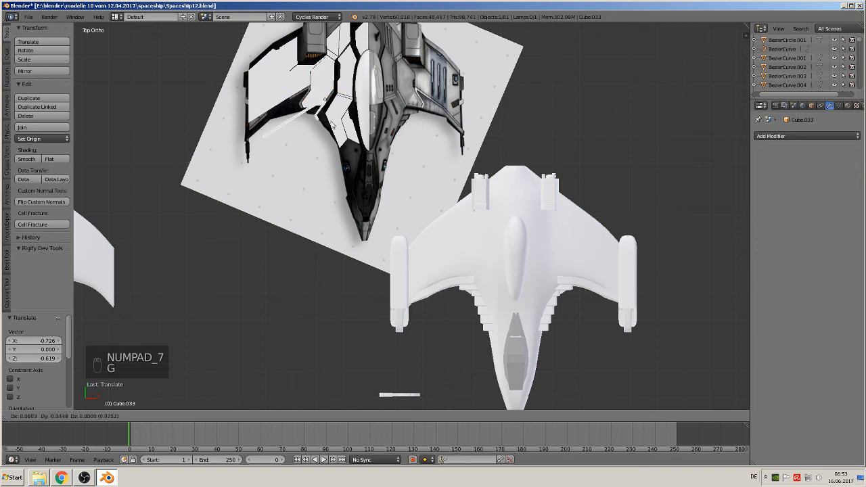
click(478, 284)
Raise the thin strip about 0.122 along Z and nudge it about -0.023 along X and 0.026 along Y over the wing.
middle_drag(478, 284, 489, 215)
drag(470, 250, 462, 223)
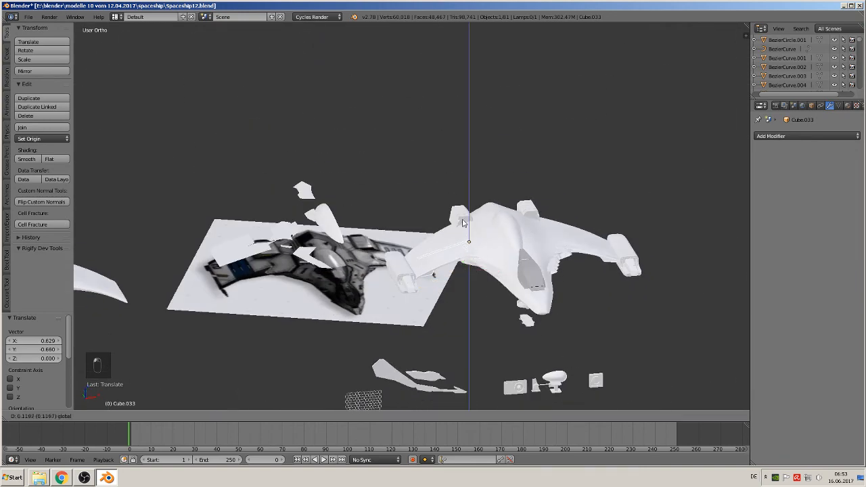
click(463, 221)
middle_drag(463, 221, 451, 296)
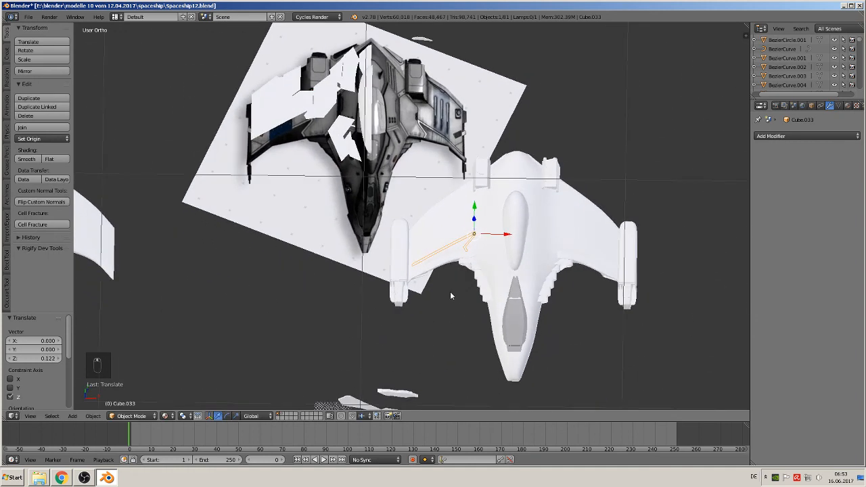
key(KP_7)
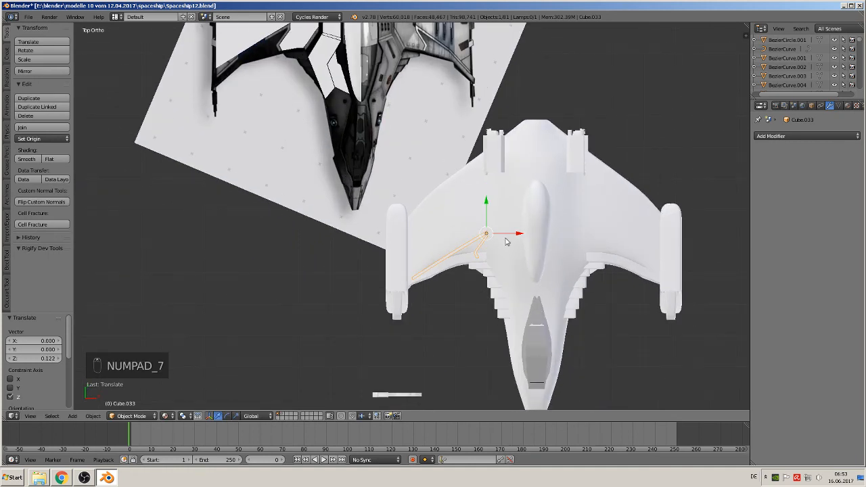
key(g)
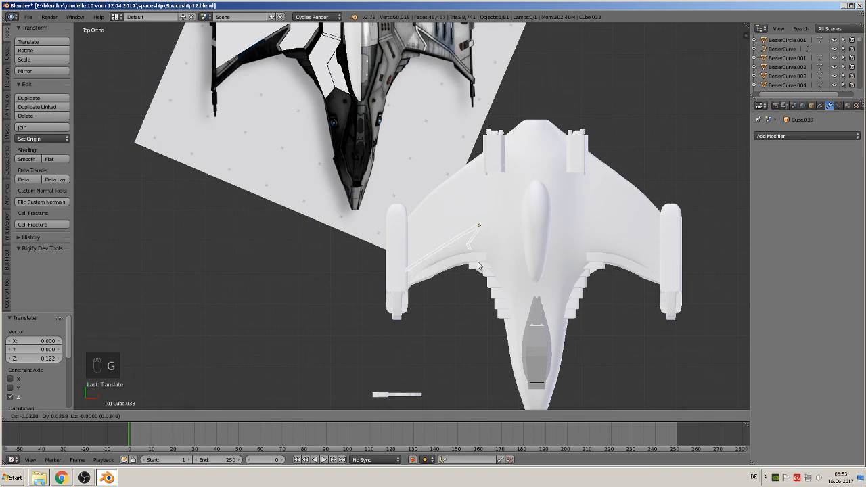
click(478, 265)
Move the large wing panel from the reference image onto the ship's wing, about 0.616 along X and -0.678 along Y, and raise it about 0.249.
scroll(379, 175, down, 3)
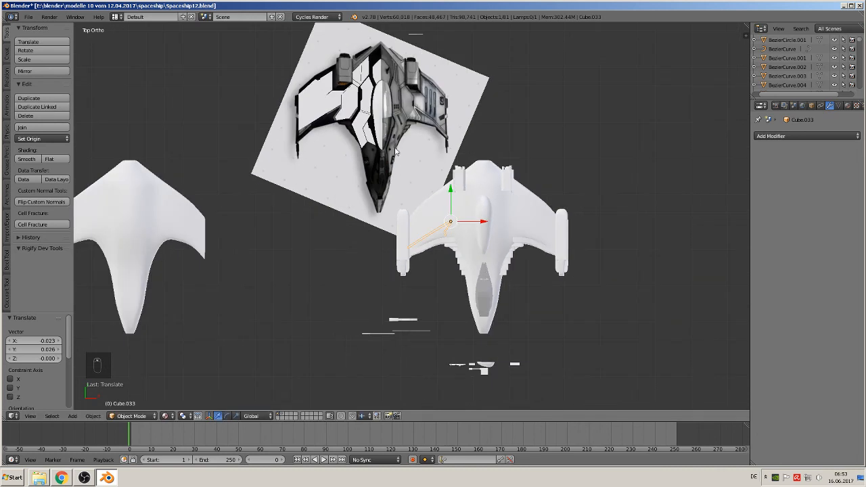
right_click(325, 108)
key(g)
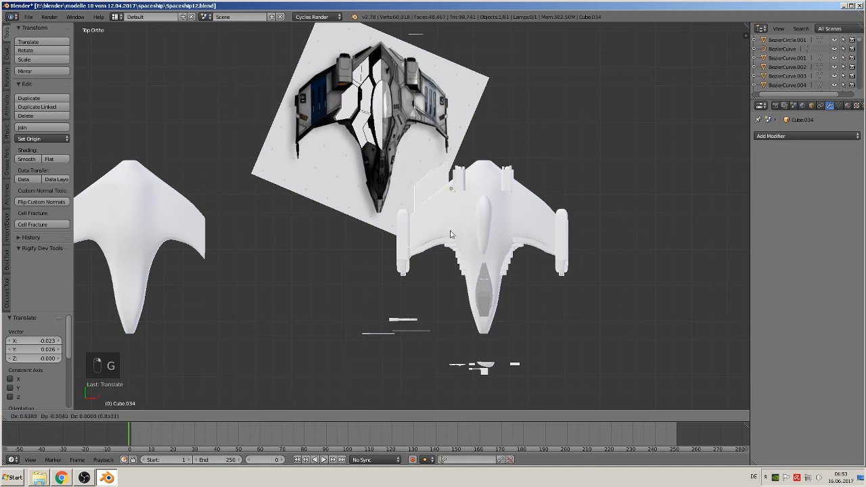
click(447, 264)
middle_drag(447, 265, 477, 177)
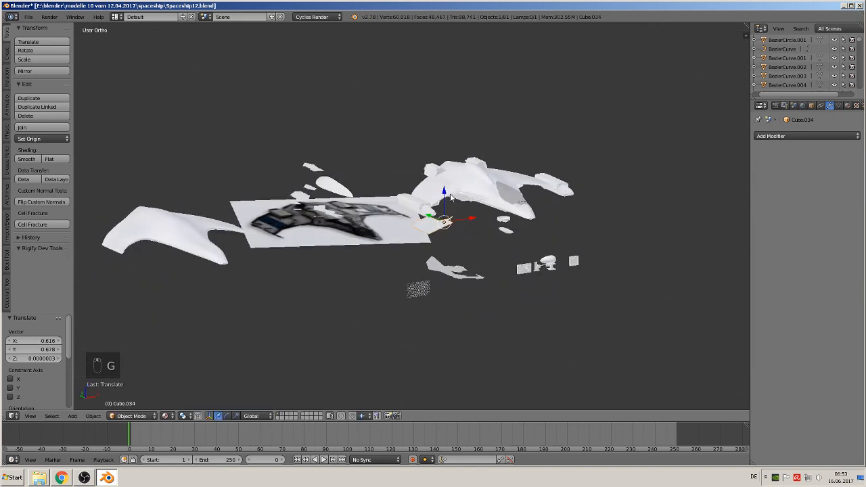
key(g)
key(z)
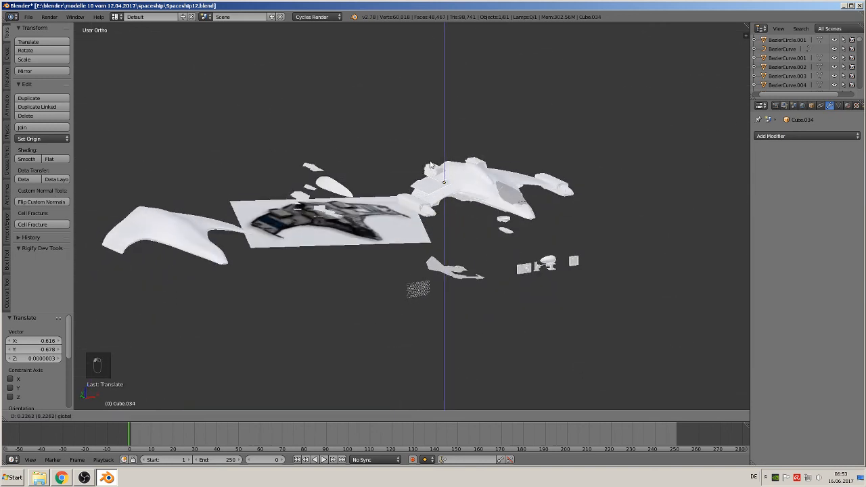
click(434, 163)
From above, nudge the large wing panel about -0.006 along X and 0.009 along Y to fit the wing.
key(KP_7)
scroll(457, 219, up, 4)
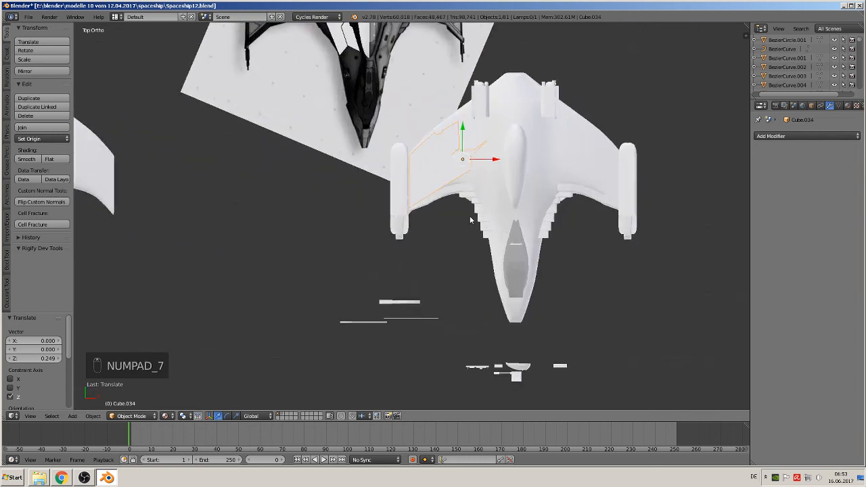
shift+middle_drag(506, 195, 429, 248)
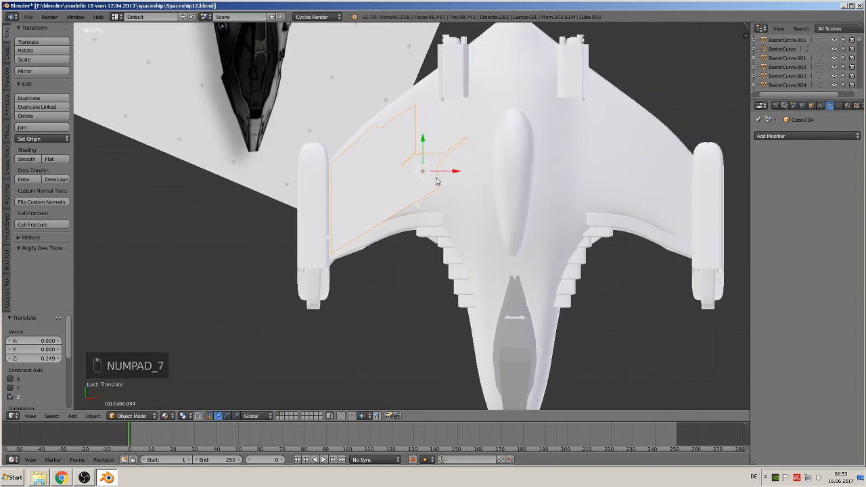
key(g)
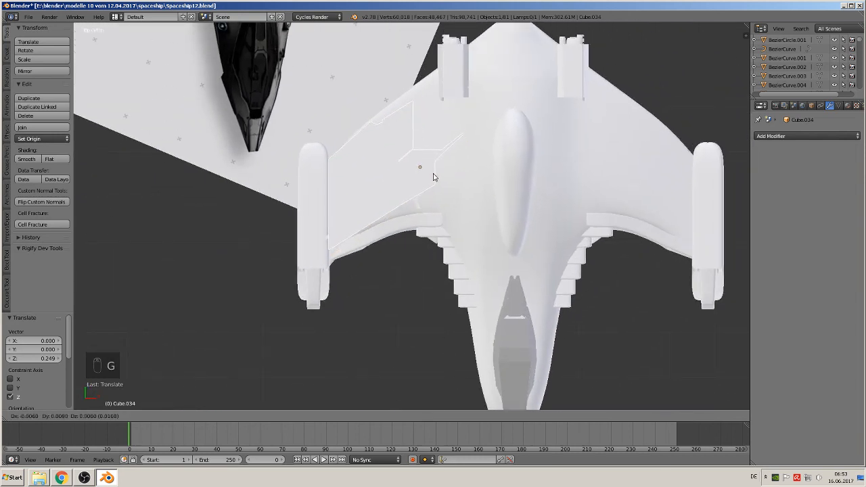
click(434, 177)
Shift the thin strip about 0.068 along X and 0.034 along Y toward the ship's centre.
right_click(420, 204)
key(g)
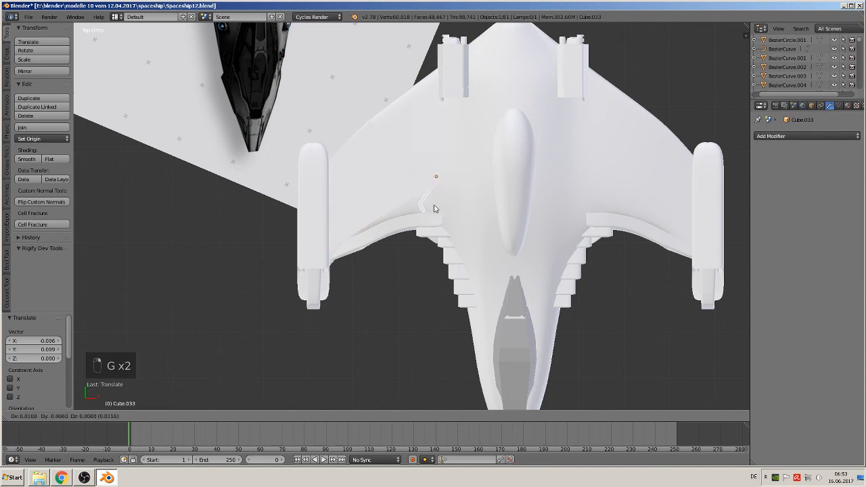
click(460, 193)
Switch the viewport shading to Solid so the panels stand out against the hull.
middle_drag(460, 194, 450, 196)
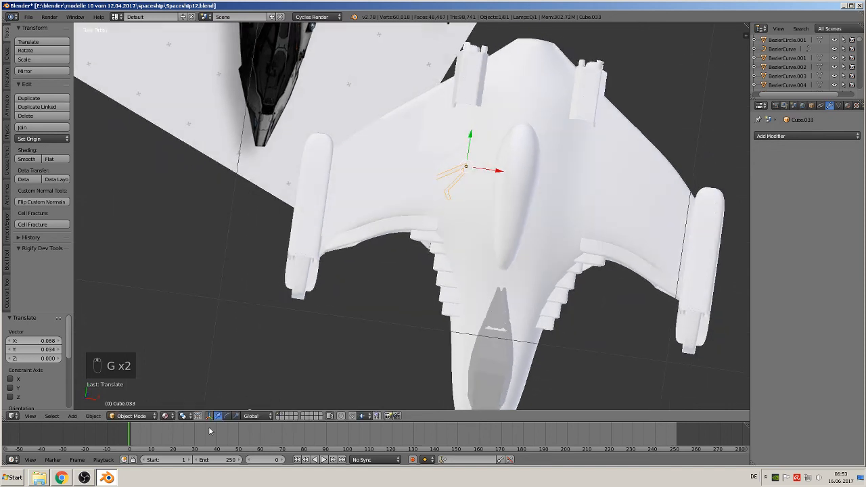
click(164, 415)
click(192, 383)
middle_drag(192, 383, 293, 341)
Reposition the thin strip about 0.005 along X and -0.025 along Y, and raise it about 0.048 along Z.
key(KP_7)
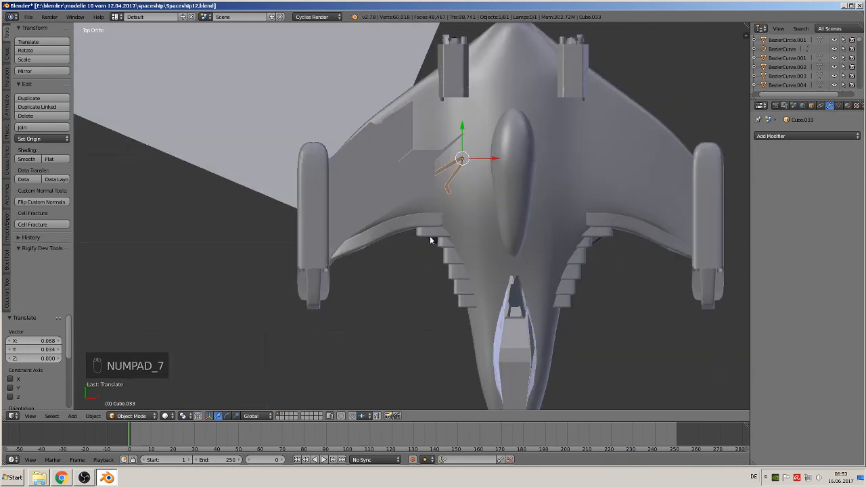
key(g)
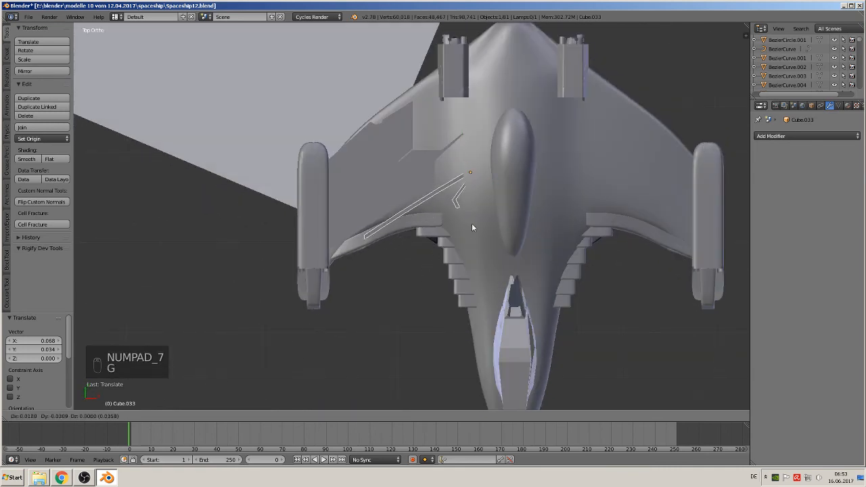
click(466, 221)
middle_drag(465, 220, 453, 177)
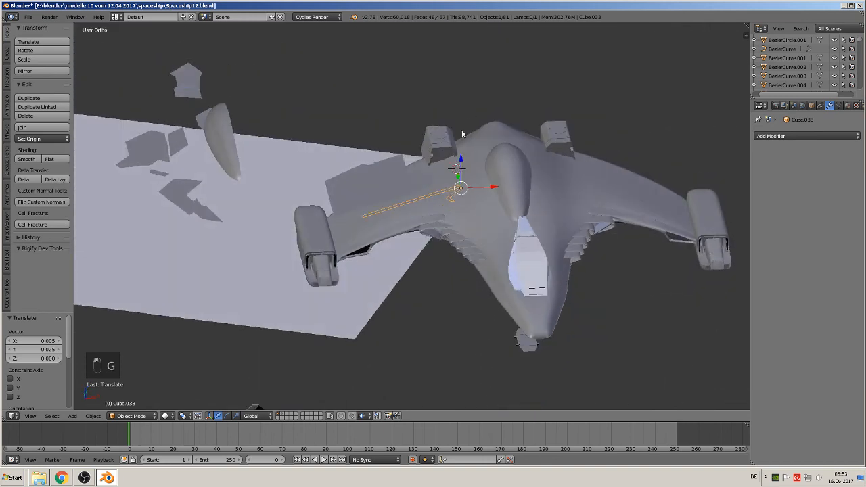
key(g)
click(458, 146)
key(KP_7)
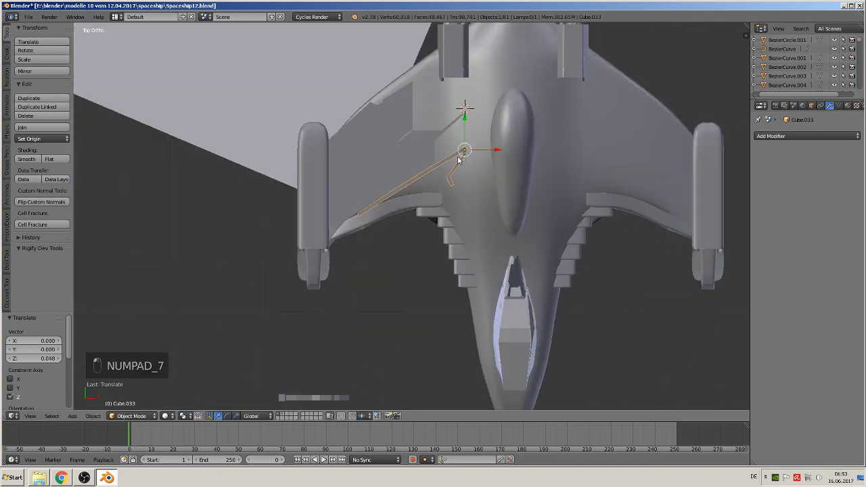
Move the bent front panel from the reference image onto the hull, about 0.579 along X and -0.643 along Y, and raise it about 0.268.
scroll(381, 136, down, 4)
shift+middle_drag(358, 126, 287, 155)
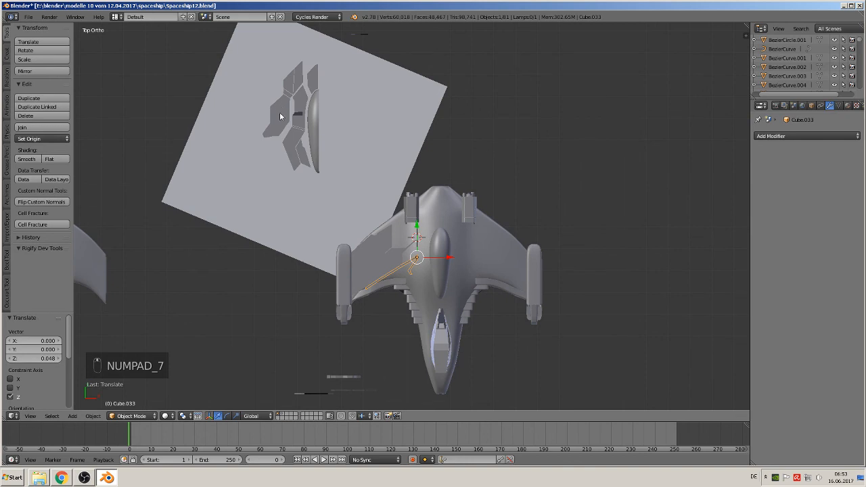
right_click(290, 148)
key(g)
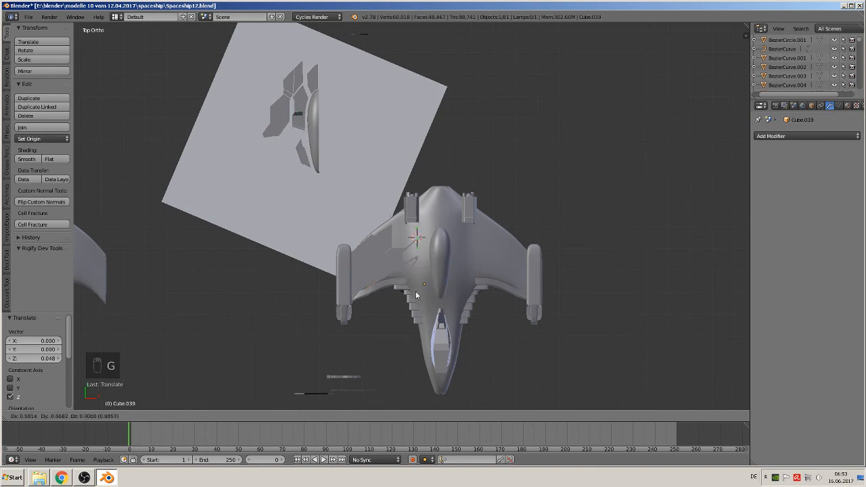
click(418, 284)
middle_drag(418, 284, 445, 234)
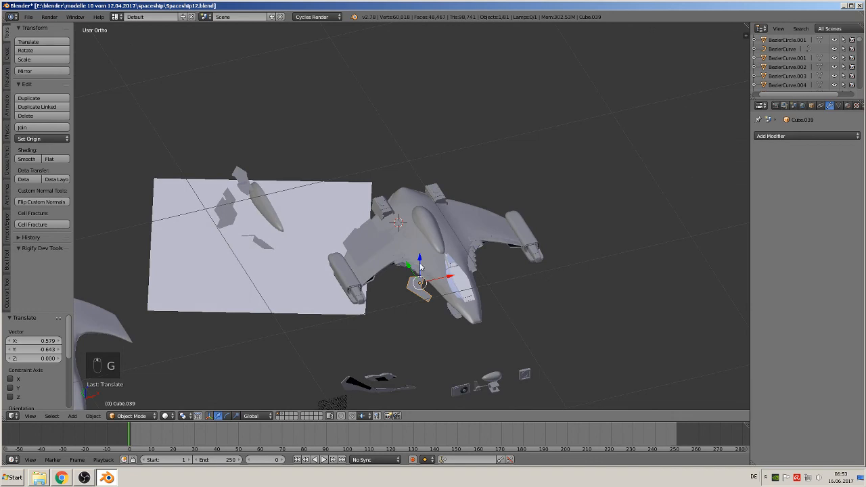
key(g)
key(z)
click(410, 226)
From above, nudge the bent front panel about 0.001 along X and 0.034 along Y beside the dorsal bulge.
key(KP_7)
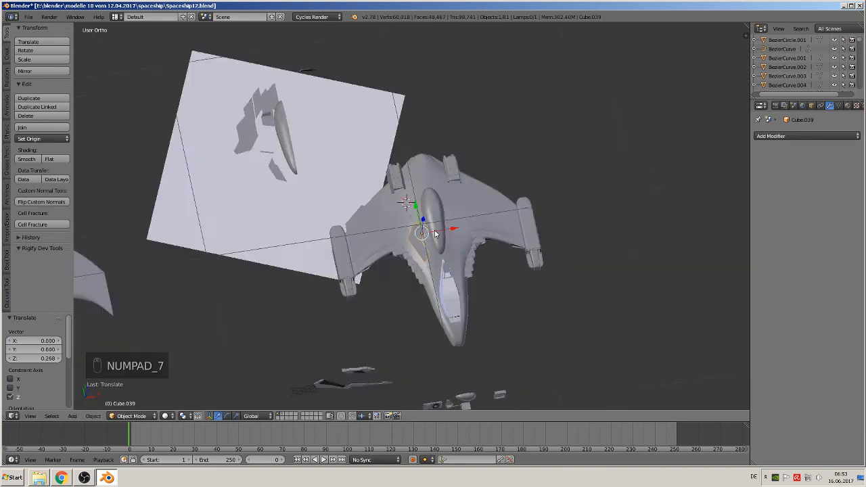
scroll(426, 235, up, 3)
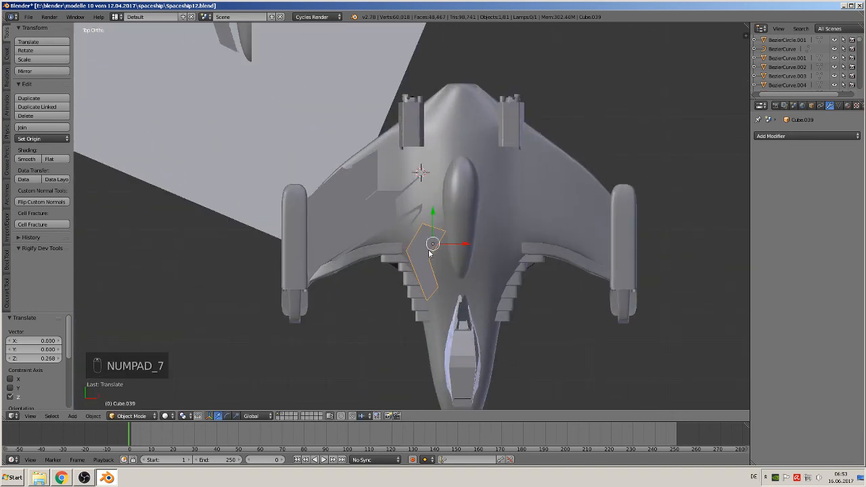
key(g)
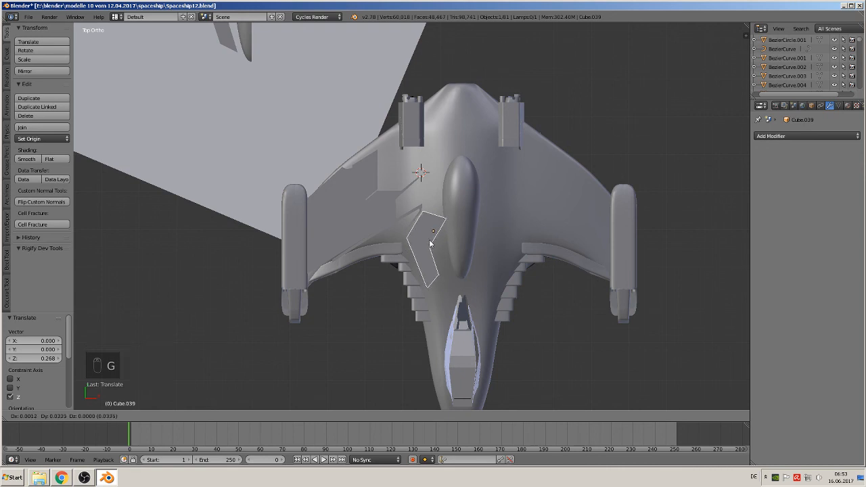
click(422, 243)
Move the angular panel from the reference image onto the hull, about 0.648 along X and -0.595 along Y, and raise it about 0.234.
shift+middle_drag(395, 196, 439, 307)
scroll(439, 307, down, 3)
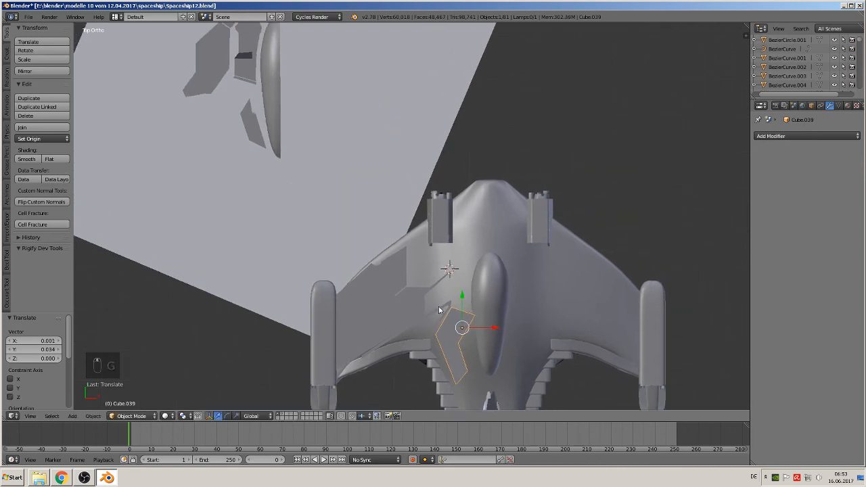
scroll(406, 288, up, 1)
right_click(276, 132)
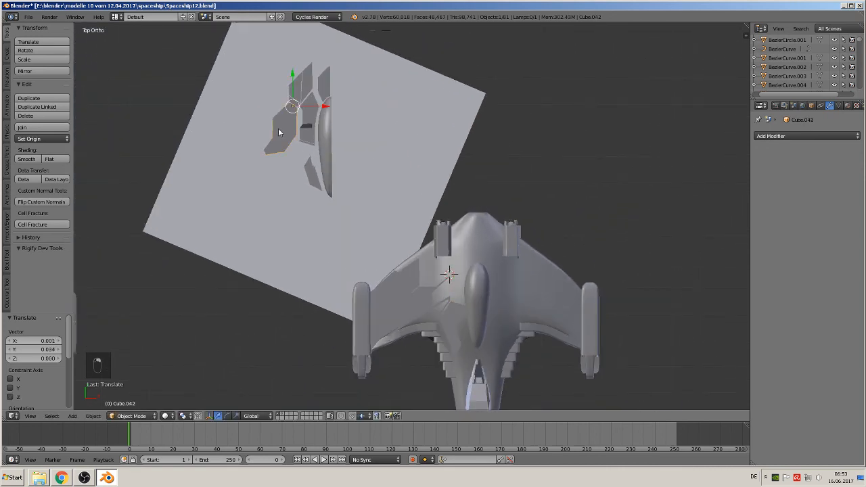
key(g)
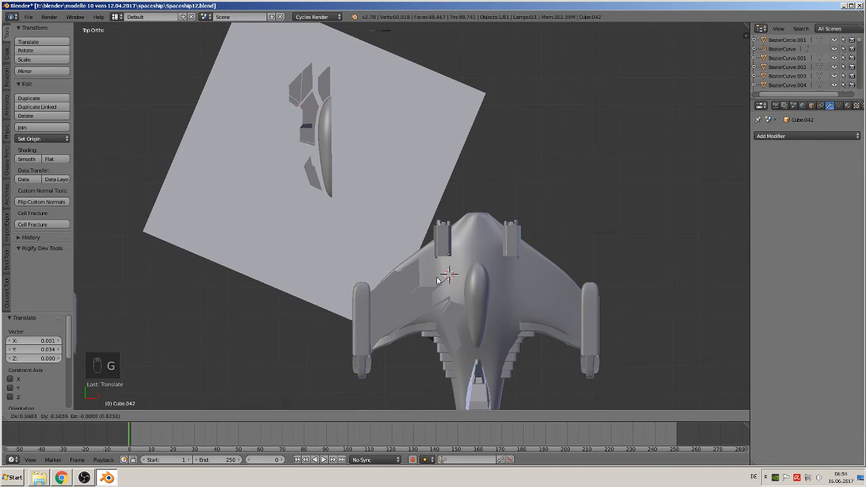
click(450, 288)
middle_drag(452, 291, 458, 245)
key(g)
key(z)
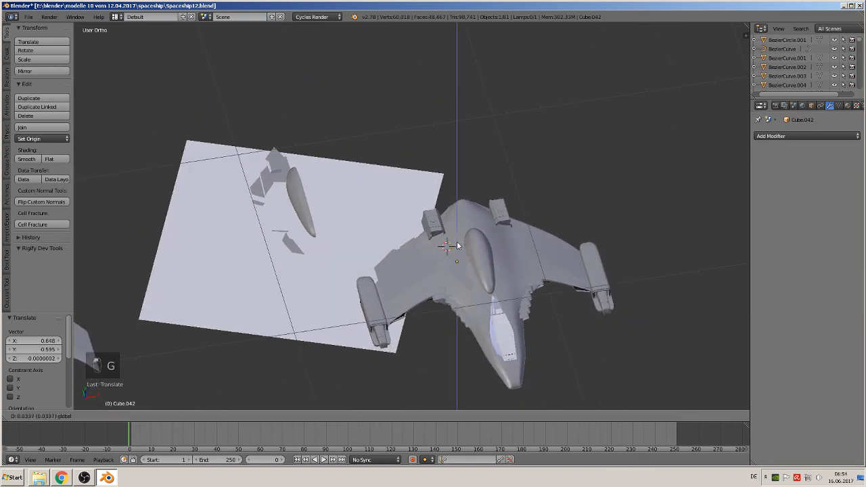
click(459, 215)
From above, nudge the angular panel about 0.004 along X and 0.037 along Y, and set it aside off the hull about -0.724 along X.
key(KP_7)
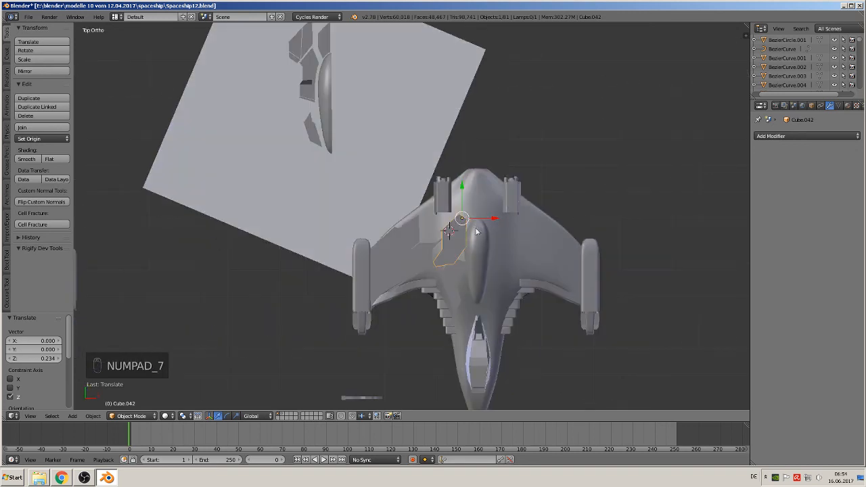
scroll(456, 234, up, 1)
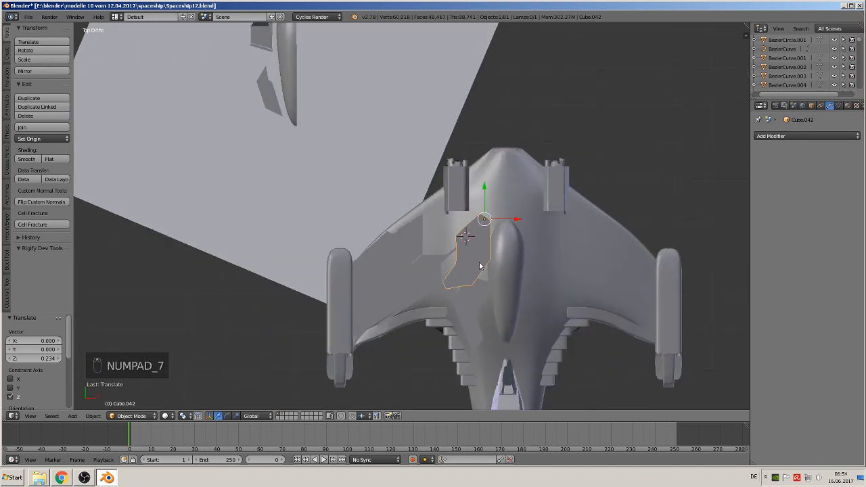
key(g)
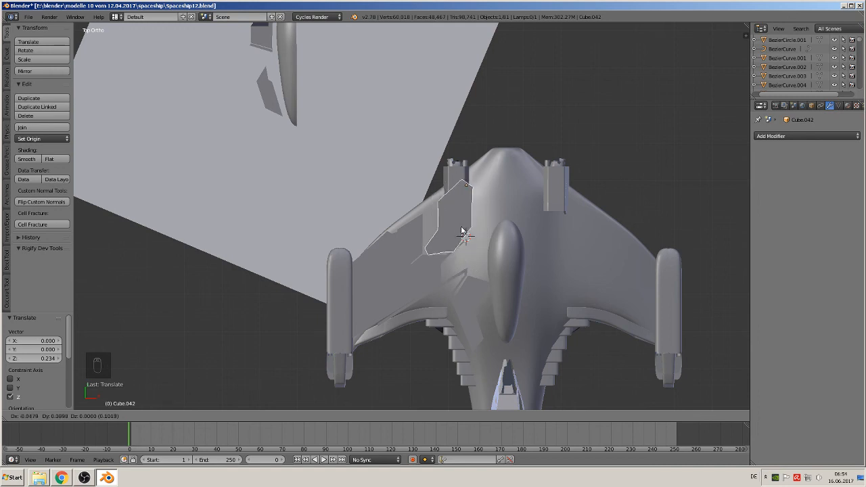
click(438, 231)
scroll(433, 230, down, 3)
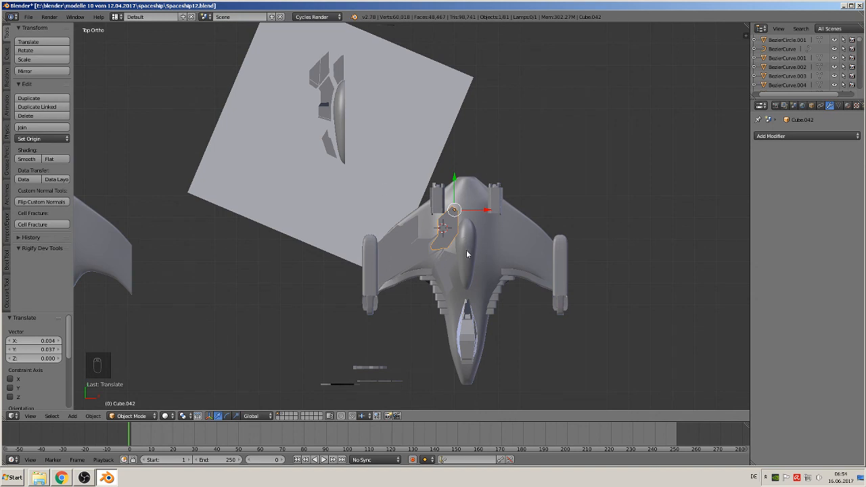
scroll(467, 254, up, 2)
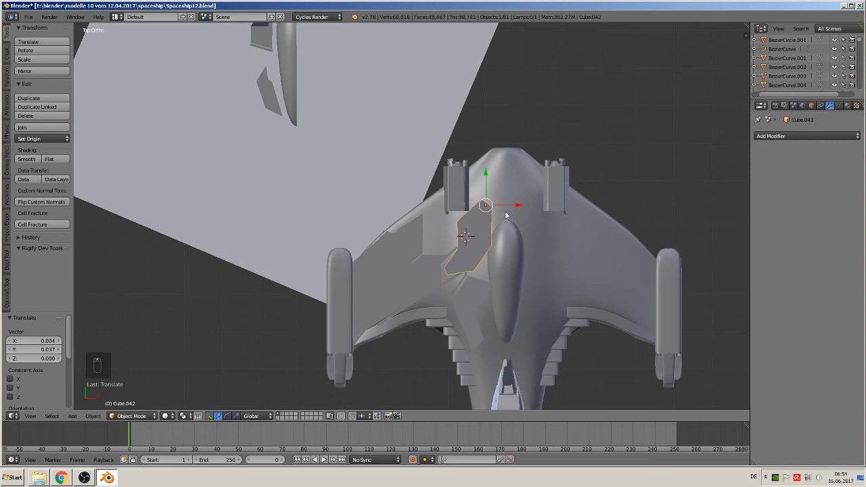
drag(508, 208, 237, 219)
Scale the large wing panel to about 0.898 and shift it about -0.022 along X and -0.008 along Y.
shift+middle_drag(378, 311, 406, 267)
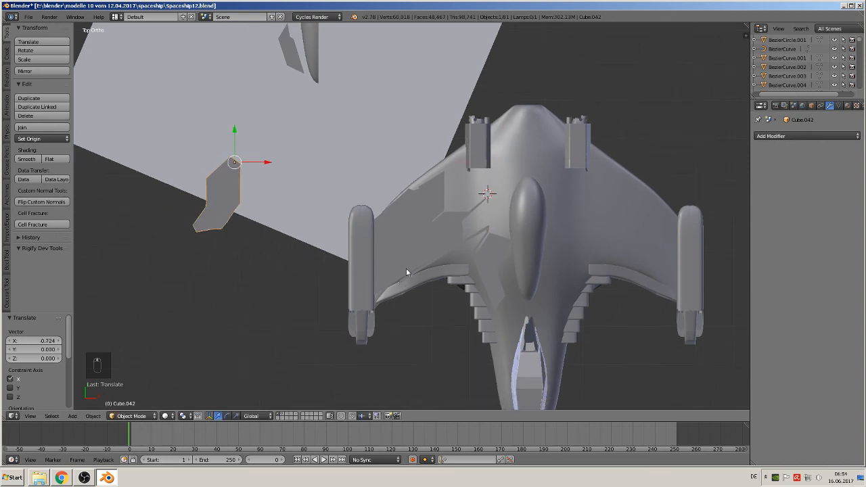
right_click(436, 252)
key(s)
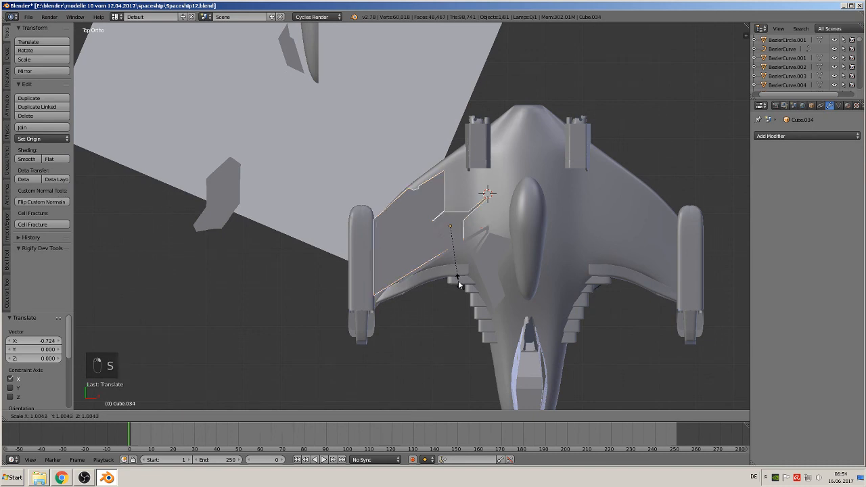
click(448, 275)
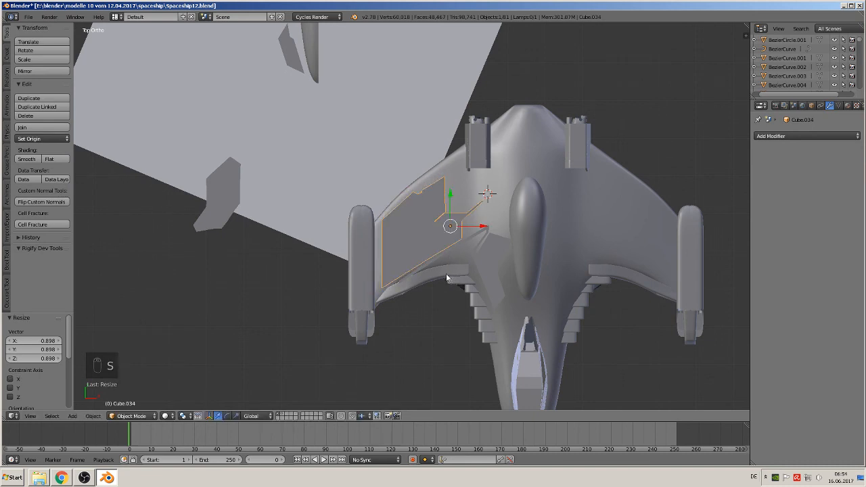
key(g)
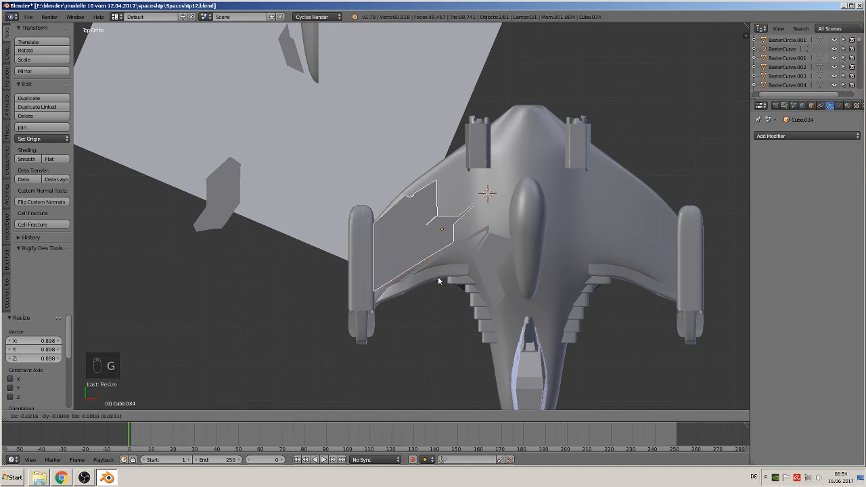
click(437, 276)
Move the V-shaped strip on the wing about 0.010 along X and 0.011 along Y, and rotate it about 1.02°.
right_click(442, 255)
key(g)
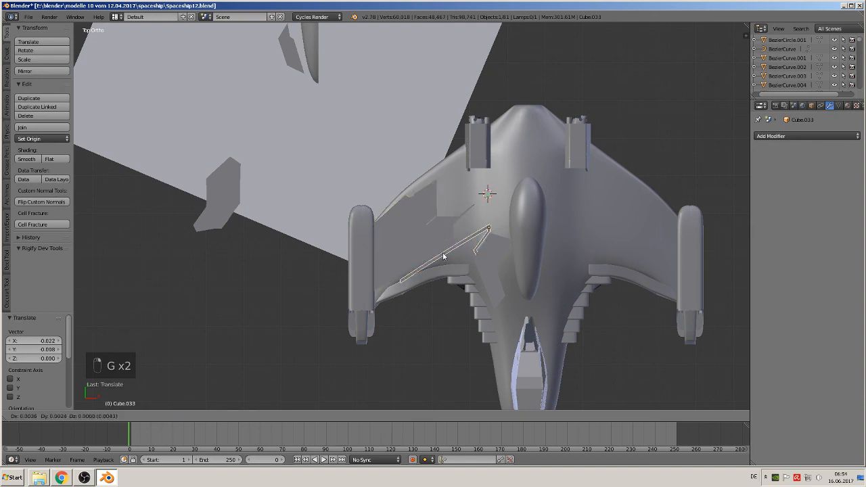
click(444, 250)
scroll(482, 291, up, 5)
shift+middle_drag(485, 302, 471, 207)
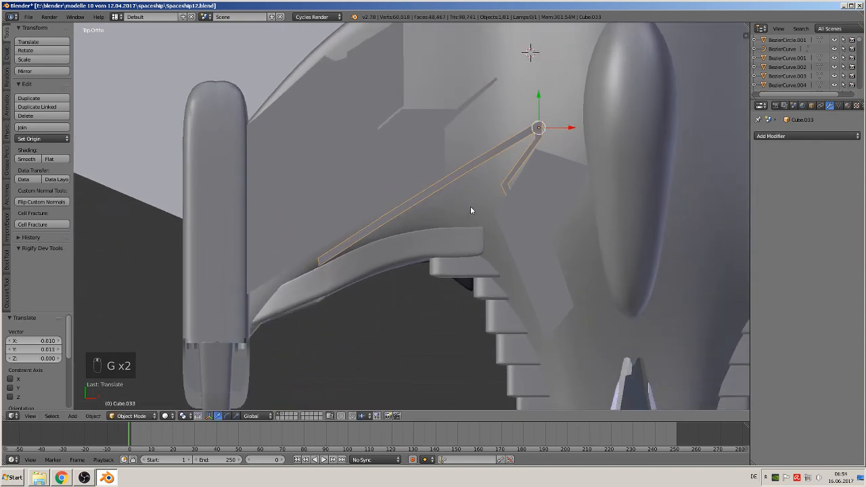
scroll(470, 208, up, 2)
key(g)
right_click(476, 243)
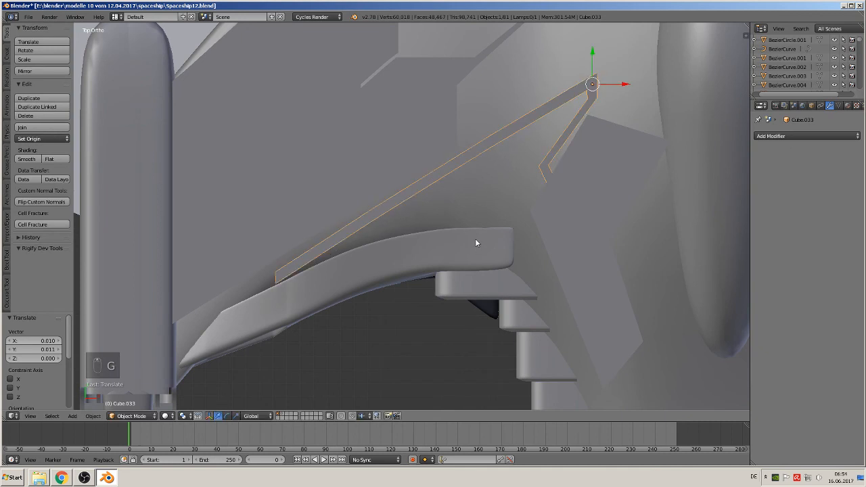
key(r)
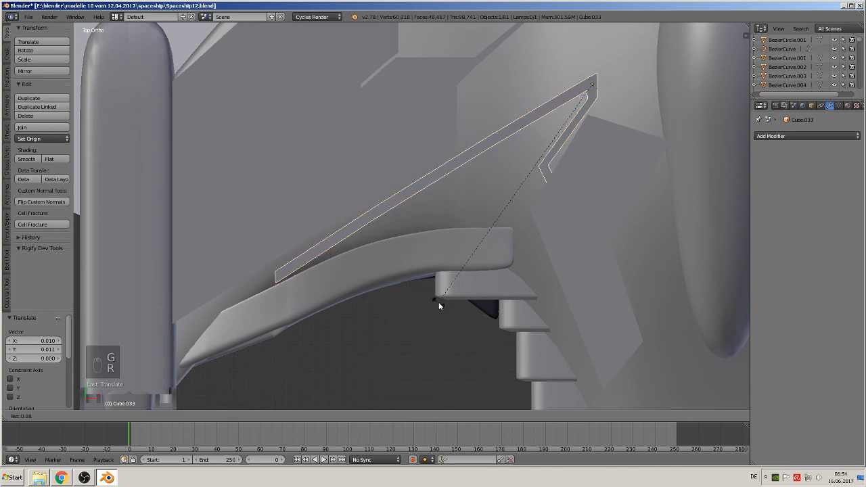
click(431, 303)
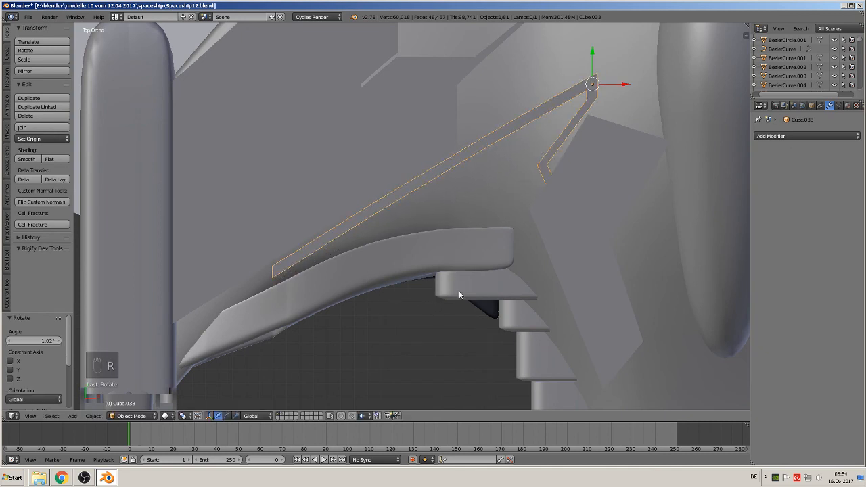
Shift the V-shaped strip about -0.028 along X and -0.019 along Y toward the wing's front edge.
scroll(488, 266, down, 5)
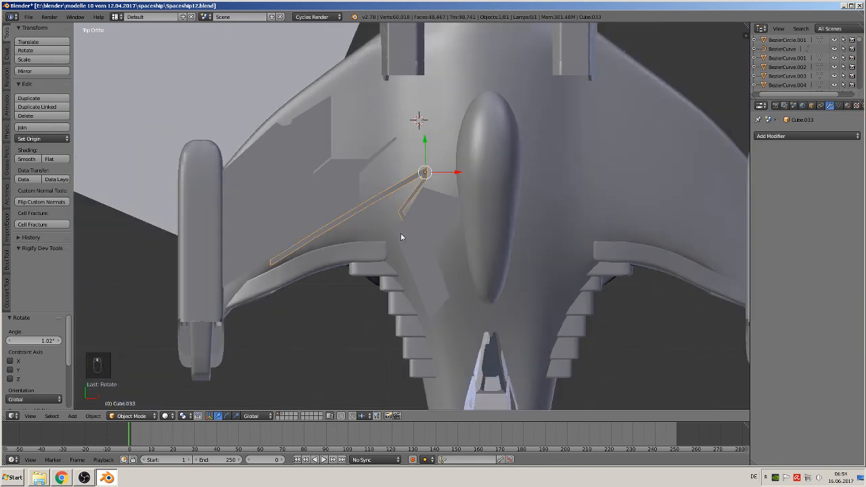
key(g)
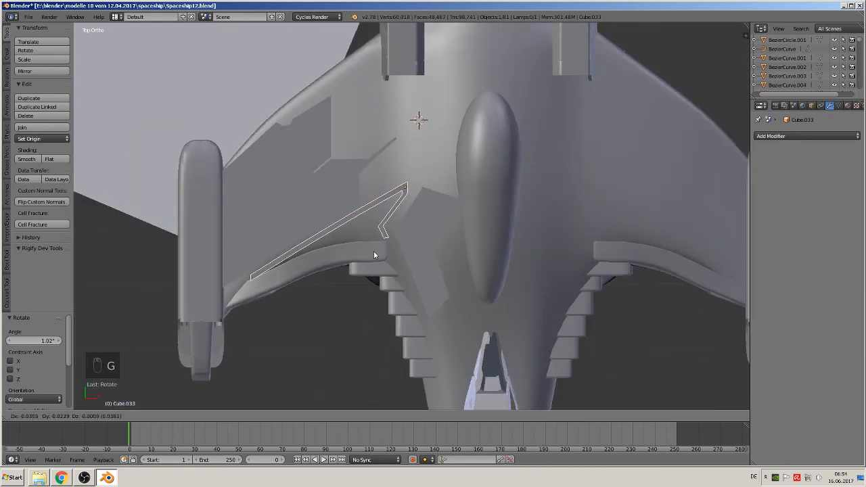
click(374, 251)
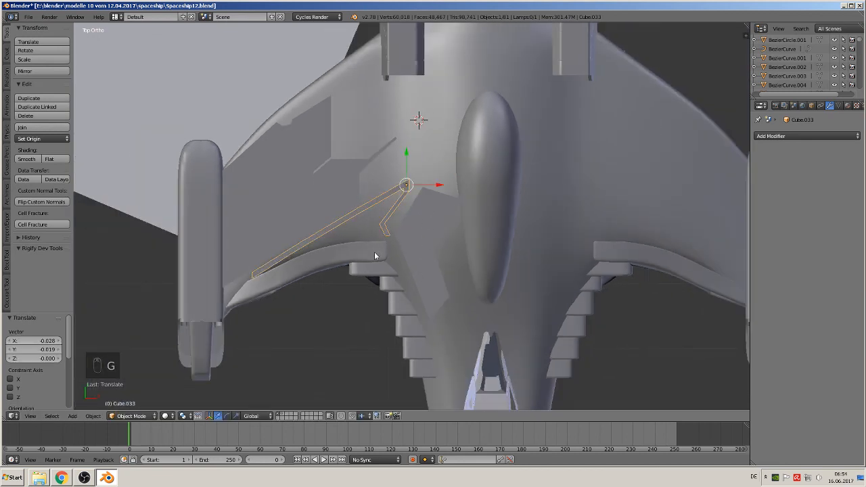
Change the viewport shading so the spaceship picture on the reference plane is displayed beside the model.
scroll(383, 194, down, 4)
shift+middle_drag(389, 163, 427, 265)
scroll(428, 262, down, 2)
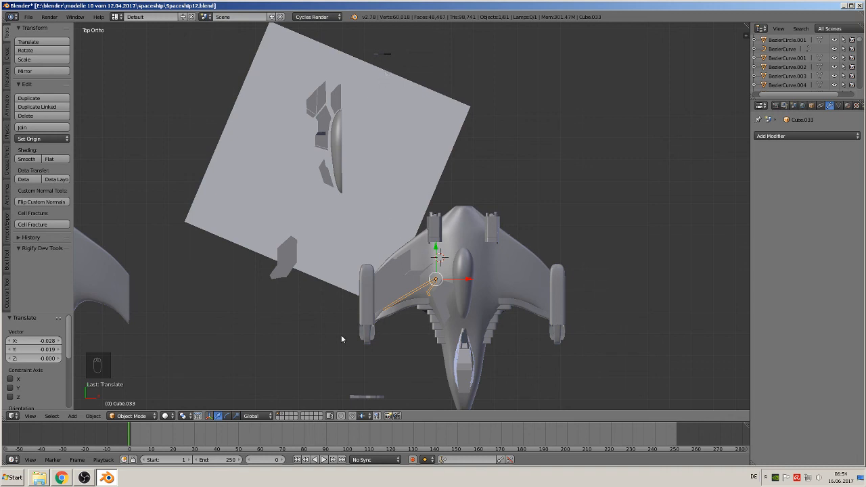
middle_drag(476, 364, 545, 242)
scroll(546, 251, up, 1)
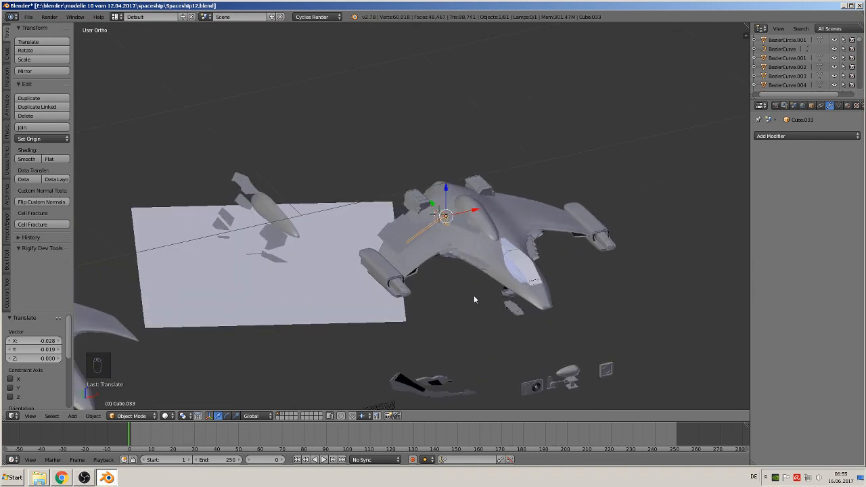
click(169, 415)
click(182, 365)
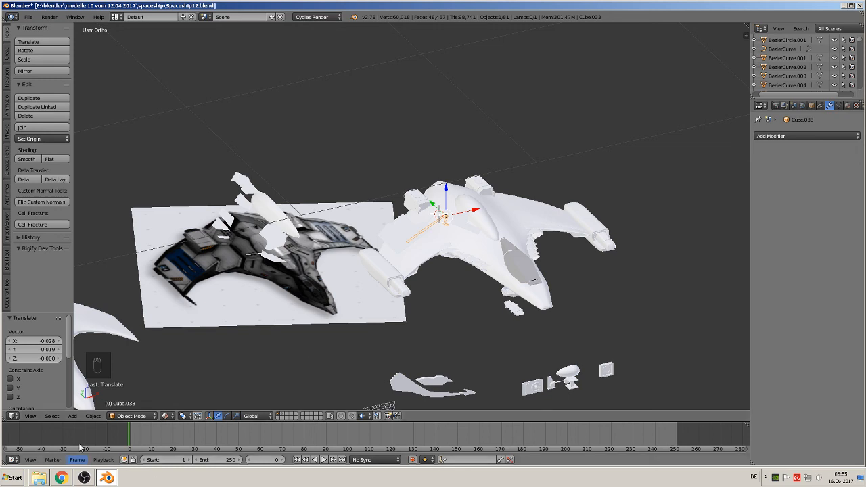
Save the changes to the Spaceship12.blend file.
click(29, 16)
click(54, 88)
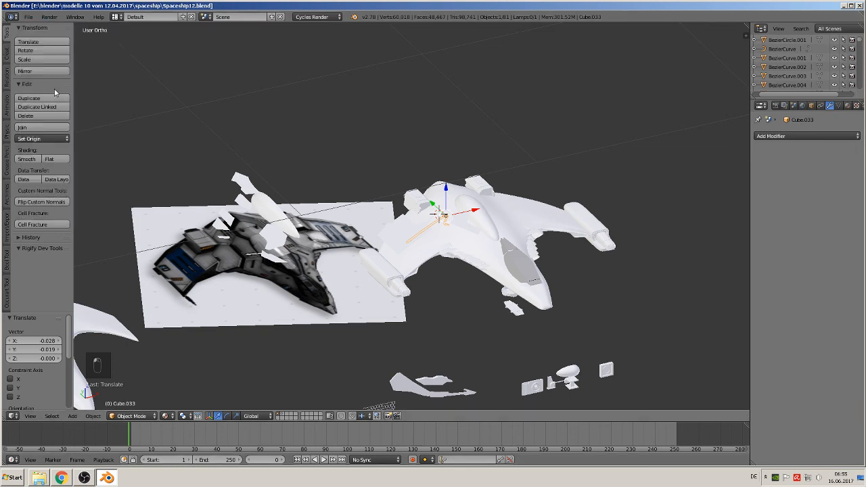
click(87, 480)
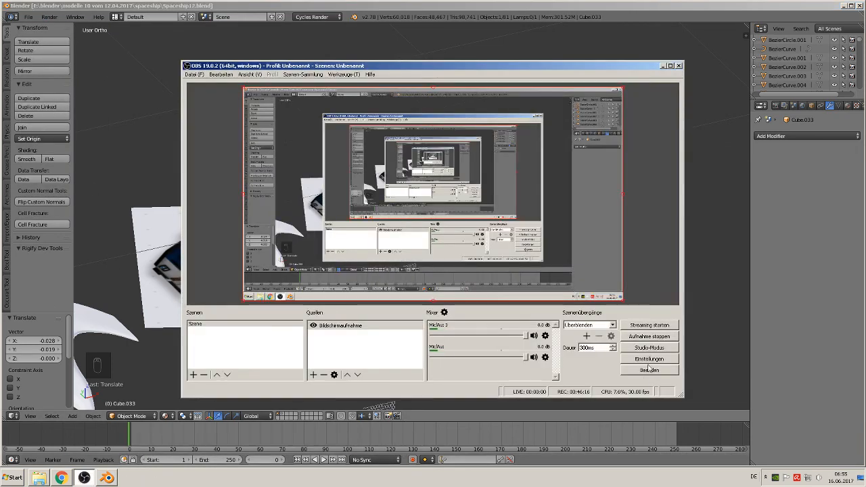